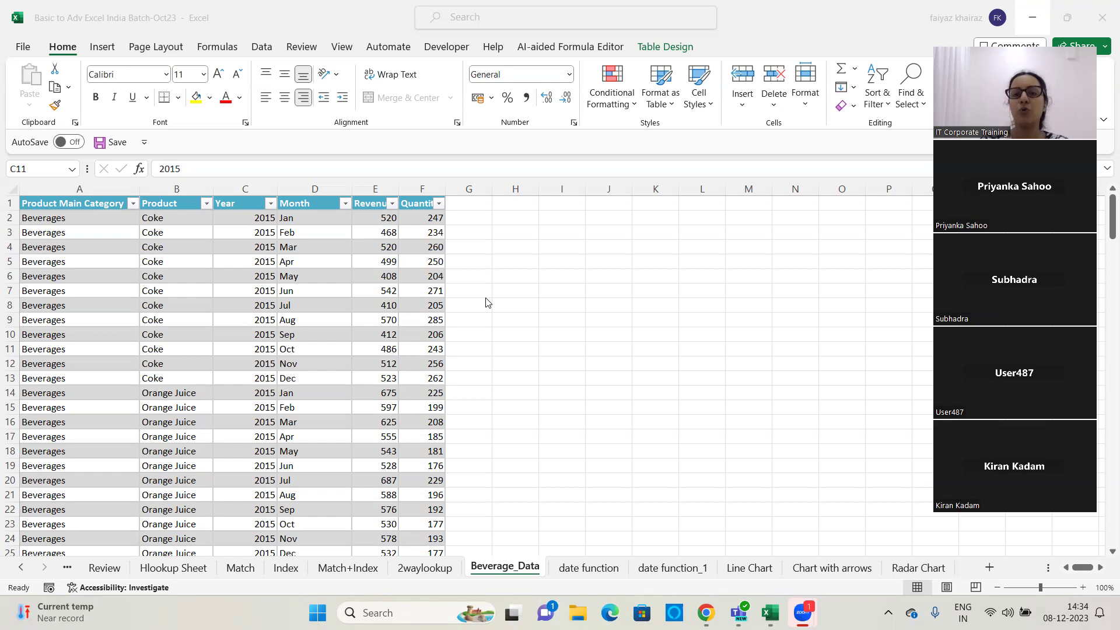
Enter the heading "PIVOT Table" in cell J3 beside the beverage data.
click(614, 233)
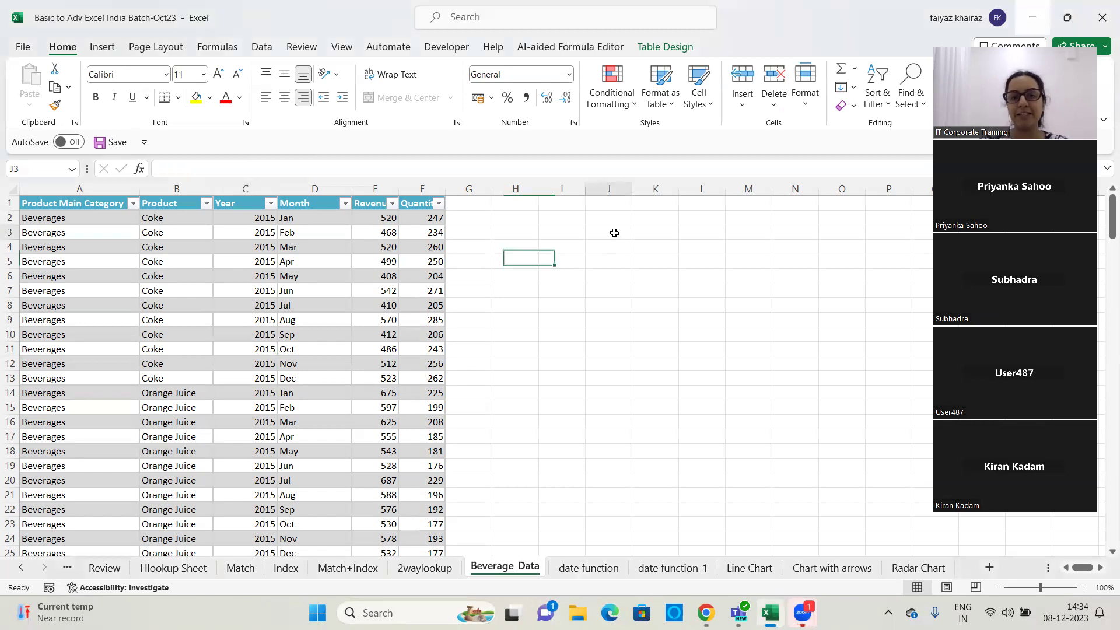
text(PIVTO)
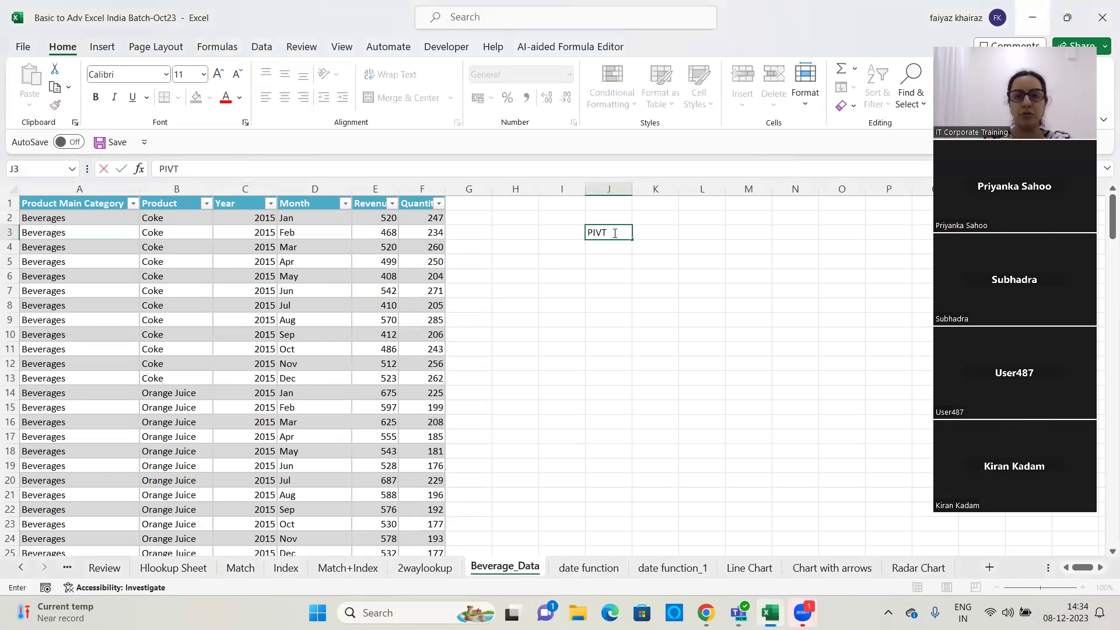
key(BackSpace)
key(BackSpace)
text(OT)
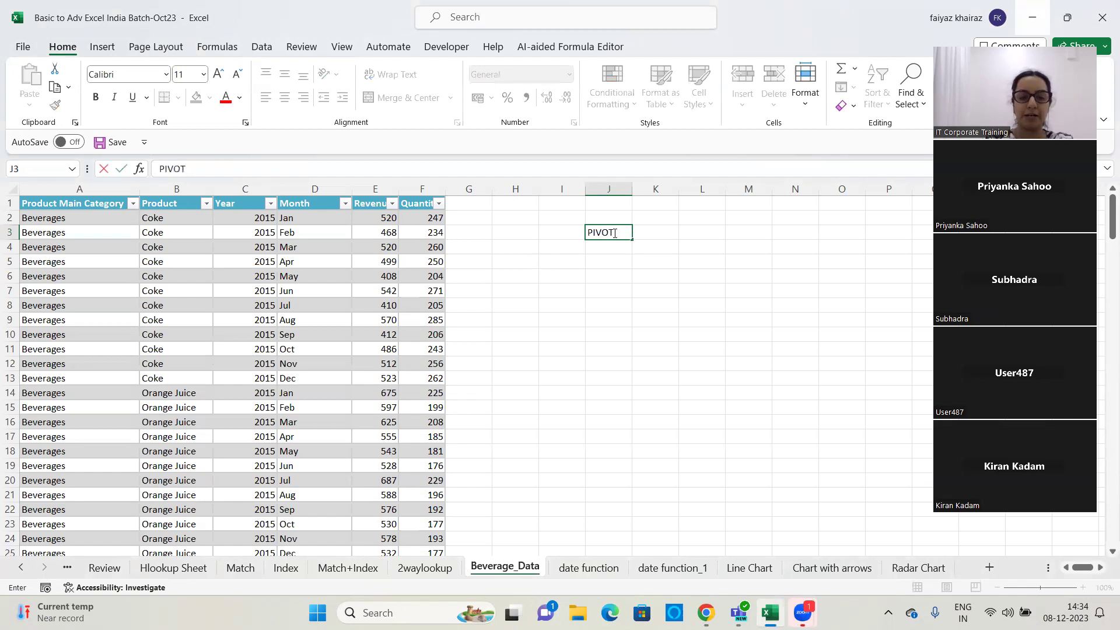
text( Table)
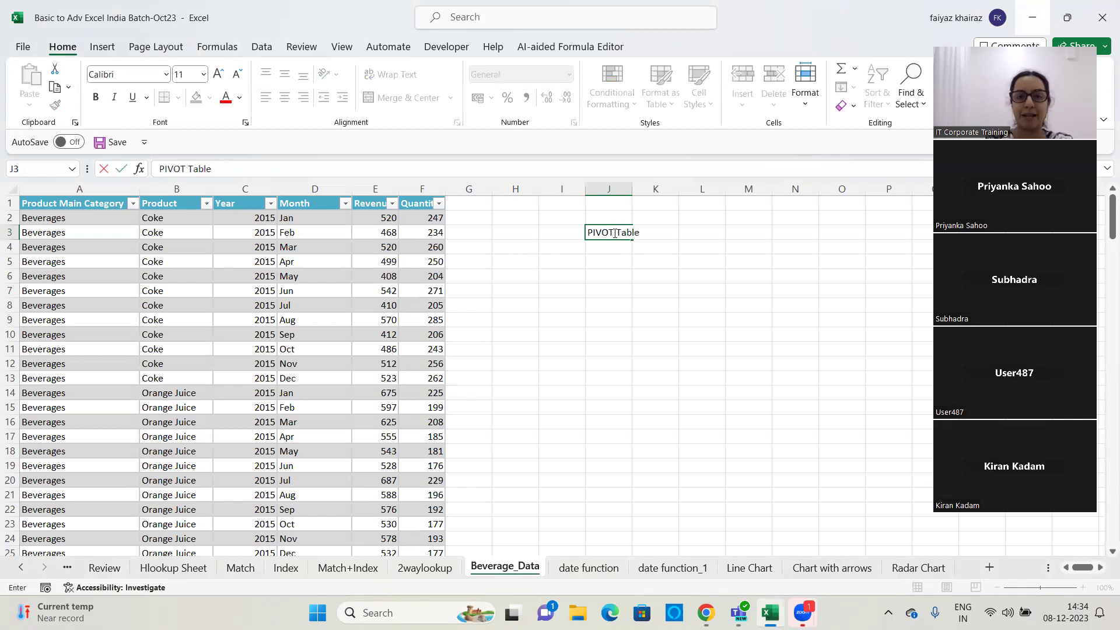
key(Return)
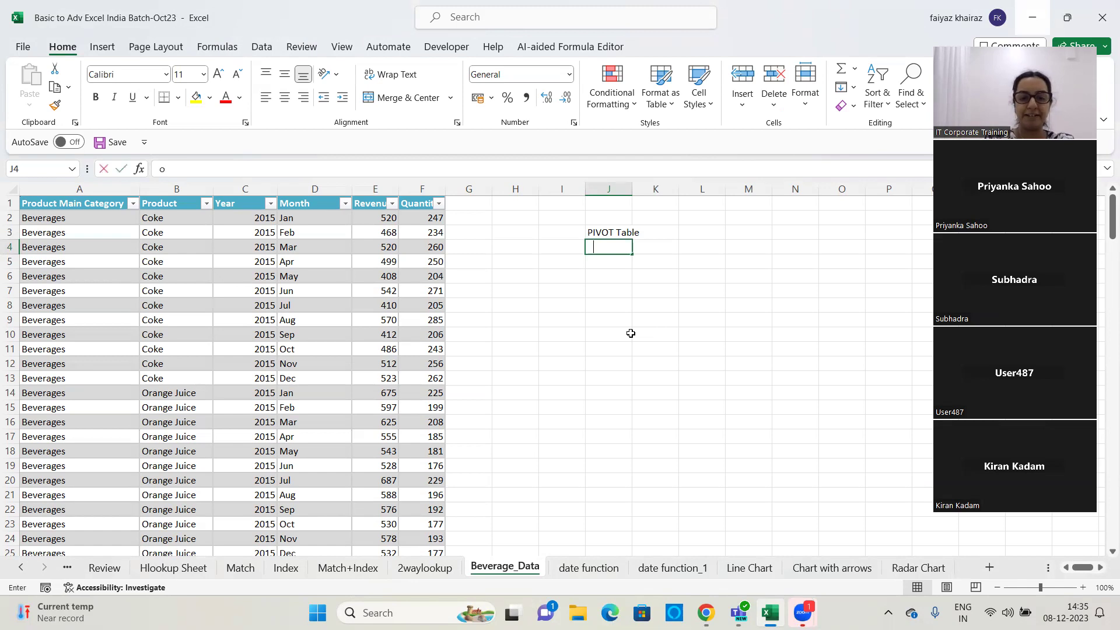
Add the definitions "pivot - rotate" in J4 and "table - series of rows & columns" in J5.
text(pi)
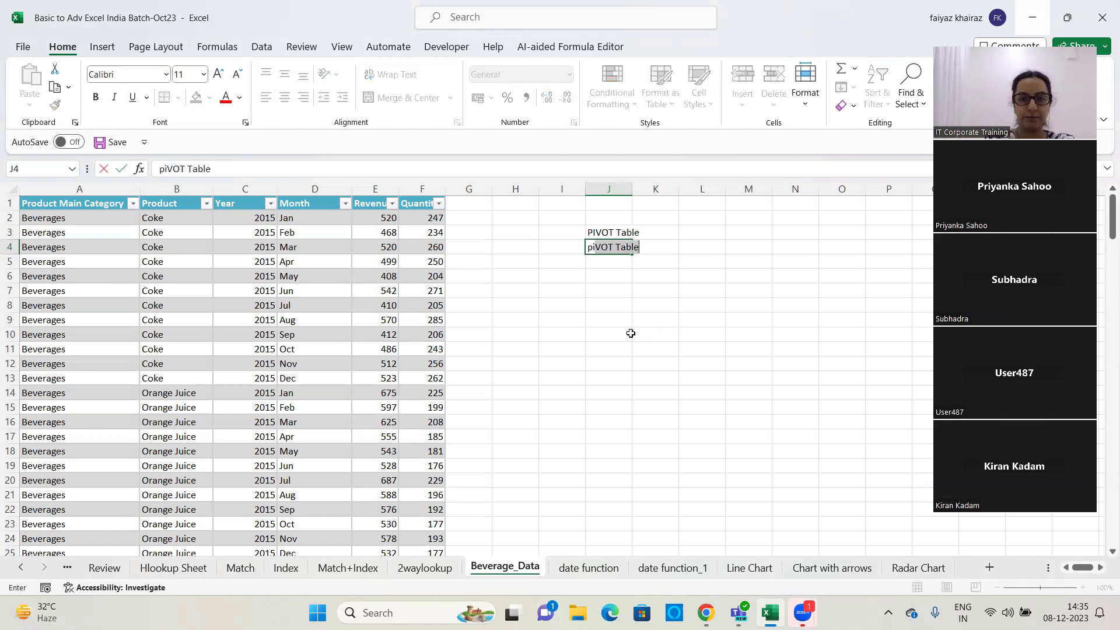
text(vot )
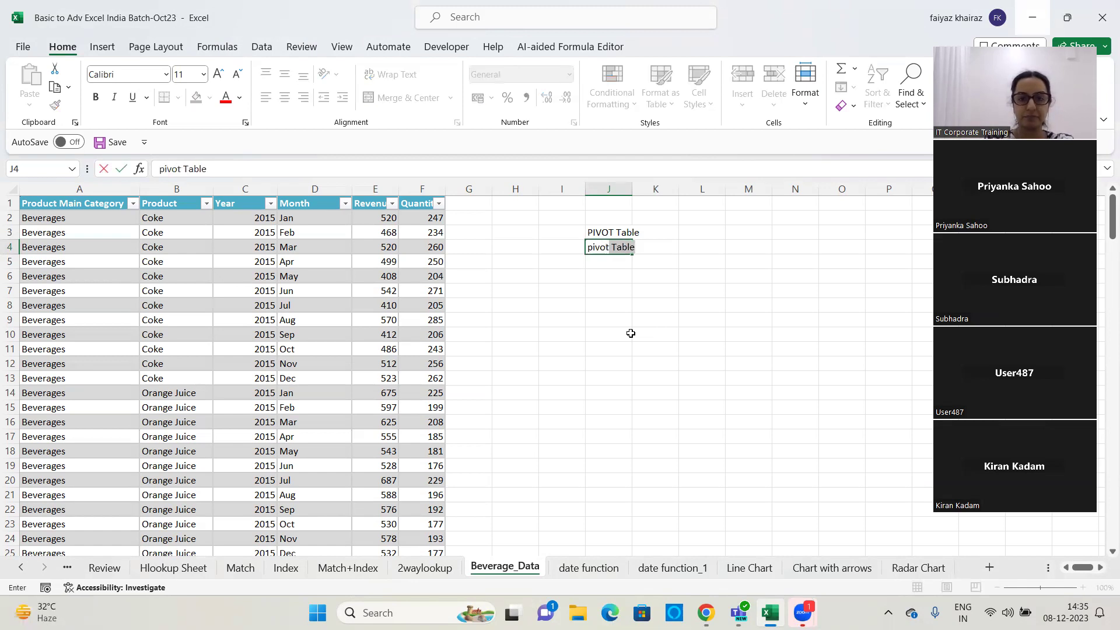
text(- )
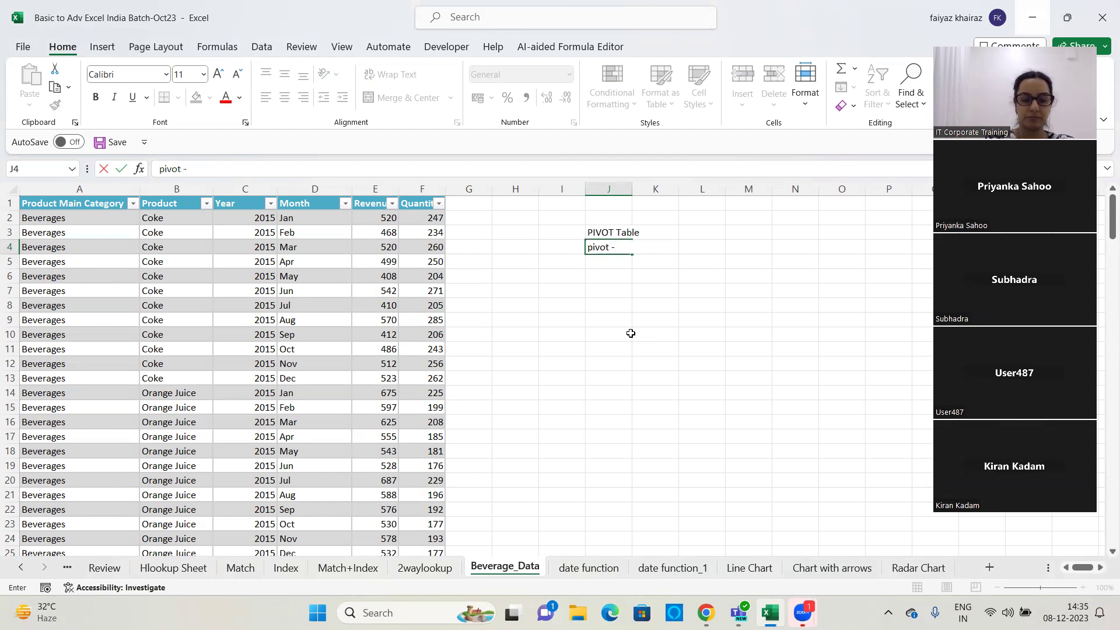
text(rotate)
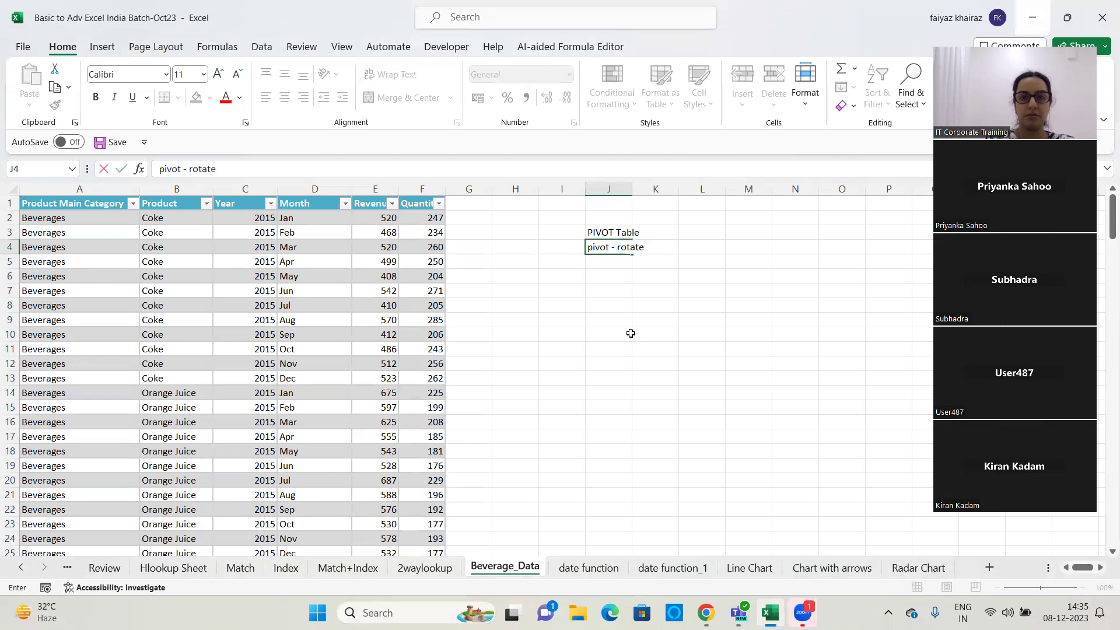
key(Return)
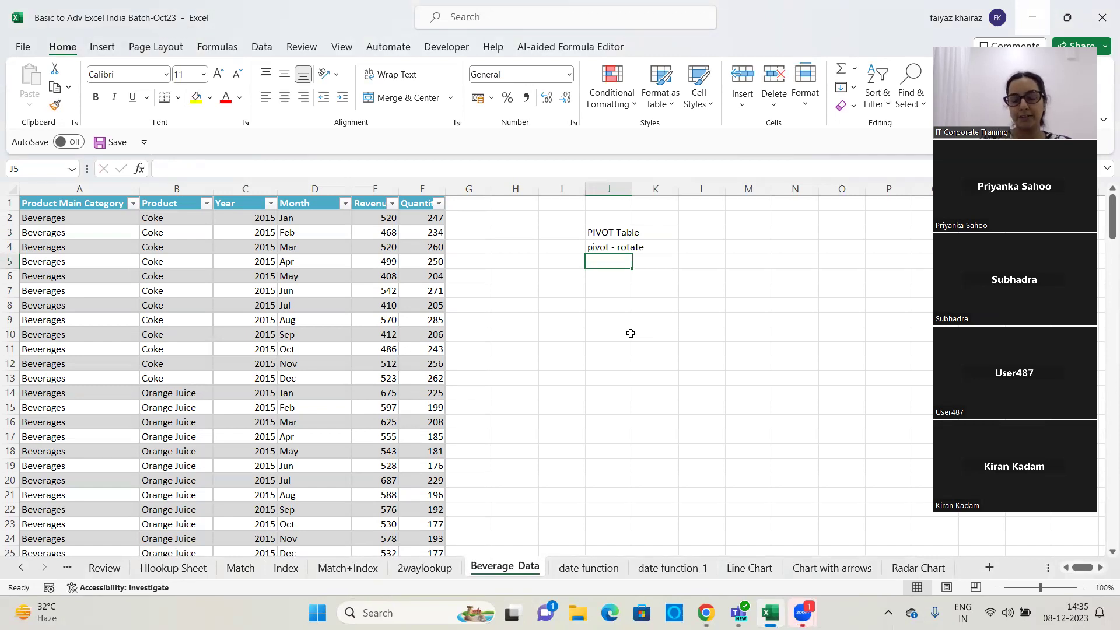
text(table - series o)
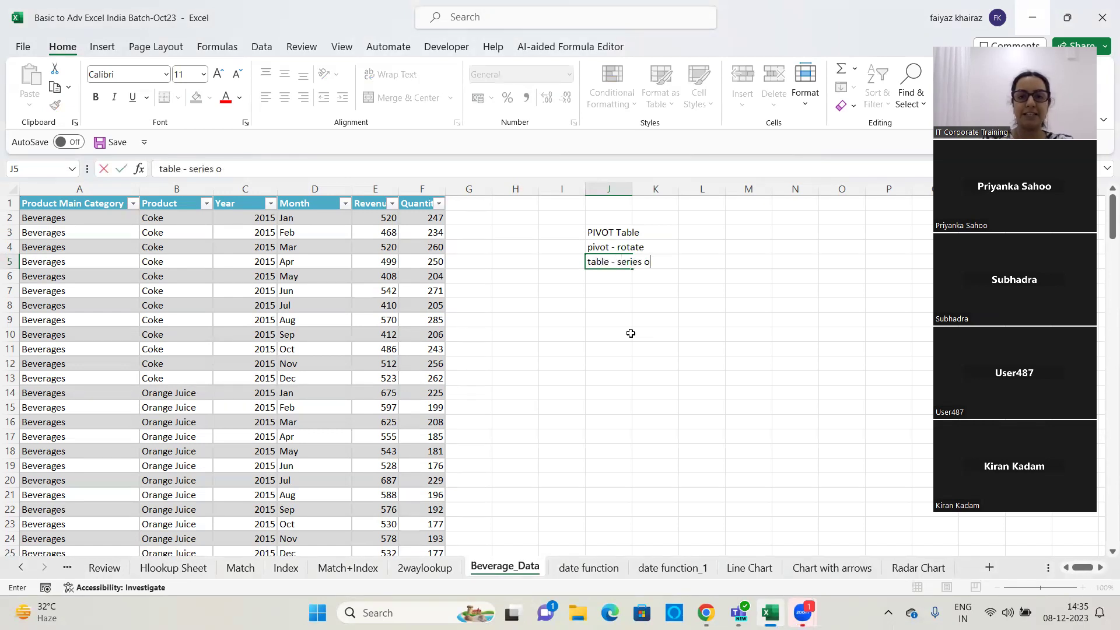
text(f rows & columns)
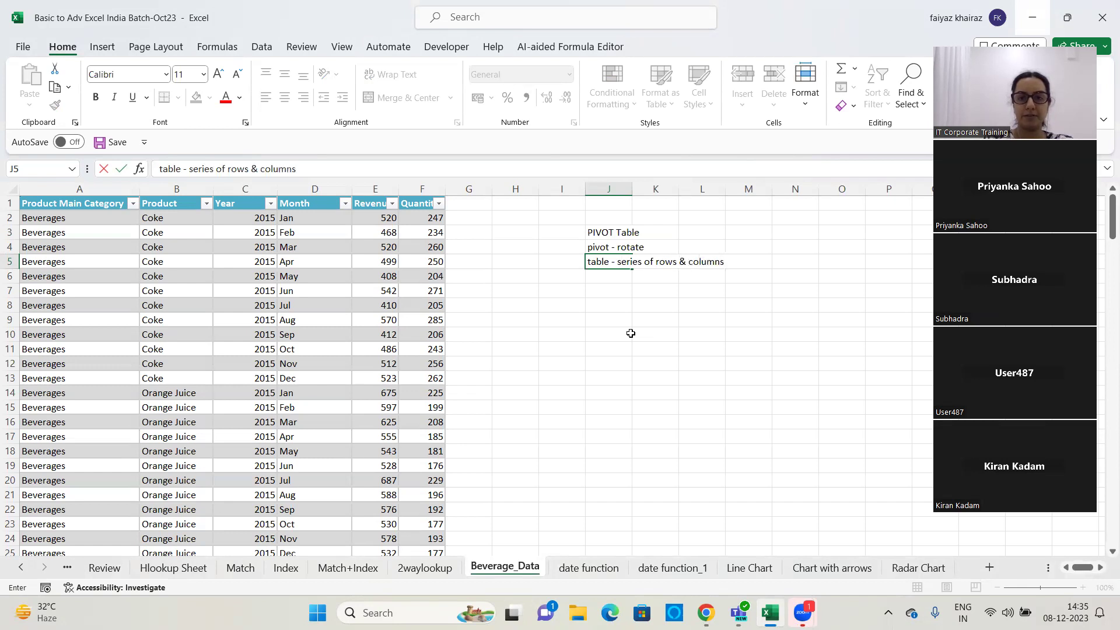
key(Return)
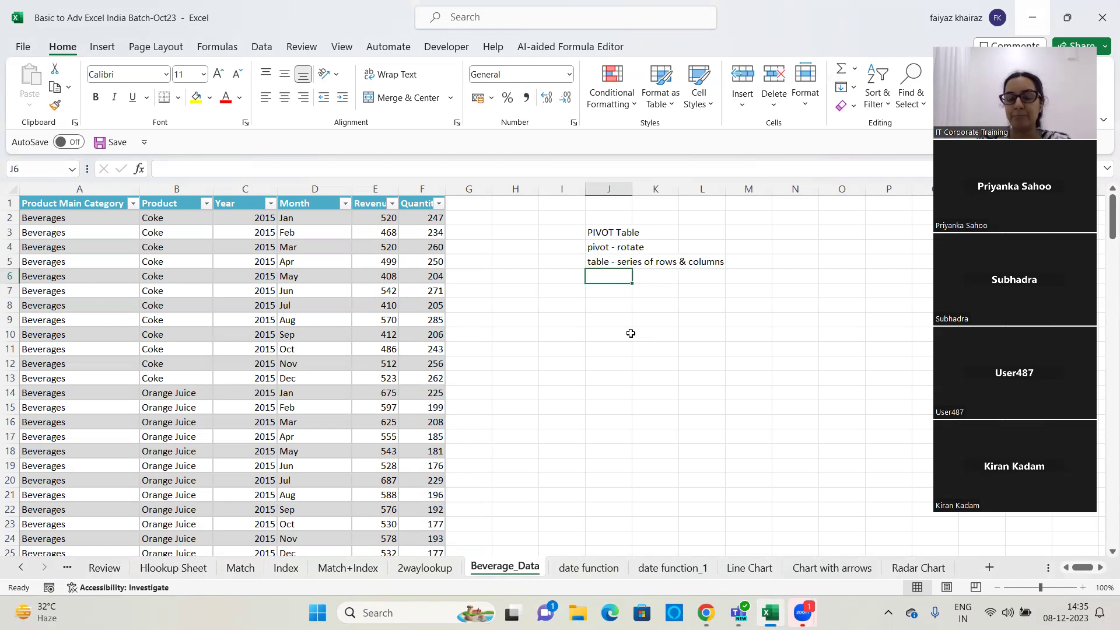
Leave J6 blank and list "analysis" in J7 and "reporting" in J8.
key(Return)
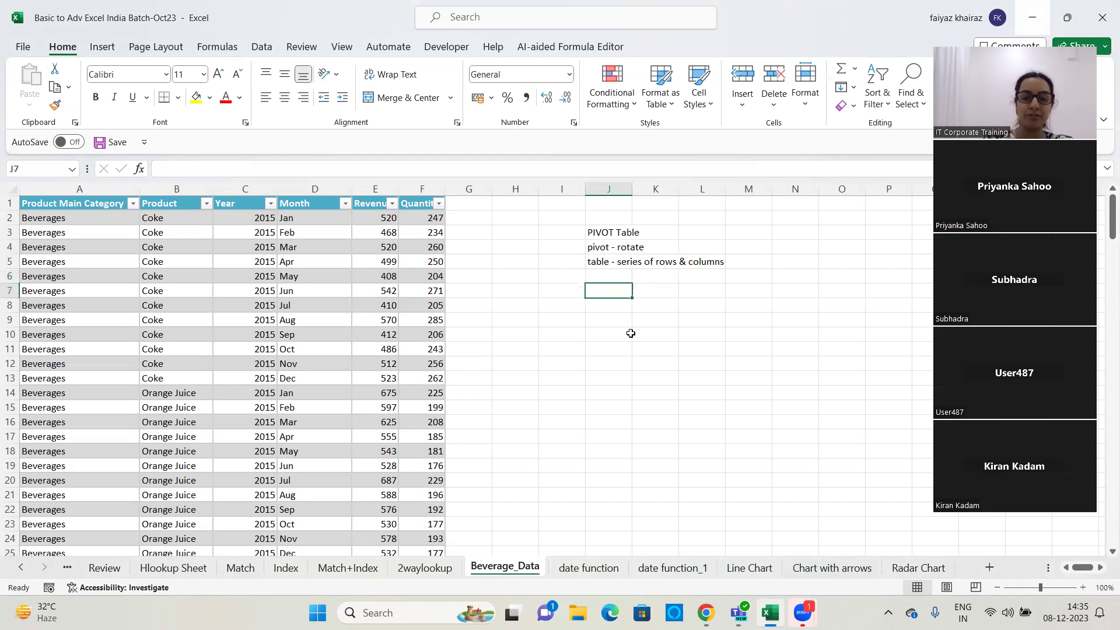
text(analysis)
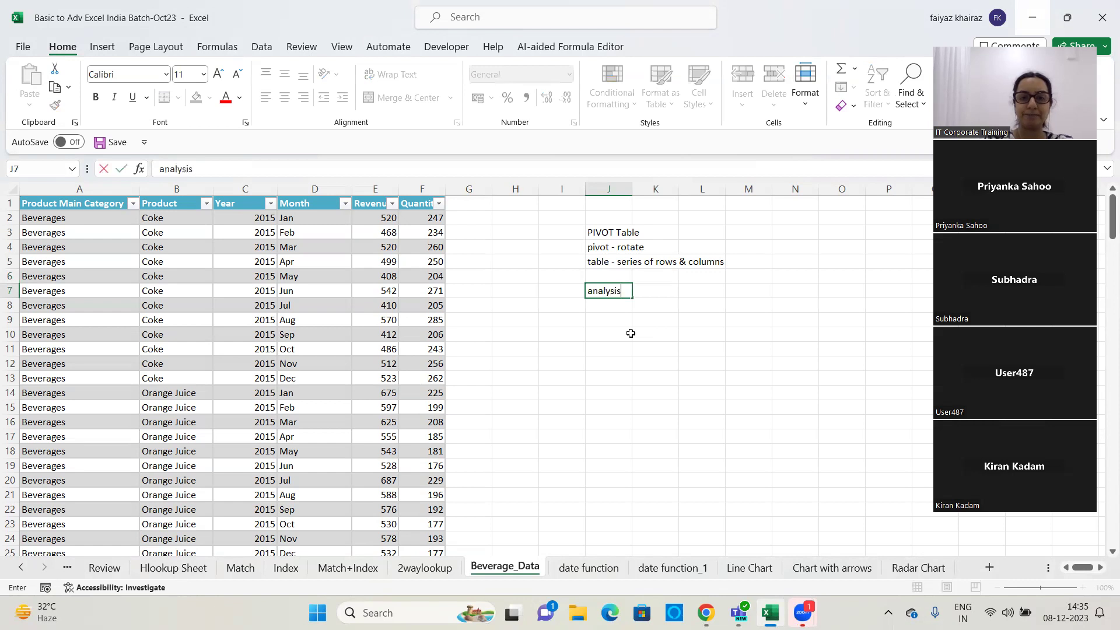
key(Return)
text(reporting)
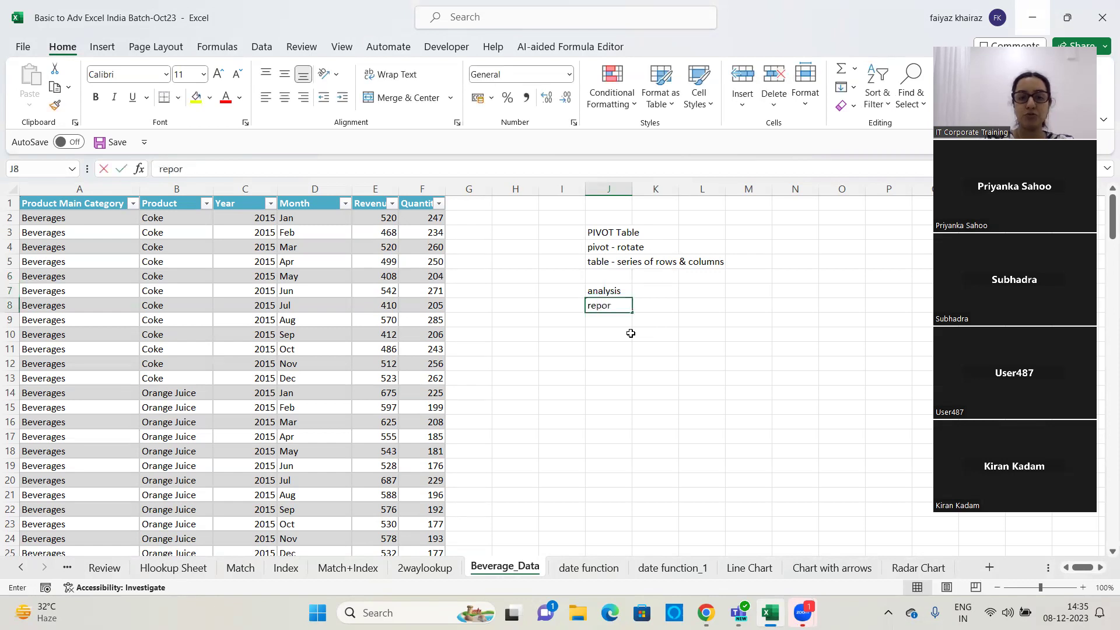
key(Return)
Add "consice values" to the list in J9.
text(consiz)
text(ze)
key(BackSpace)
key(BackSpace)
text(ce values)
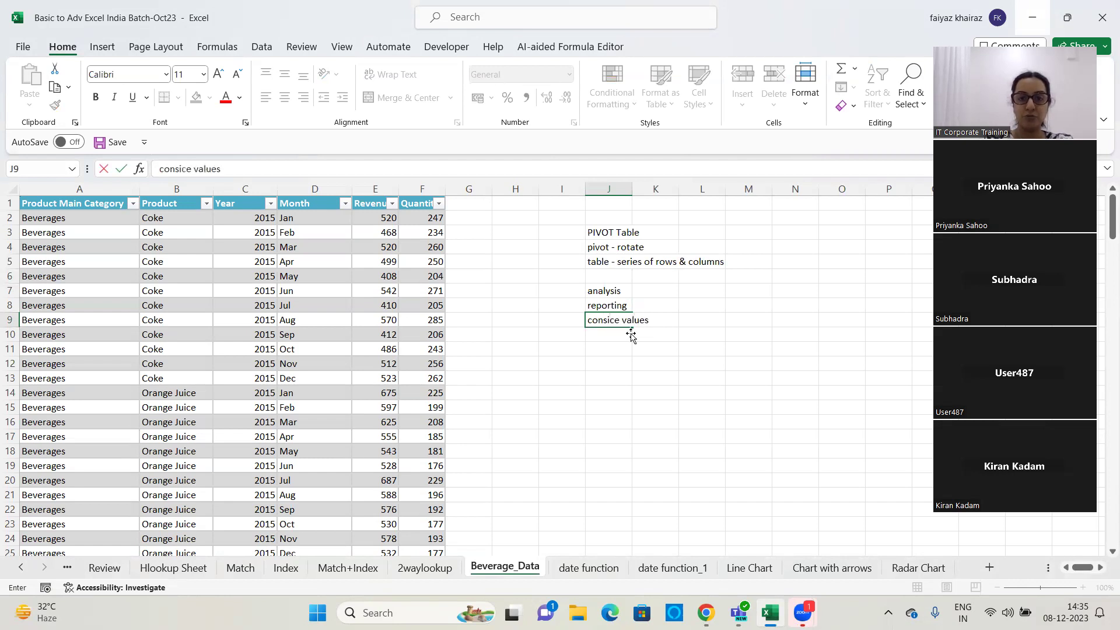
key(Return)
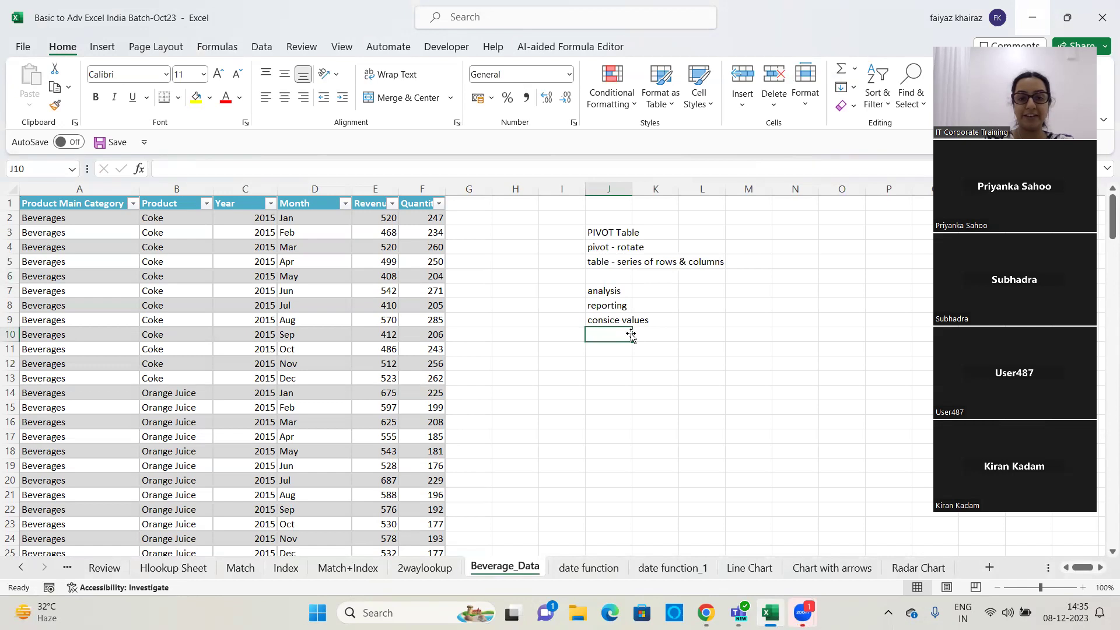
Continue the list with "accurate" in J10 and "collated values" in J11.
text(acct)
key(BackSpace)
text(urate)
key(Return)
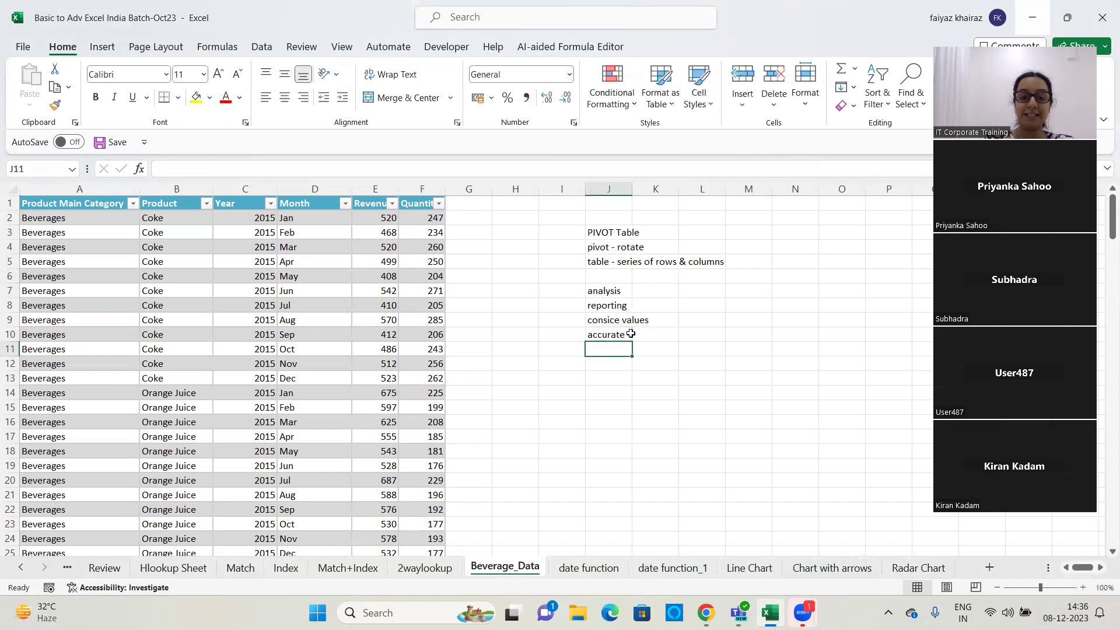
text(collated values)
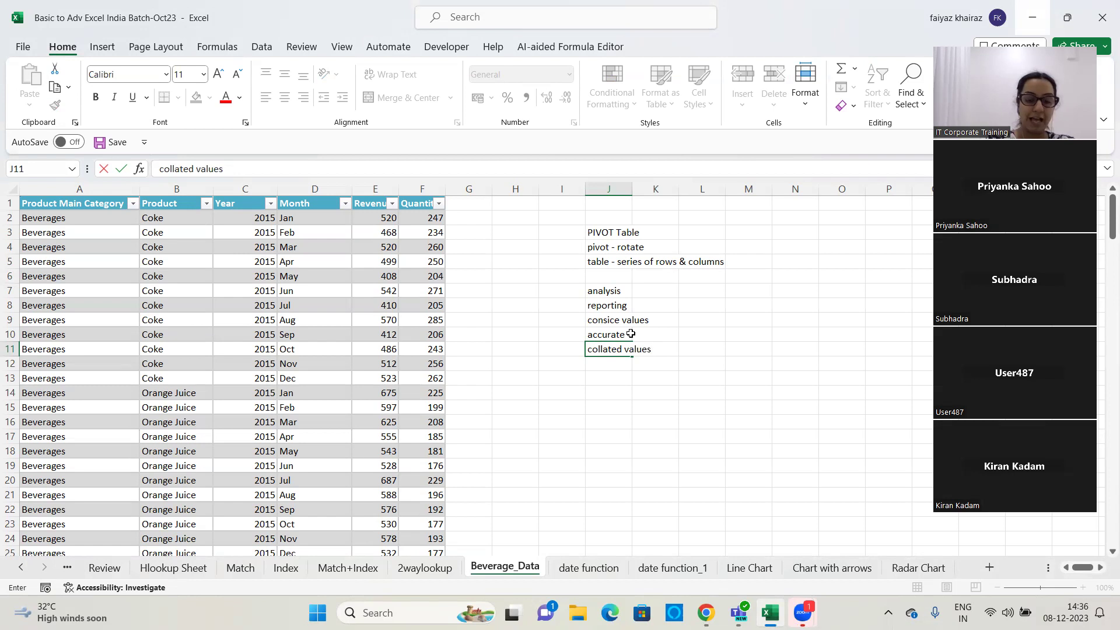
key(Return)
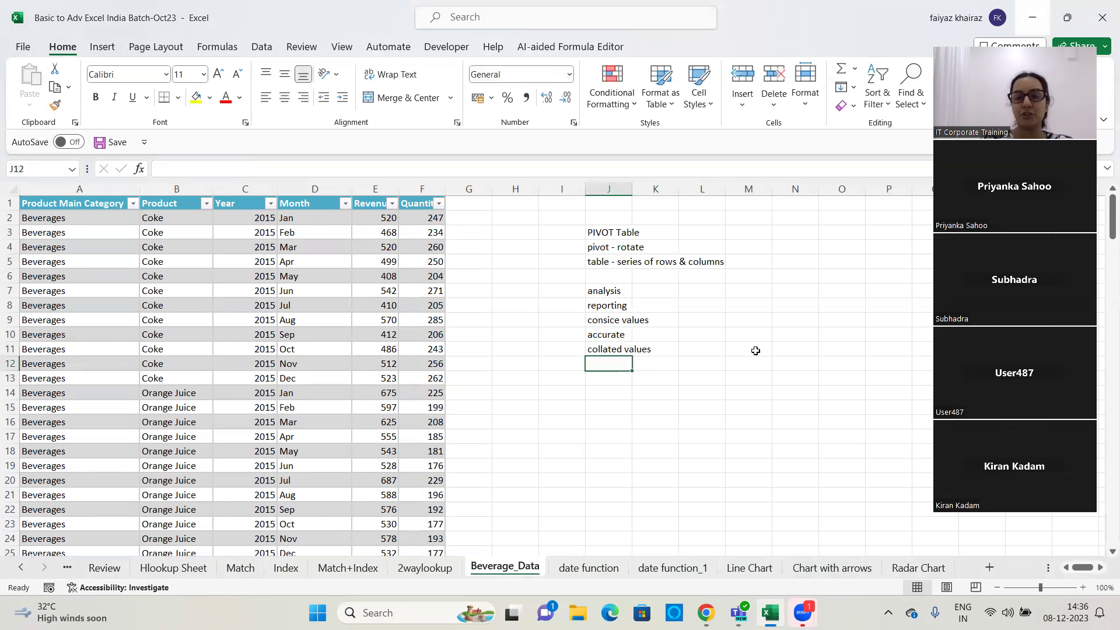
Enter "slicer & timeline filter inorder visually filter ur PT" in J12.
text(slice)
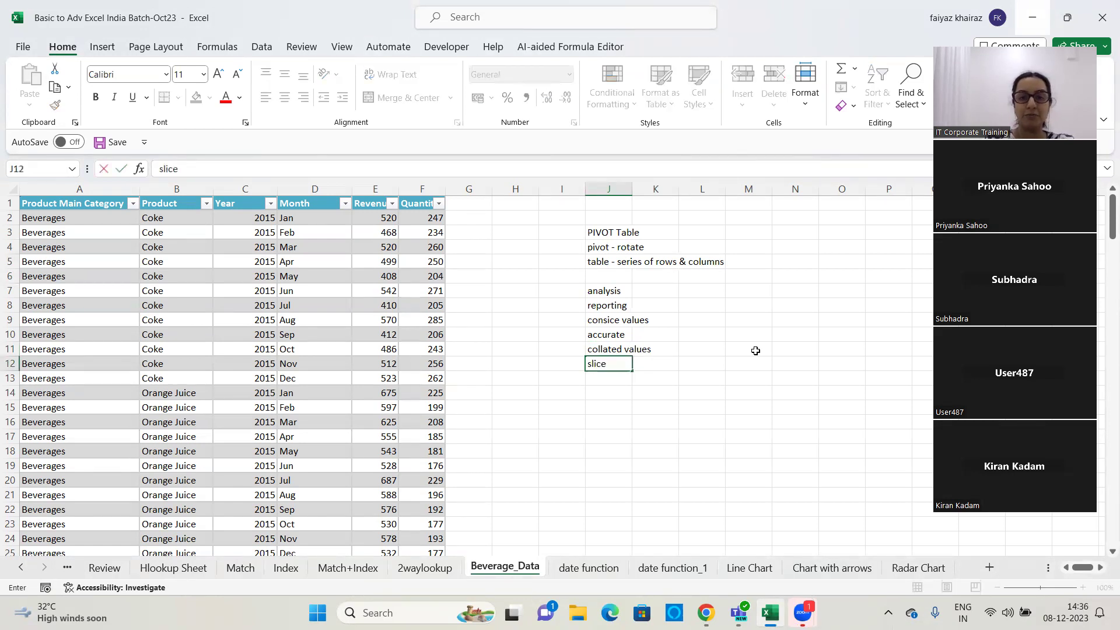
text(r & timeline filt)
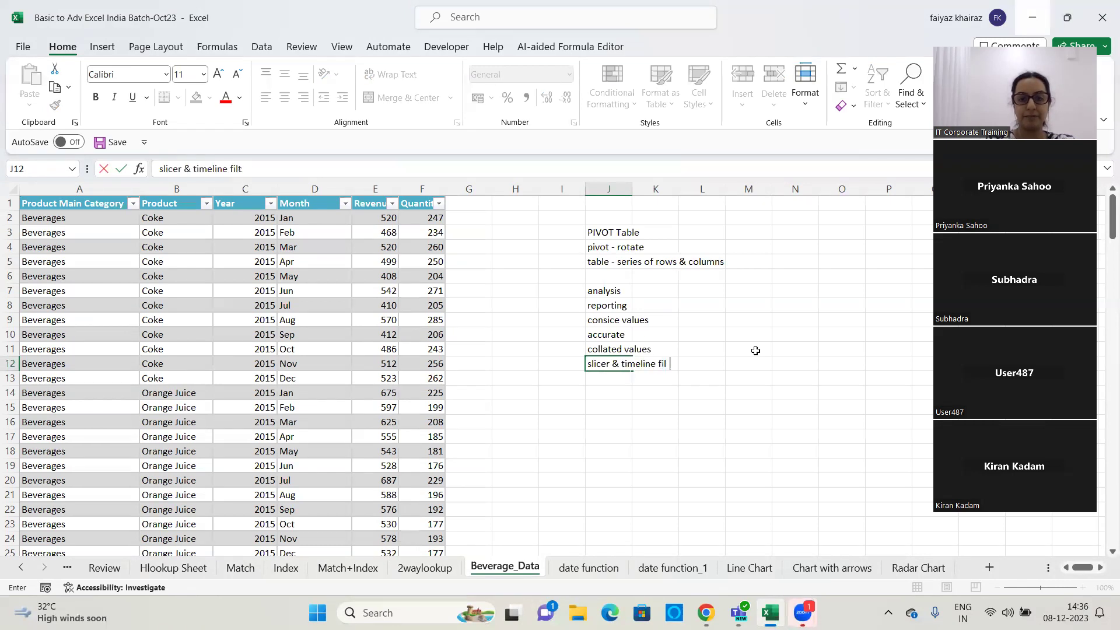
text(er inr)
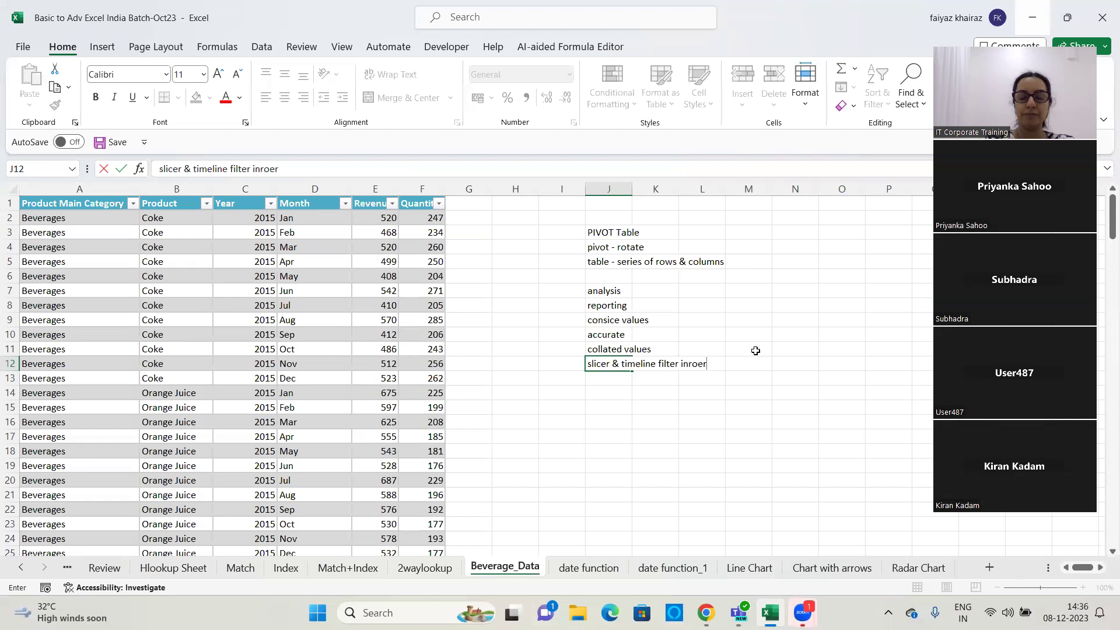
key(BackSpace)
text(order vus)
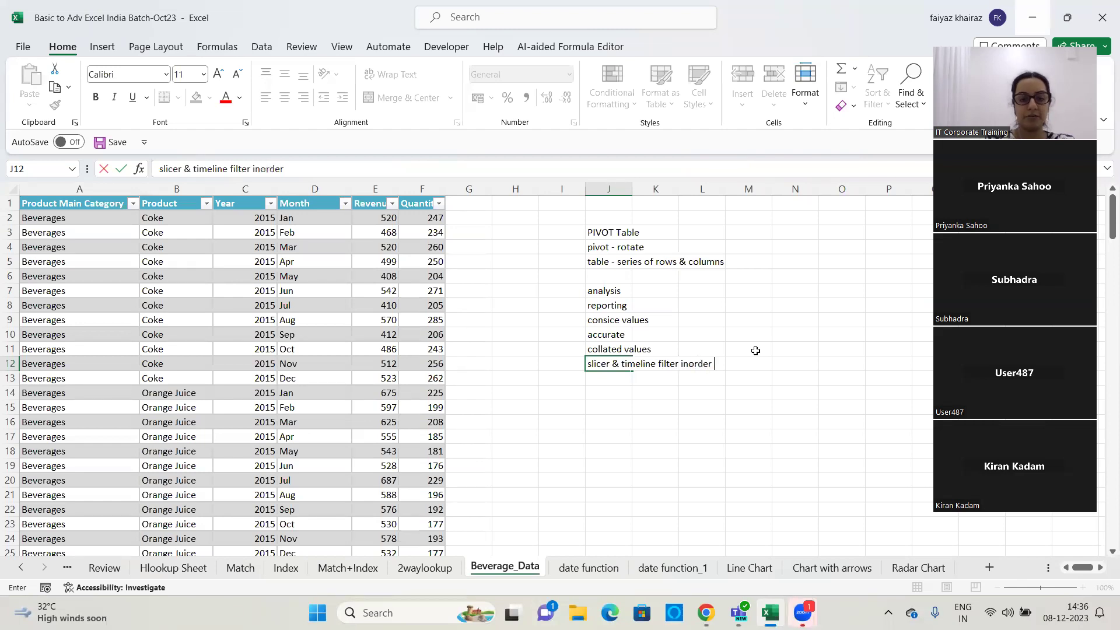
key(BackSpace)
key(BackSpace)
text(isua)
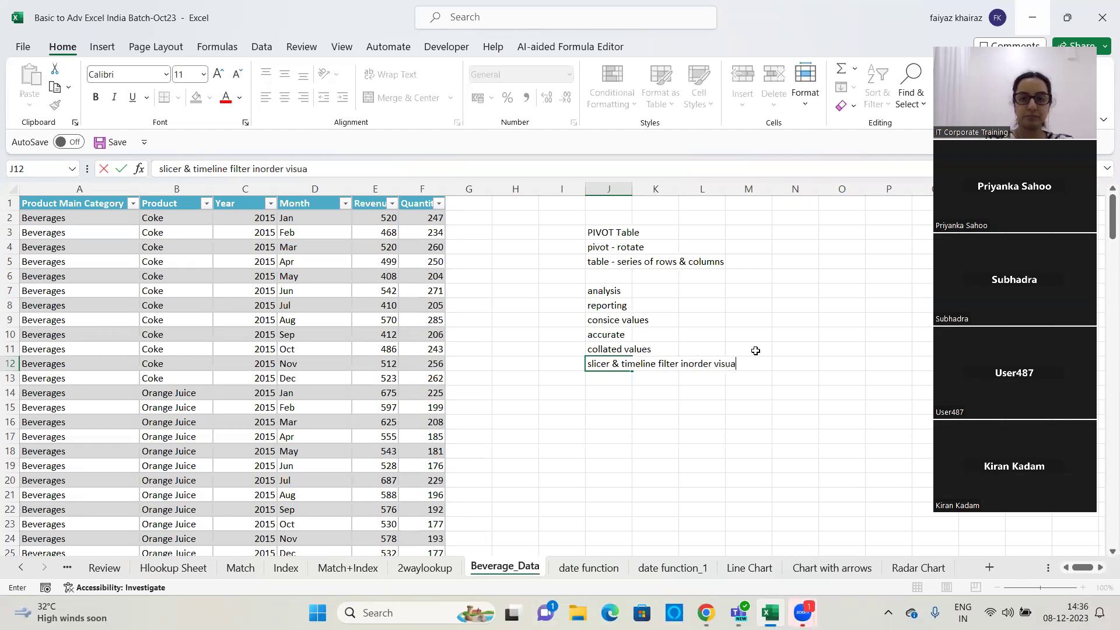
text(lly filter )
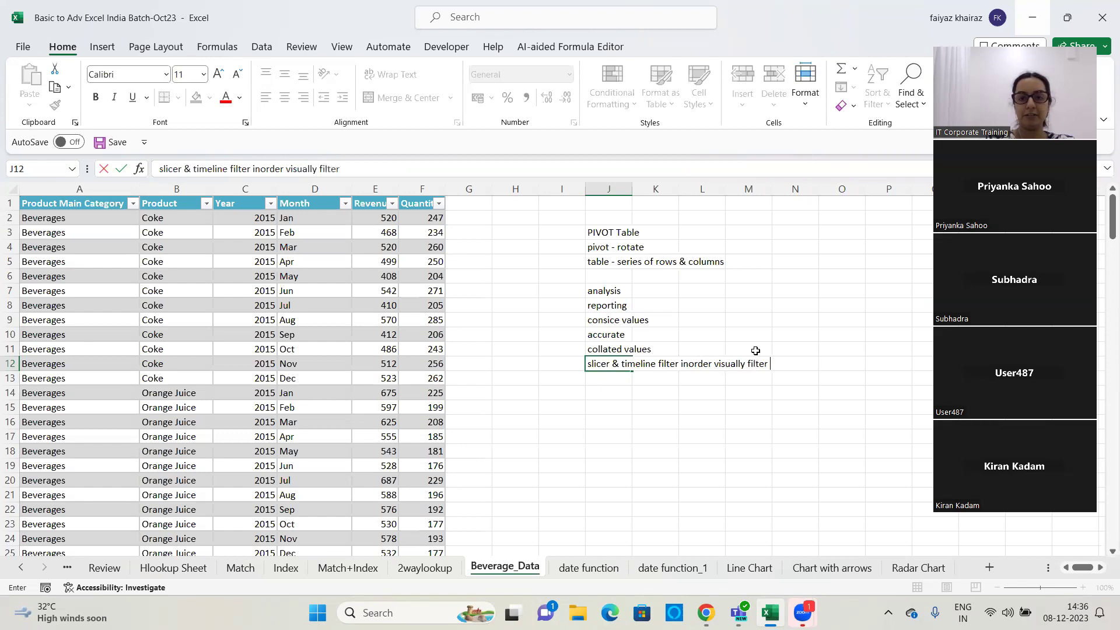
text(ur PT)
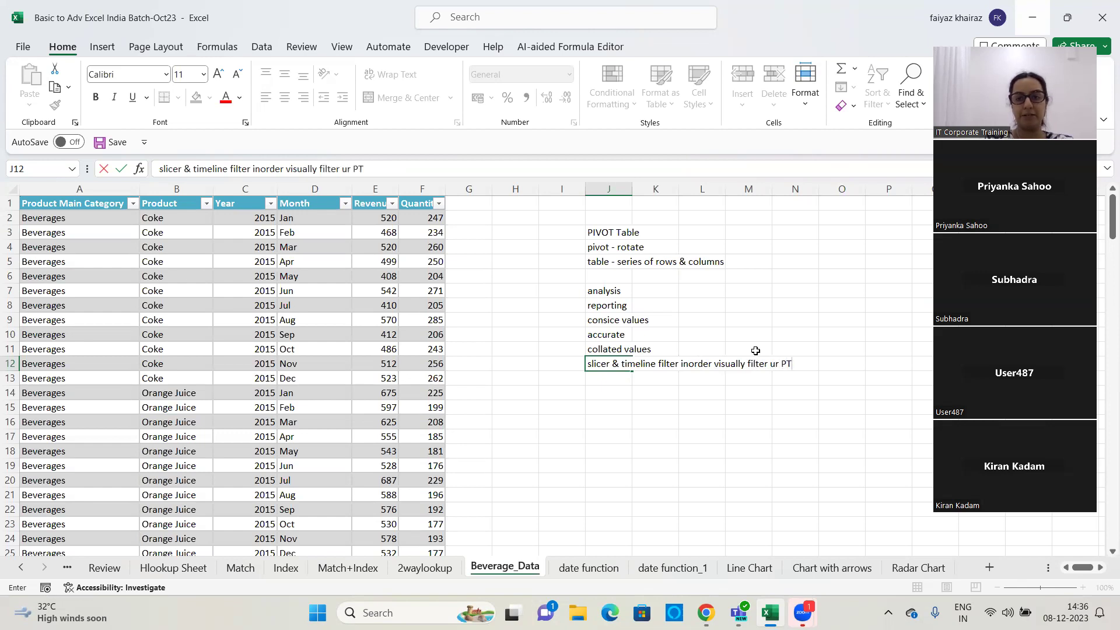
key(Return)
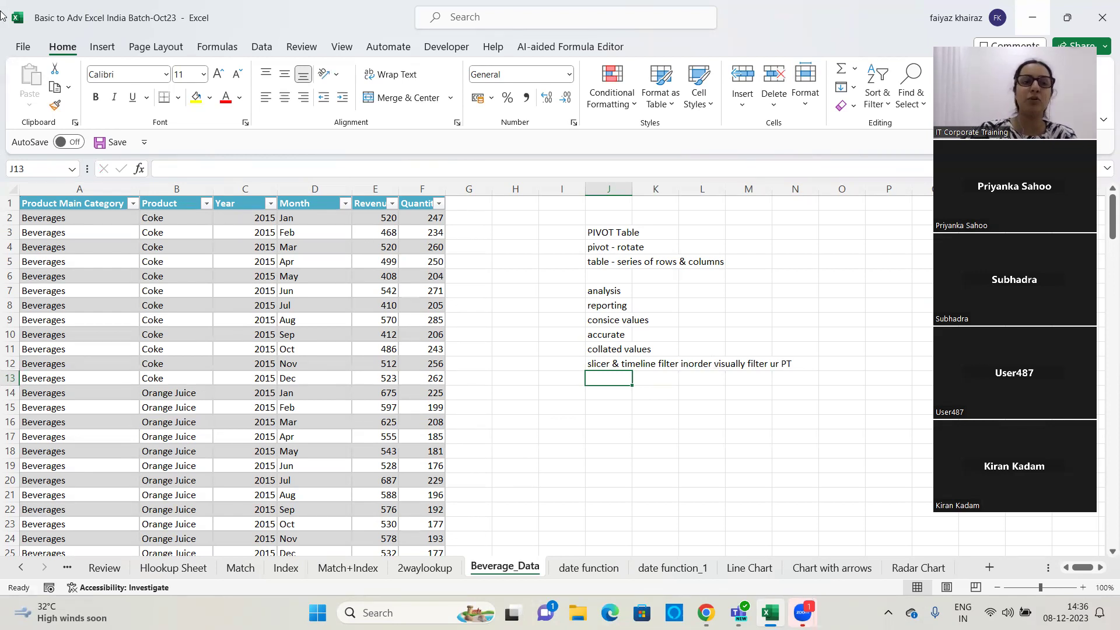
Leave J13 blank and enter the note "item - appears only ONCE" in J14.
drag(175, 217, 161, 380)
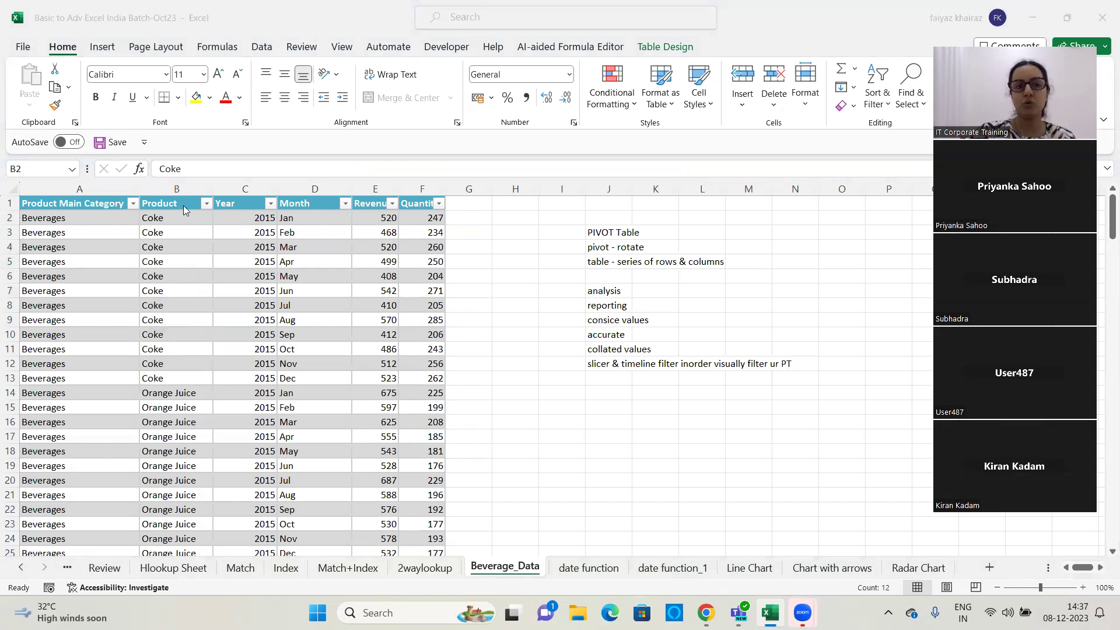
click(608, 393)
text(item -)
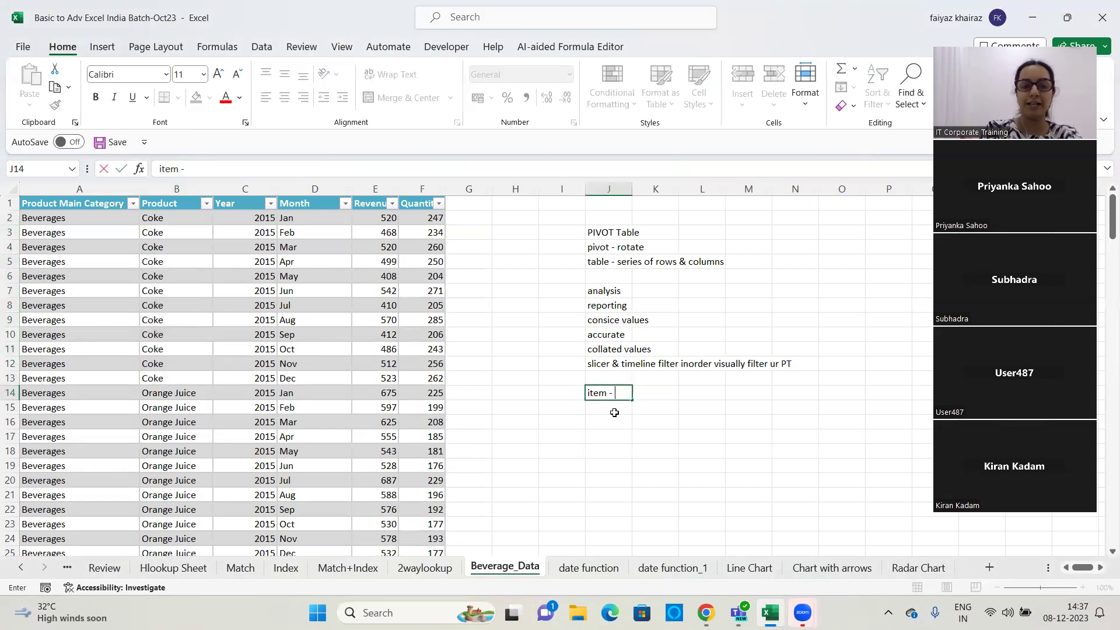
text( appears only ONCE)
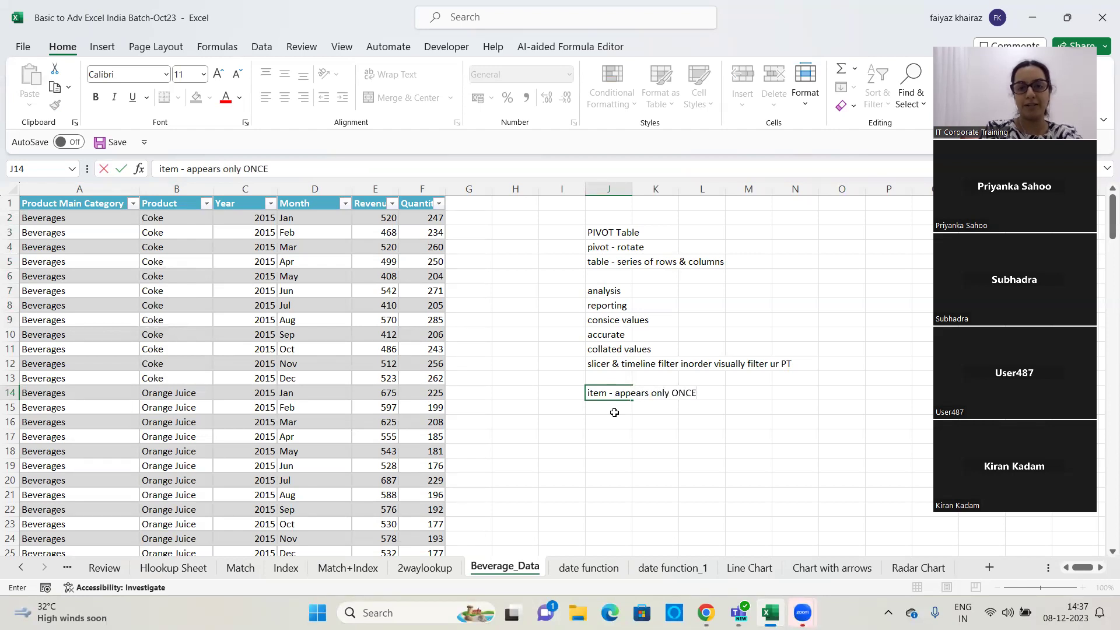
key(Up)
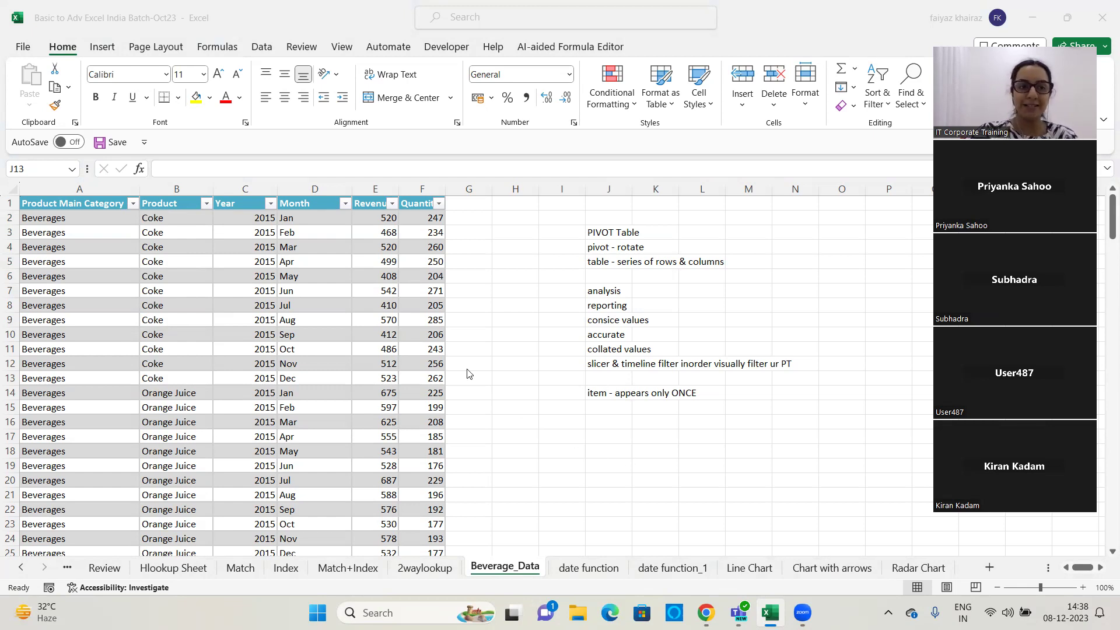
Select the Coke entries in B2:B13, then their Revenue values in E2:E13 to examine them.
drag(175, 219, 181, 375)
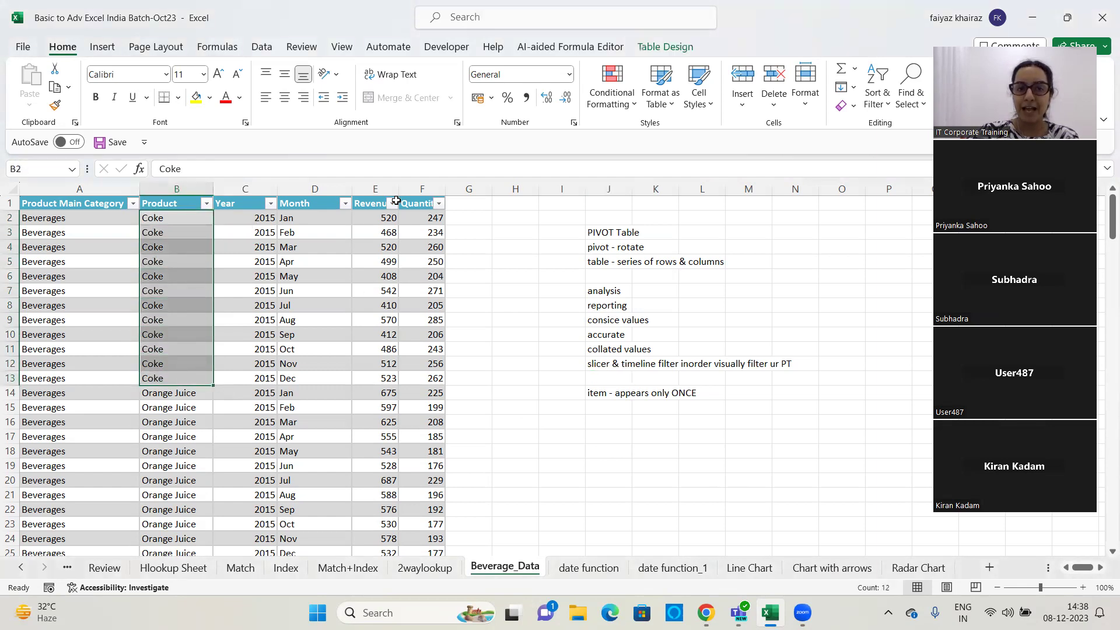
drag(375, 215, 375, 381)
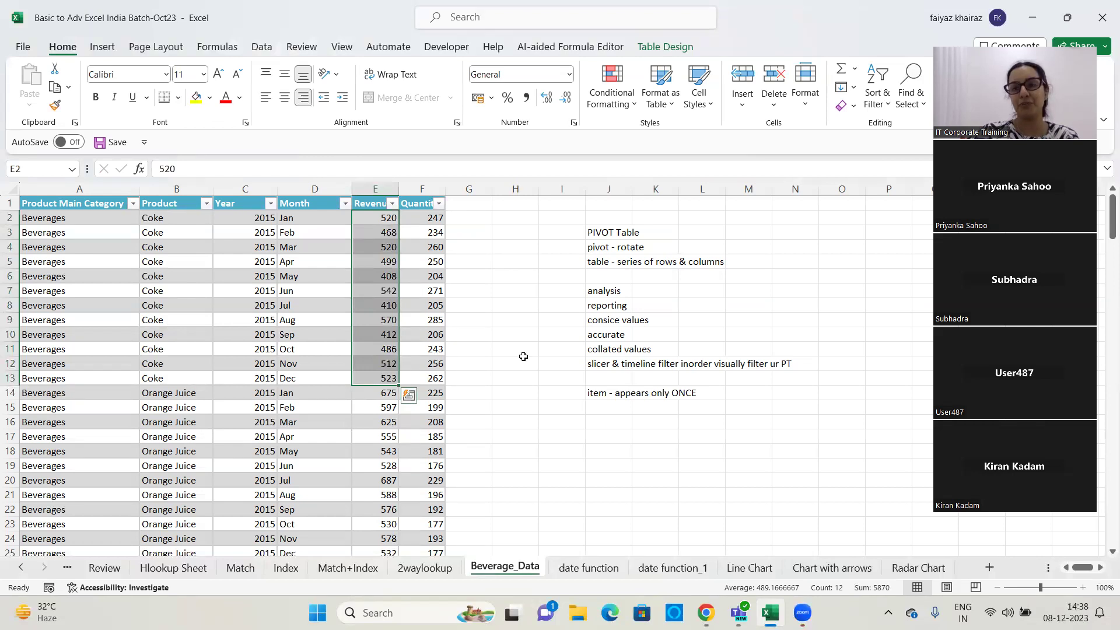
Enter "Data has to Pre Requisites" in J16 and "Header rows" in J17.
click(484, 286)
click(509, 358)
click(564, 415)
click(606, 423)
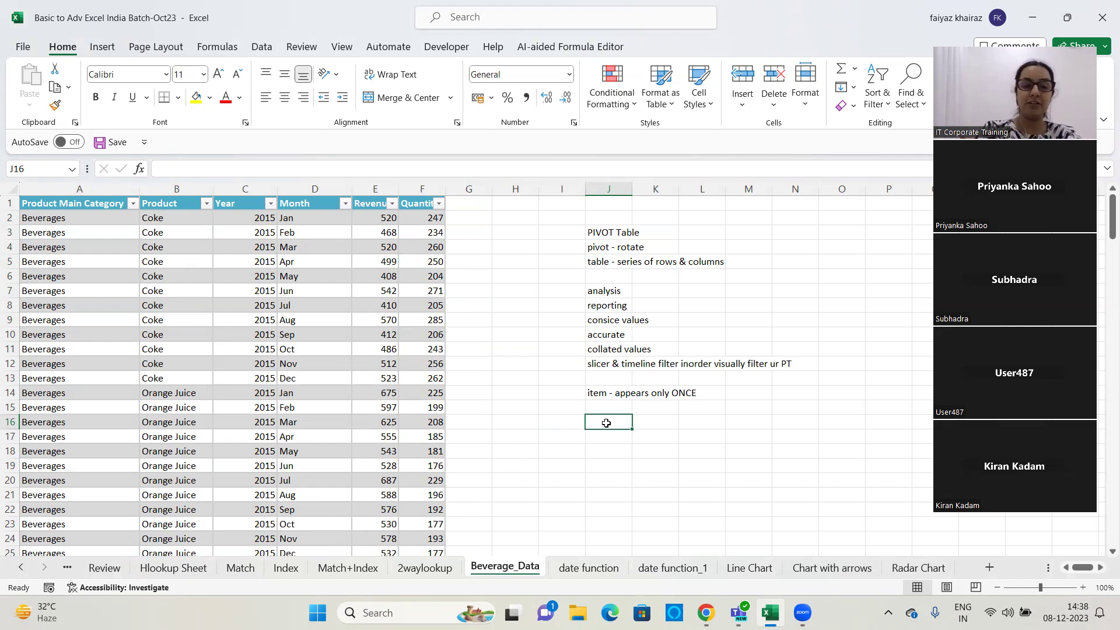
text(Data has to)
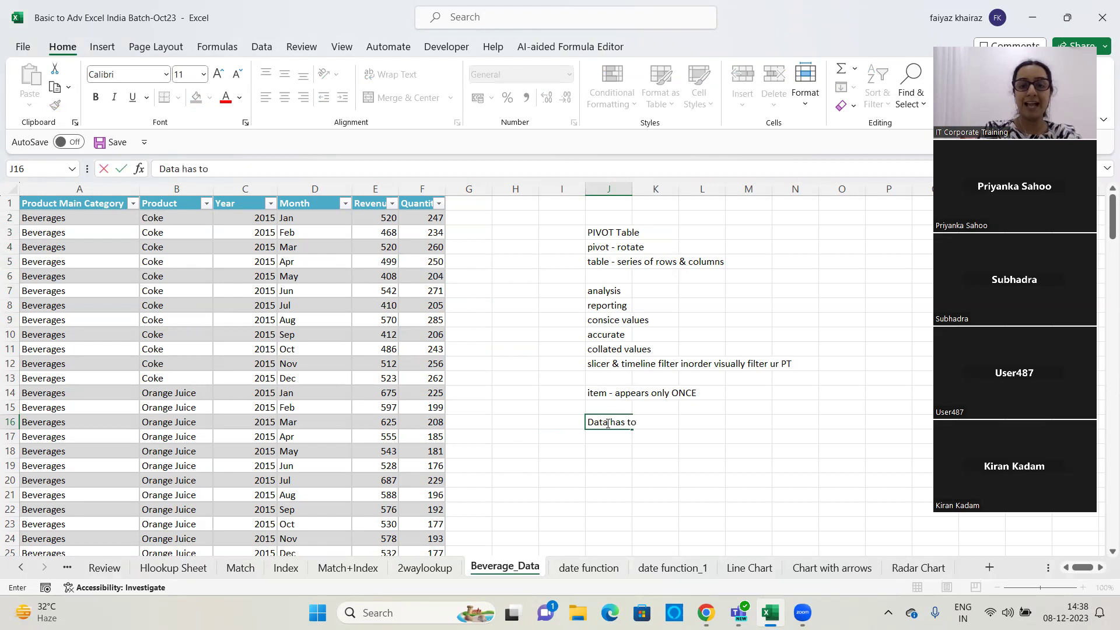
text( Pre Requisites)
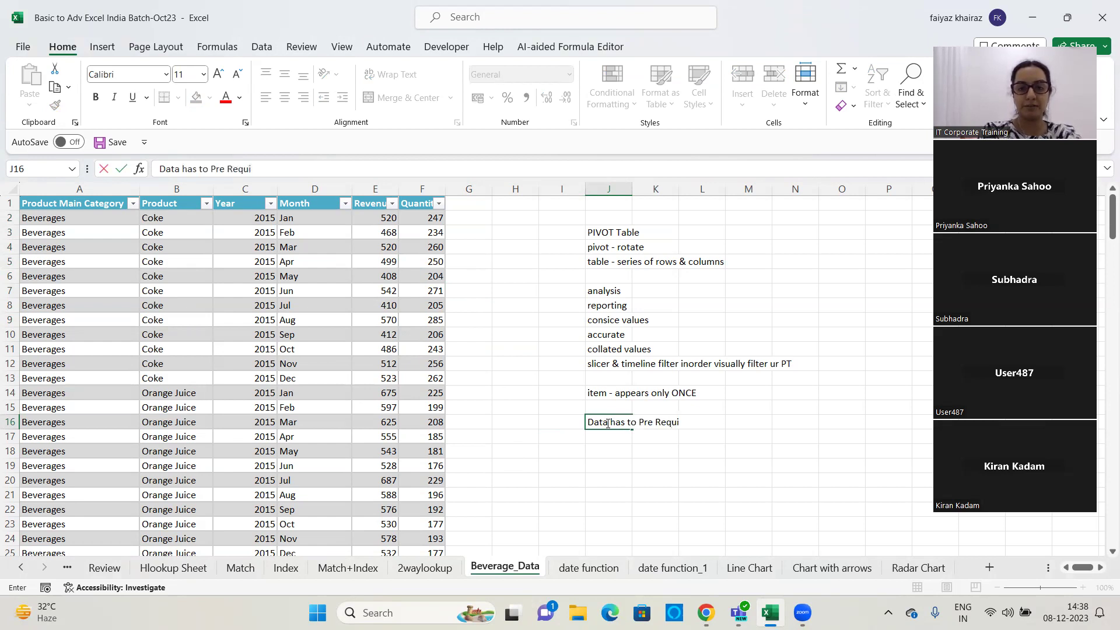
key(Return)
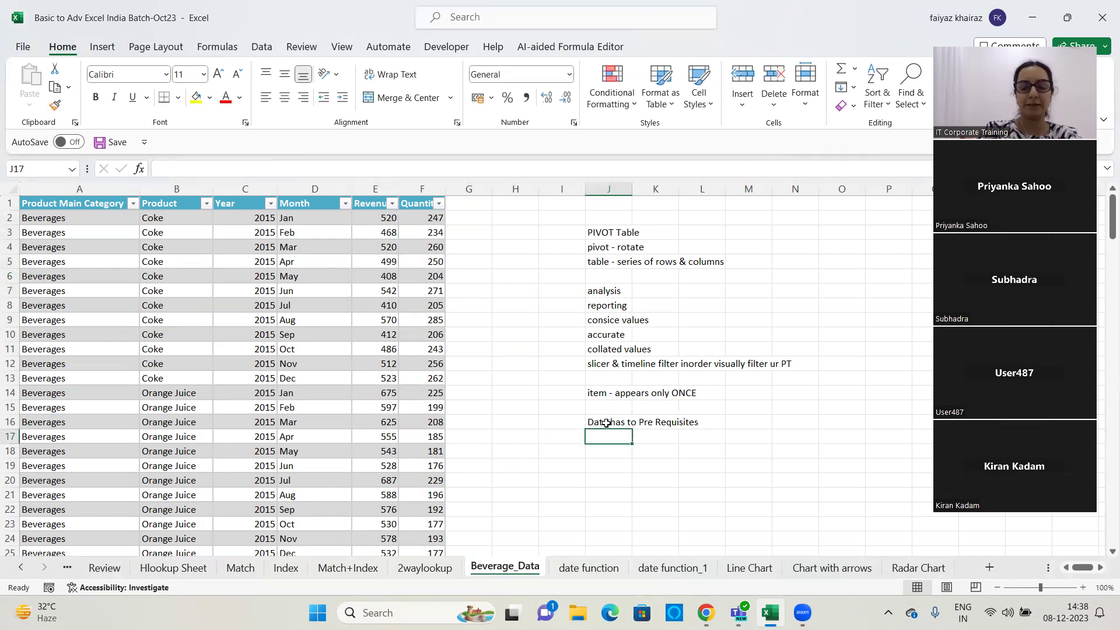
text(Header )
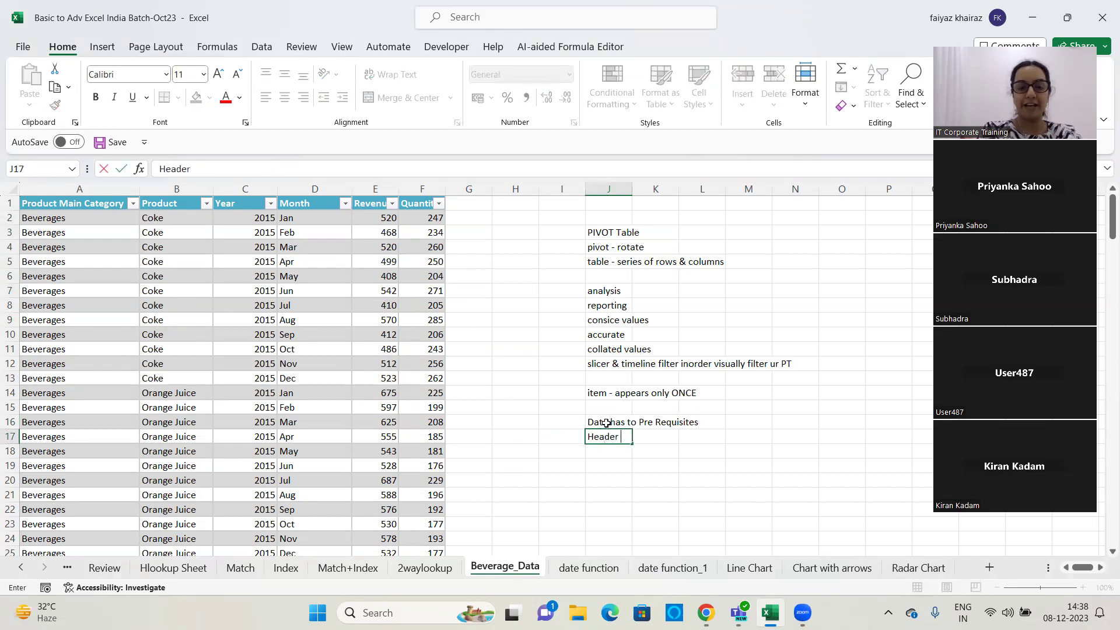
text(rows)
key(Return)
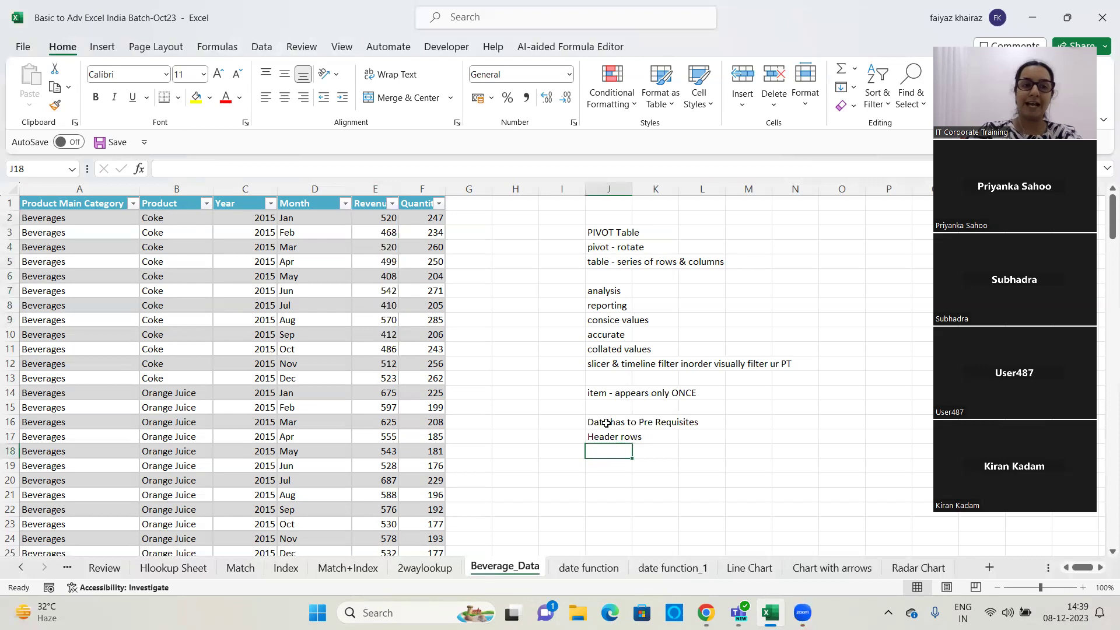
Select the table's header cells in row 1 one after another to examine the column headings.
click(80, 202)
click(175, 203)
click(257, 203)
click(318, 203)
click(394, 204)
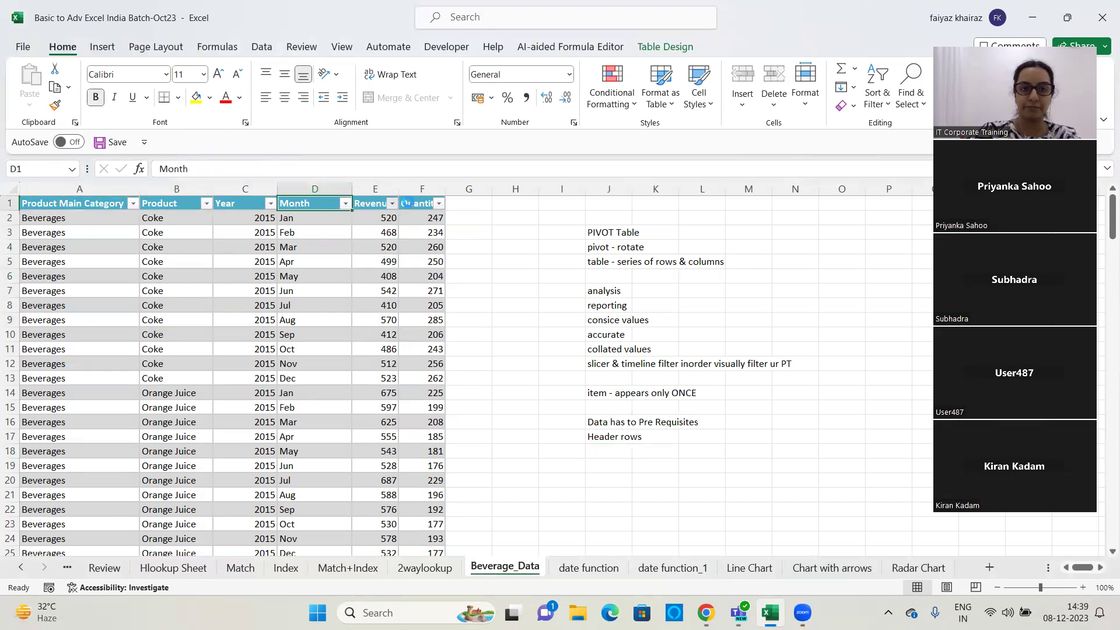
click(442, 236)
Add the prerequisites "no totals & sub total in betweem" in J18 and "no blank rows" in J19.
click(611, 455)
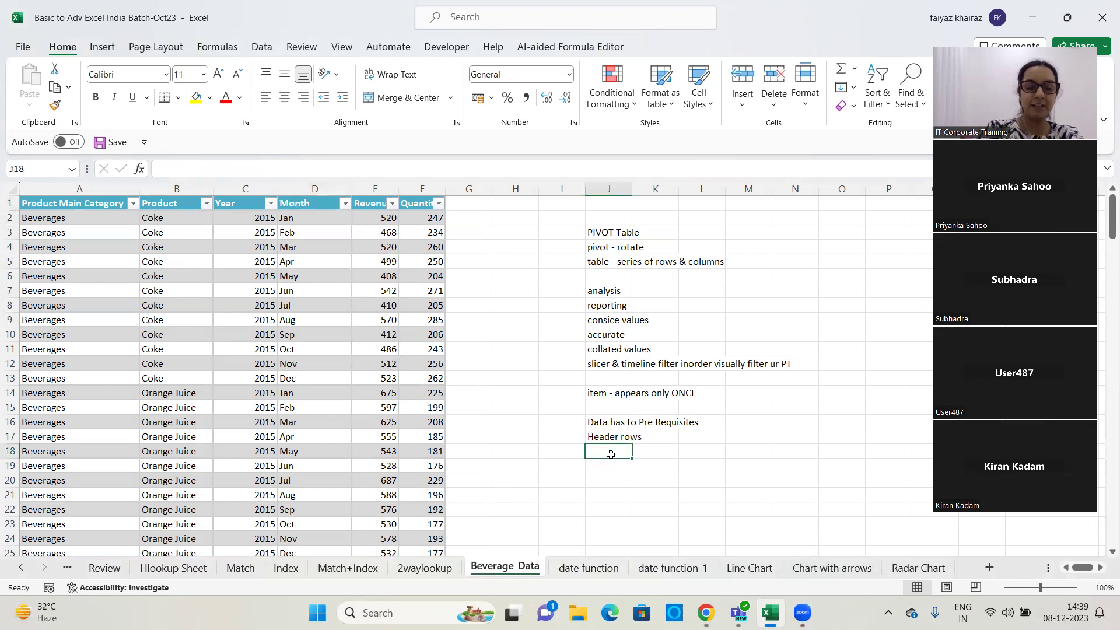
text(no totals & sub total in betweem)
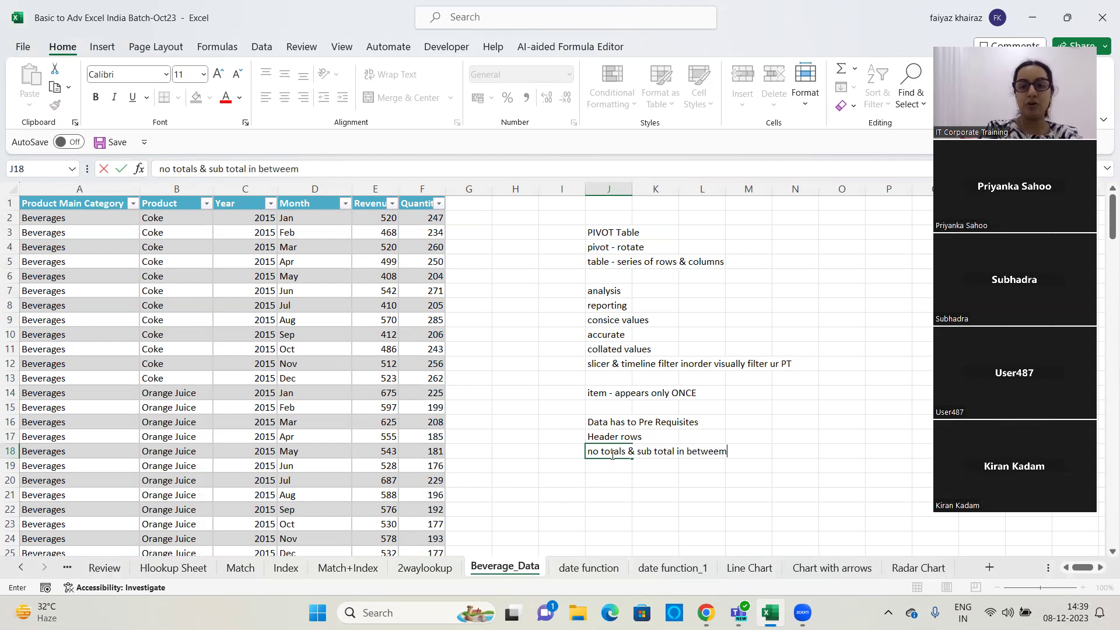
key(Return)
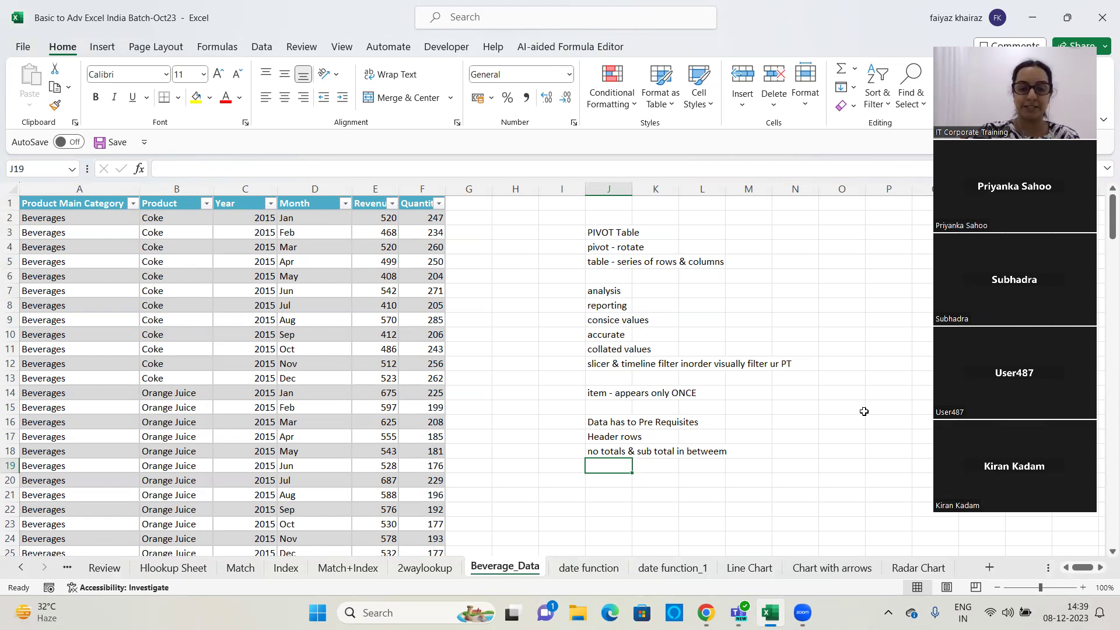
text(no )
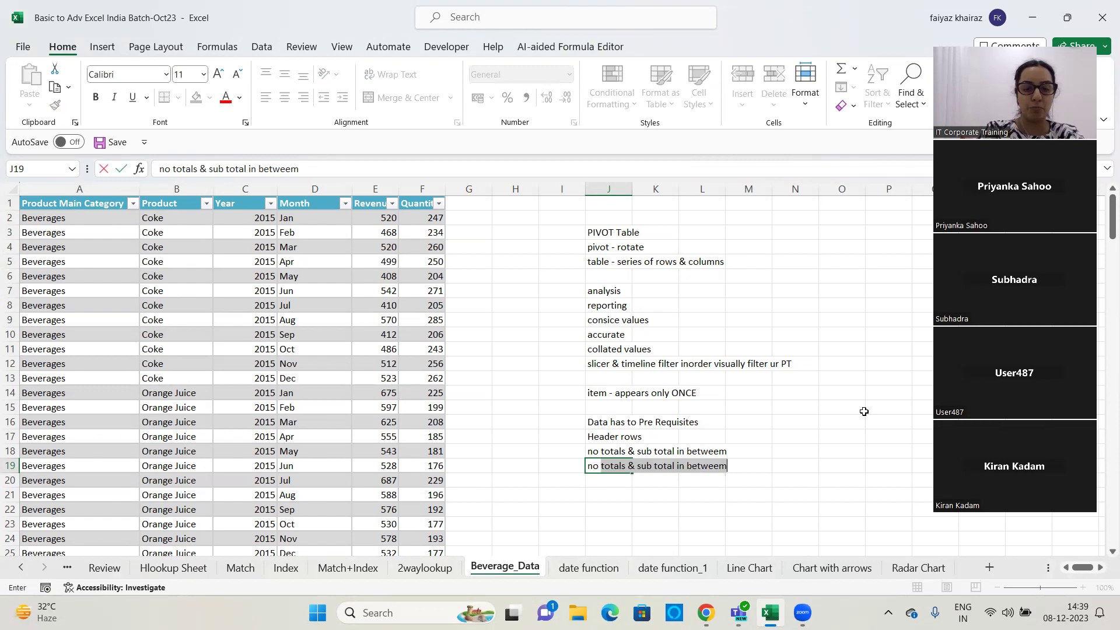
text(blank rows)
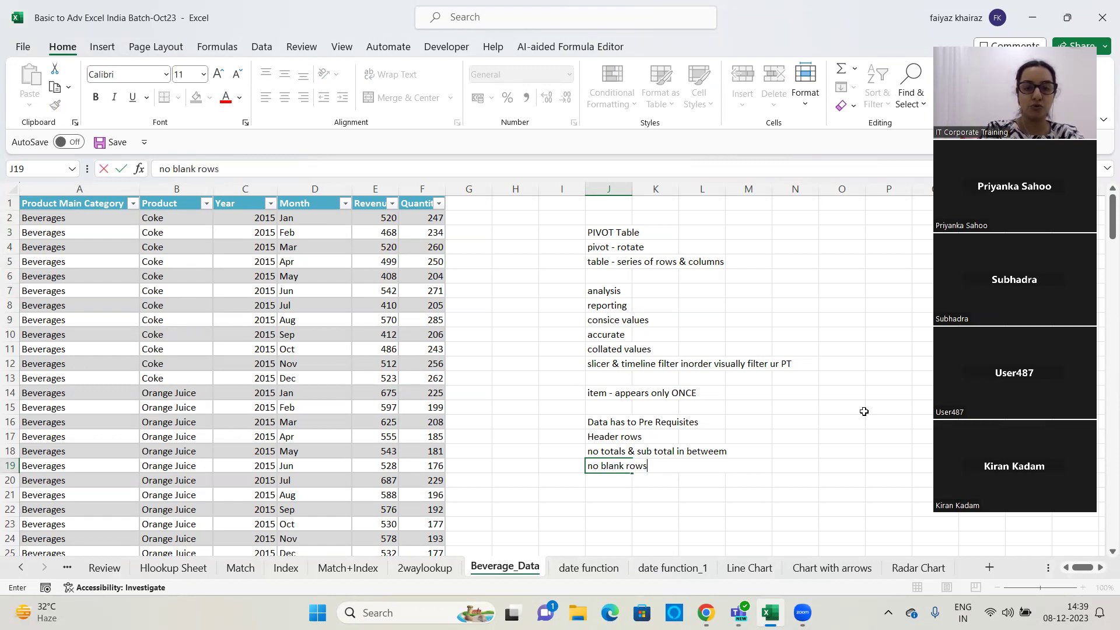
key(Return)
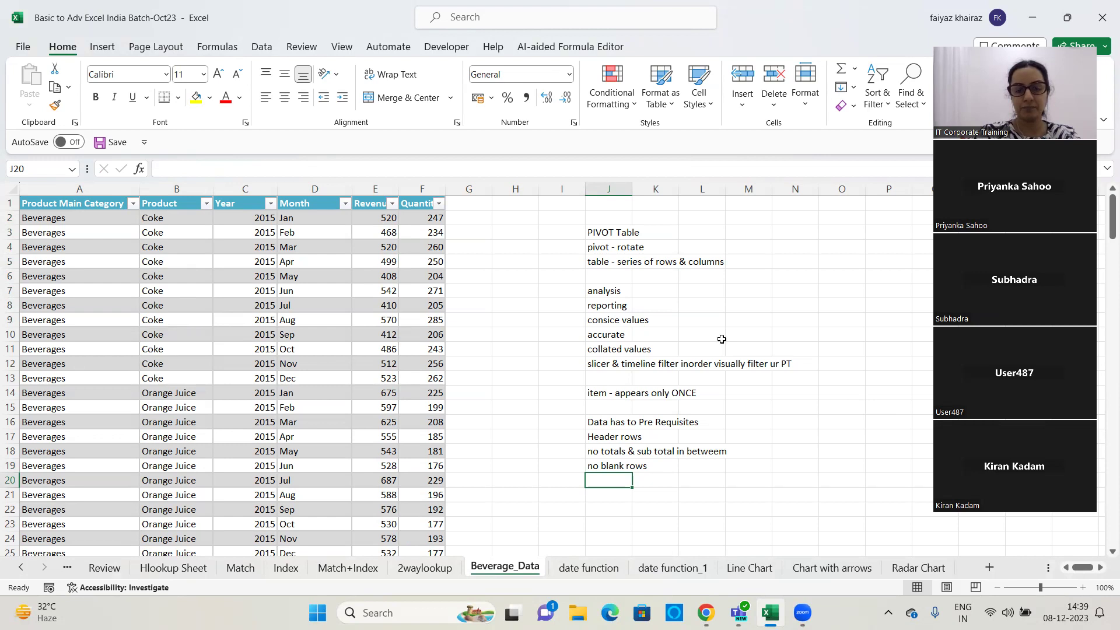
click(608, 495)
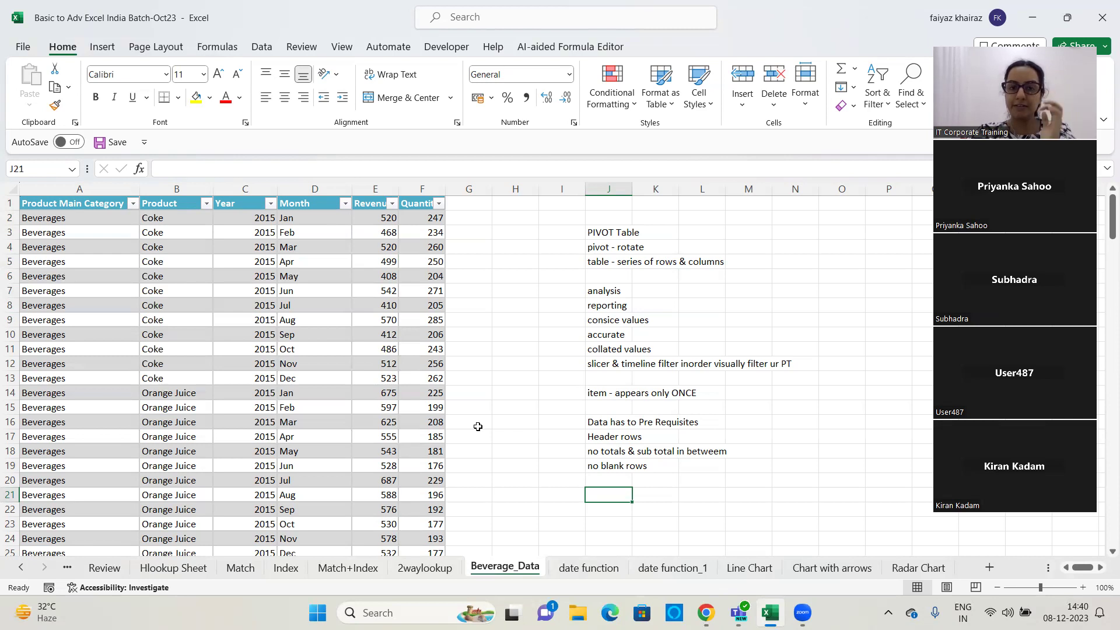
Select a cell inside the beverage table and examine the available commands for summarizing it with a PivotTable.
click(107, 289)
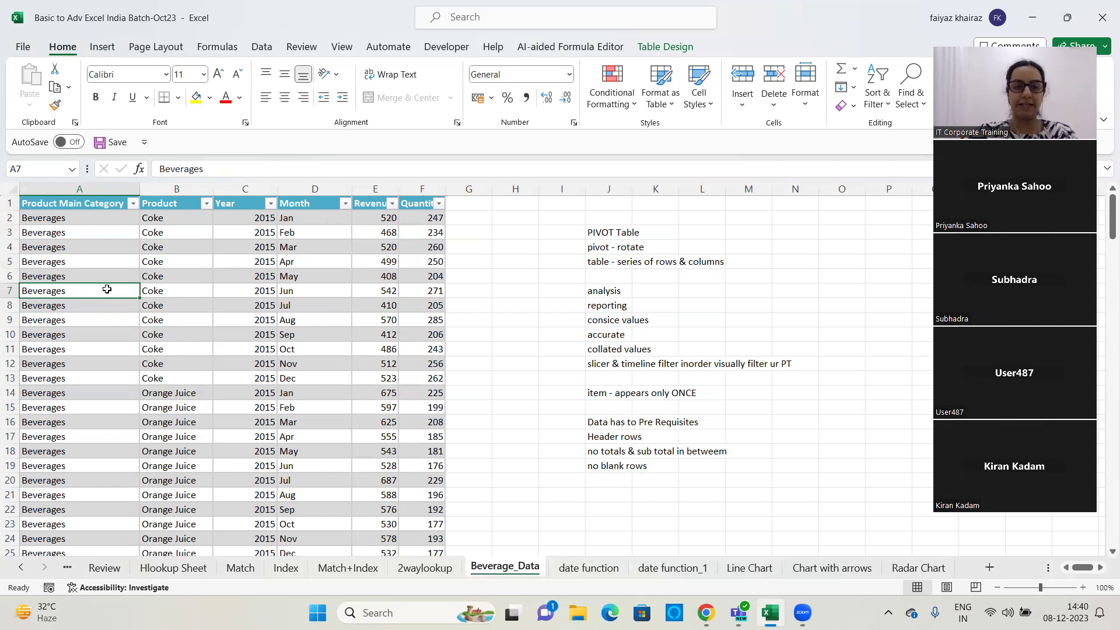
click(279, 307)
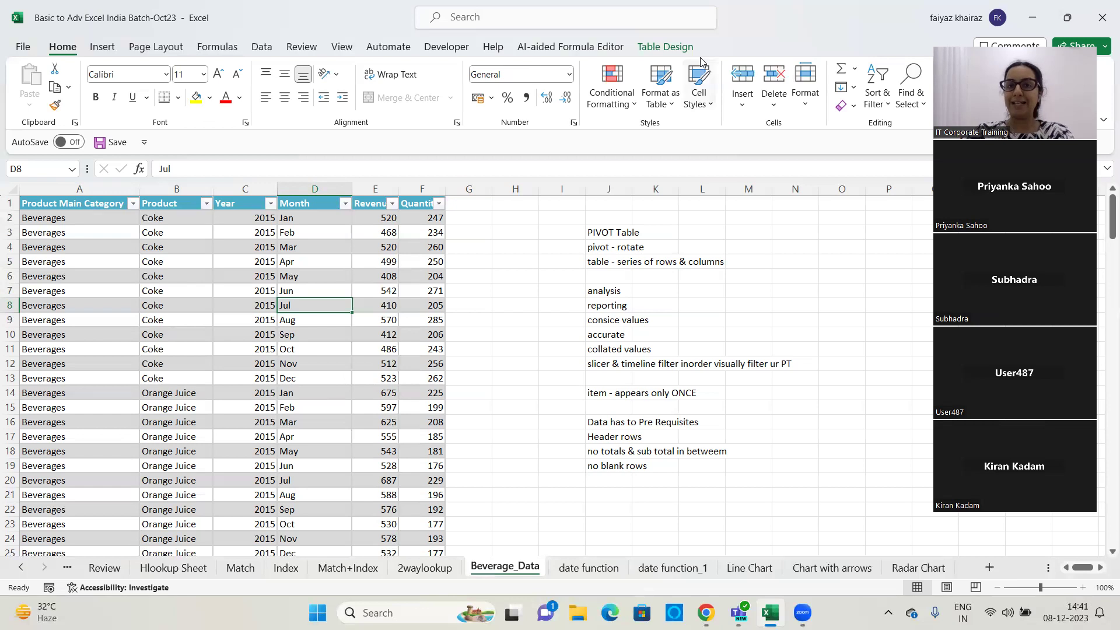
click(672, 49)
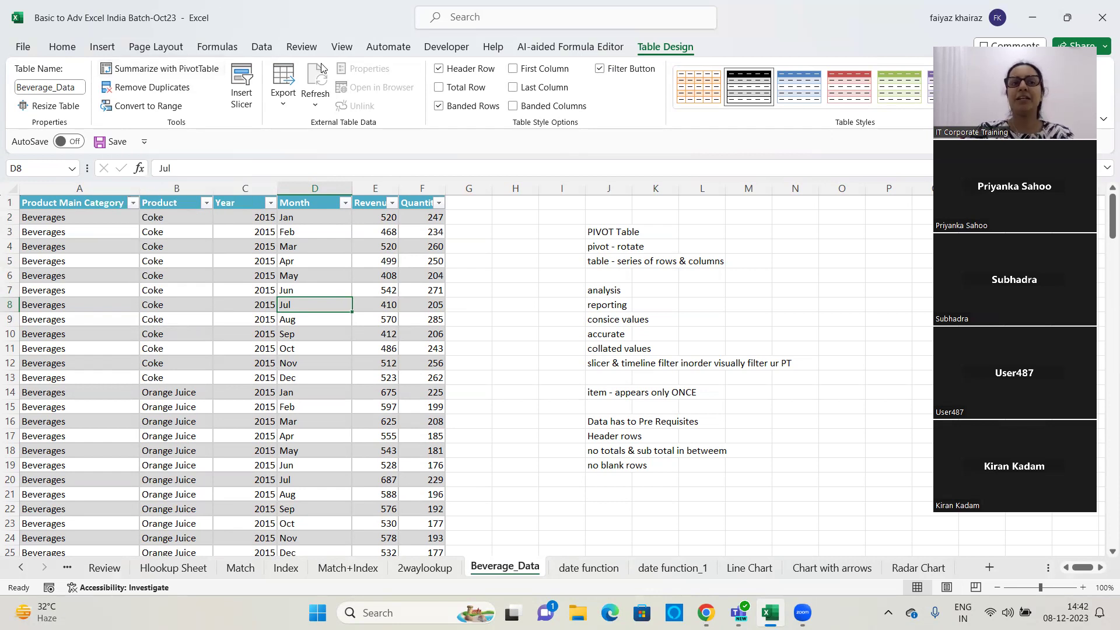
click(95, 51)
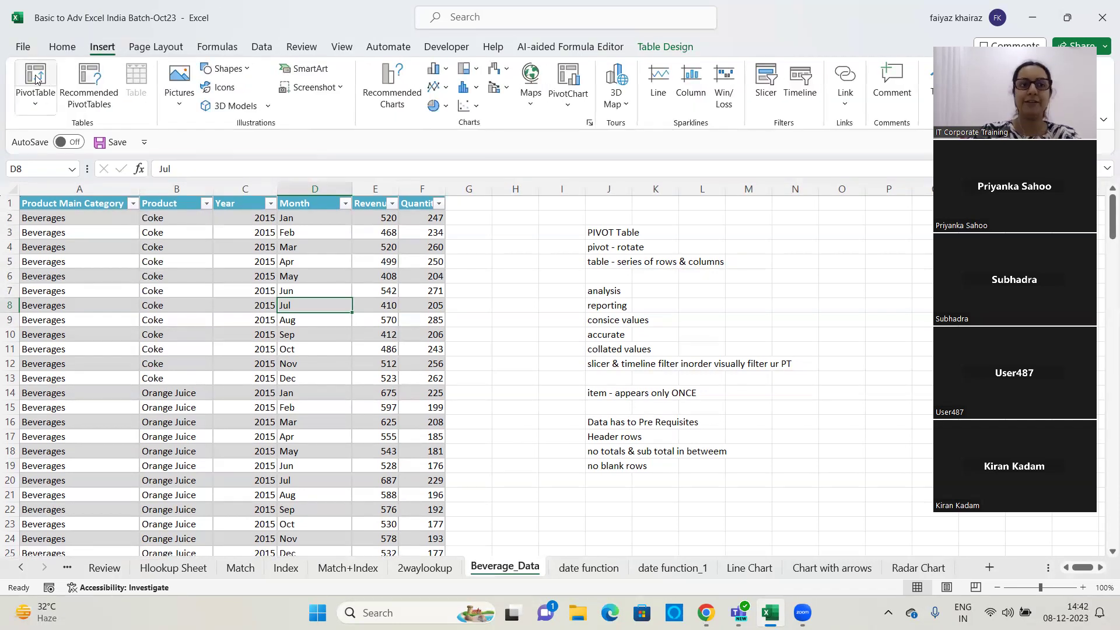
click(679, 51)
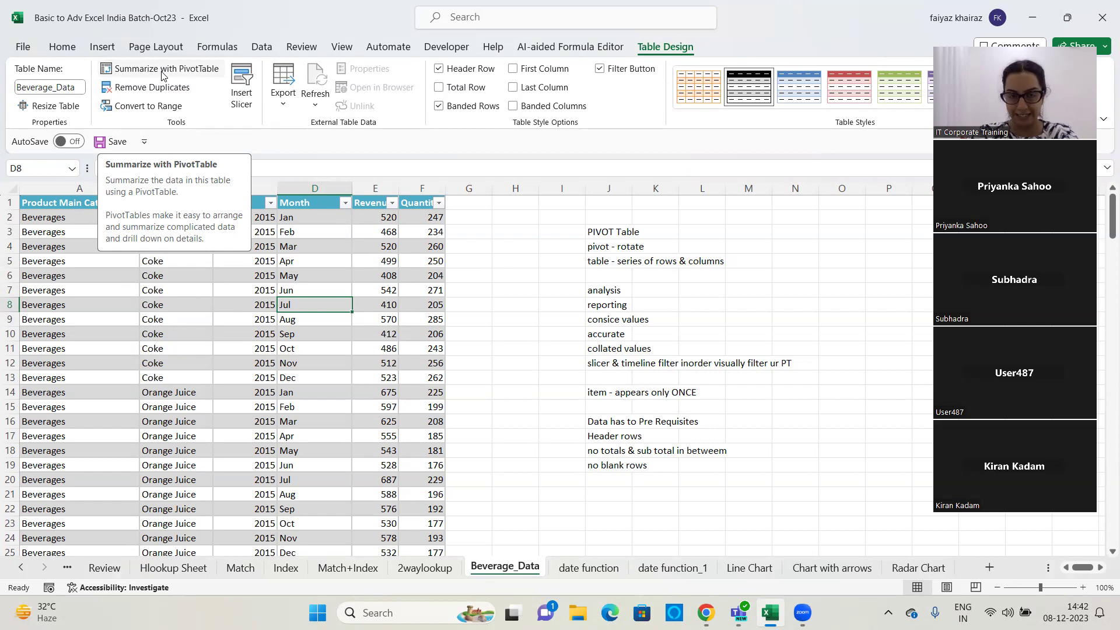
Insert a PivotTable based on the Beverage_Data table on a new worksheet.
click(102, 46)
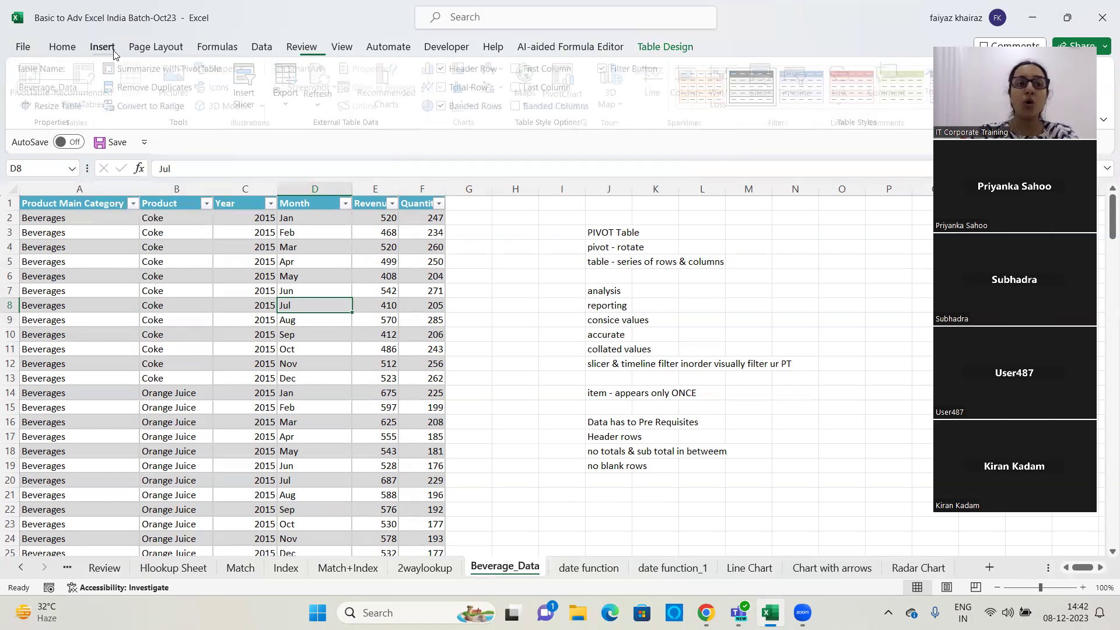
click(48, 80)
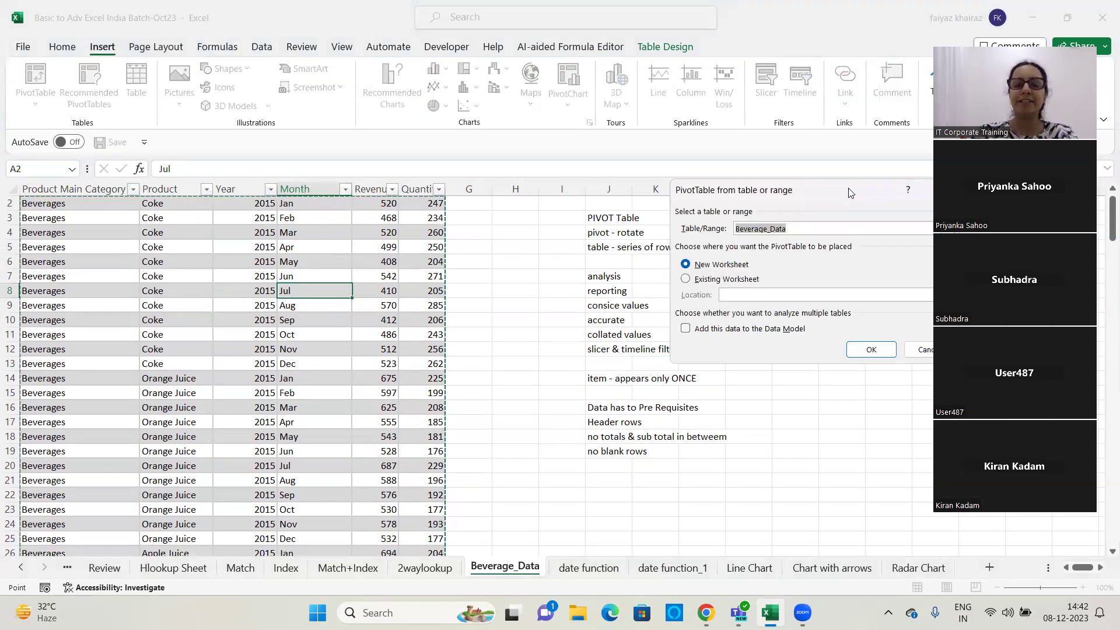
drag(856, 194, 593, 128)
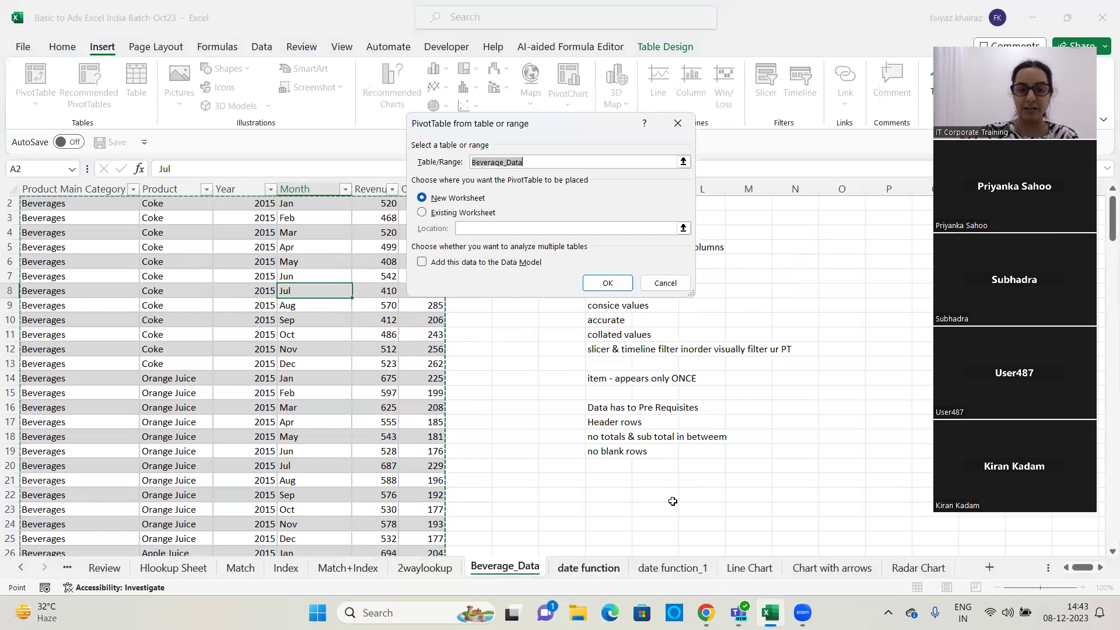
click(517, 573)
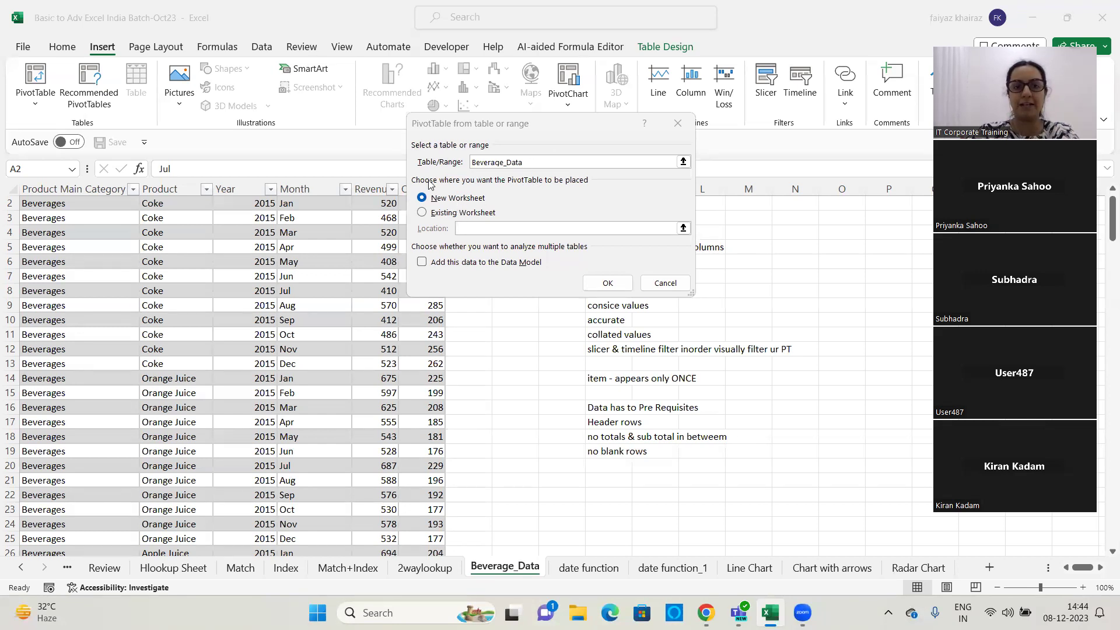
click(616, 287)
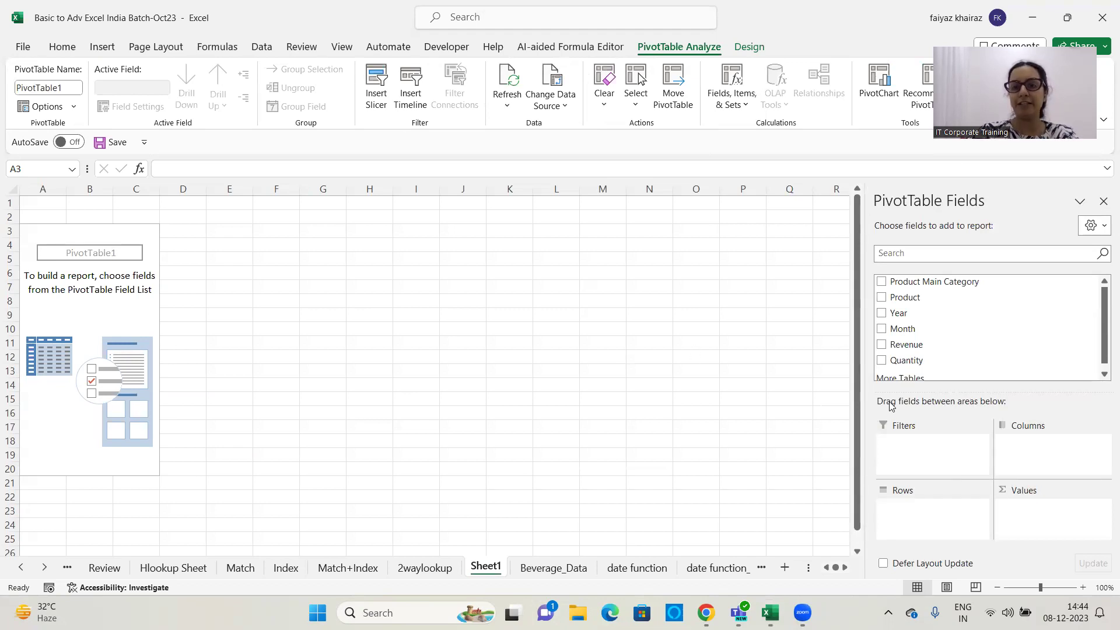
Compare the PivotTable field list on Sheet1 with the column headings on Beverage_Data.
click(1104, 333)
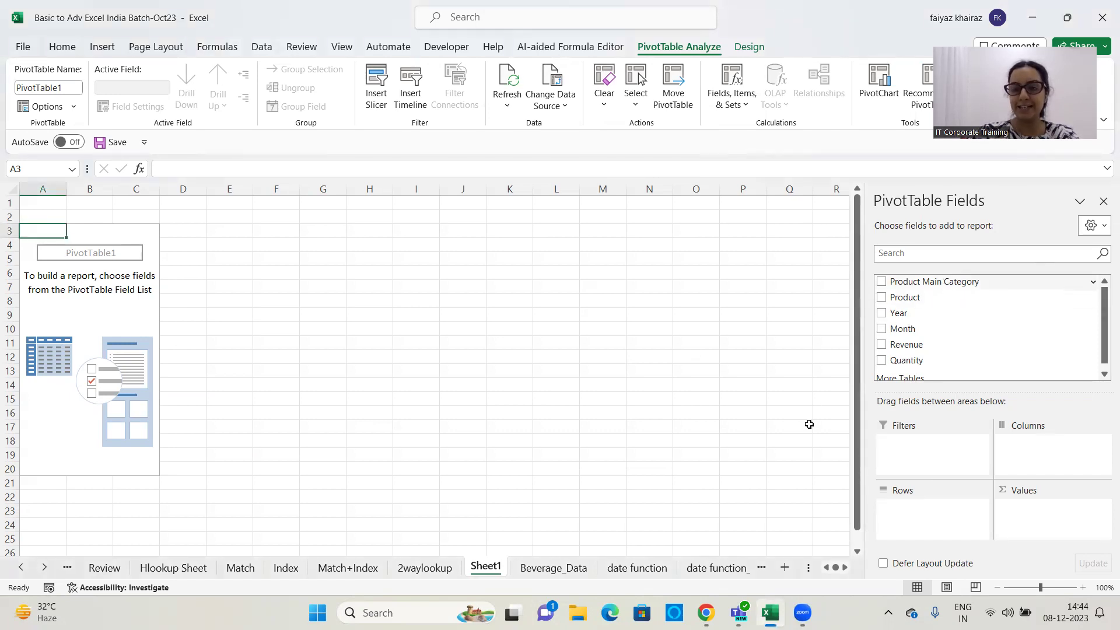
click(555, 569)
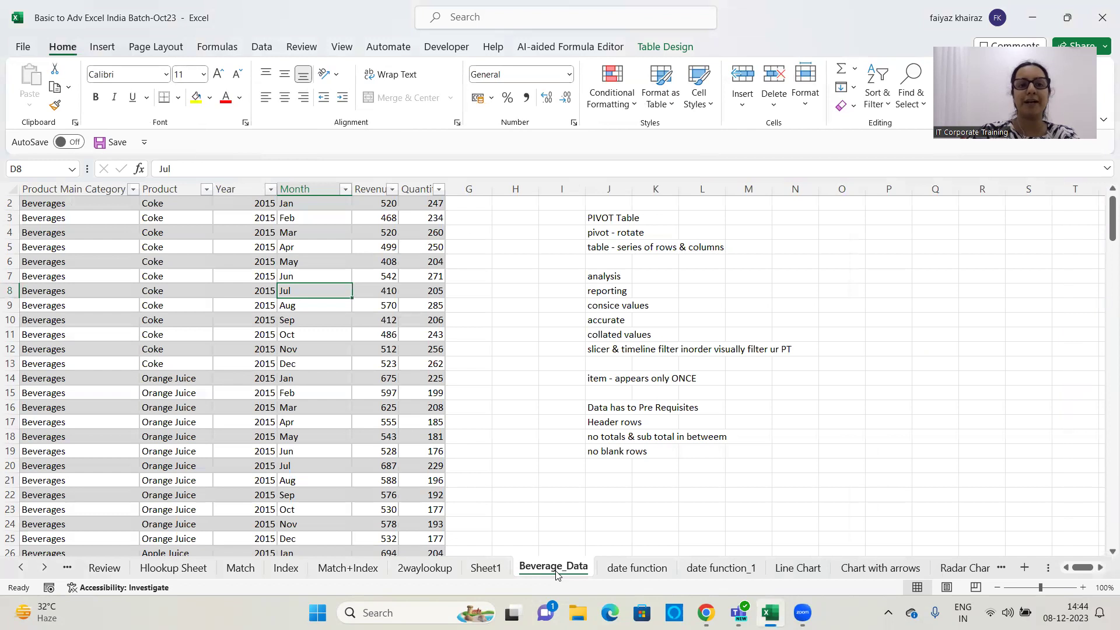
scroll(1104, 211, up, 1)
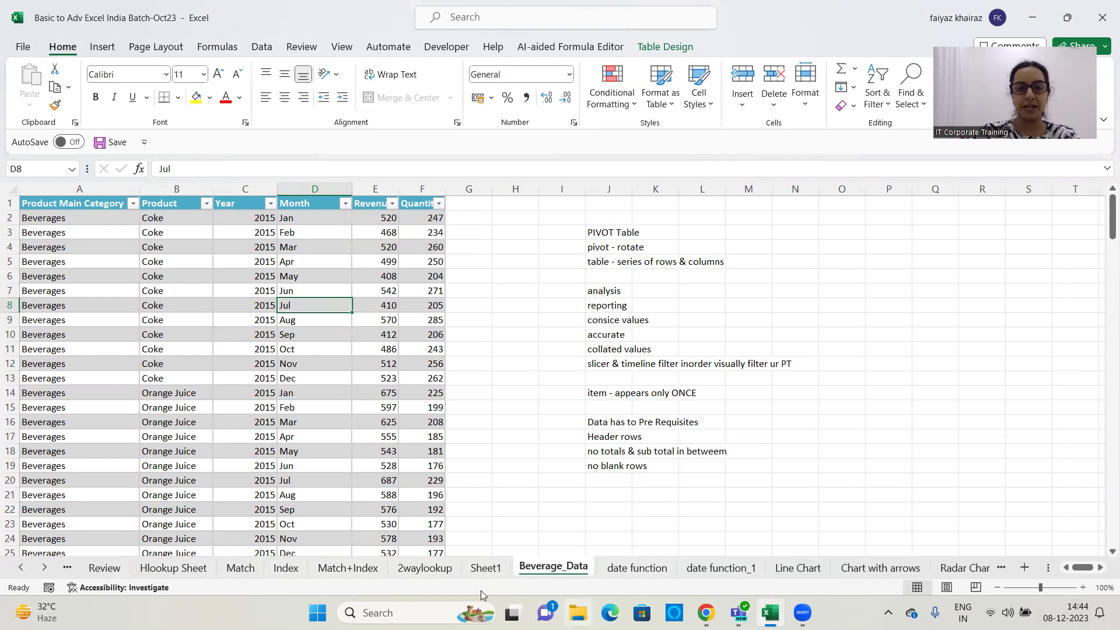
click(485, 568)
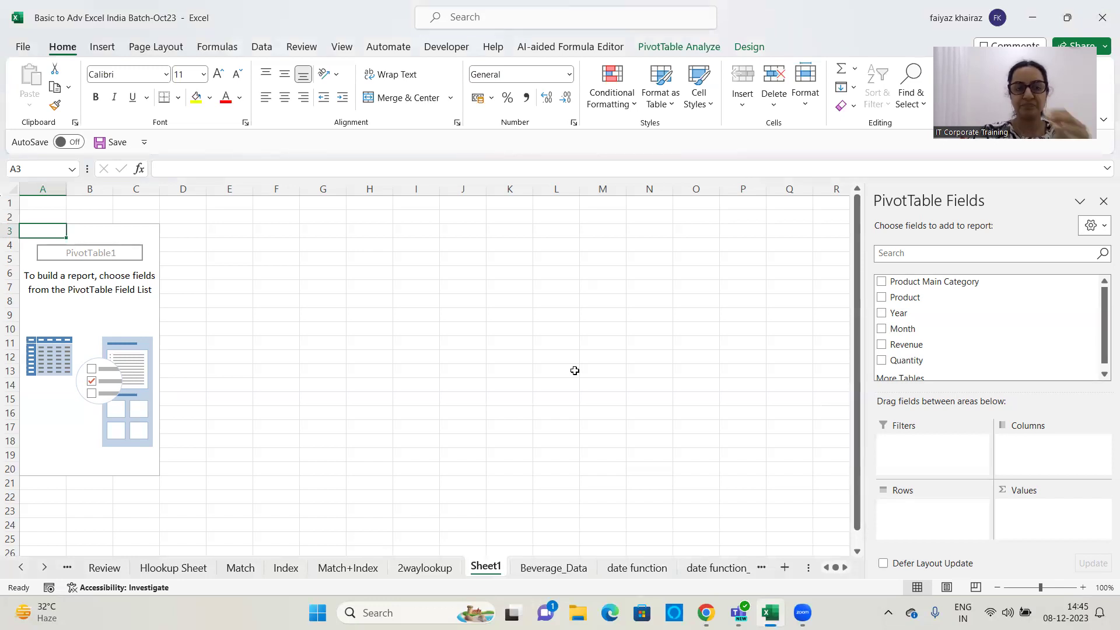
Open the recommended PivotTables for the Beverage_Data table and preview the Sum of Quantity by Product suggestion.
click(546, 570)
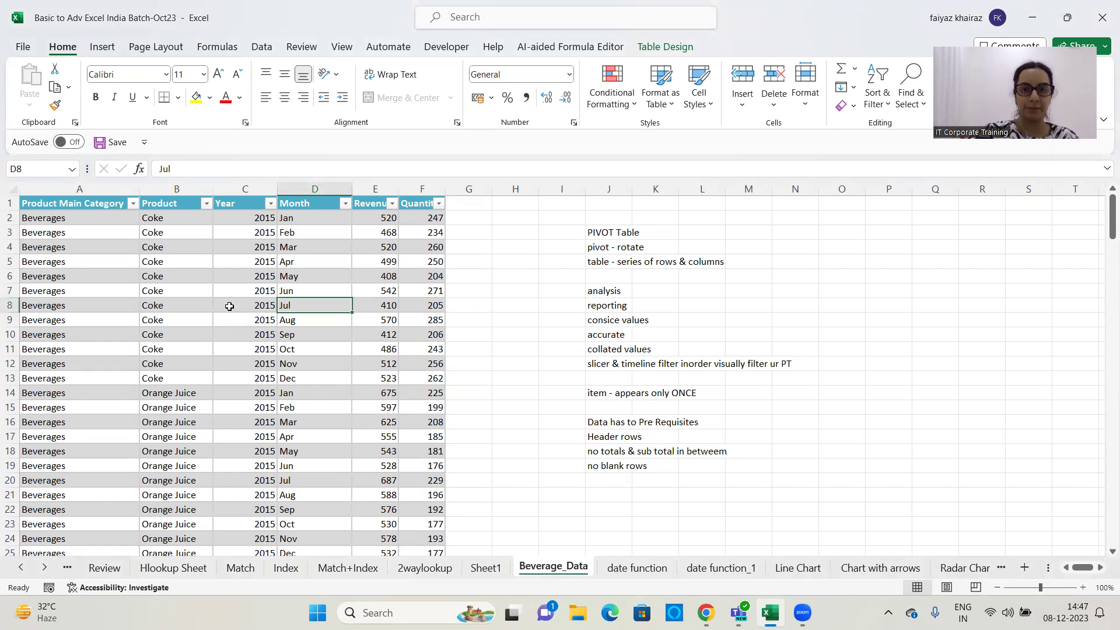
click(668, 51)
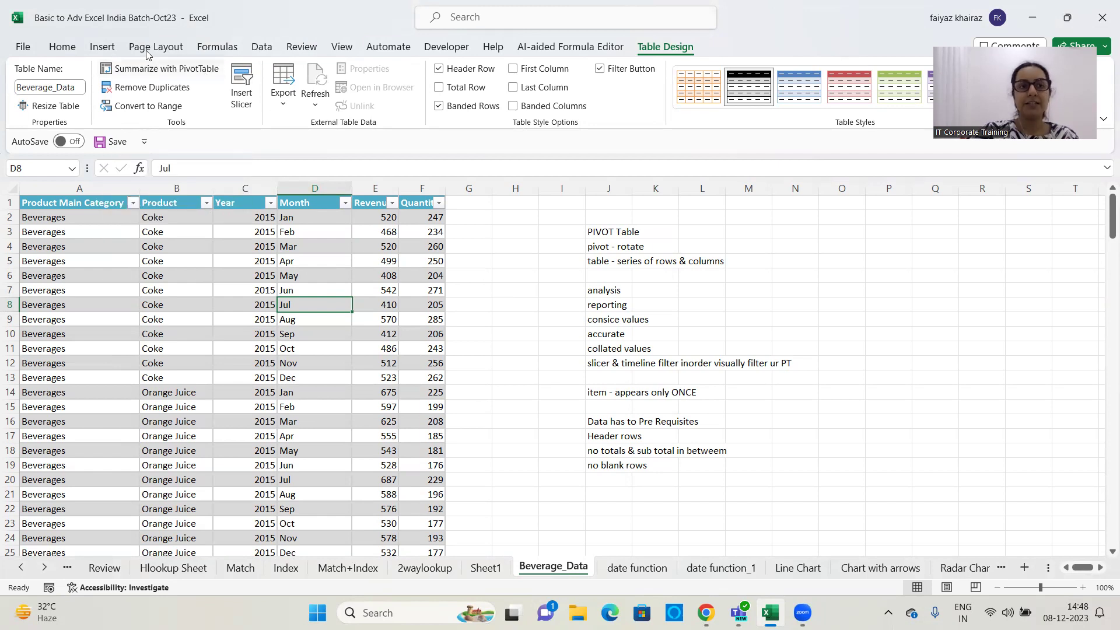
click(105, 50)
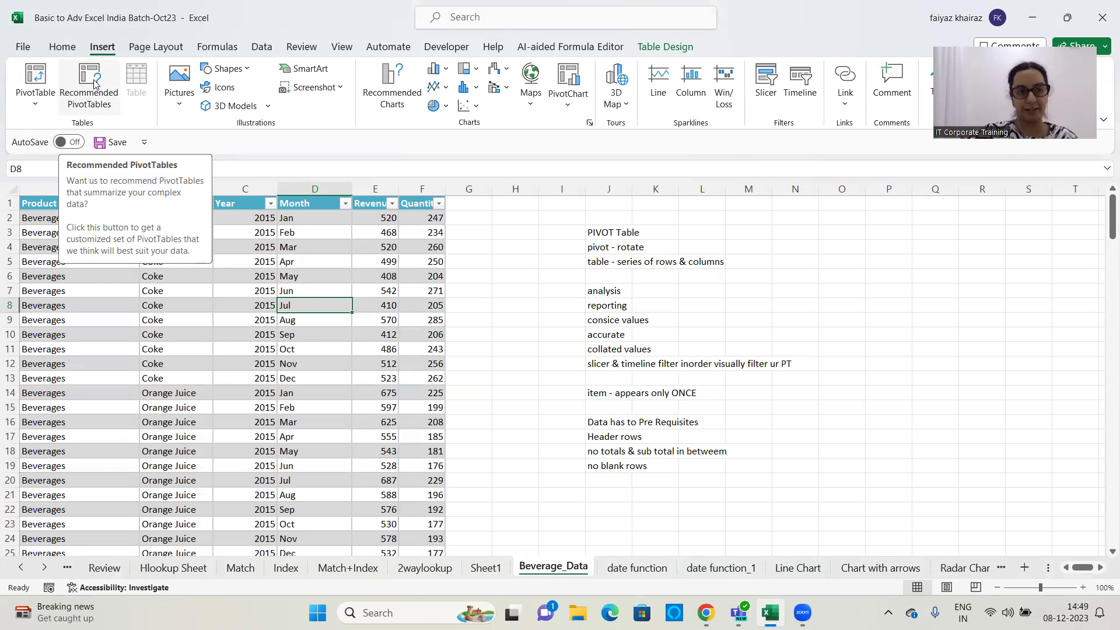
click(94, 81)
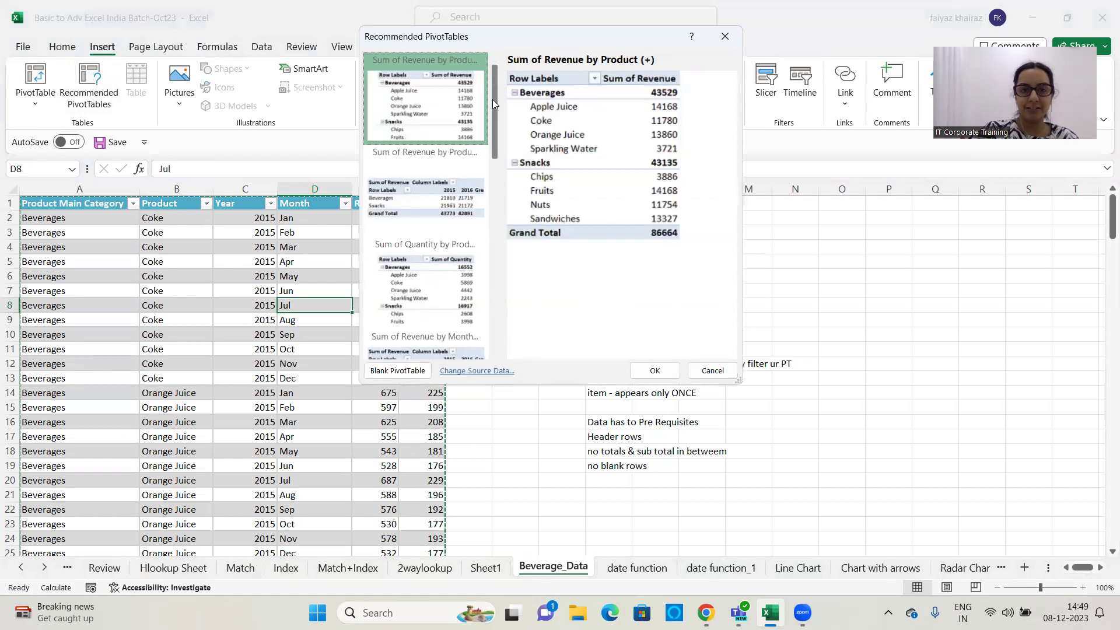
scroll(496, 183, down, 1)
drag(496, 183, 474, 48)
click(432, 205)
click(426, 269)
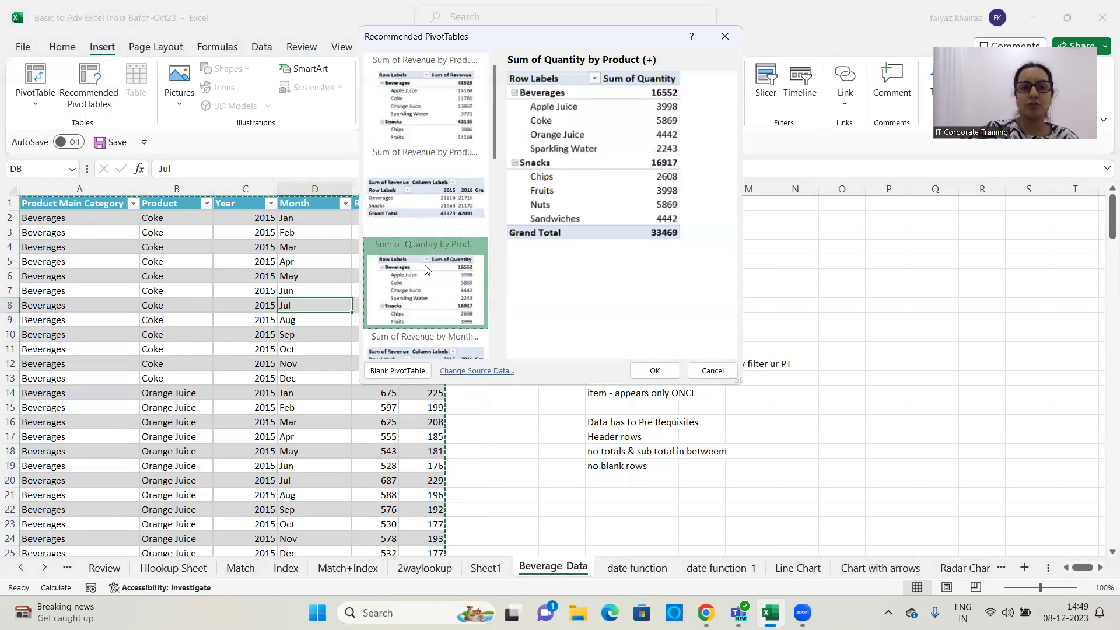
Preview further suggestions, including Average of Revenue by Product and Sum of Revenue by Month and Product, and dismiss the recommendations without inserting one.
scroll(480, 274, down, 3)
click(465, 295)
click(449, 228)
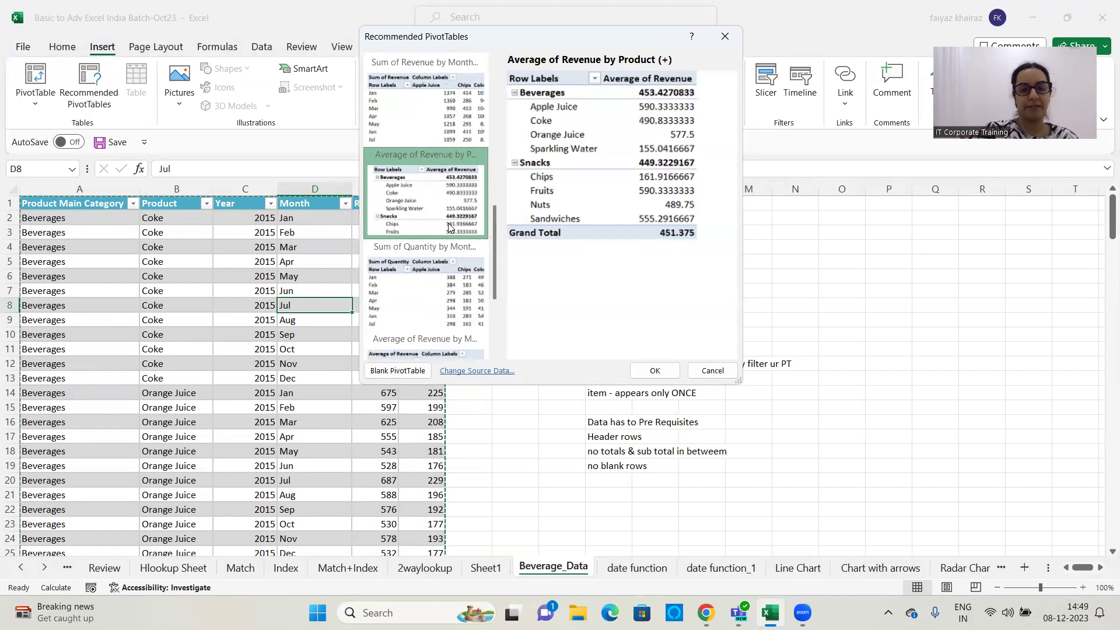
click(435, 126)
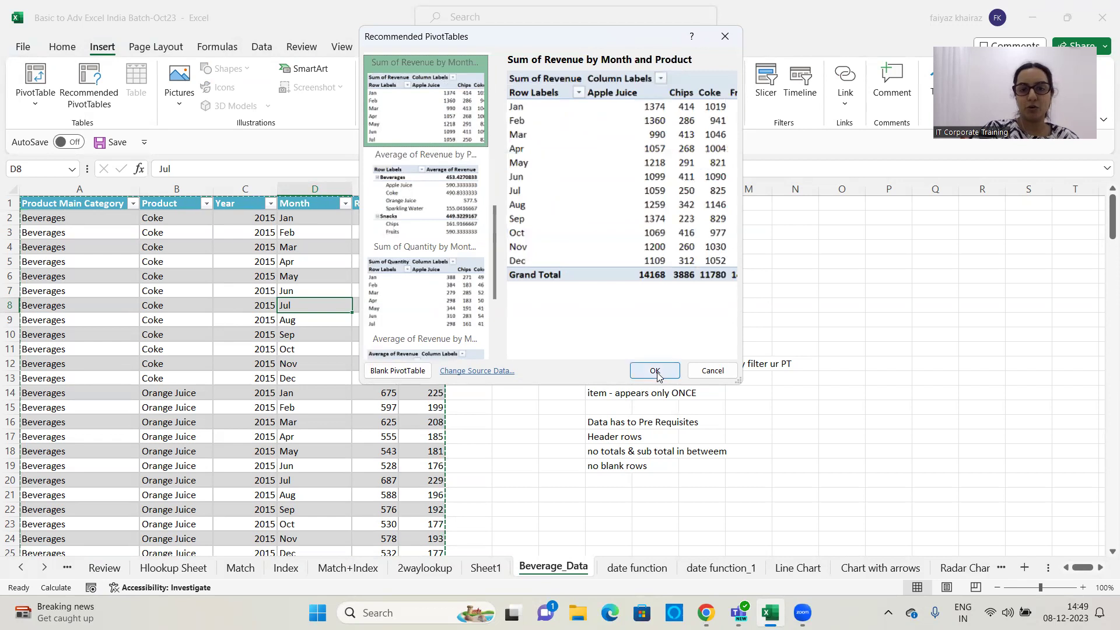
scroll(495, 292, down, 2)
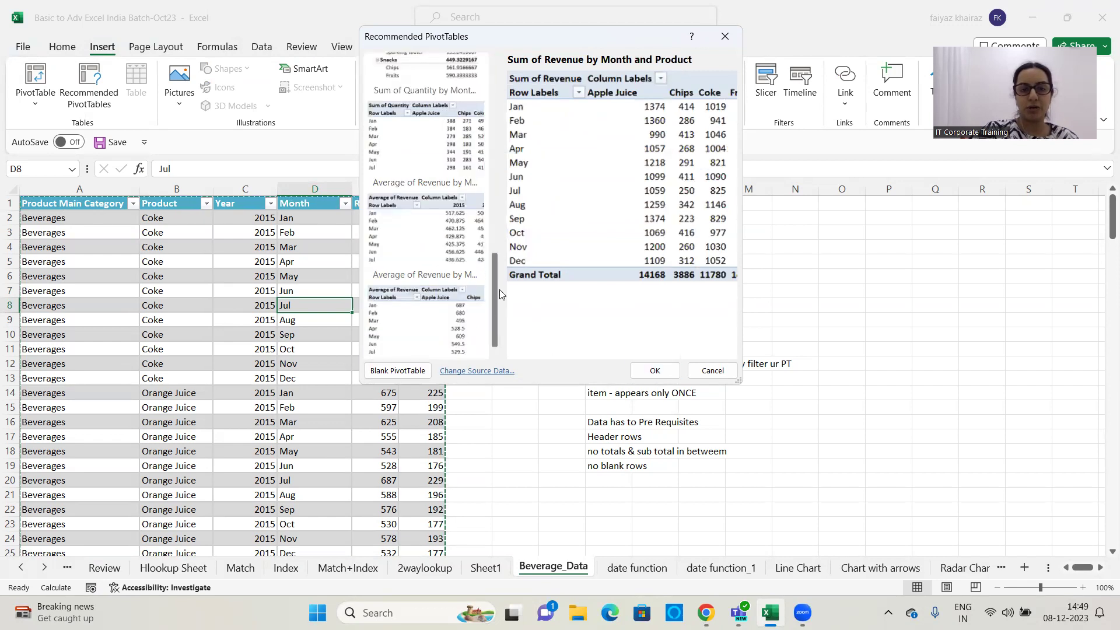
drag(495, 261, 497, 171)
click(423, 91)
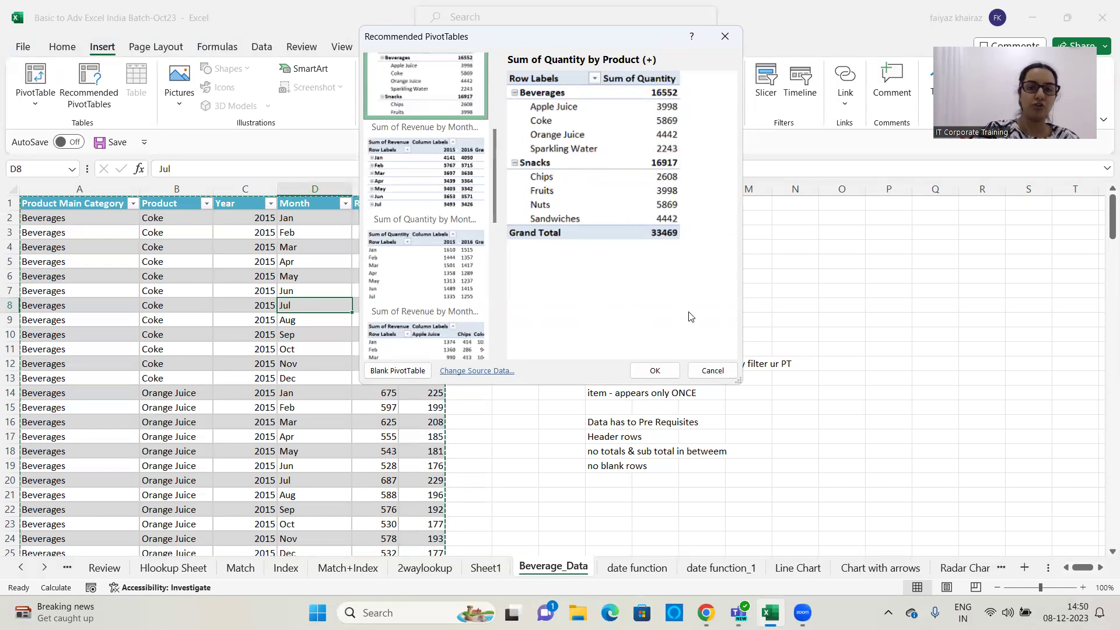
click(721, 371)
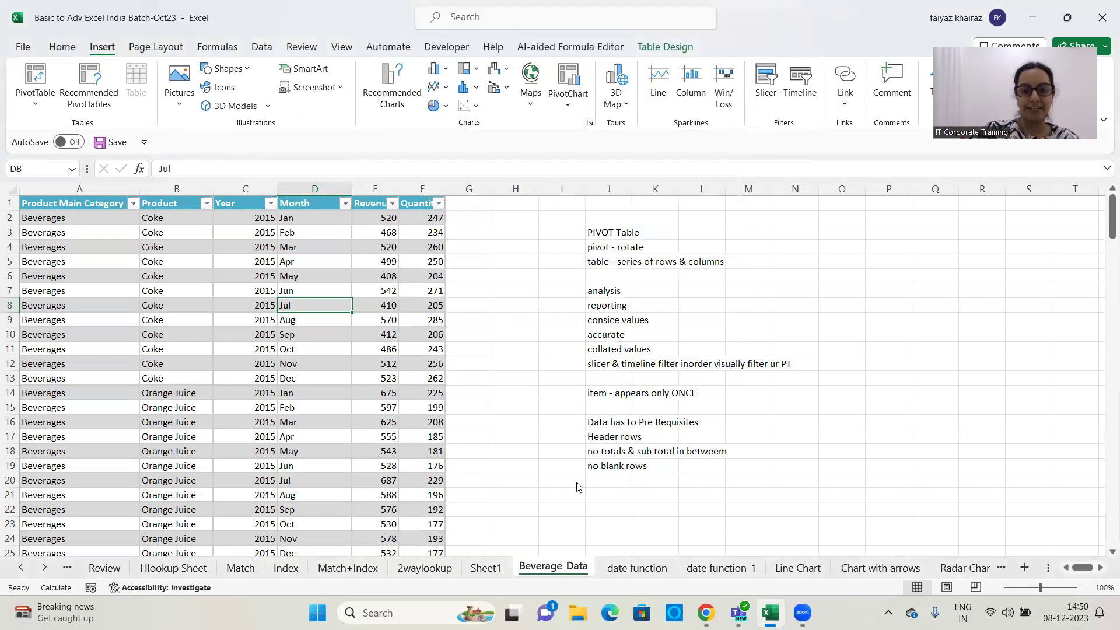
Close the PivotTable Fields pane on Sheet1 and select cell A6 inside the blank PivotTable.
click(486, 568)
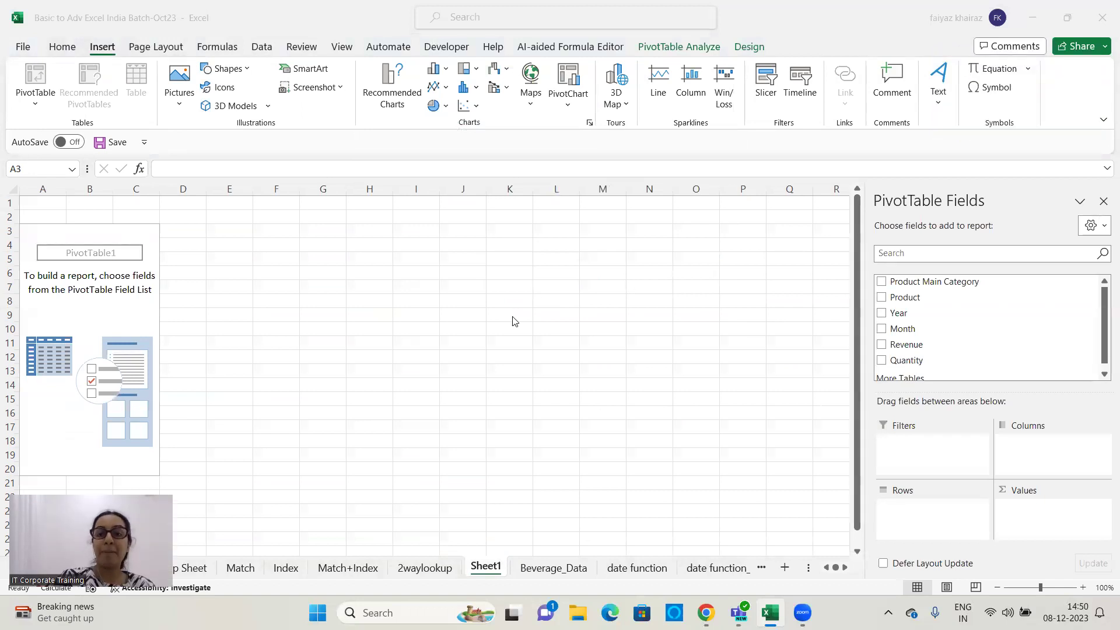
click(572, 346)
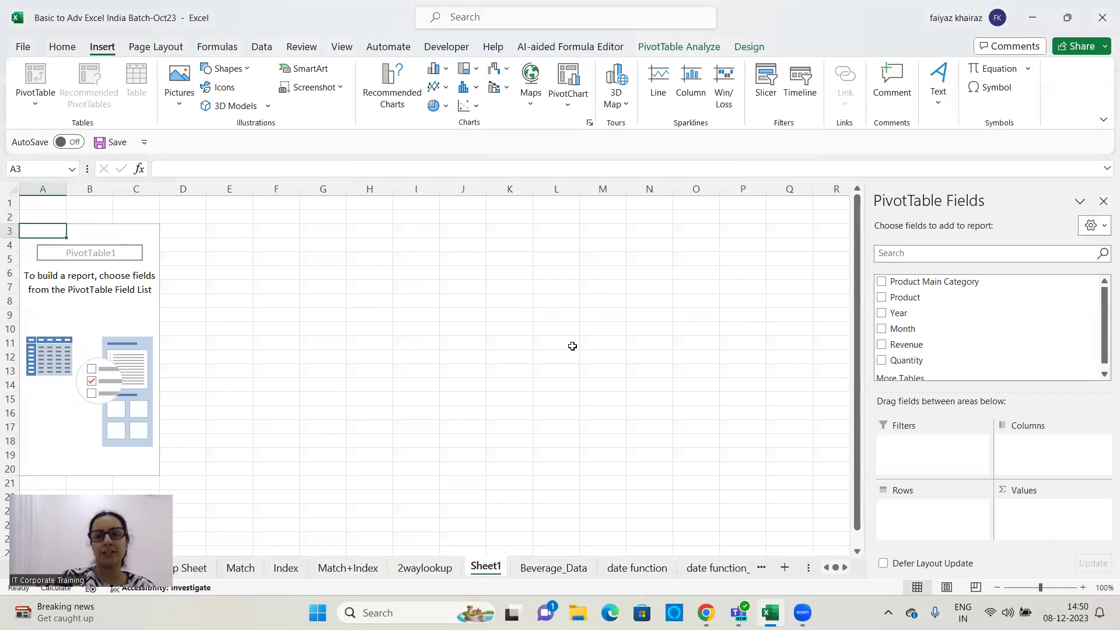
click(1103, 200)
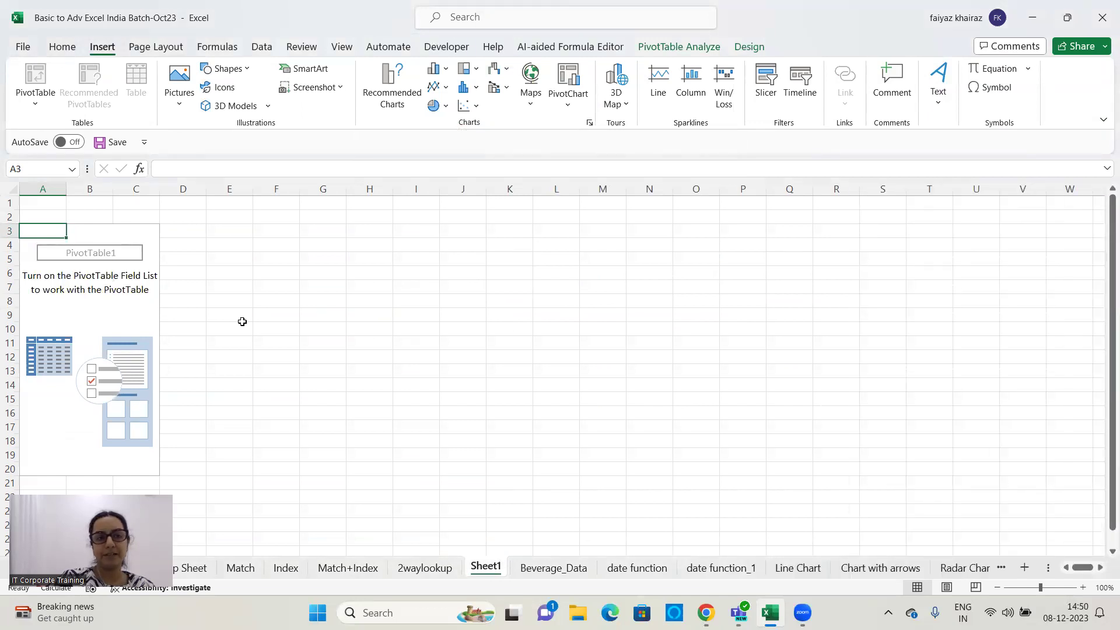
click(90, 326)
click(98, 284)
click(92, 325)
click(109, 290)
click(33, 279)
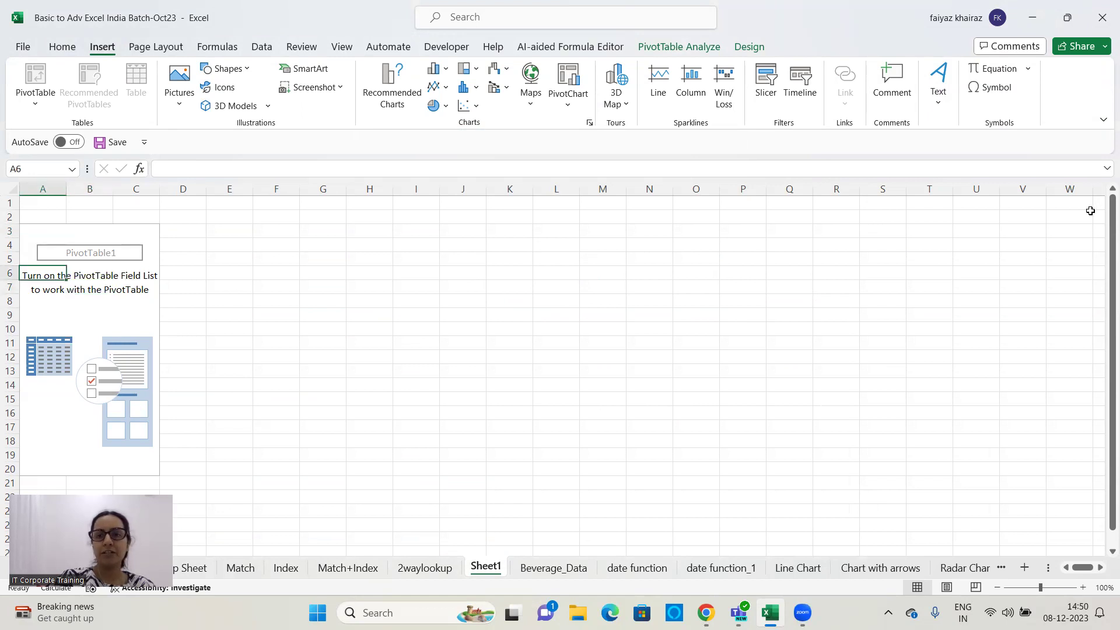
Bring back the field list for the blank PivotTable and switch its display off and on several times.
click(699, 52)
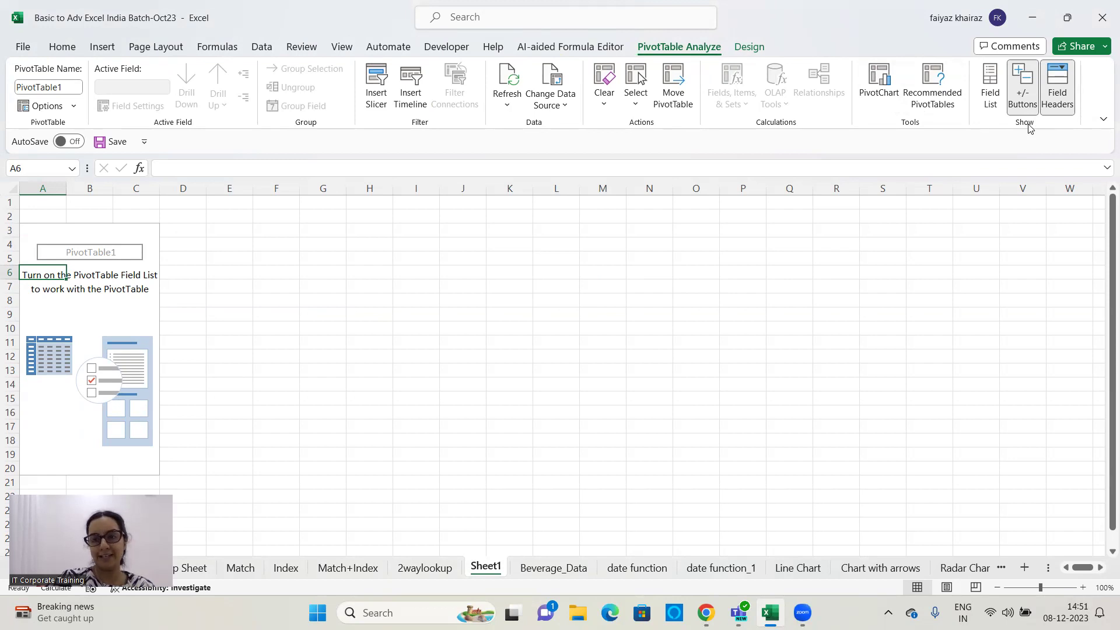
click(994, 88)
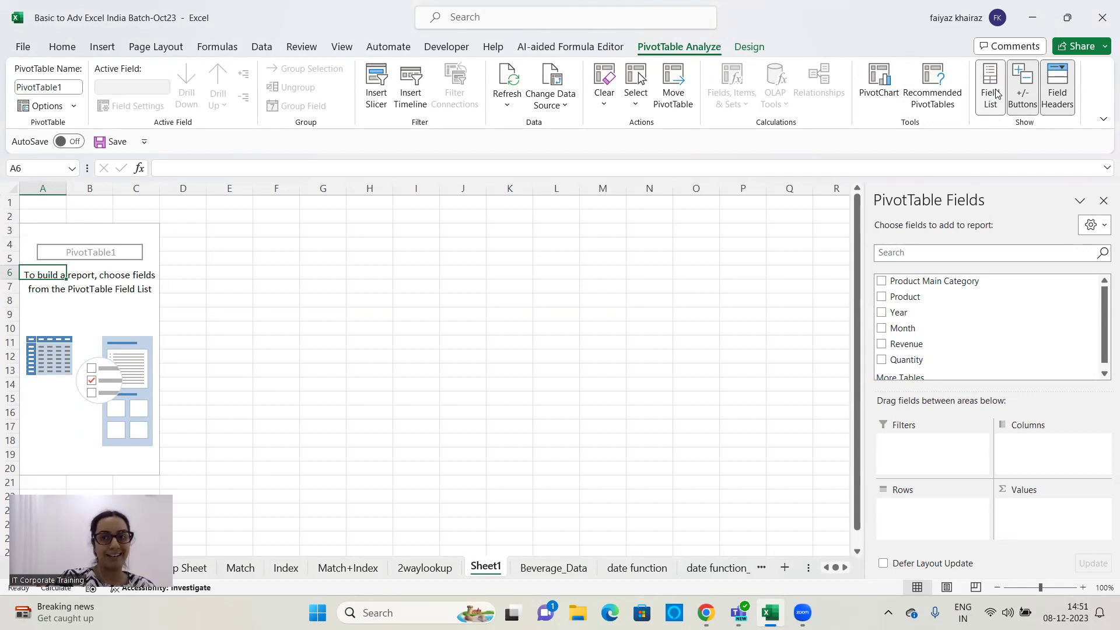
click(997, 94)
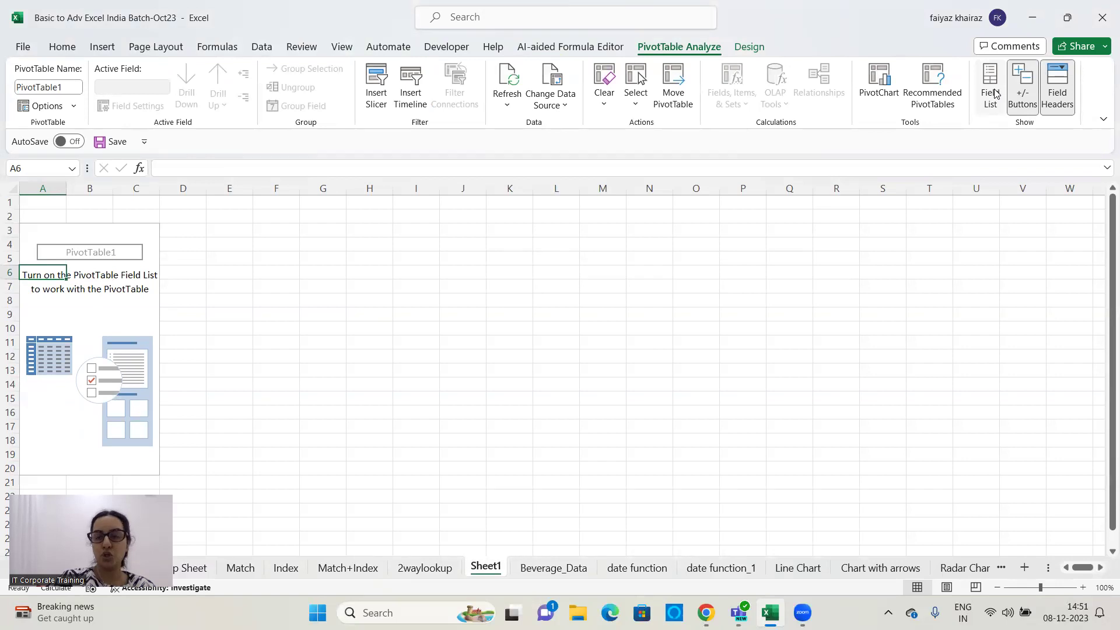
click(994, 88)
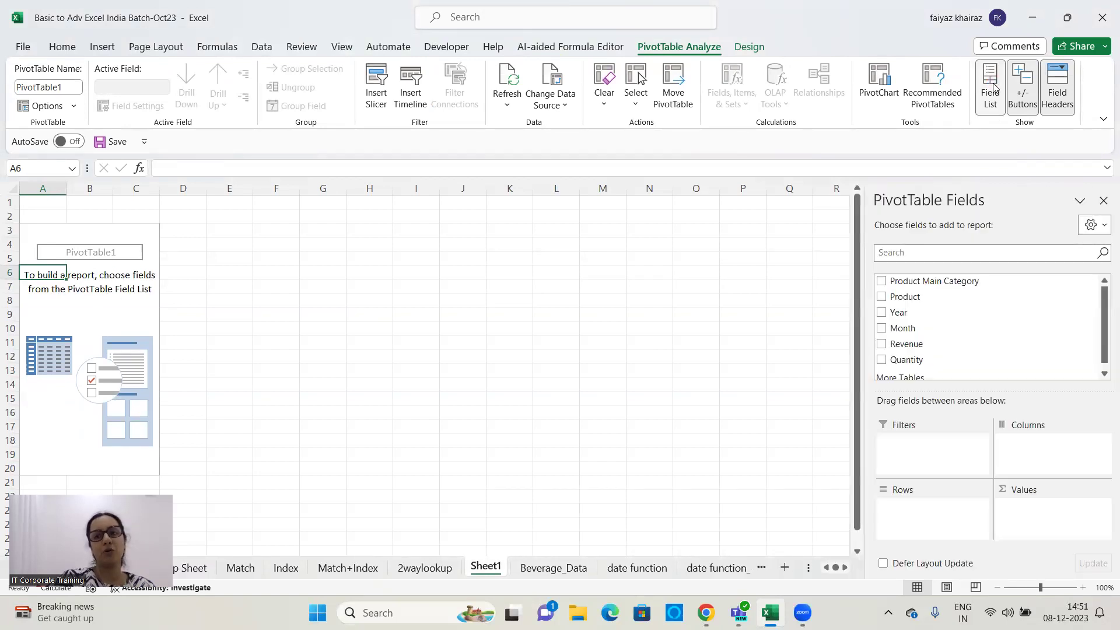
click(994, 88)
click(995, 88)
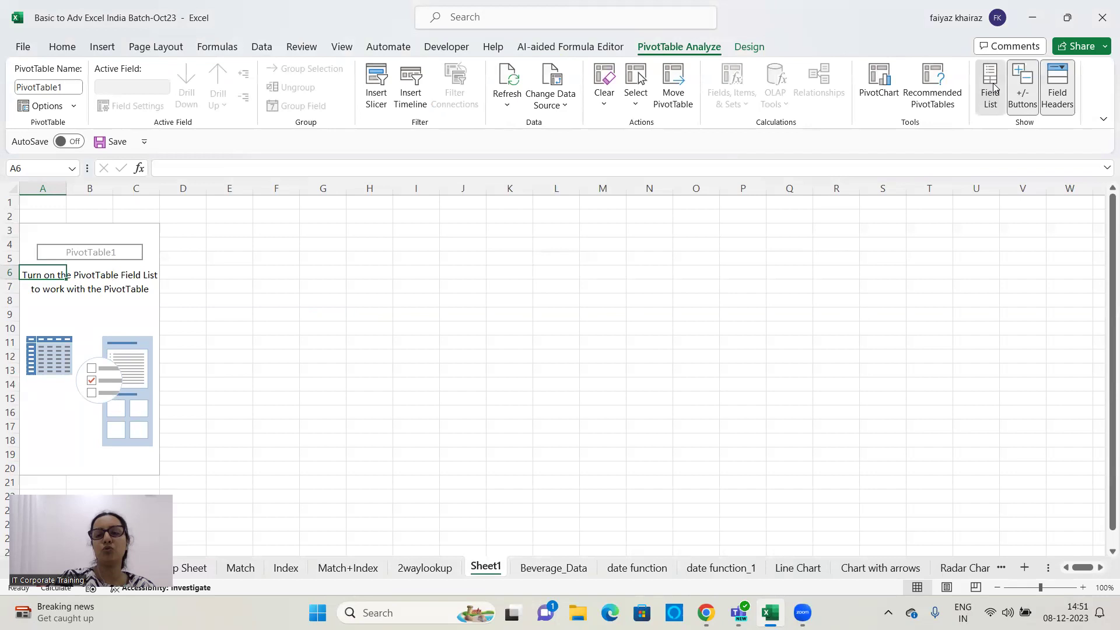
click(994, 88)
click(995, 88)
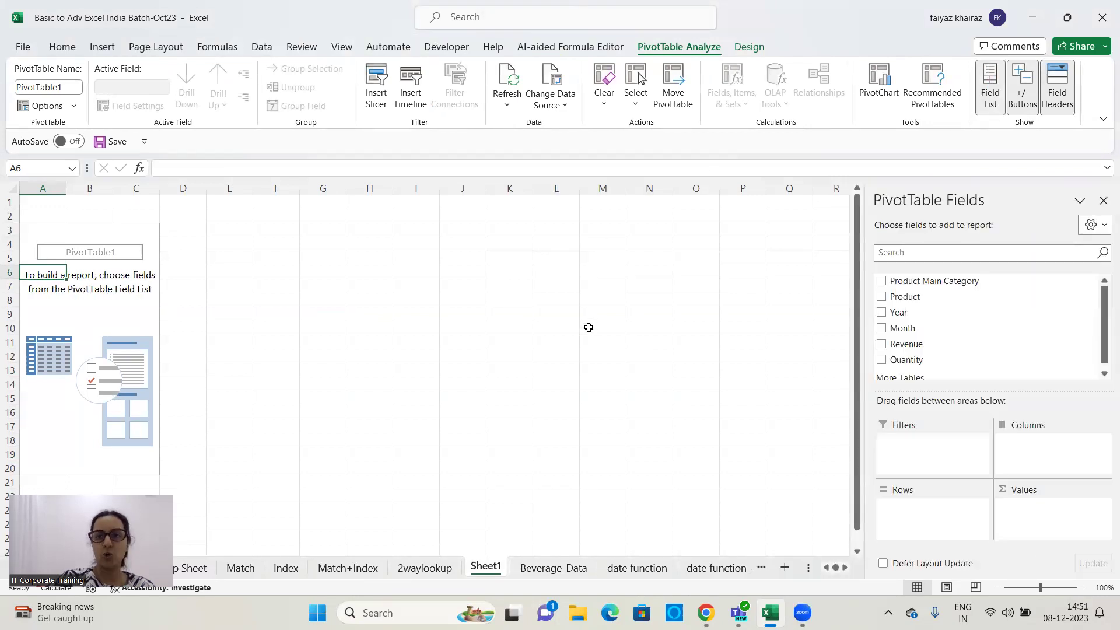
click(986, 97)
click(985, 97)
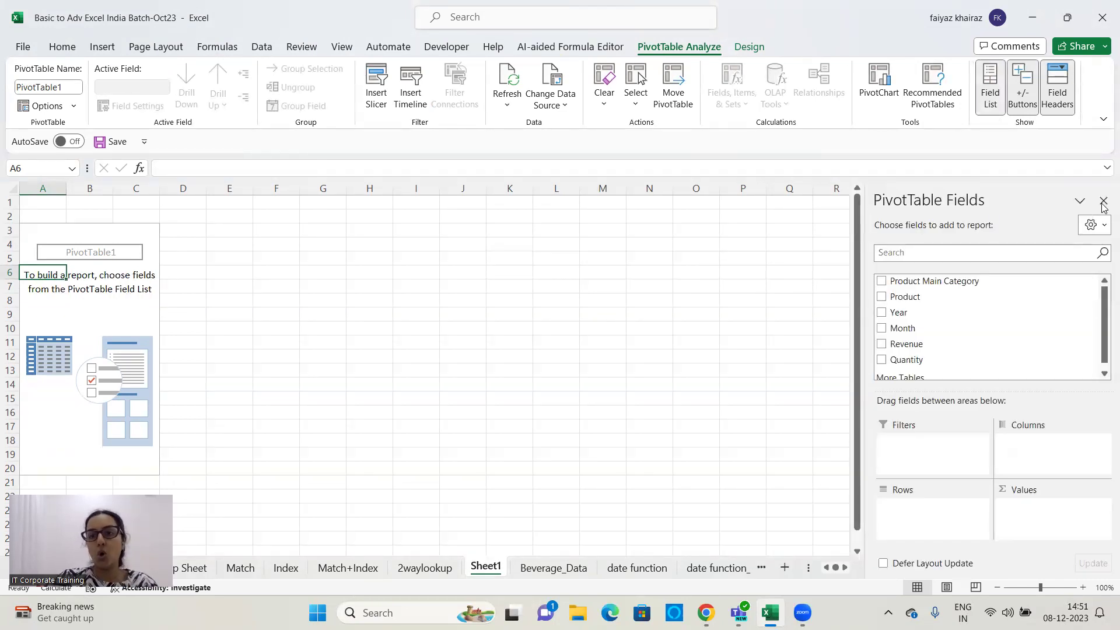
Close the PivotTable Fields pane again, restore it, and look through its field names.
click(1103, 202)
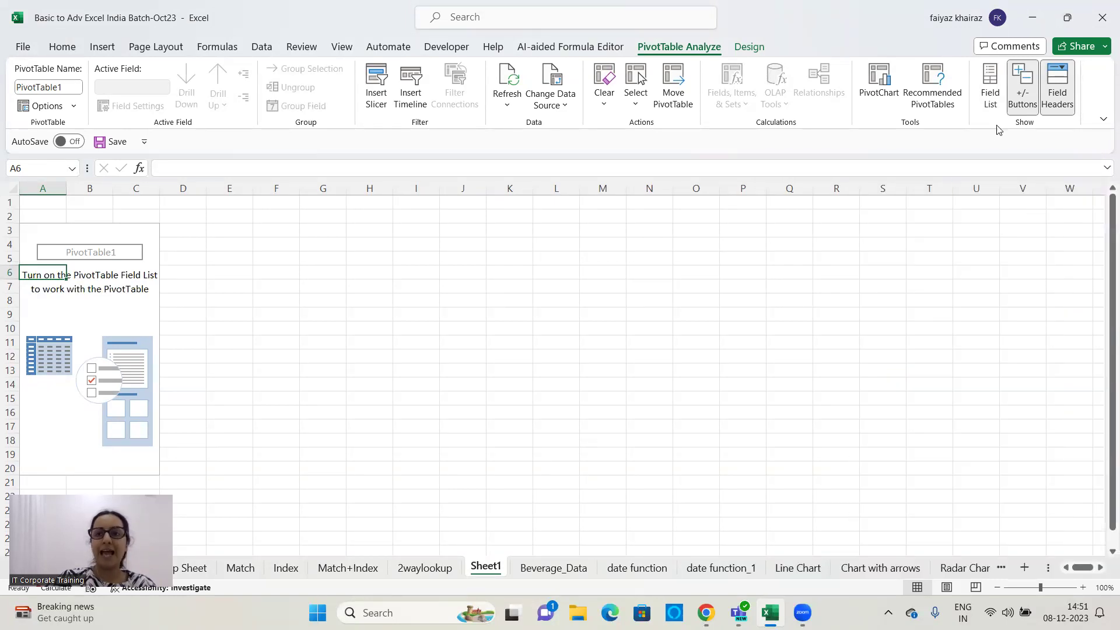
click(991, 96)
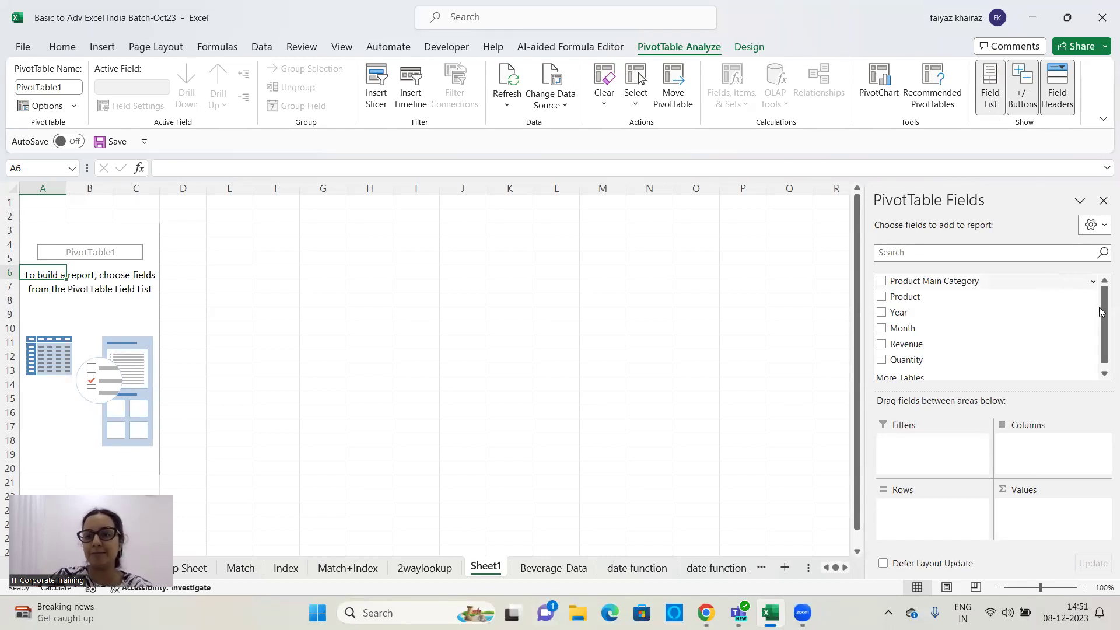
scroll(1101, 304, down, 1)
scroll(991, 326, up, 1)
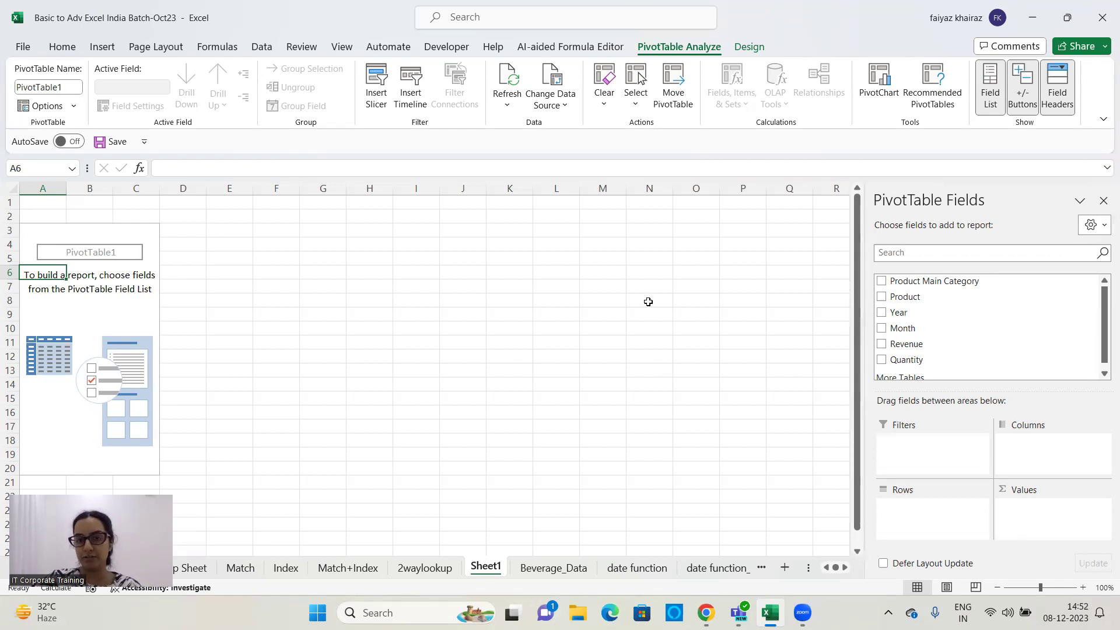
Enter the note "Ros & Columns - Data" in N6 of Sheet1.
click(642, 270)
text(R)
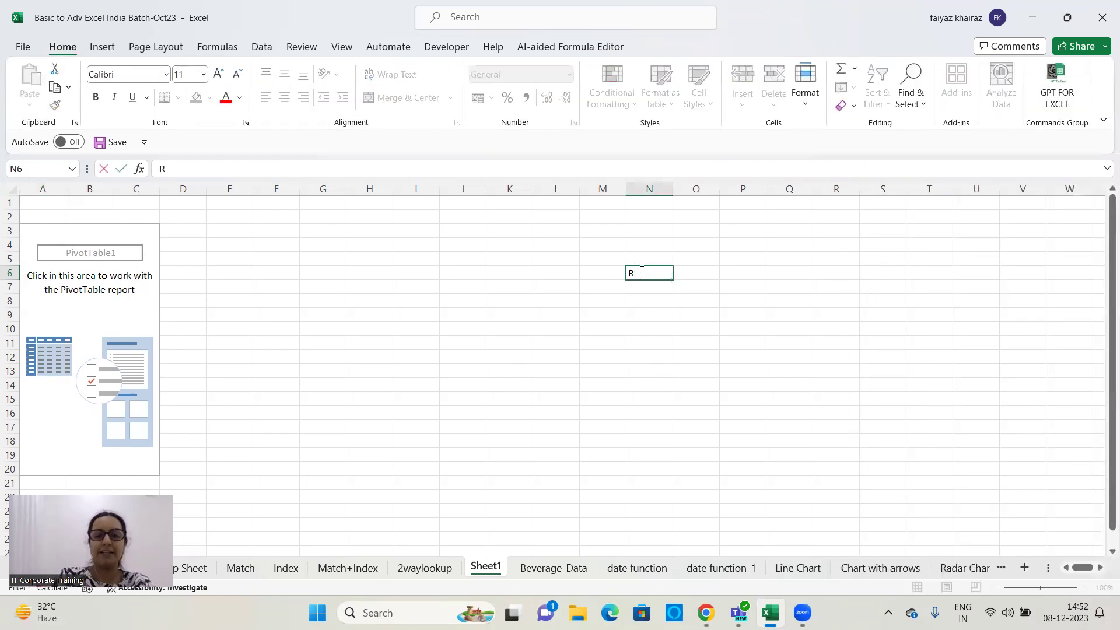
text(os & C)
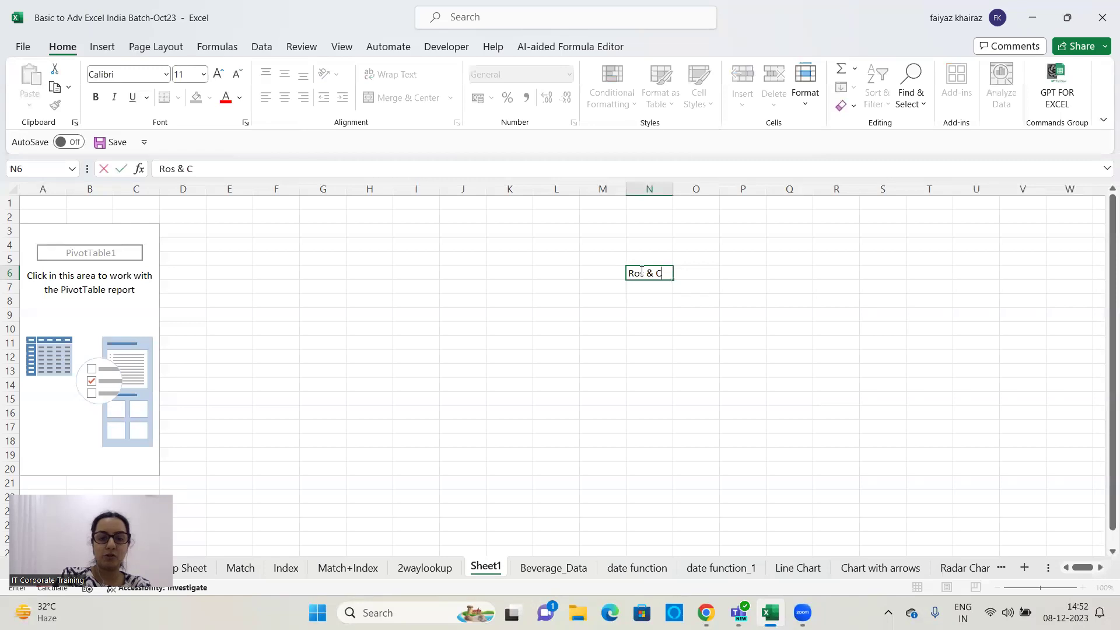
text(olumns - Data)
key(Return)
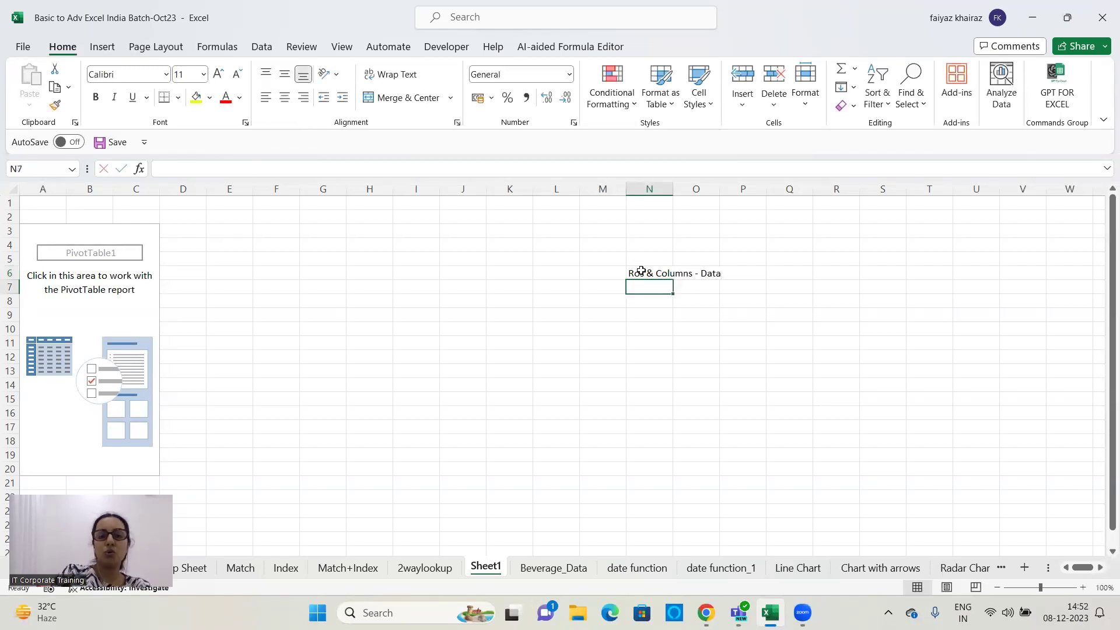
Correct the misspelled first word of the N6 note so it reads "Rows & Columns - Data".
click(631, 271)
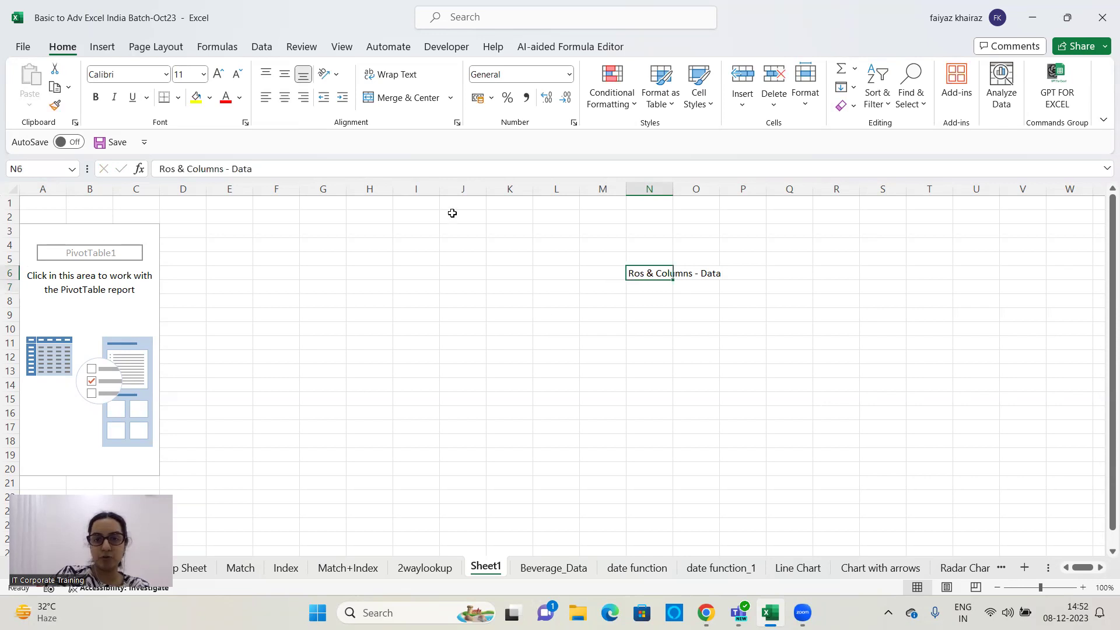
click(174, 169)
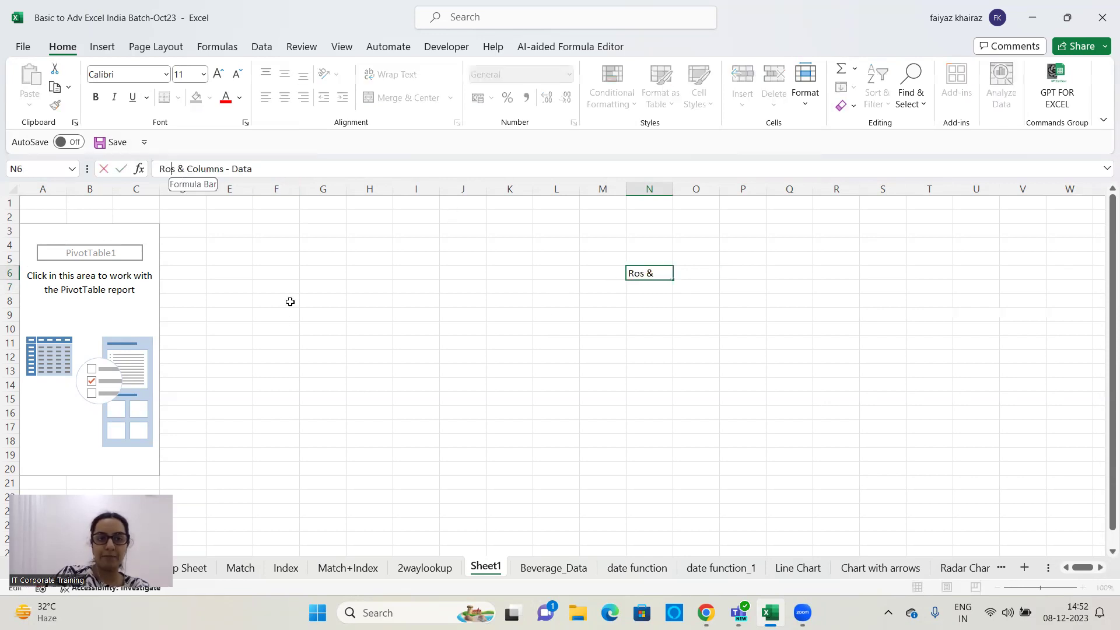
text(w)
click(613, 345)
Enter "category" in N7 beneath the rows and columns note.
click(651, 293)
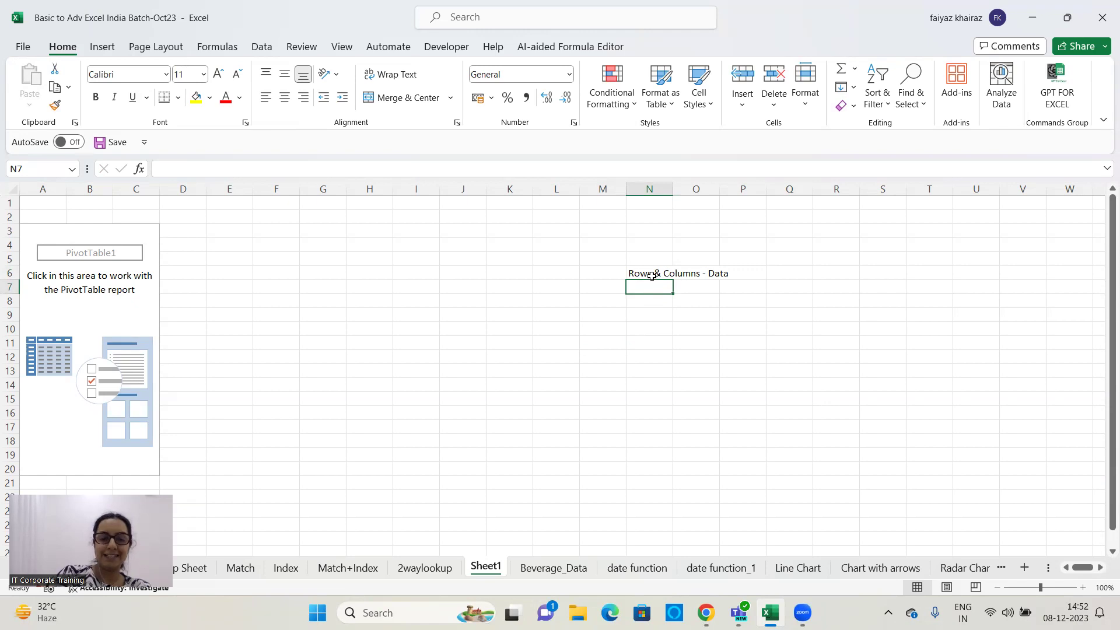
text(stru)
key(BackSpace)
key(BackSpace)
key(BackSpace)
key(BackSpace)
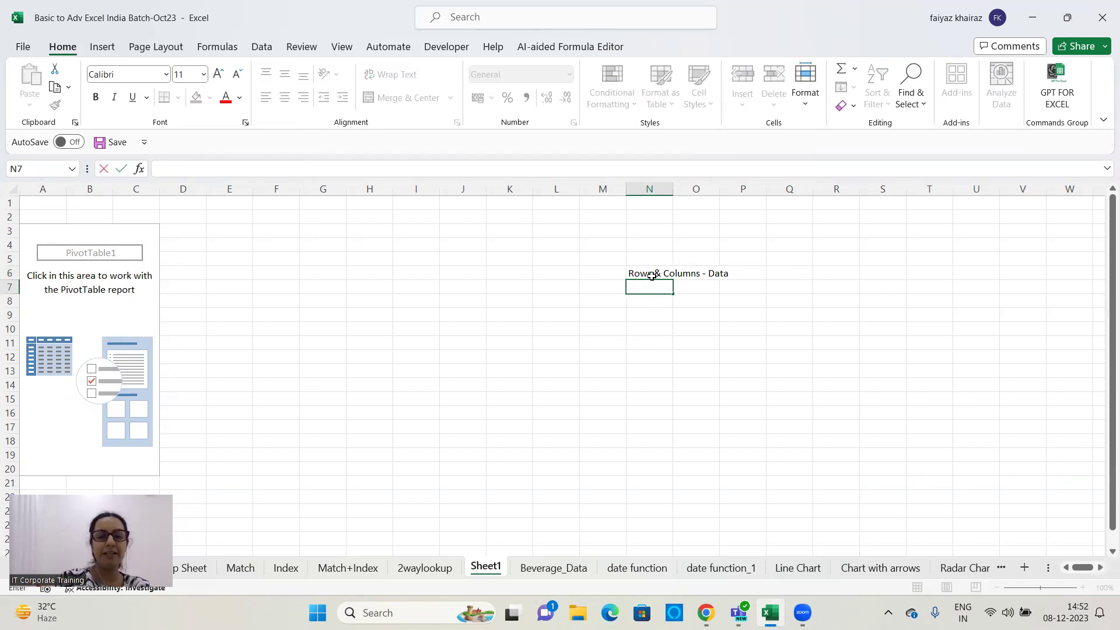
text(category)
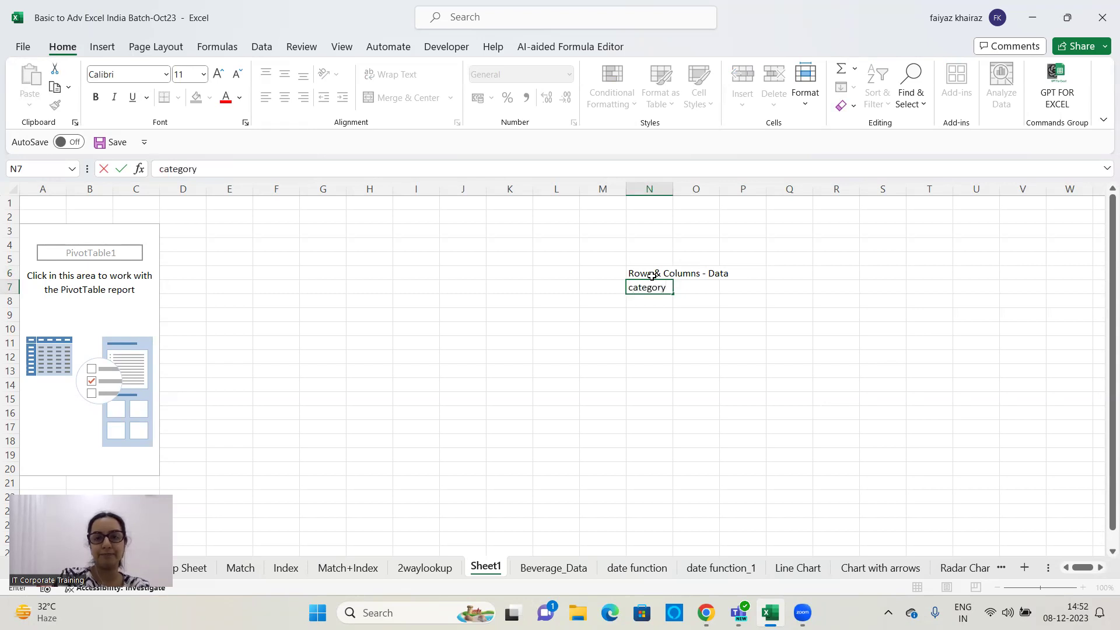
key(Return)
Enter "sub category, Region, Zone, Location" in N8 beneath the category note.
text(sub )
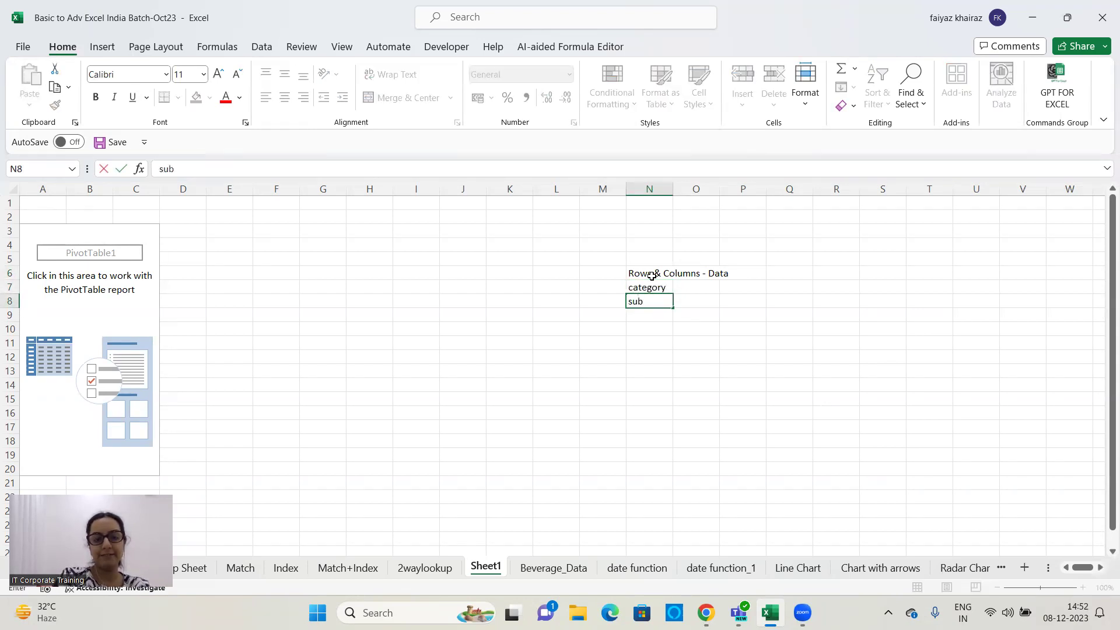
text(cat)
text(e)
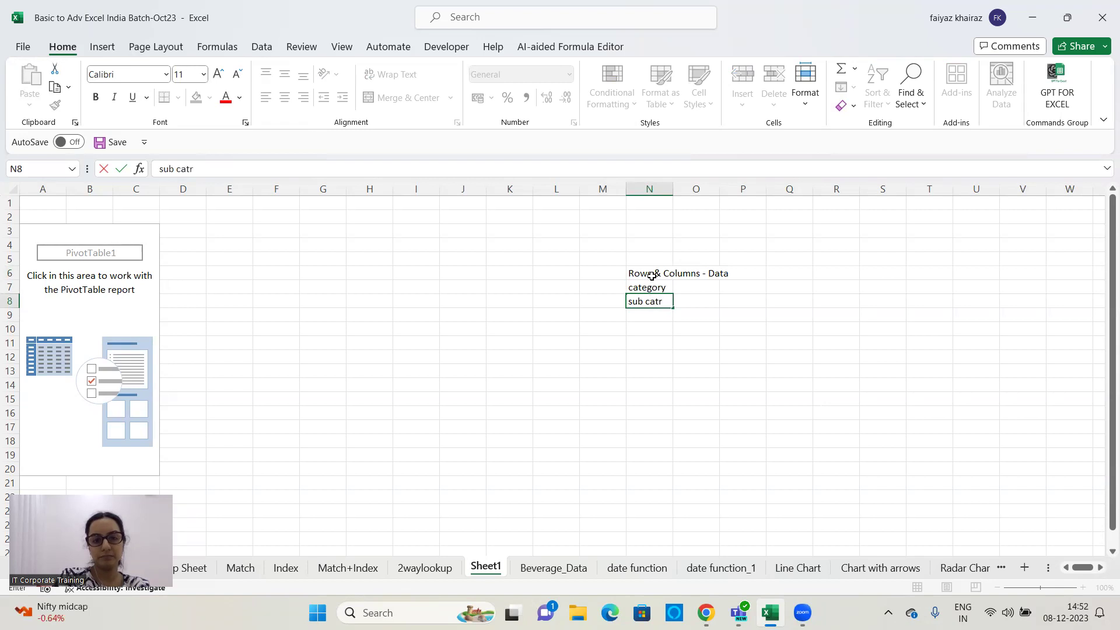
text(gory, Region, )
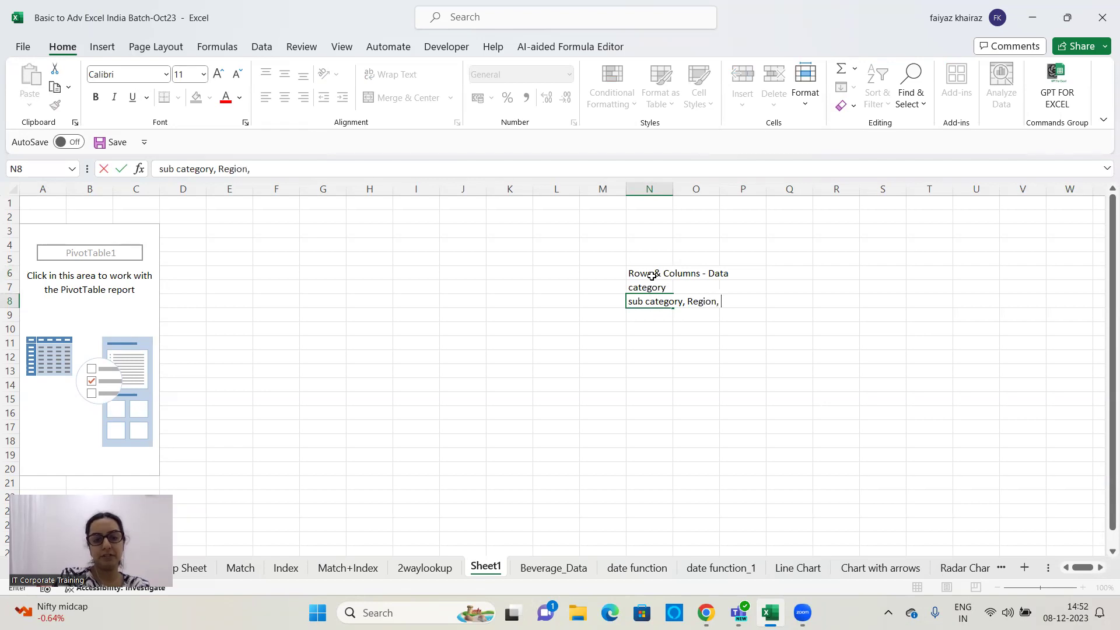
text(Zone, Loc)
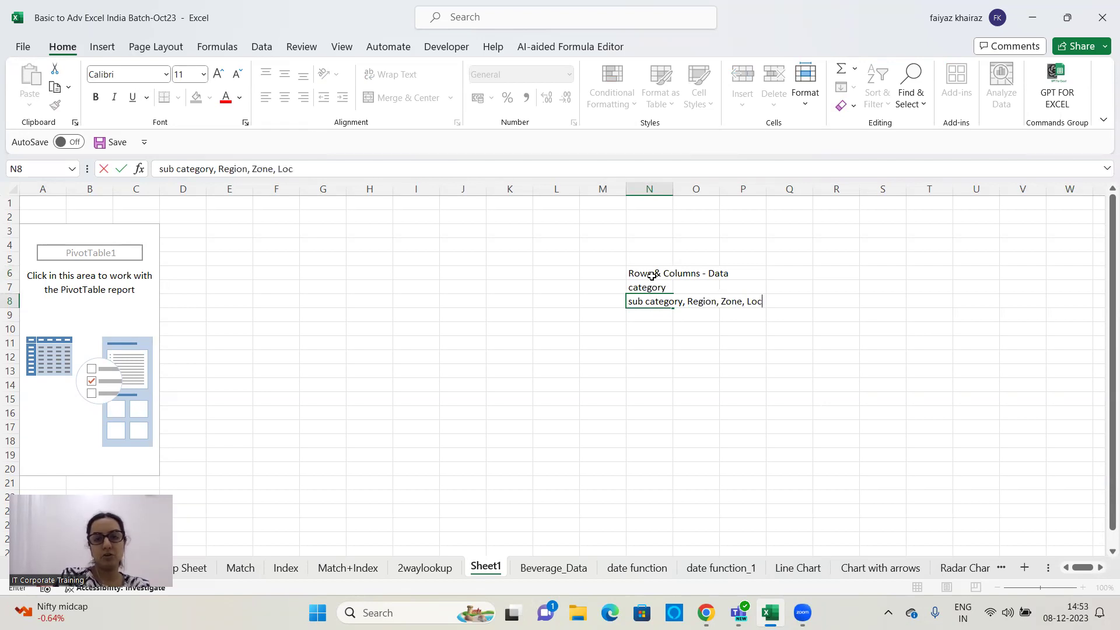
text(ation)
key(Return)
Add "Dept" in N9 and "Manager name" in N10 to the rows and columns notes.
text(Dr)
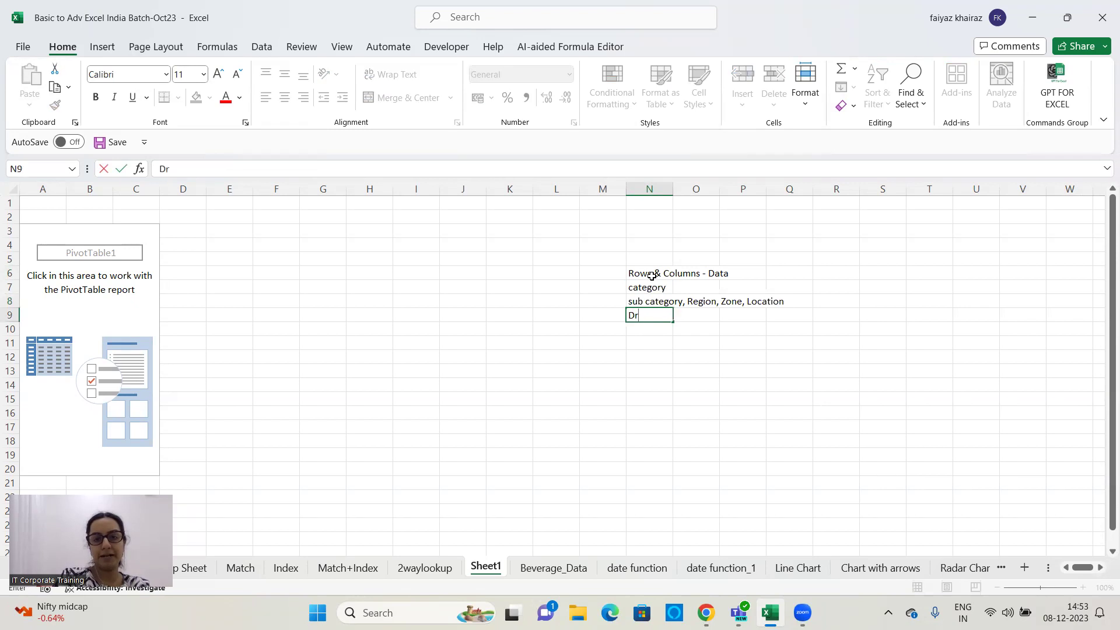
text(pt)
key(Return)
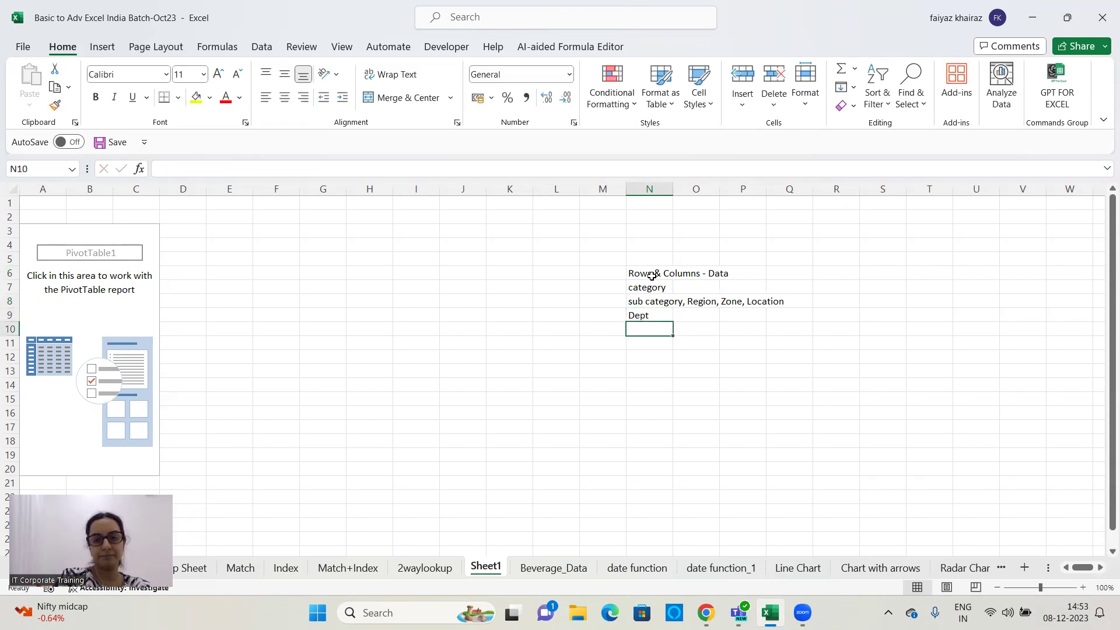
text(M)
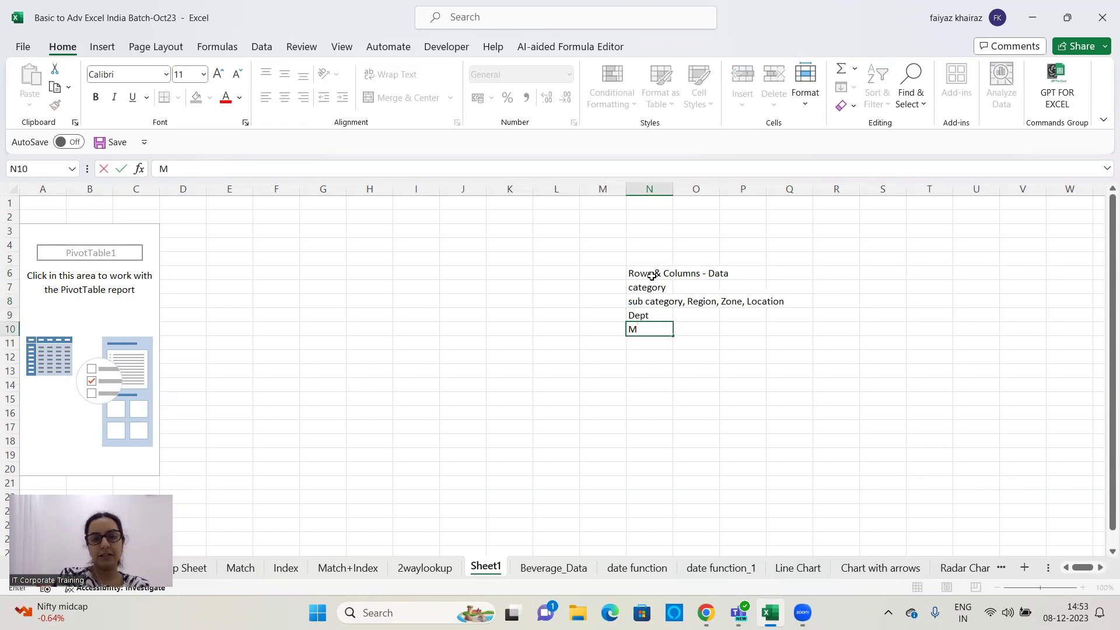
text(anager name)
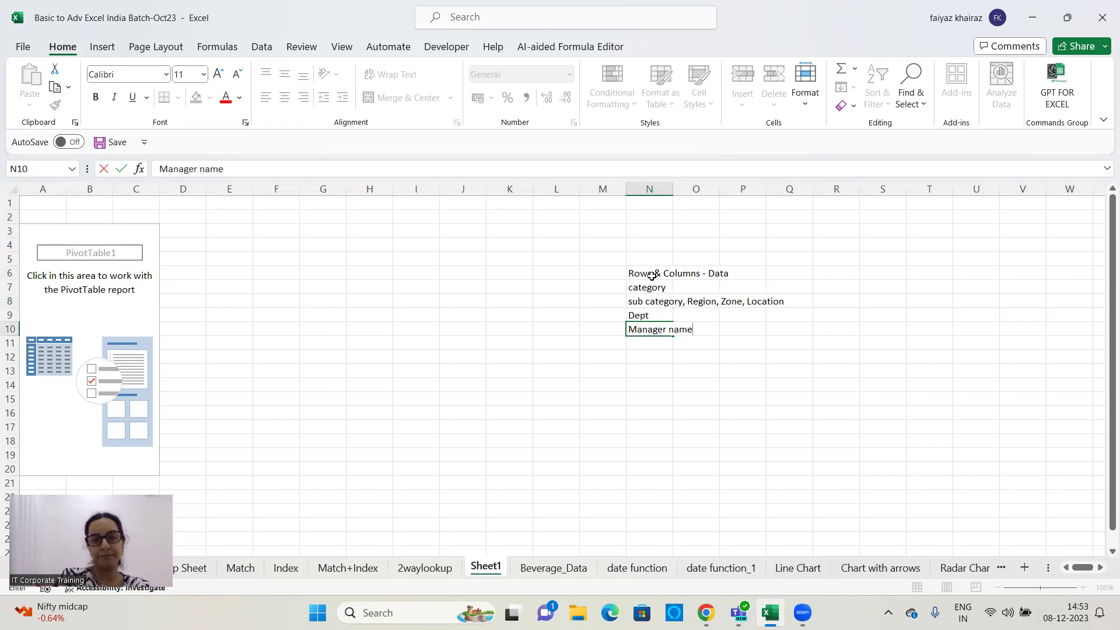
key(Return)
Enter "reporting manager" in N11 beneath the manager name note.
text(report)
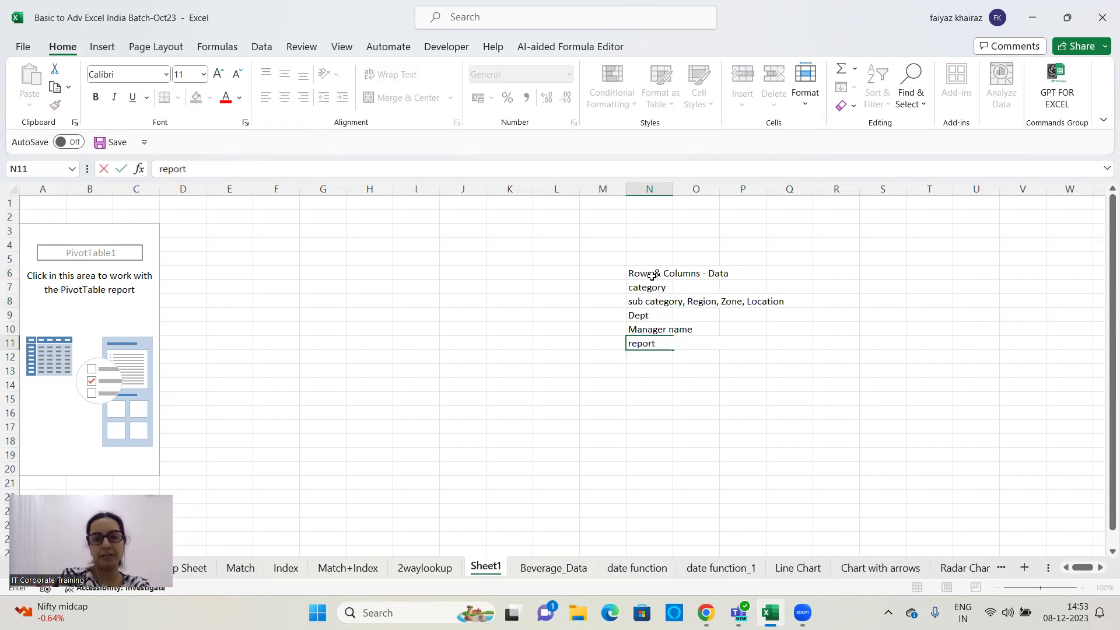
text(ing manage)
key(BackSpace)
text(ger)
key(Return)
Add "Ship mode" in N12 and "Ship Date" in N13 to complete the rows and columns notes.
text(Ship mode)
key(Return)
text(S)
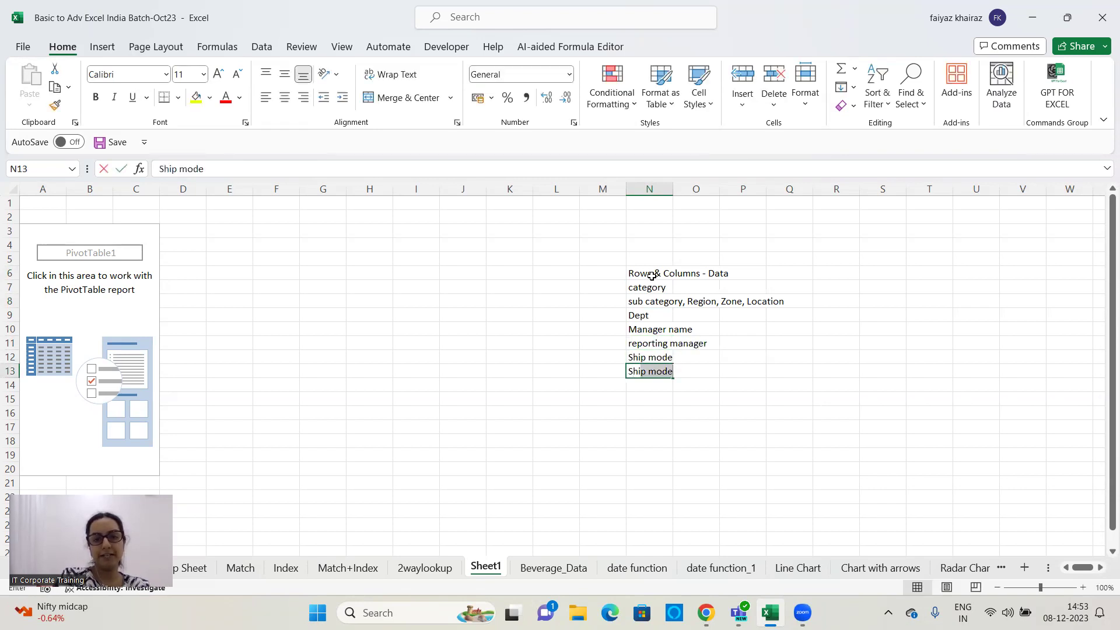
text(hip Date)
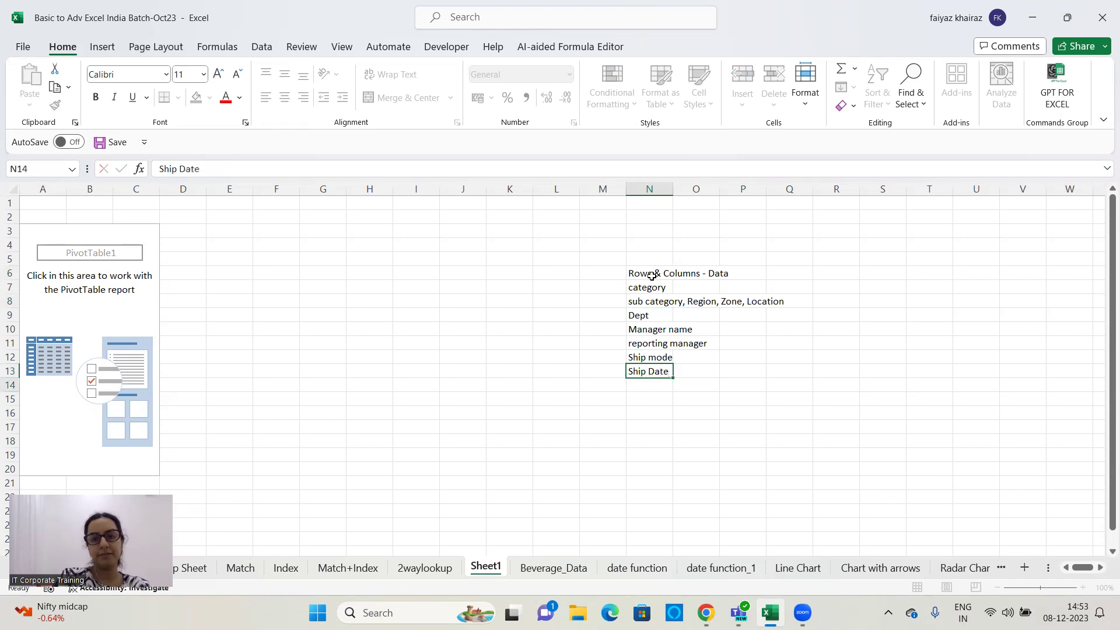
click(680, 302)
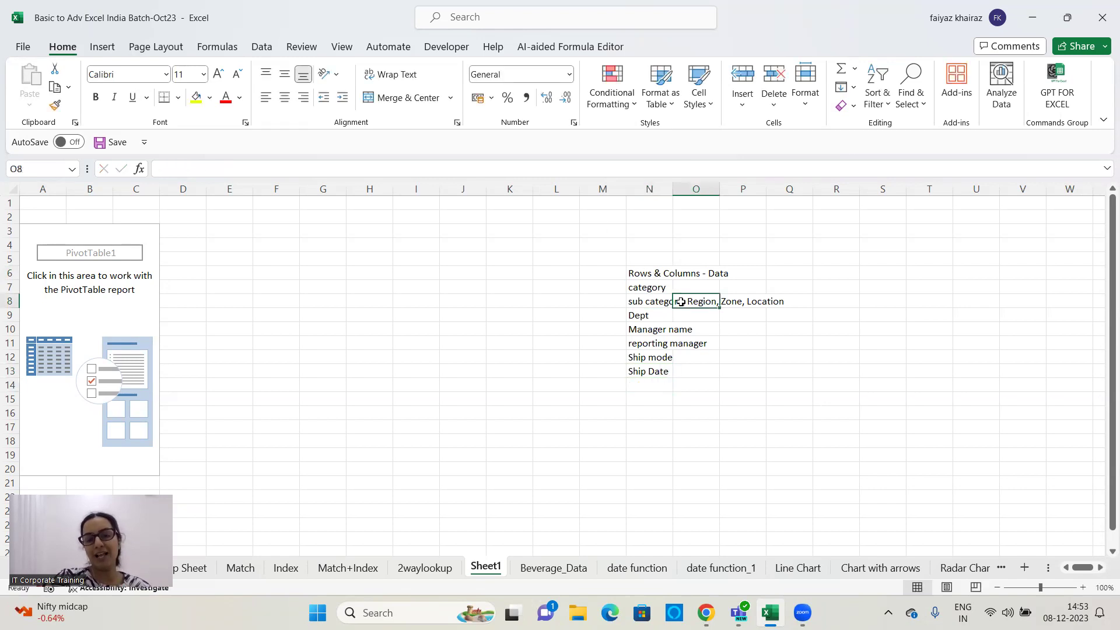
click(639, 336)
Enter the heading "Value" in N15 and "sum, min,max,average and count" beneath it in N16.
click(636, 397)
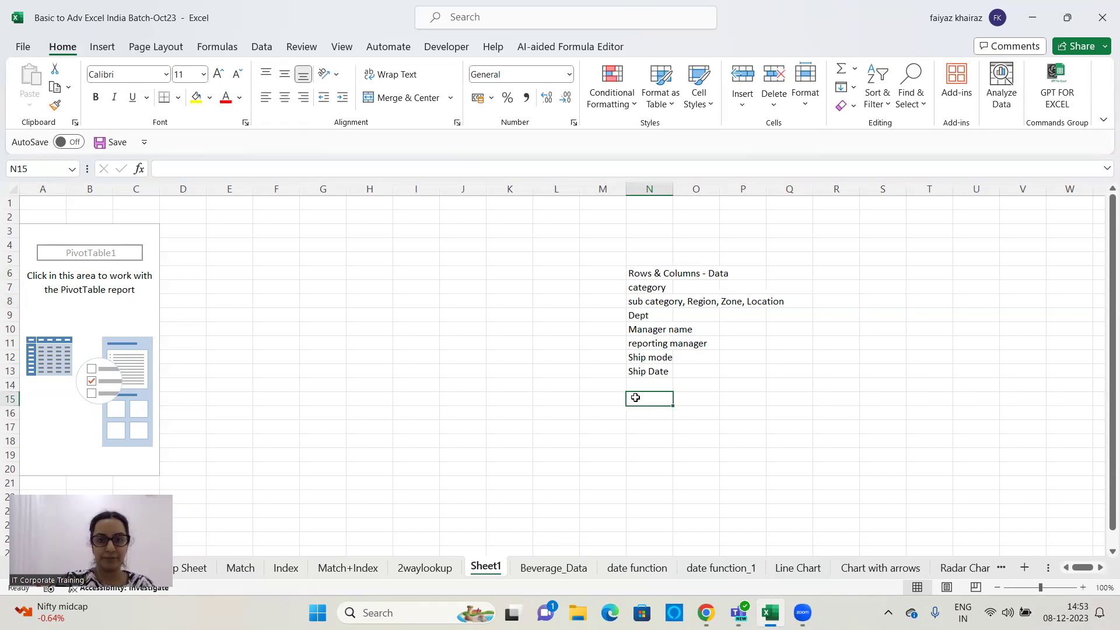
text(Value)
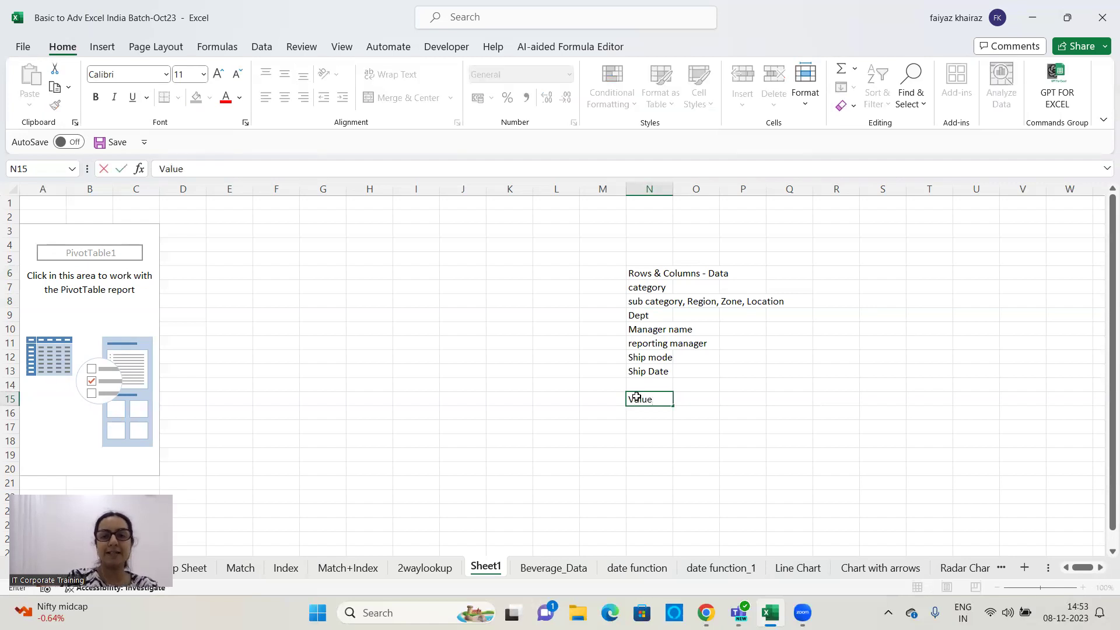
key(Return)
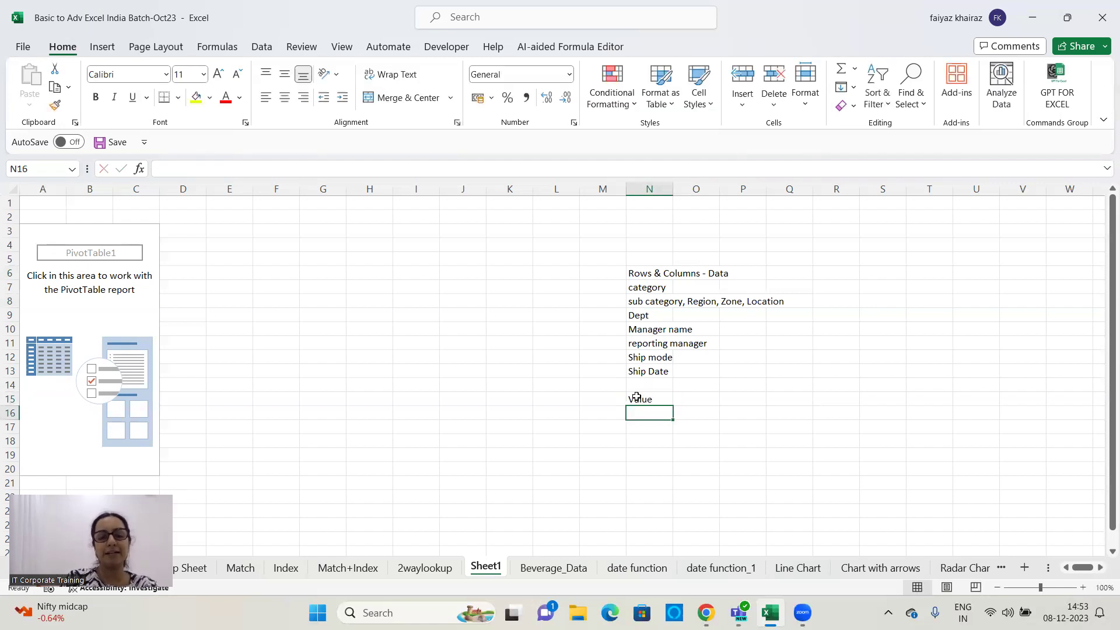
text(sum)
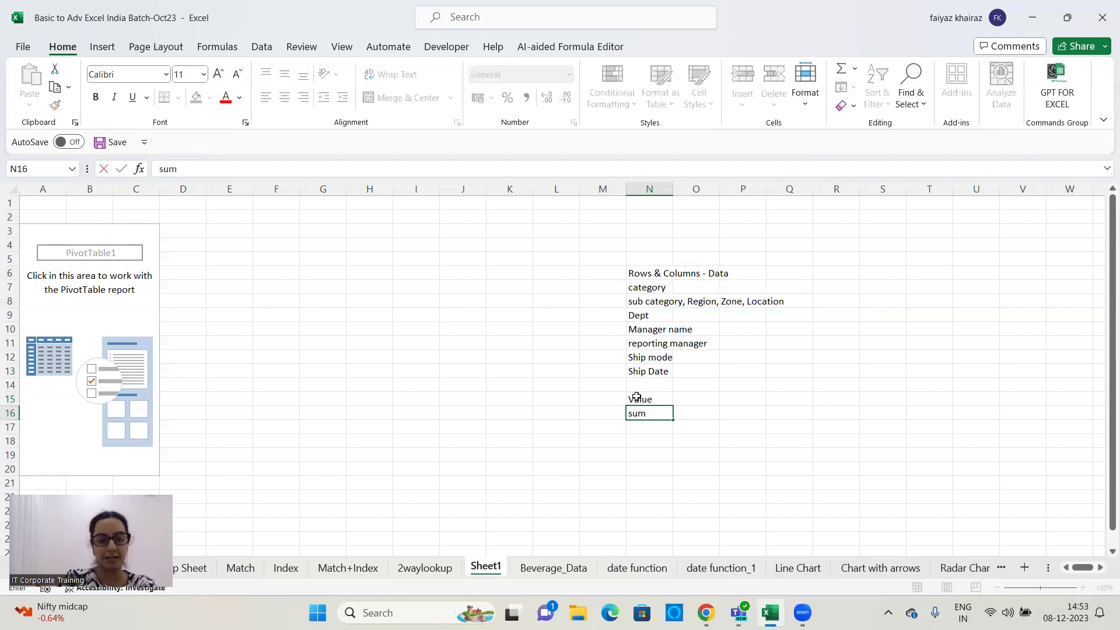
text(, min,m)
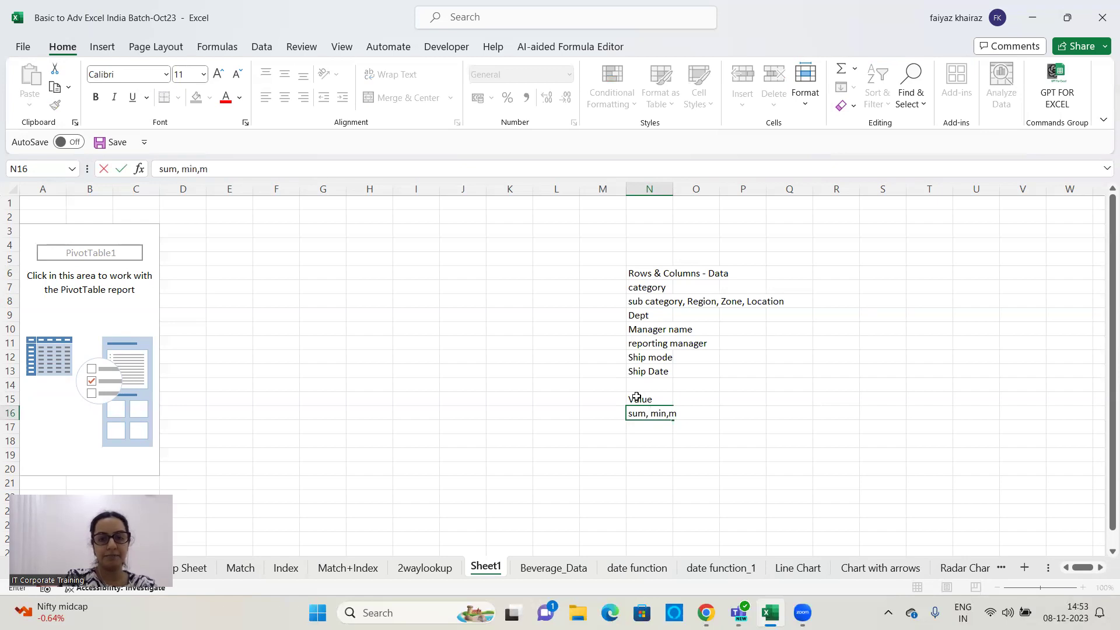
text(ax,avera)
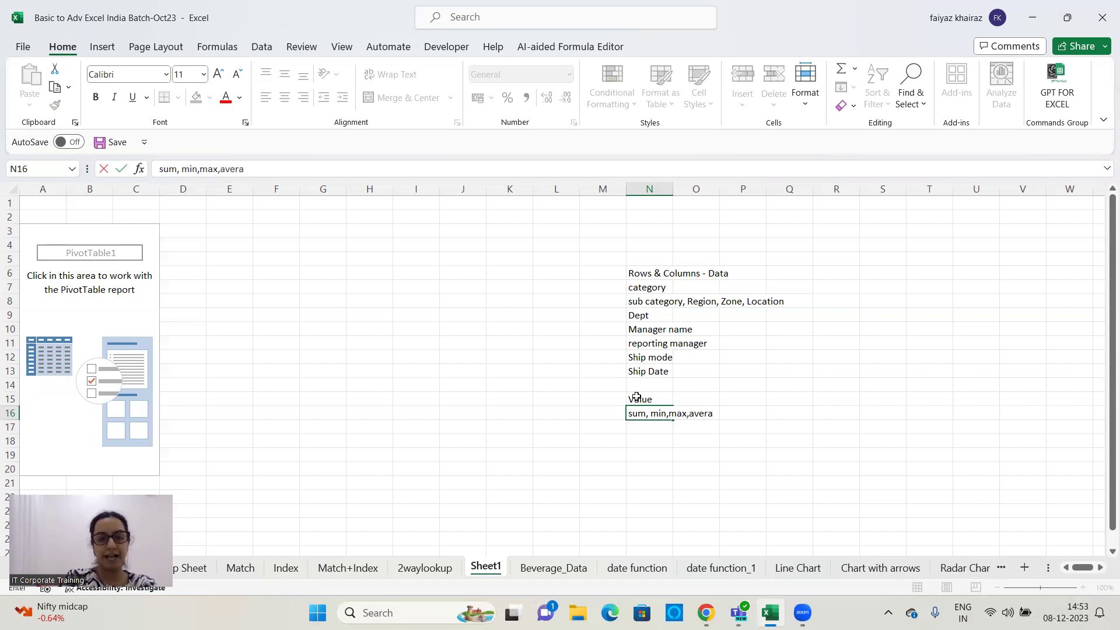
text(ge and count)
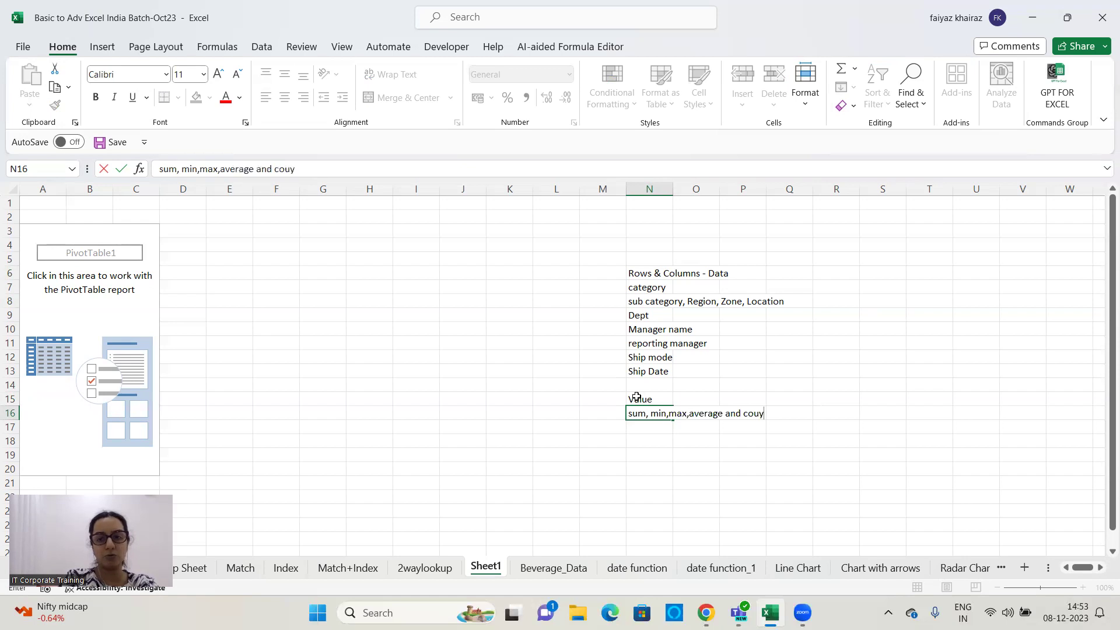
key(Return)
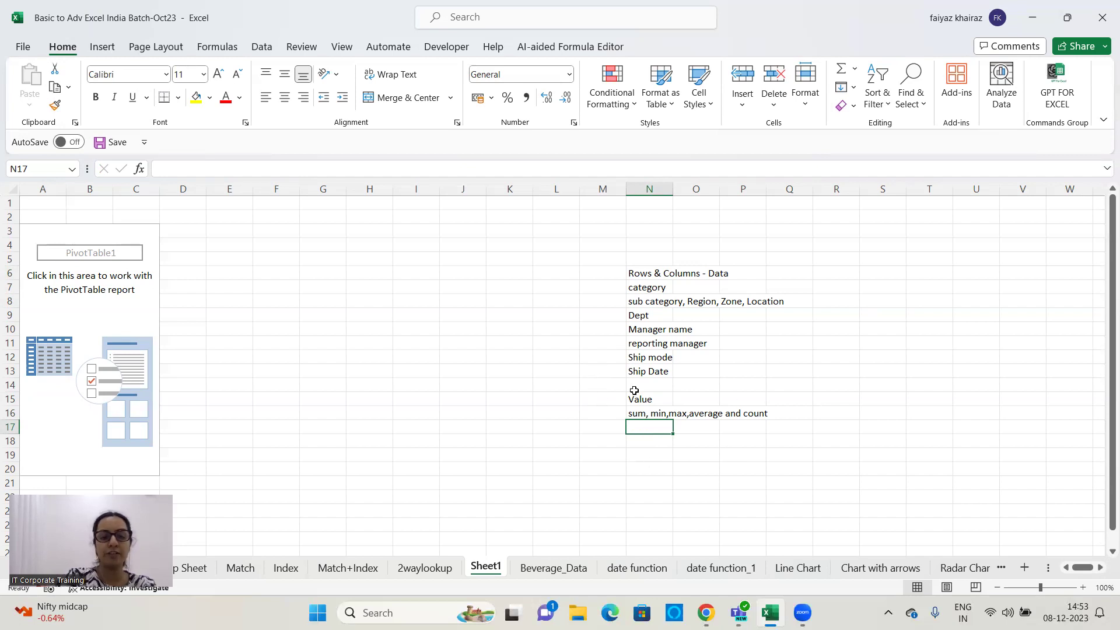
Enter the note "Numeric in nature" in N17 under the Value heading.
text(Number)
key(BackSpace)
key(BackSpace)
key(BackSpace)
text(eric in n)
text(atr)
text(ure)
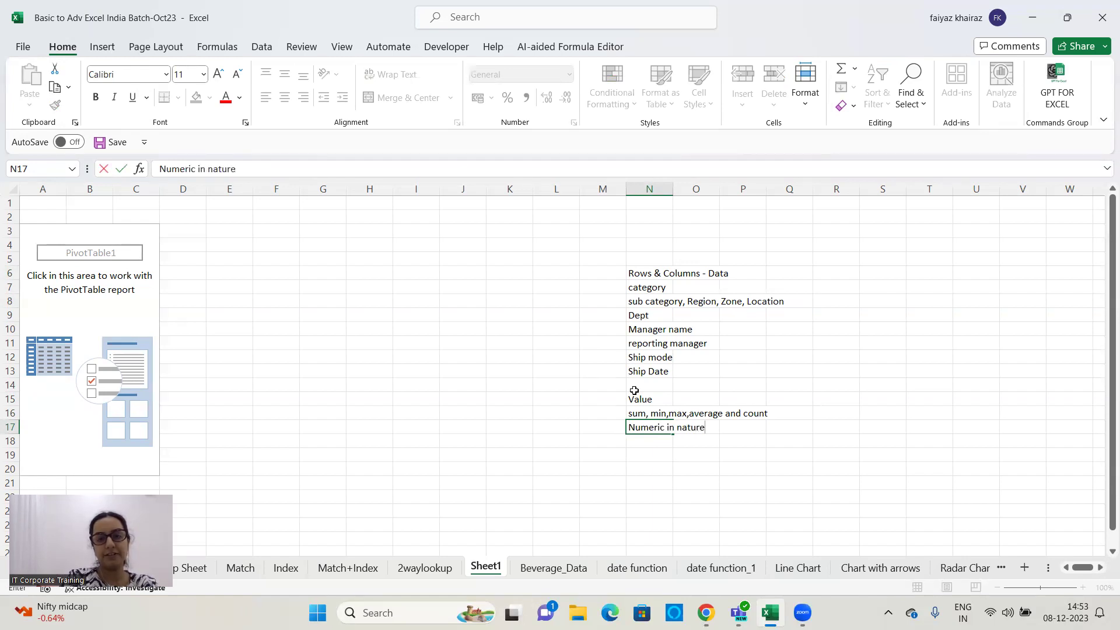
key(Return)
Enter the example value fields "Profit, QuNTITY, sales, amount, TA , Ac , Salary" in N18.
text(Pres)
key(BackSpace)
key(BackSpace)
text(ofi)
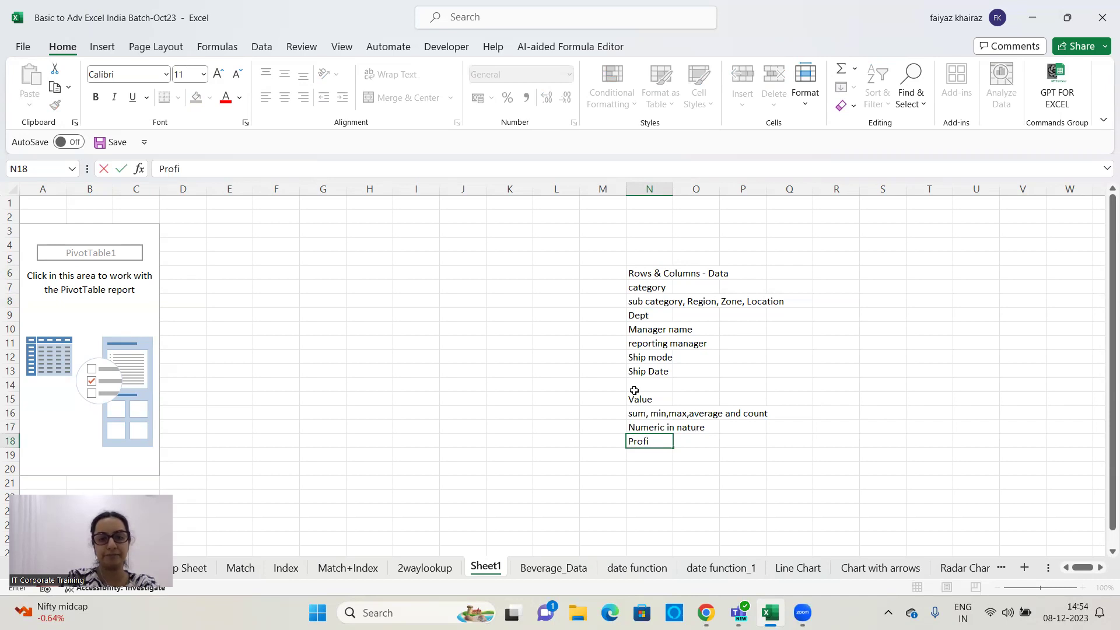
text(t, Qu)
key(Caps_Lock)
text(NTITY)
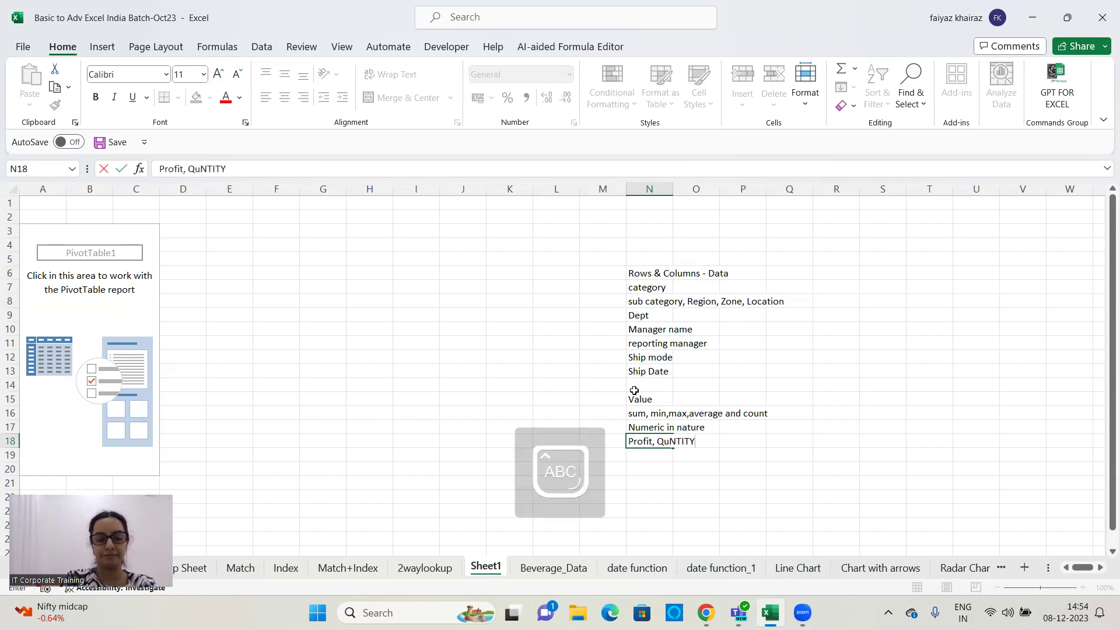
key(Caps_Lock)
text(Y, )
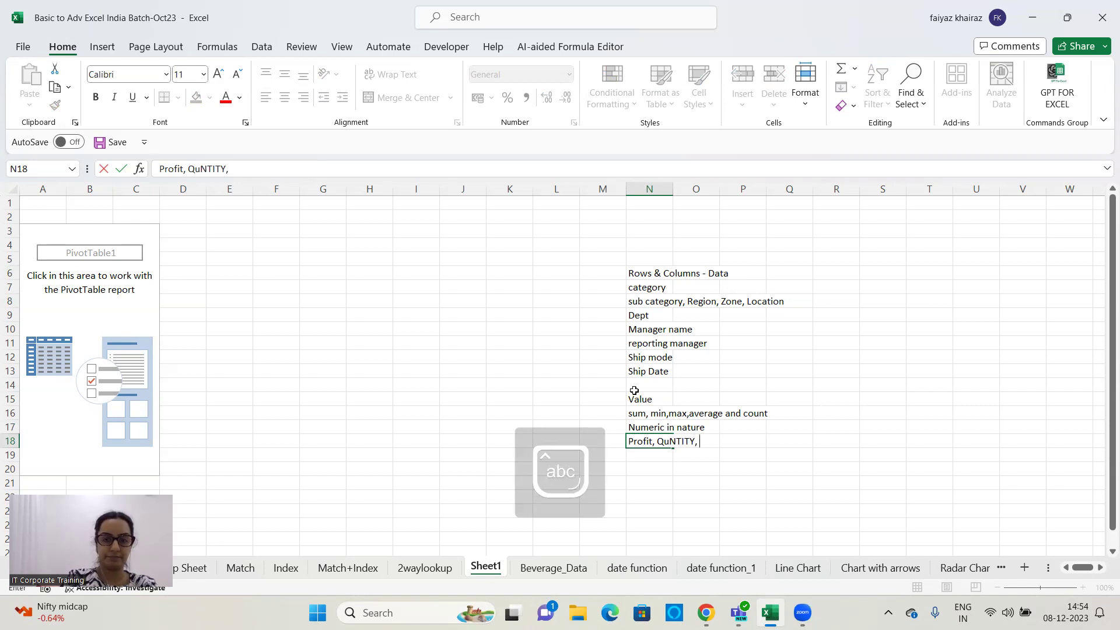
text(sales, amo)
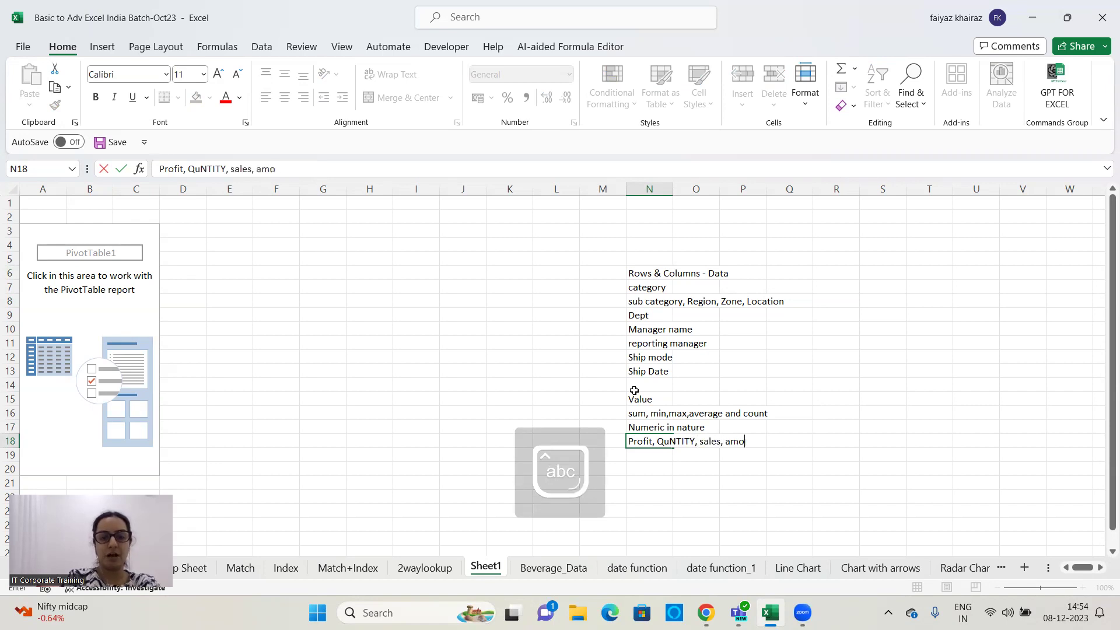
text(unt, TA < A)
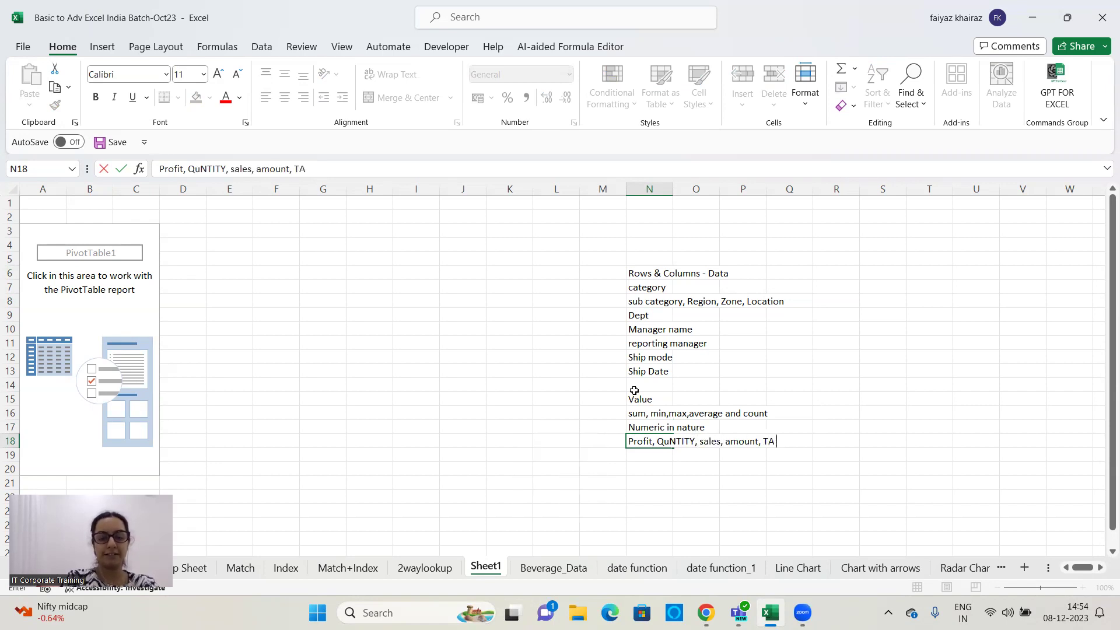
key(BackSpace)
key(BackSpace)
key(BackSpace)
text(, Ac , )
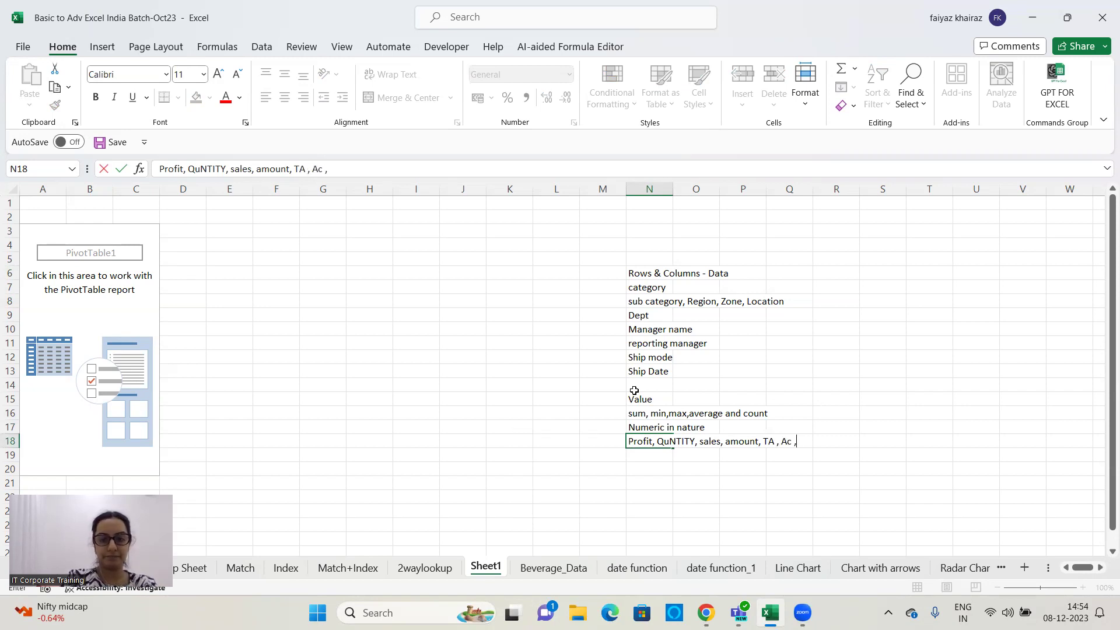
text(Salayr)
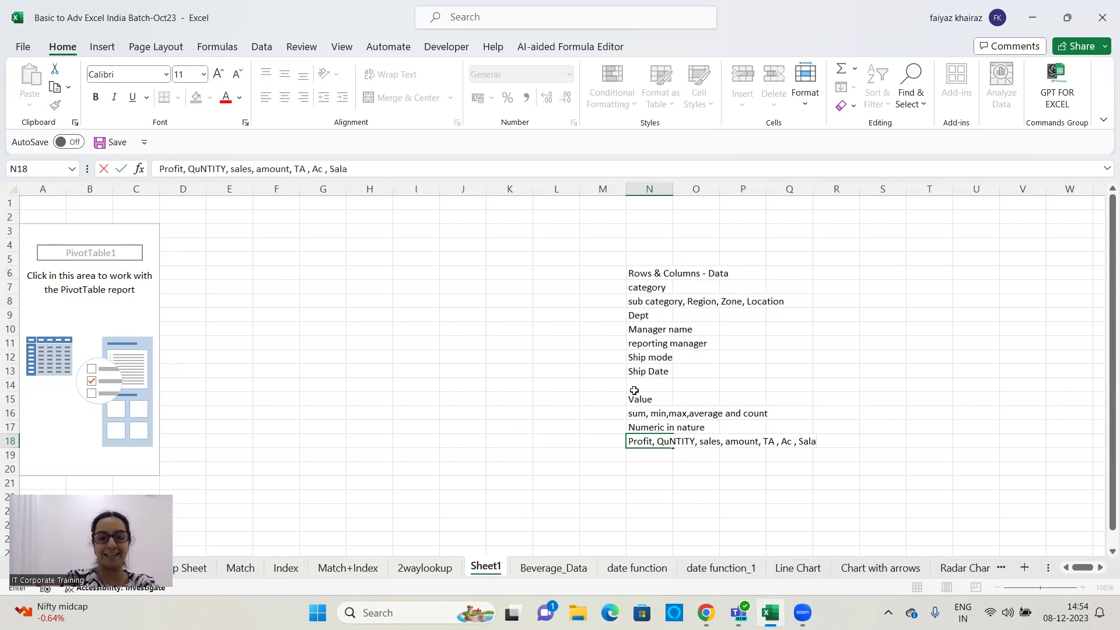
key(BackSpace)
text(ry)
key(Return)
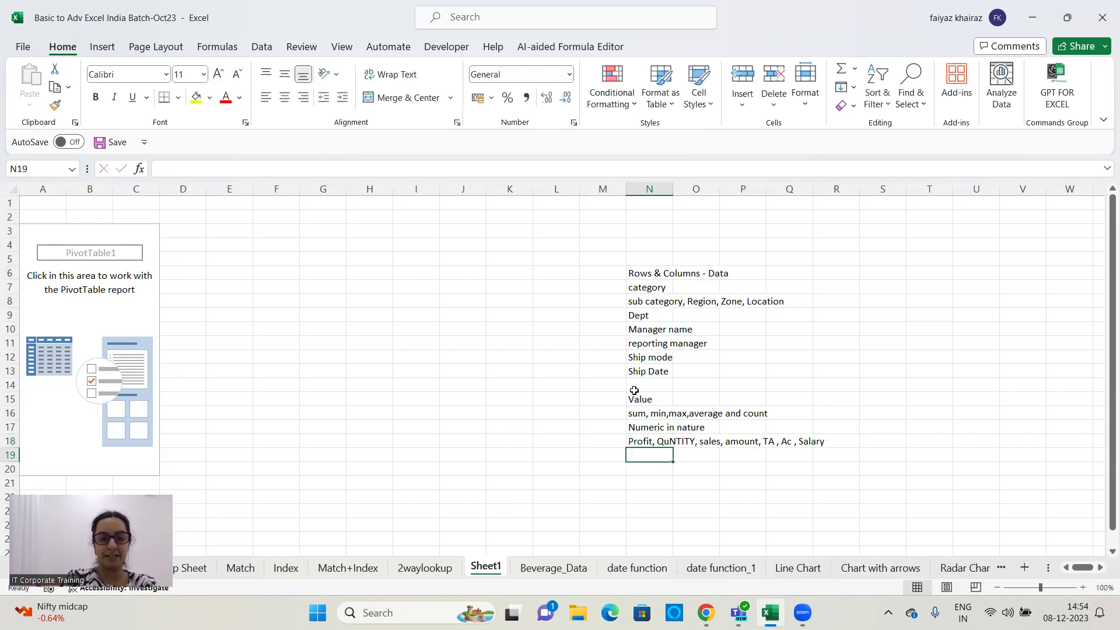
Enter "Discount" in N19 as a further example of a value field.
text(Dsi)
key(BackSpace)
key(BackSpace)
text(iscount)
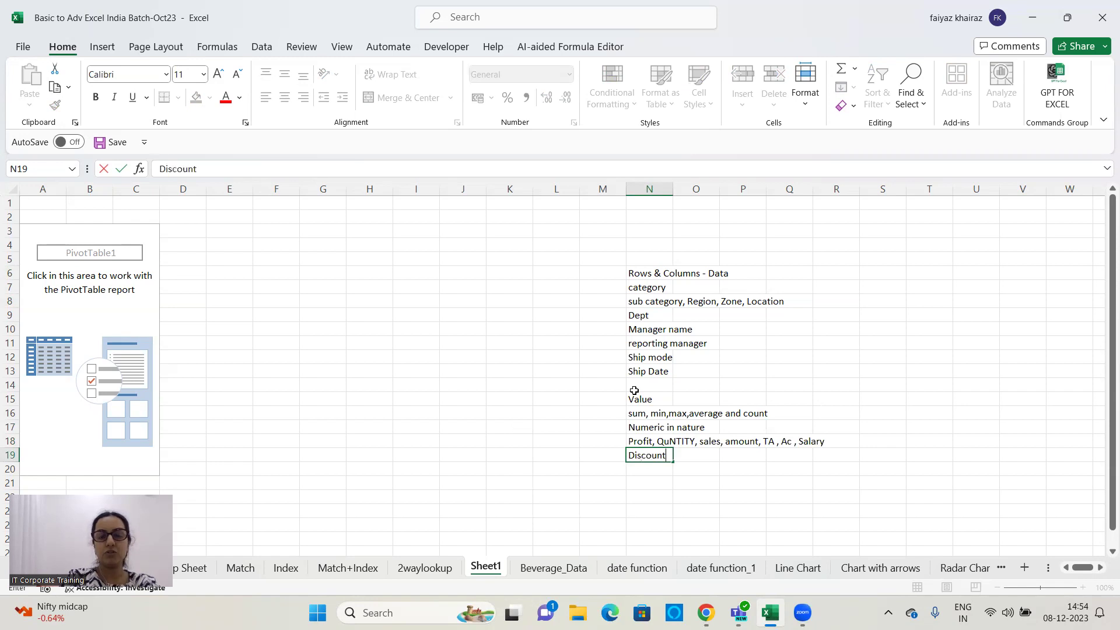
key(Return)
Bring up the field list of the empty PivotTable and try to clear cell A17 inside it.
click(700, 440)
click(46, 429)
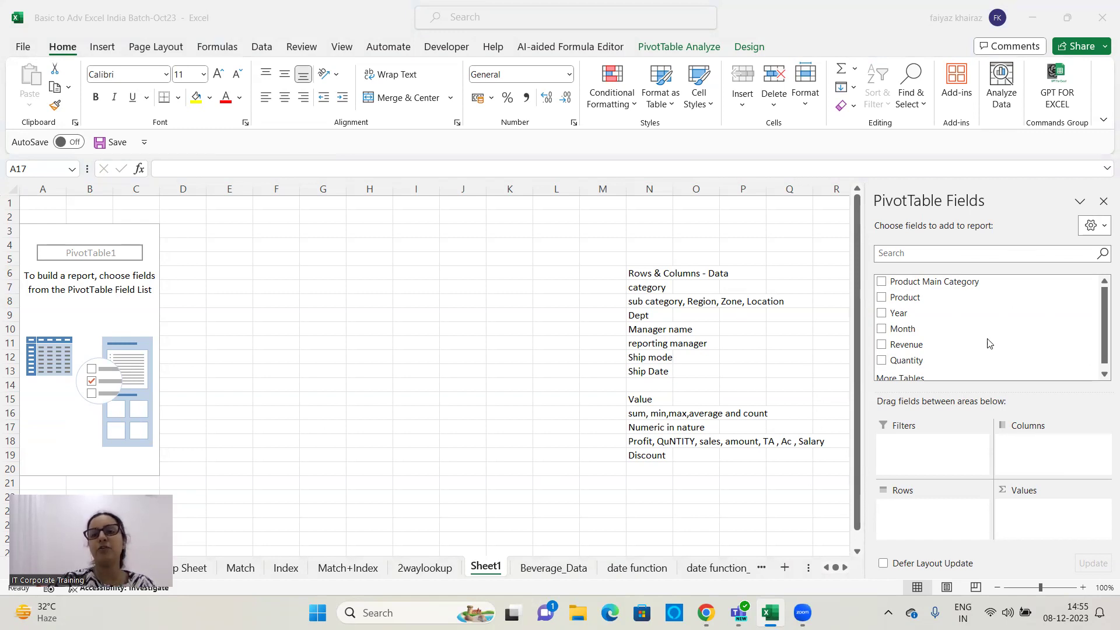
key(Delete)
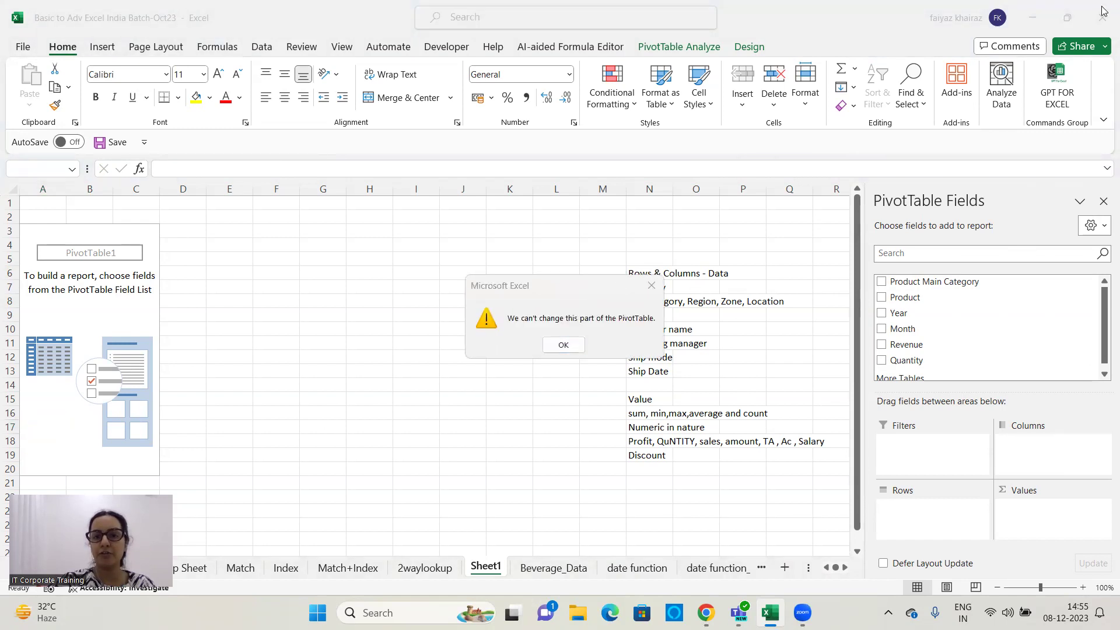
click(563, 345)
Fill the "Rows & Columns - Data" heading in N6:P6 and the "Value" heading in N15:P15 with yellow.
click(648, 273)
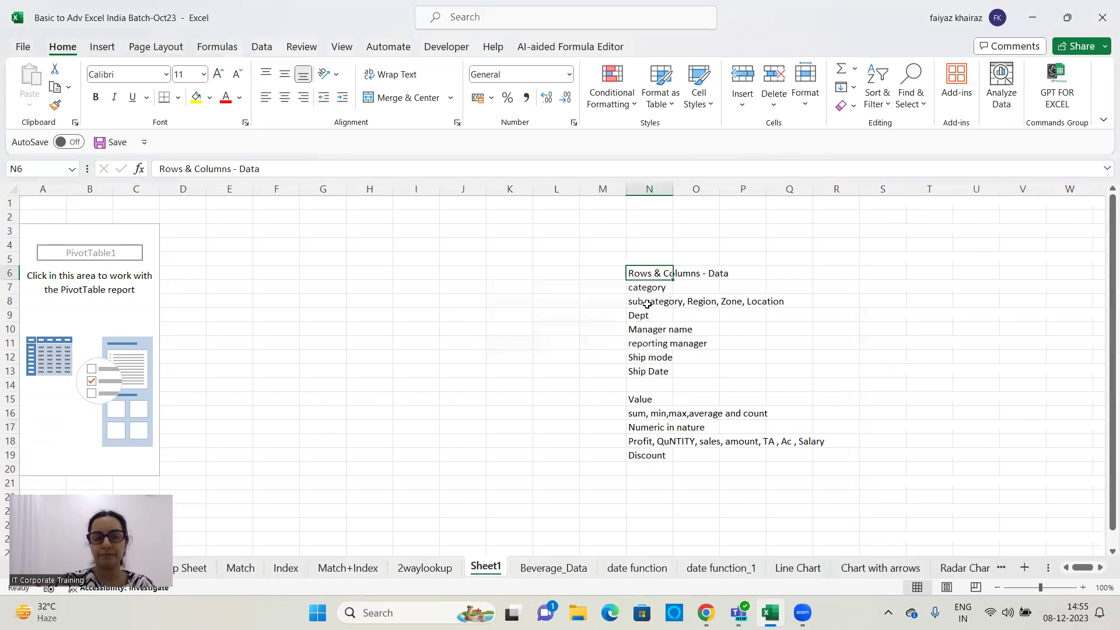
drag(636, 275, 727, 272)
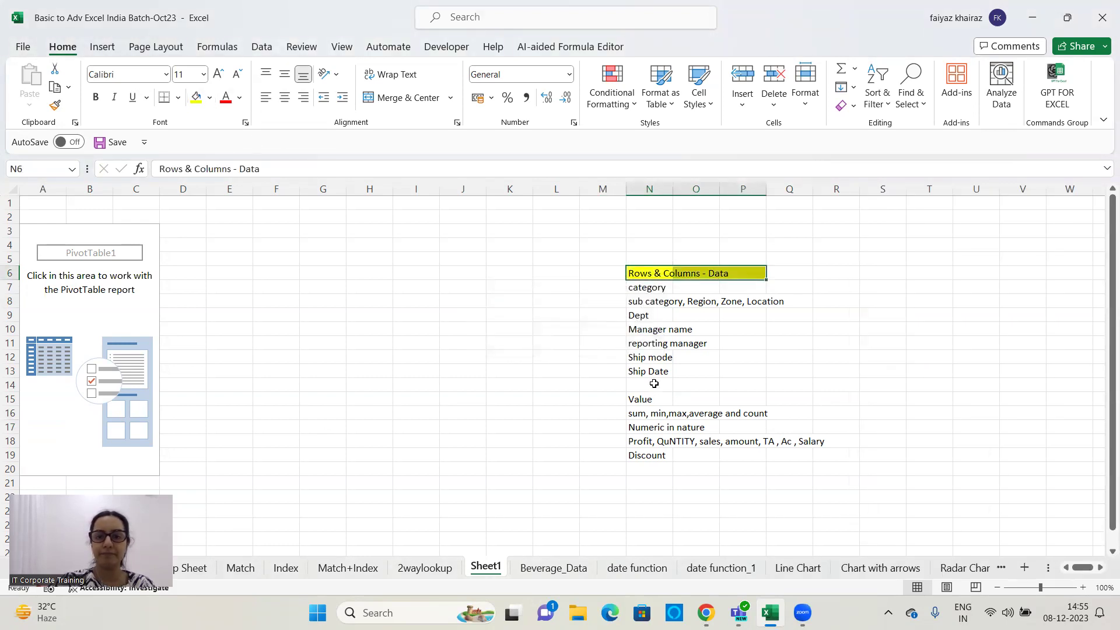
drag(641, 399, 731, 405)
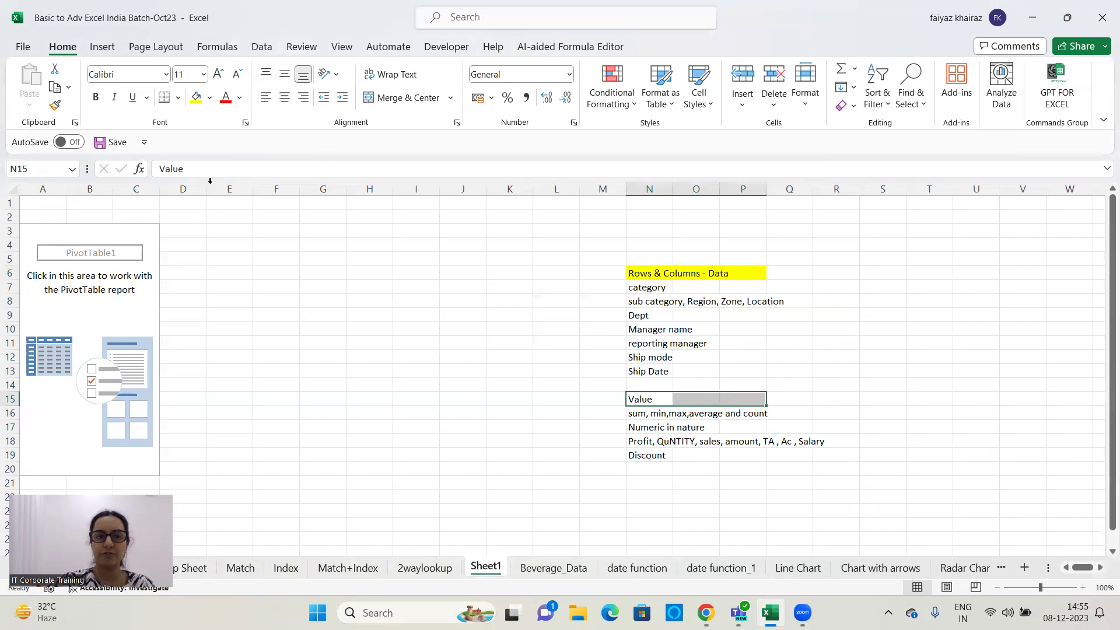
click(196, 97)
click(549, 484)
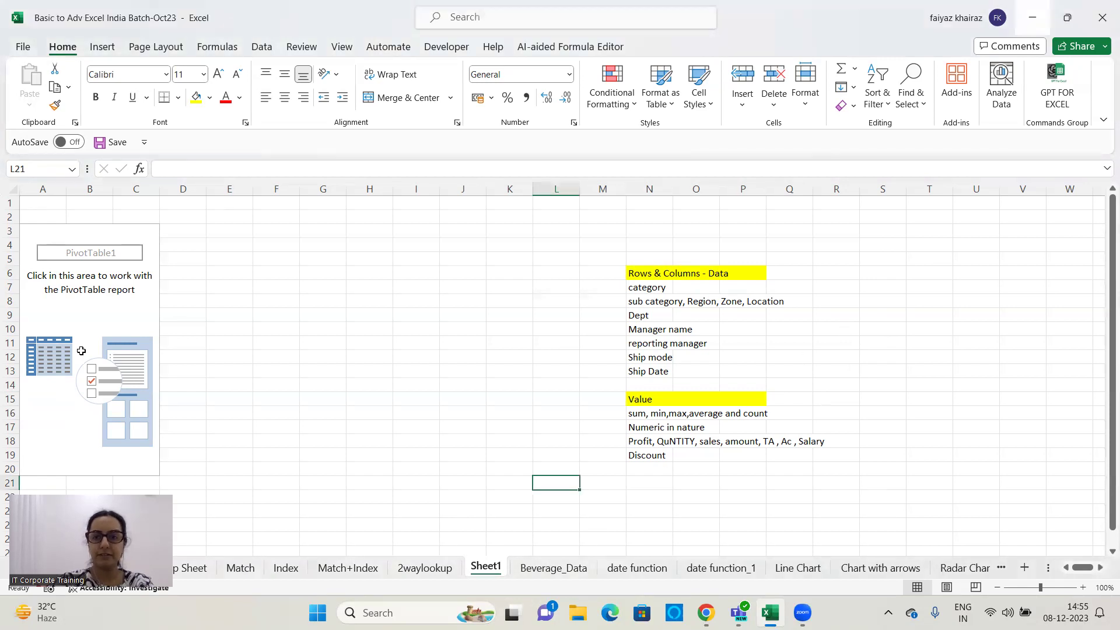
Build the empty PivotTable with Product Main Category in Rows and Revenue in Values.
click(87, 315)
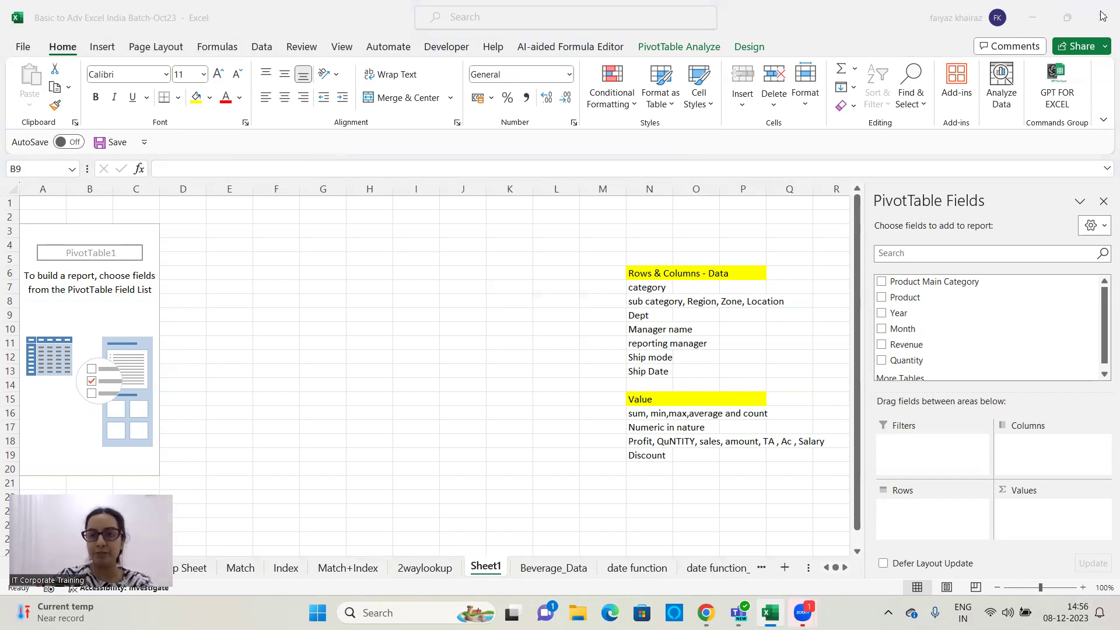
click(919, 282)
drag(920, 282, 935, 520)
drag(906, 346, 1033, 521)
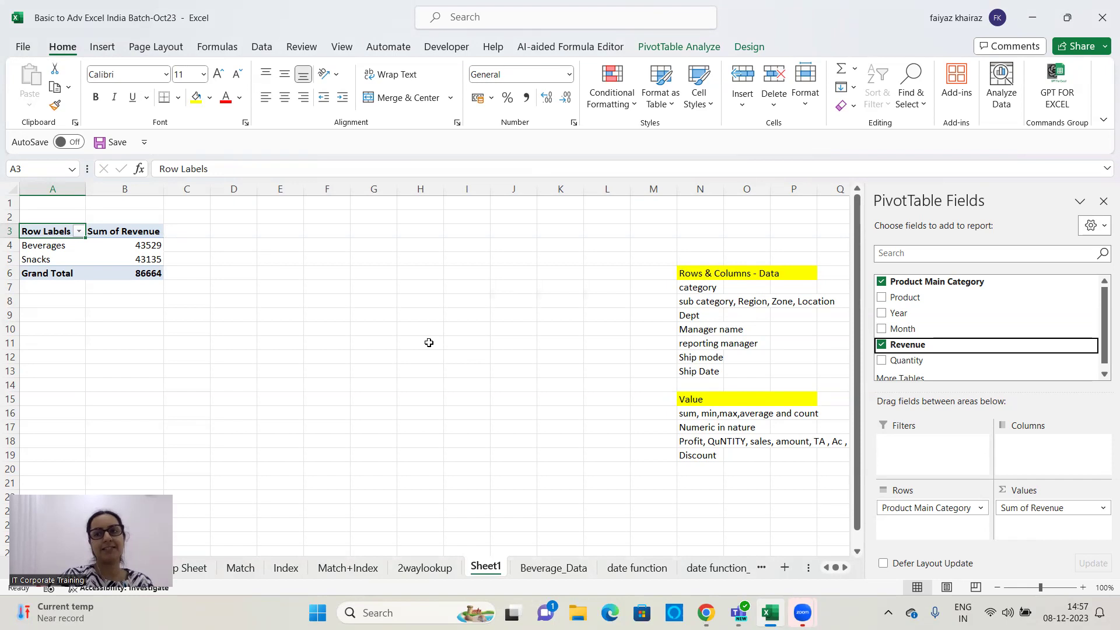
Change the PivotTable's Revenue field to be summarized by Count.
double_click(136, 234)
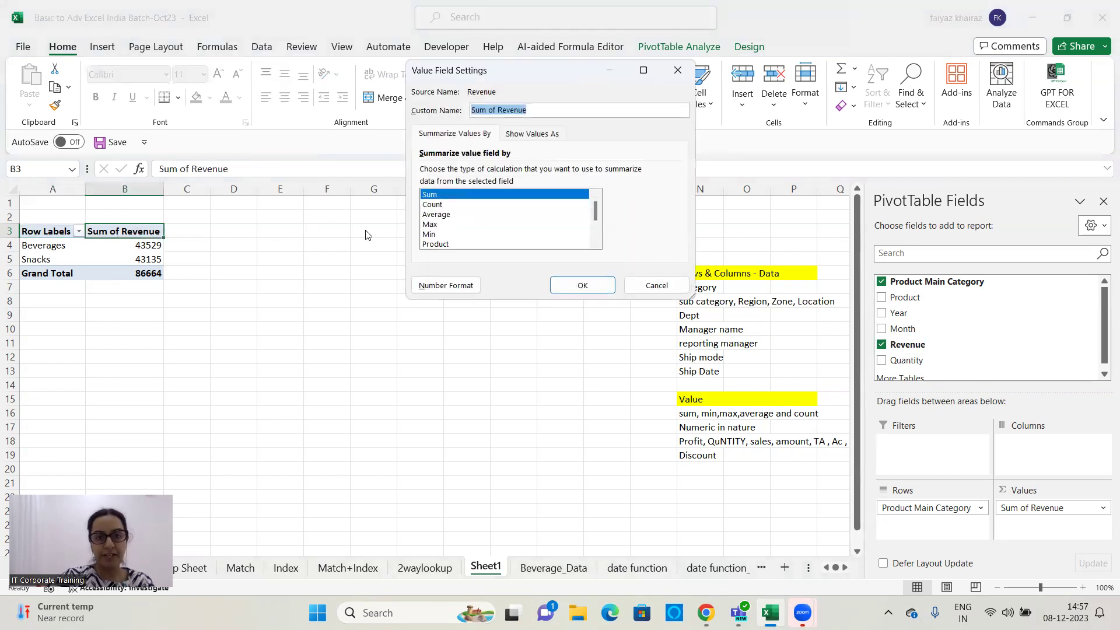
click(432, 205)
click(583, 285)
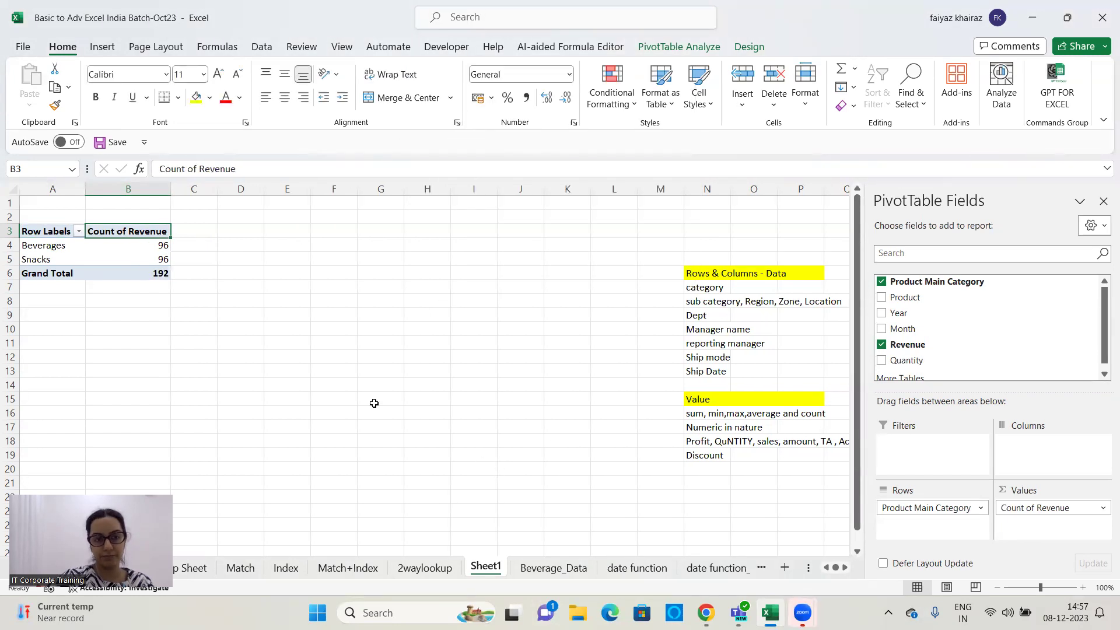
Change the Revenue value field's summary calculation to Average.
double_click(132, 234)
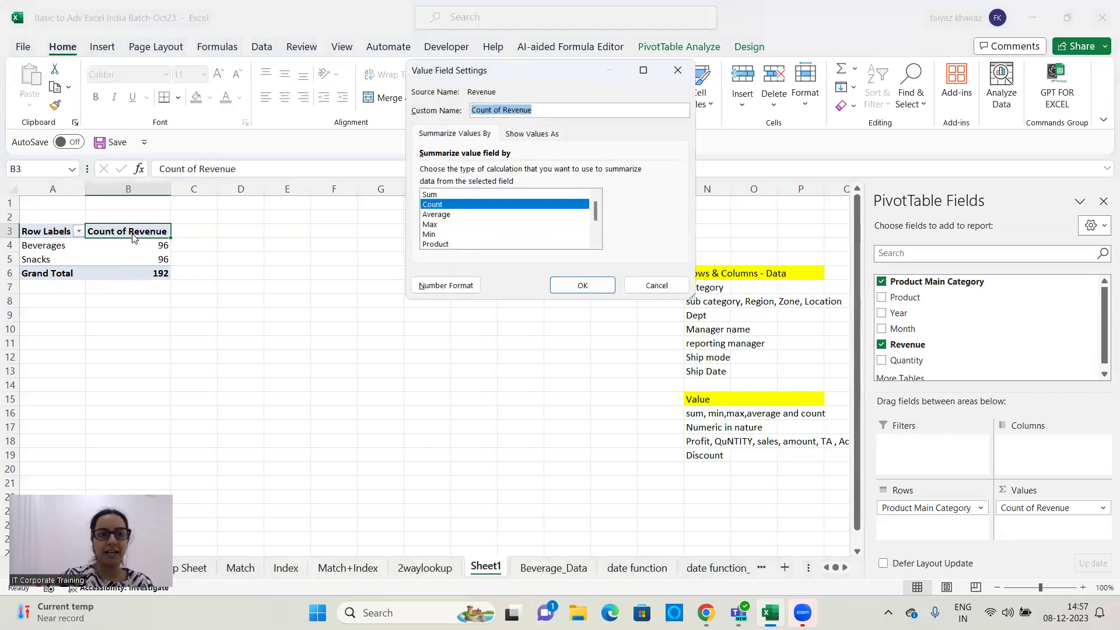
click(439, 215)
click(586, 286)
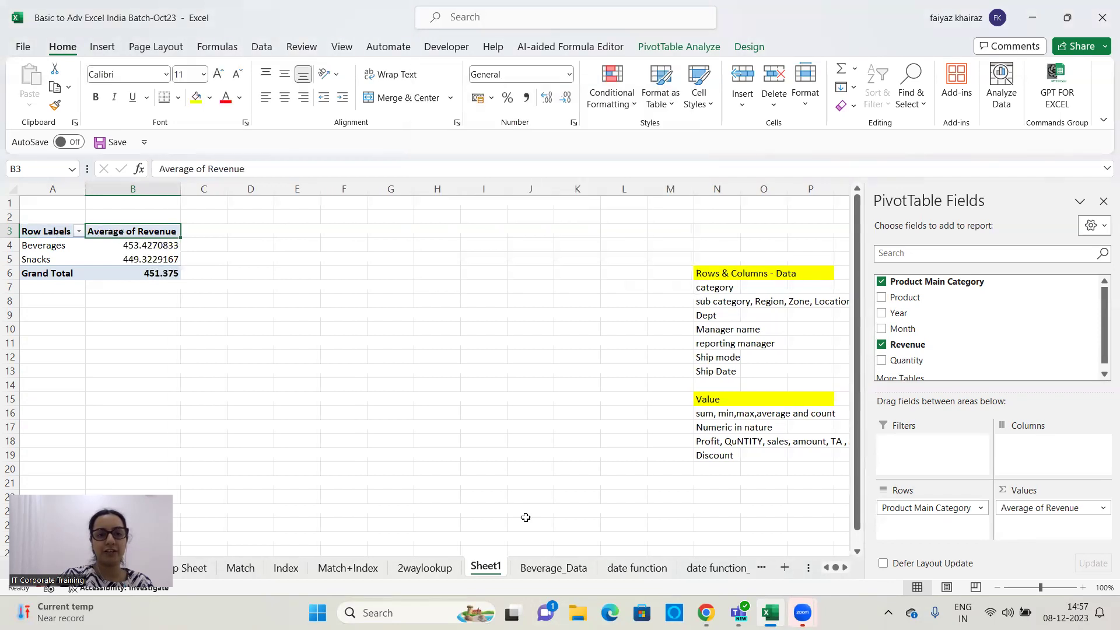
Return the Revenue value field's summary calculation to Sum.
double_click(160, 233)
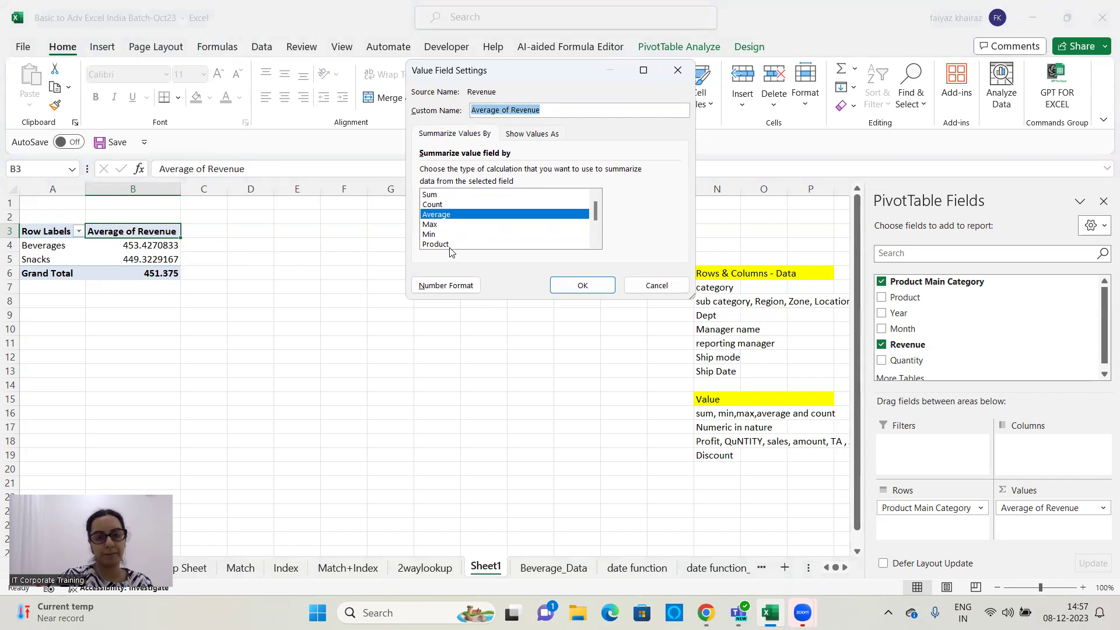
click(444, 196)
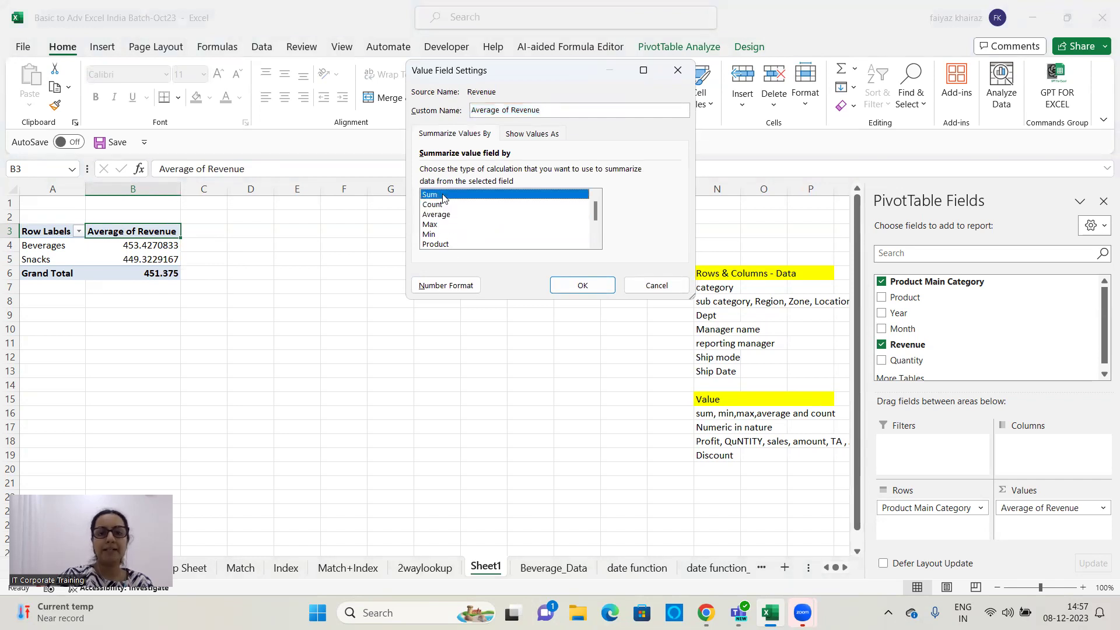
click(561, 291)
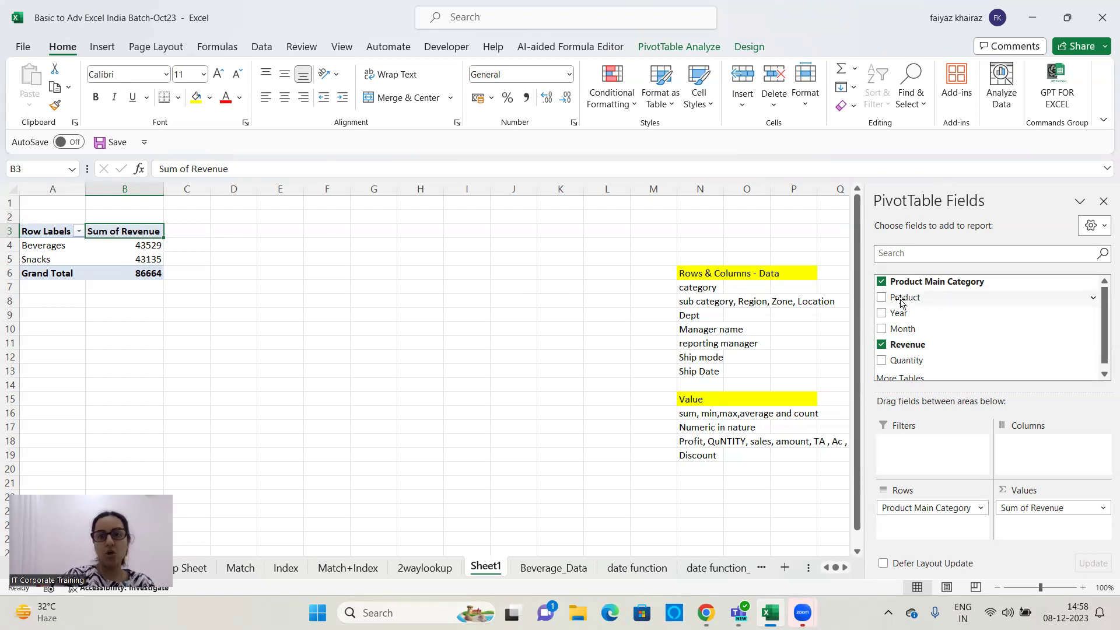
Add the Product field to Rows and order it beneath Product Main Category.
drag(901, 301, 891, 512)
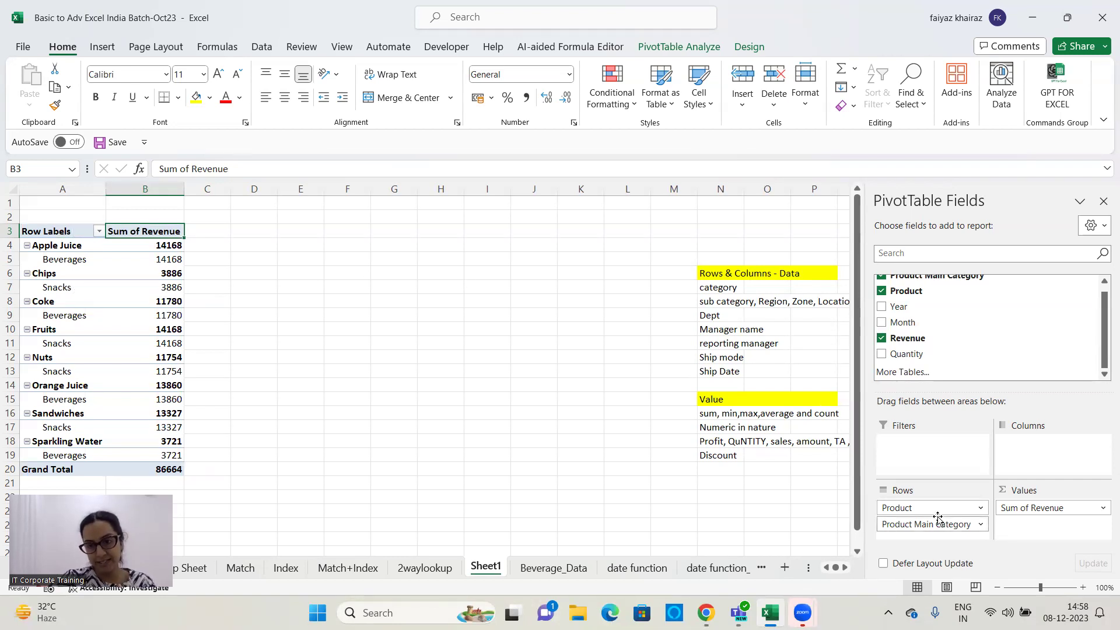
drag(938, 517, 932, 500)
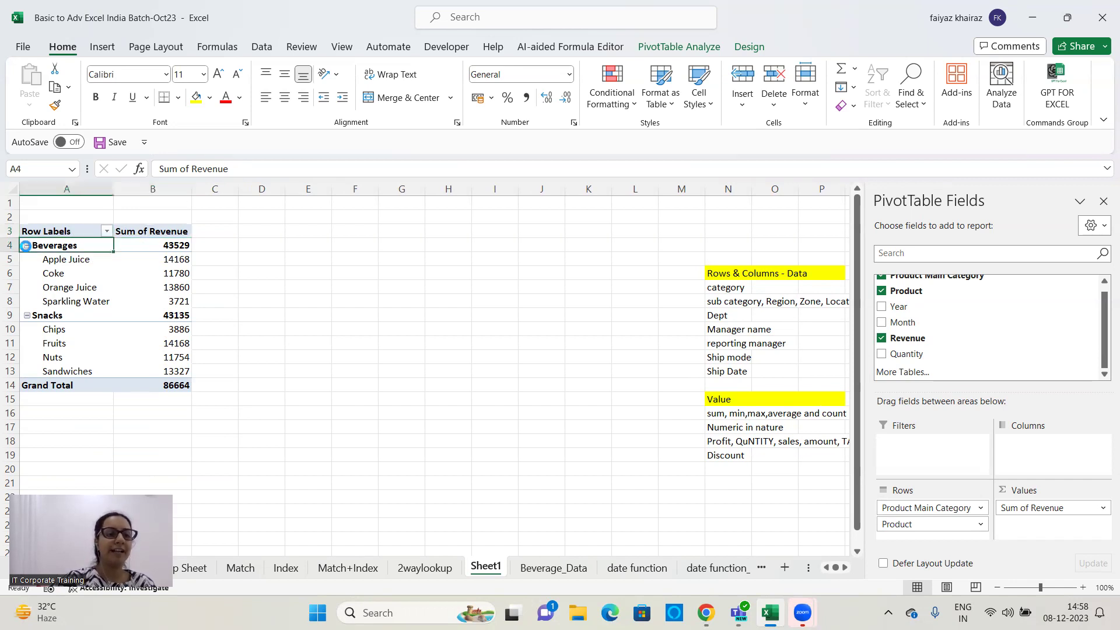
Collapse and expand the Beverages group in the PivotTable twice, leaving it expanded.
click(26, 246)
click(27, 245)
click(26, 246)
click(26, 245)
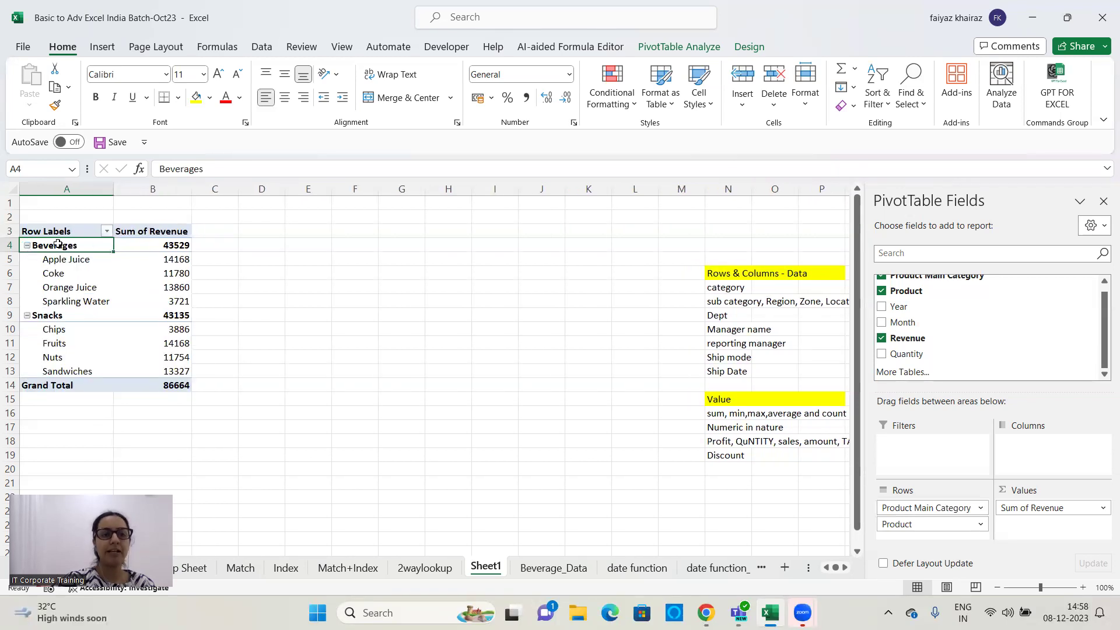
Collapse and expand the entire Product Main Category field several times, leaving all groups expanded.
click(675, 53)
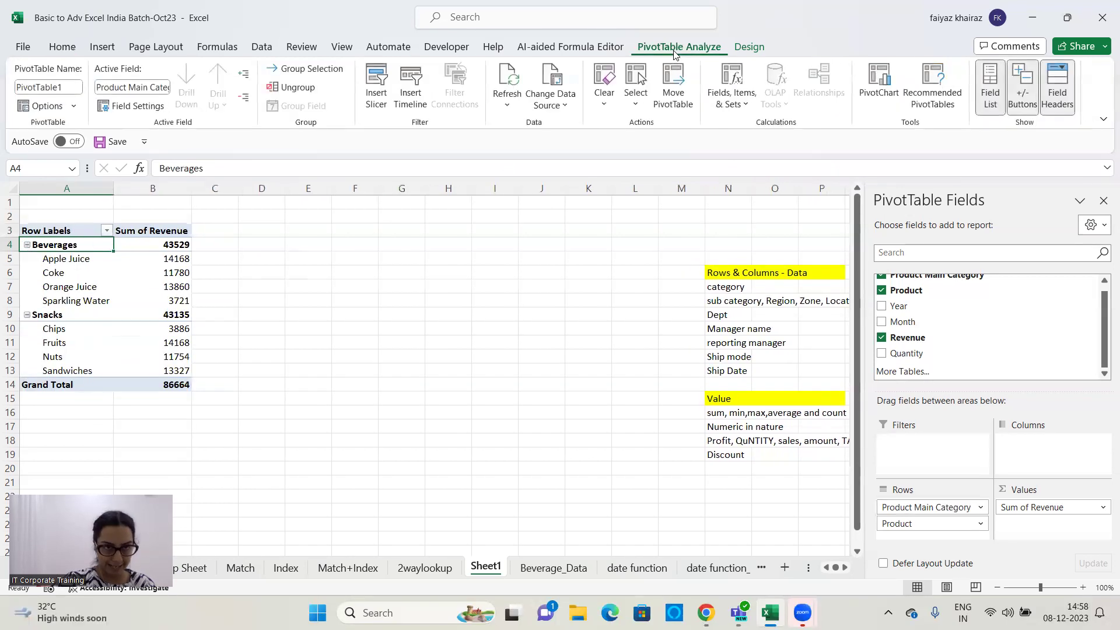
click(245, 99)
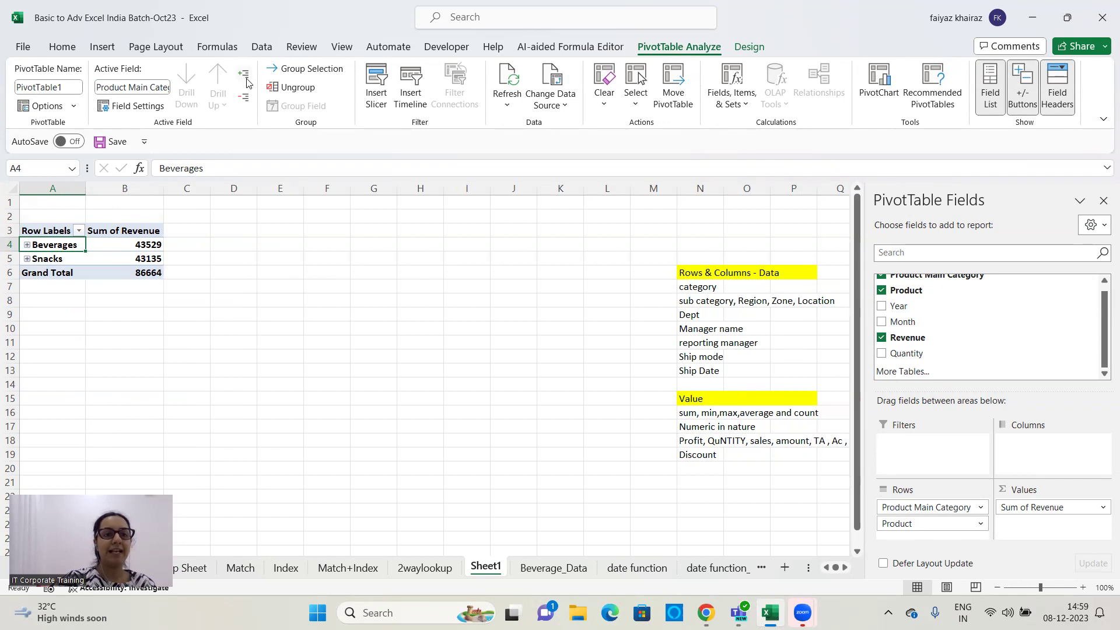
click(247, 81)
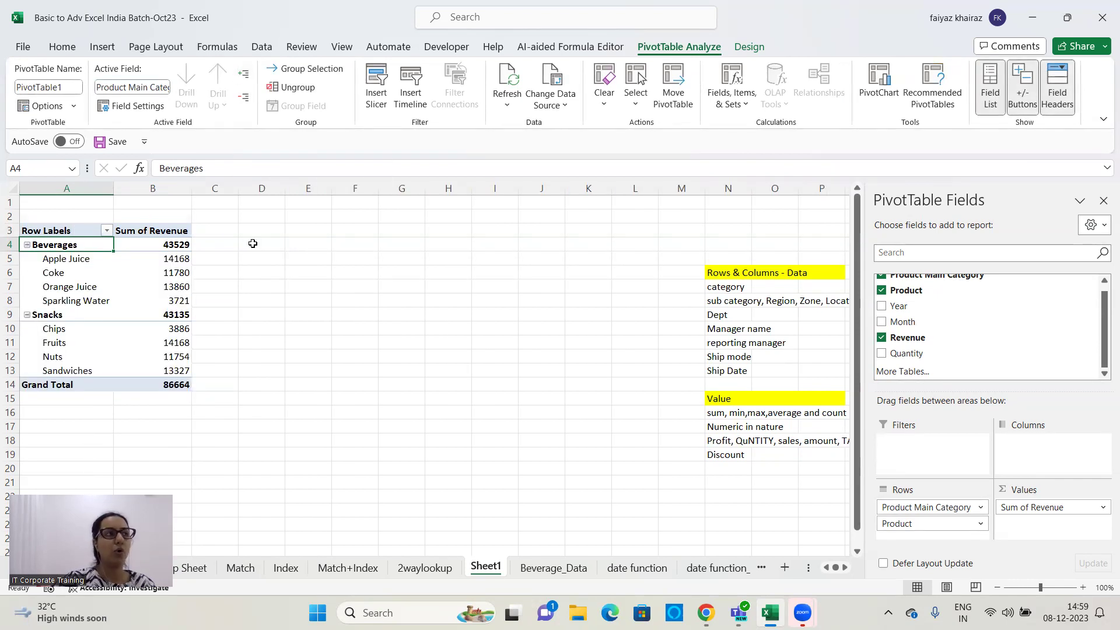
click(246, 98)
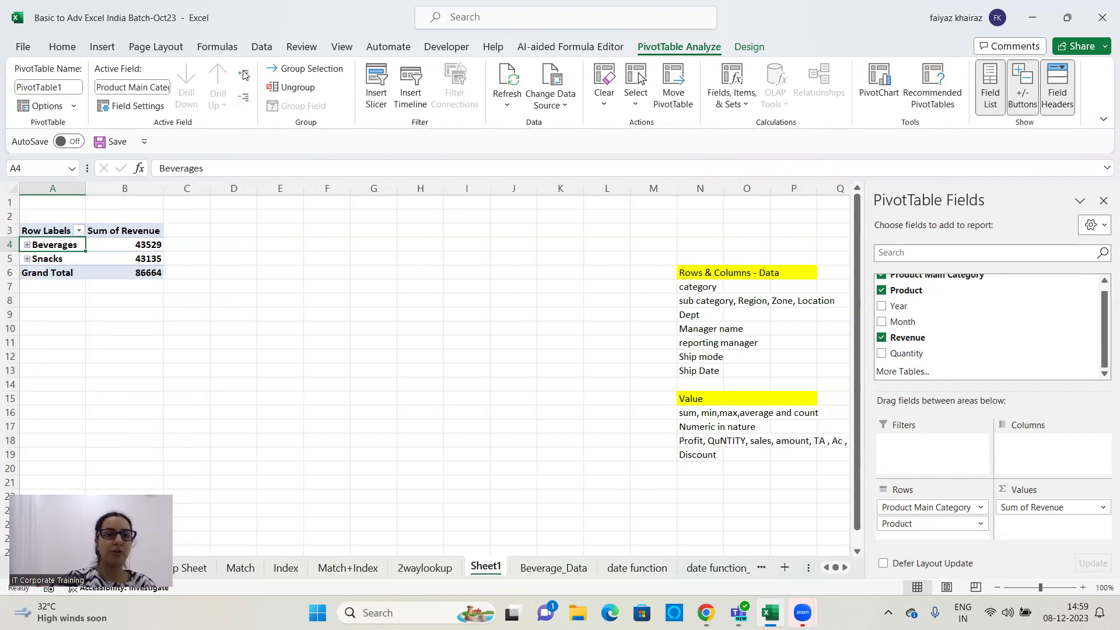
click(245, 76)
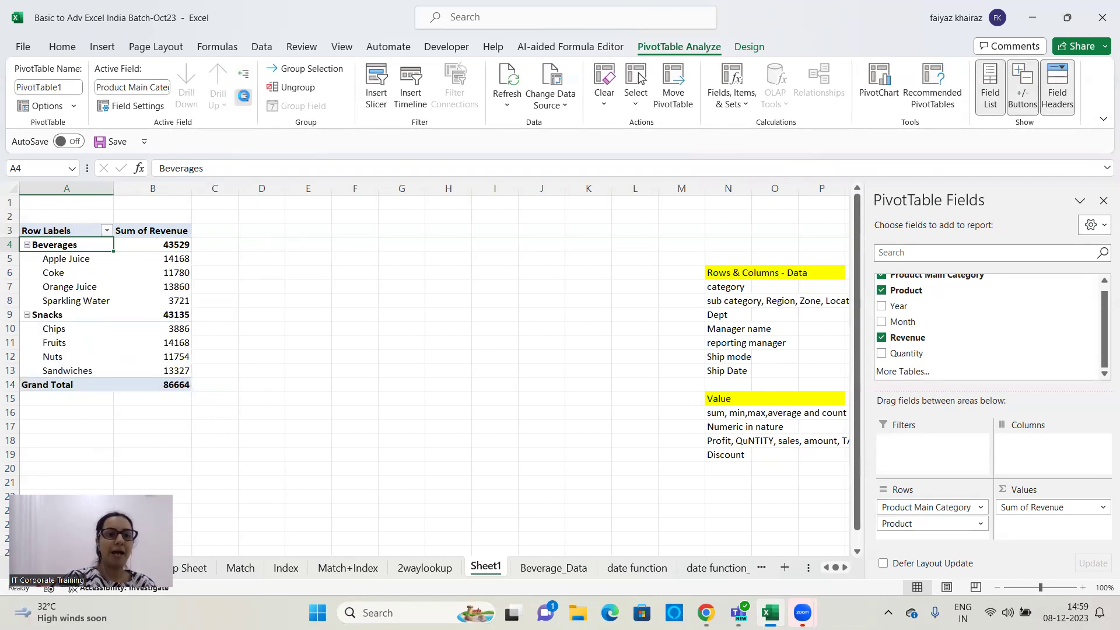
click(245, 99)
click(244, 77)
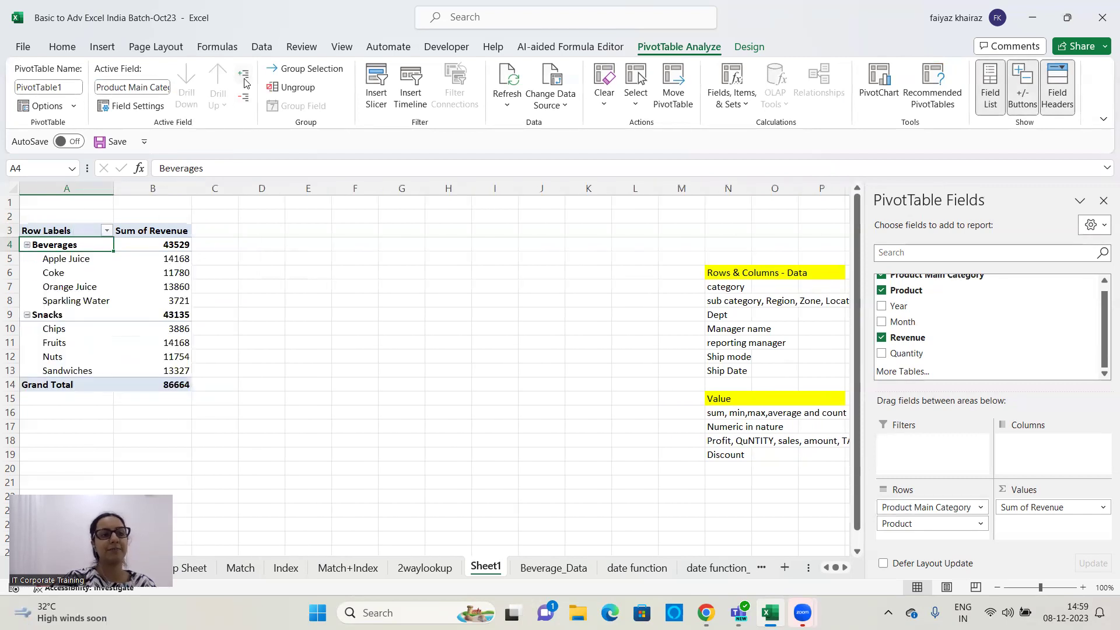
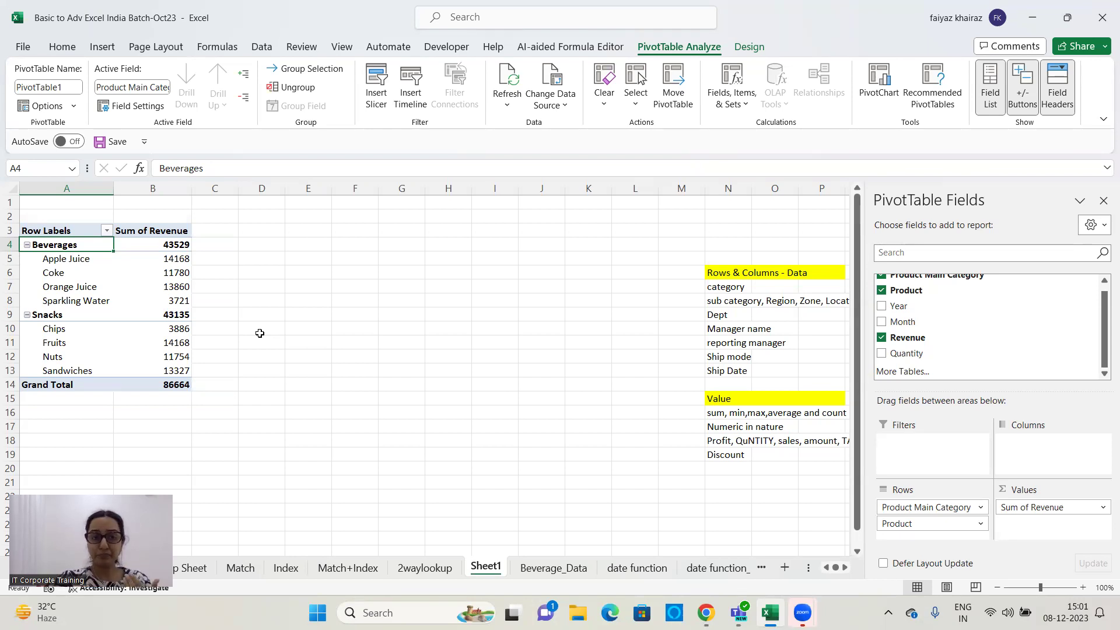
Enter the notes "vertical format" in H4 and "Vlookup" in H5 beside the PivotTable.
click(444, 245)
text(vert)
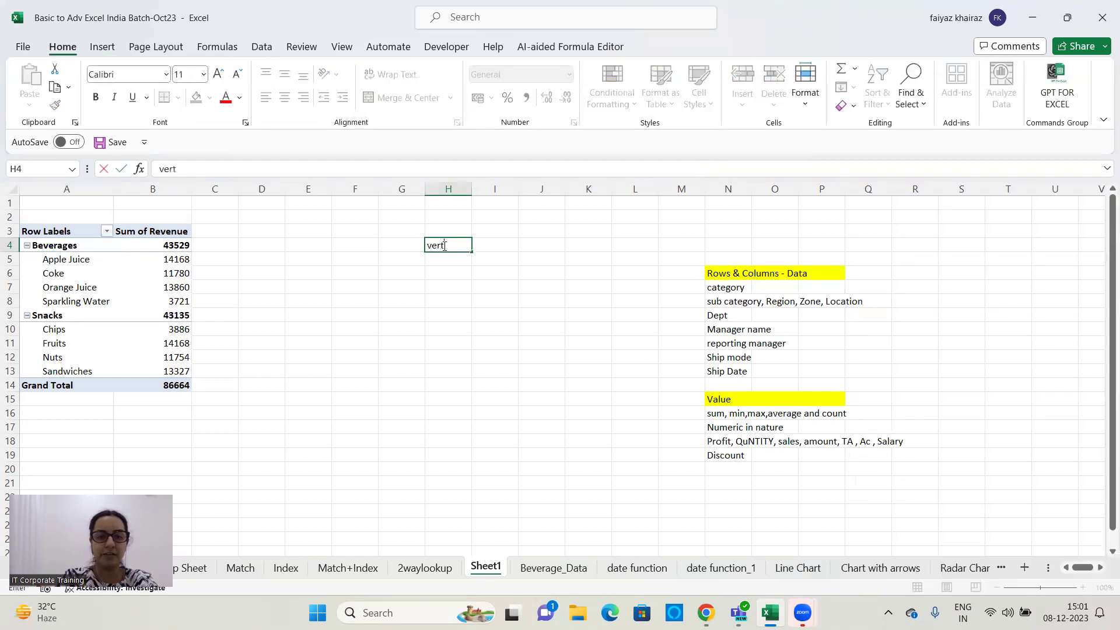
text(ical format)
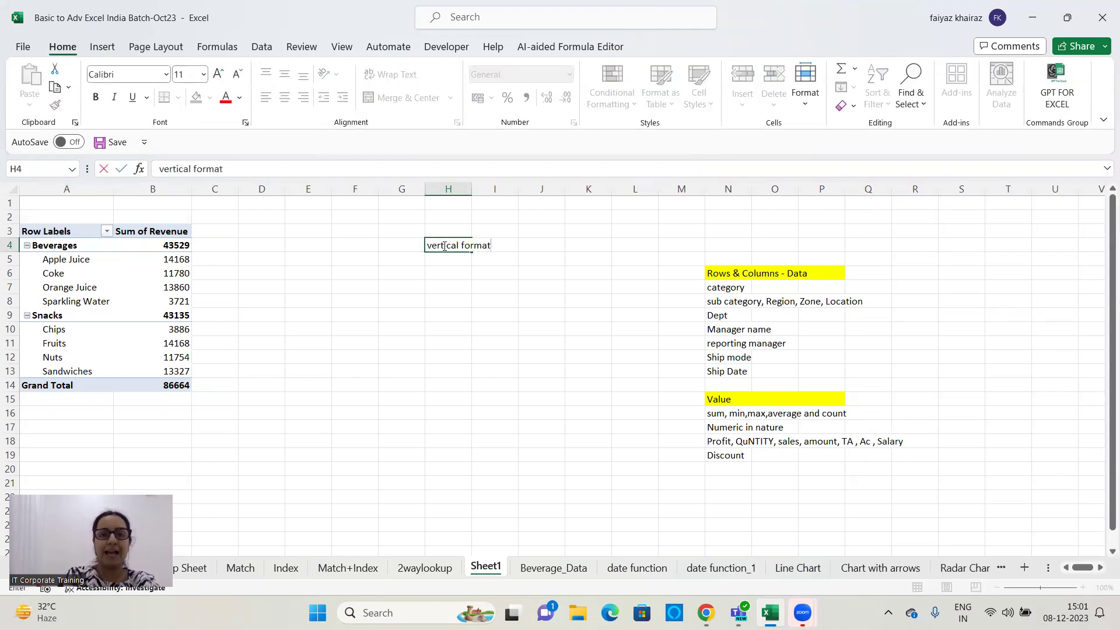
key(Return)
text(Vlook)
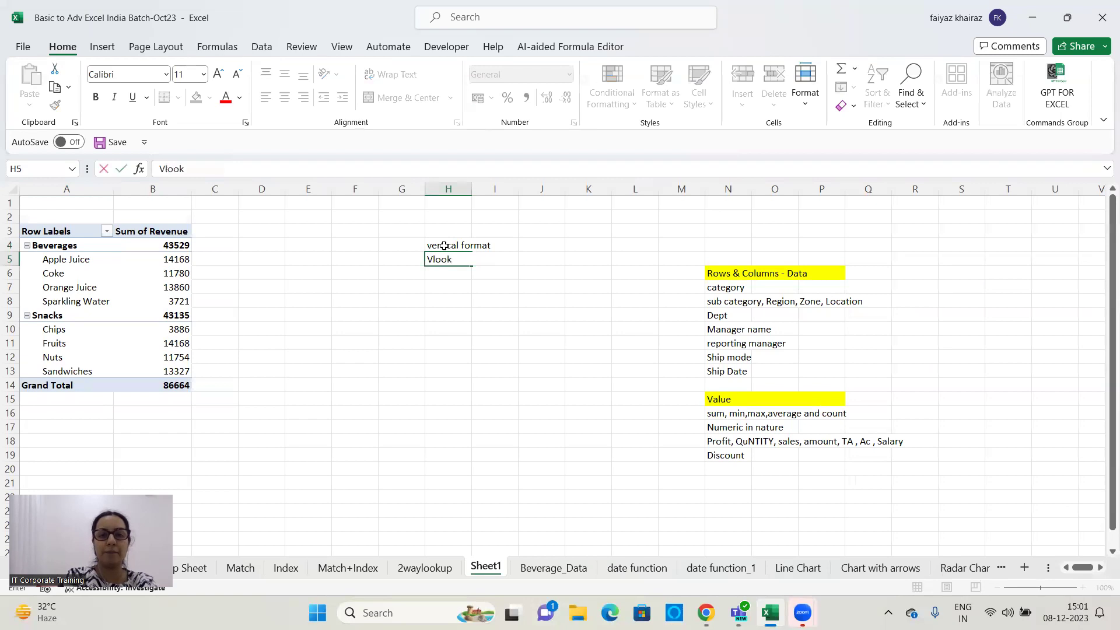
text(up ')
key(BackSpace)
key(BackSpace)
key(Return)
key(Return)
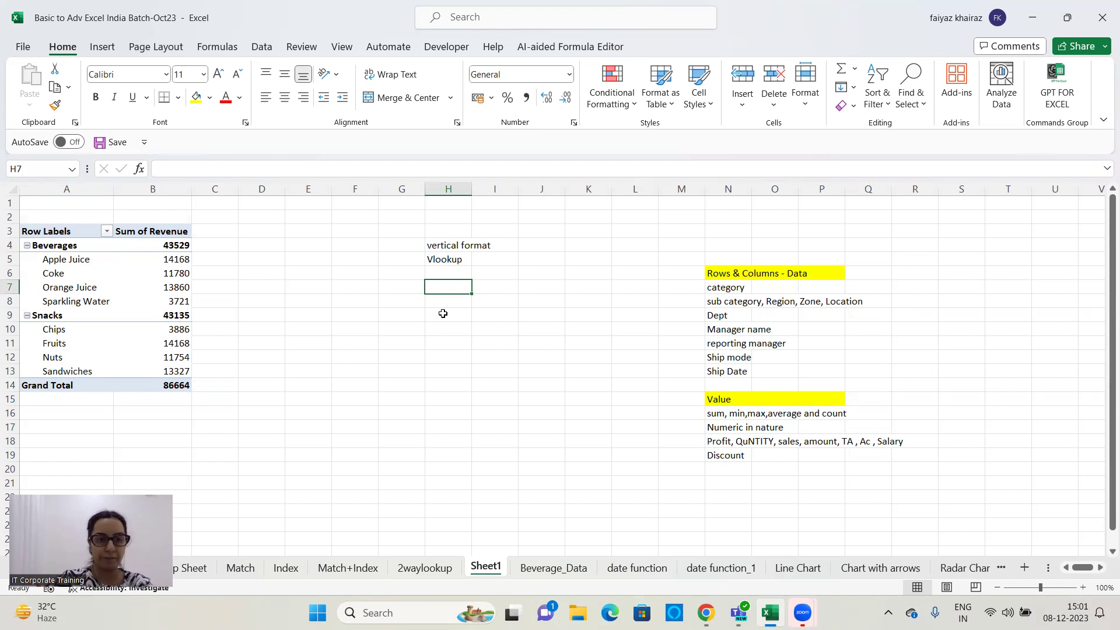
Move the Product field to Columns, accepting replacement of the overlapped sheet data, and return it to Rows beneath Product Main Category.
click(158, 300)
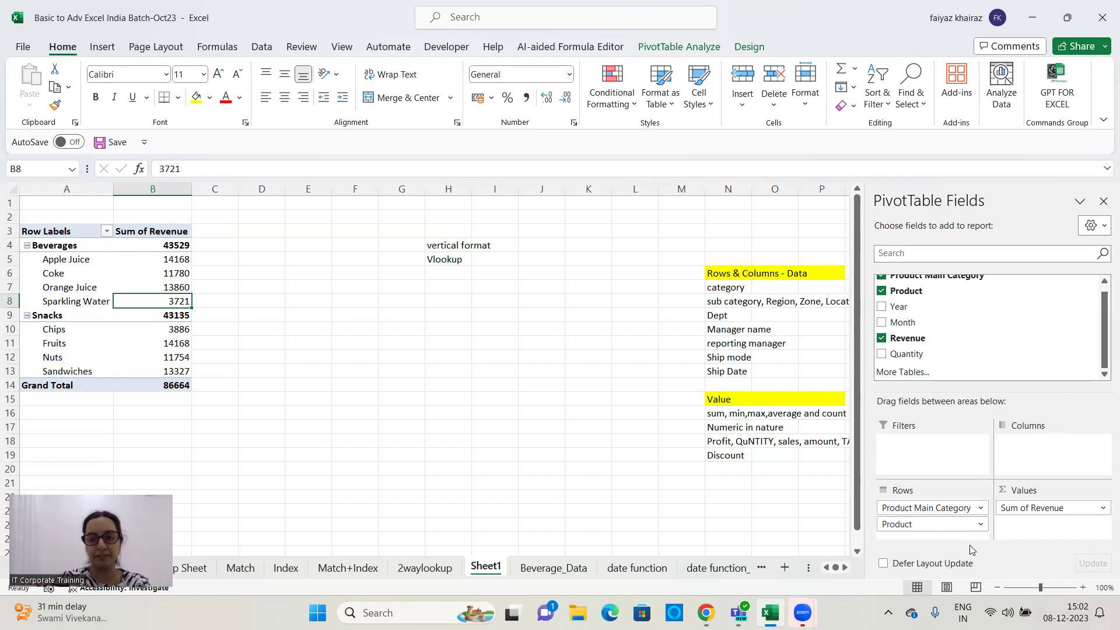
drag(970, 549, 1061, 458)
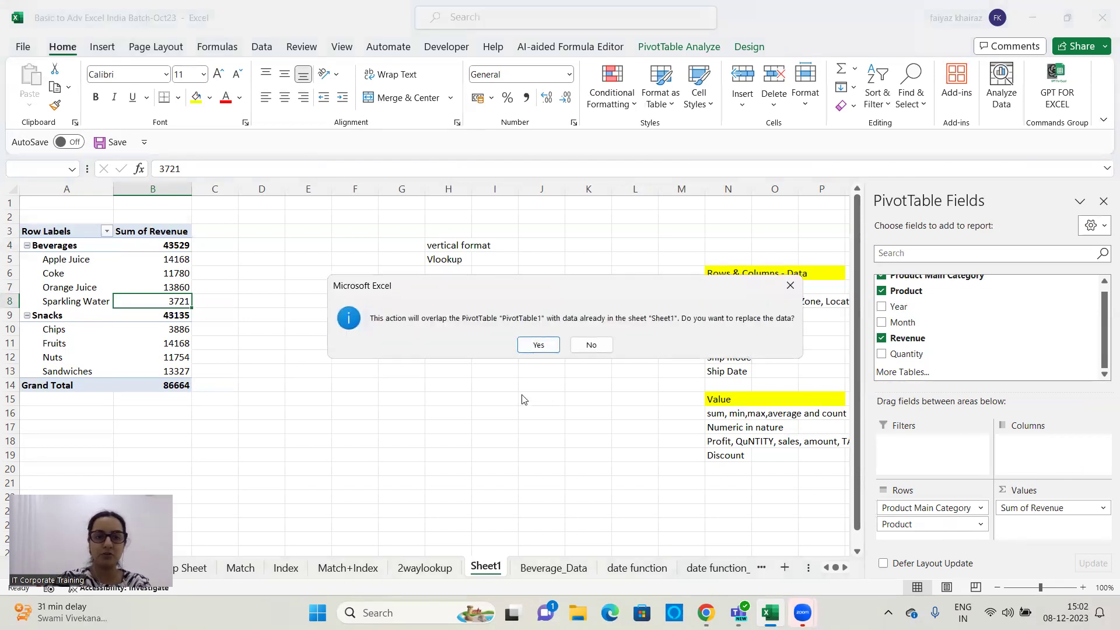
click(538, 345)
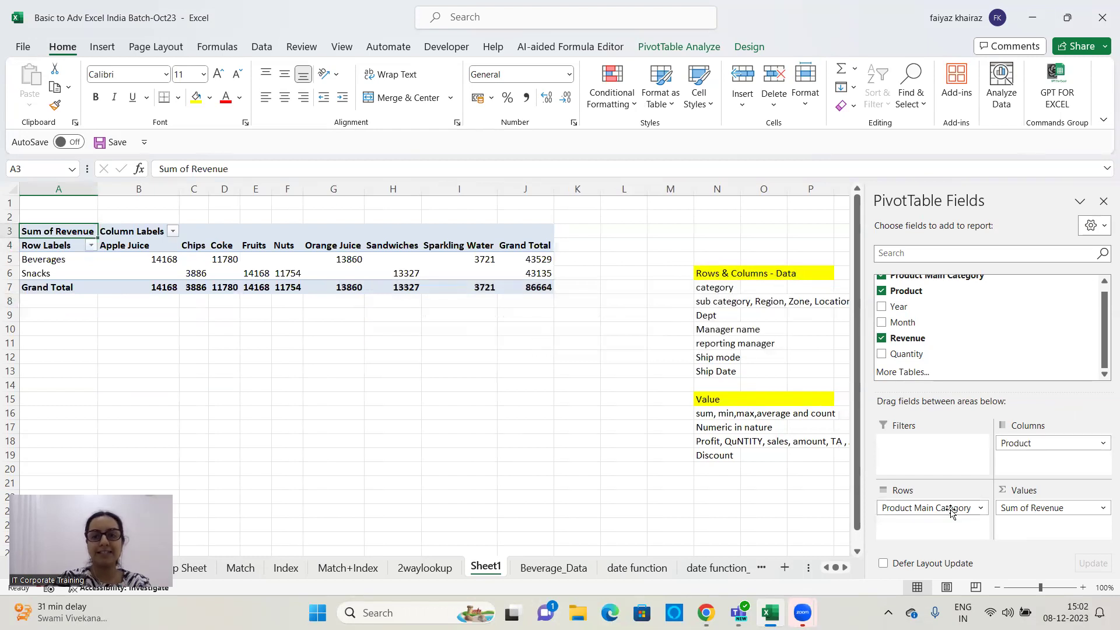
drag(1029, 443, 939, 518)
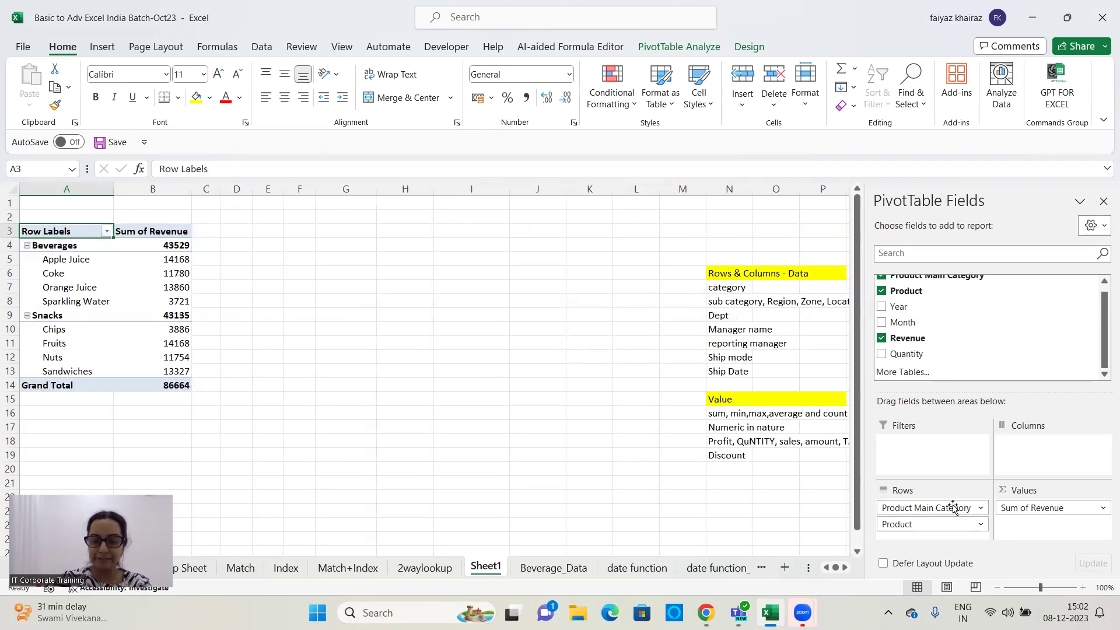
Move the Product Main Category field to Columns and return it to Rows above Product.
drag(953, 508, 1016, 472)
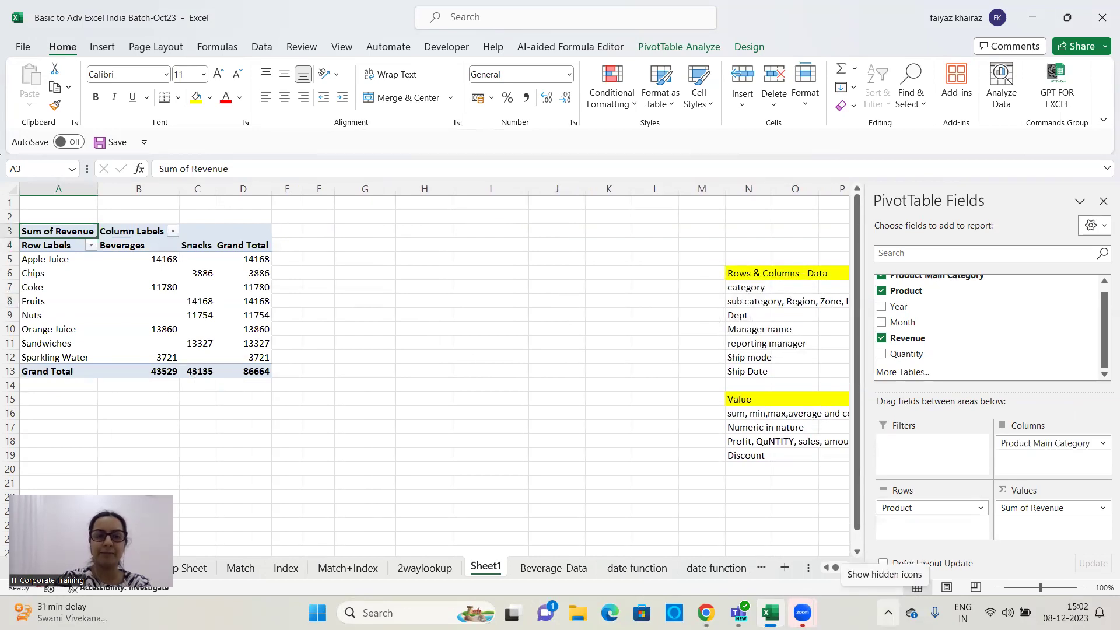
drag(1030, 445, 939, 506)
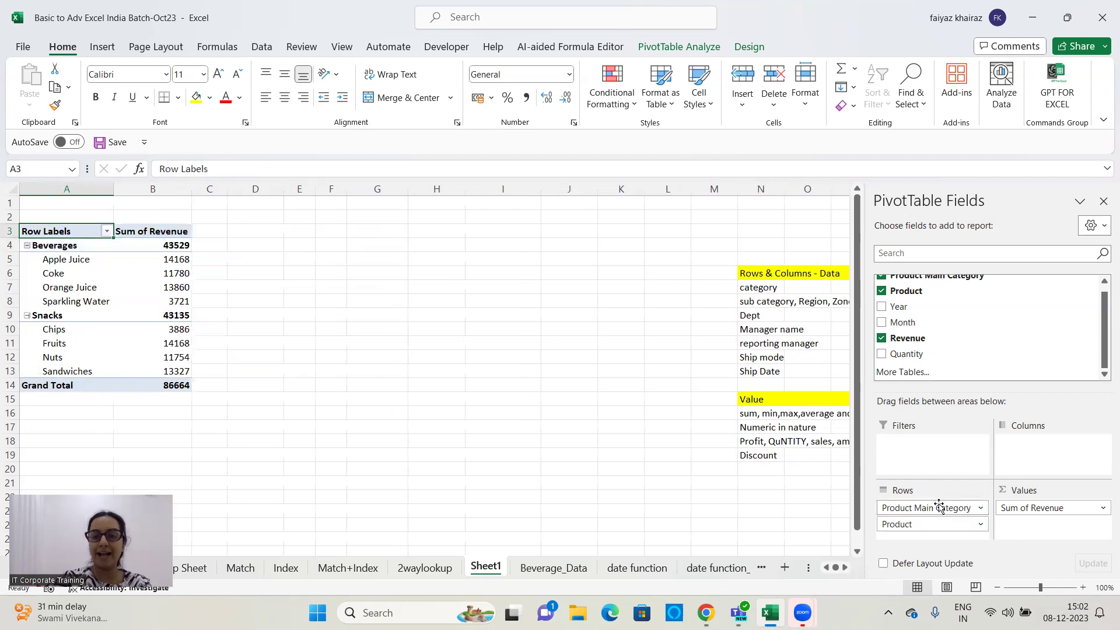
scroll(905, 315, up, 1)
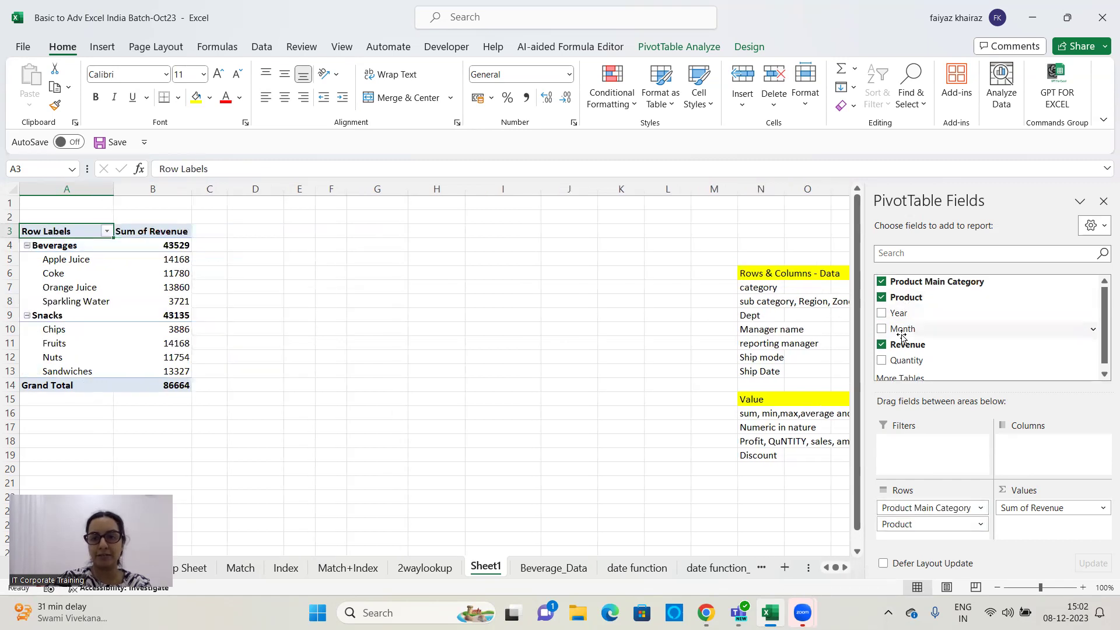
scroll(905, 333, down, 1)
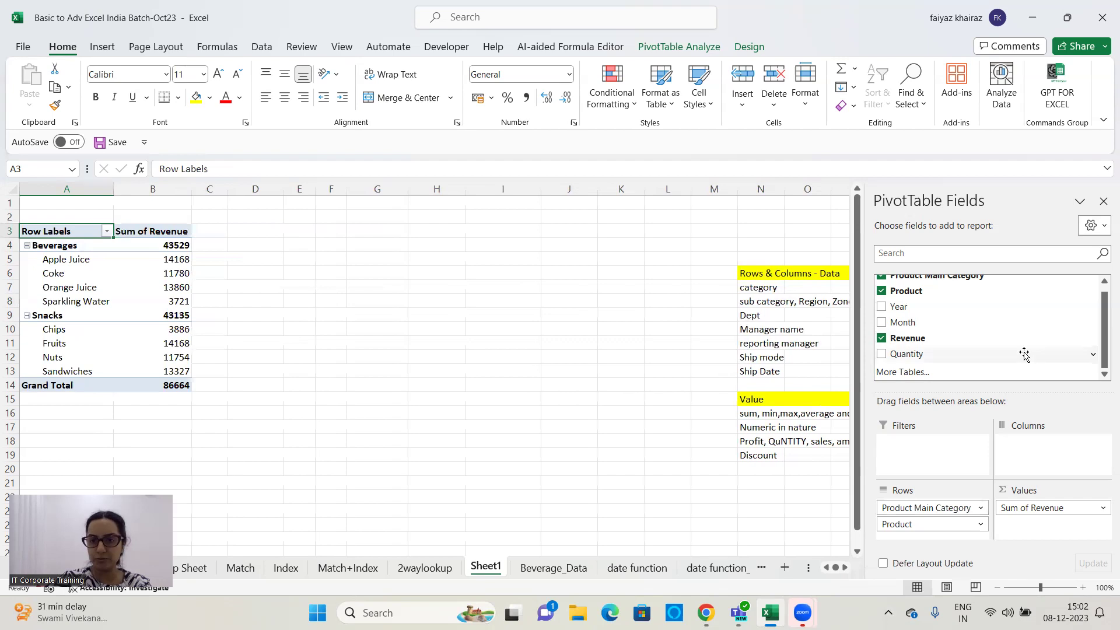
Add the Year field to Columns and widen the year and grand total columns of the PivotTable.
drag(903, 308, 1037, 463)
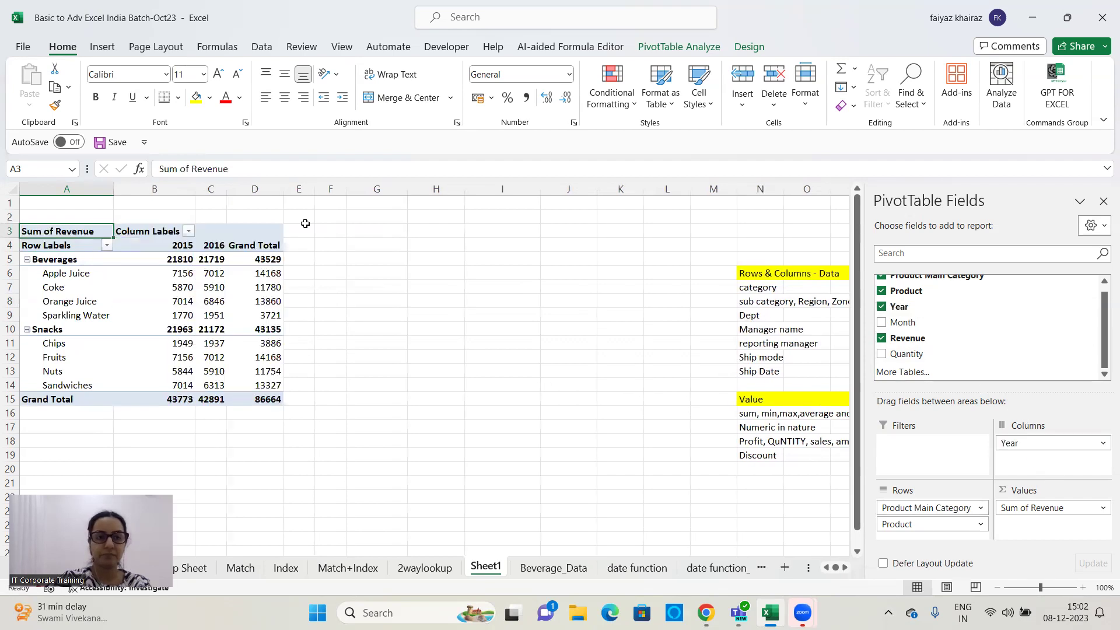
drag(196, 189, 357, 190)
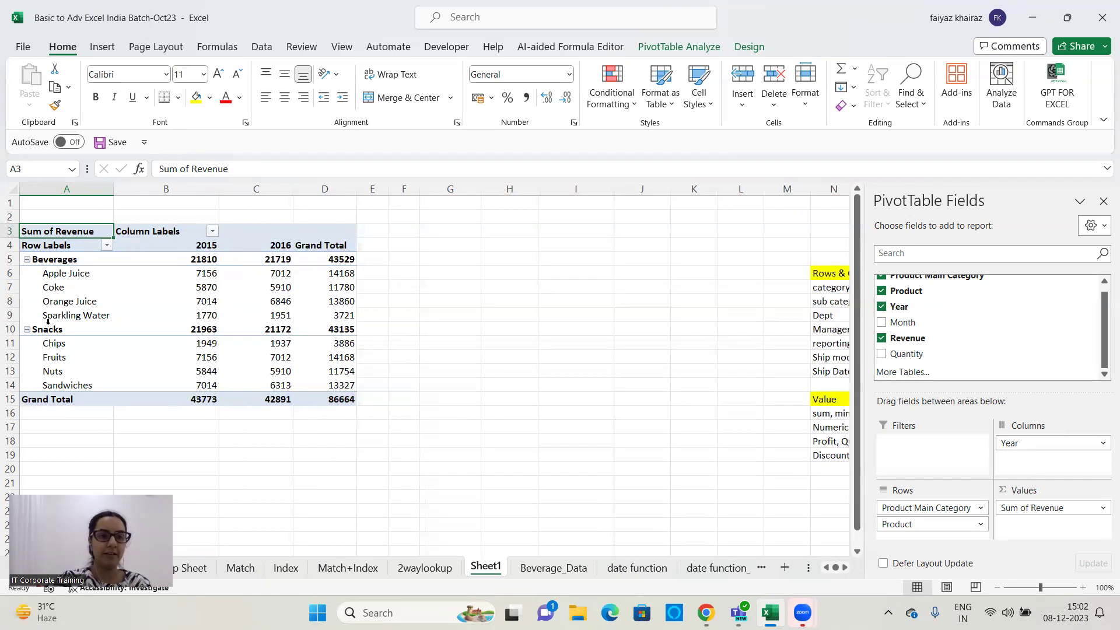
Filter the Product row labels to exclude Chips, Orange Juice and Sparkling Water.
click(106, 246)
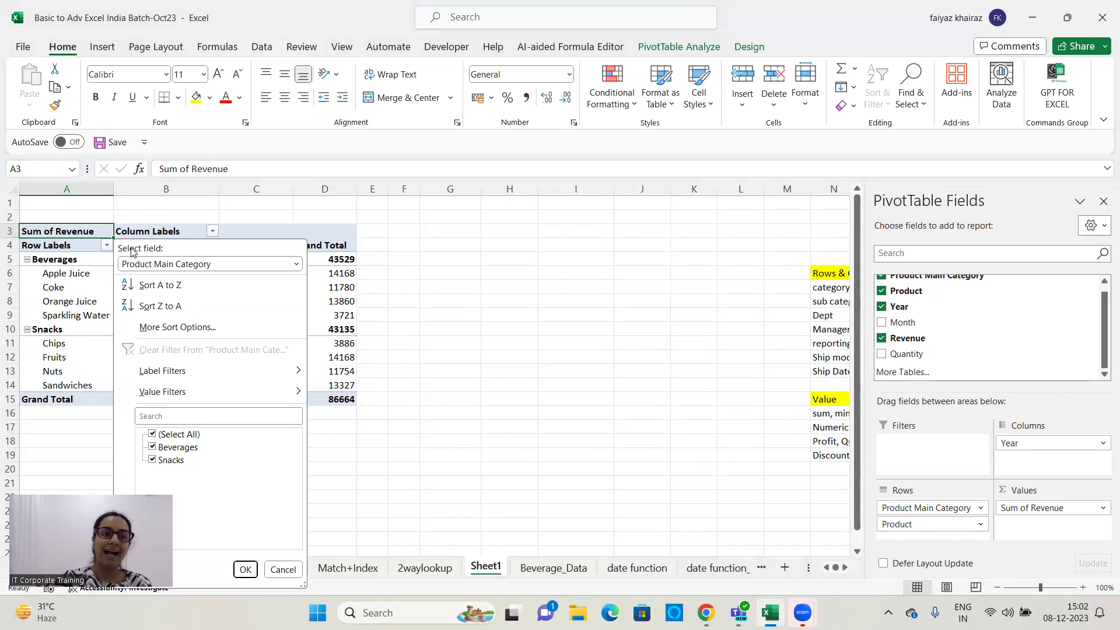
click(297, 265)
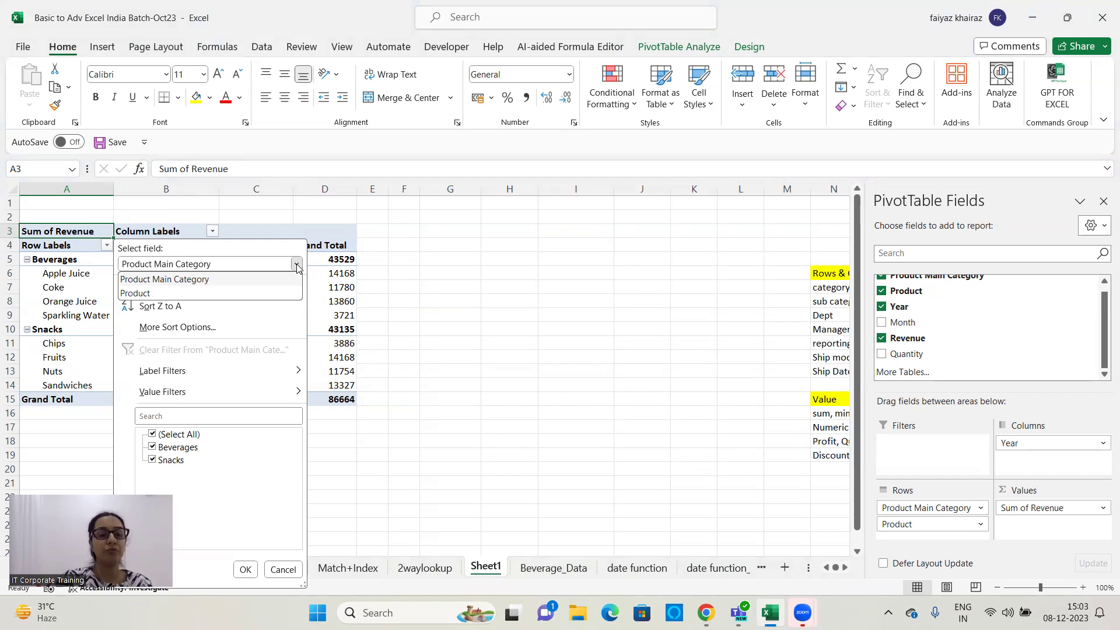
click(145, 294)
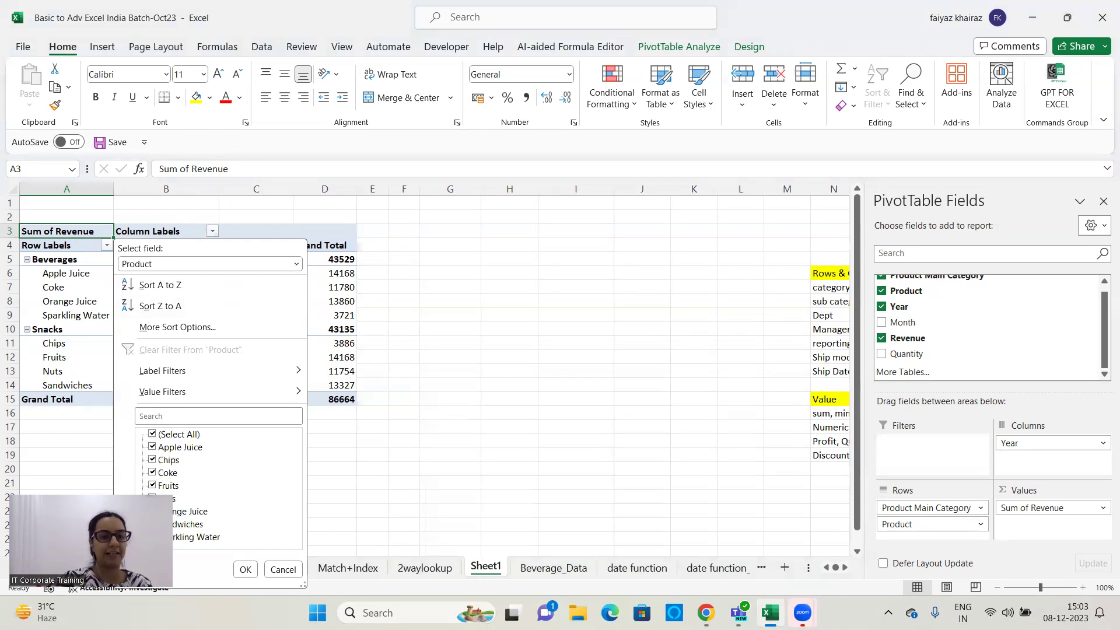
click(153, 460)
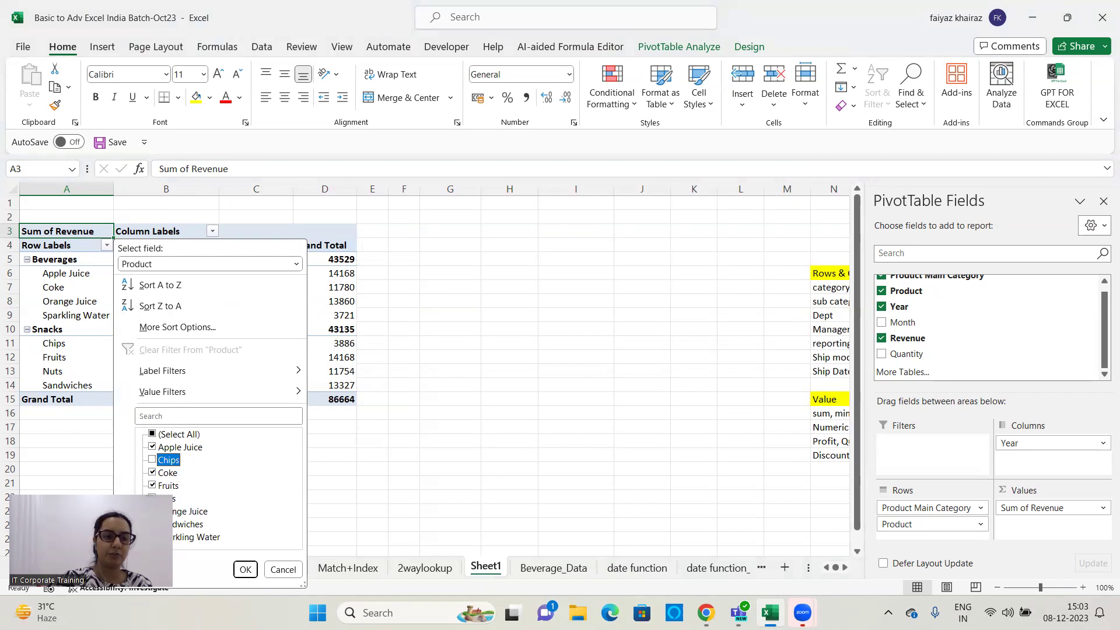
click(152, 511)
click(153, 537)
click(245, 570)
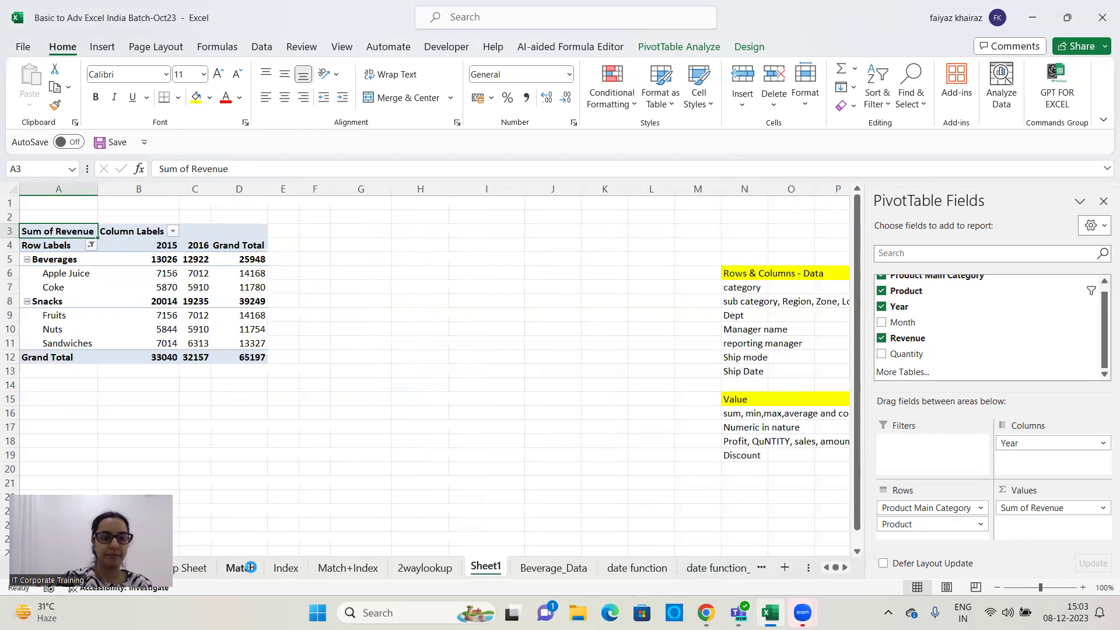
Clear the filter from the Product field in the row labels.
click(91, 246)
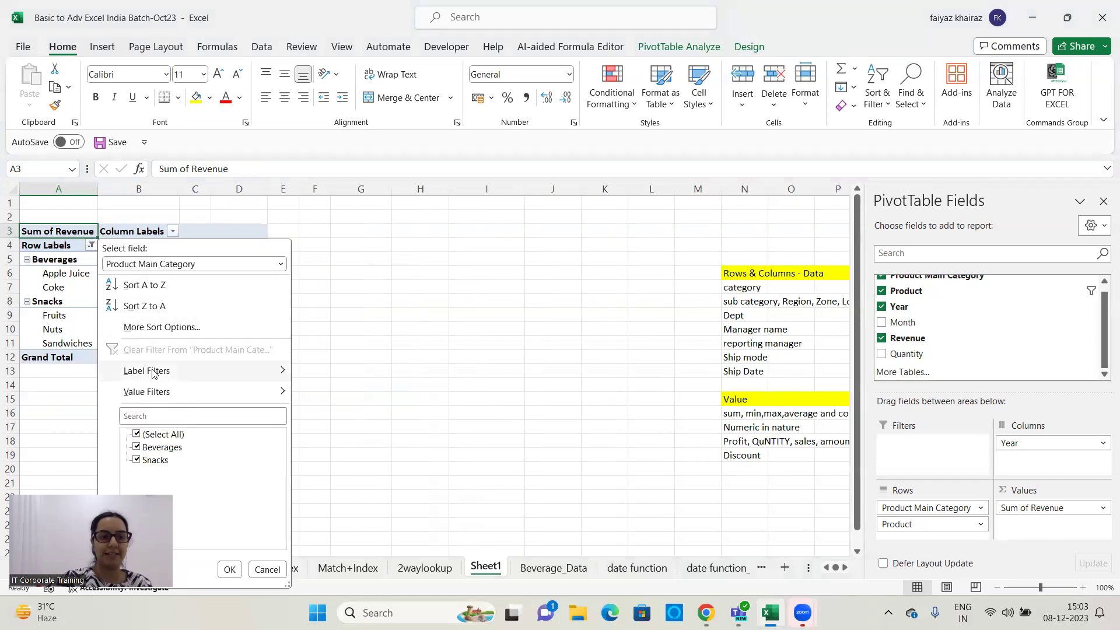
click(169, 265)
click(167, 293)
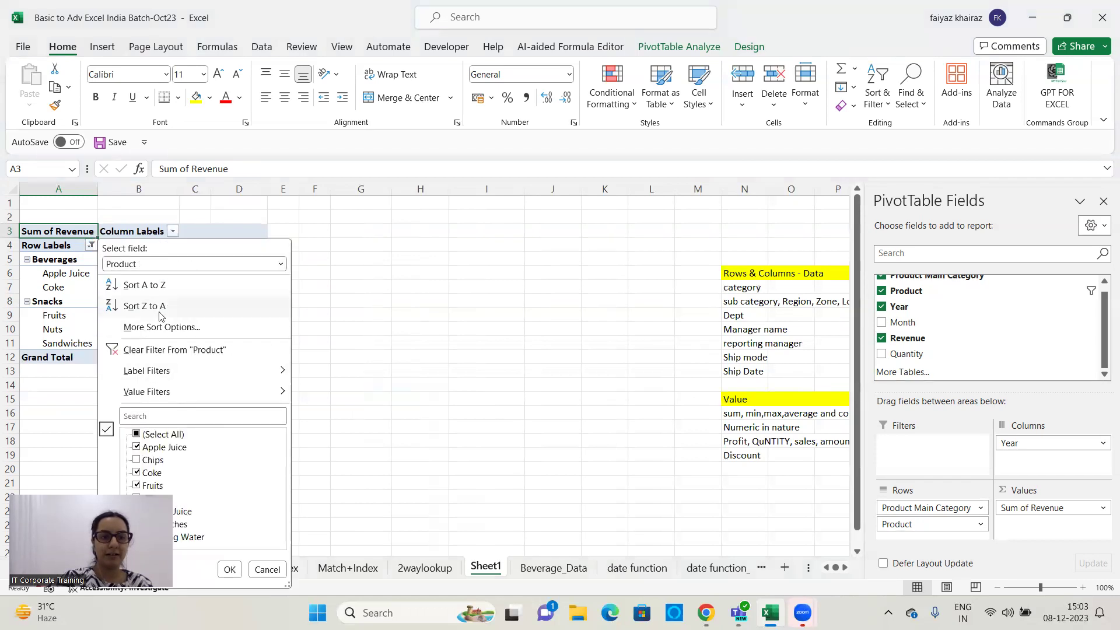
click(161, 352)
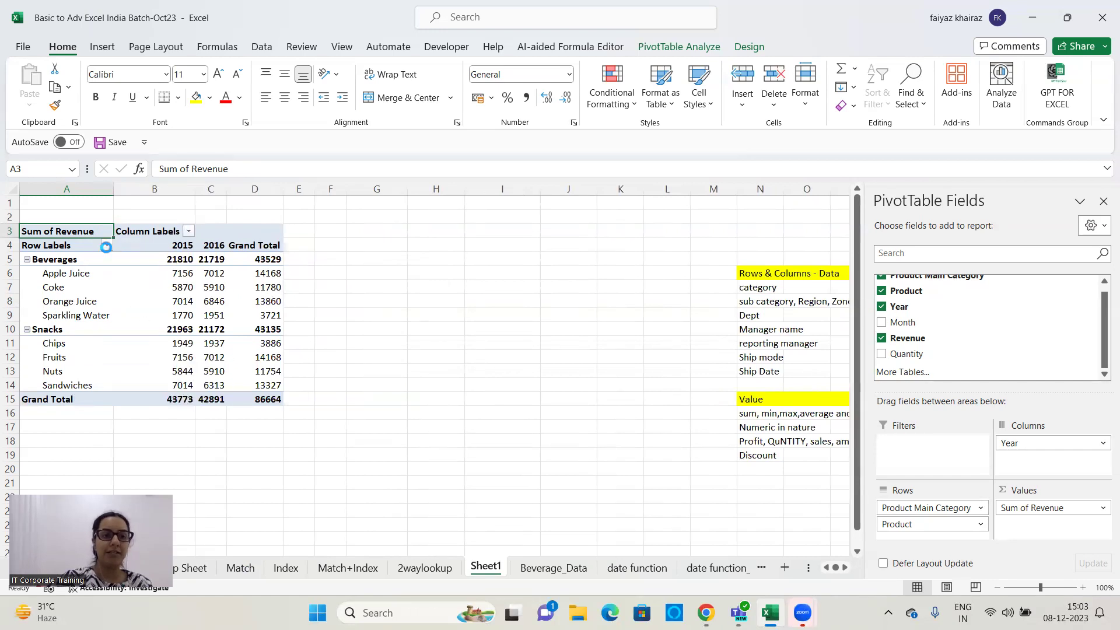
Examine the filter options of the row labels and the Year column labels without changing any selection.
click(107, 245)
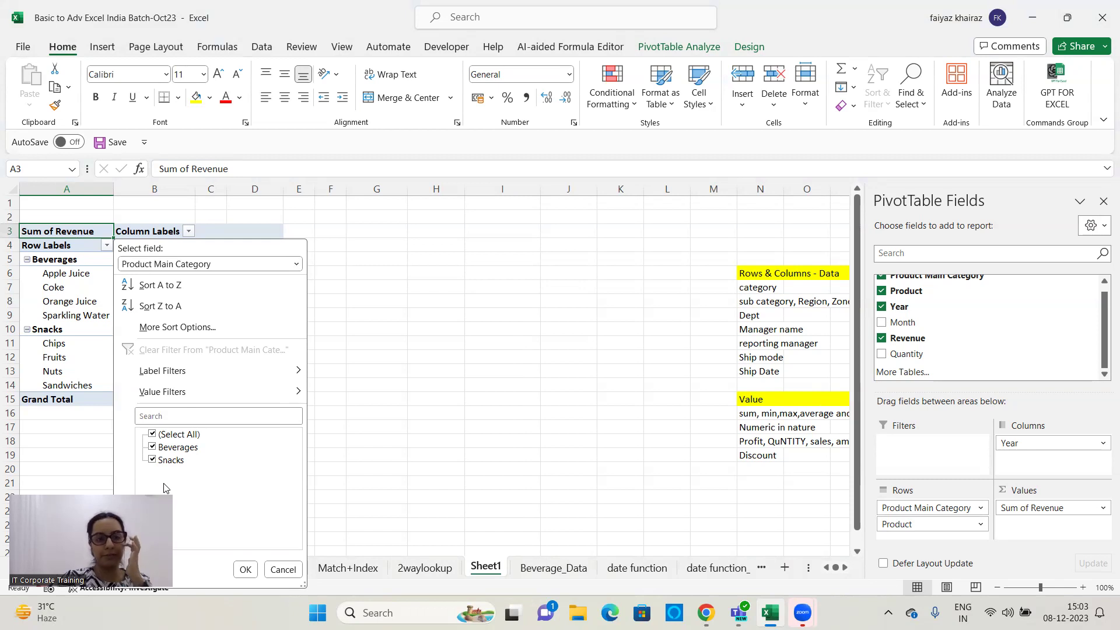
click(245, 570)
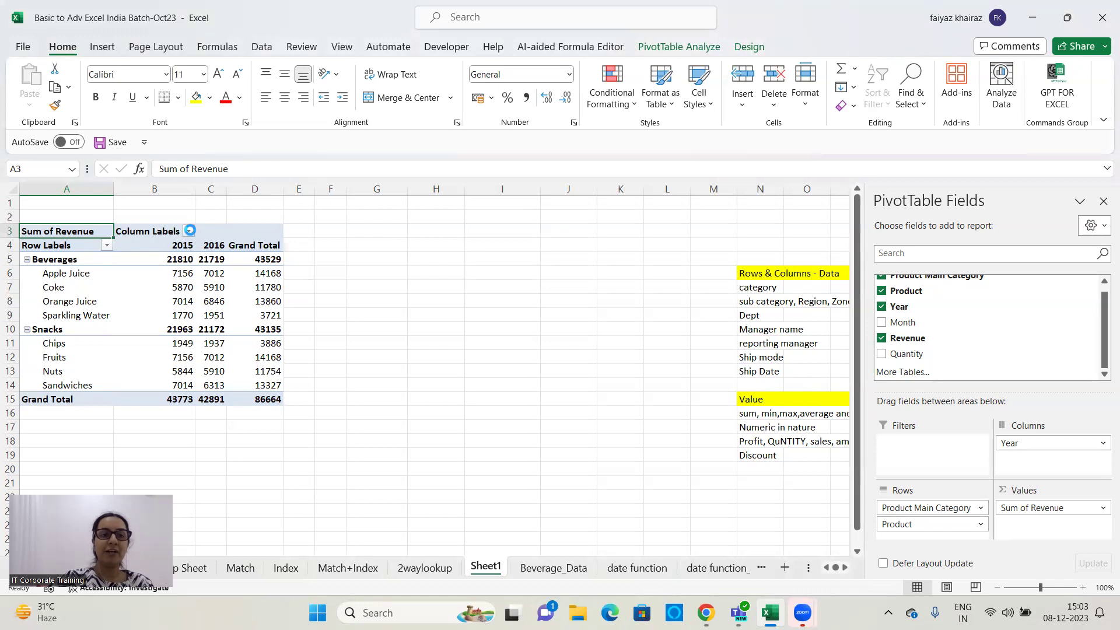
click(189, 232)
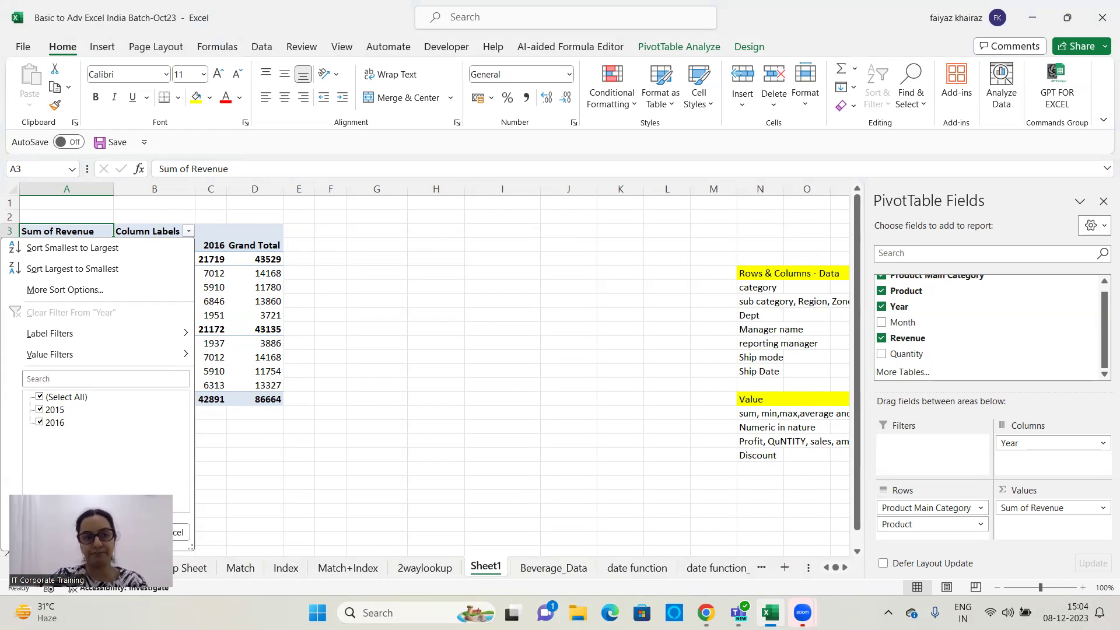
click(467, 417)
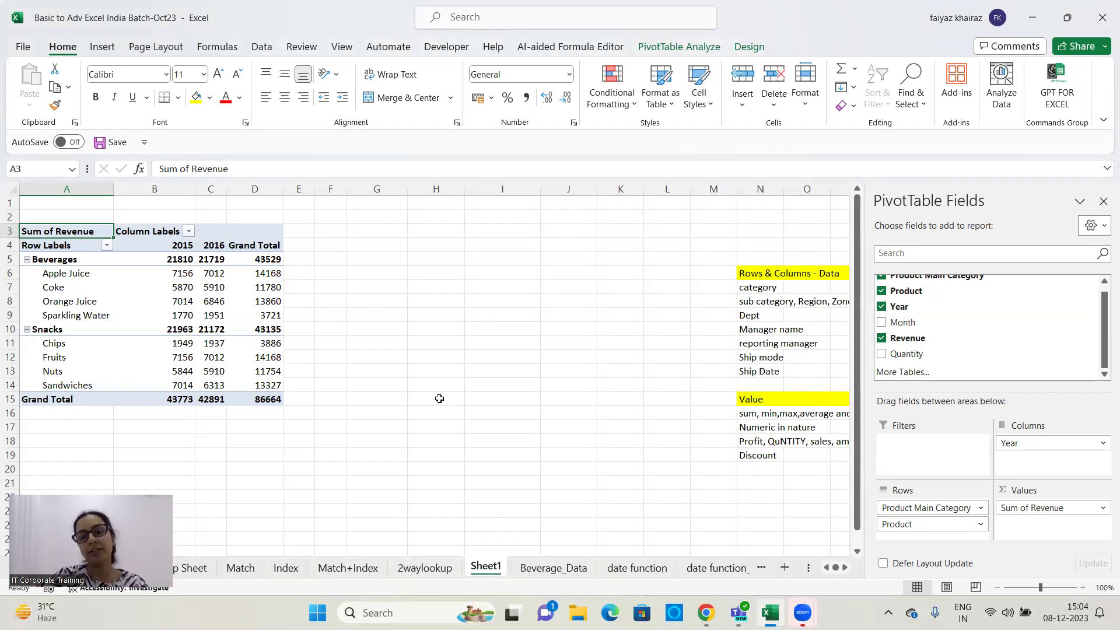
click(106, 245)
click(186, 230)
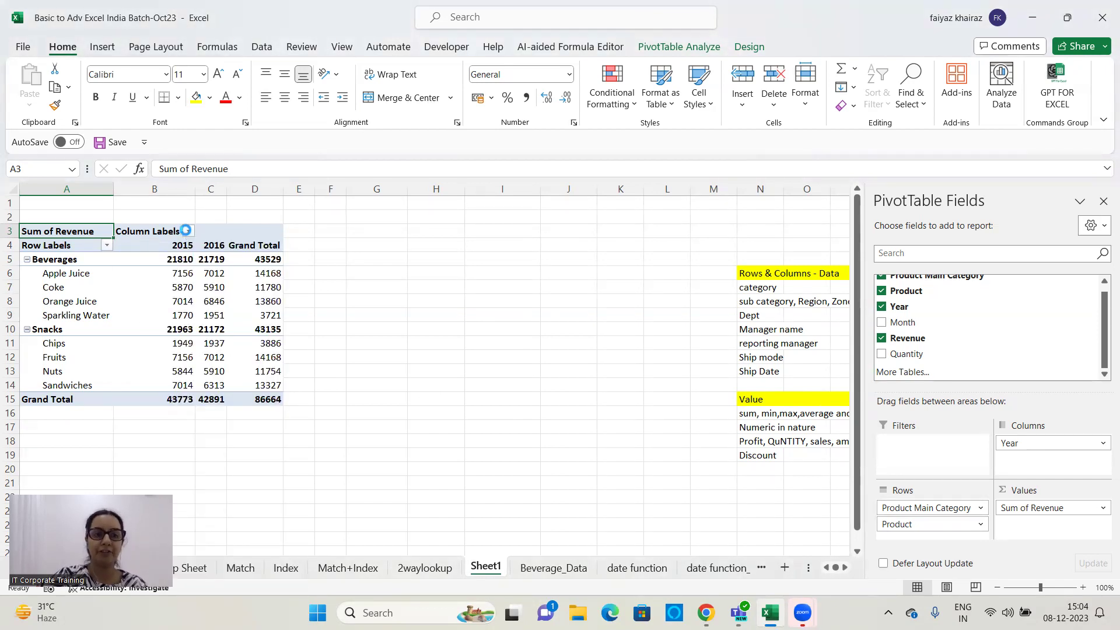
click(353, 251)
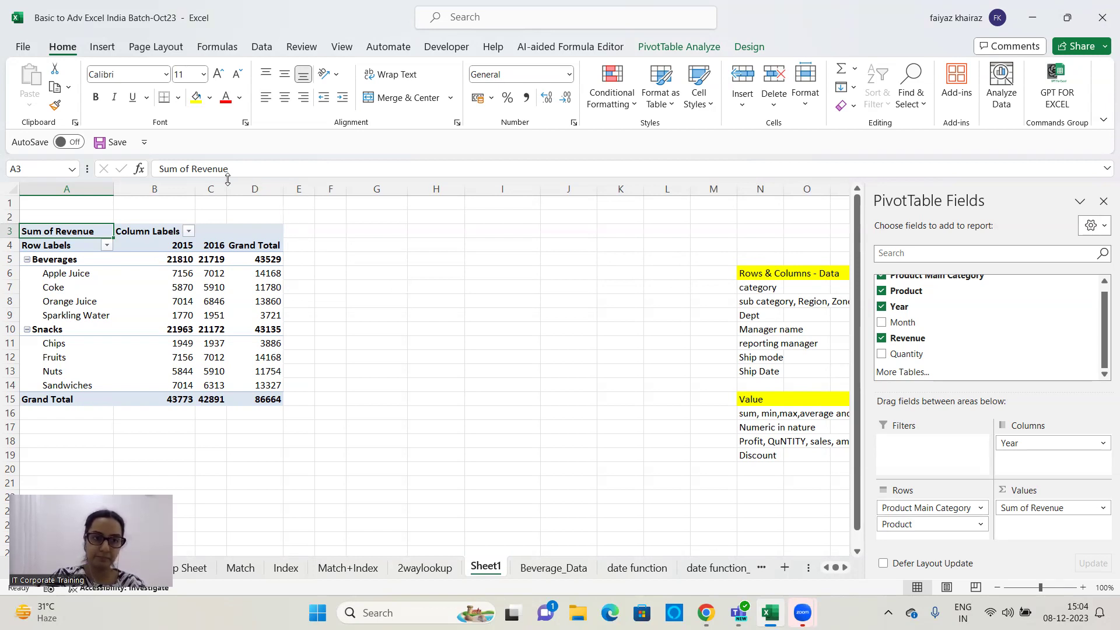
Widen the PivotTable's value columns and add the Month field to Filters.
drag(229, 189, 201, 189)
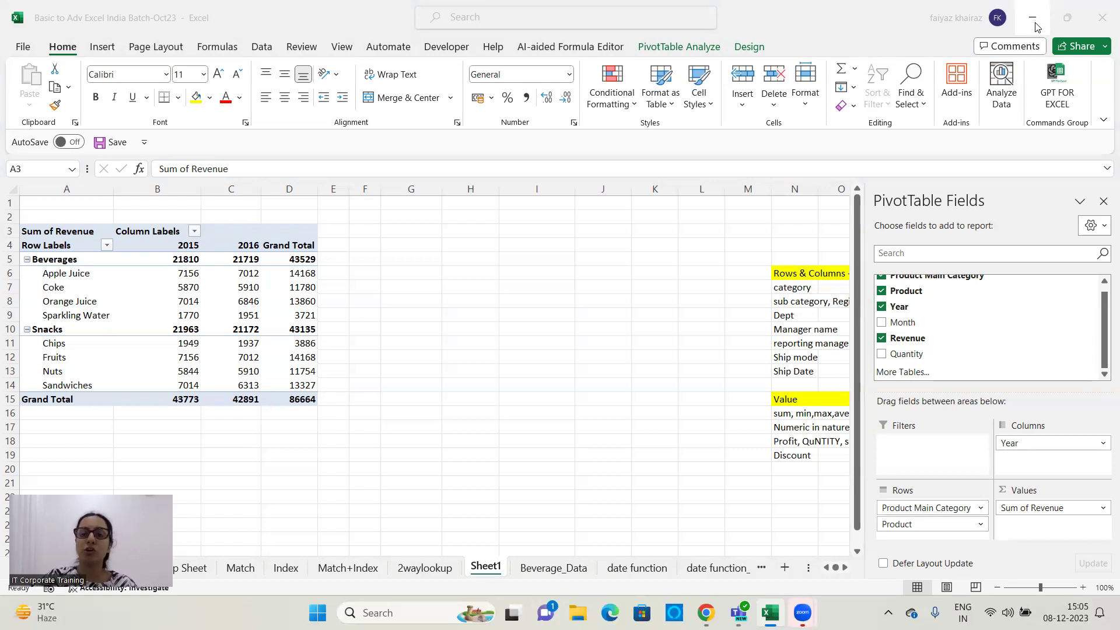
click(891, 322)
drag(894, 322, 932, 463)
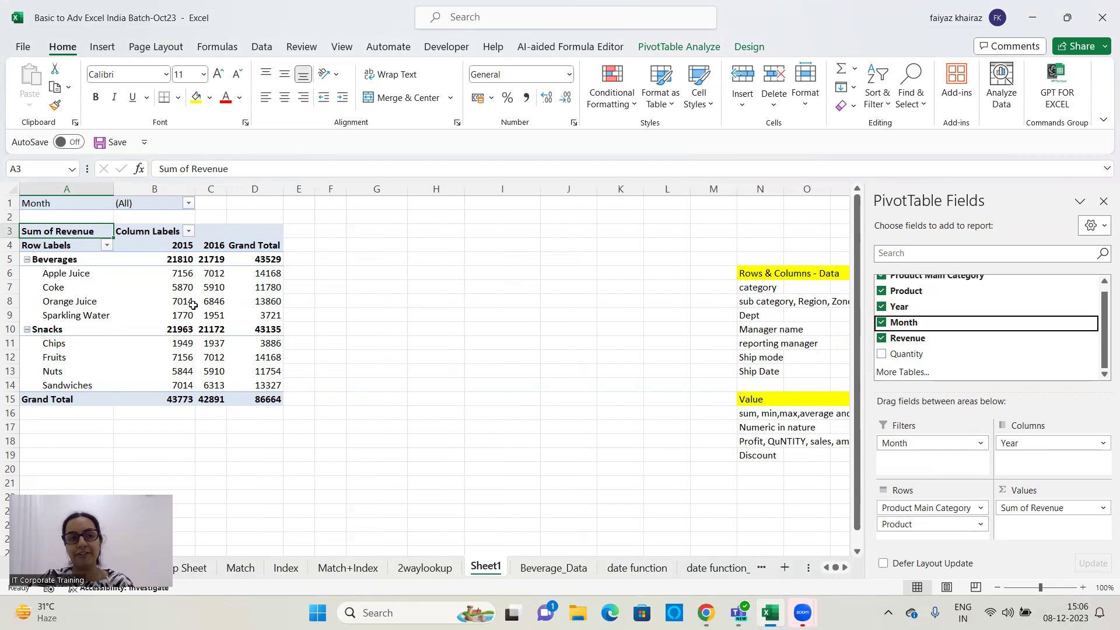
click(107, 246)
key(Escape)
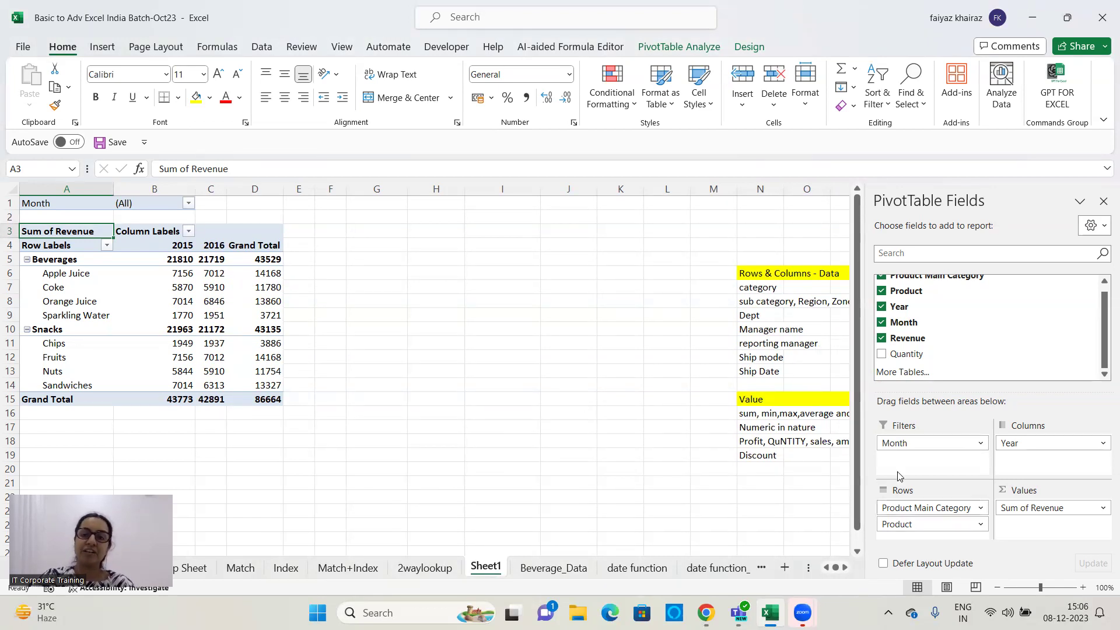
Filter the report by Month to Jan, and switch the month filter to Feb.
click(187, 202)
scroll(180, 277, down, 2)
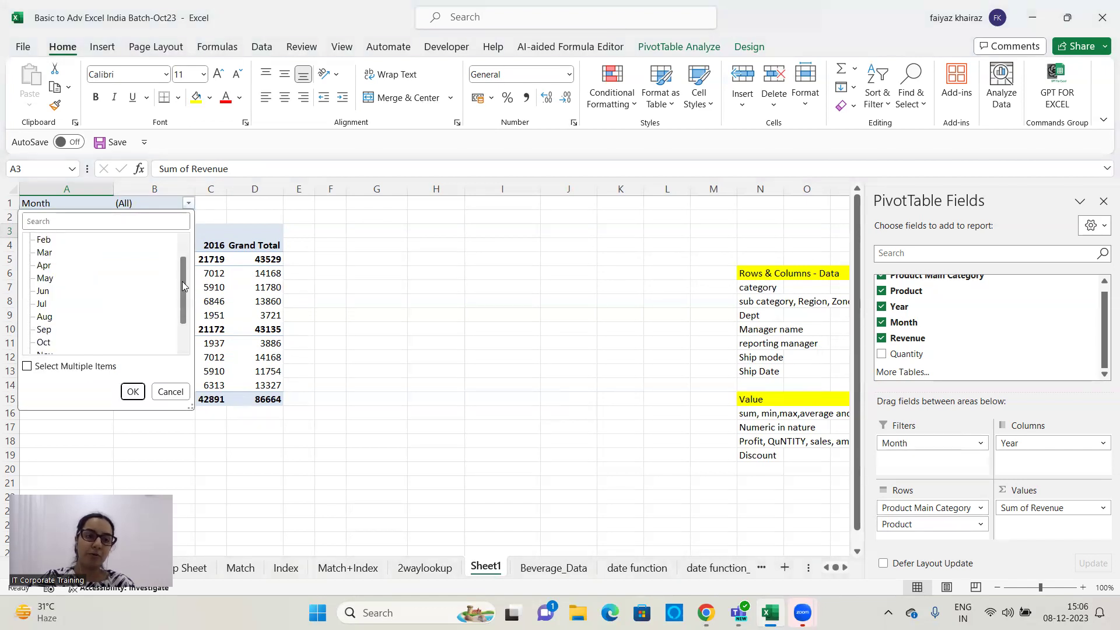
scroll(183, 276, up, 2)
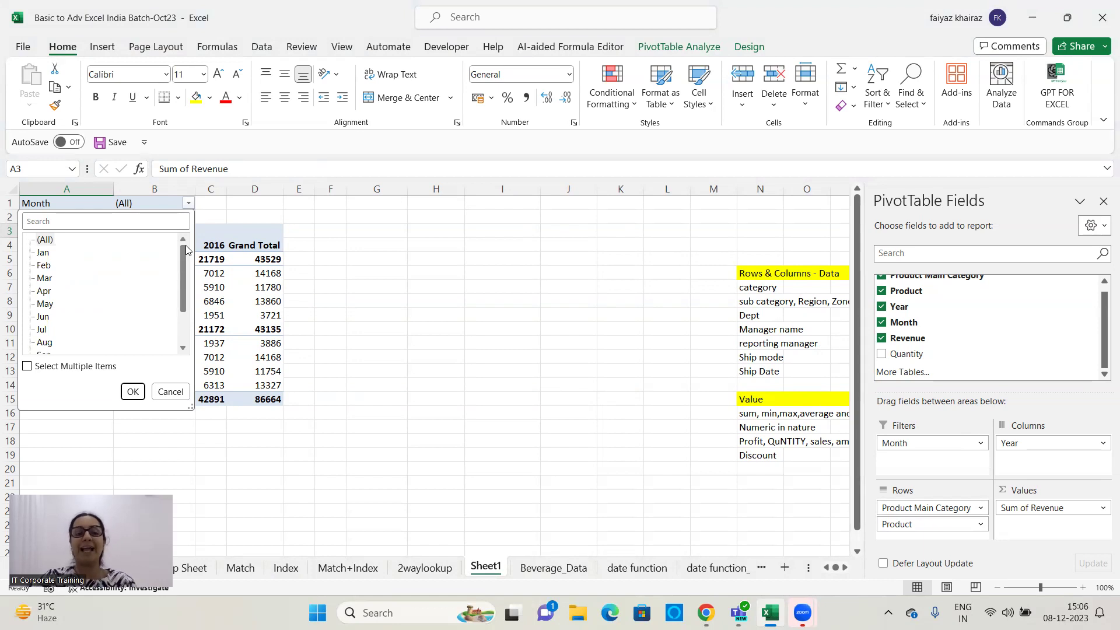
click(45, 254)
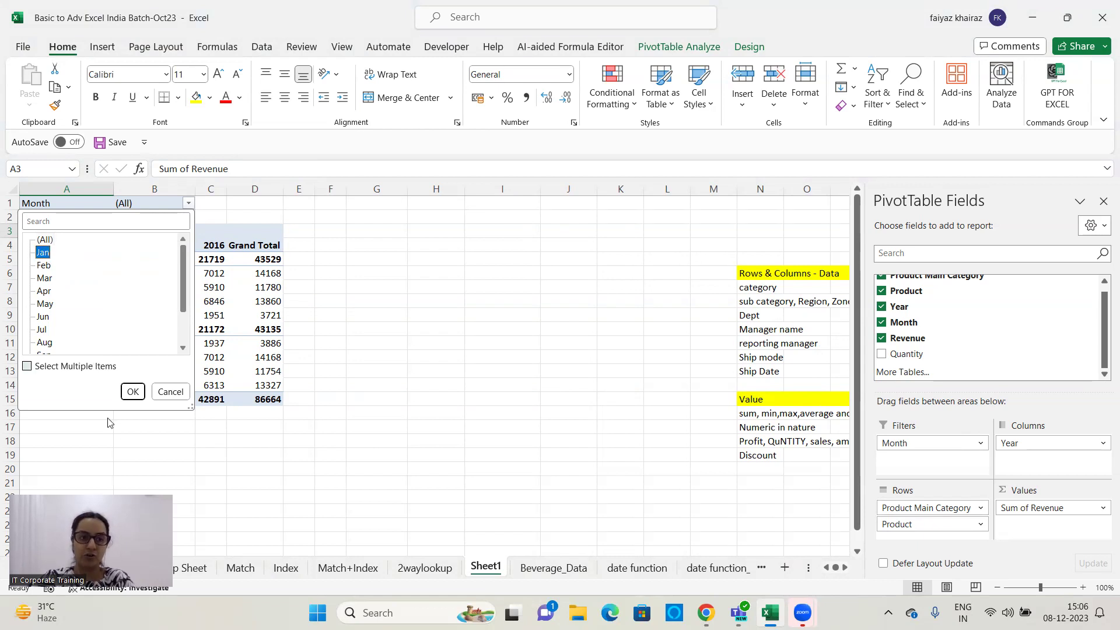
click(132, 392)
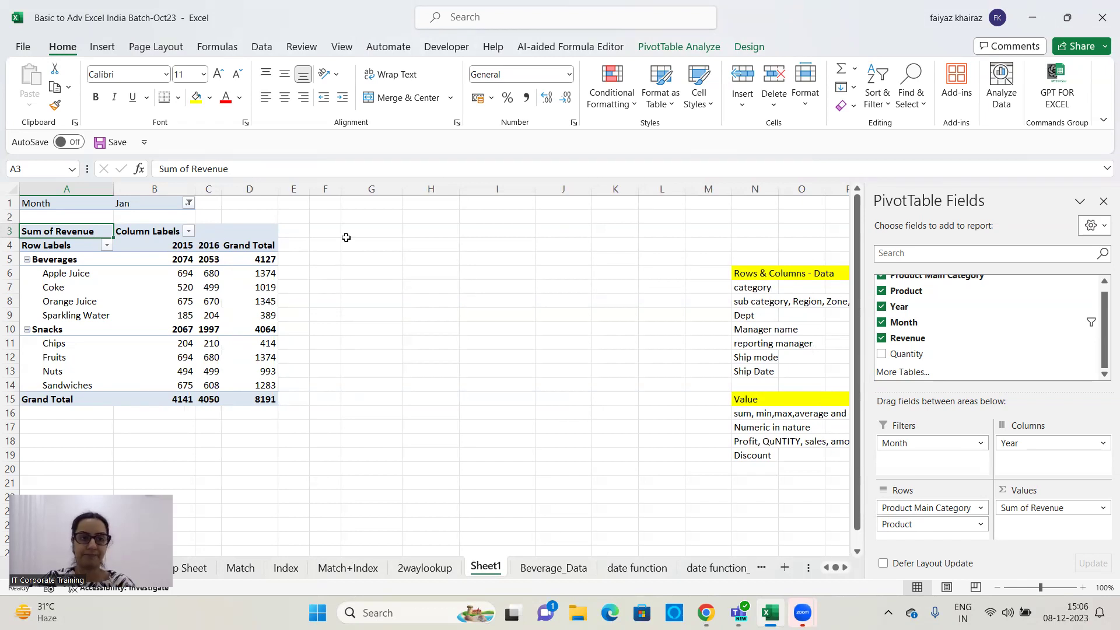
click(189, 203)
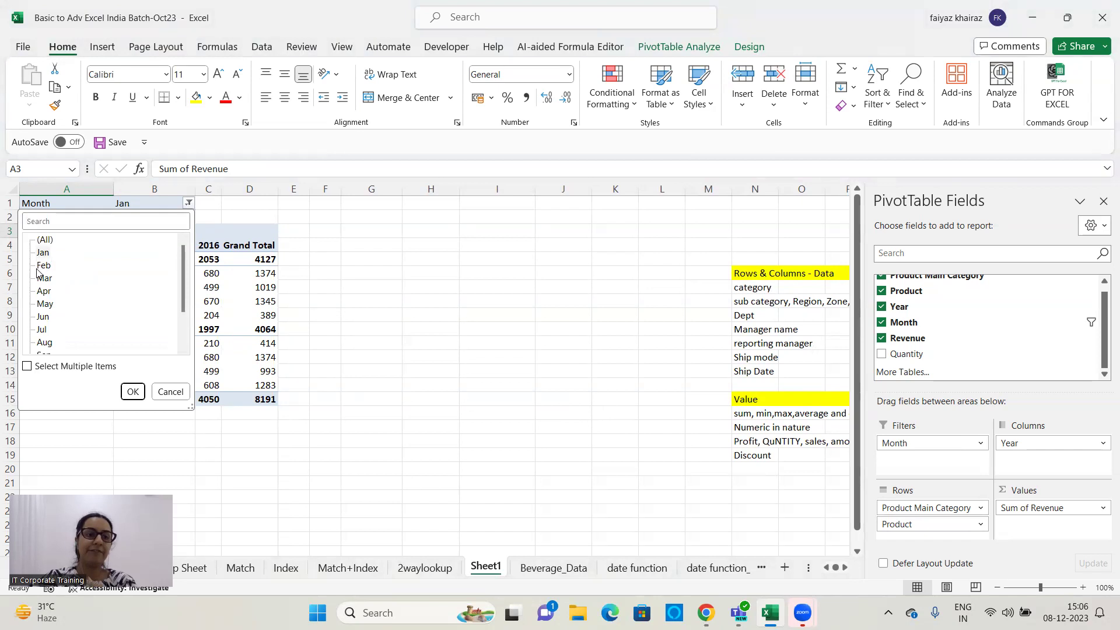
click(133, 392)
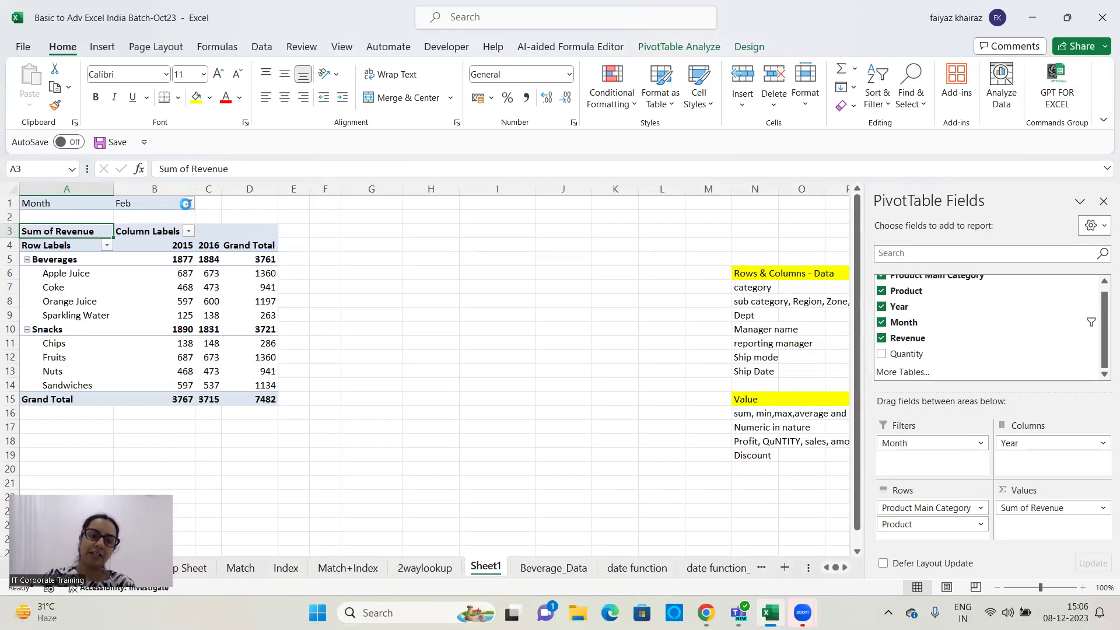
Allow multiple selections in the Month filter and include Jan, Mar and Apr along with Feb.
click(188, 204)
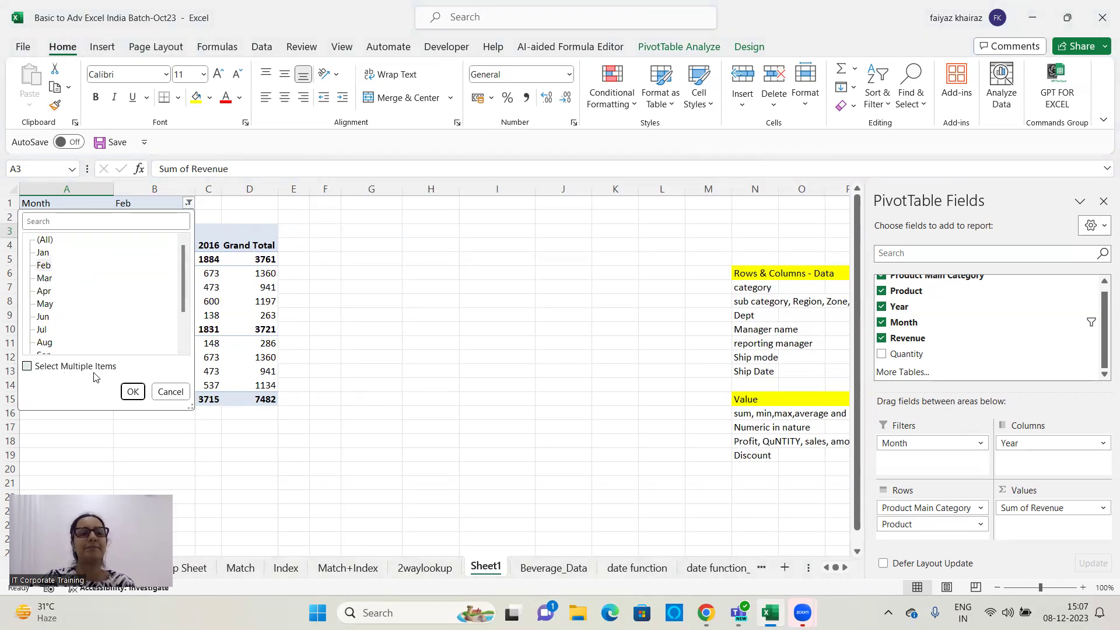
click(27, 367)
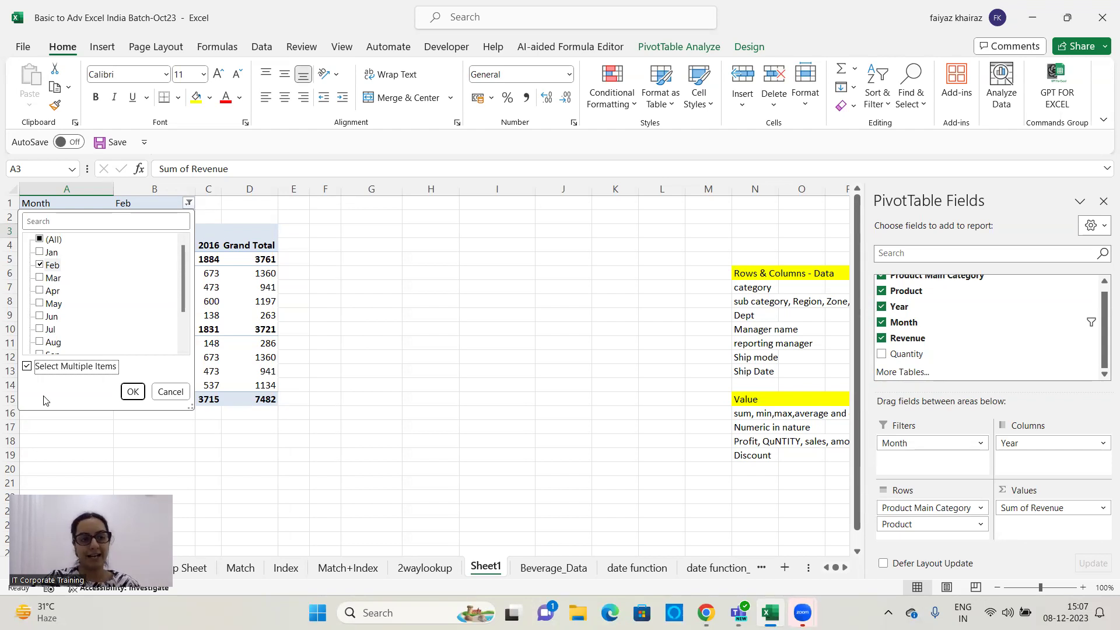
click(40, 252)
click(40, 278)
click(40, 291)
click(133, 392)
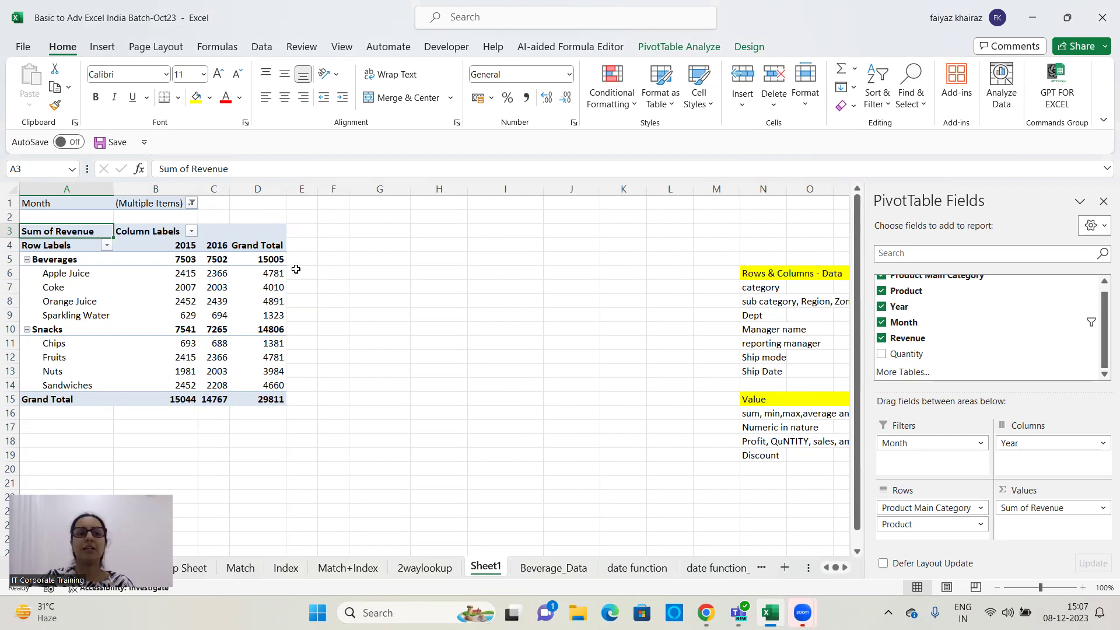
Review the months selected in the Month report filter and close its list unchanged.
click(192, 203)
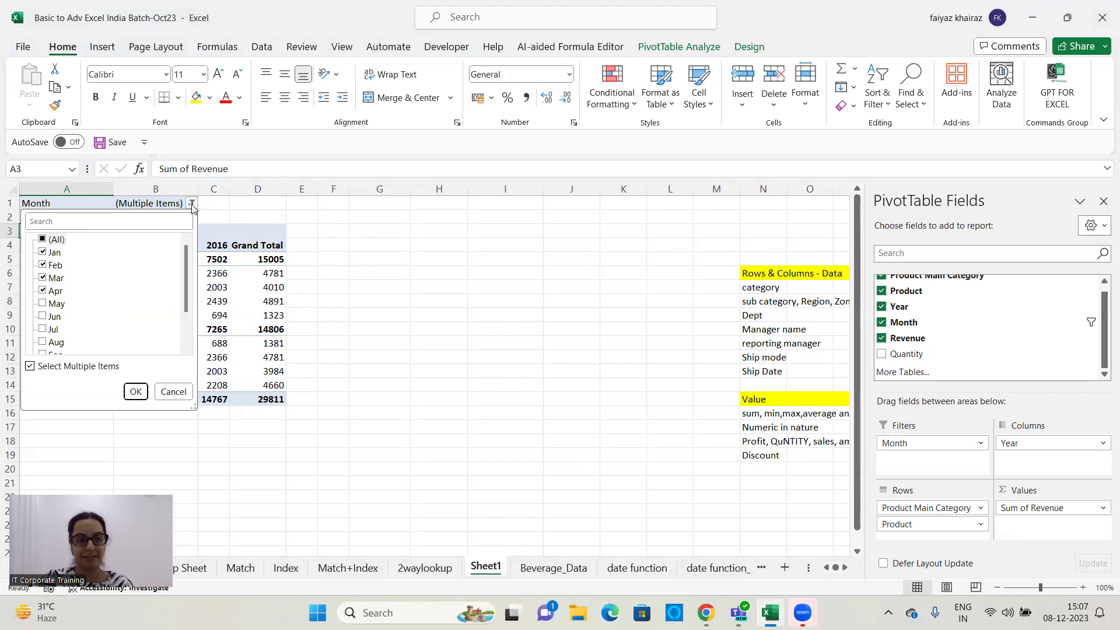
click(192, 204)
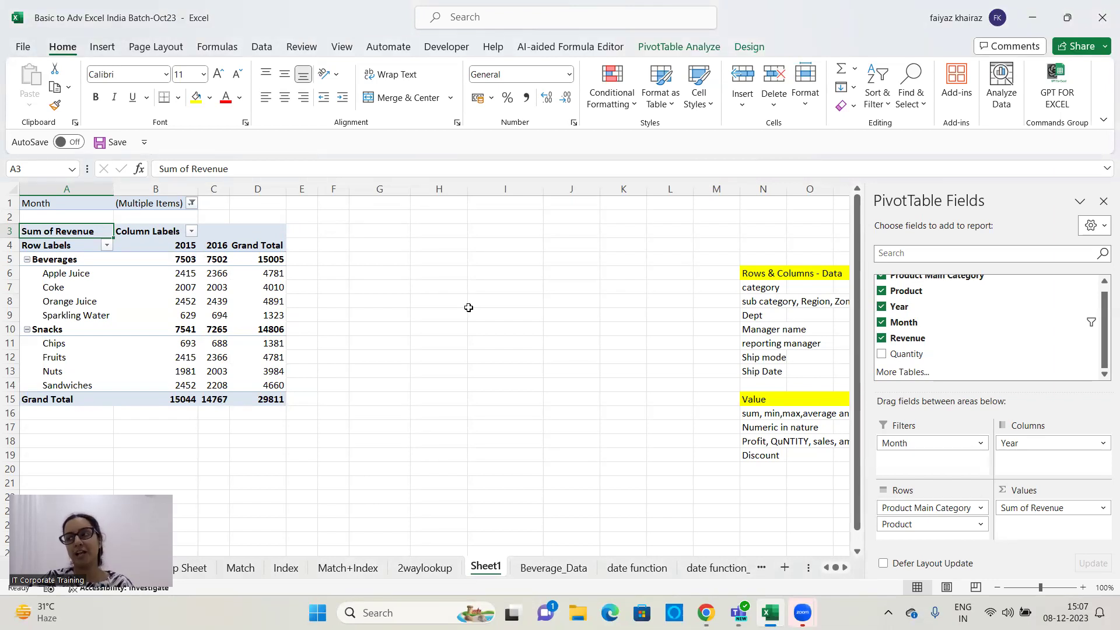
click(192, 203)
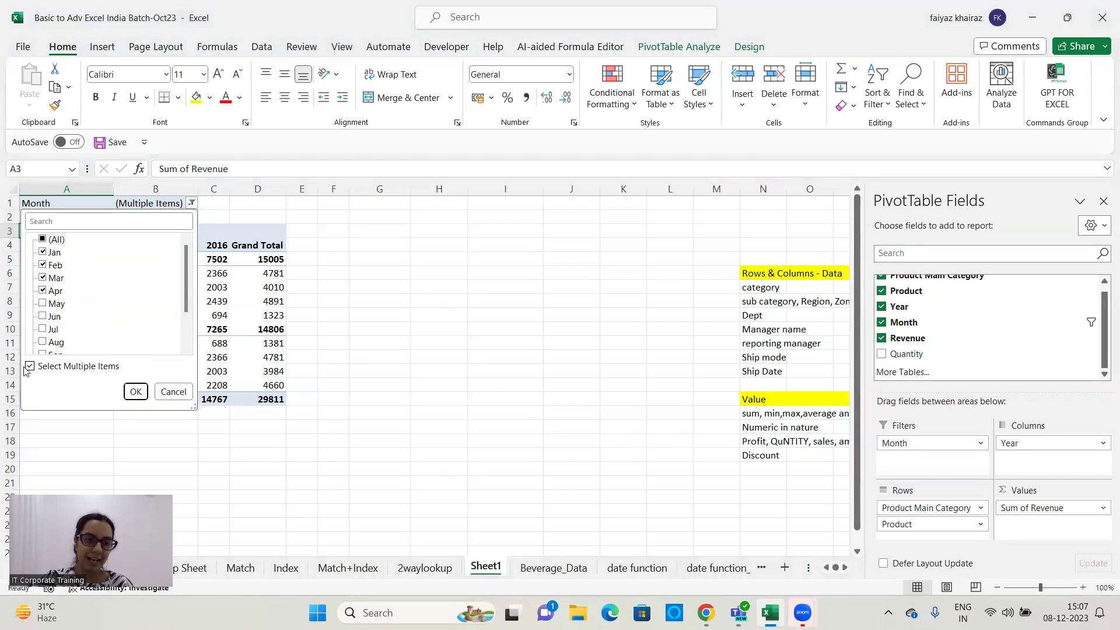
click(565, 284)
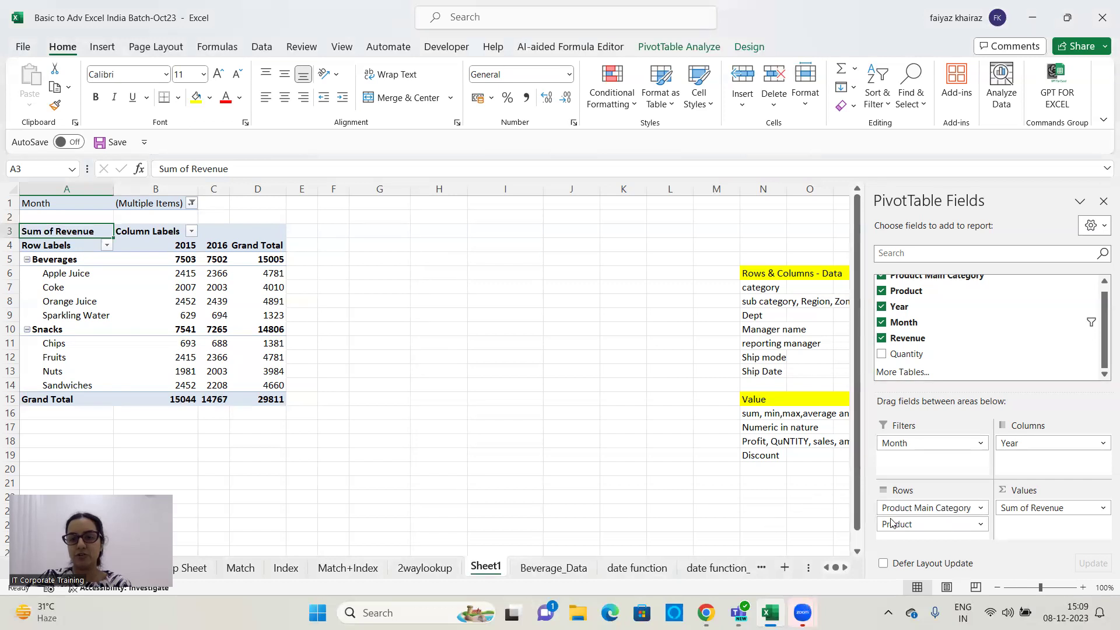
Remove all fields from the Rows, Filters, Columns and Values areas to empty the PivotTable.
drag(911, 510, 715, 494)
drag(886, 444, 700, 450)
drag(1080, 445, 759, 463)
drag(1041, 503, 680, 507)
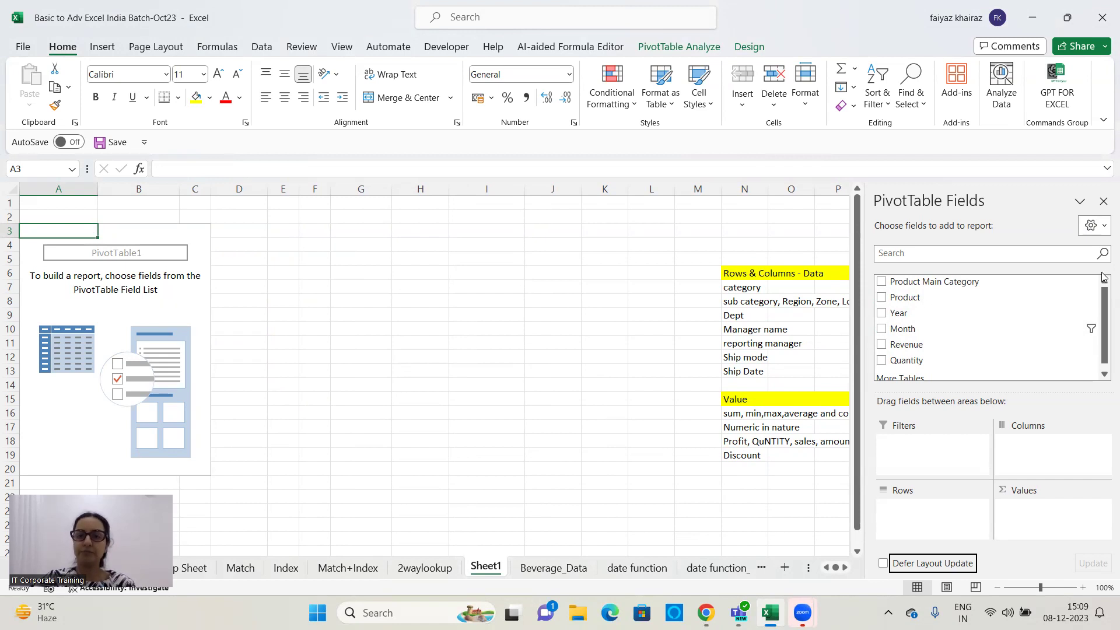
Build a report with Product in Rows and Quantity summed in Values, and select the Apple Juice row.
drag(903, 298, 918, 511)
drag(915, 363, 1045, 529)
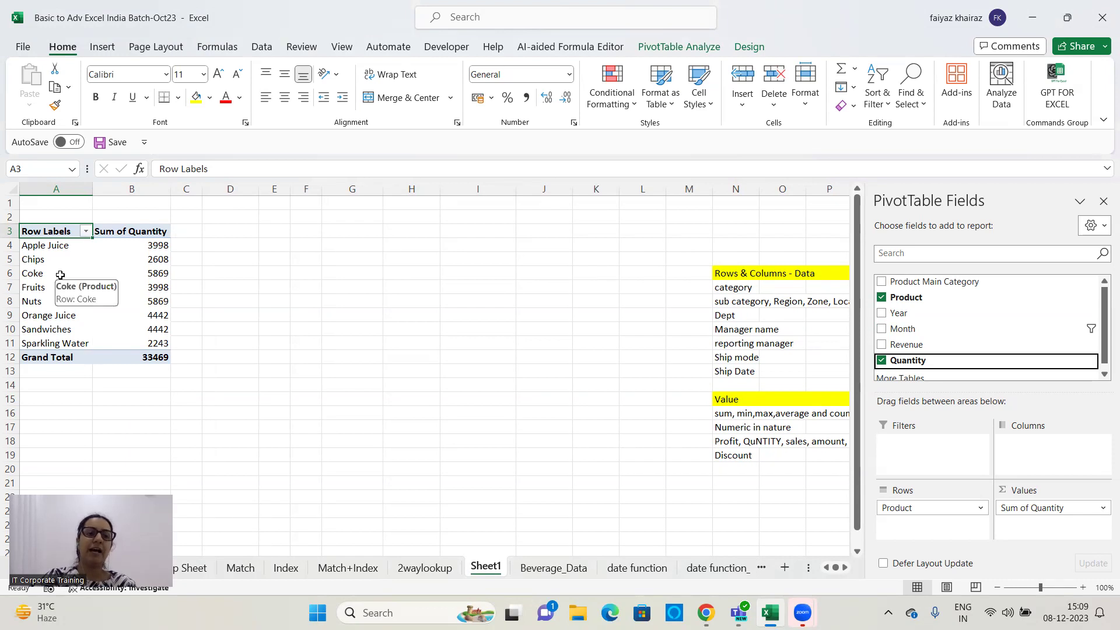
click(39, 246)
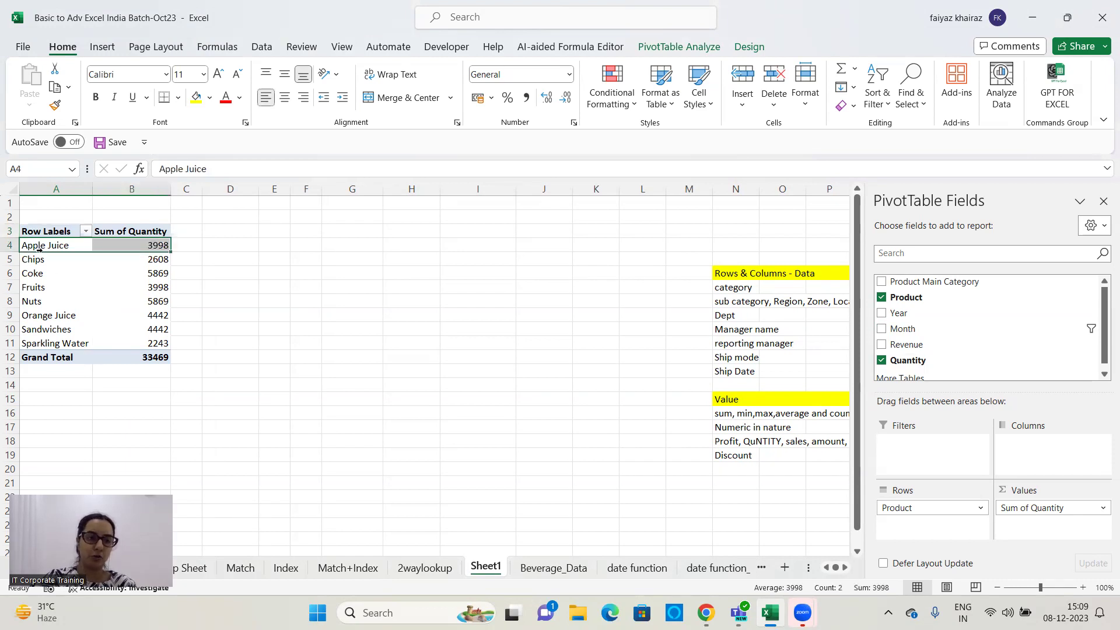
Group the Apple Juice, Chips and Coke row labels in the quantity PivotTable.
click(50, 251)
drag(49, 261, 50, 275)
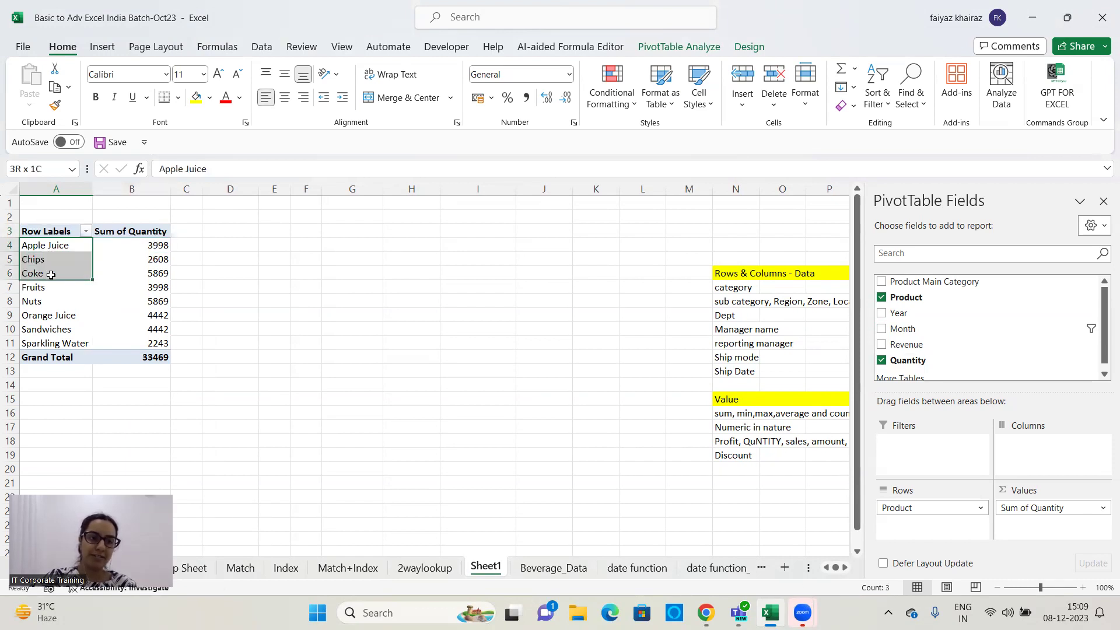
click(665, 48)
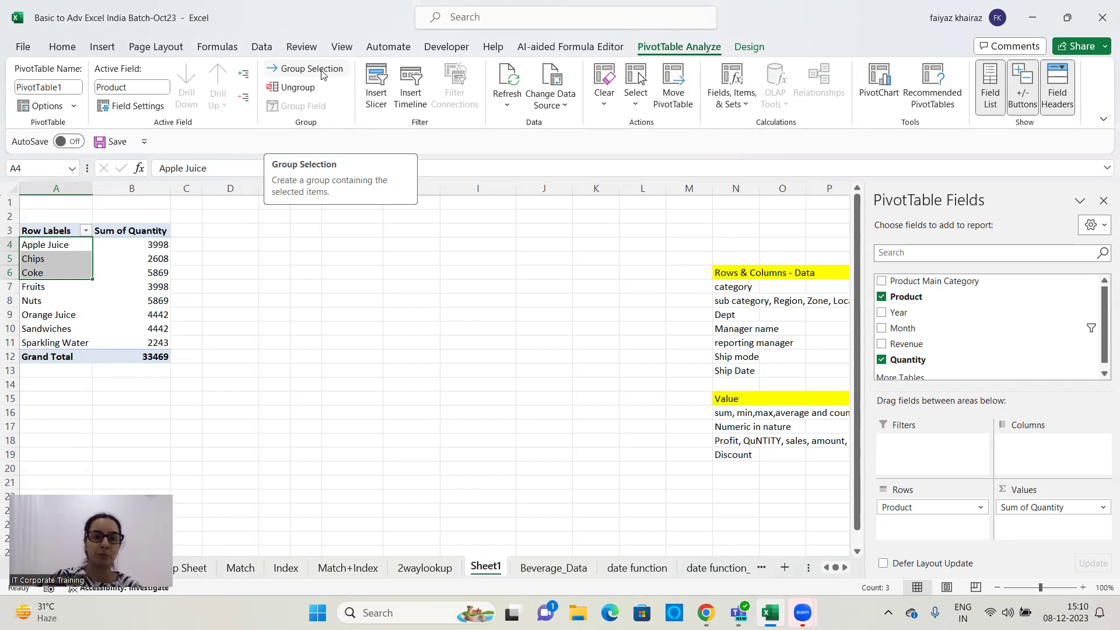
click(321, 74)
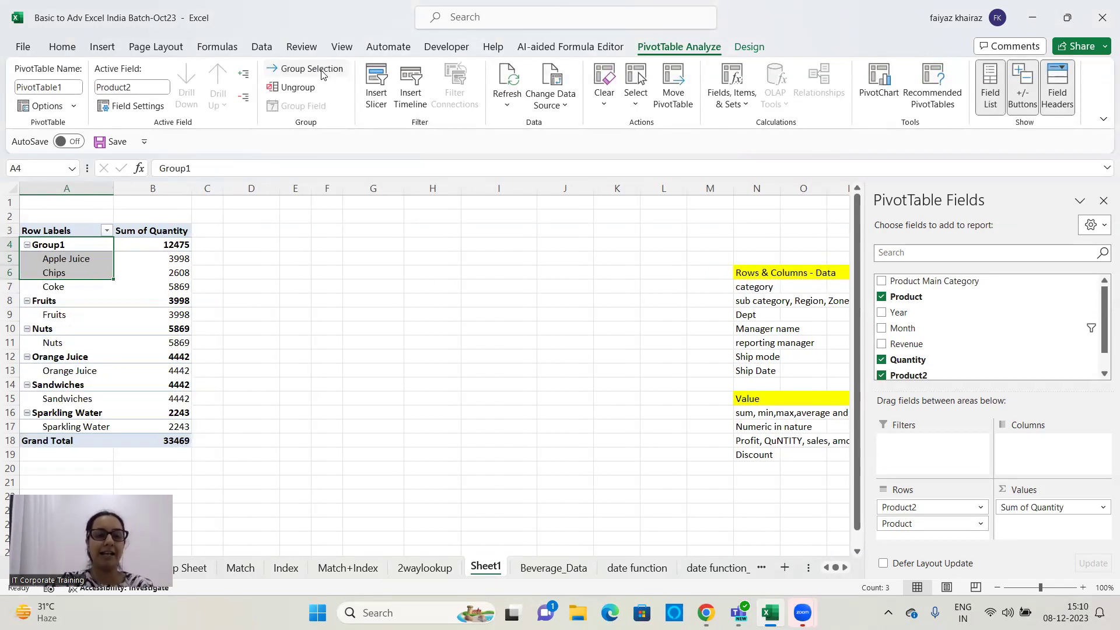
Rename the group containing Apple Juice, Chips and Coke as Quick Snacks, keeping its items expanded.
click(76, 244)
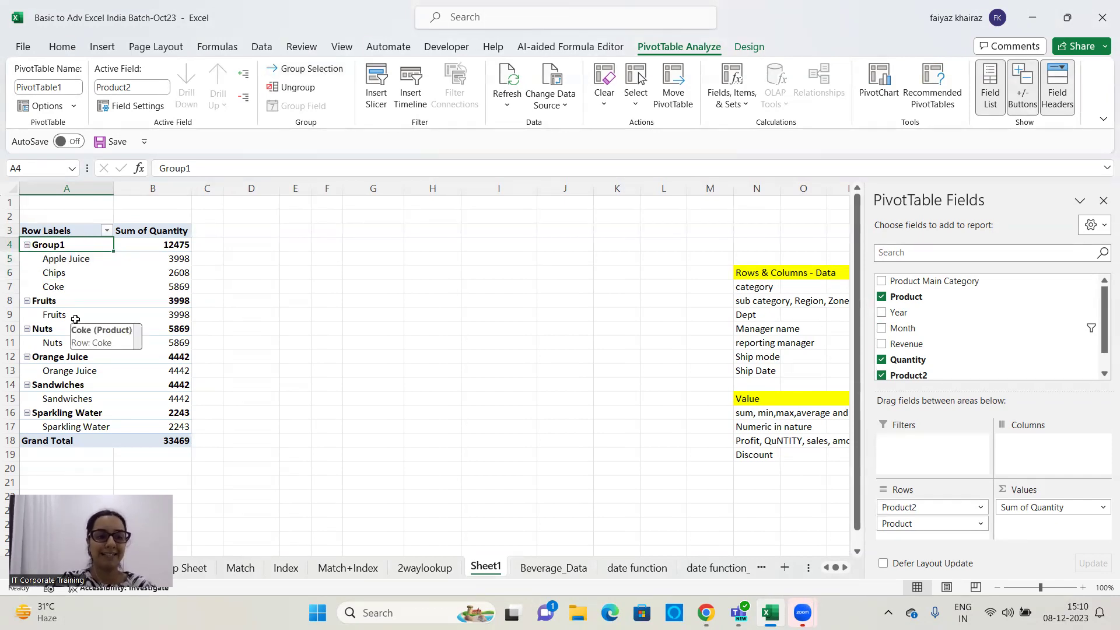
double_click(65, 243)
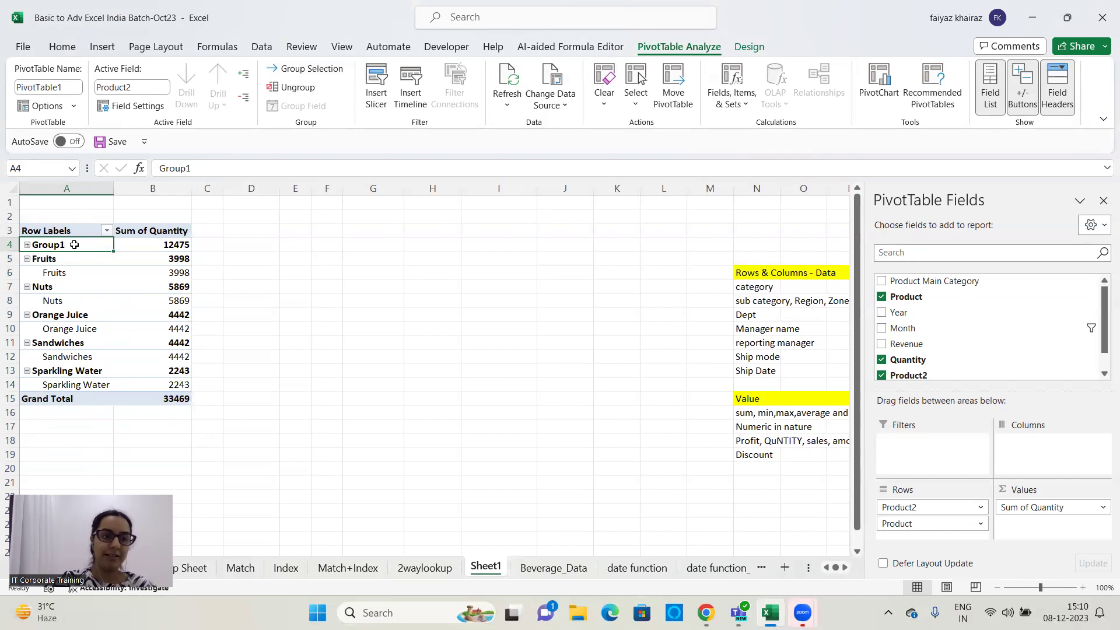
click(27, 244)
double_click(70, 246)
double_click(71, 246)
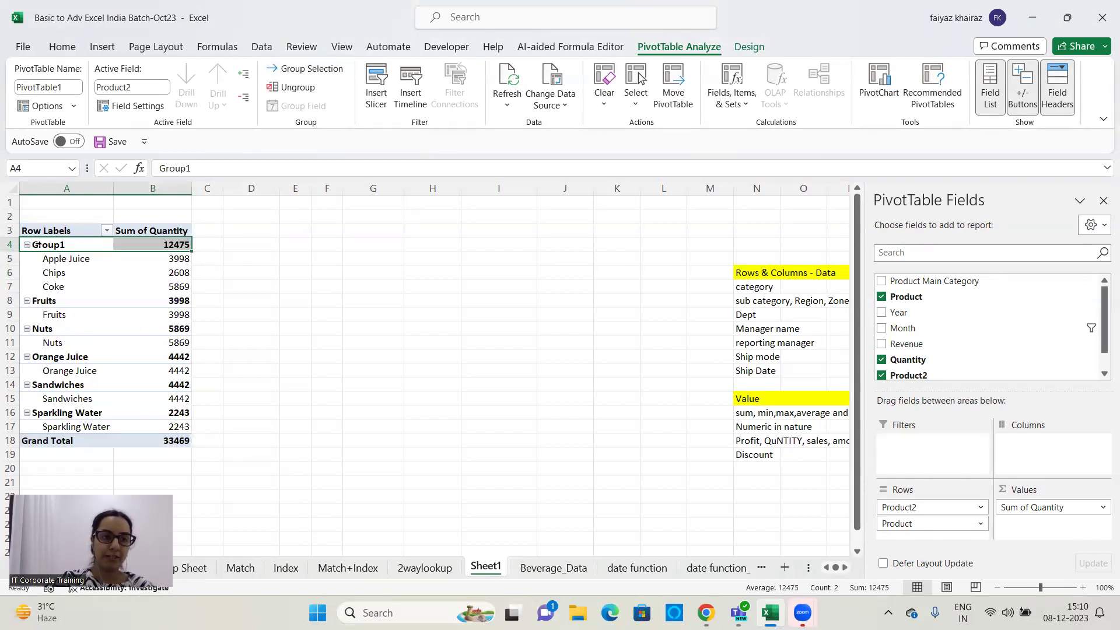
click(231, 168)
key(BackSpace)
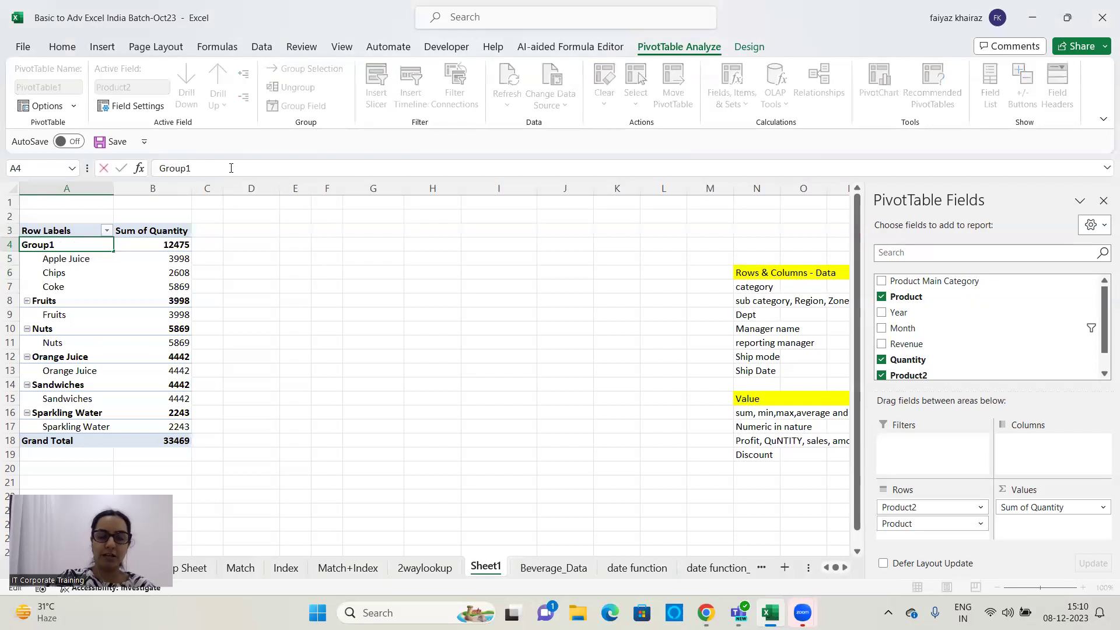
key(BackSpace)
key(BackSpace)
key(BackSpace)
key(BackSpace)
key(BackSpace)
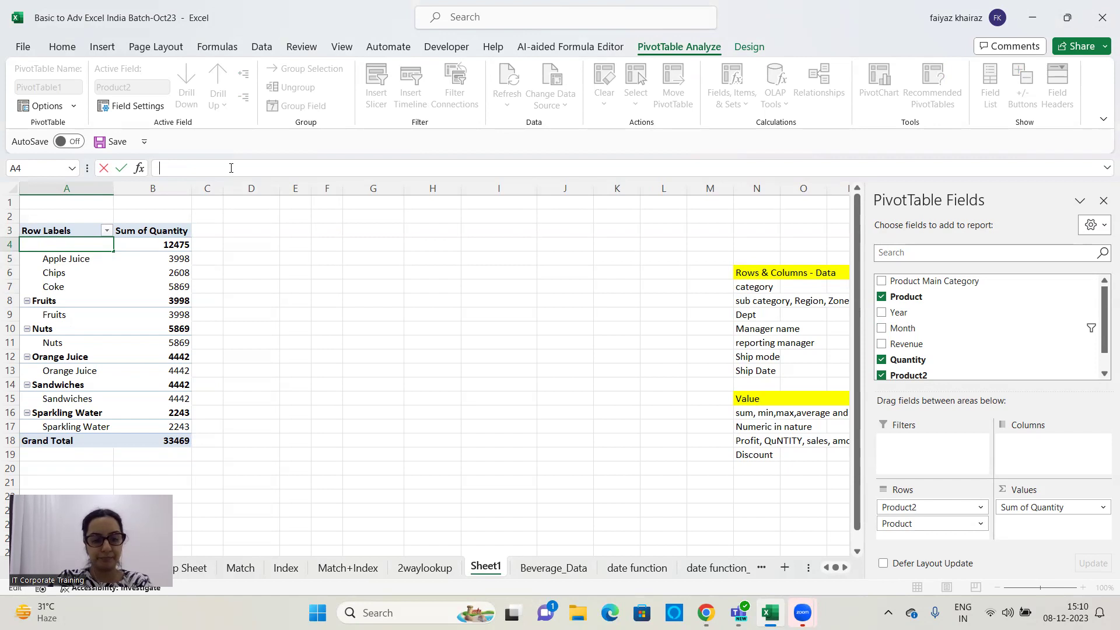
text(Qu)
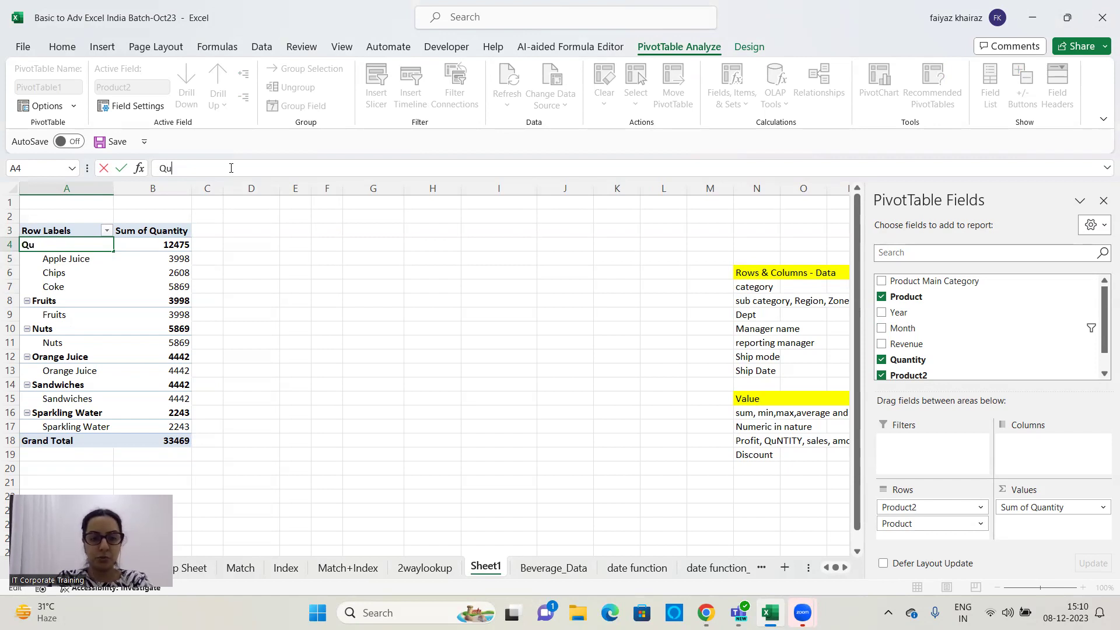
text(ick Snacks)
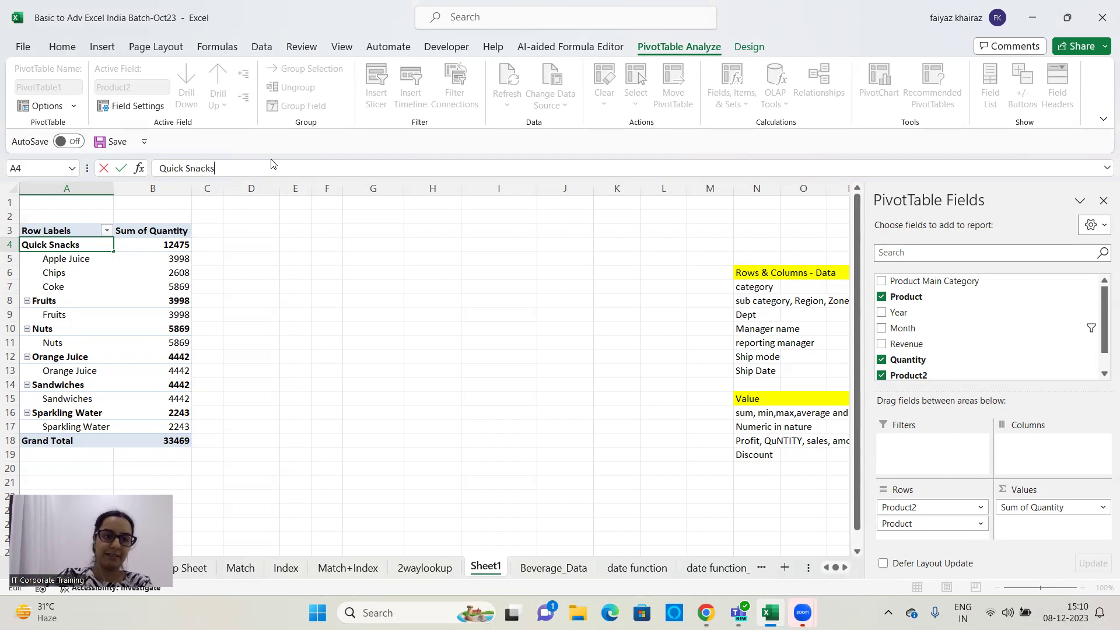
click(311, 270)
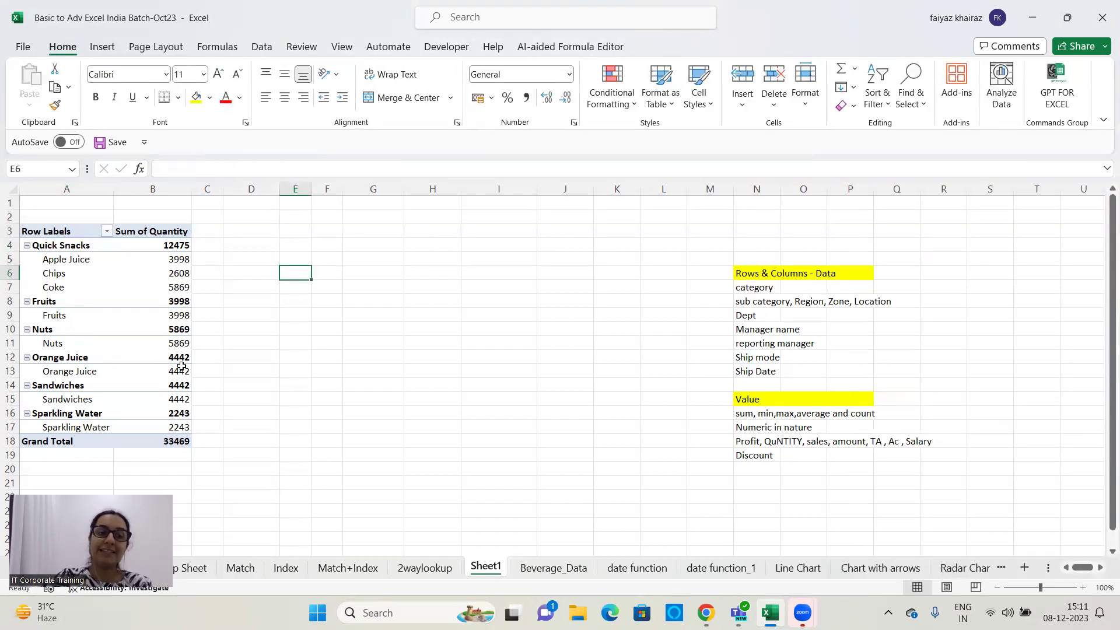
Group the Fruits, Nuts, Orange Juice and Sandwiches row labels of the PivotTable.
drag(64, 303, 68, 401)
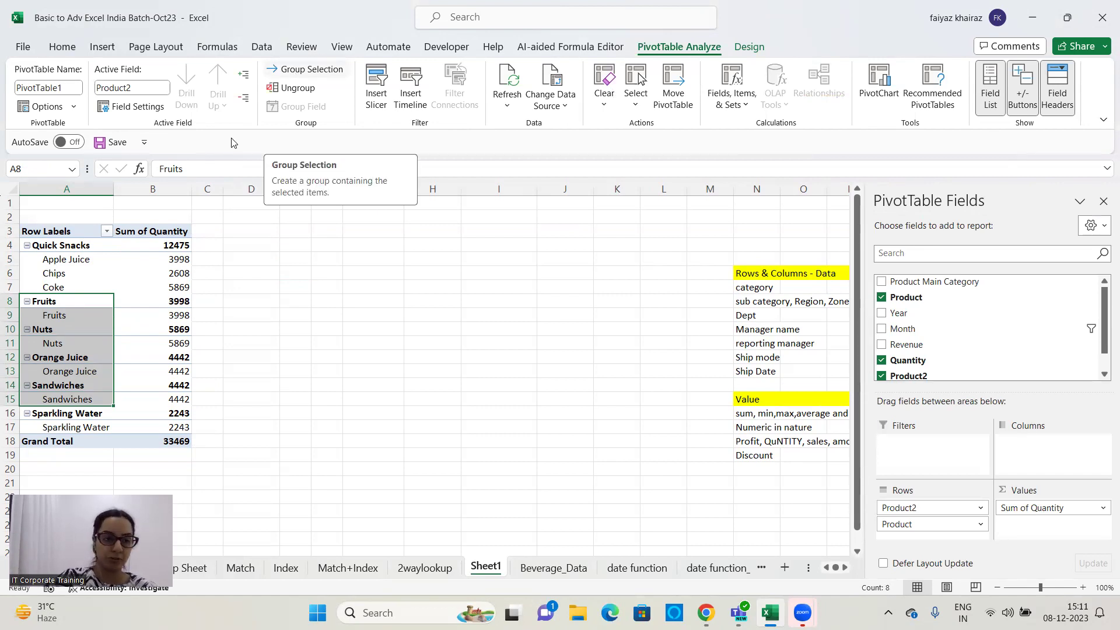
drag(55, 302, 63, 391)
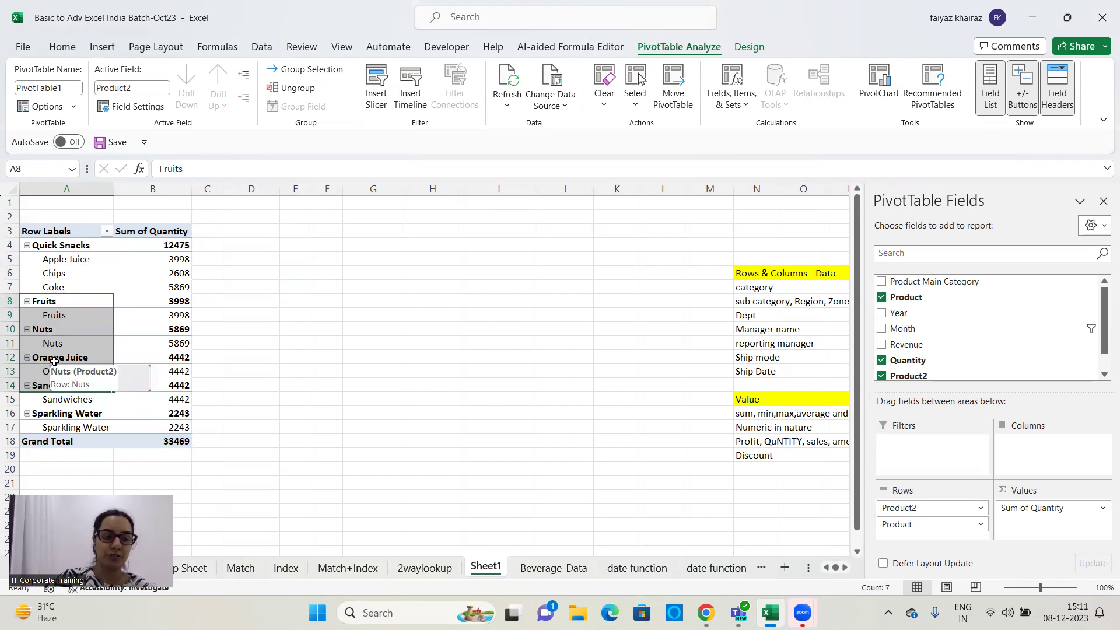
key(shift+Down)
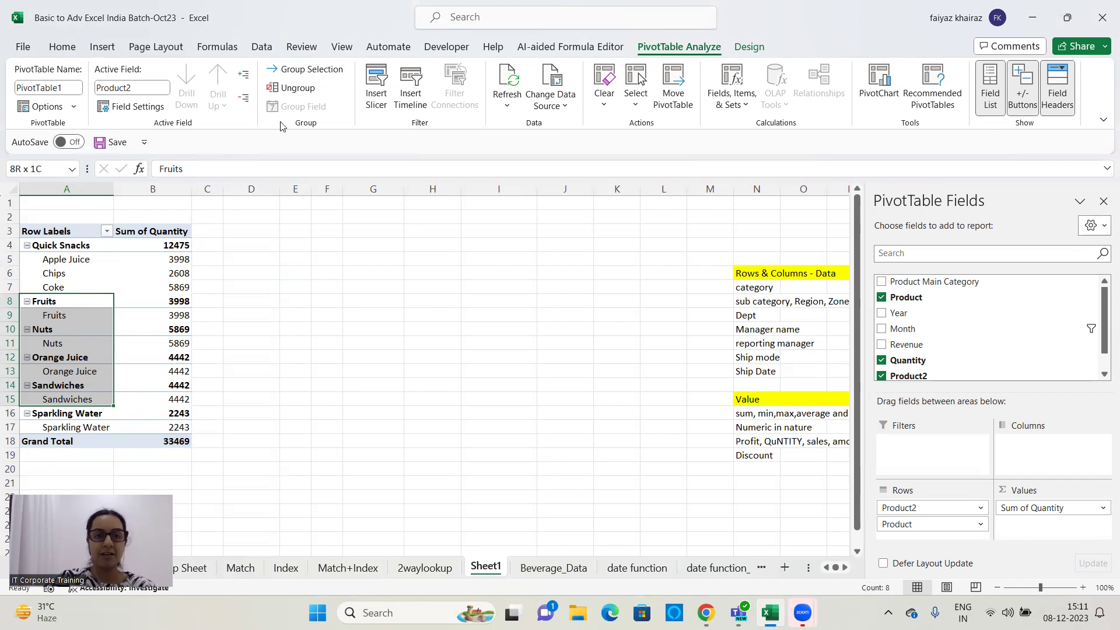
click(384, 79)
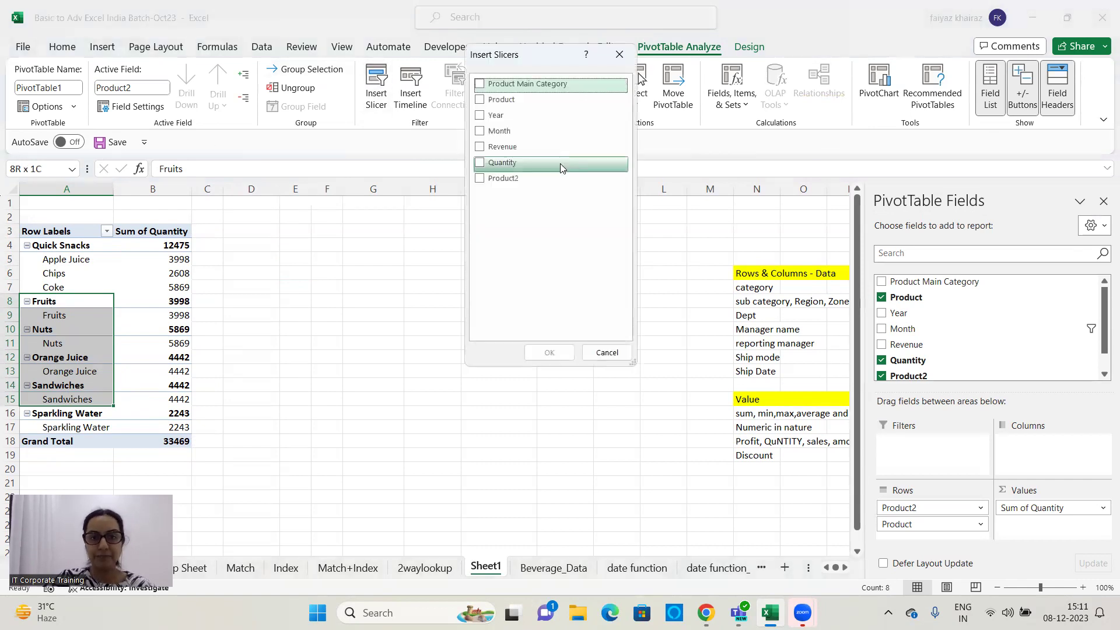
click(618, 58)
click(329, 71)
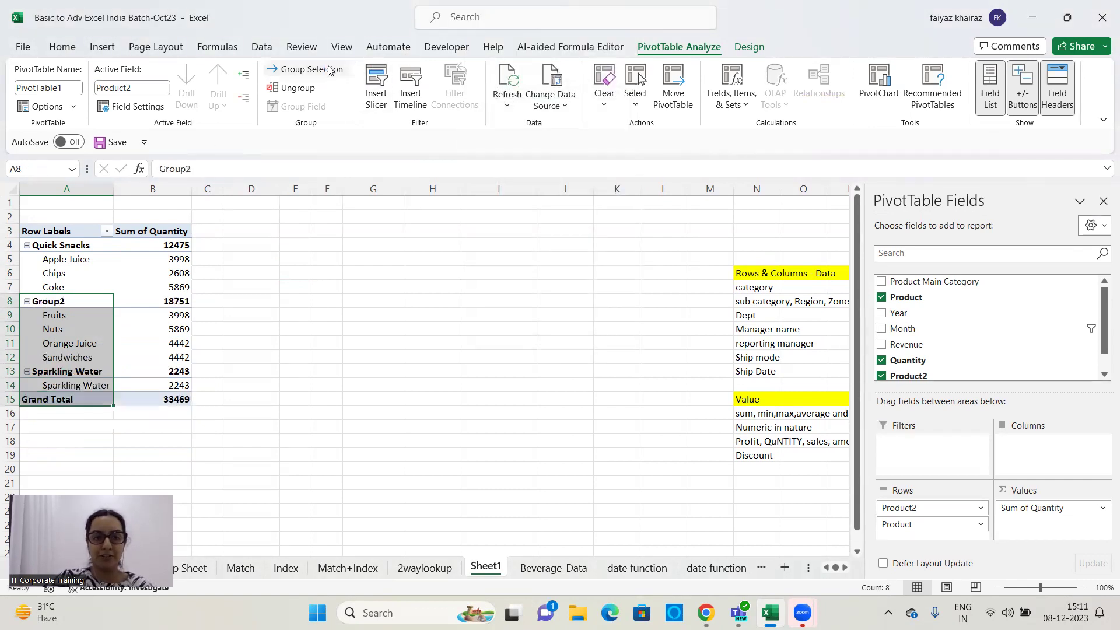
Rename the group containing Fruits, Nuts, Orange Juice and Sandwiches as Healty options and expand its items.
double_click(73, 301)
drag(193, 169, 133, 151)
text(Heak=)
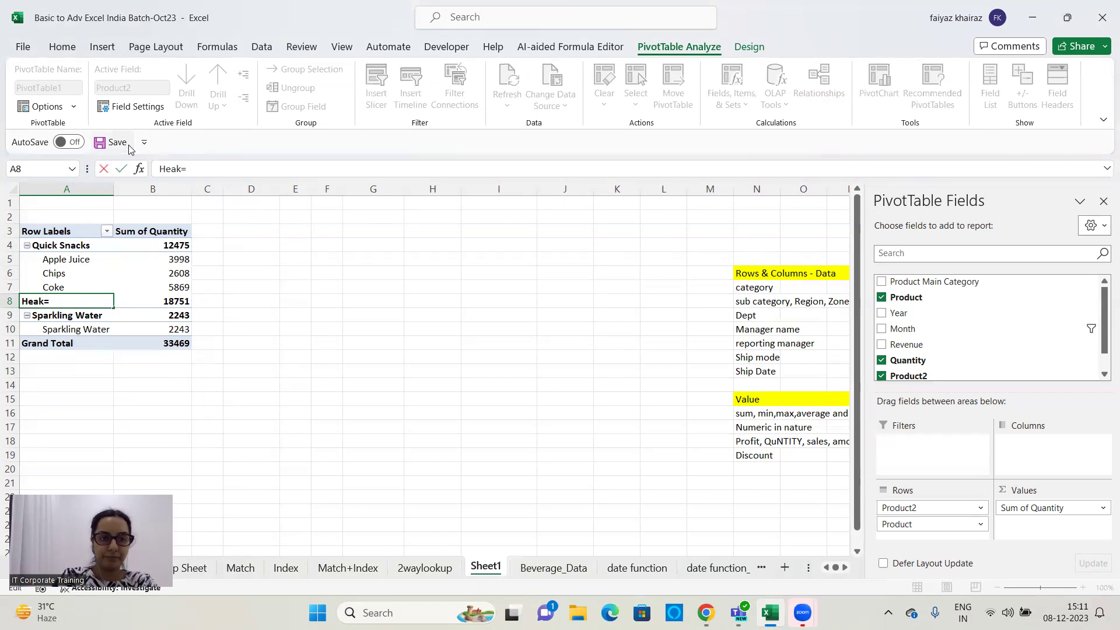
key(BackSpace)
text(lty optios)
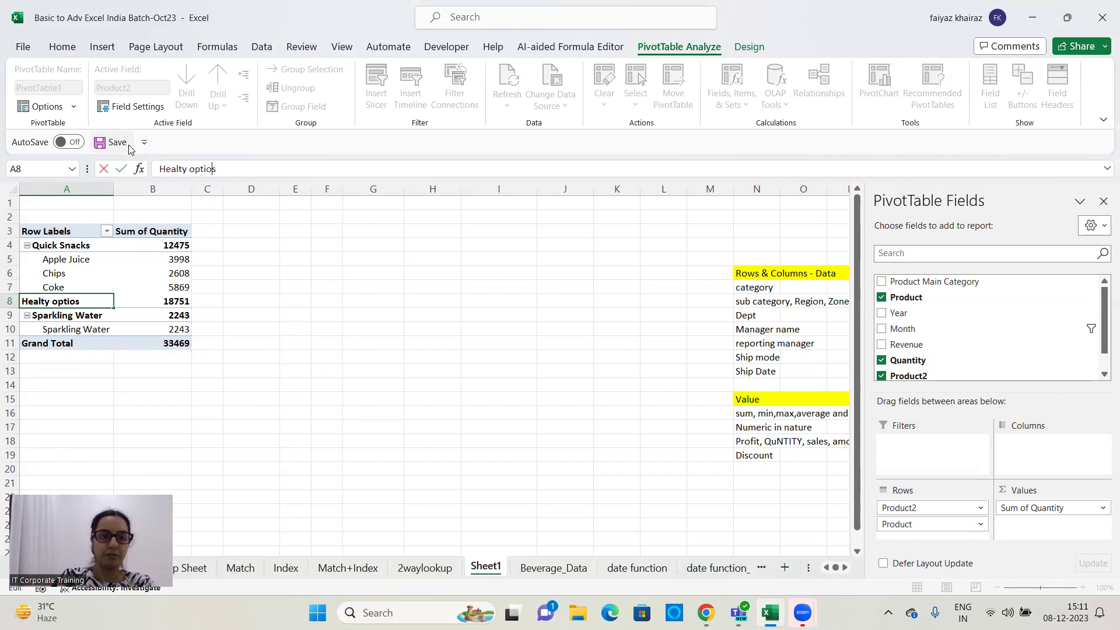
key(BackSpace)
text(b)
key(BackSpace)
text(ns')
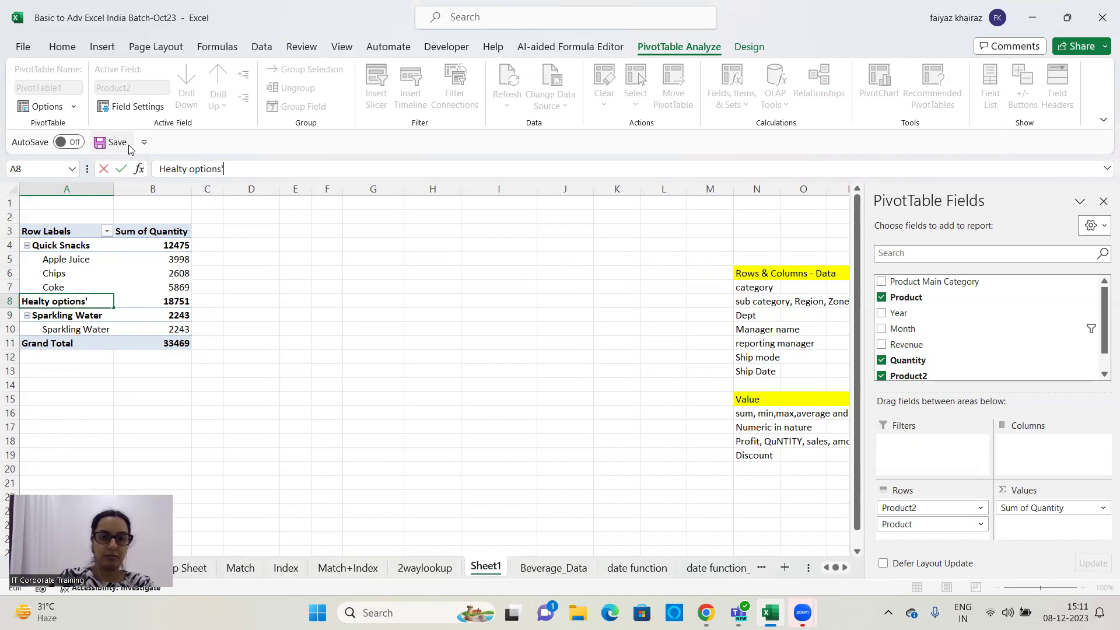
key(Return)
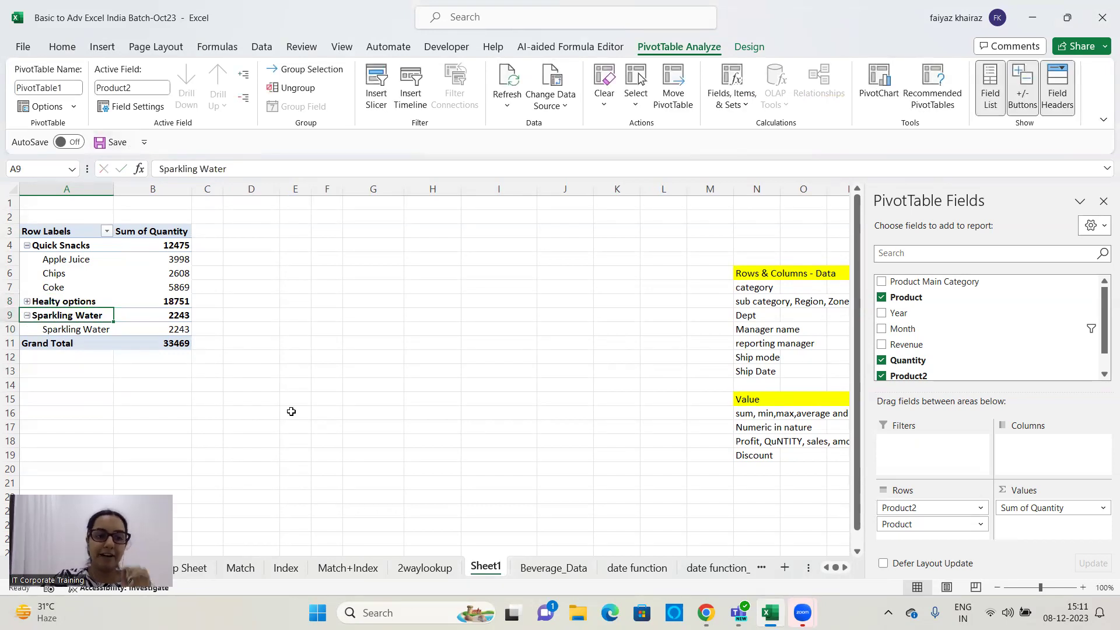
click(27, 302)
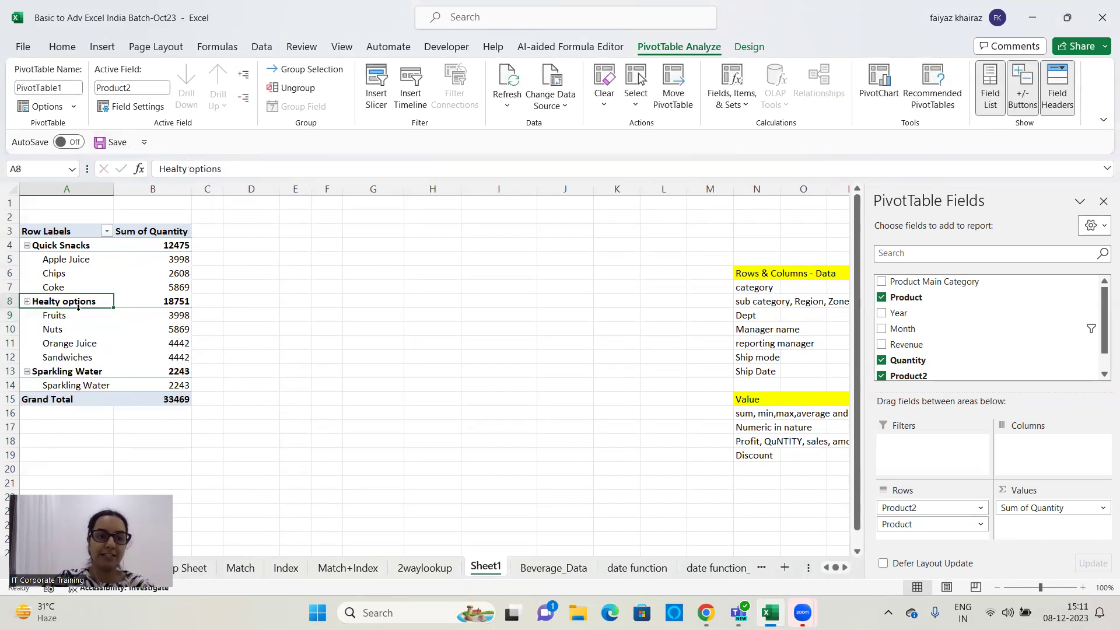
Rename the outer Sparkling Water group label as Drinks Category.
click(59, 374)
drag(247, 170, 45, 143)
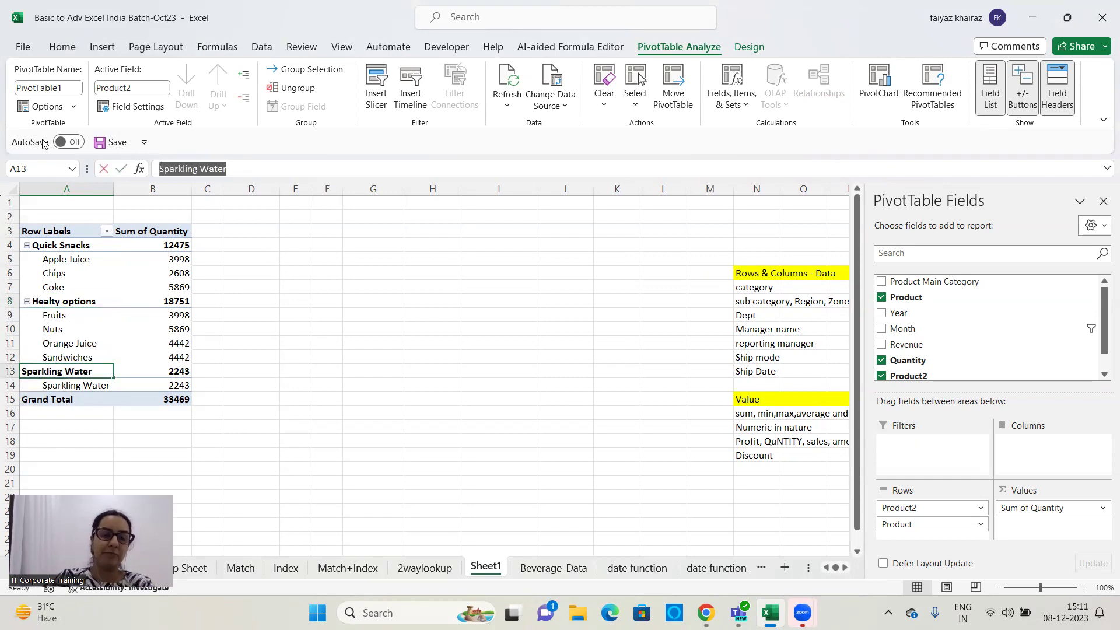
text(Drin)
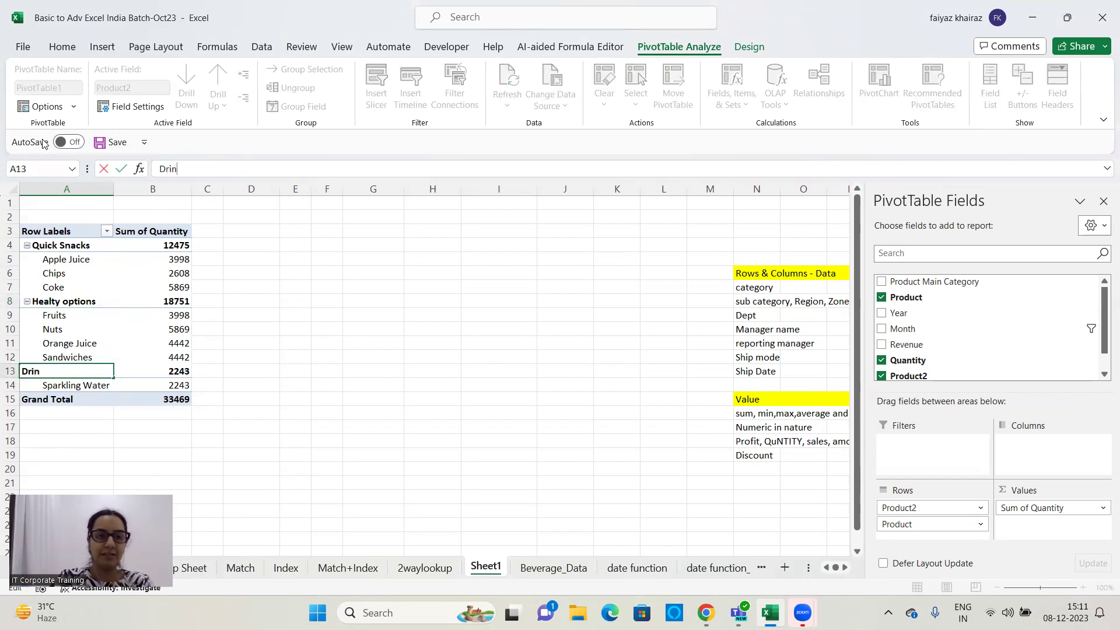
text(ks Cate)
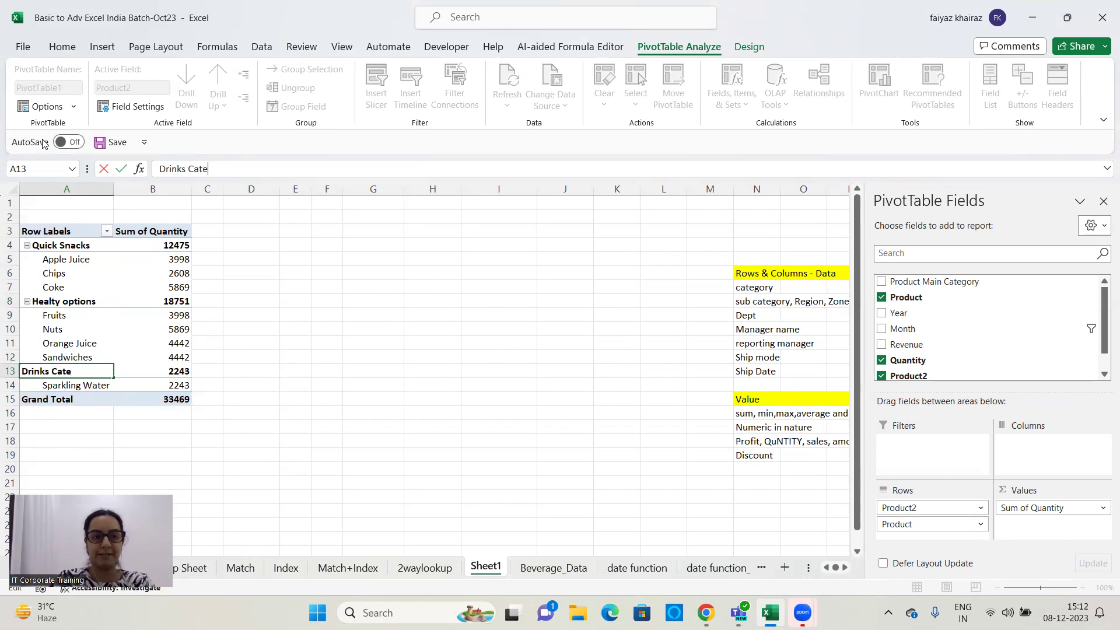
text(gory)
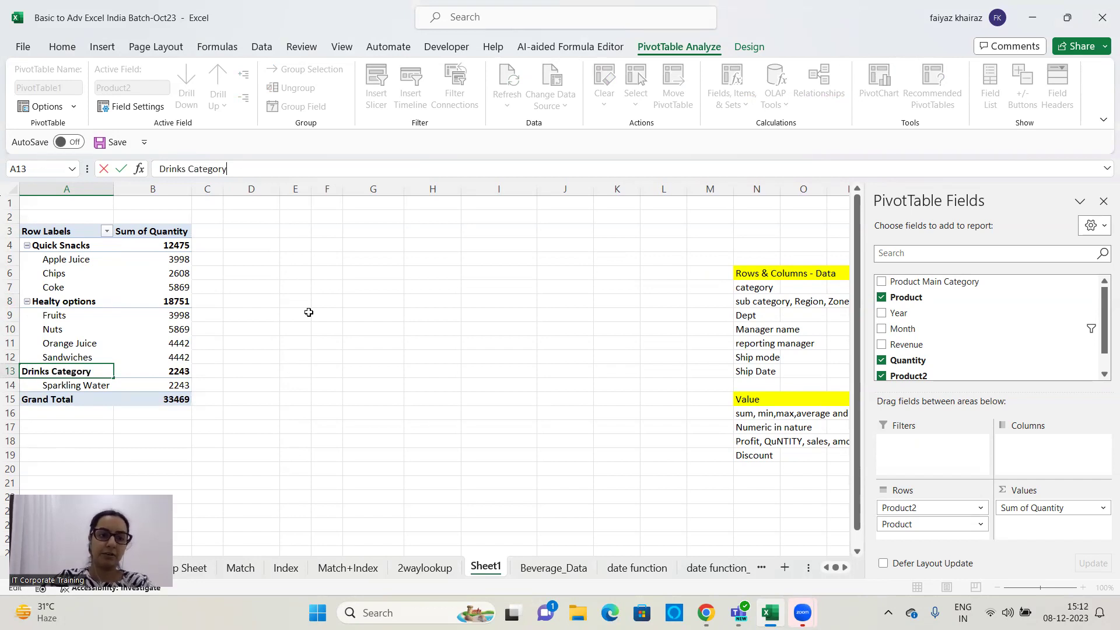
click(388, 319)
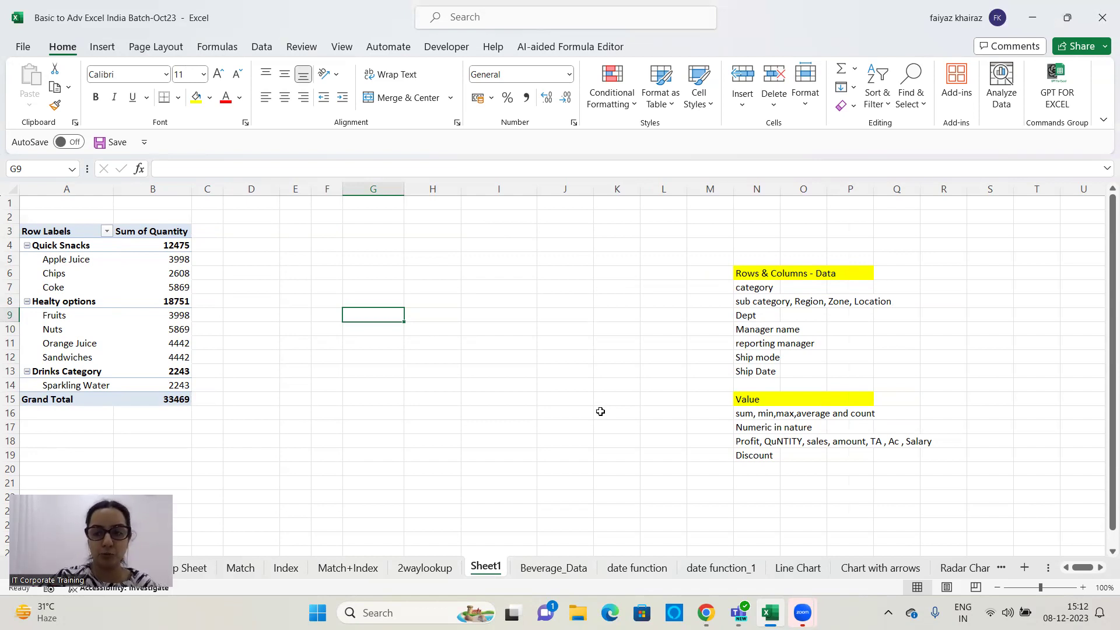
Take the Product2 grouping field out of the report, then restore it above Product in Rows.
click(111, 332)
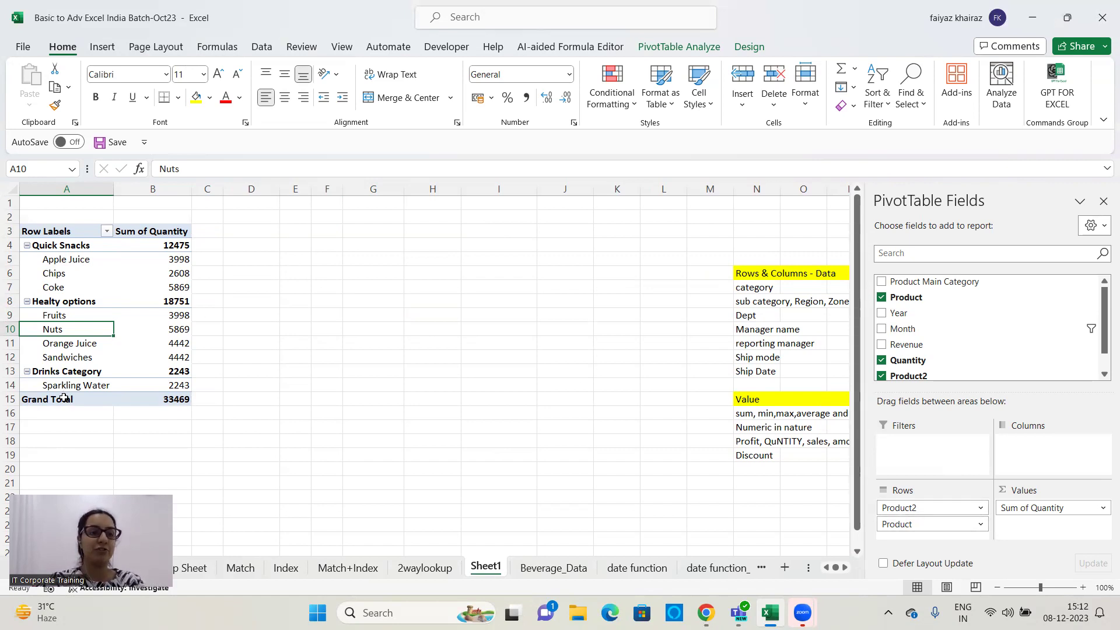
click(883, 377)
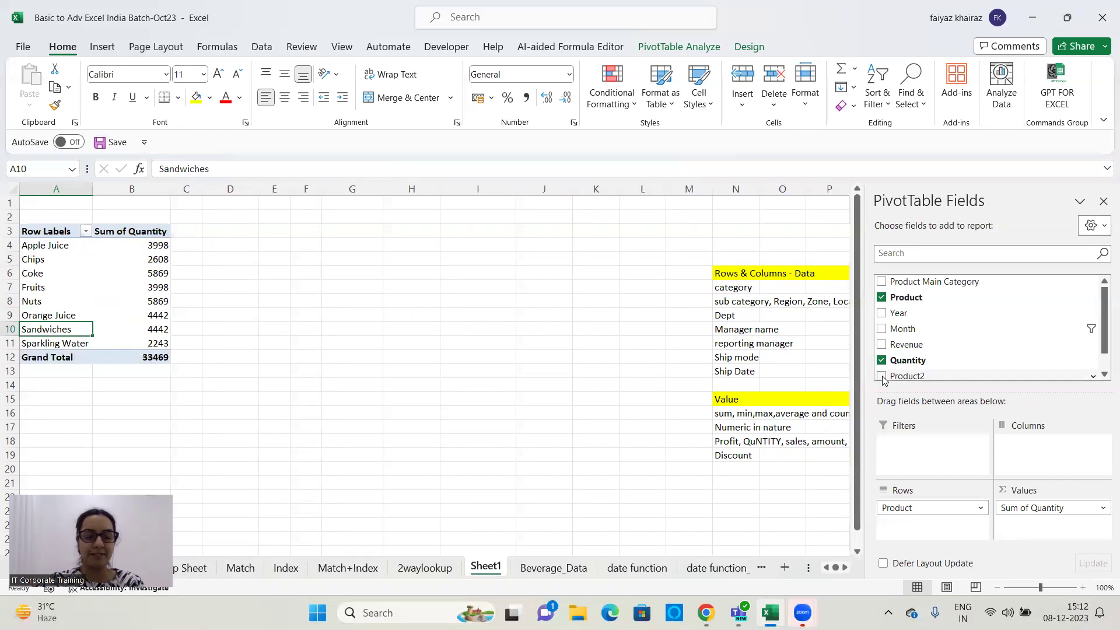
click(883, 378)
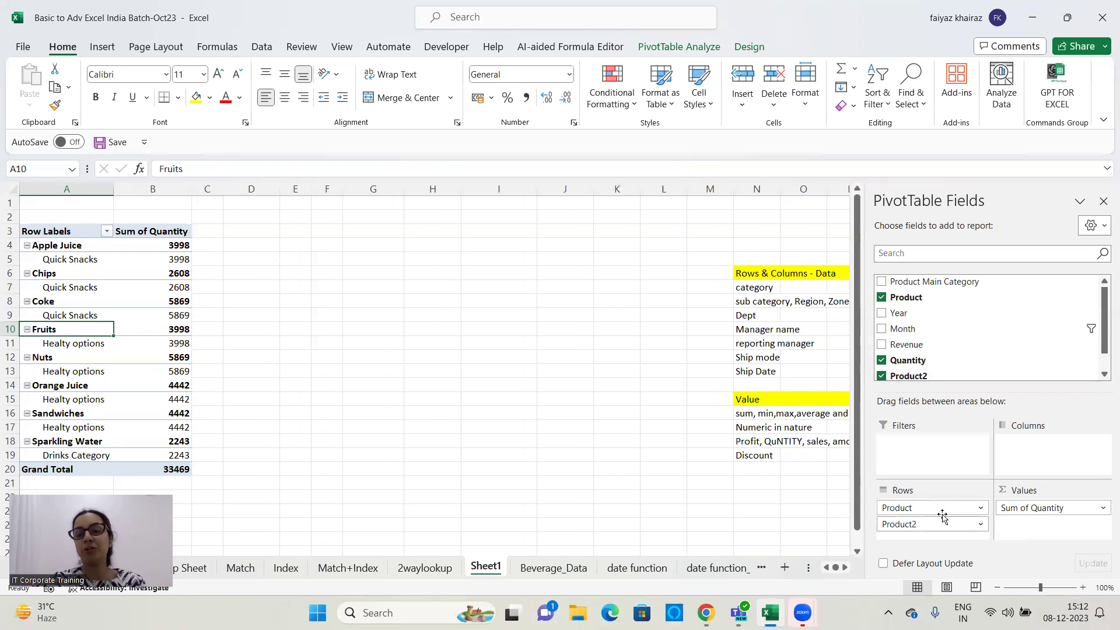
click(982, 525)
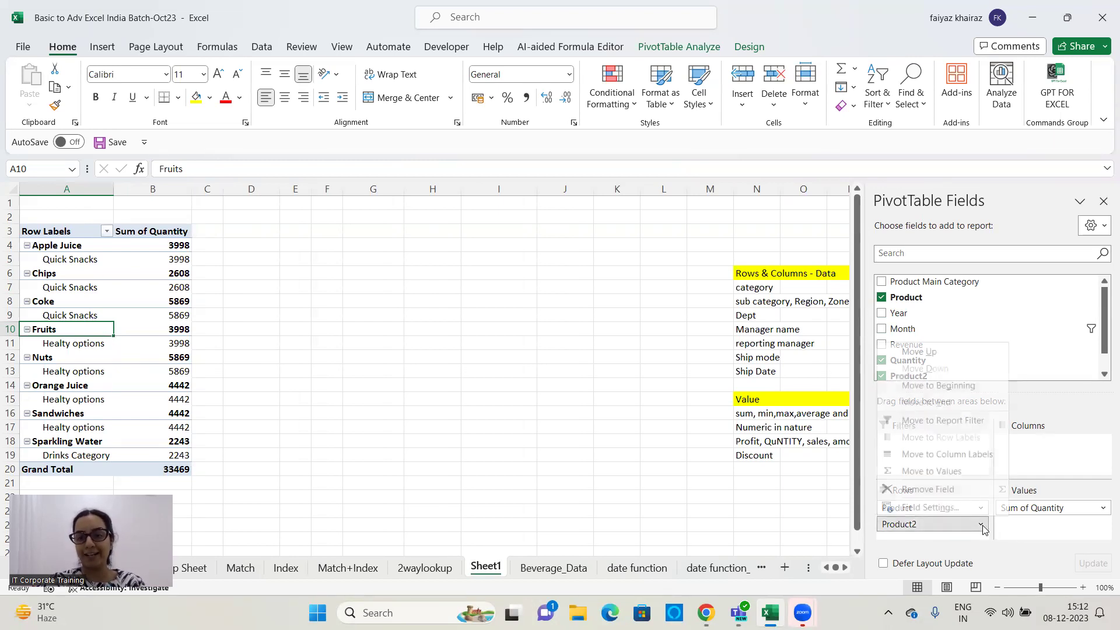
click(924, 354)
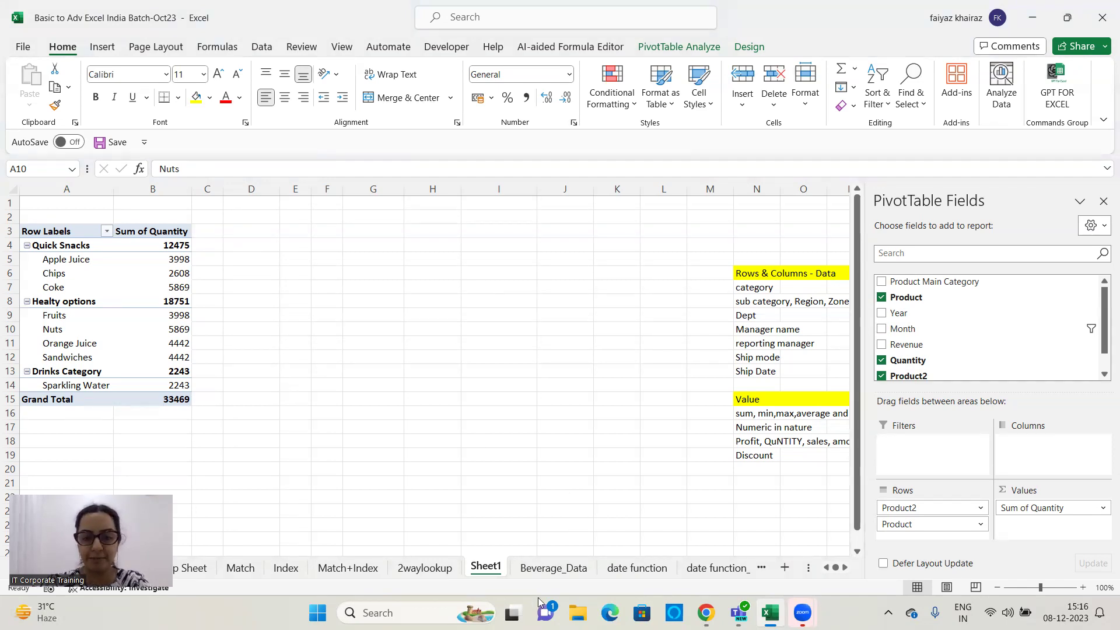
Insert a blank column before Product Main Category on the Beverage_Data sheet and select its header cell A1.
click(552, 569)
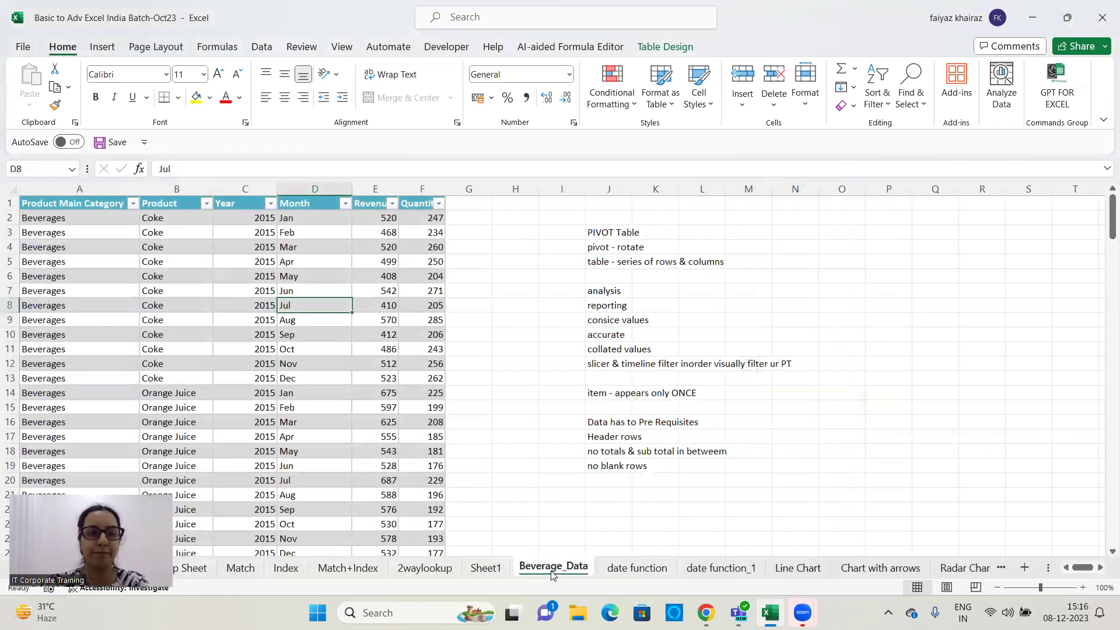
click(84, 191)
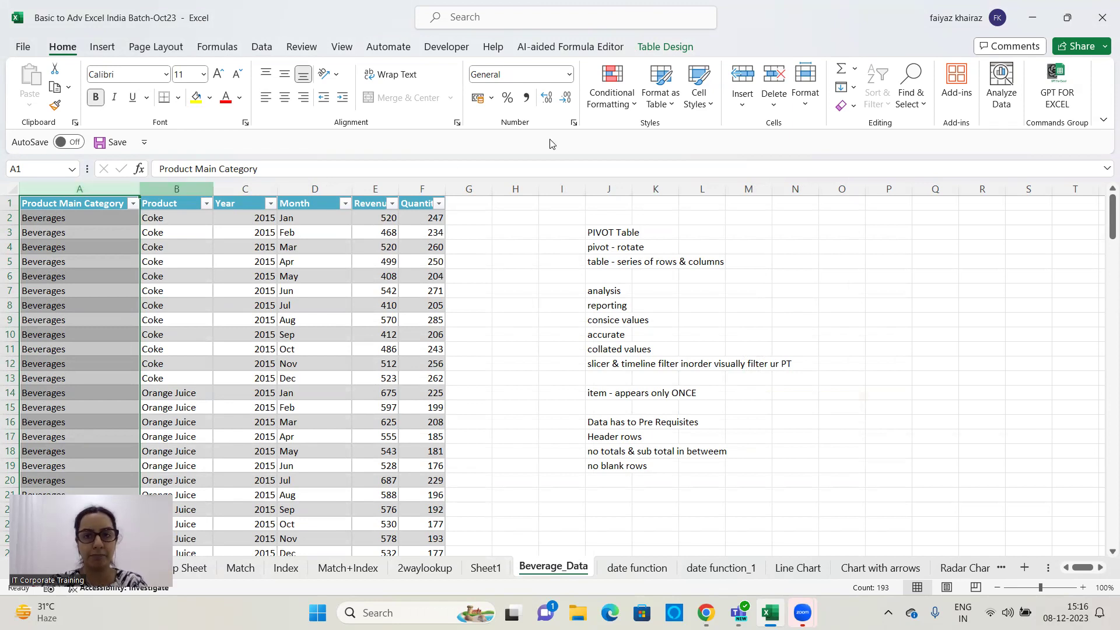
click(736, 75)
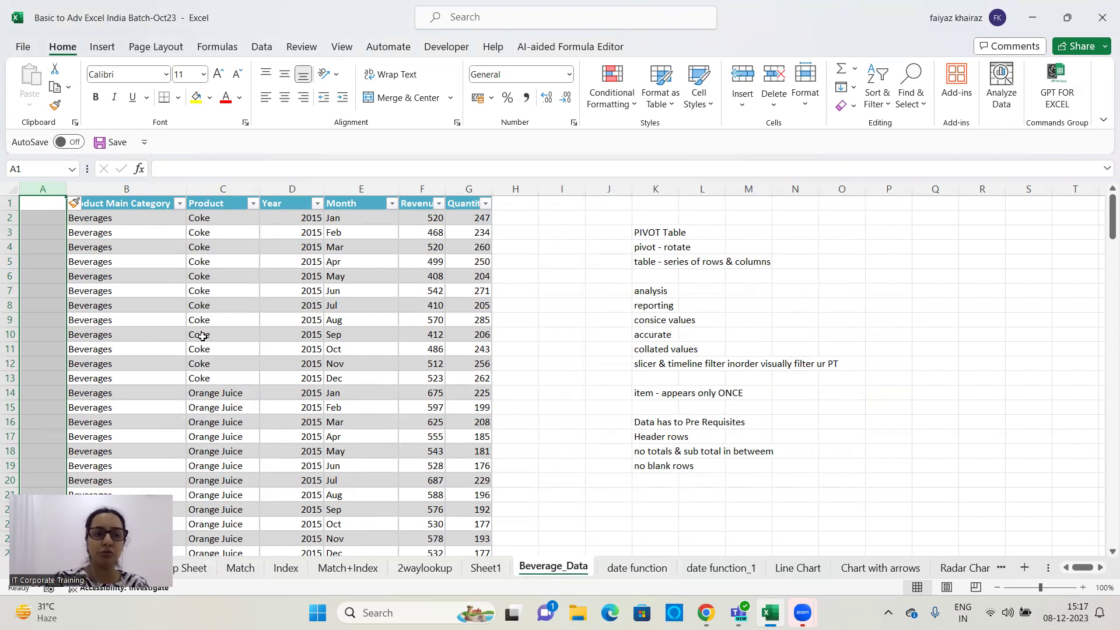
click(38, 208)
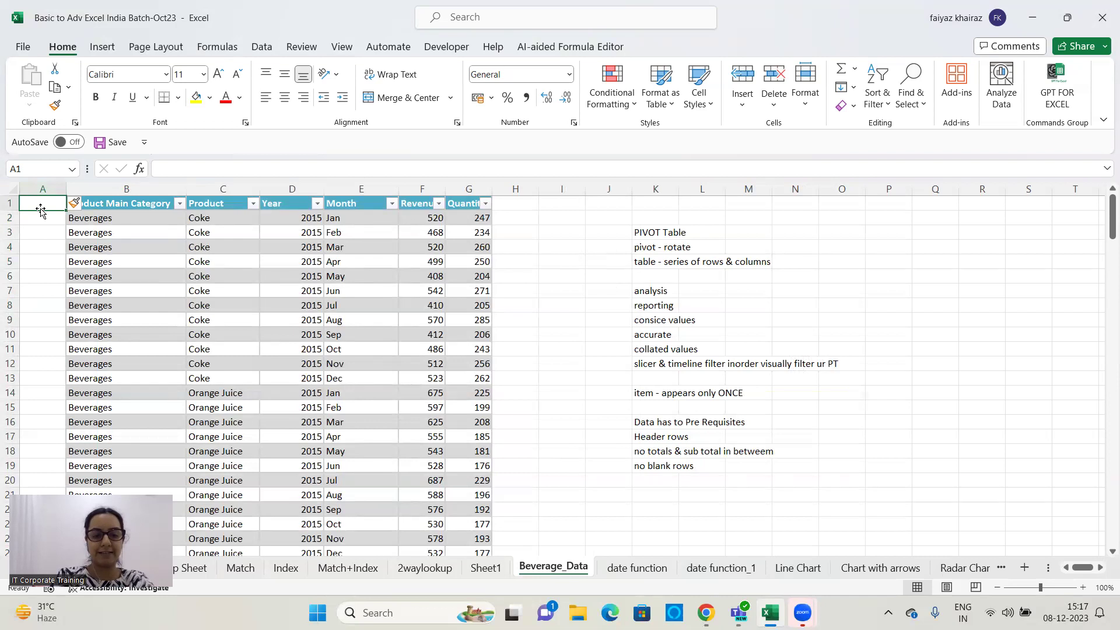
Enter the header Product Code in cell A1 and widen column A to fit it.
double_click(40, 209)
text(Product COde)
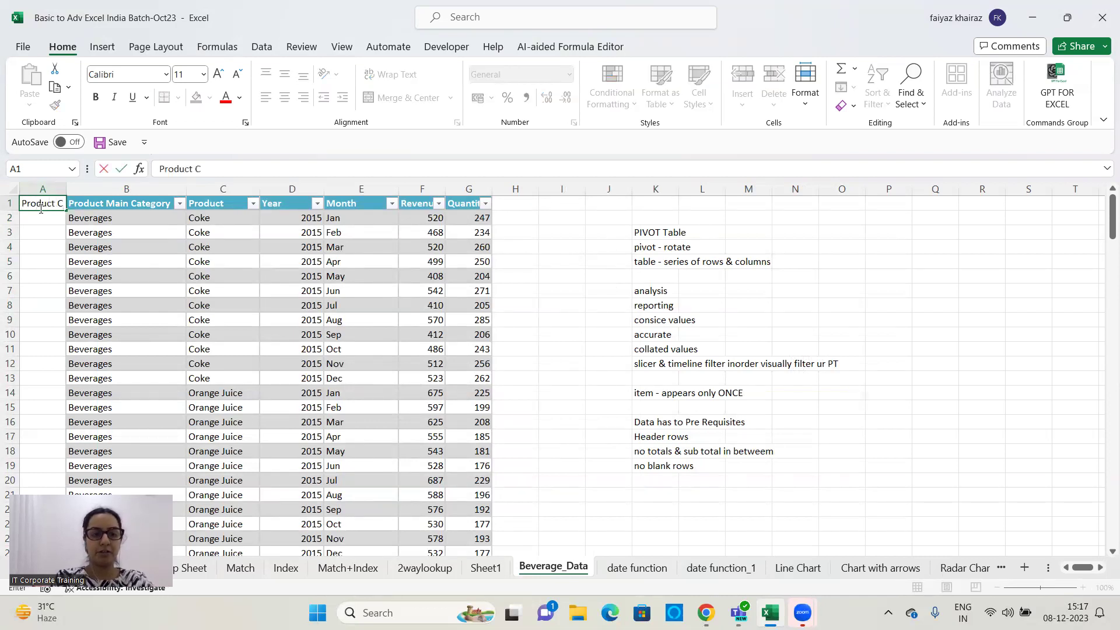
key(BackSpace)
key(BackSpace)
key(BackSpace)
text(ode)
key(Return)
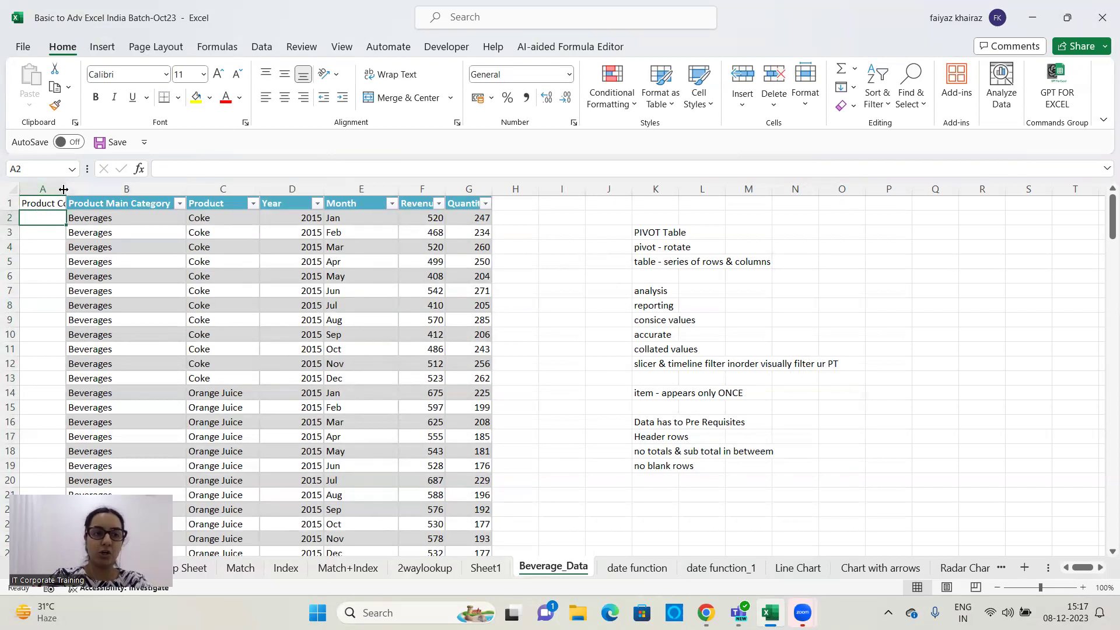
double_click(63, 189)
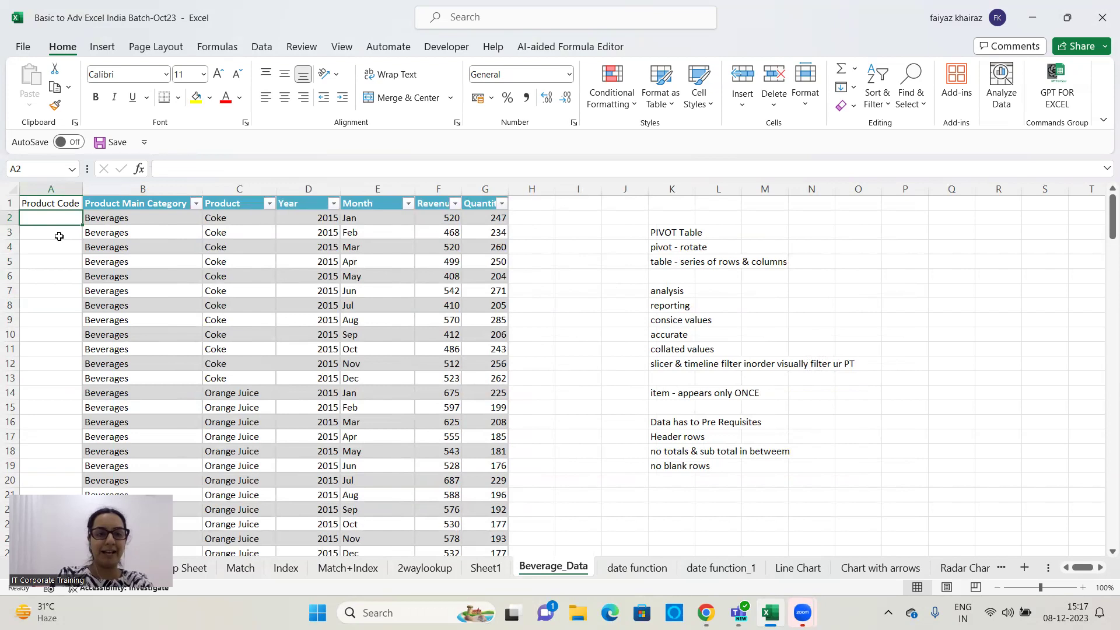
Enter 10001 in A2 and fill the product codes as a consecutive series down to row 193.
text(10001)
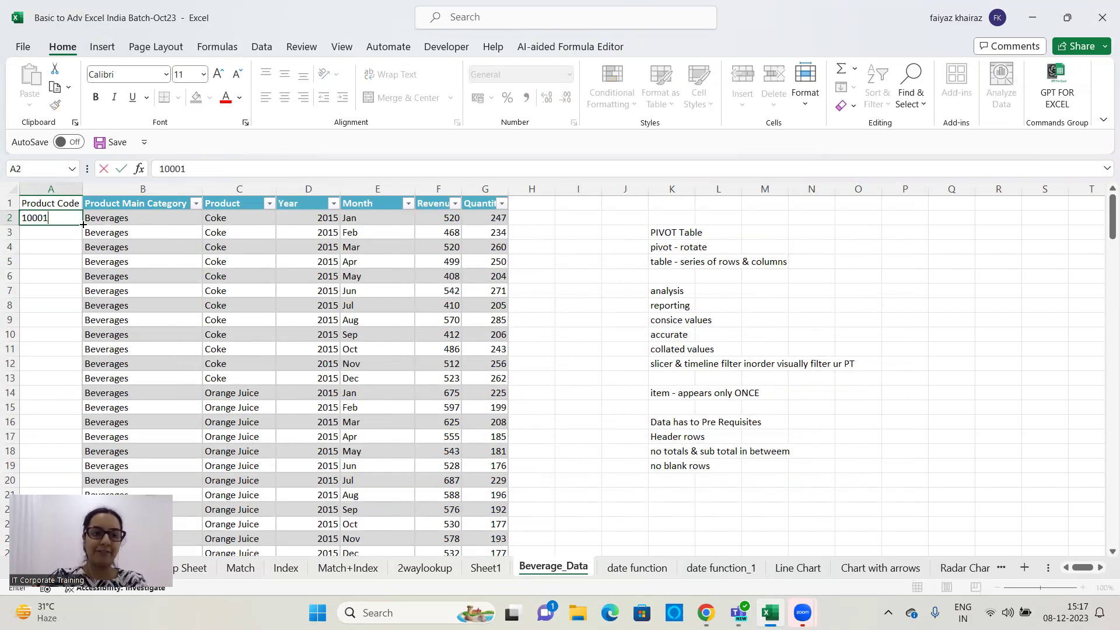
click(75, 224)
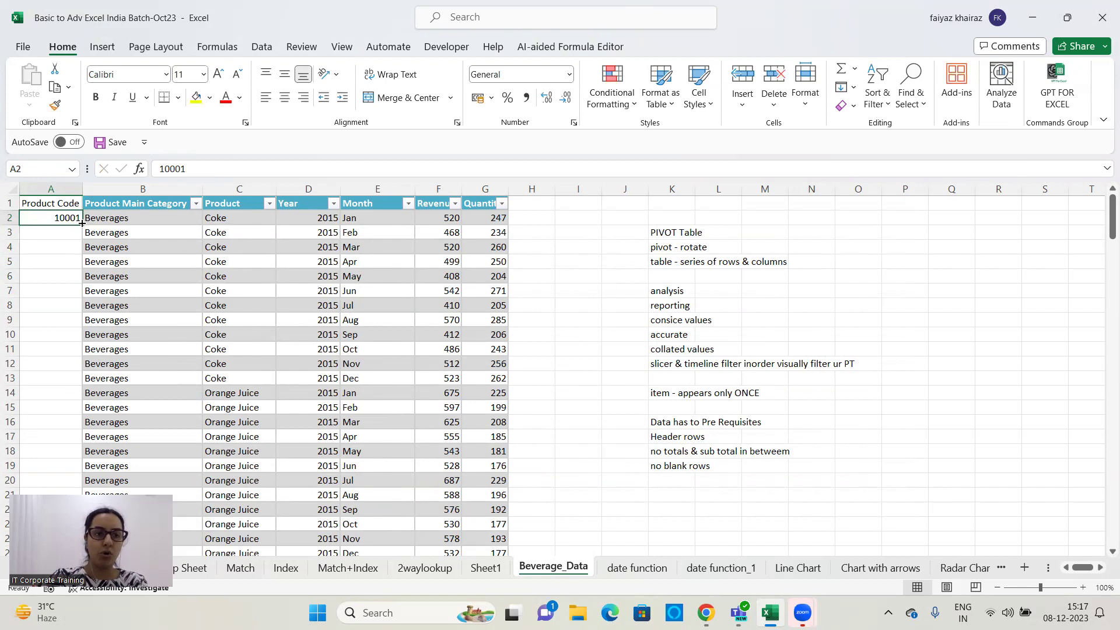
drag(82, 223, 83, 514)
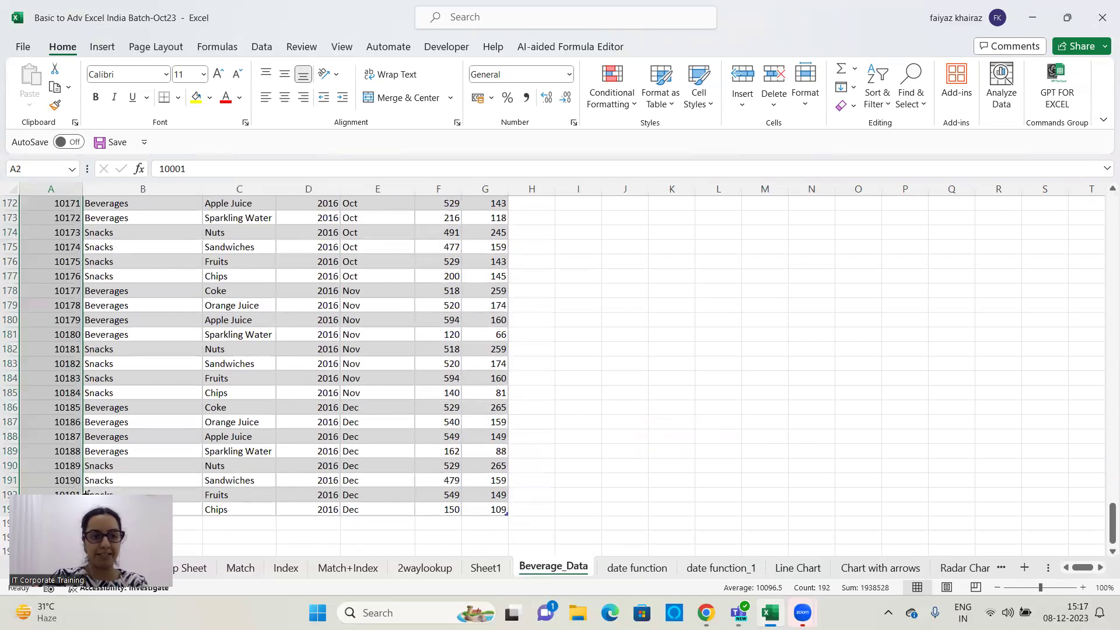
click(650, 345)
drag(1102, 528, 1103, 193)
click(122, 335)
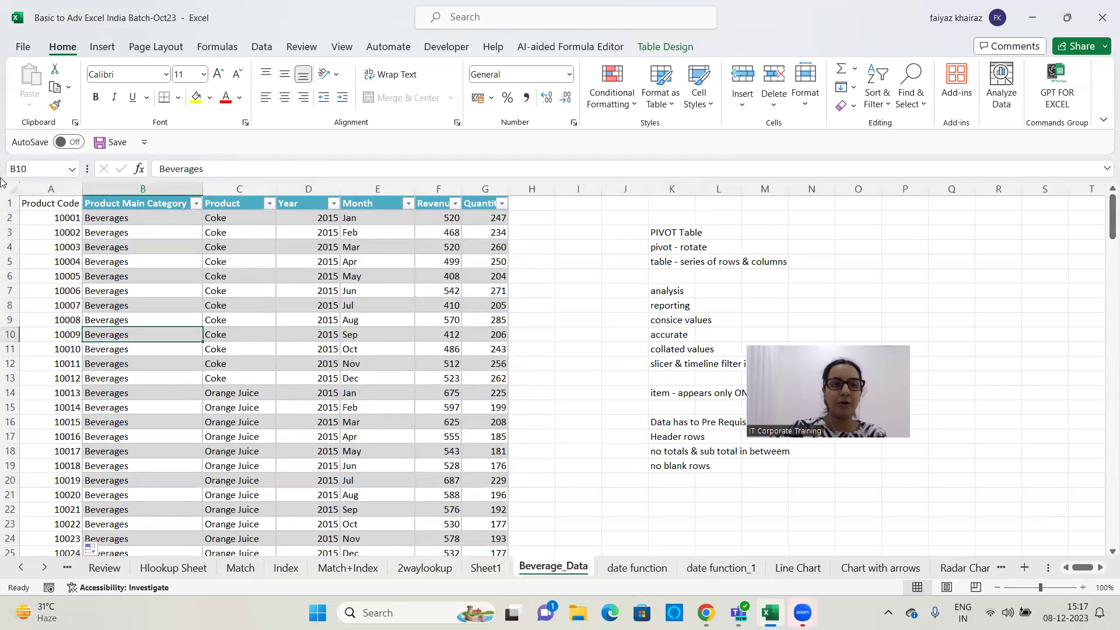
Resize the Beverage_Data table to the range $A$1:$G$193 so it includes the Product Code column.
click(72, 168)
click(52, 204)
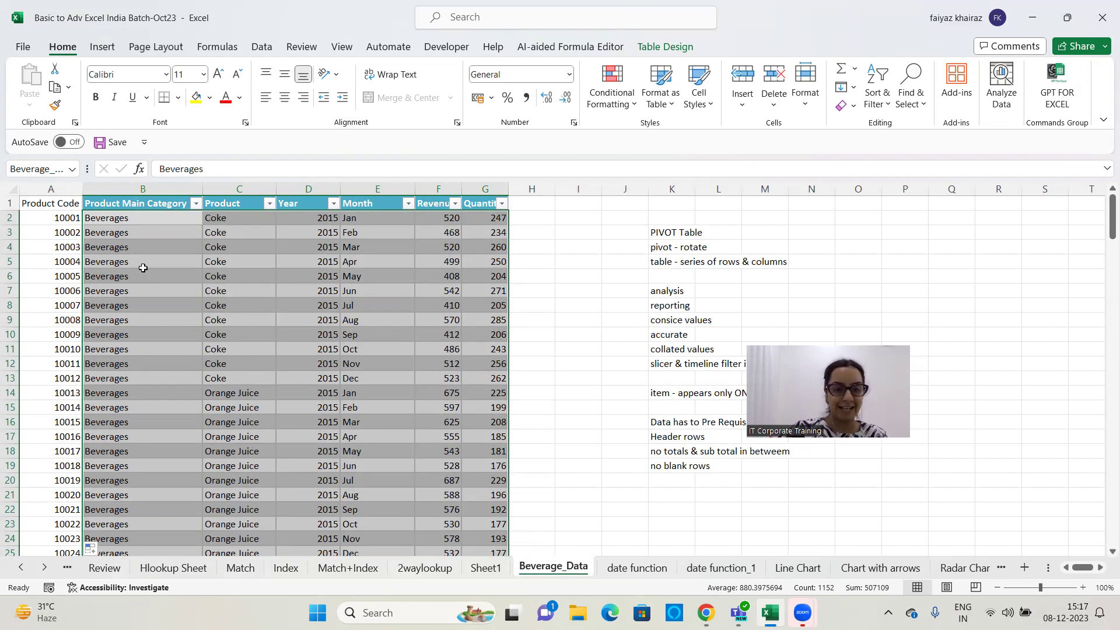
click(665, 47)
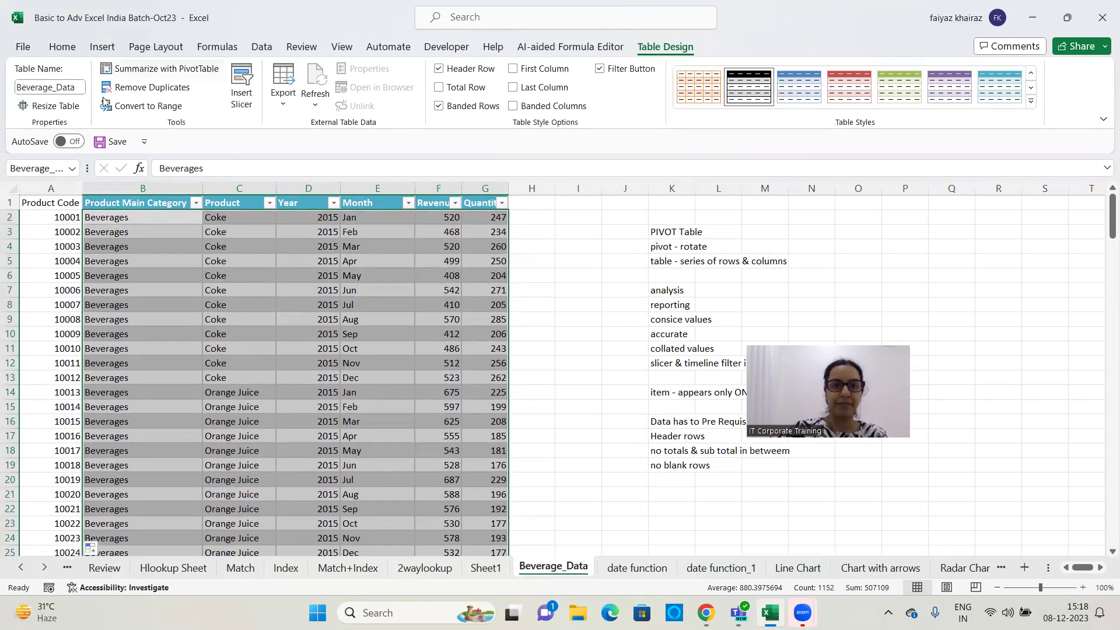
click(50, 105)
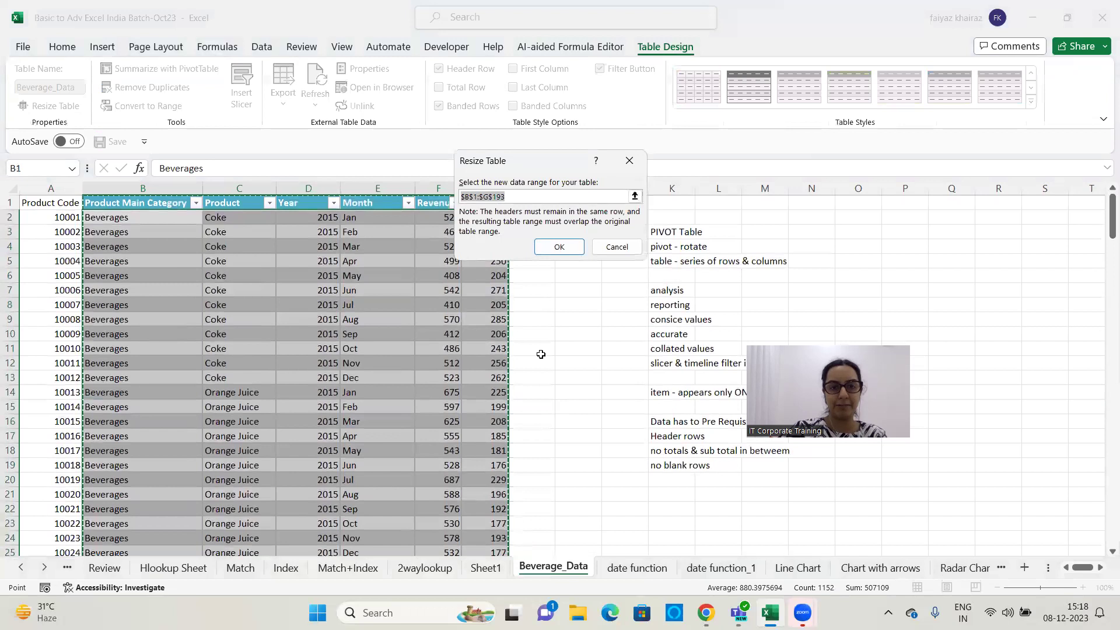
click(470, 197)
key(BackSpace)
text(A)
click(559, 248)
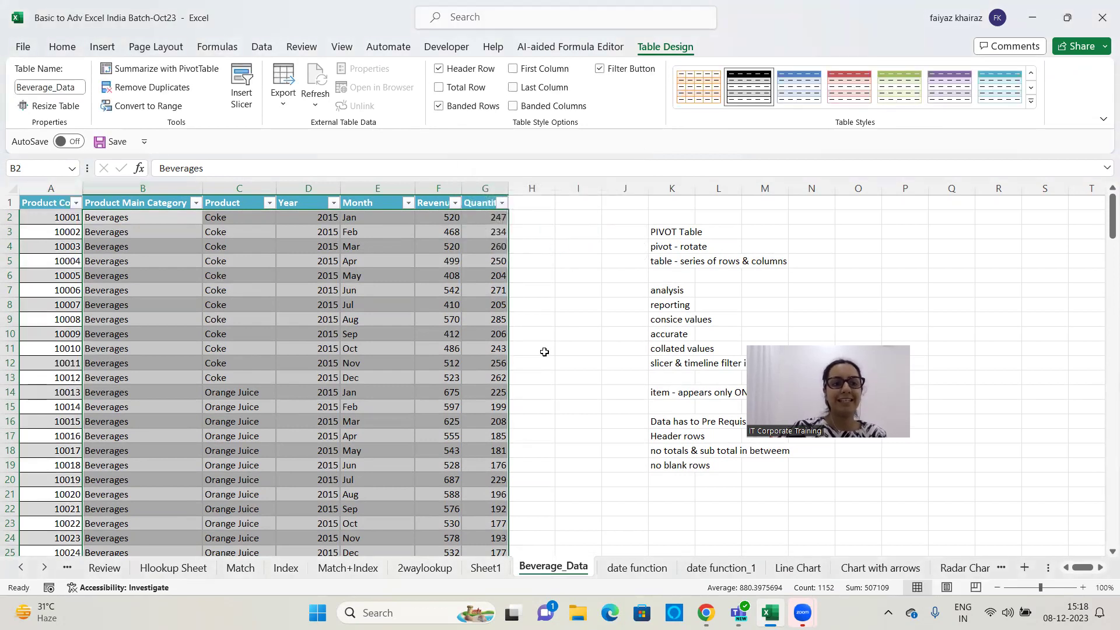
Select the Beverage_Data table by its name to check which range it covers.
click(546, 272)
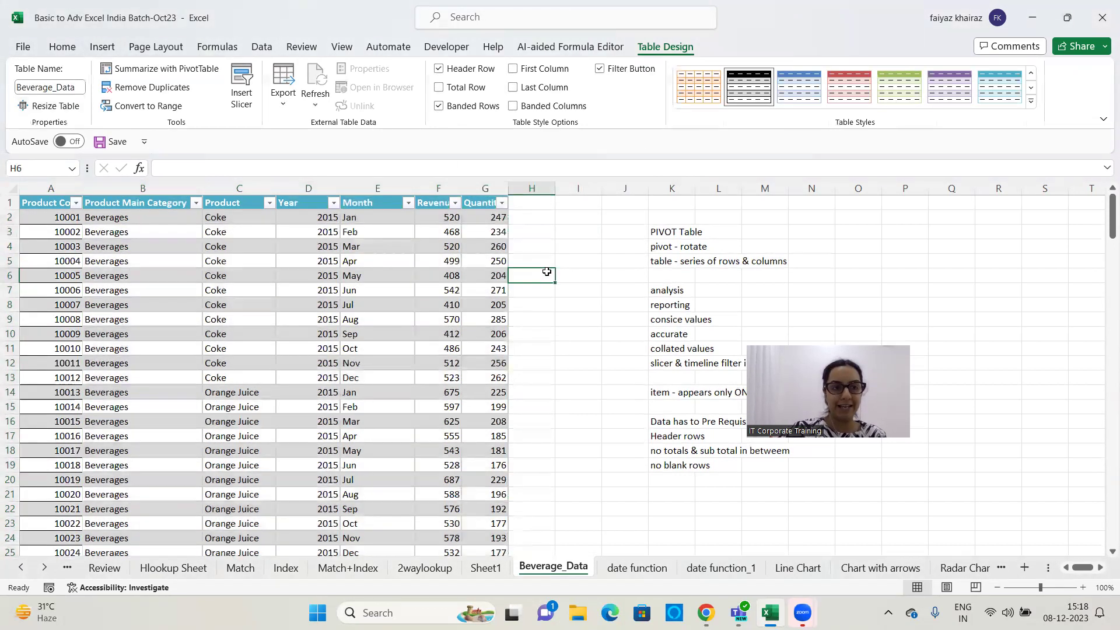
click(72, 168)
click(54, 200)
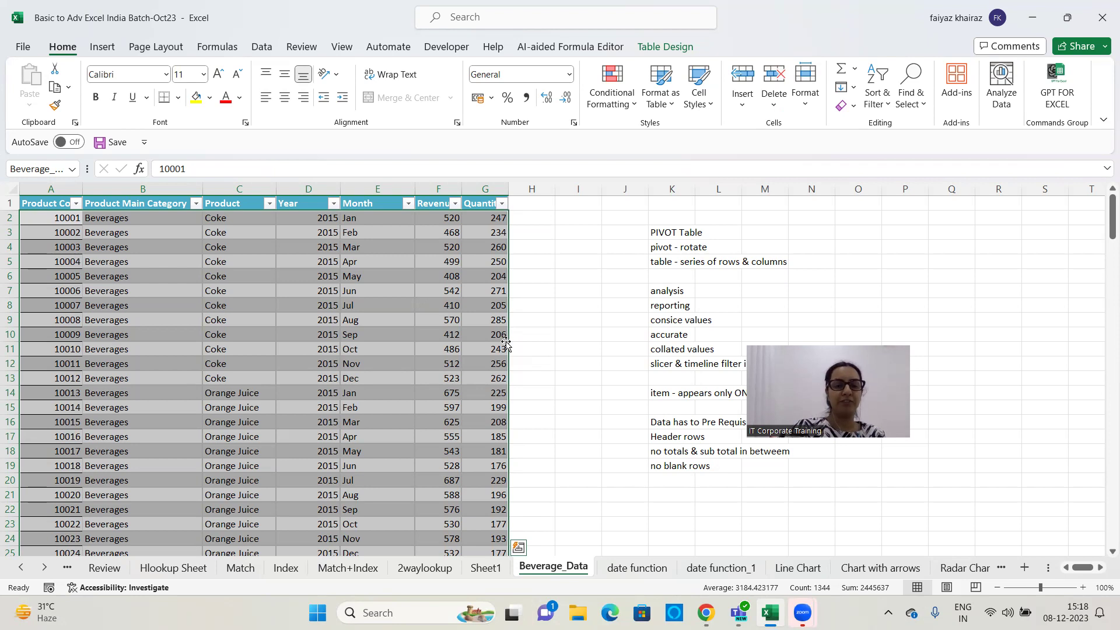
Enter 101 in cell R2 and fill it down as a consecutive series to 115 in R16.
click(1001, 215)
text(101)
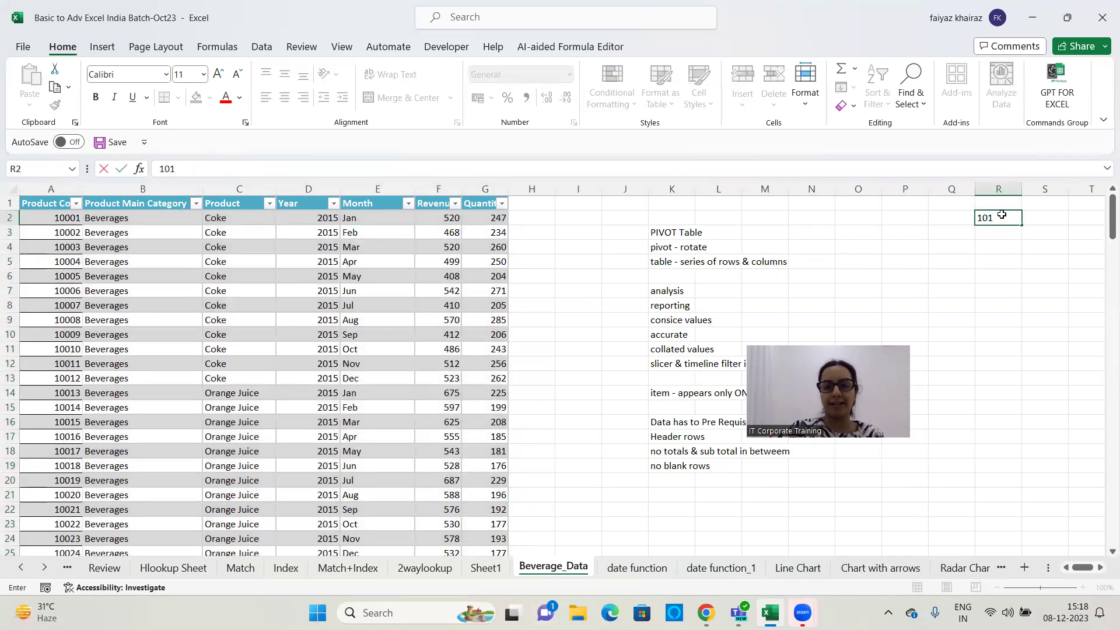
key(Return)
click(1006, 219)
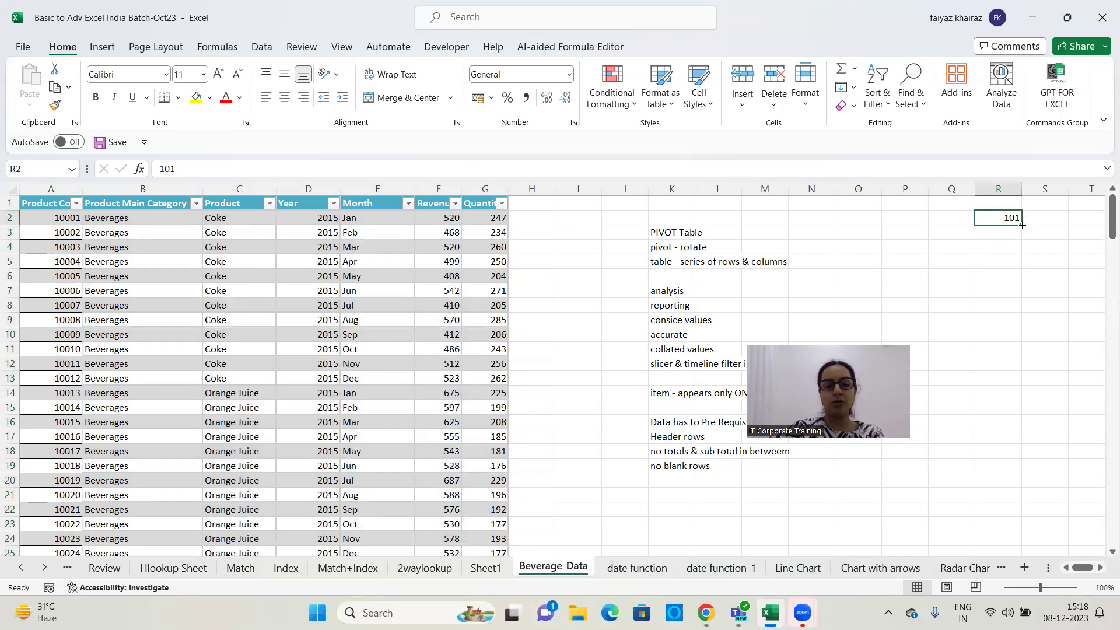
drag(1022, 225, 1032, 434)
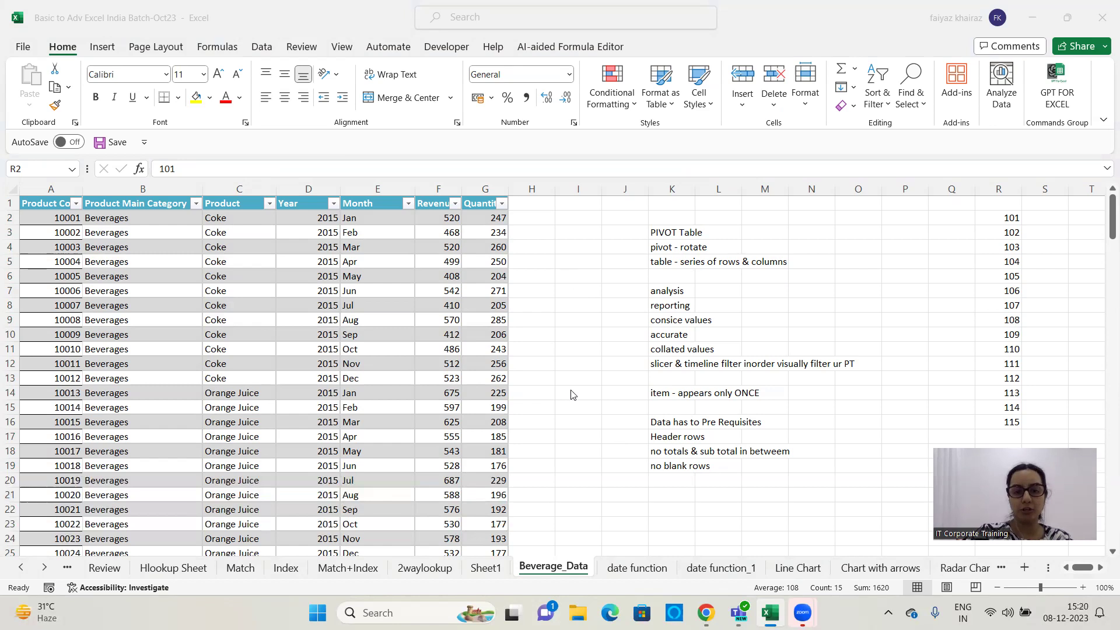
Refresh all data for the PivotTable on Sheet1 to load the Product Code field.
click(486, 569)
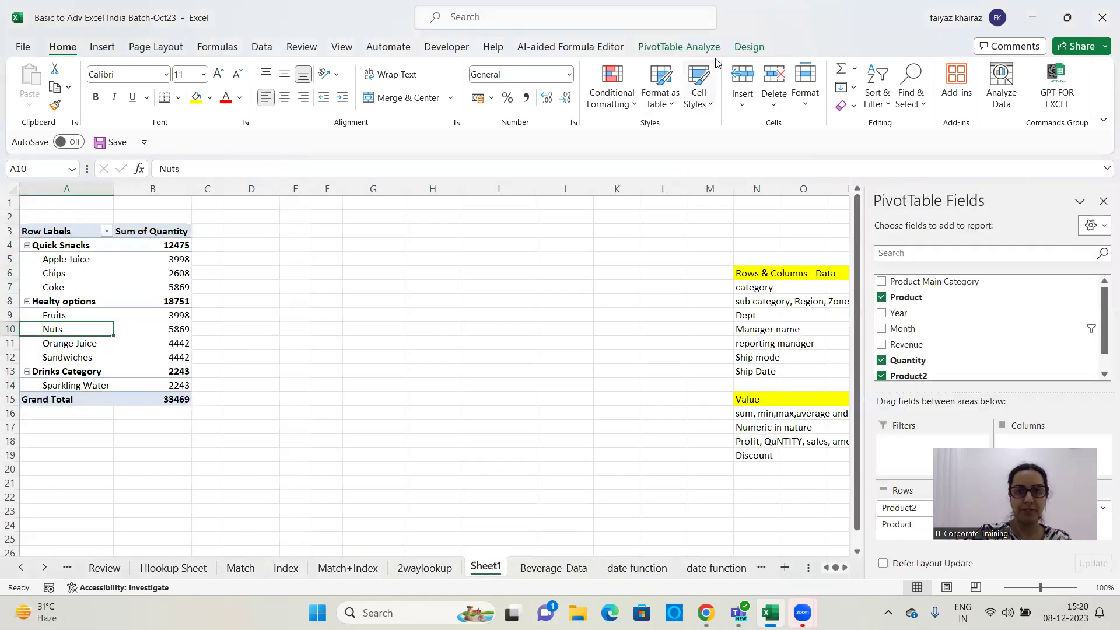
click(691, 49)
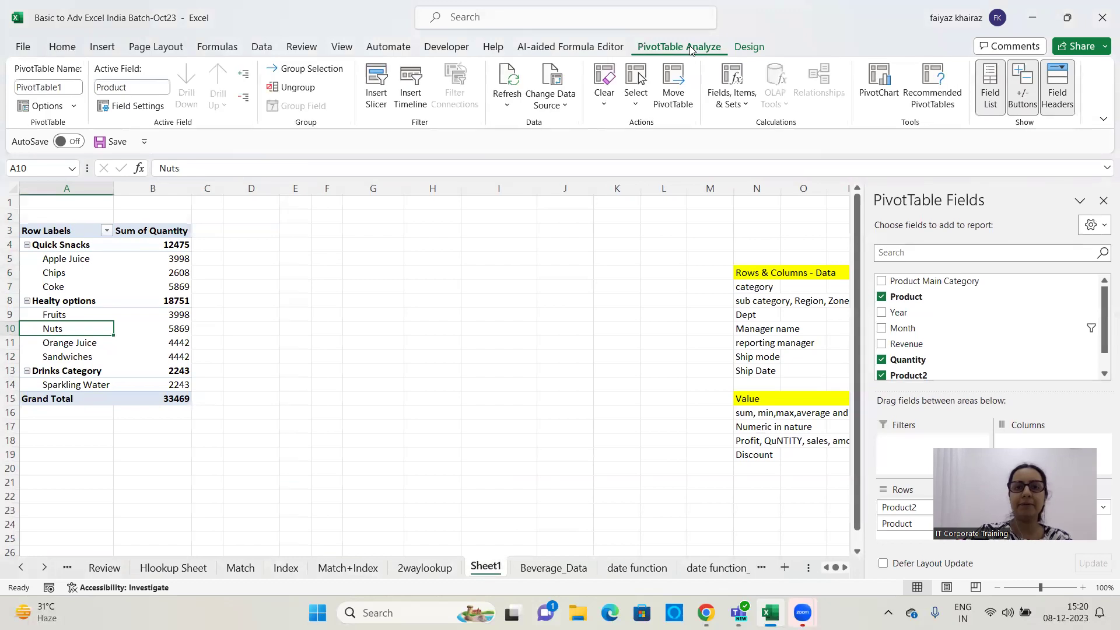
click(509, 108)
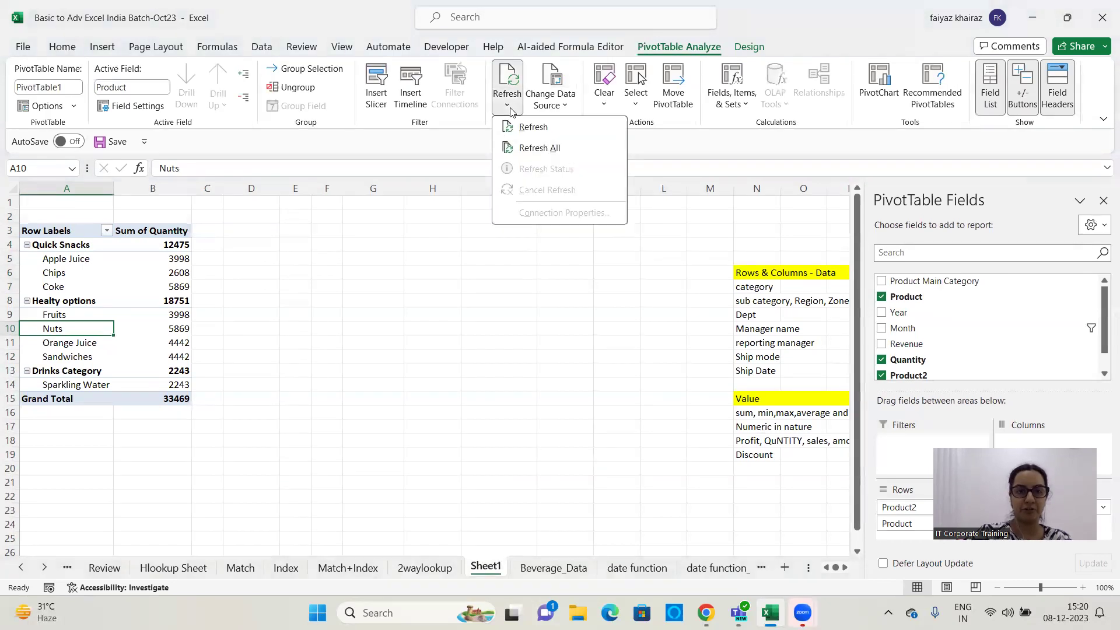
click(525, 149)
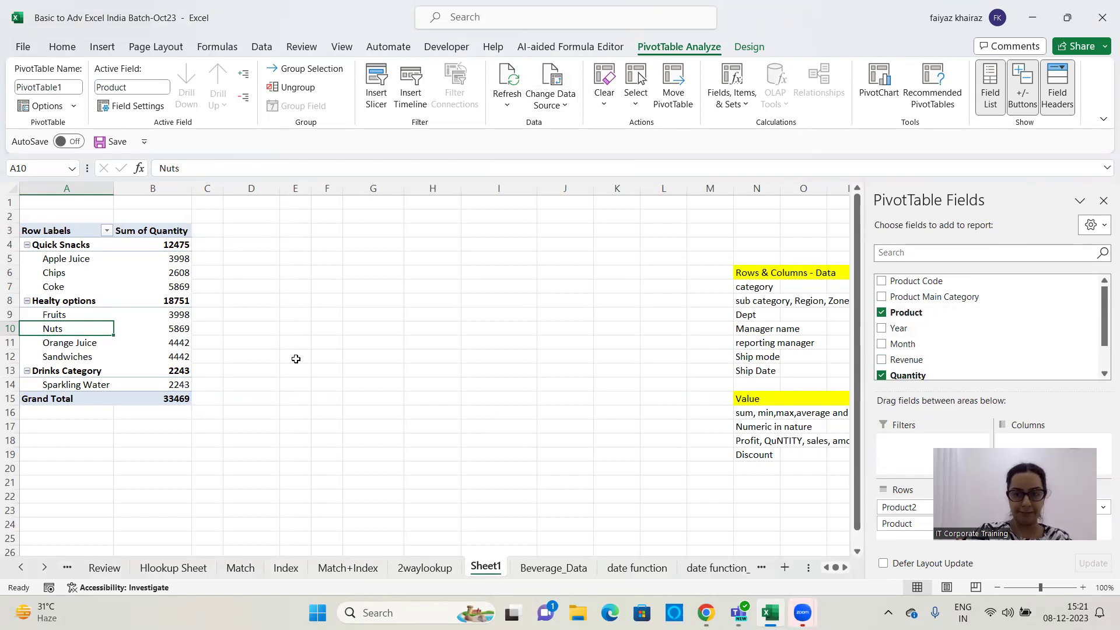
Try adding Product Code to the PivotTable and take it out again.
click(880, 285)
click(880, 286)
click(881, 282)
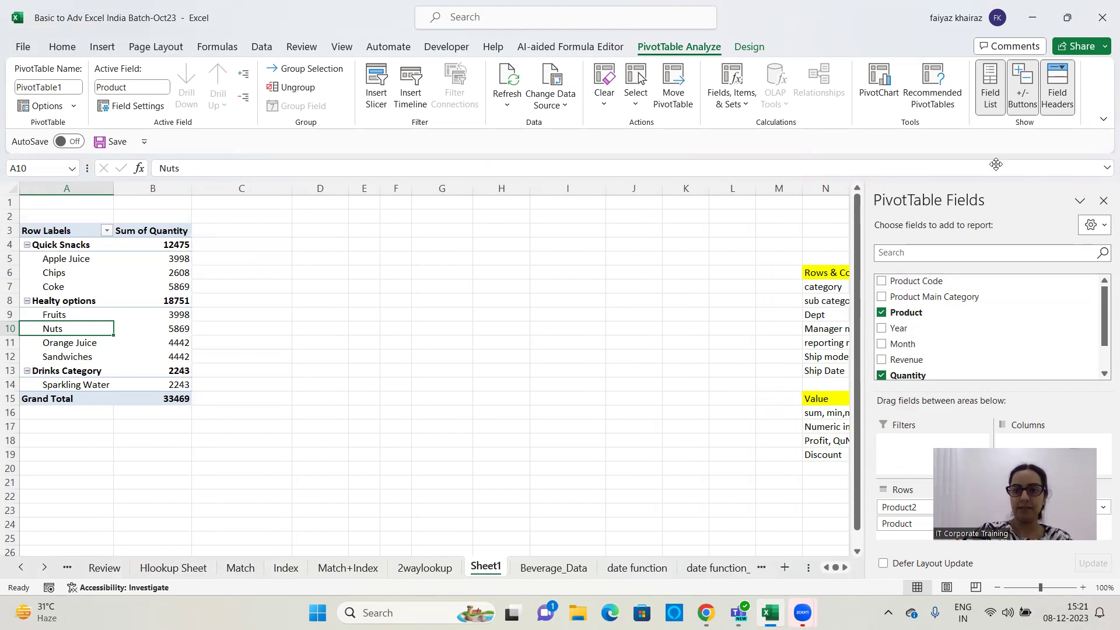
Remove the Quantity, Product and Product2 fields to empty the PivotTable.
click(882, 376)
click(882, 312)
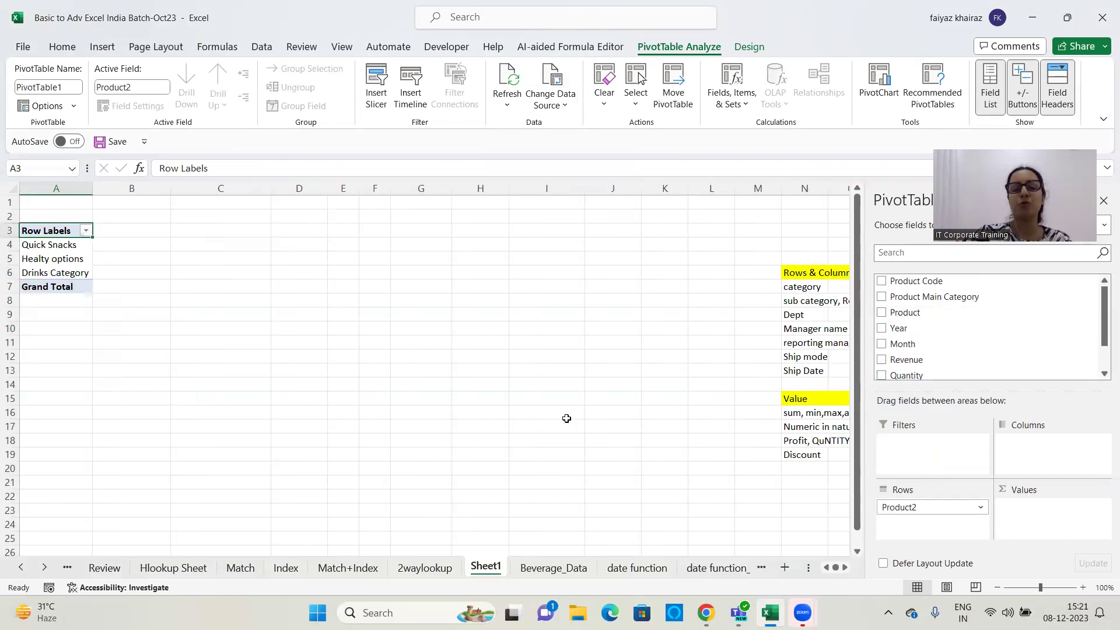
key(ctrl+z)
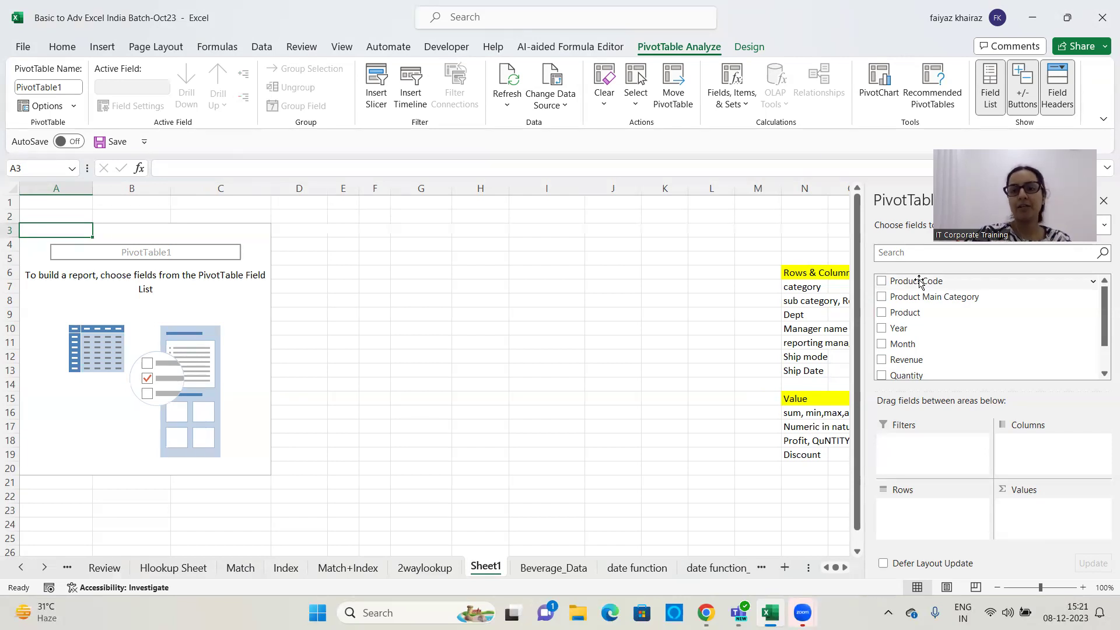
Build the report with Revenue in Rows and Product Code in Values.
drag(1101, 320, 1102, 343)
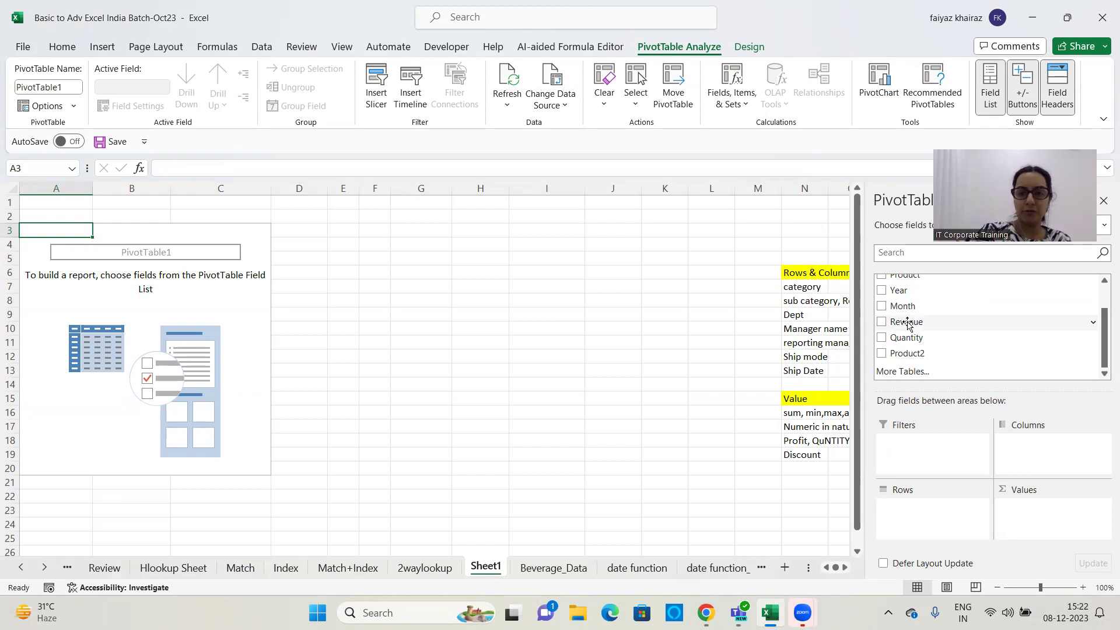
drag(907, 324, 924, 478)
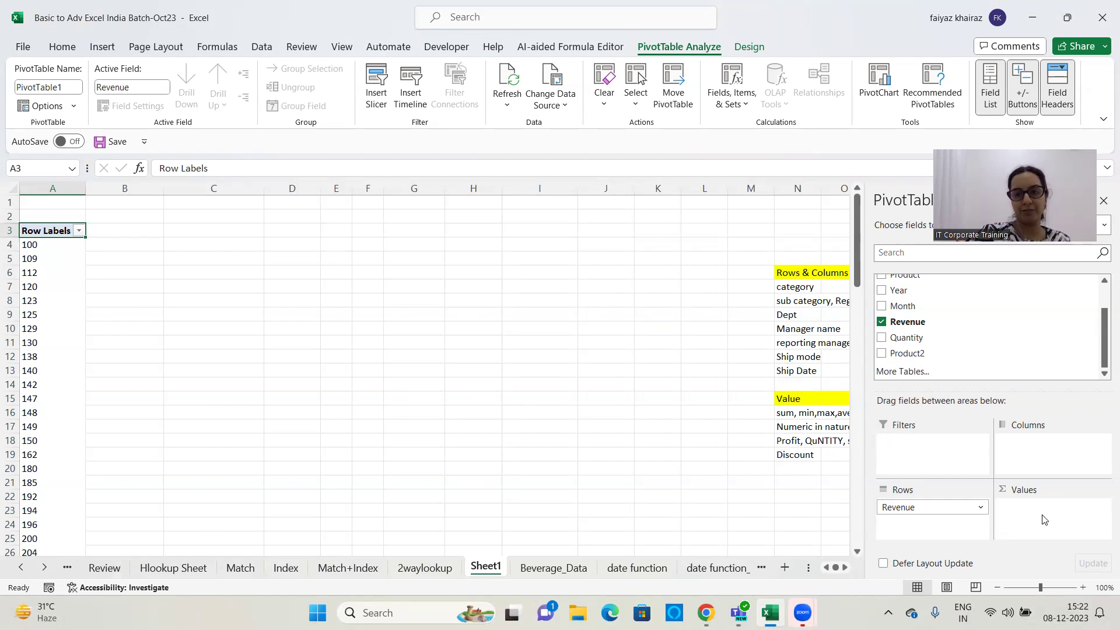
drag(1105, 315, 1096, 290)
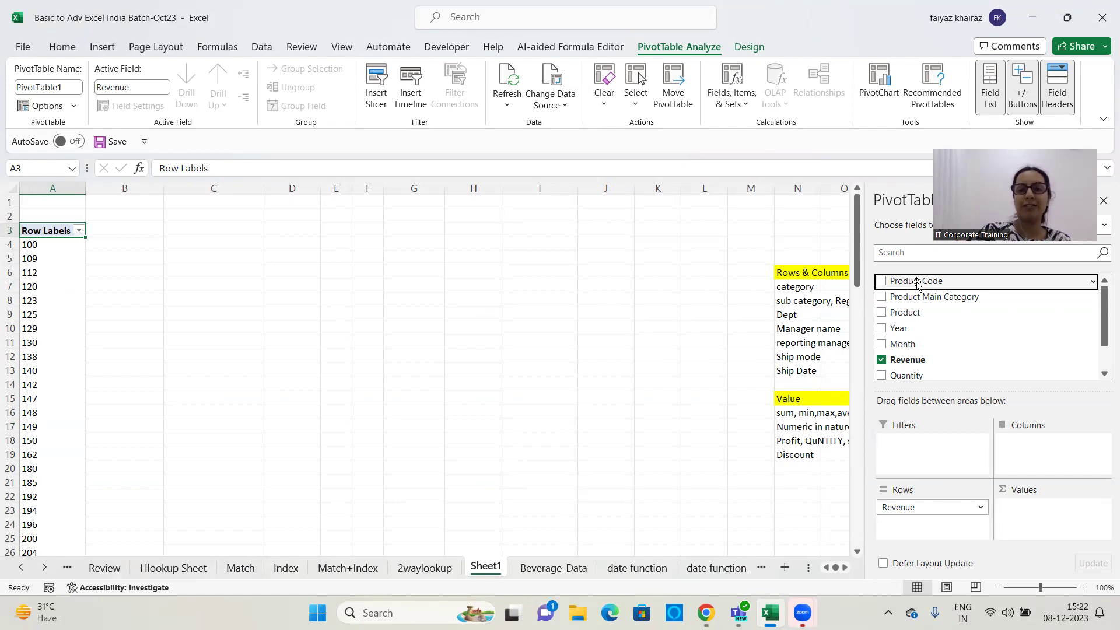
drag(917, 283, 1038, 524)
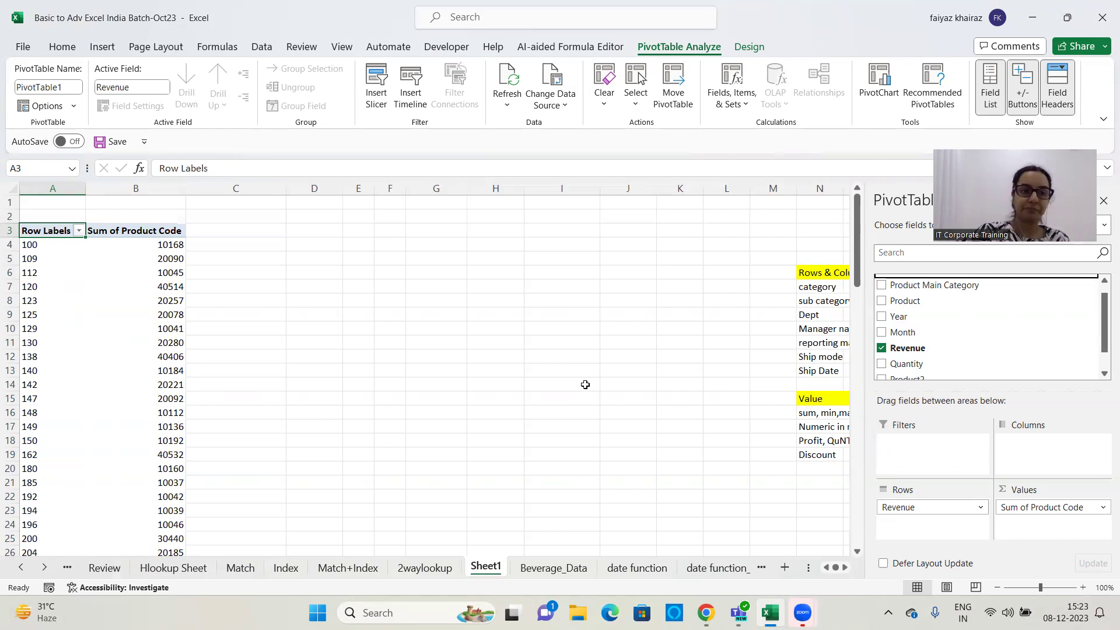
Change the Product Code value field's summary function to Count.
click(143, 234)
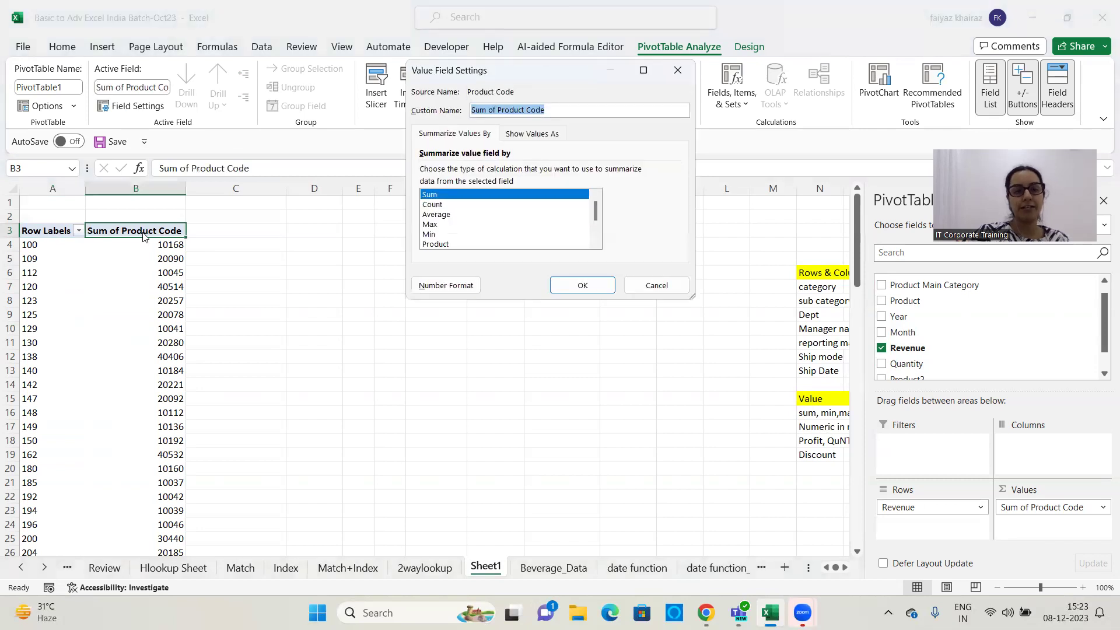
click(432, 205)
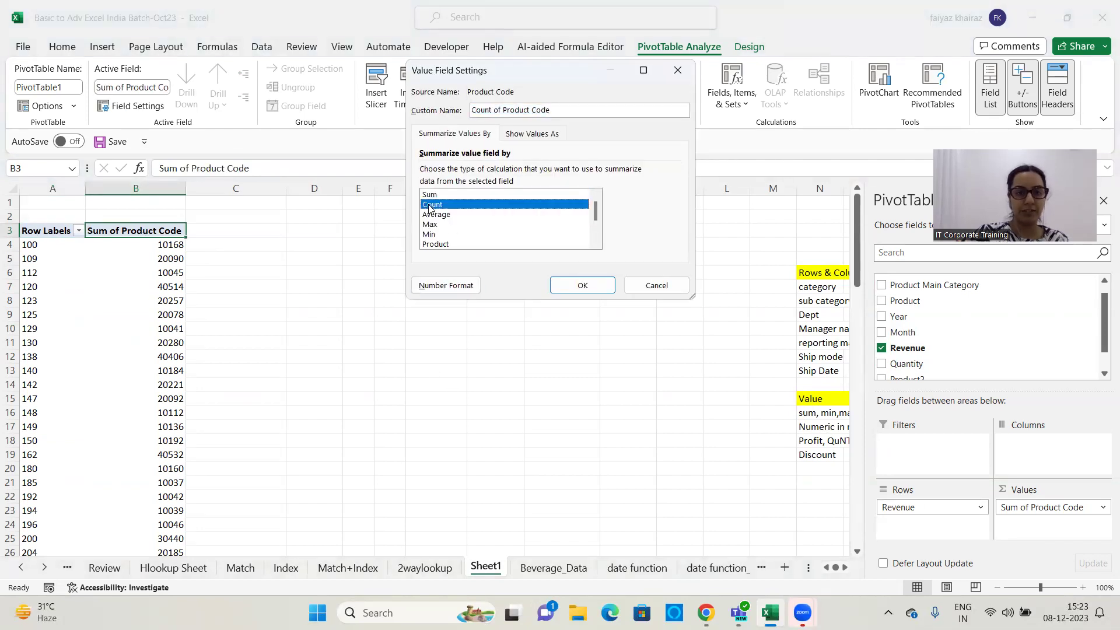
click(583, 285)
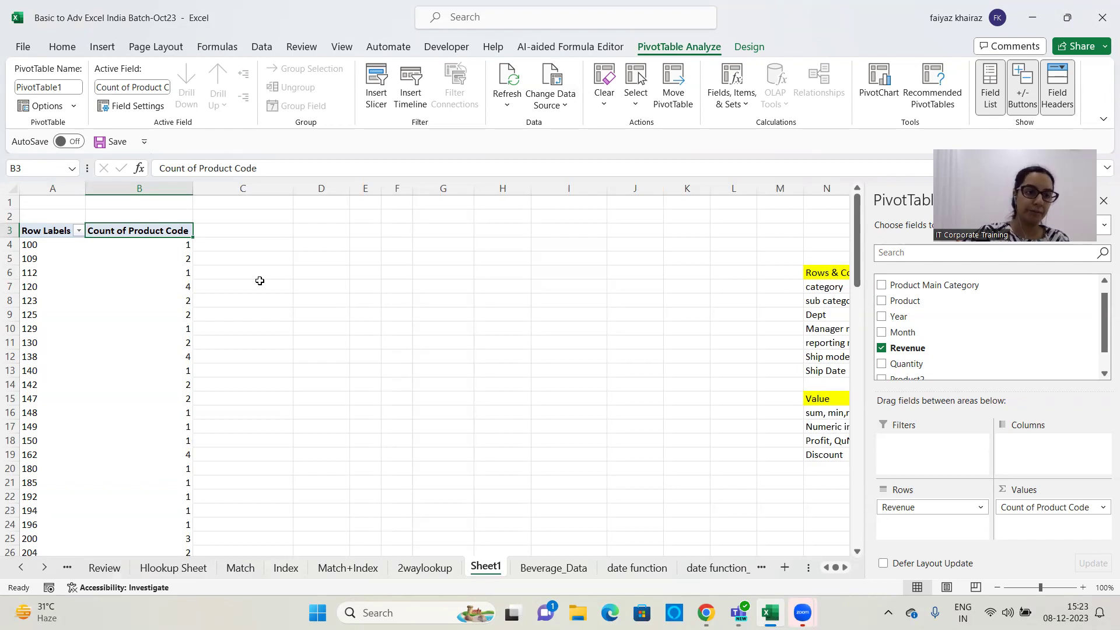
Group the Revenue row labels into ranges of 100, starting at 100 and ending at 700.
click(36, 245)
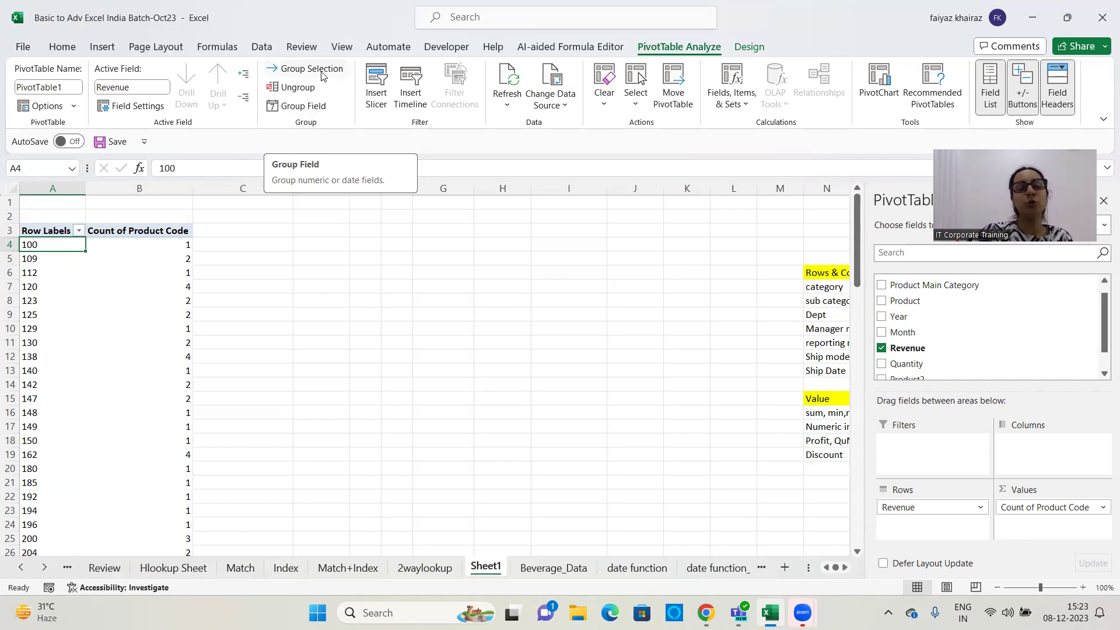
click(316, 110)
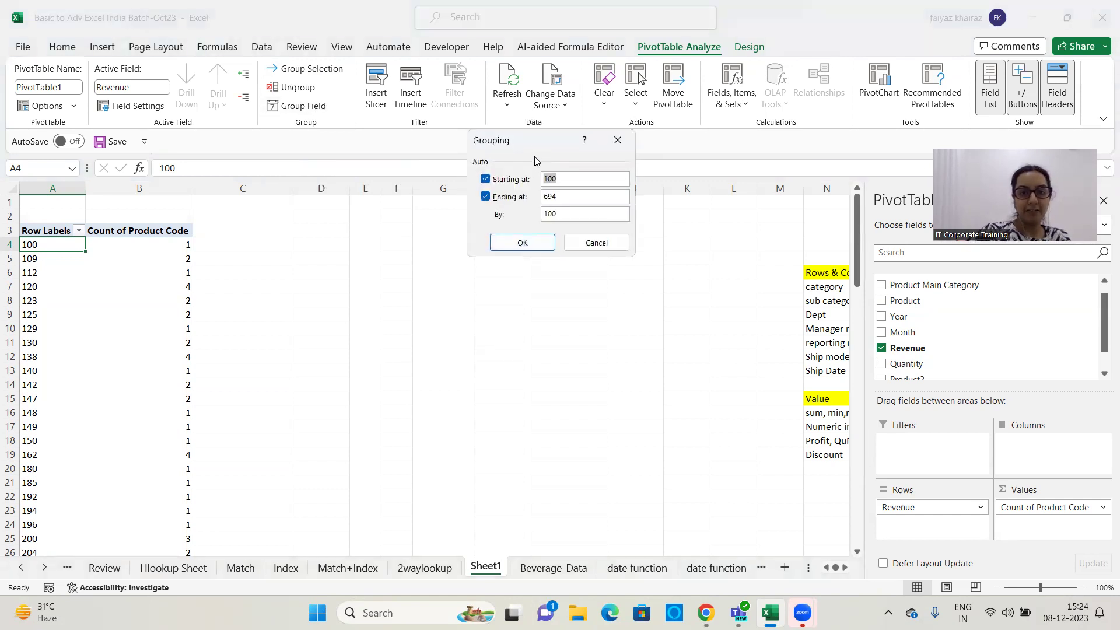
drag(534, 131, 496, 171)
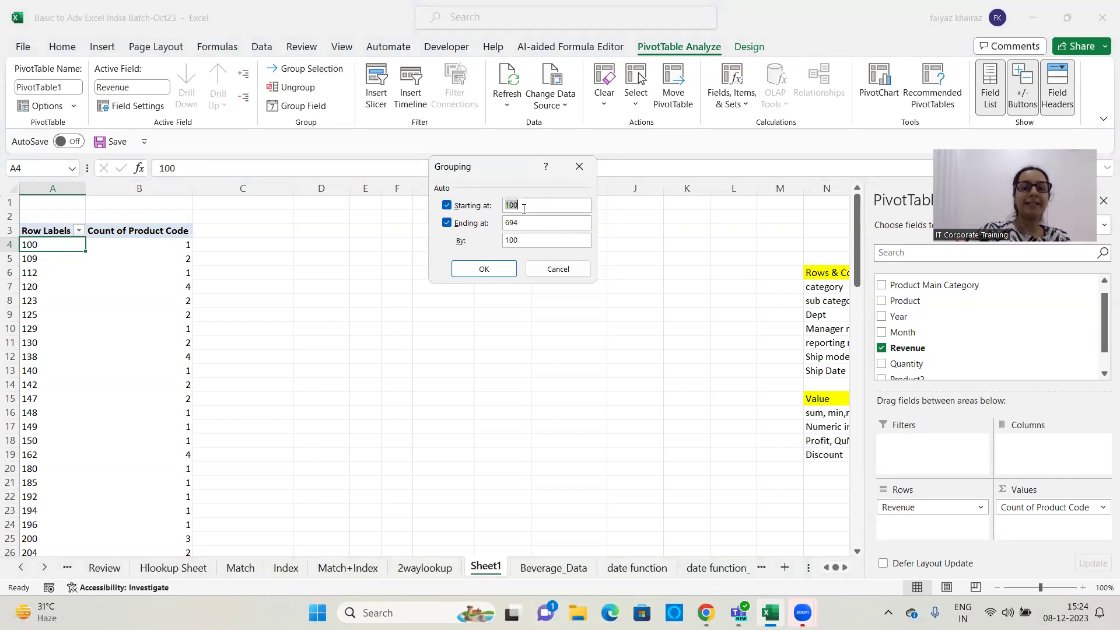
drag(525, 223, 501, 223)
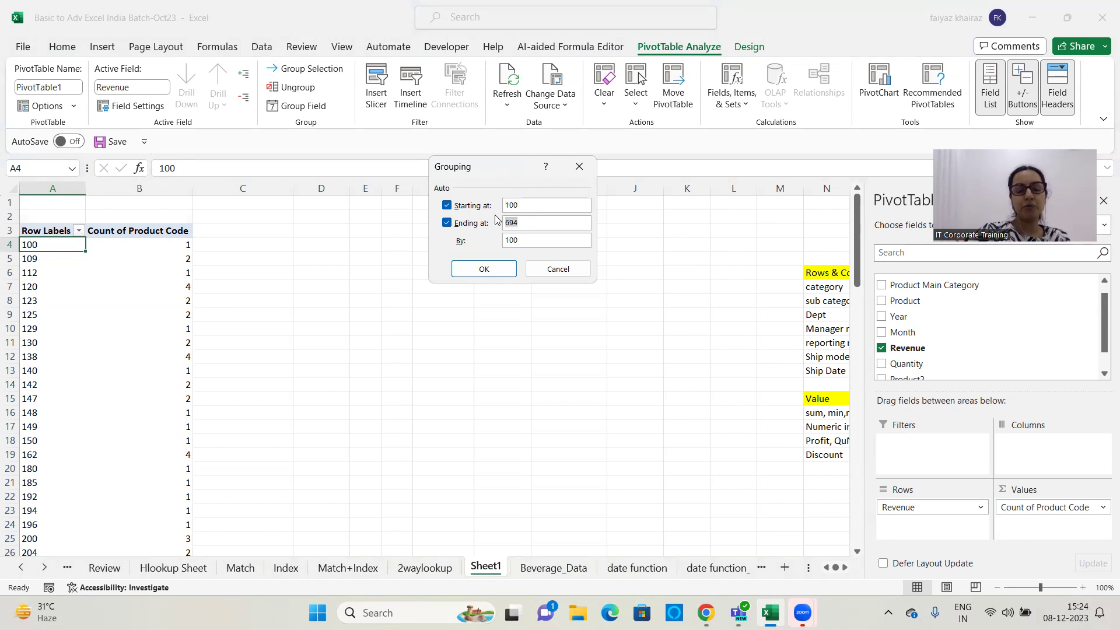
text(700)
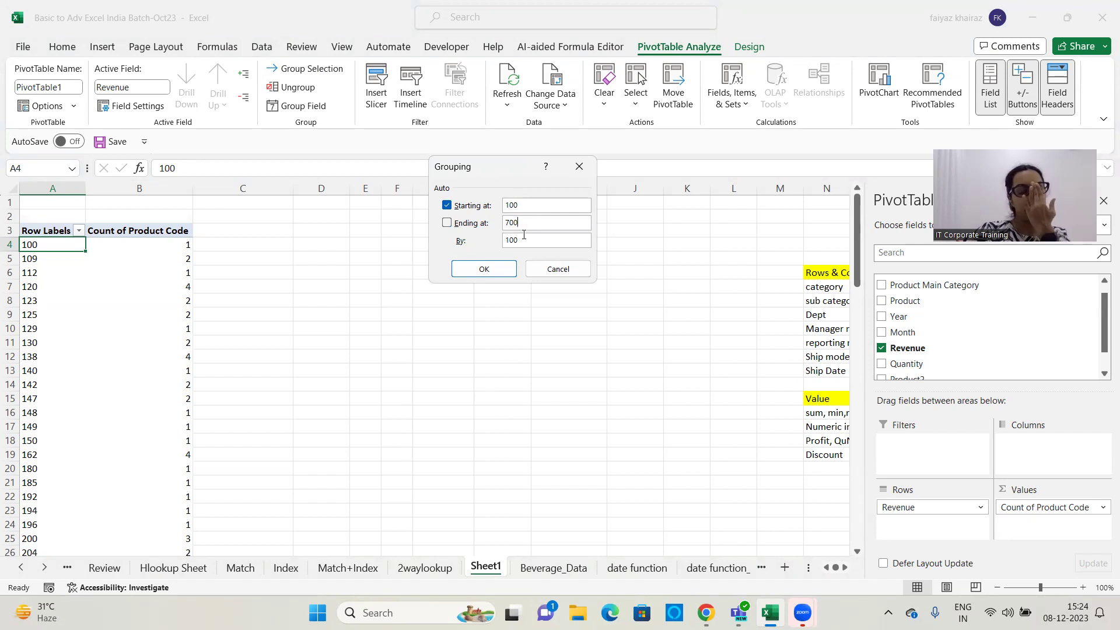
click(488, 269)
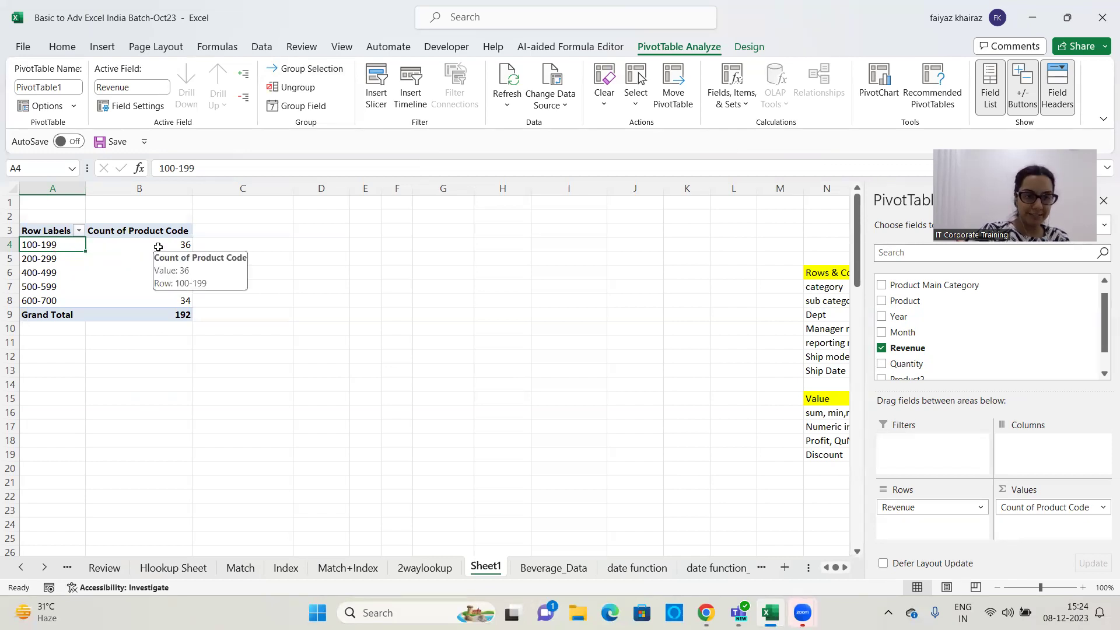
Check the 100-199 and 200-299 revenue ranges and review the PivotTable's grouping settings.
click(54, 261)
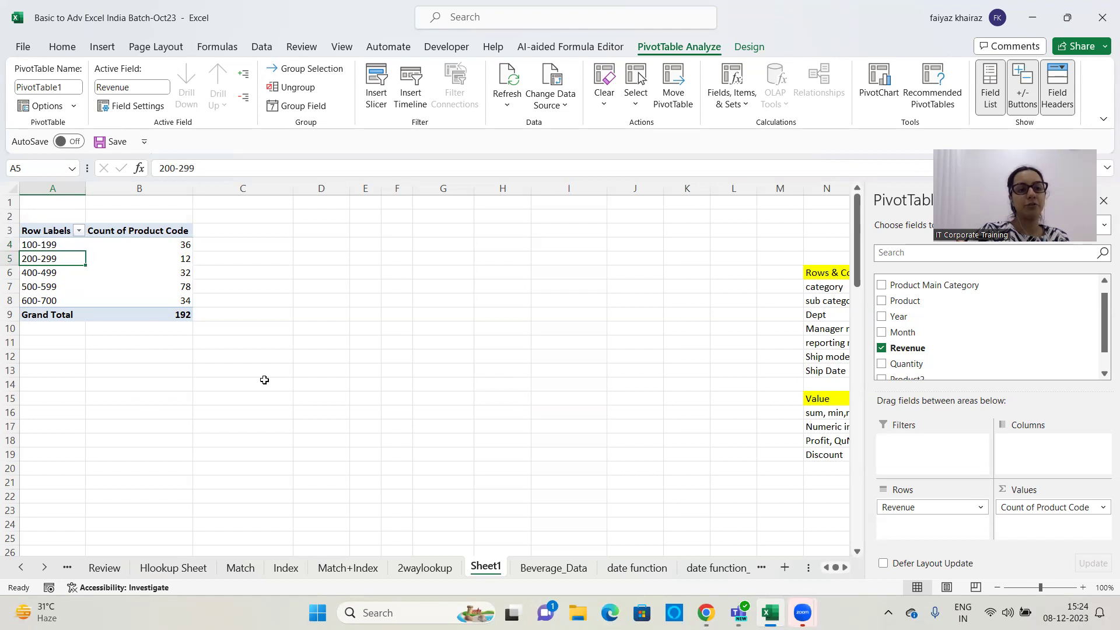
click(168, 259)
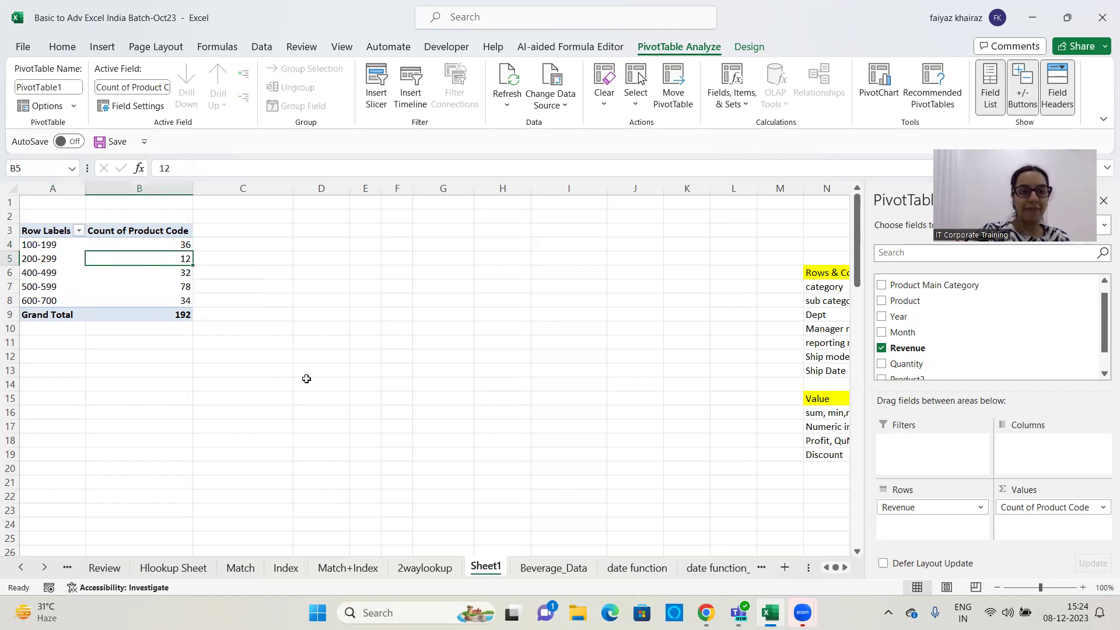
click(51, 244)
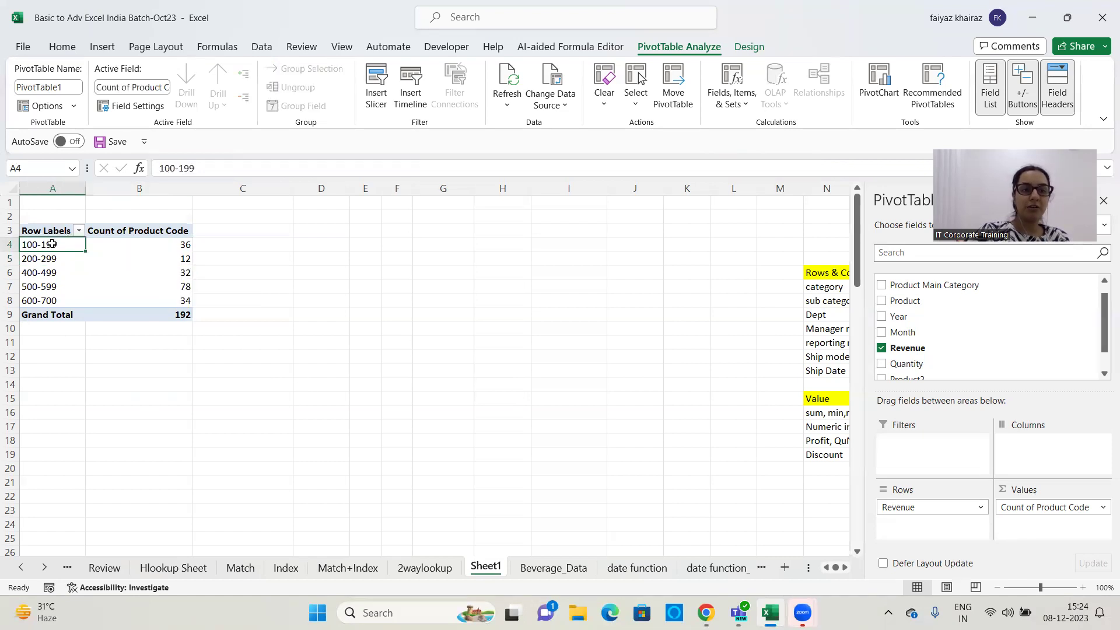
double_click(51, 244)
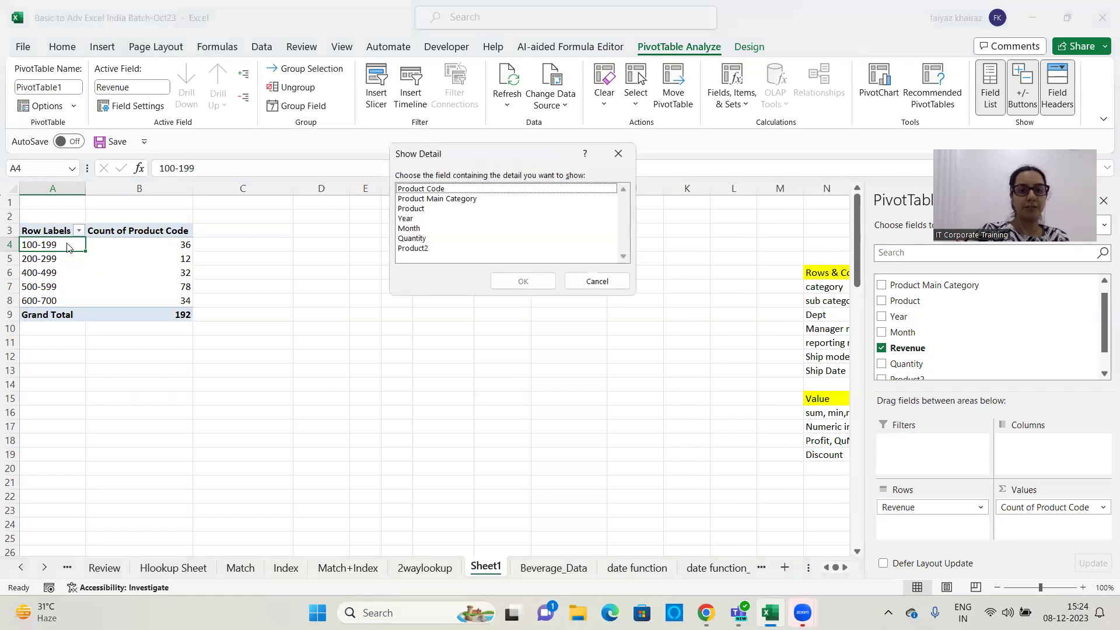
key(Escape)
click(323, 69)
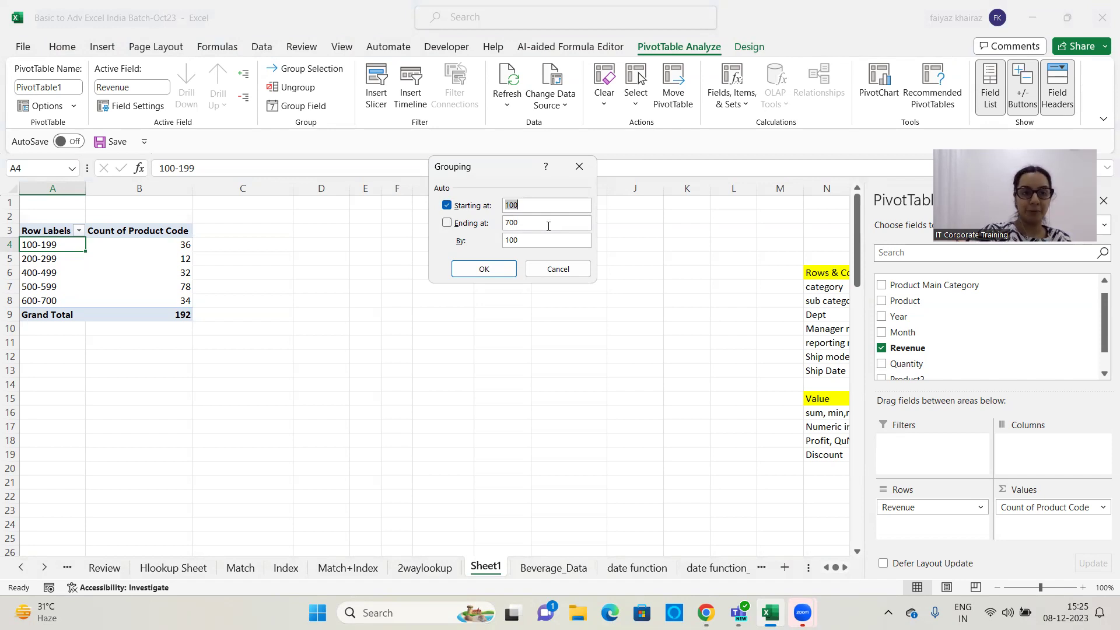
click(559, 269)
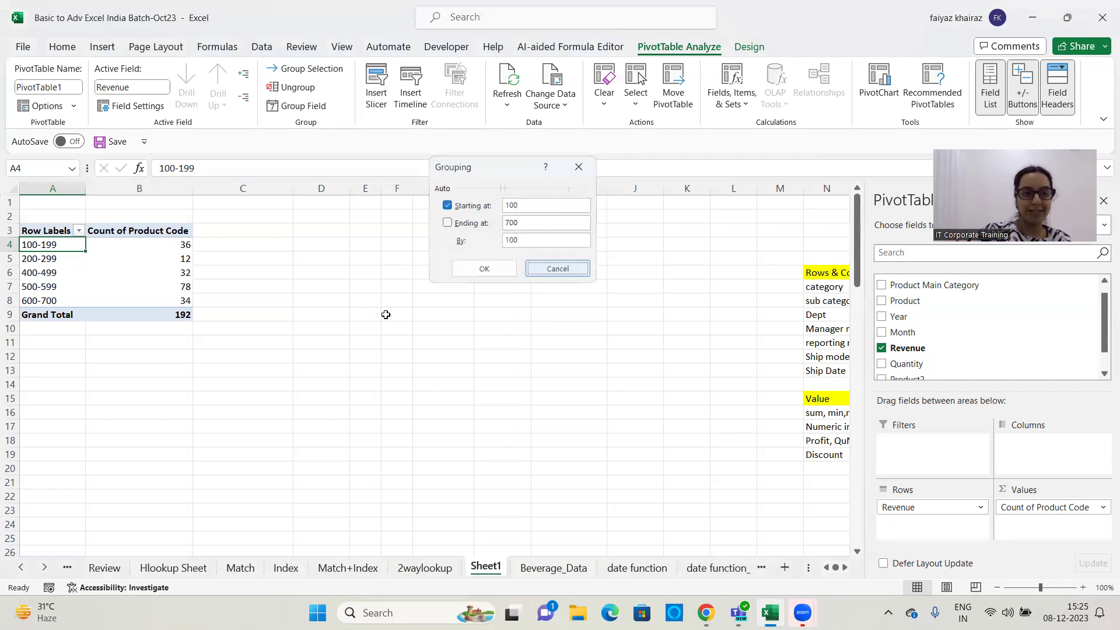
Ungroup the revenue ranges in the PivotTable's row labels.
click(158, 287)
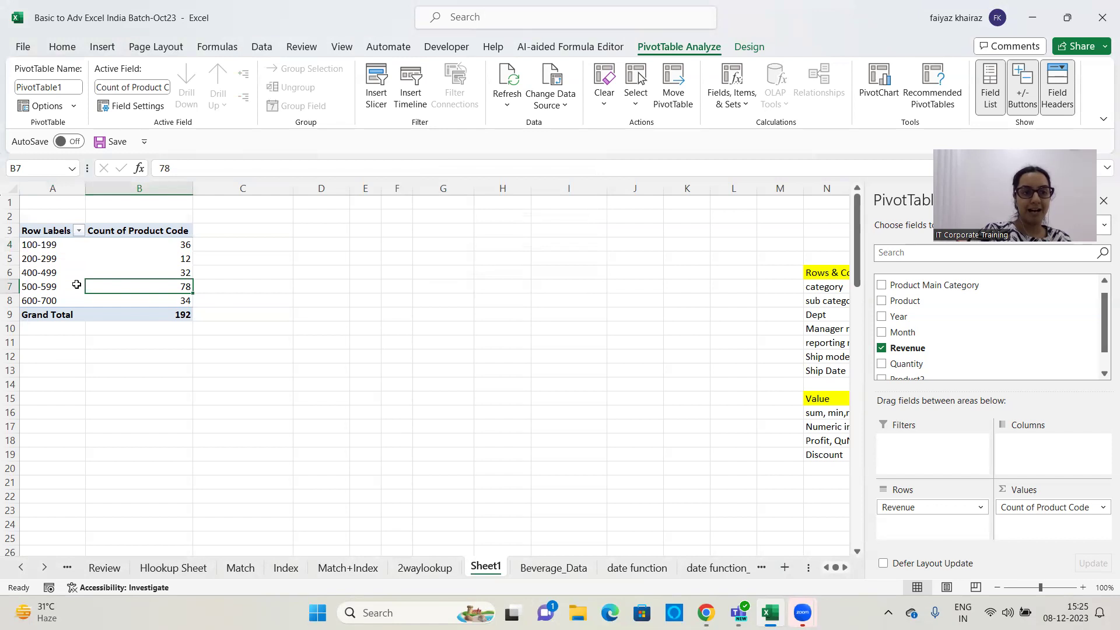
click(58, 286)
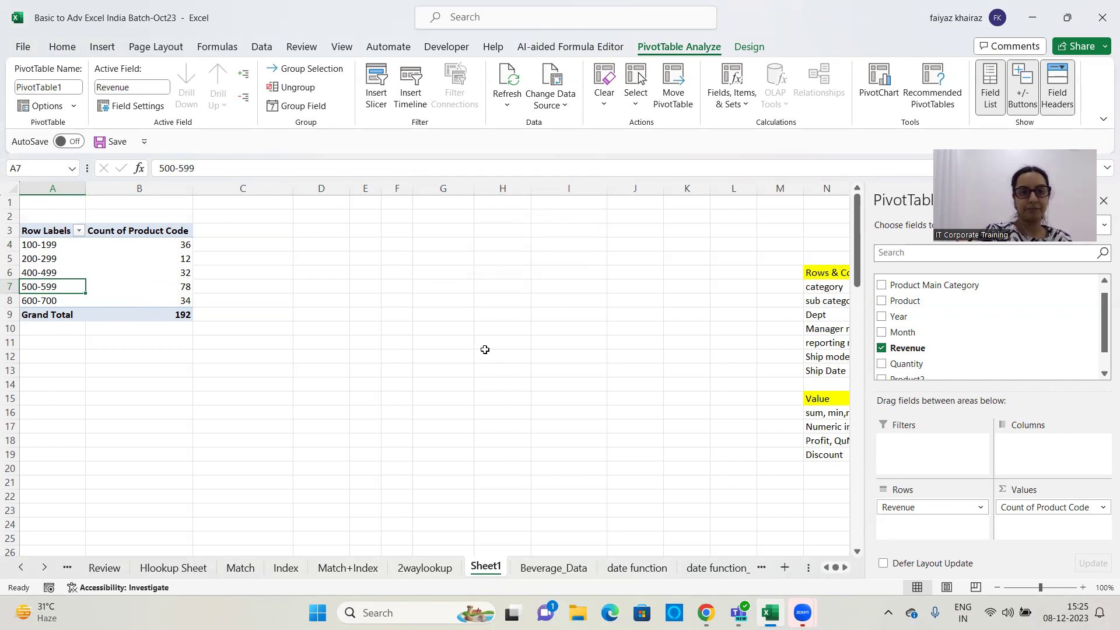
click(297, 87)
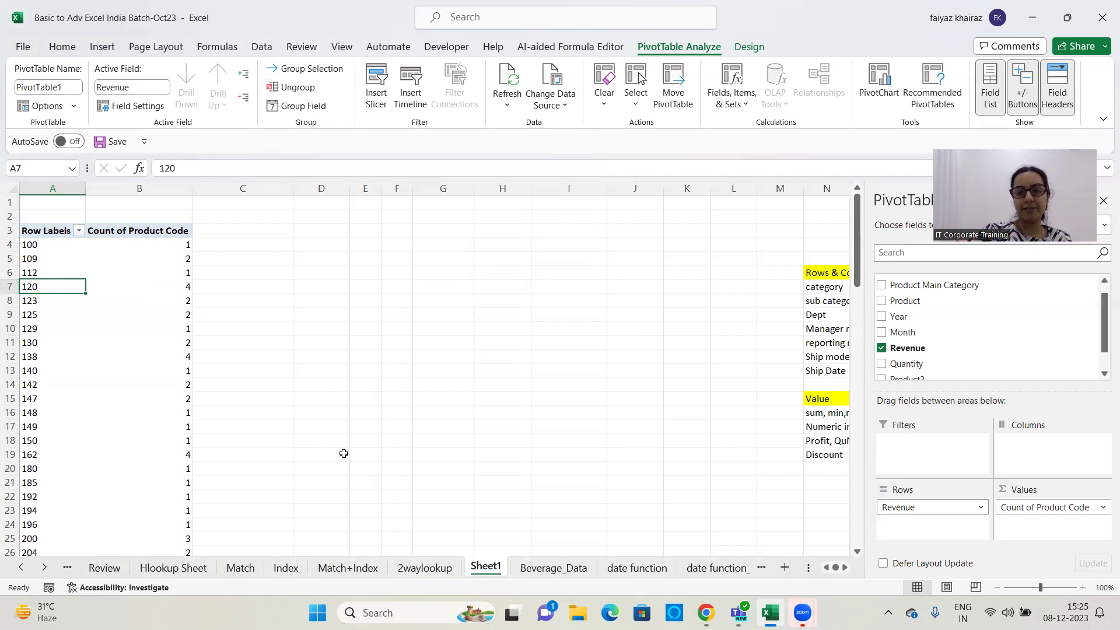
Empty the PivotTable and rebuild it with Revenue in Rows and Product Code in Values.
drag(1071, 511, 766, 359)
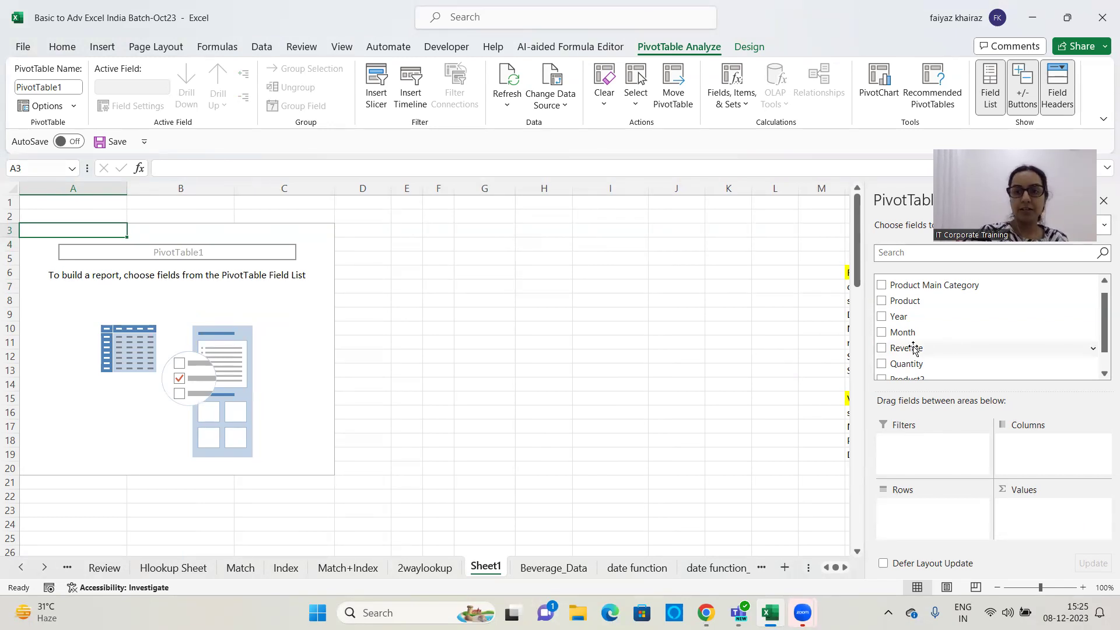
drag(911, 348, 935, 470)
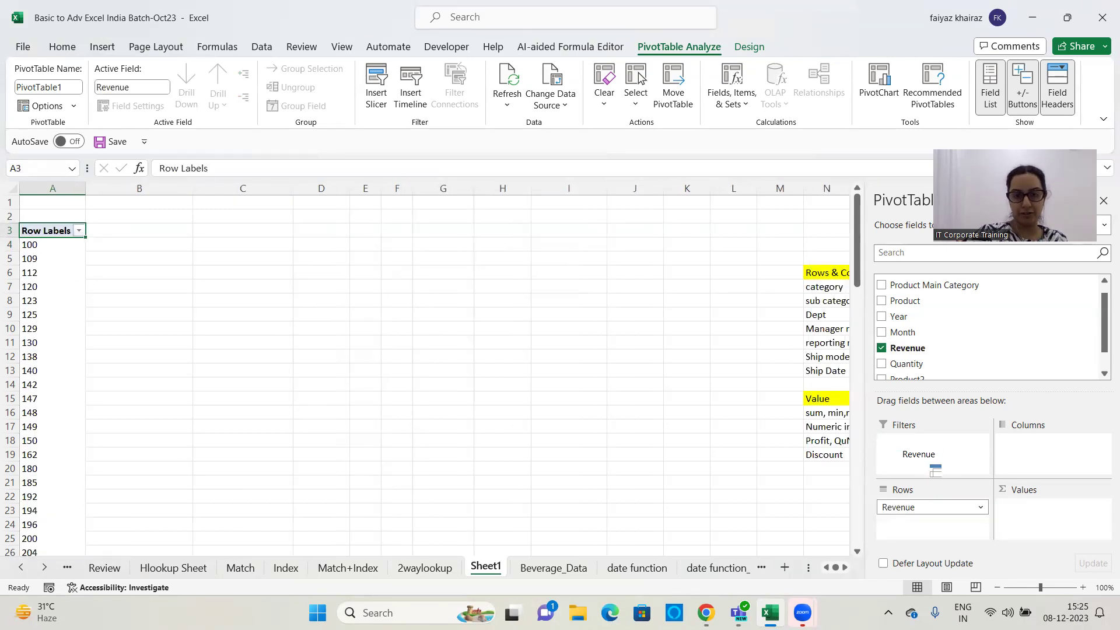
drag(1104, 306, 1103, 300)
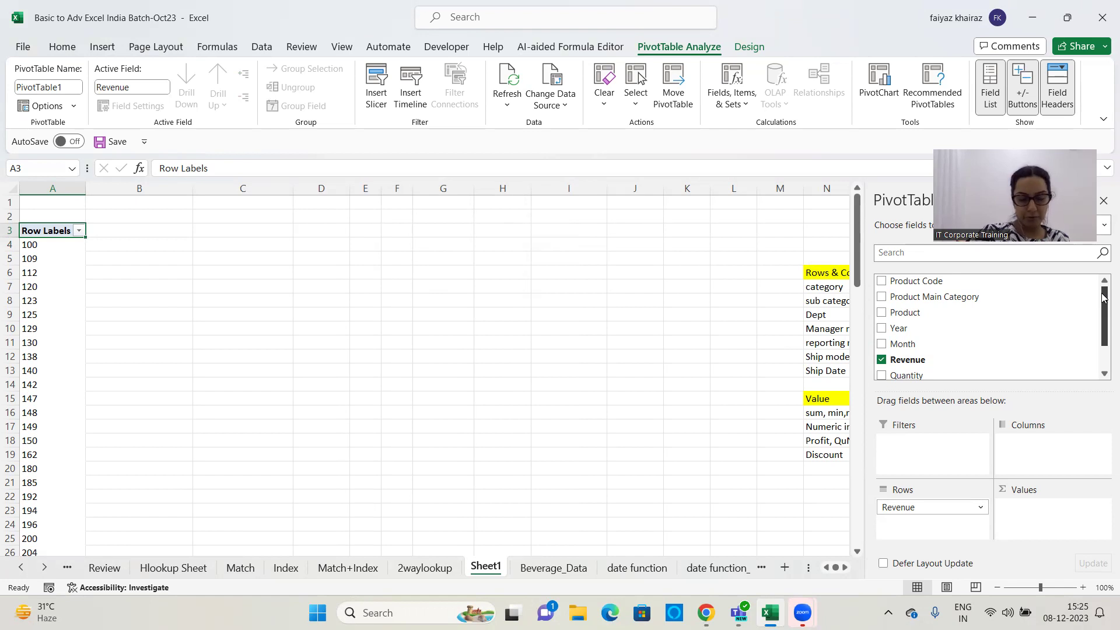
drag(928, 281, 1045, 531)
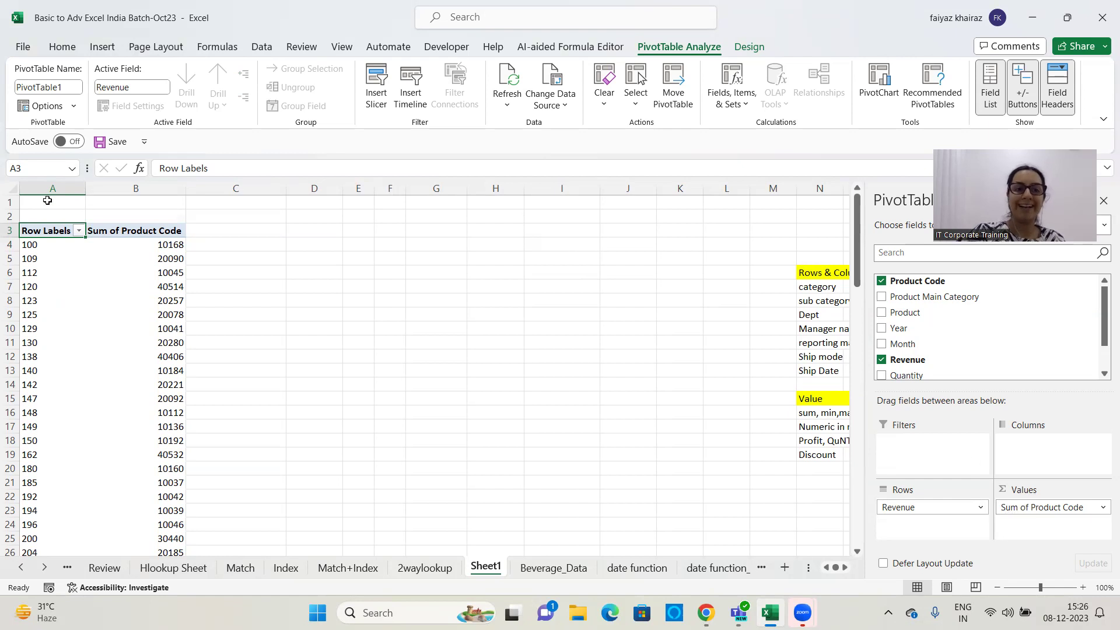
Summarize the Product Code values by Count instead of Sum.
click(127, 231)
double_click(127, 231)
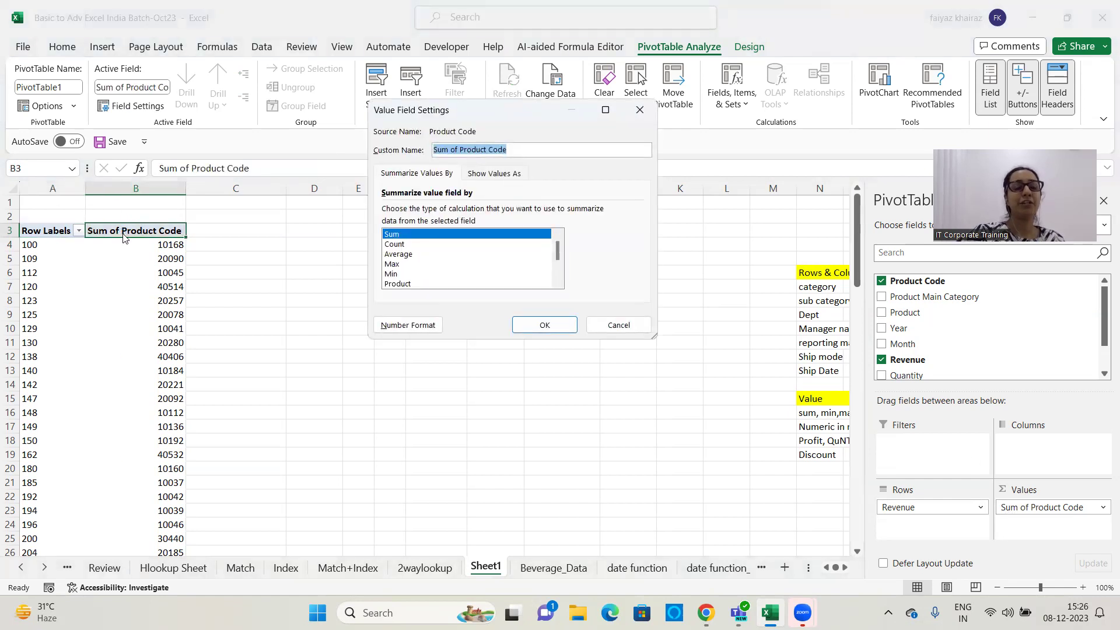
click(399, 244)
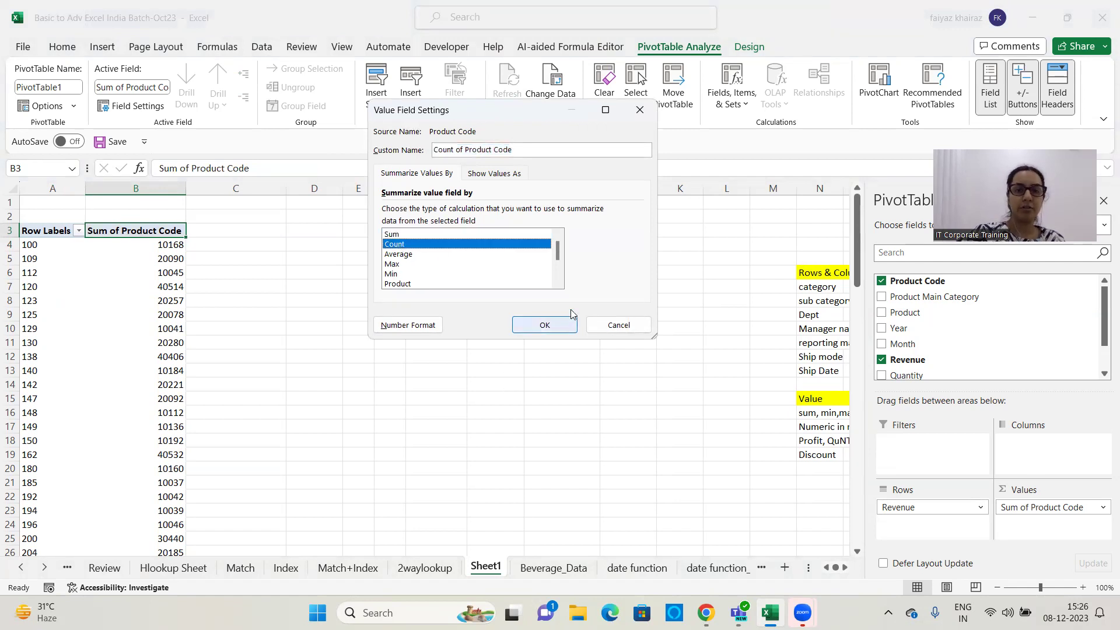
click(543, 325)
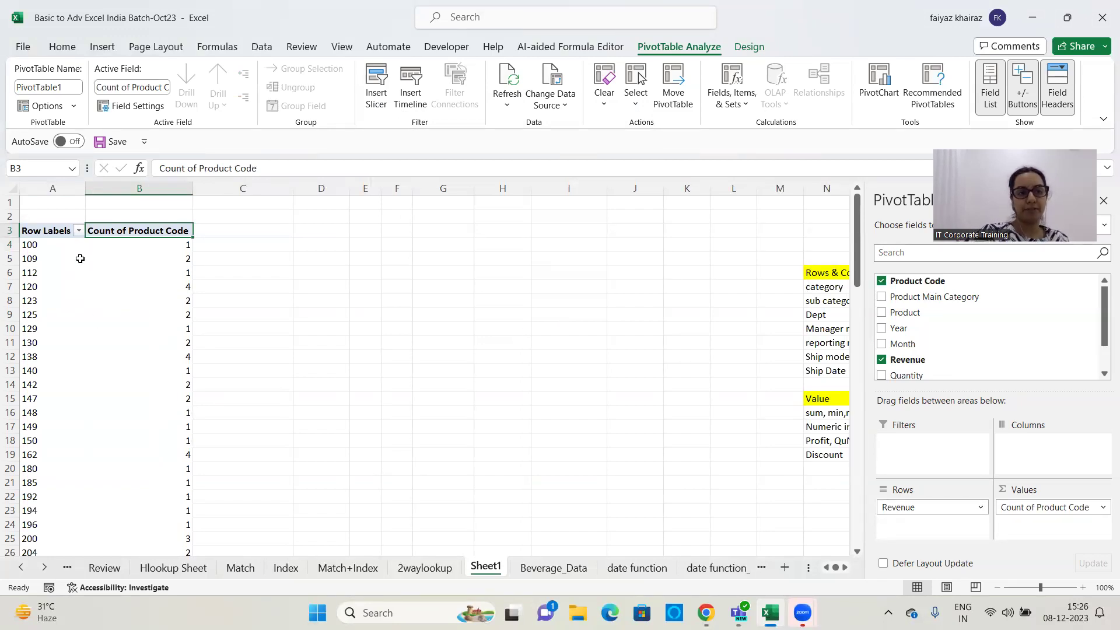
Group the revenue row labels from 100 to 700 in intervals of 100.
click(25, 244)
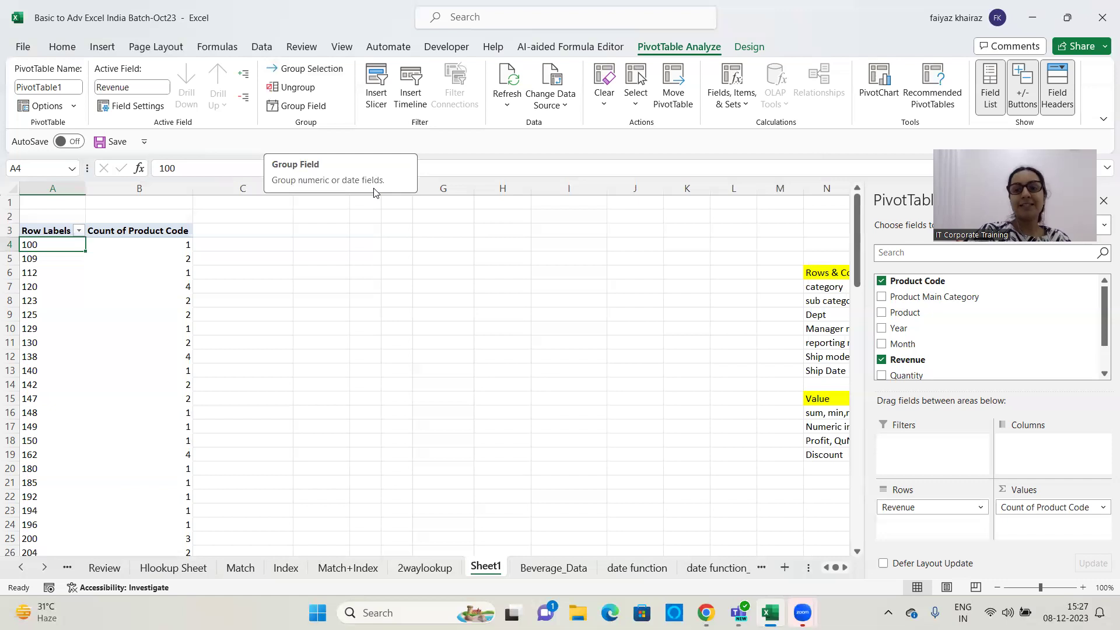
click(309, 111)
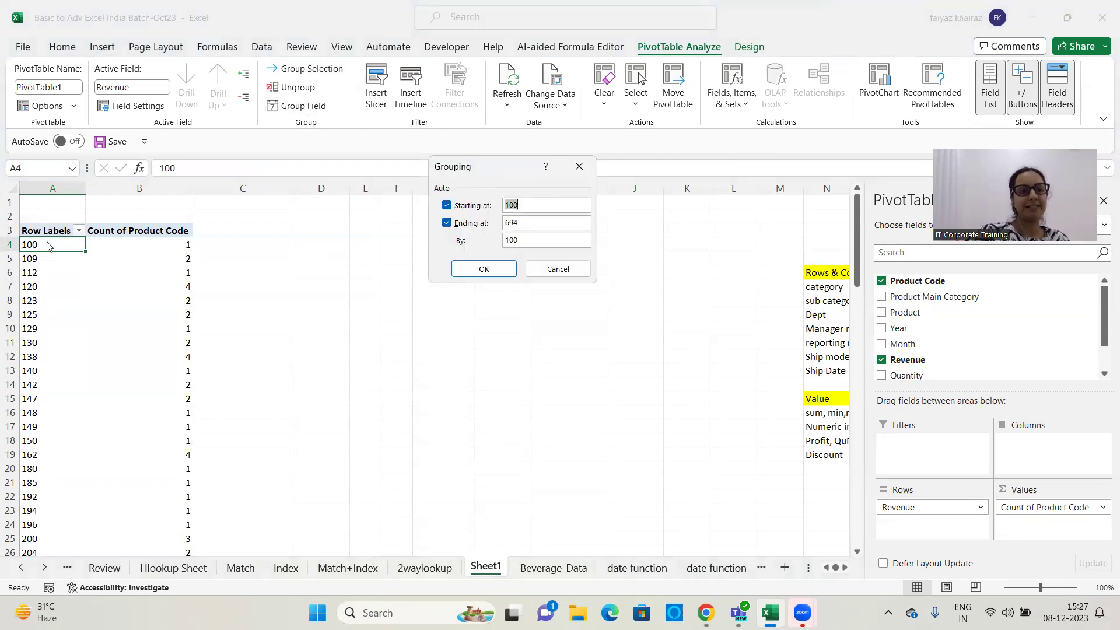
click(549, 224)
key(BackSpace)
key(BackSpace)
key(BackSpace)
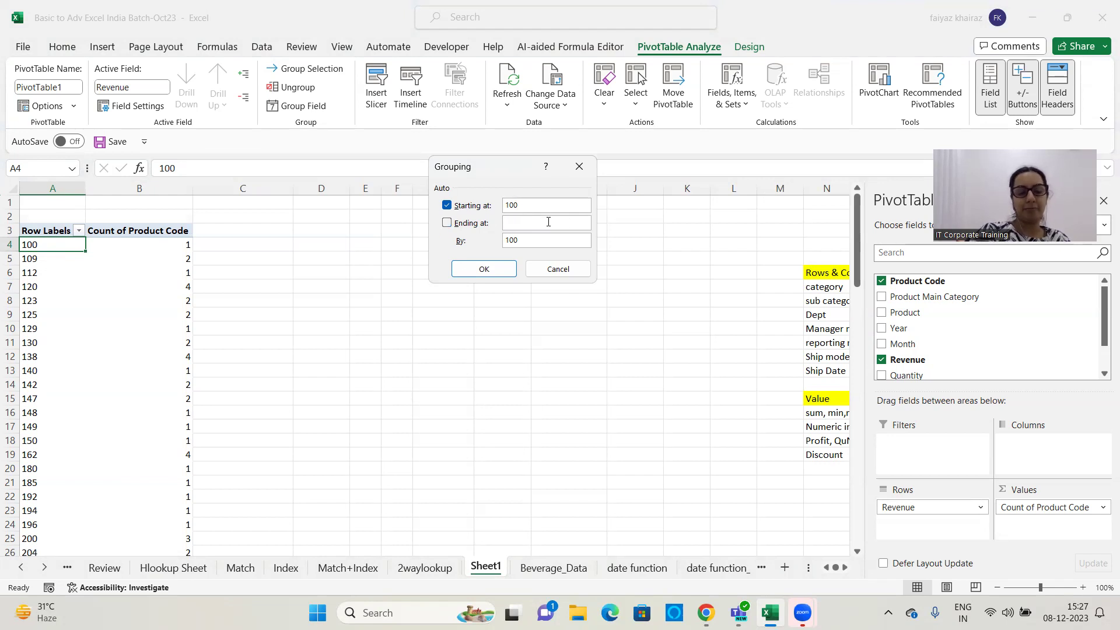
text(700)
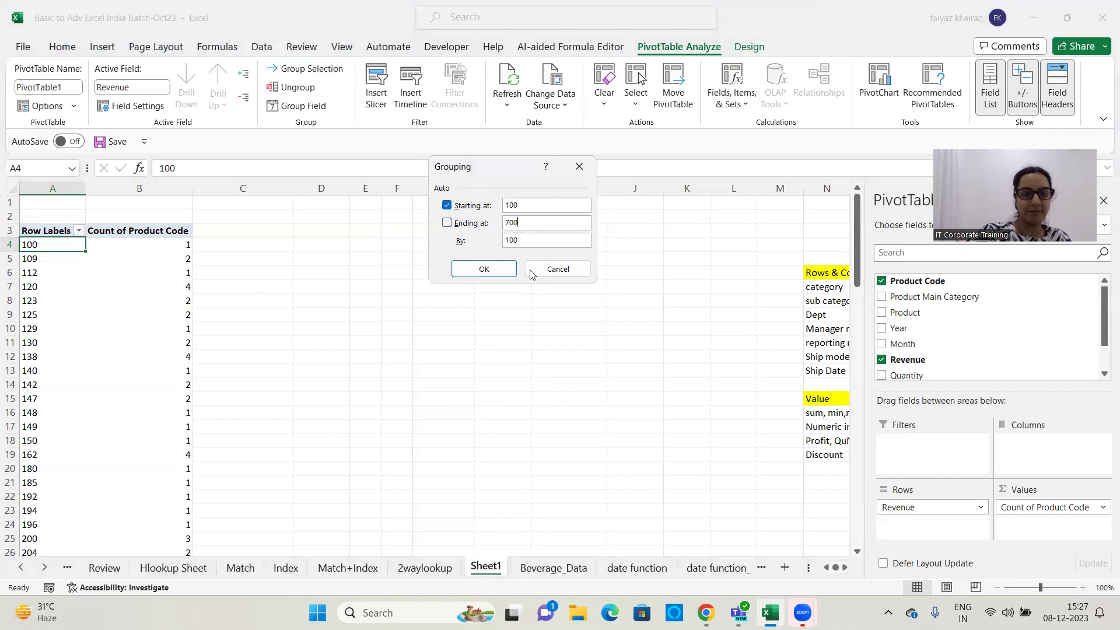
click(487, 270)
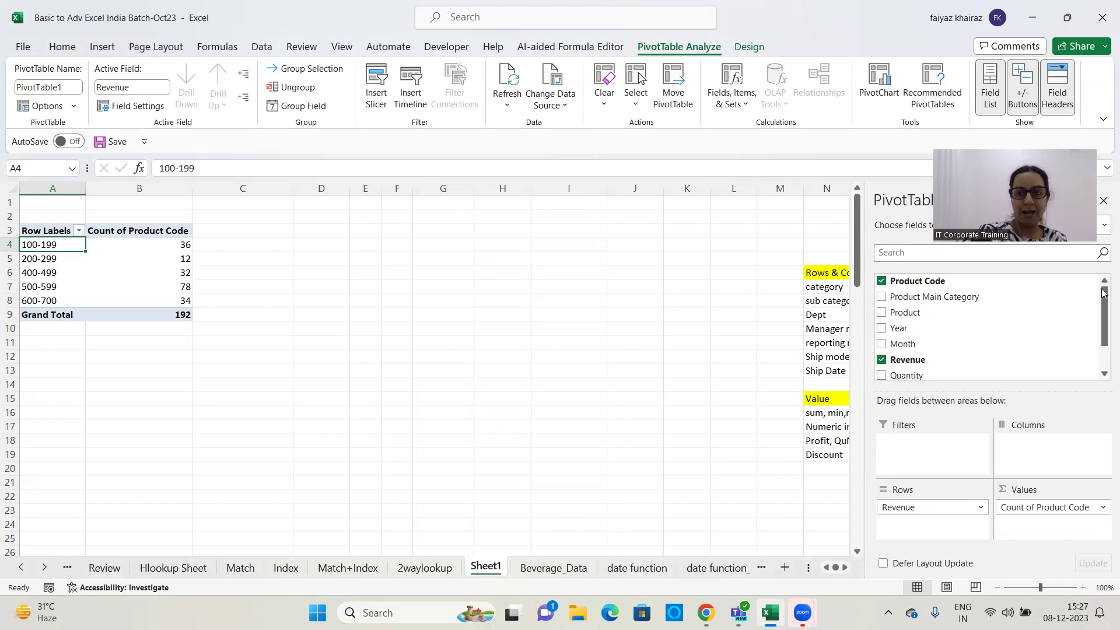
Enter the exercise note "Group based on quantity difference of 75" in cell H3 and return to the PivotTable.
scroll(919, 332, down, 1)
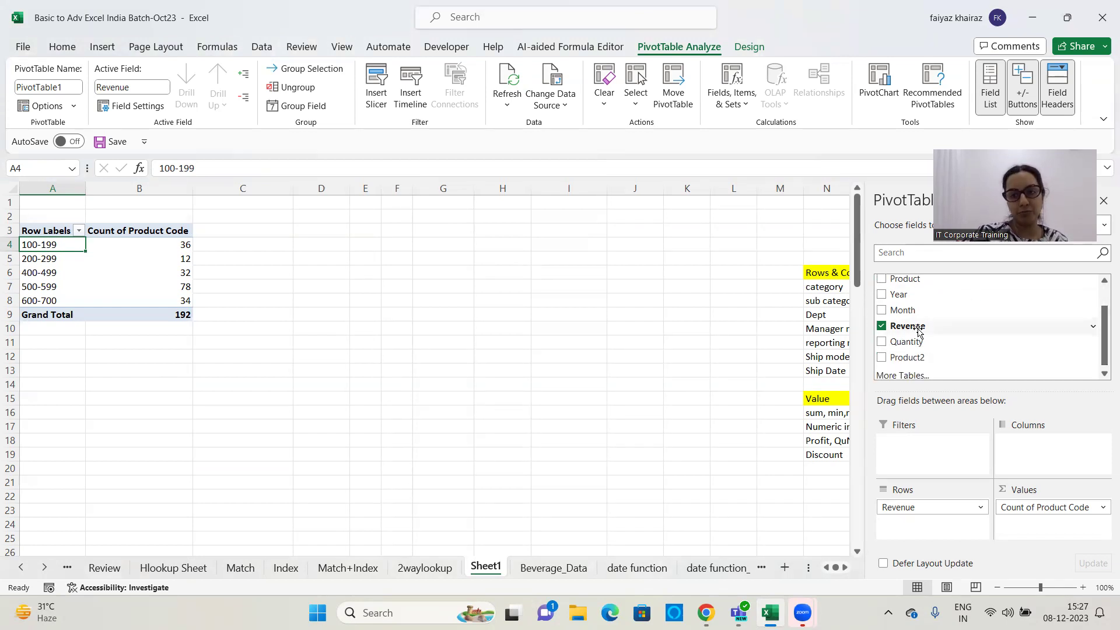
click(492, 233)
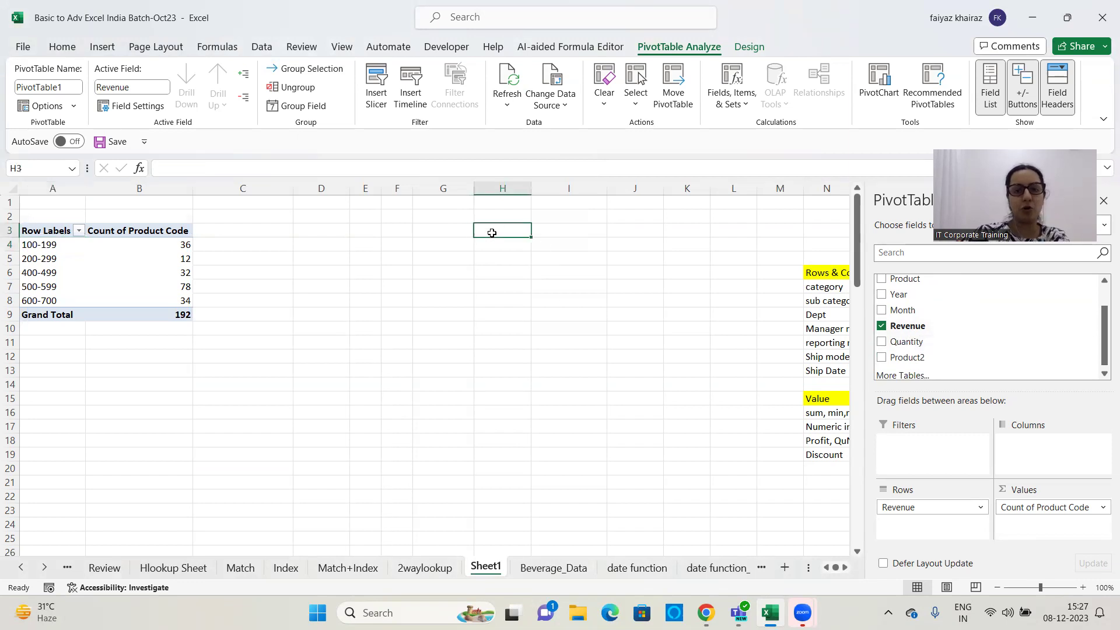
text(Group based on quantity difference of 75)
key(Return)
right_click(492, 233)
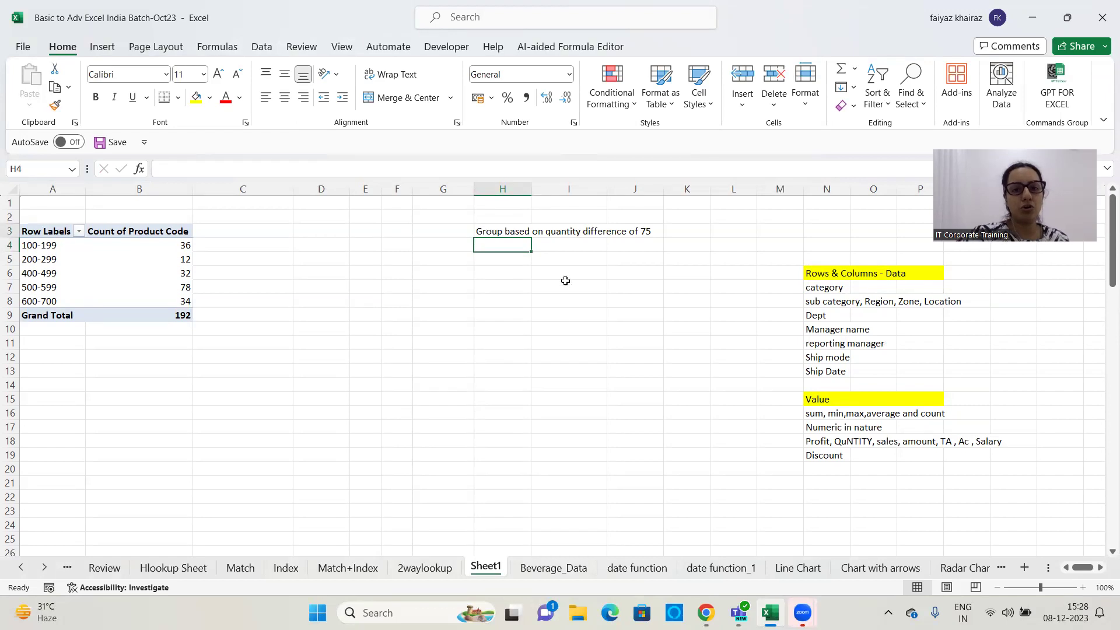
key(Escape)
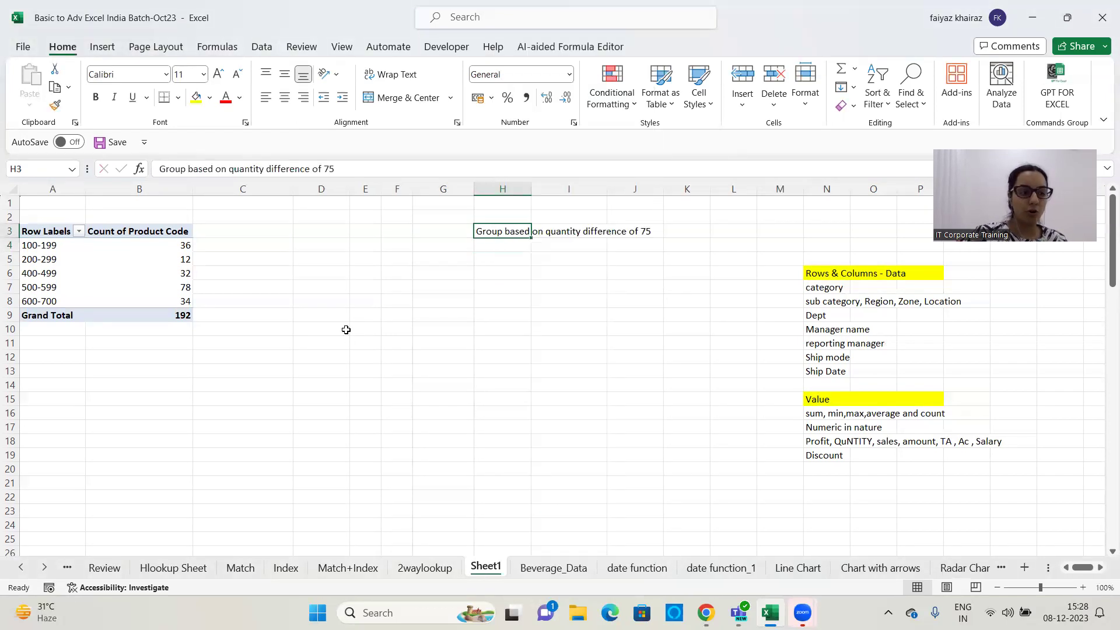
click(137, 292)
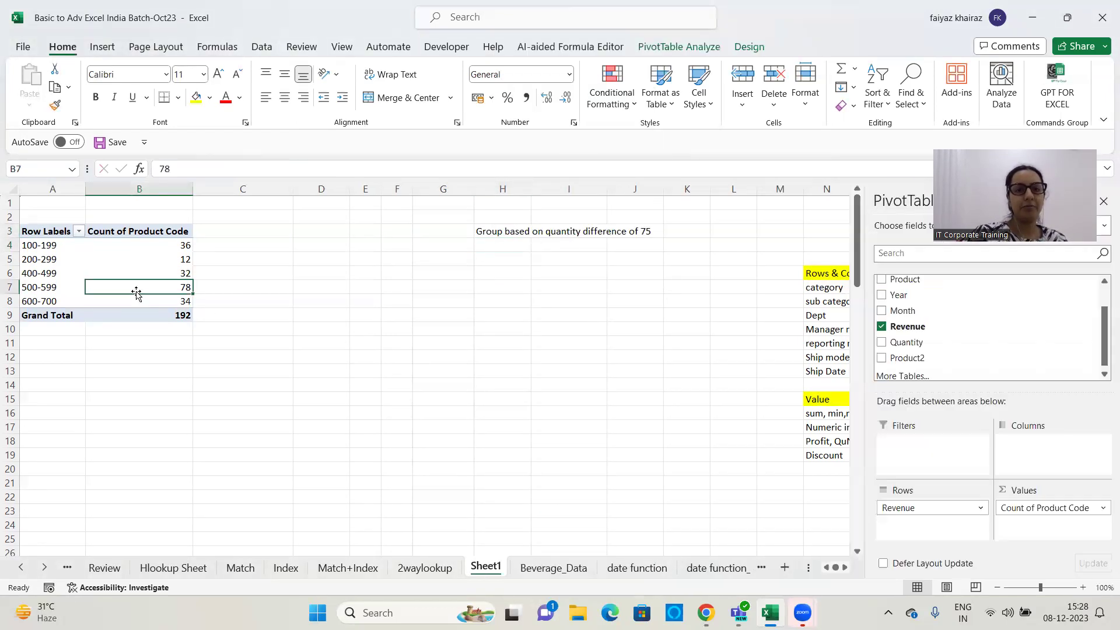
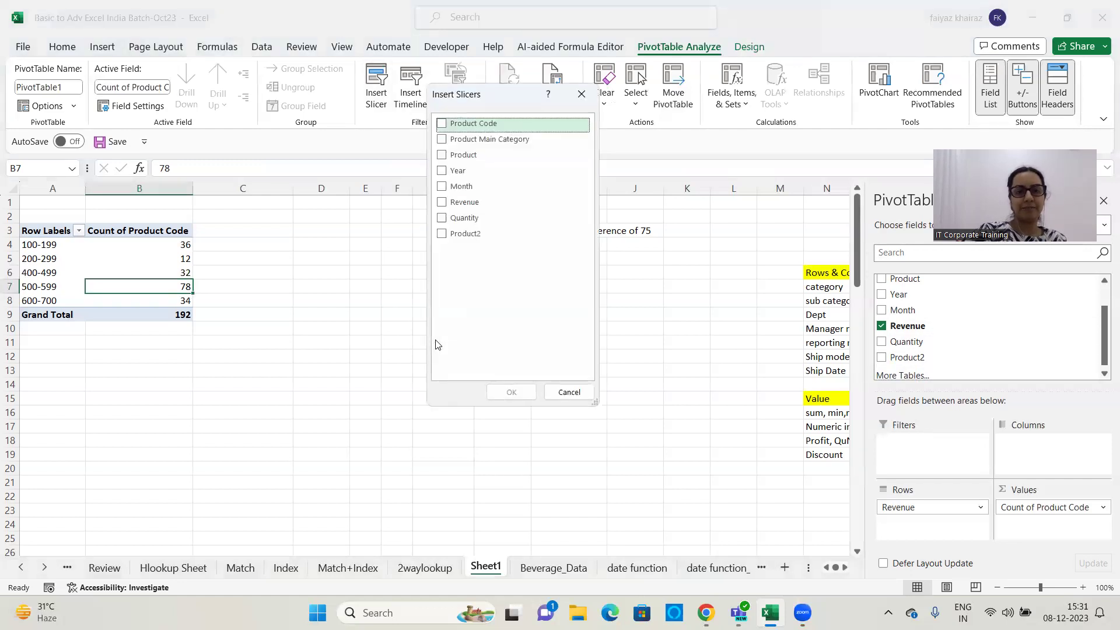
Insert a slicer for the Product field and position it beside the pivot table, starting around row 2.
click(442, 157)
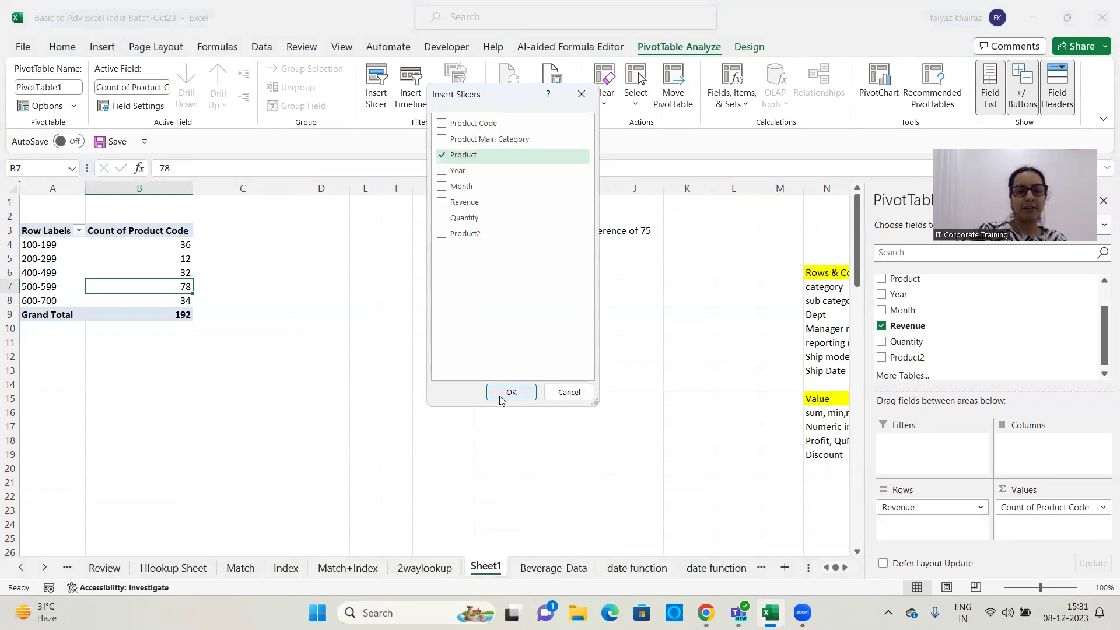
click(500, 397)
drag(461, 290, 460, 218)
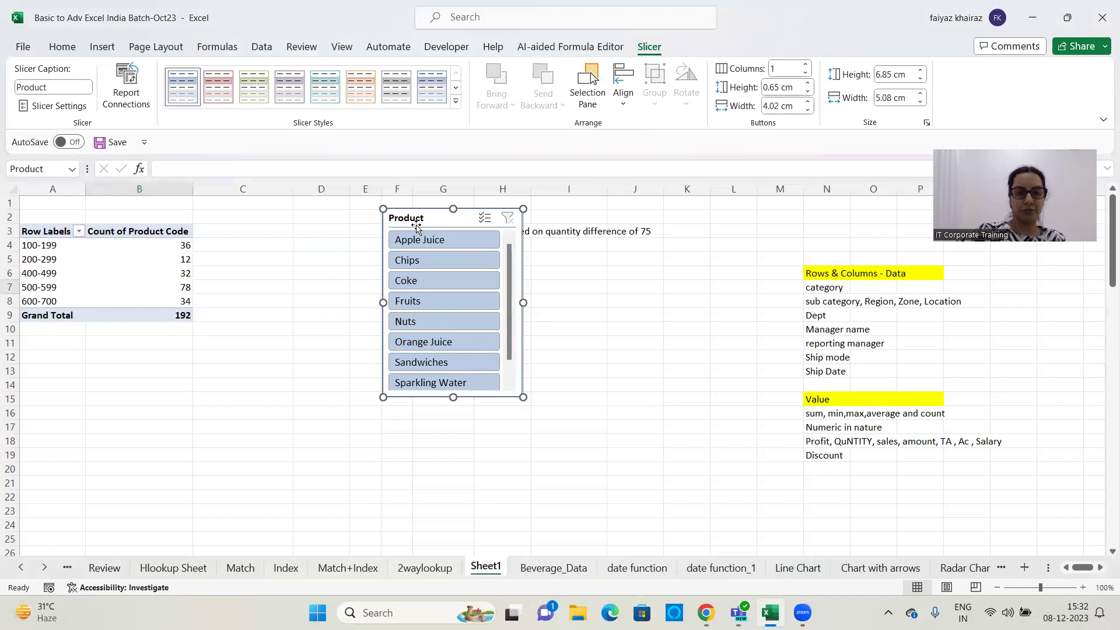
click(27, 259)
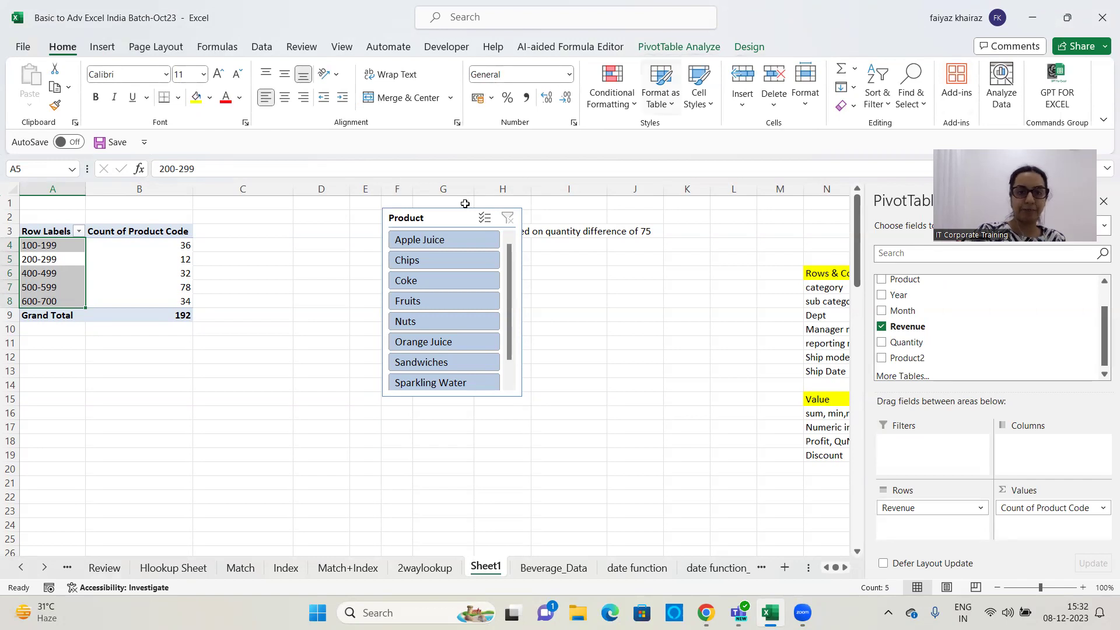
click(438, 220)
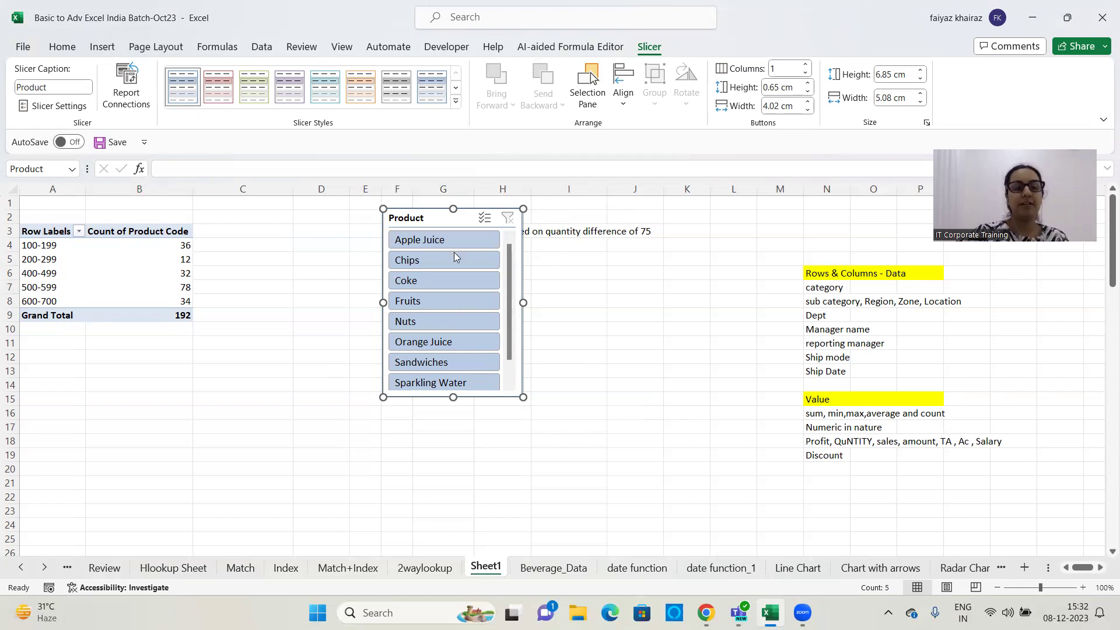
drag(439, 216, 427, 218)
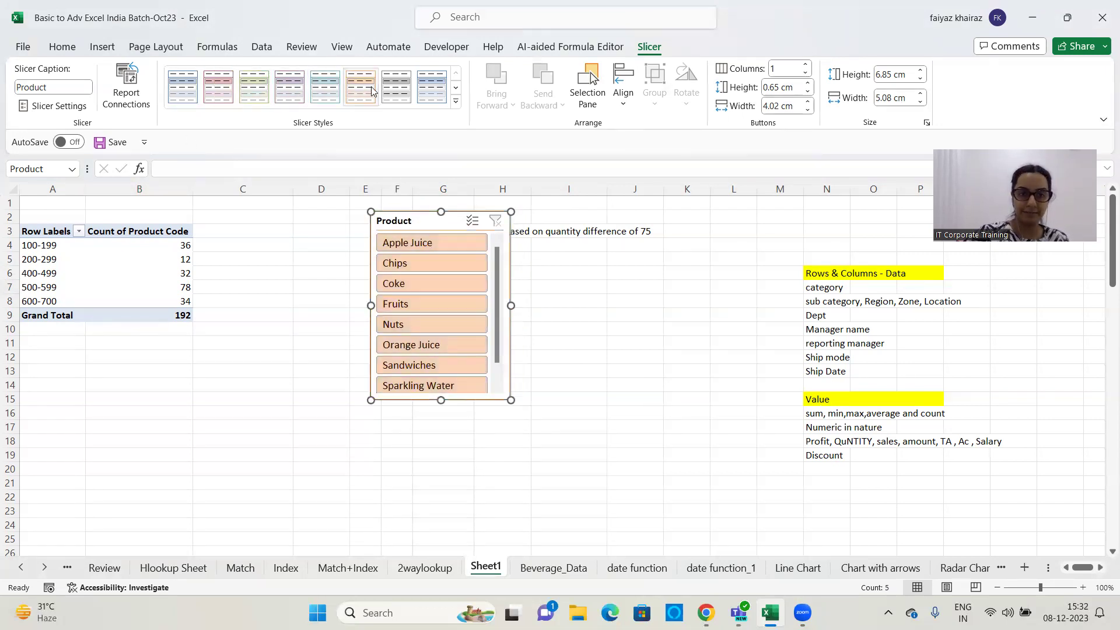
Apply the light grey style to the slicer and change its caption to Product Names.
click(410, 91)
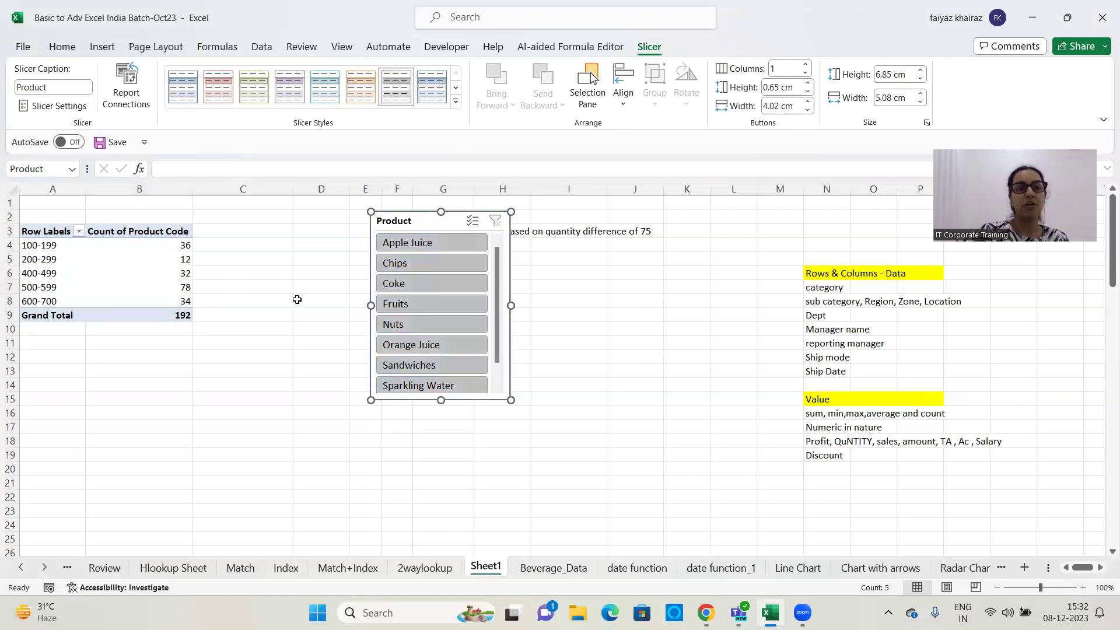
click(69, 86)
key(End)
text(Names)
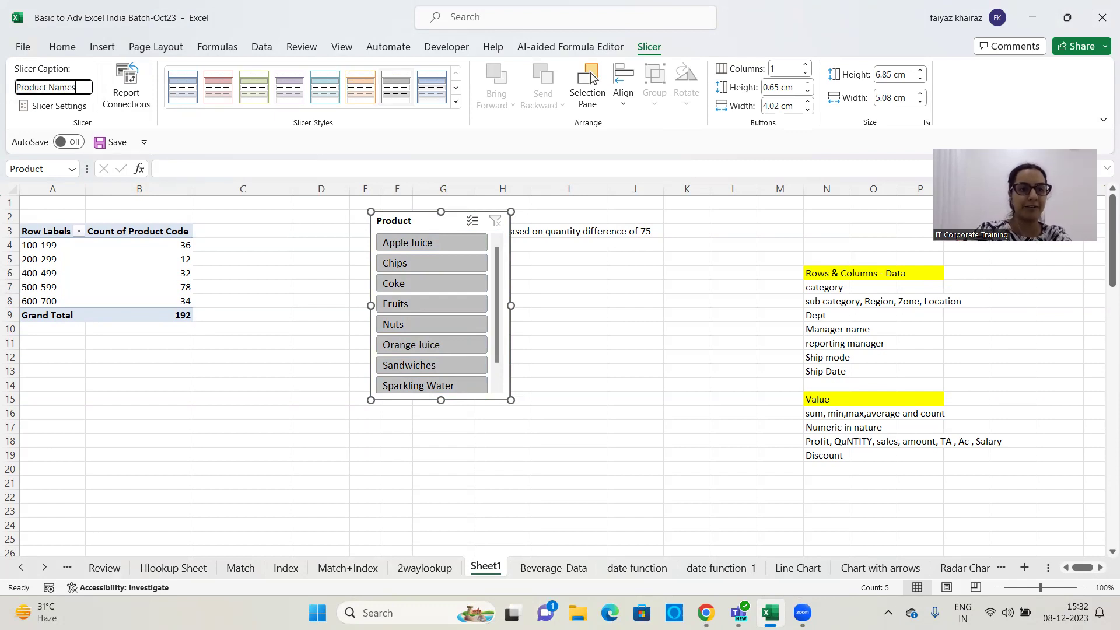
click(273, 234)
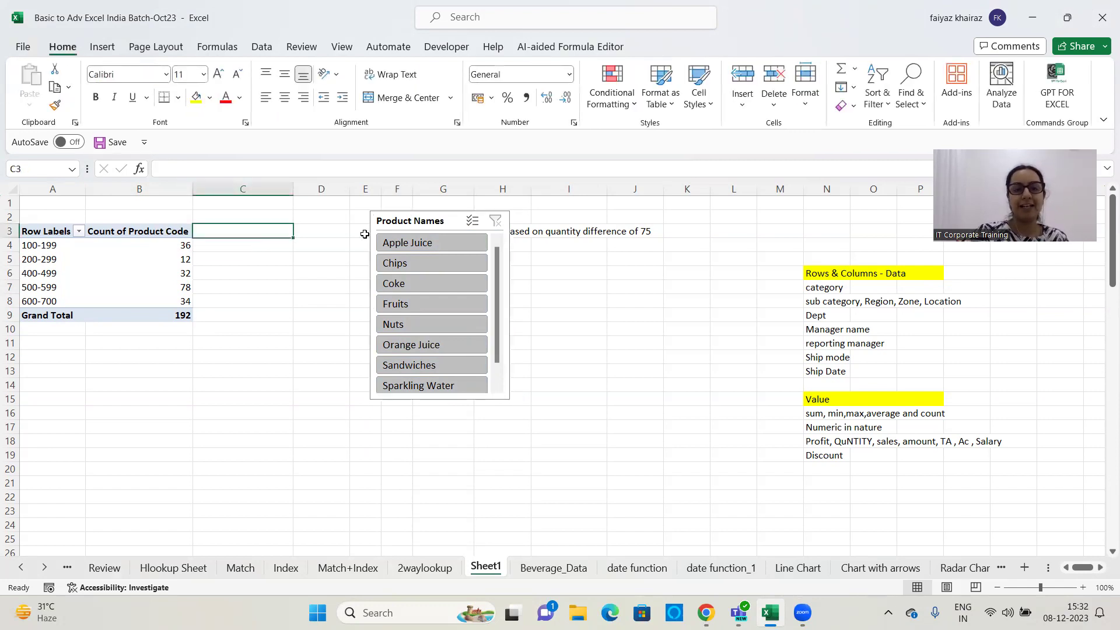
Arrange the slicer's buttons in 2 columns and widen the slicer to about 9.91 cm.
click(444, 220)
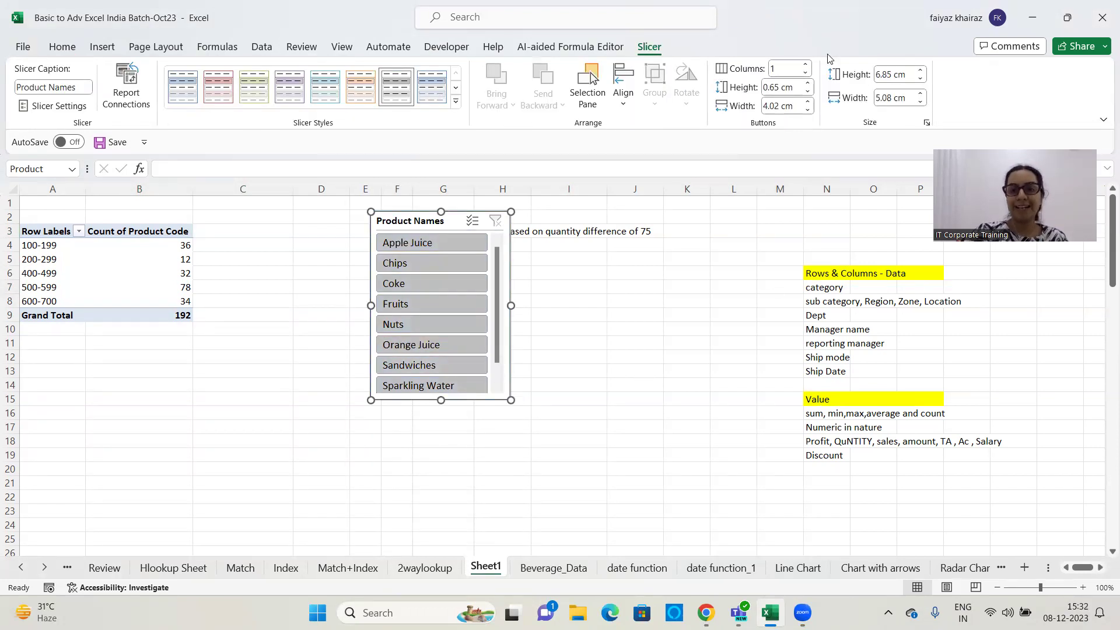
click(806, 65)
drag(511, 306, 644, 305)
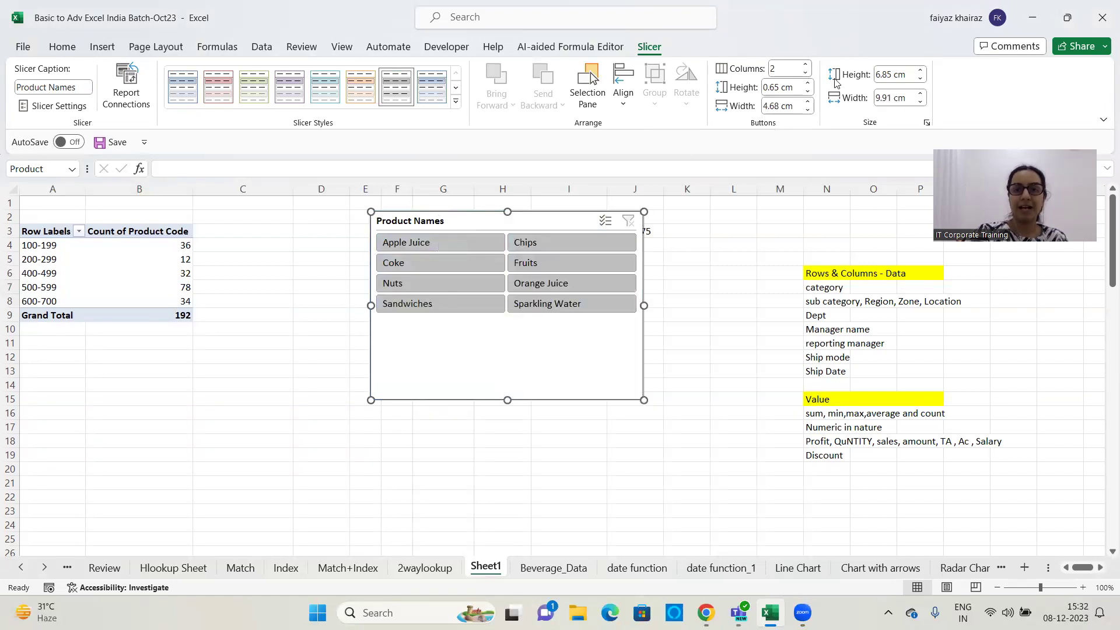
Set the slicer's button height to 1.1 cm and shorten the slicer to about 5.91 cm.
click(809, 84)
click(808, 84)
click(808, 83)
click(808, 83)
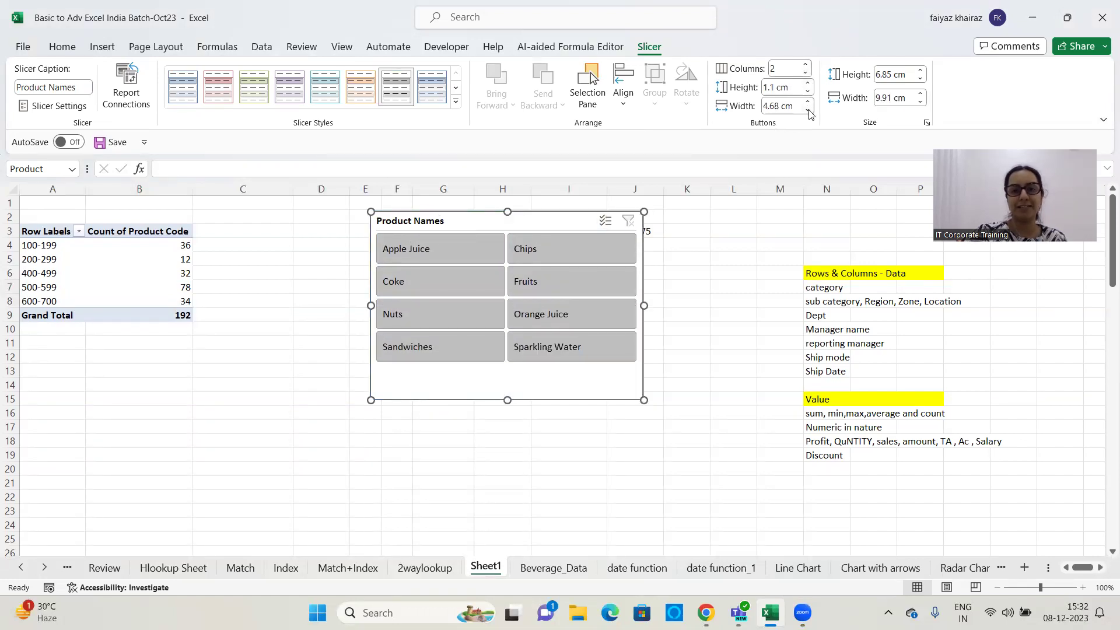
drag(508, 401, 514, 375)
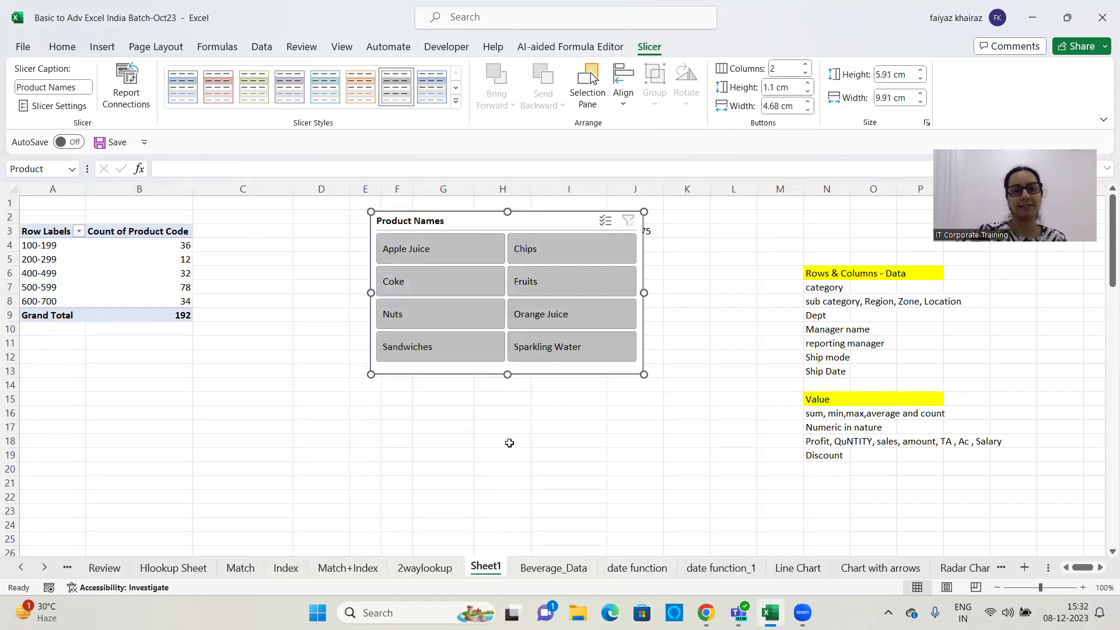
Adjust the overall slicer size to 6.1 cm high and 9.6 cm wide.
click(921, 72)
click(921, 72)
click(921, 72)
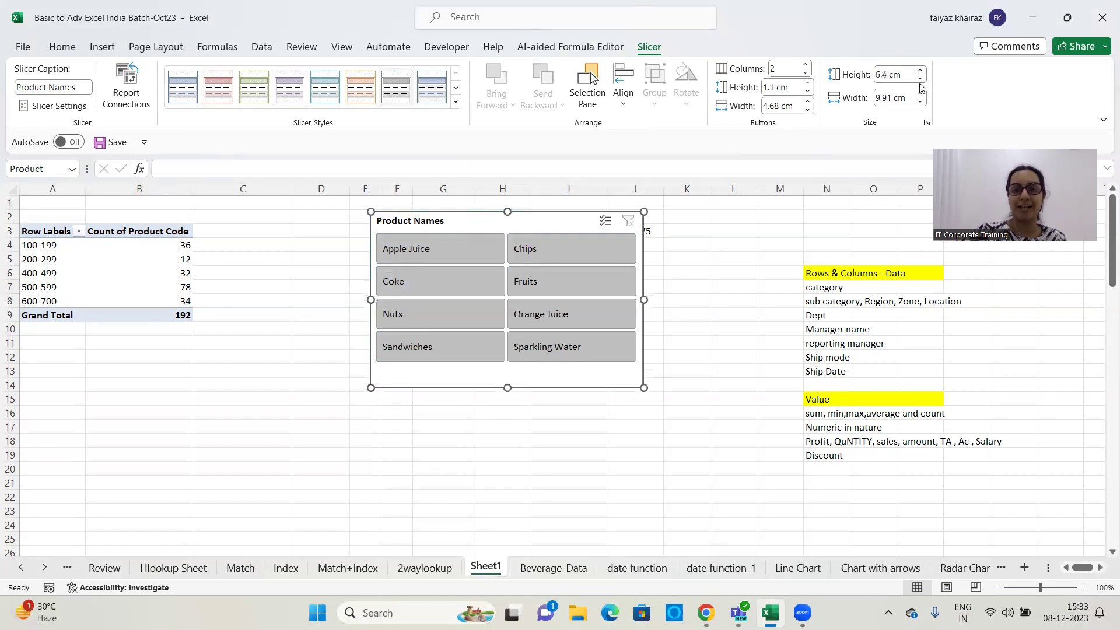
click(921, 78)
click(922, 102)
click(921, 103)
click(921, 102)
double_click(921, 78)
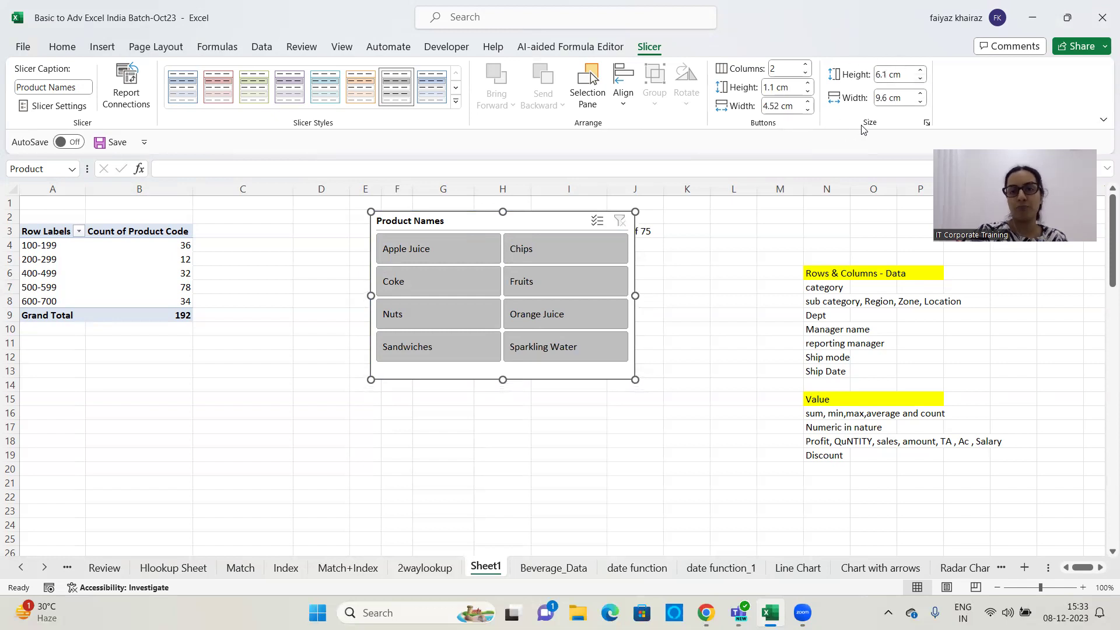
Resize the slicer to about 13.34 cm wide and 5.91 cm high, with a button height of 1 cm.
drag(636, 296, 739, 280)
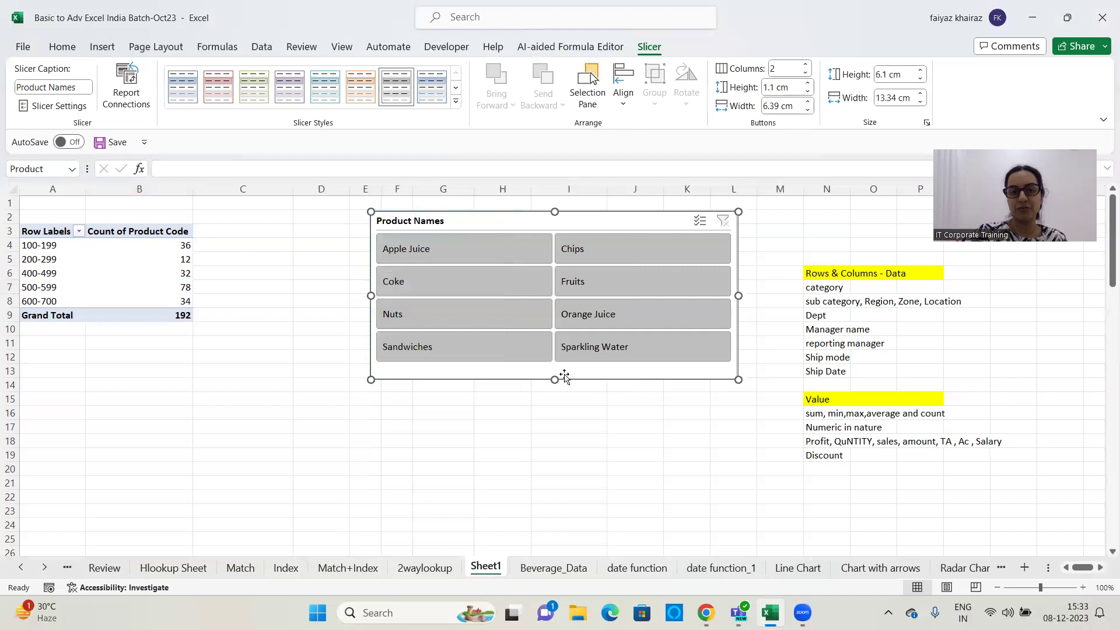
mouse_move(554, 380)
mouse_down()
mouse_move(565, 420)
mouse_move(570, 315)
mouse_move(555, 374)
mouse_up()
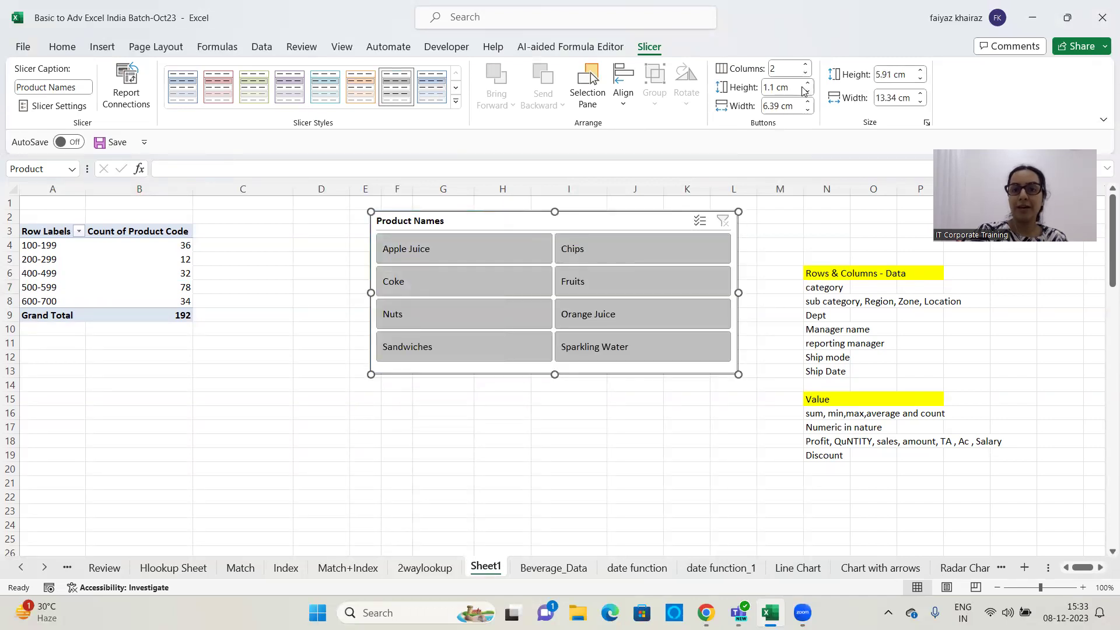
click(809, 92)
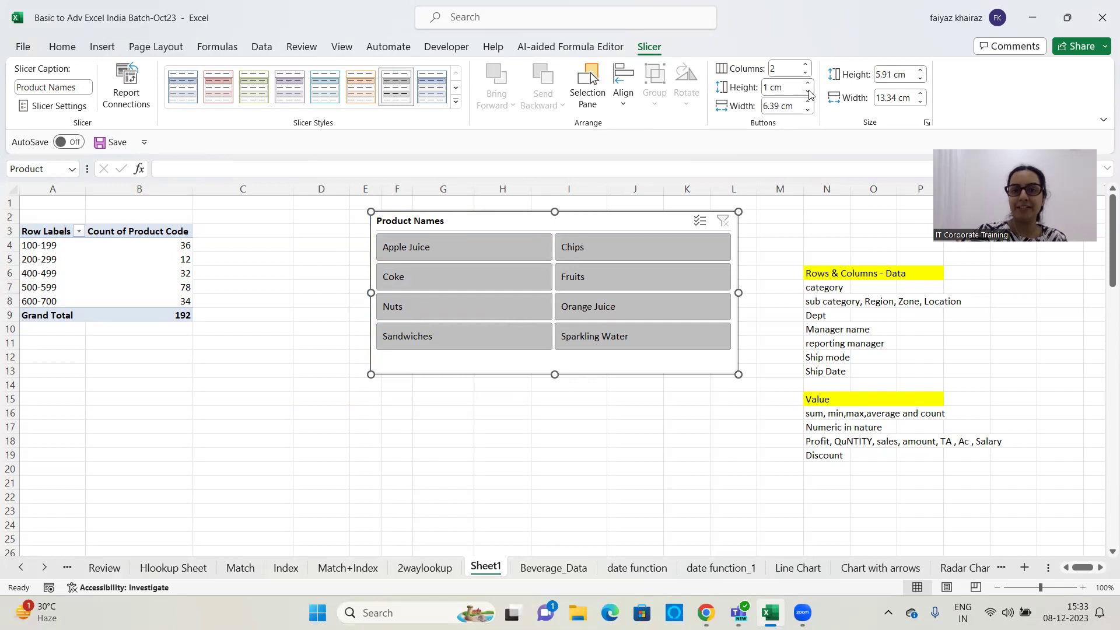
Reduce the slicer's button width to 5.8 cm.
click(809, 111)
click(809, 111)
click(809, 111)
click(809, 111)
click(809, 110)
click(808, 111)
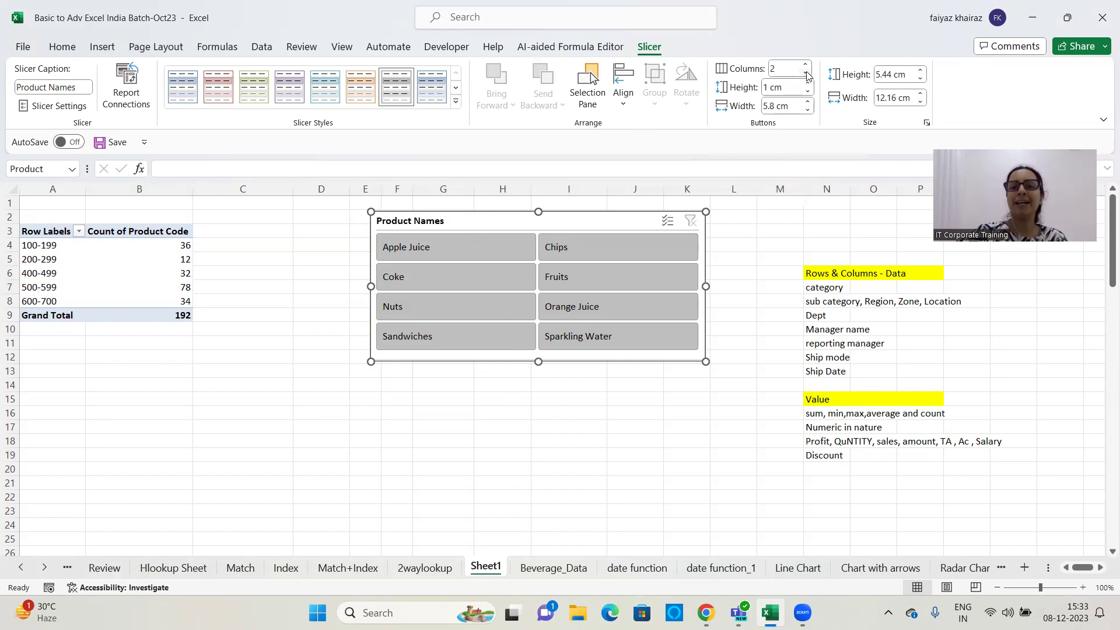
Arrange the slicer's buttons in 3 columns and shorten the slicer to about 4.49 cm.
click(807, 73)
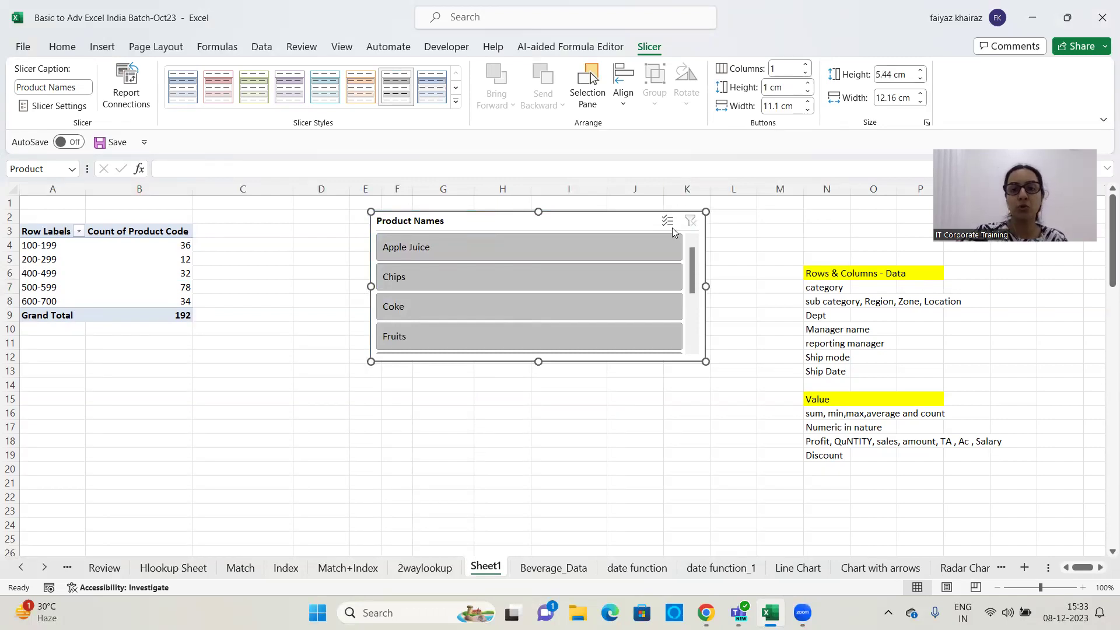
click(808, 66)
click(807, 66)
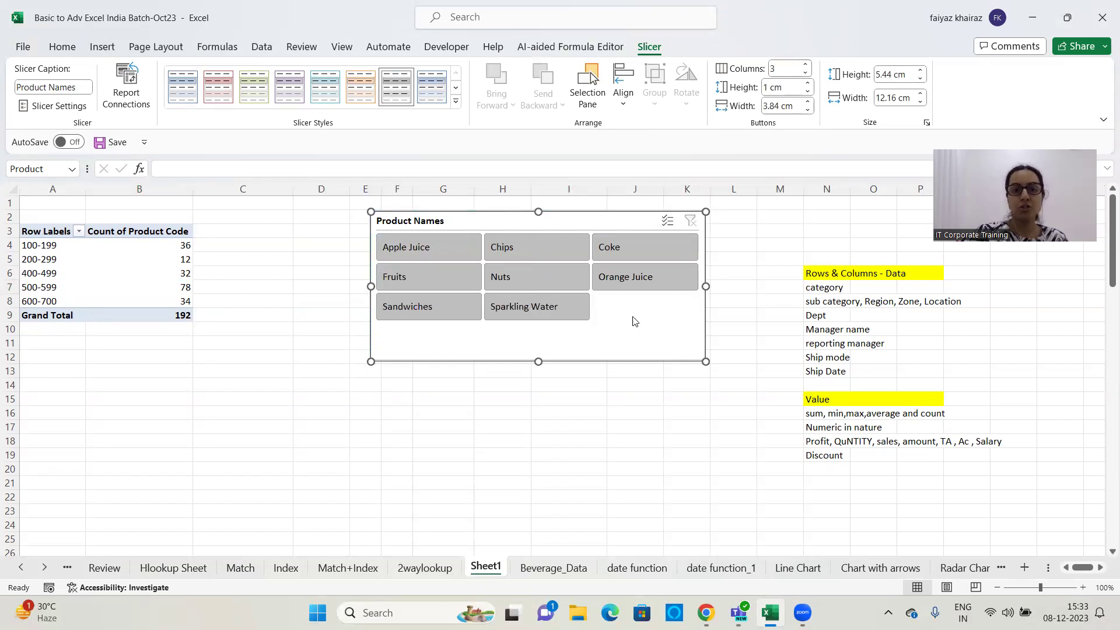
drag(539, 362, 542, 335)
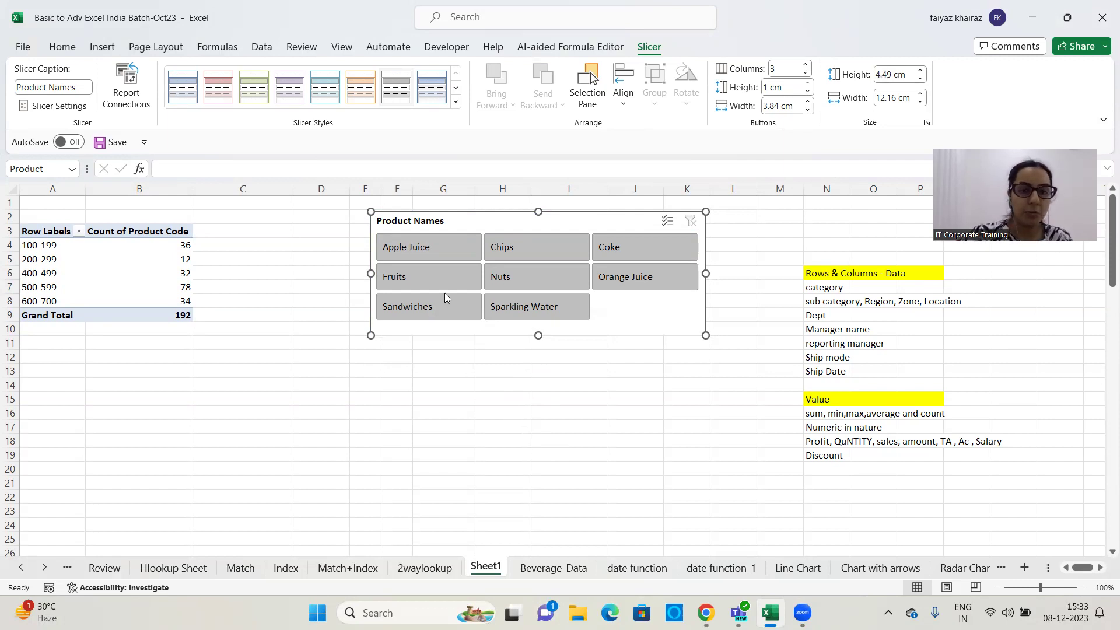
Filter the pivot table by each product in turn, from Apple Juice to Fruits, and clear the slicer filter.
click(443, 241)
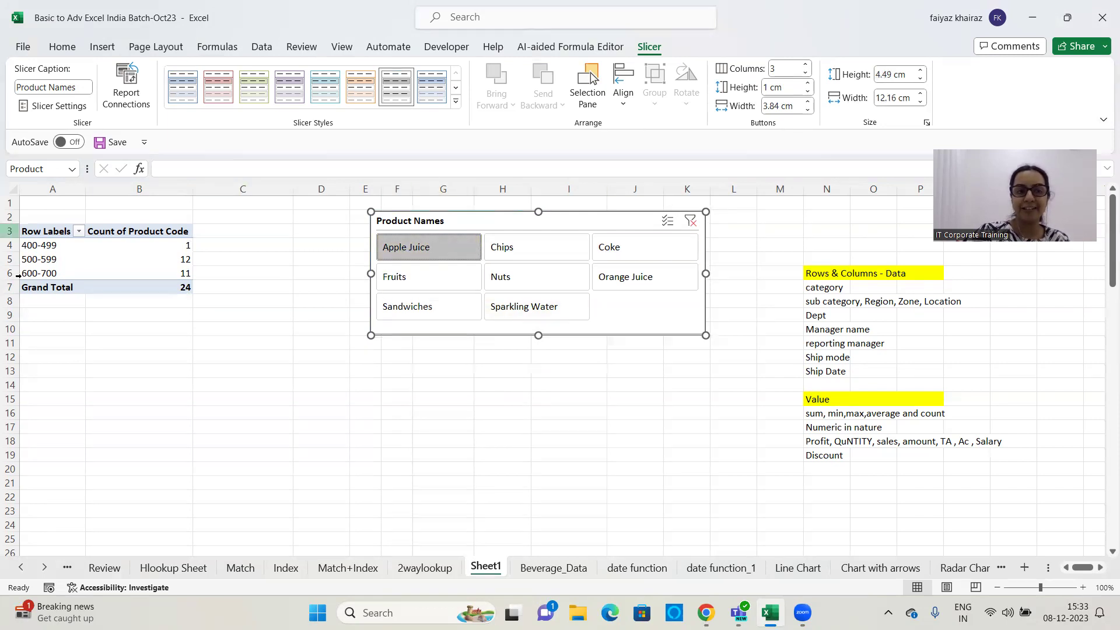
click(530, 252)
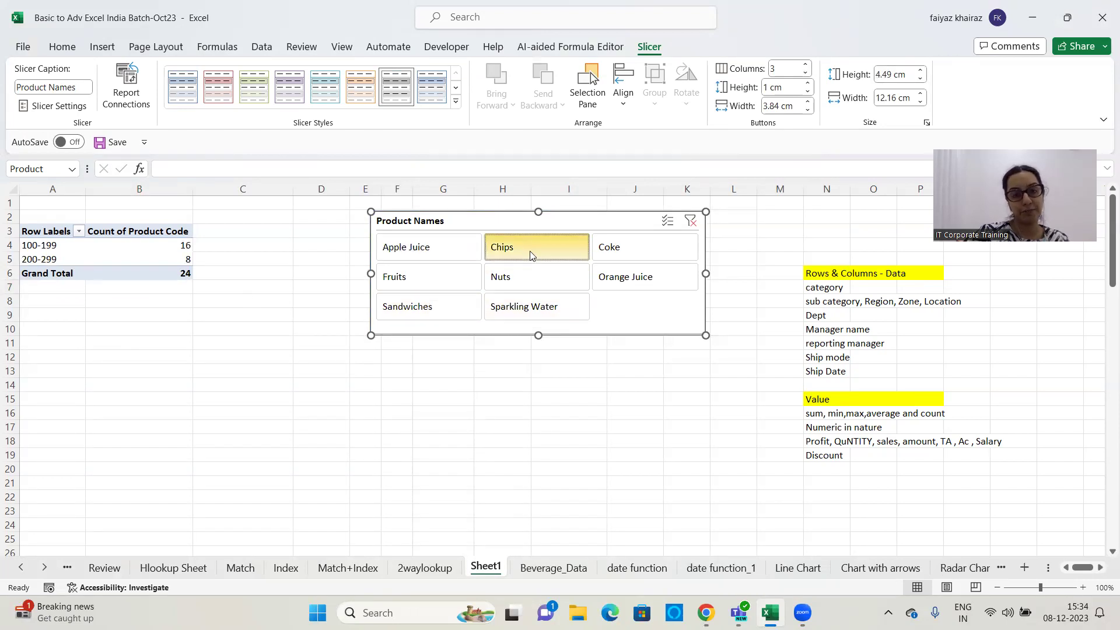
click(633, 253)
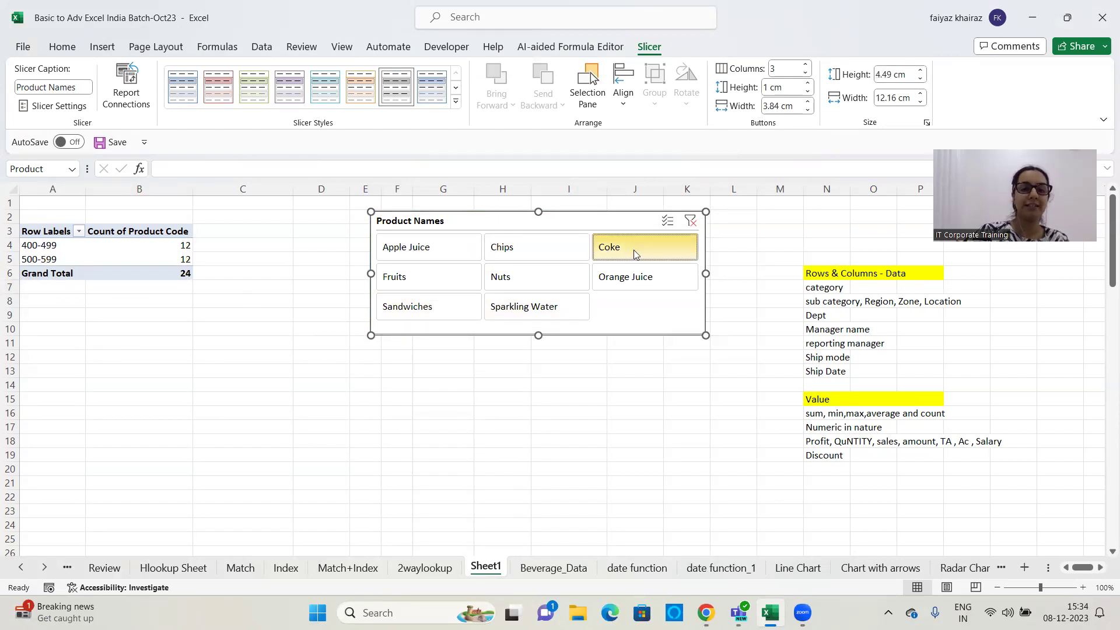
click(511, 286)
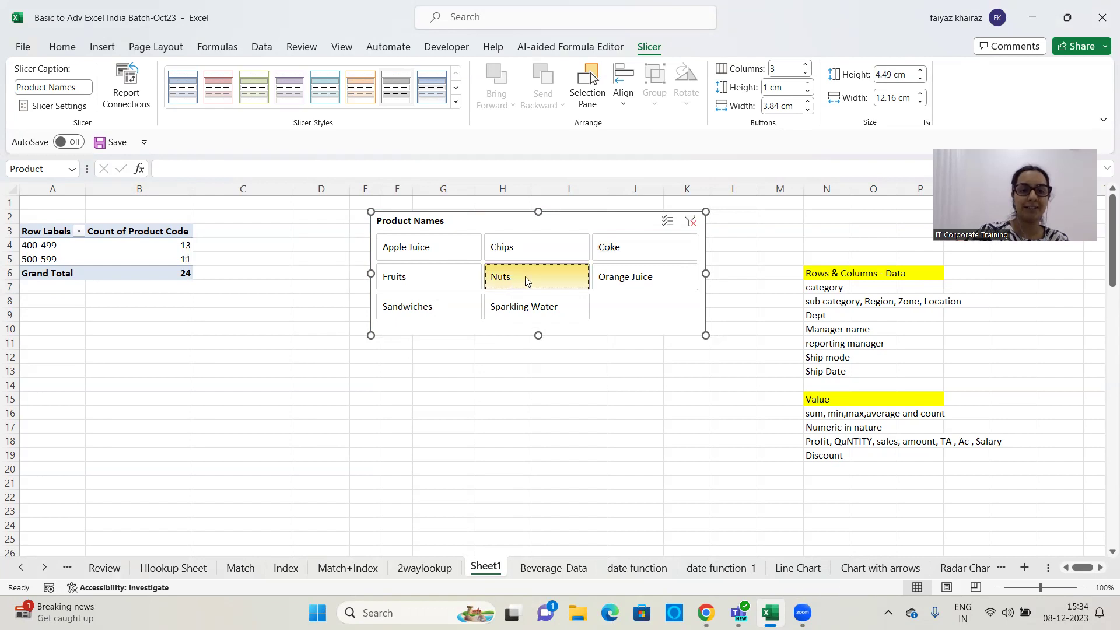
click(612, 283)
click(402, 279)
click(525, 308)
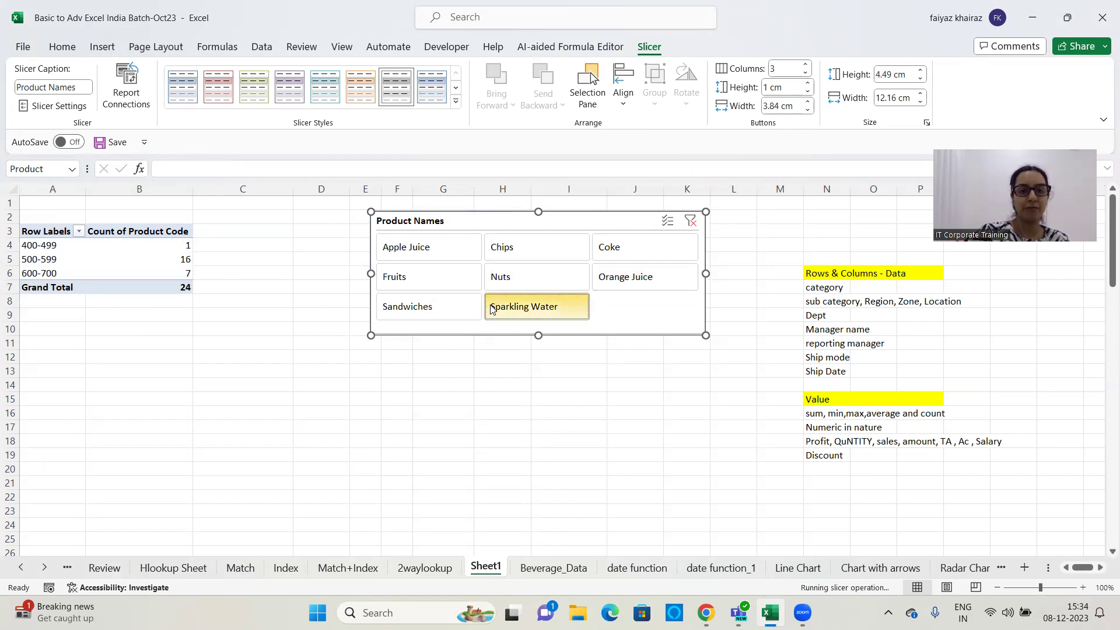
click(407, 309)
click(416, 281)
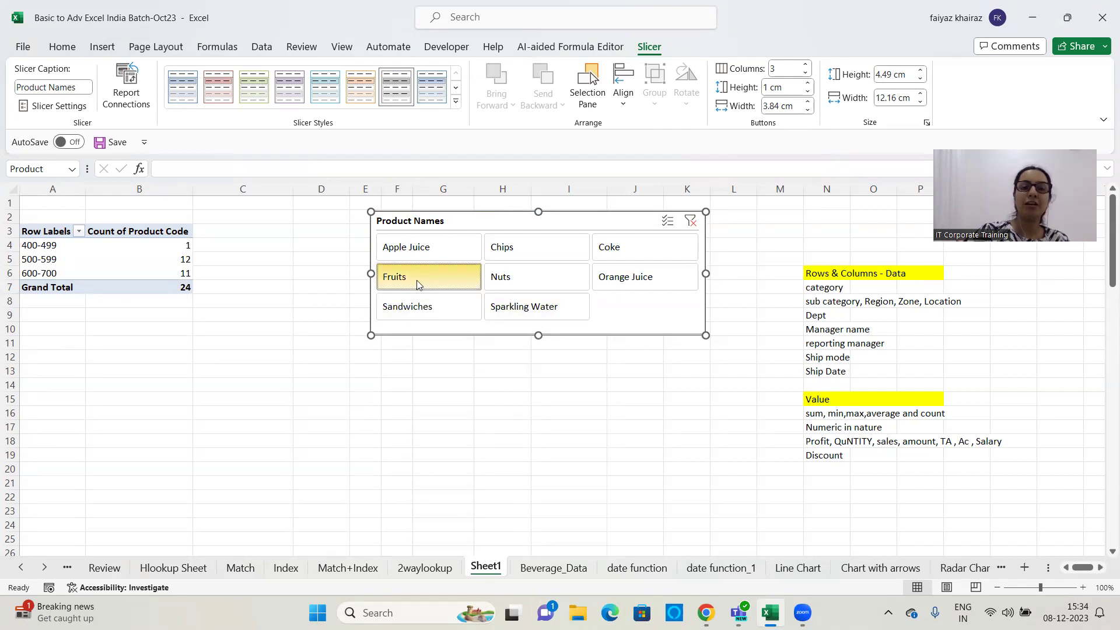
click(691, 222)
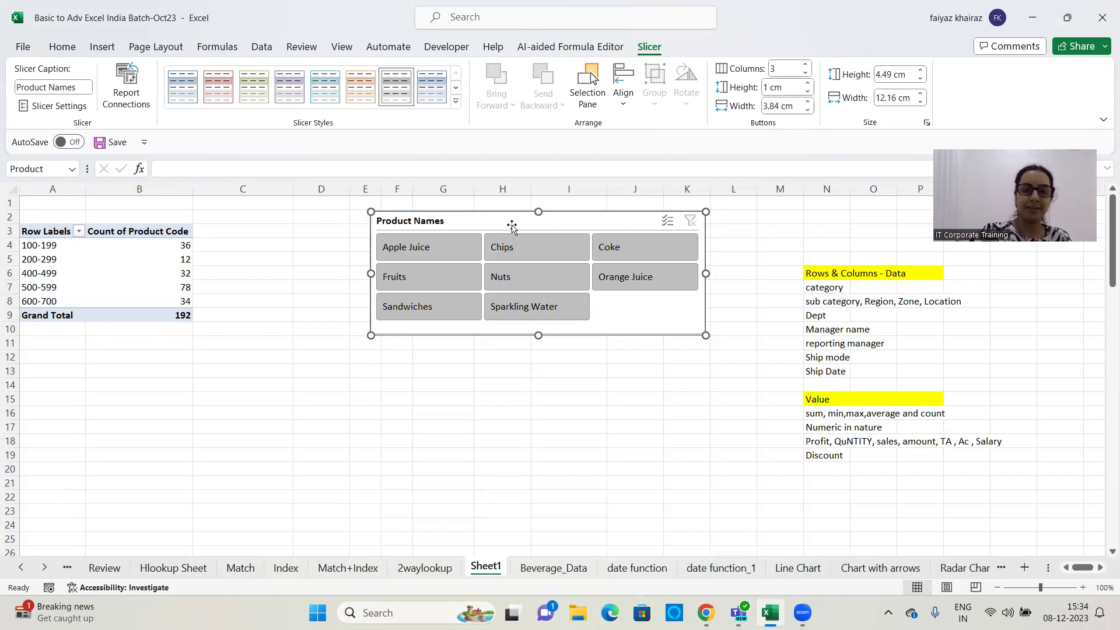
Delete the Product Names slicer and insert a new slicer for the pivot table's Product field.
key(Delete)
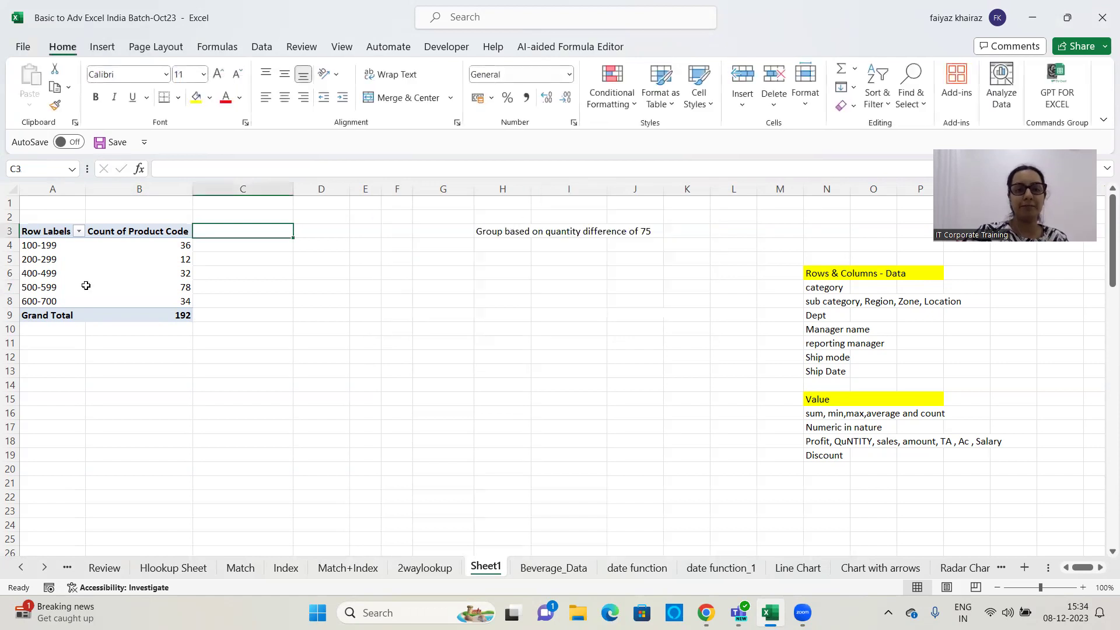
click(88, 286)
click(677, 46)
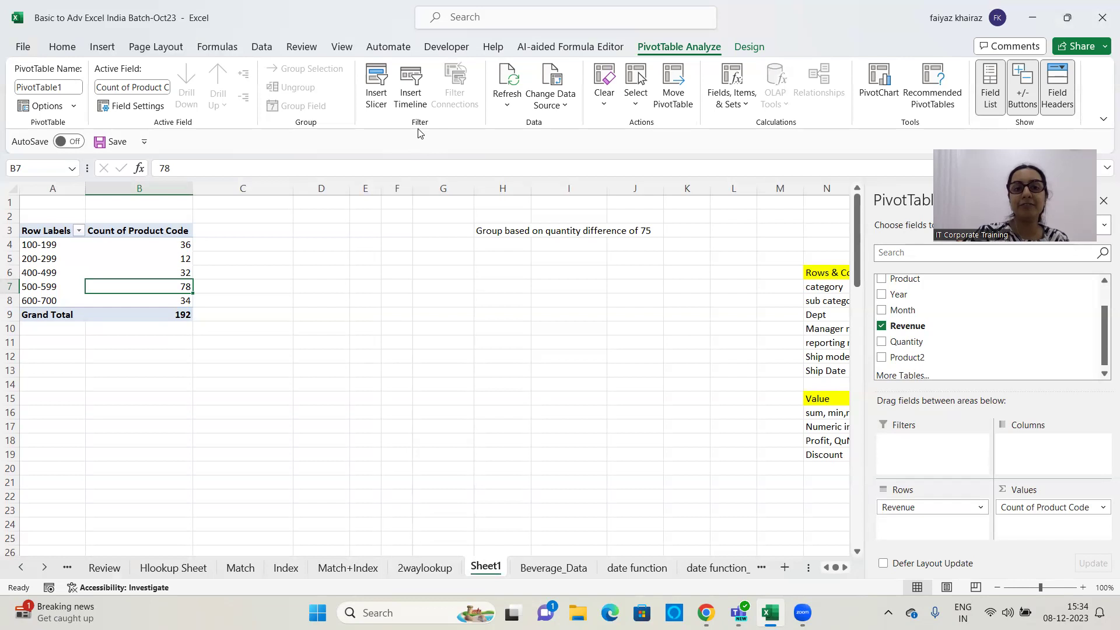
click(380, 99)
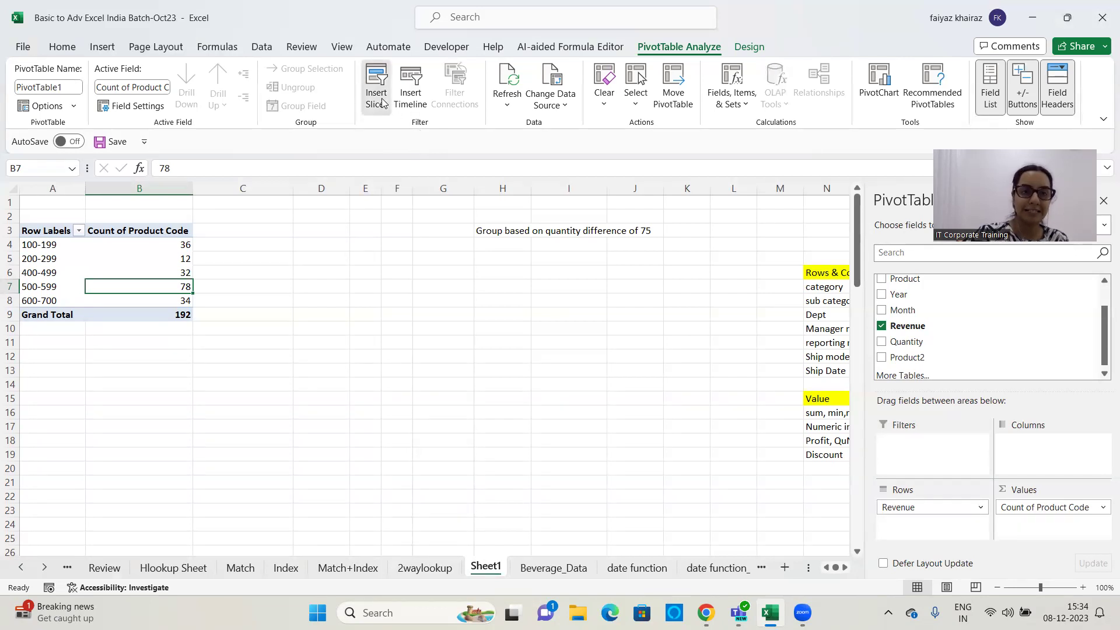
click(458, 154)
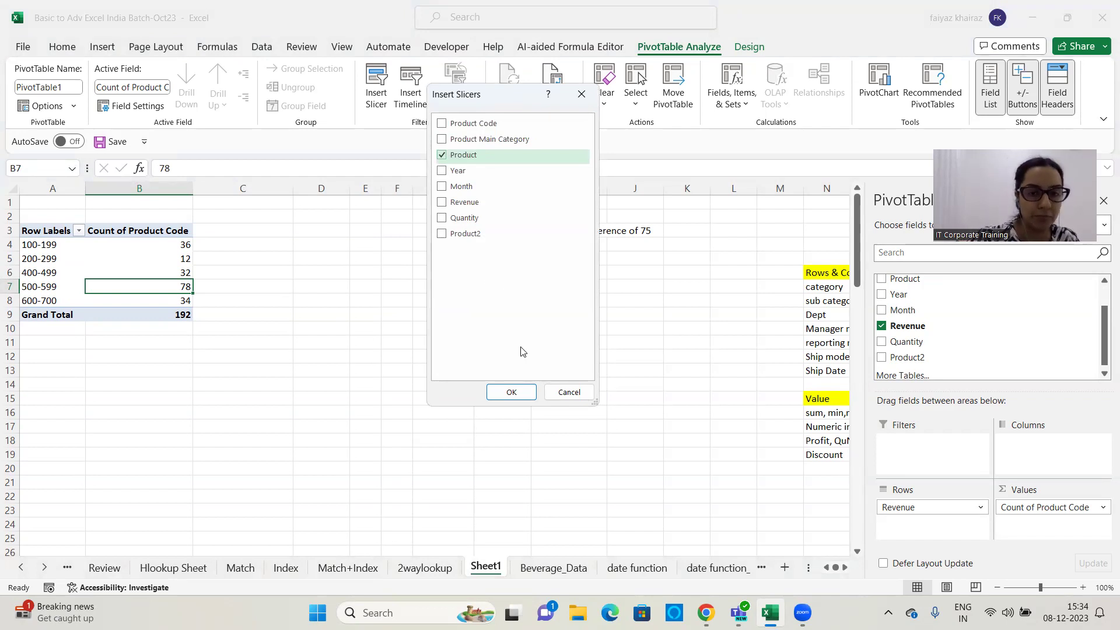
click(511, 392)
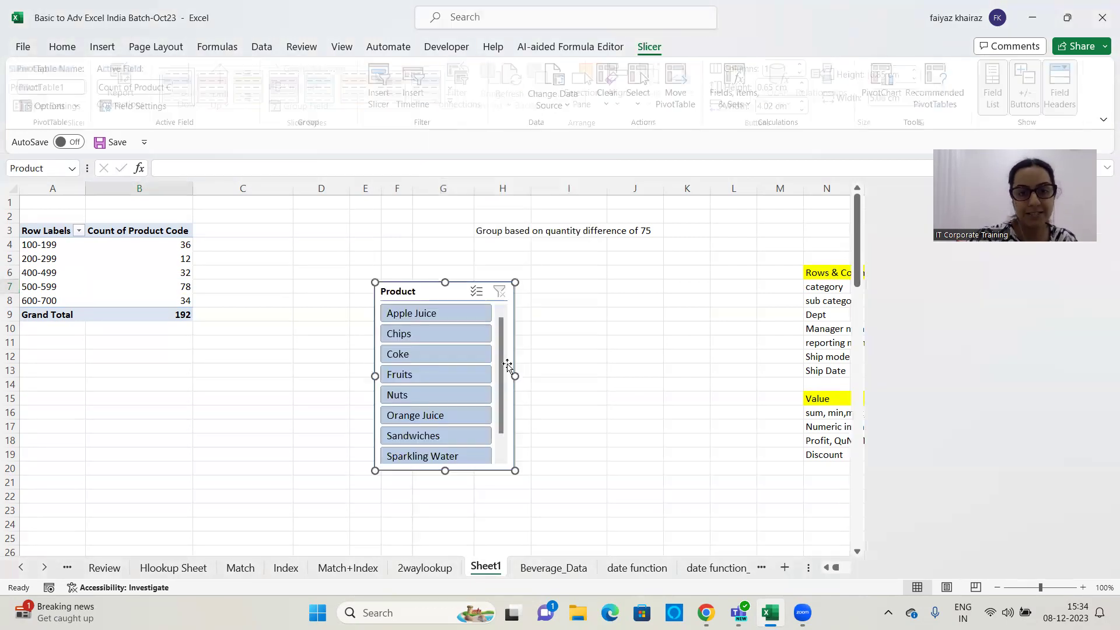
Move the new Product slicer to start near cell H2 and widen it to about 10.01 cm.
drag(444, 292, 534, 234)
drag(624, 316, 753, 309)
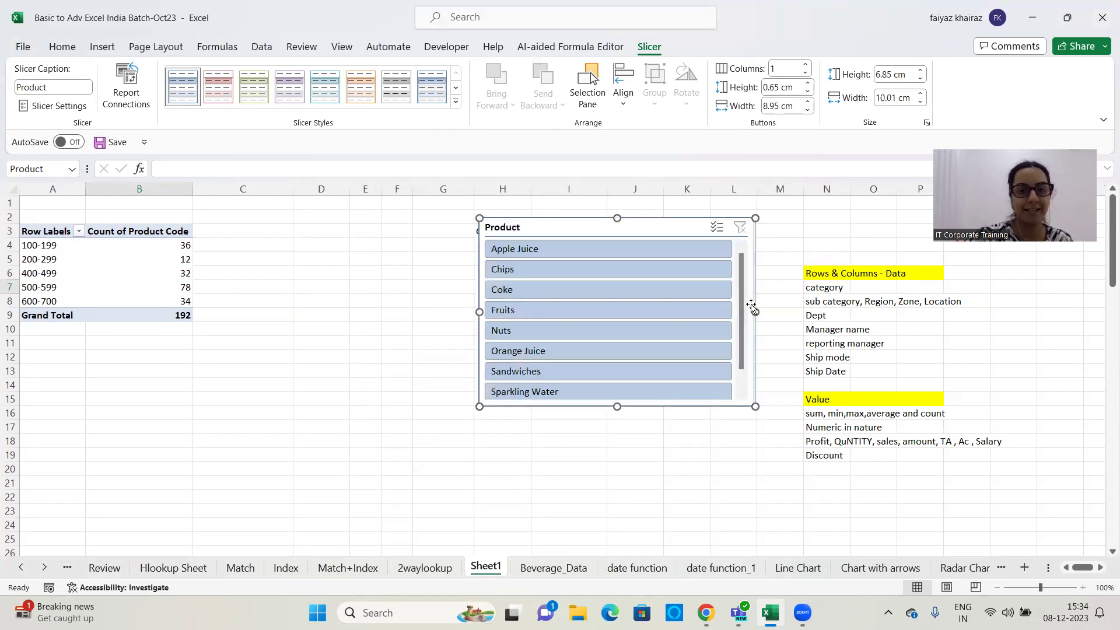
Arrange the Product slicer's buttons in 3 columns with a 1.1 cm button height and shorten the slicer to about 4.64 cm.
click(805, 66)
click(805, 65)
click(808, 84)
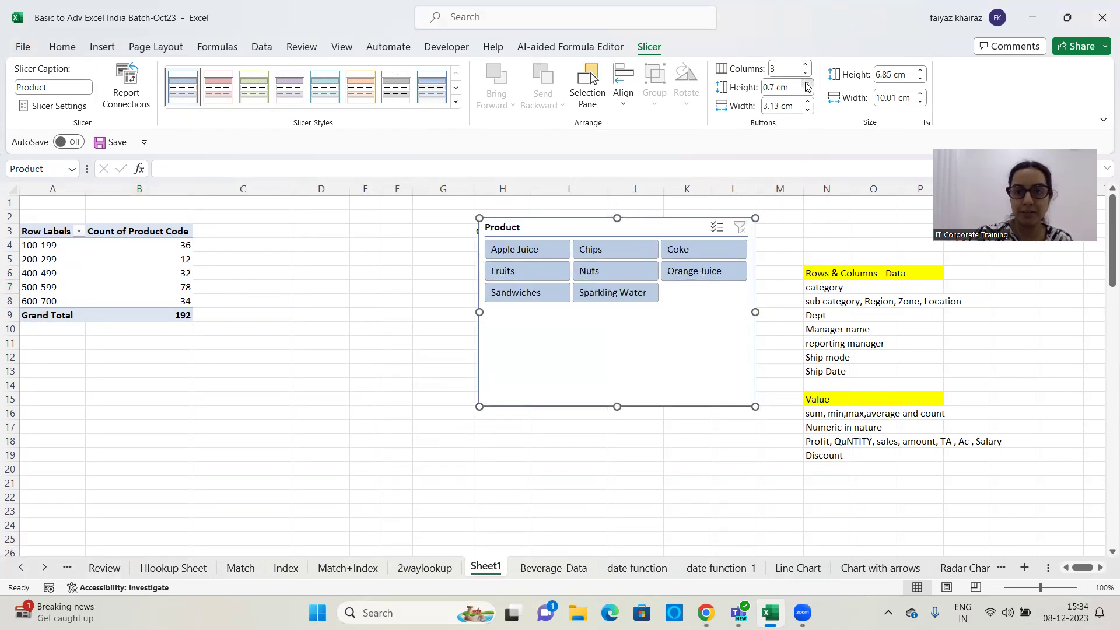
click(808, 83)
click(808, 83)
click(808, 83)
drag(617, 406, 619, 345)
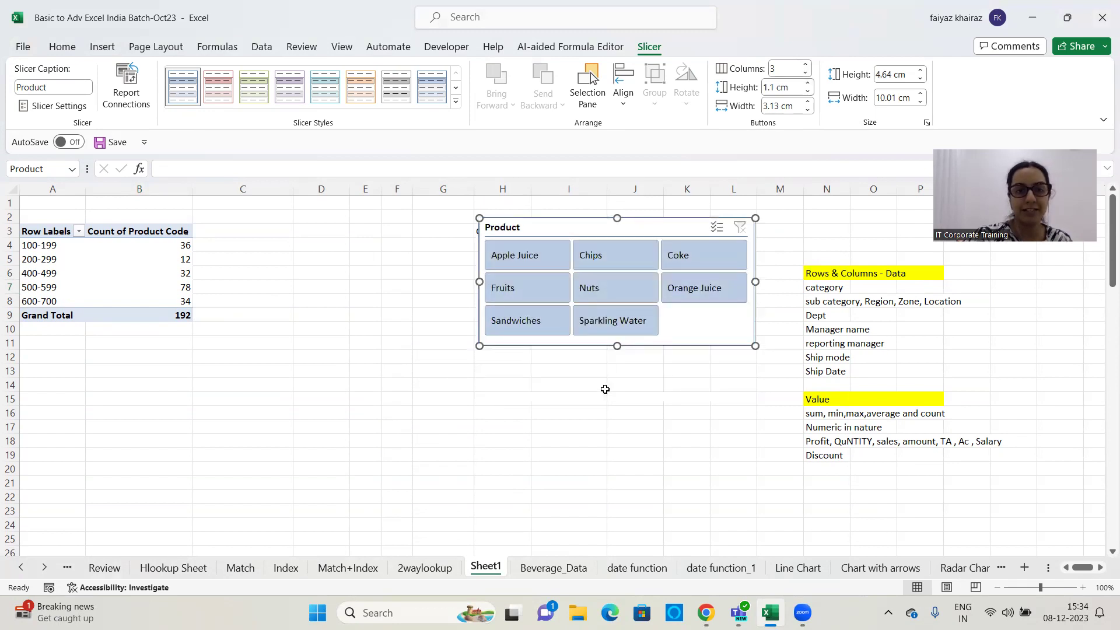
Apply the orange slicer style to the Product slicer and change its caption to "Product name".
click(360, 86)
click(74, 86)
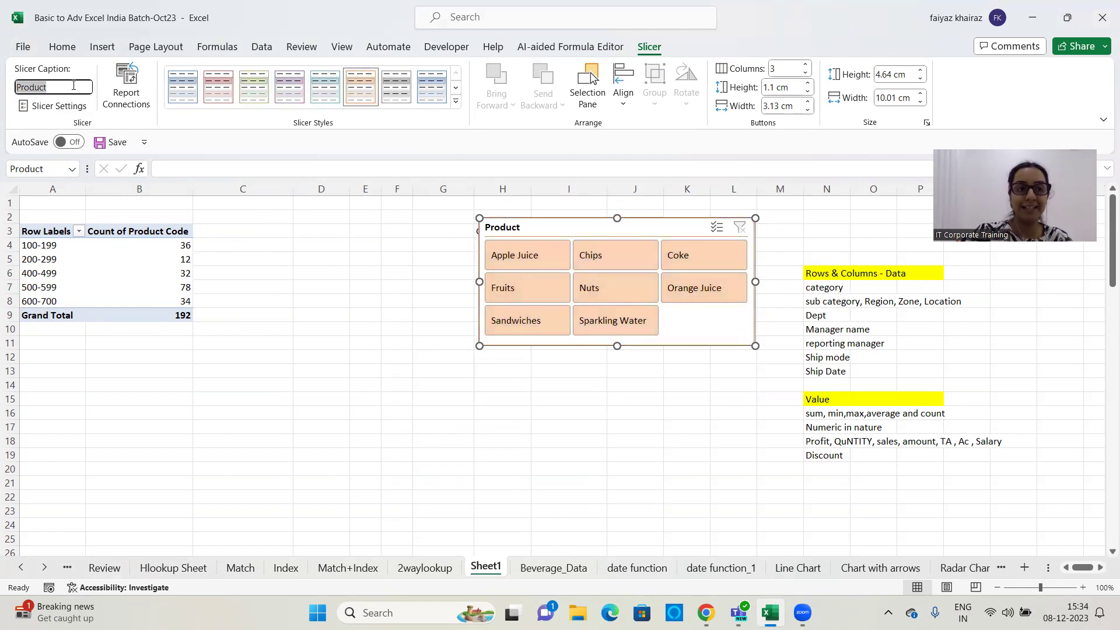
click(74, 85)
text(name)
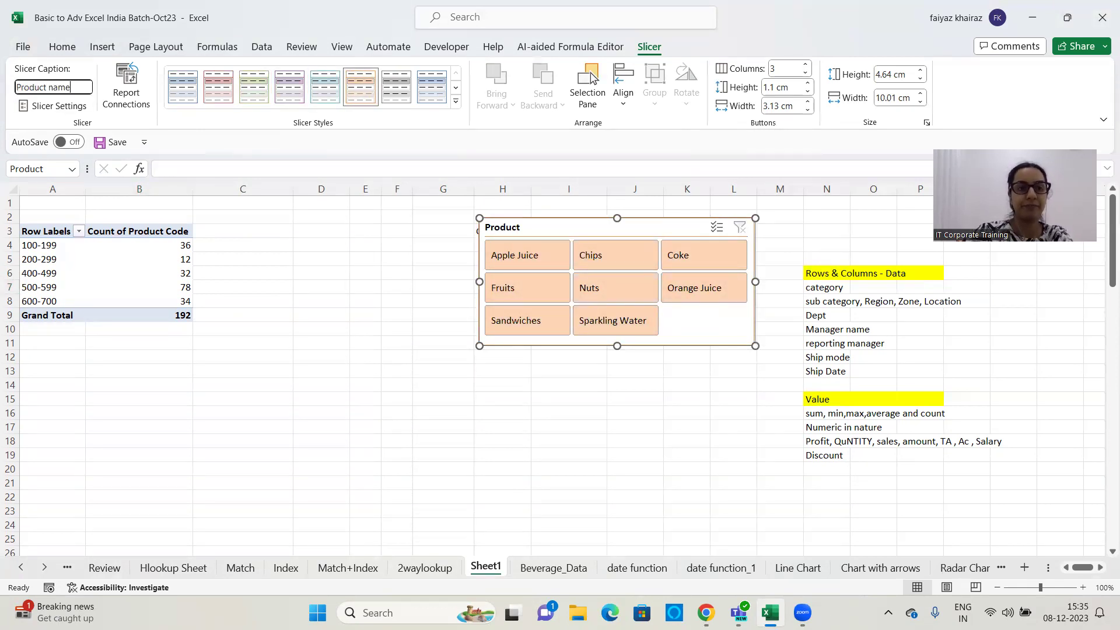
click(365, 301)
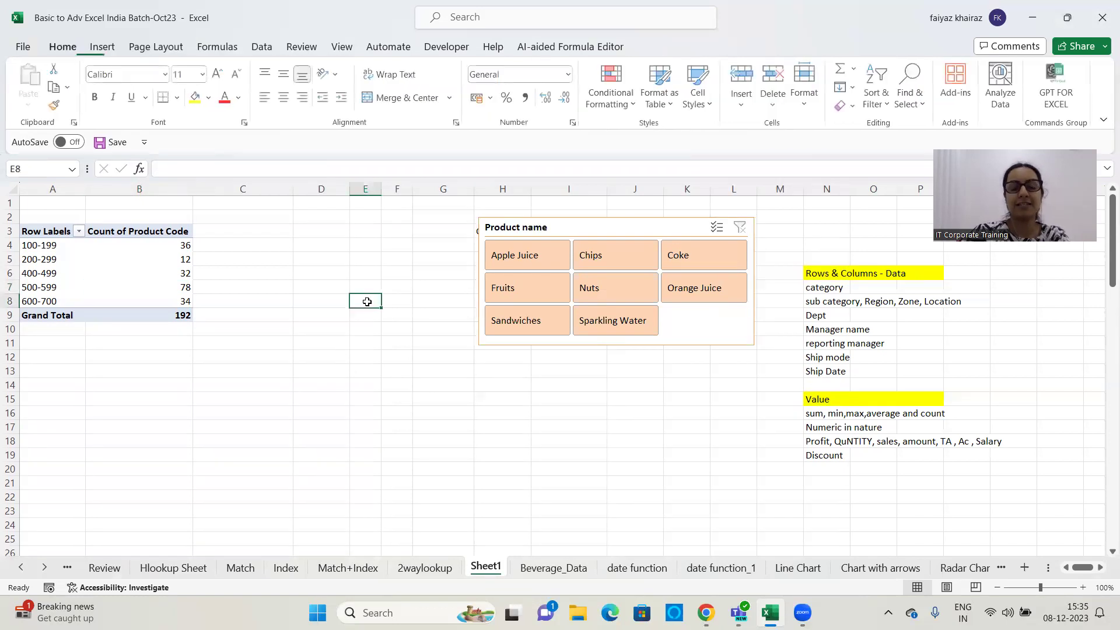
Widen the Product name slicer toward column F to about 12.81 cm.
click(567, 233)
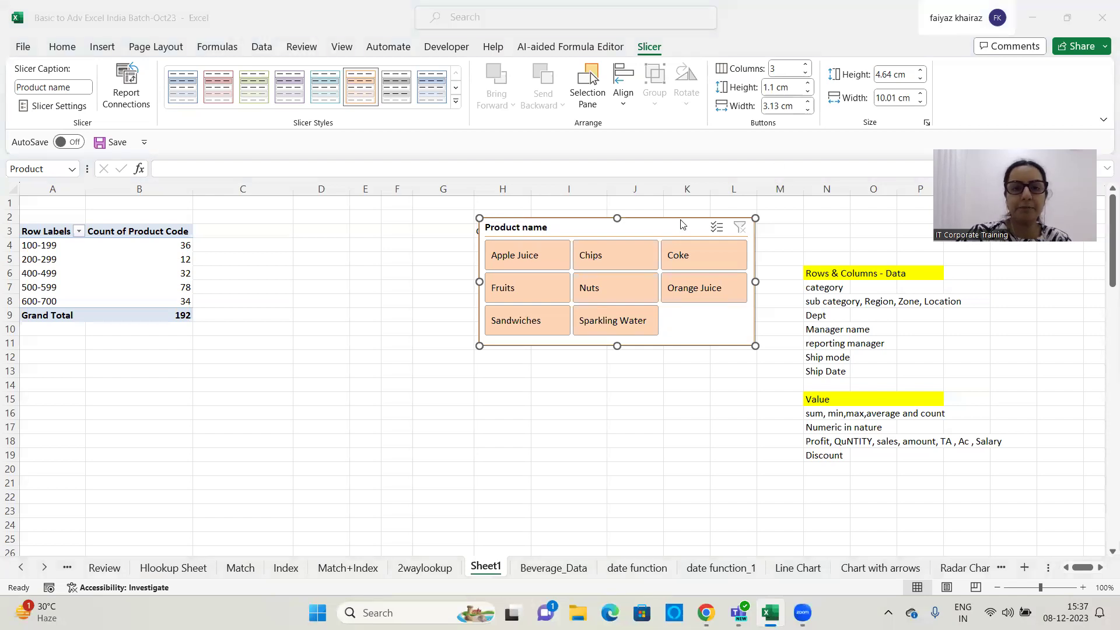
click(623, 230)
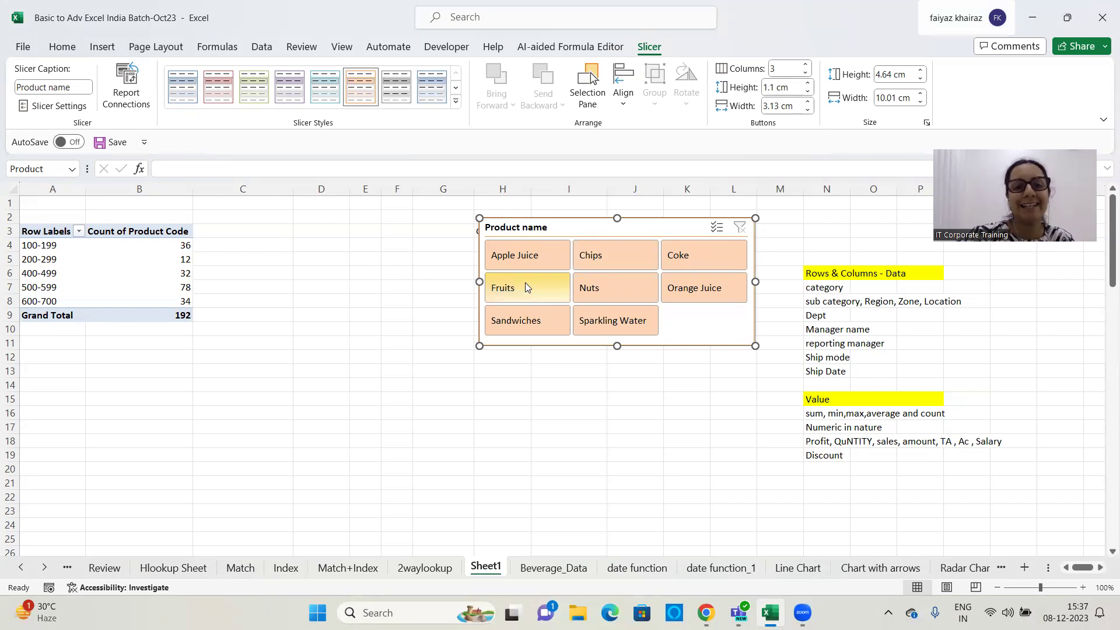
drag(479, 282, 402, 273)
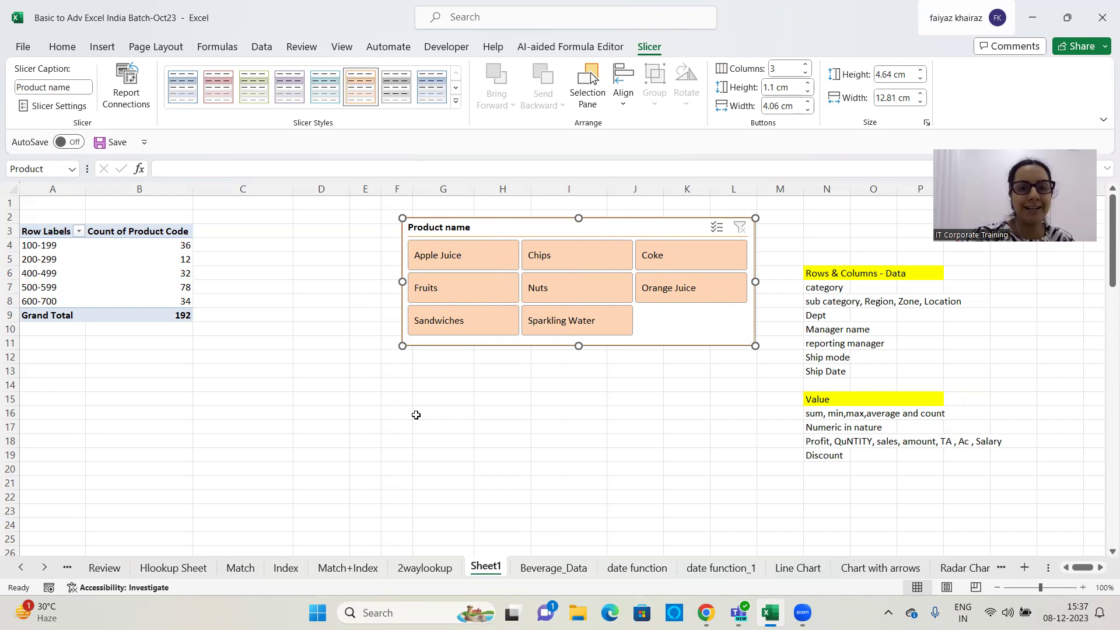
Filter the pivot table by Apple Juice, Nuts and Sandwiches together using the slicer, and clear the slicer filter.
click(467, 259)
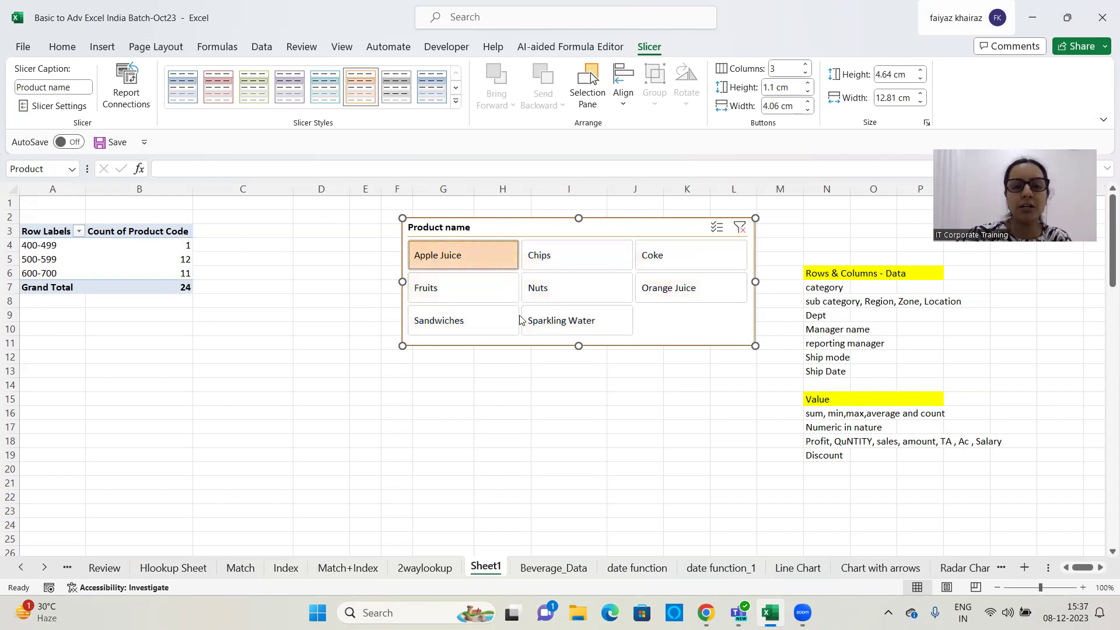
ctrl+click(567, 290)
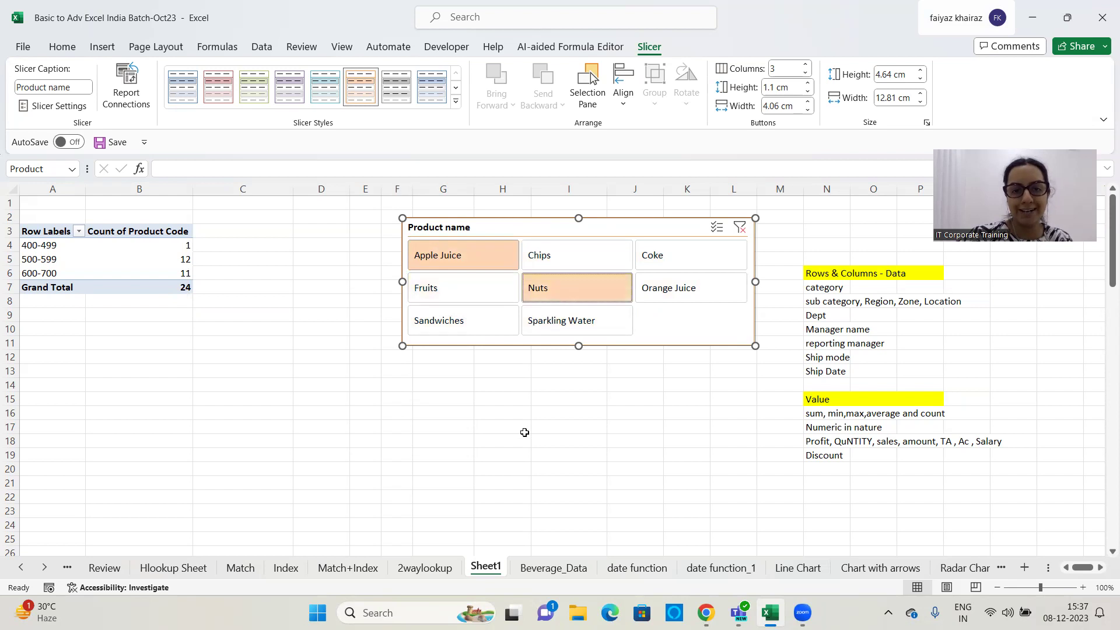
ctrl+click(469, 331)
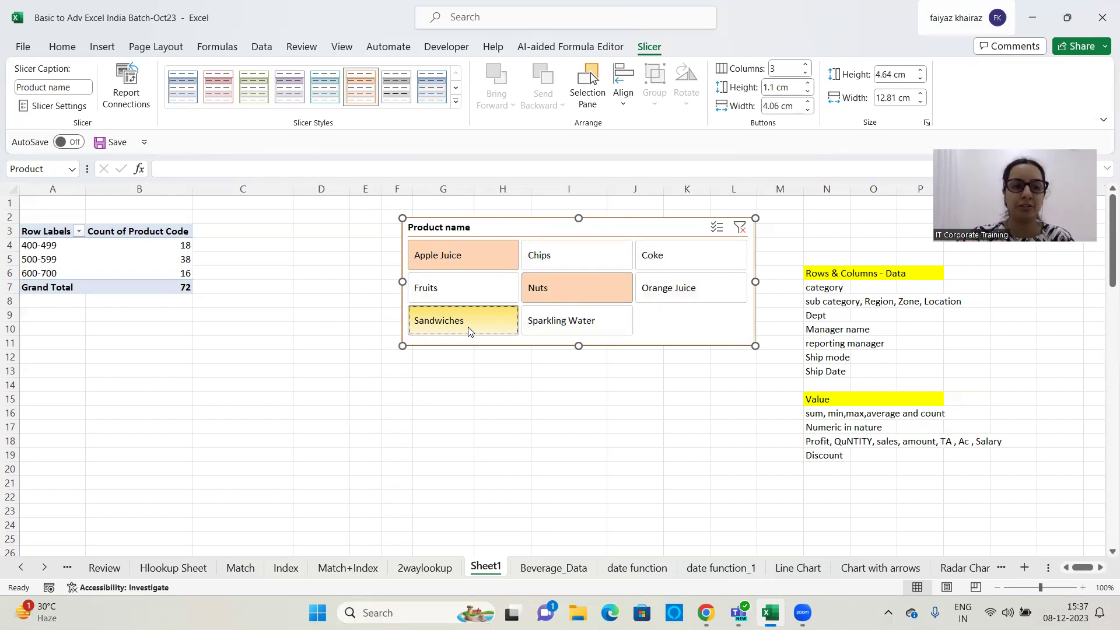
click(469, 331)
click(739, 227)
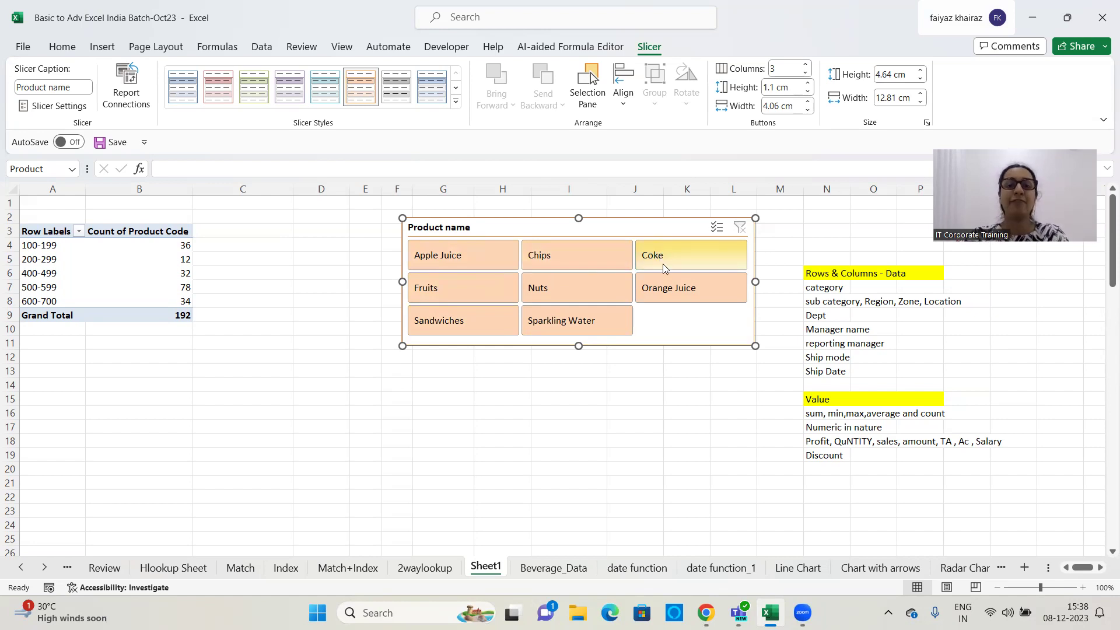
Filter the pivot table by the consecutive products from Apple Juice to Fruits as one range, and clear the slicer filter.
click(481, 258)
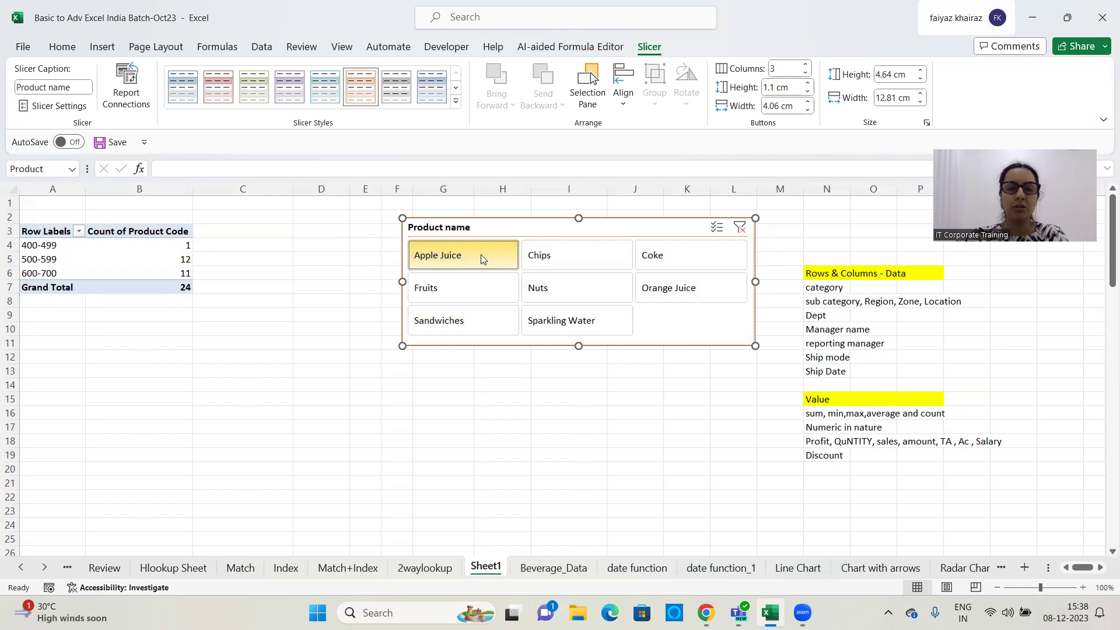
shift+click(480, 296)
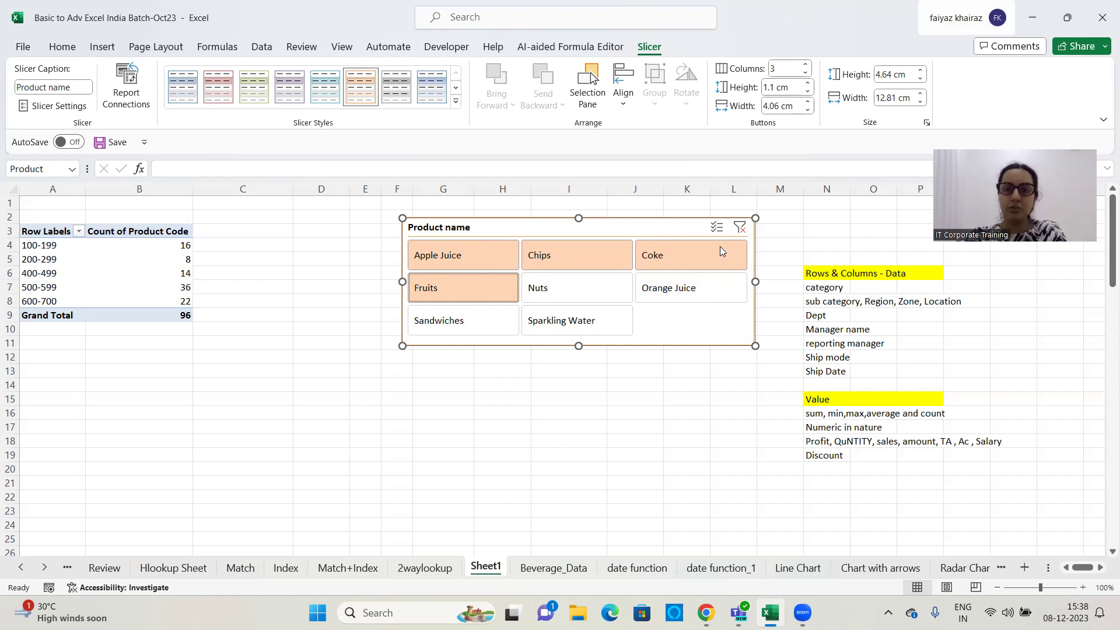
click(740, 228)
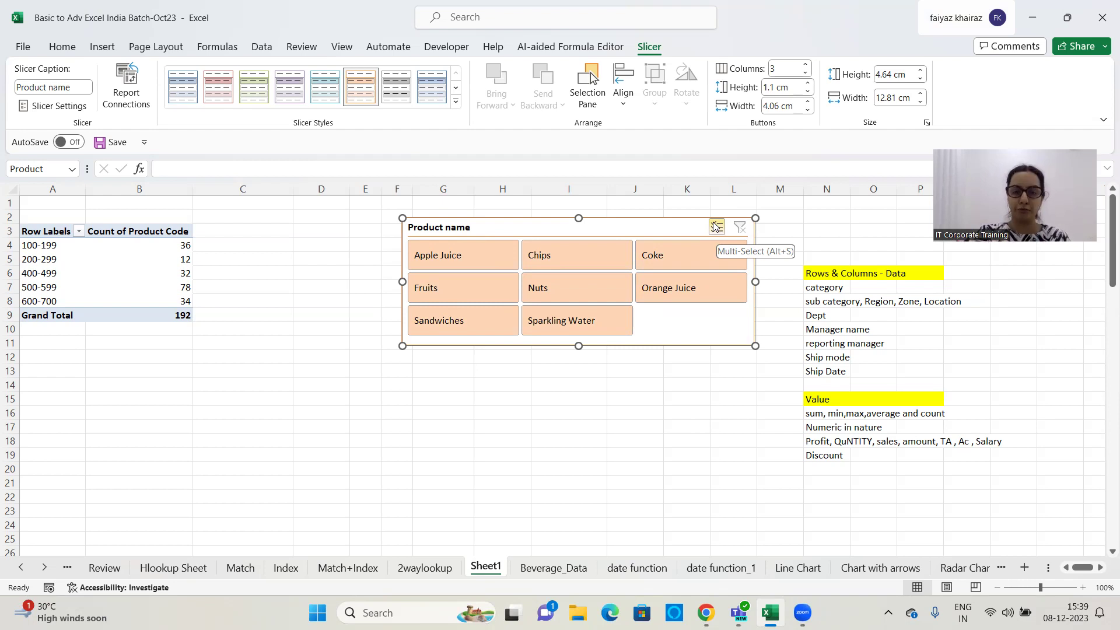
Add every product except Fruits to the slicer selection one by one, and clear the slicer filter.
click(547, 256)
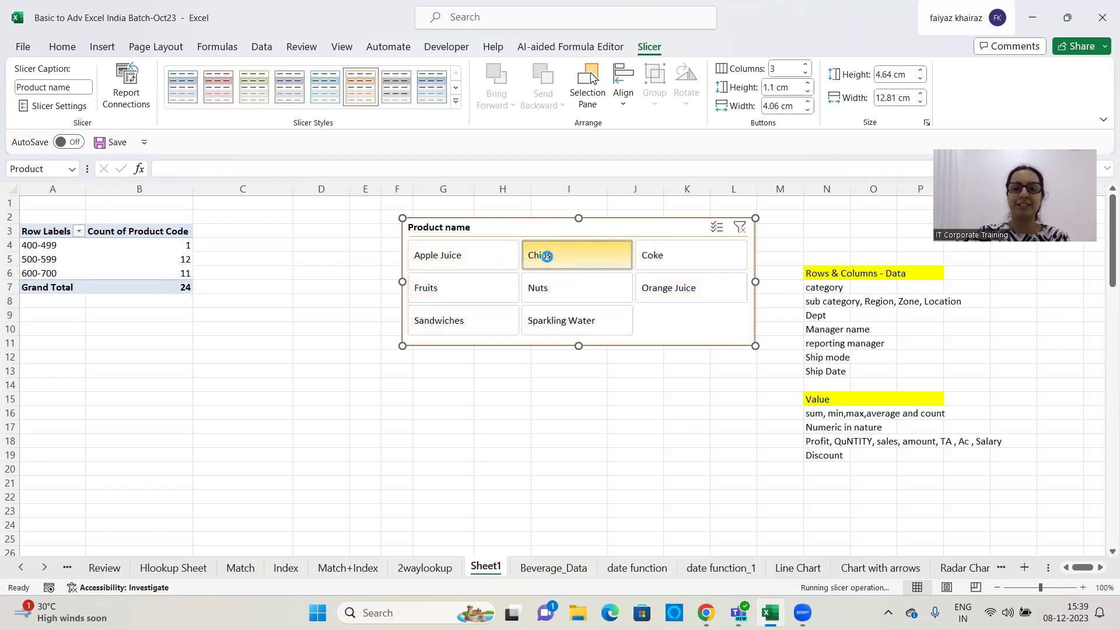
click(410, 259)
ctrl+click(550, 261)
ctrl+click(741, 249)
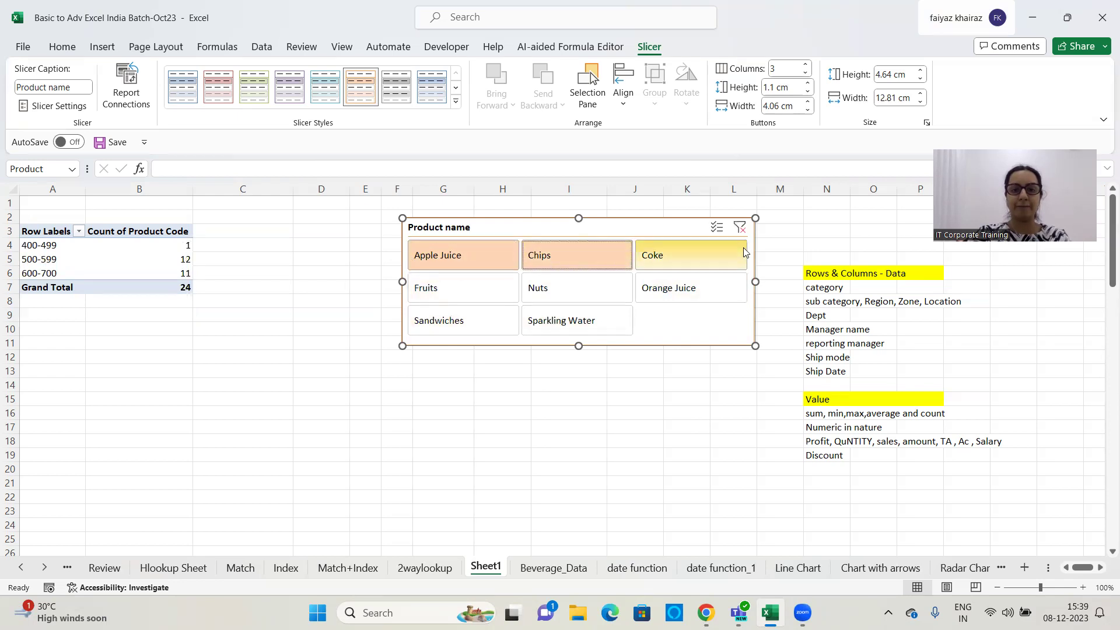
ctrl+click(550, 296)
ctrl+click(682, 293)
ctrl+click(435, 323)
ctrl+click(561, 322)
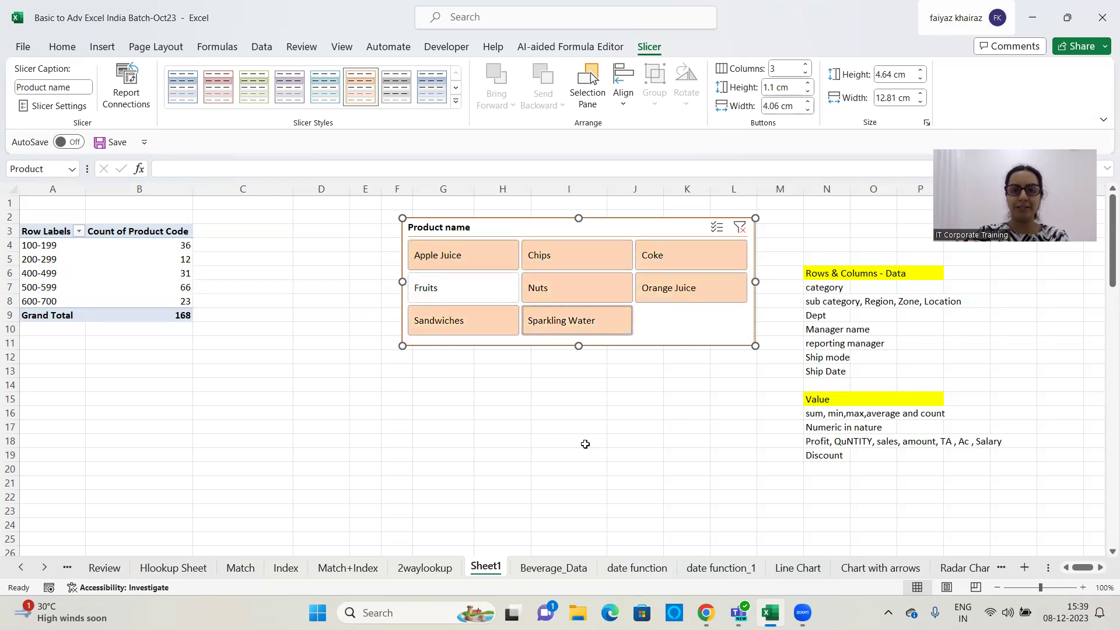
click(740, 227)
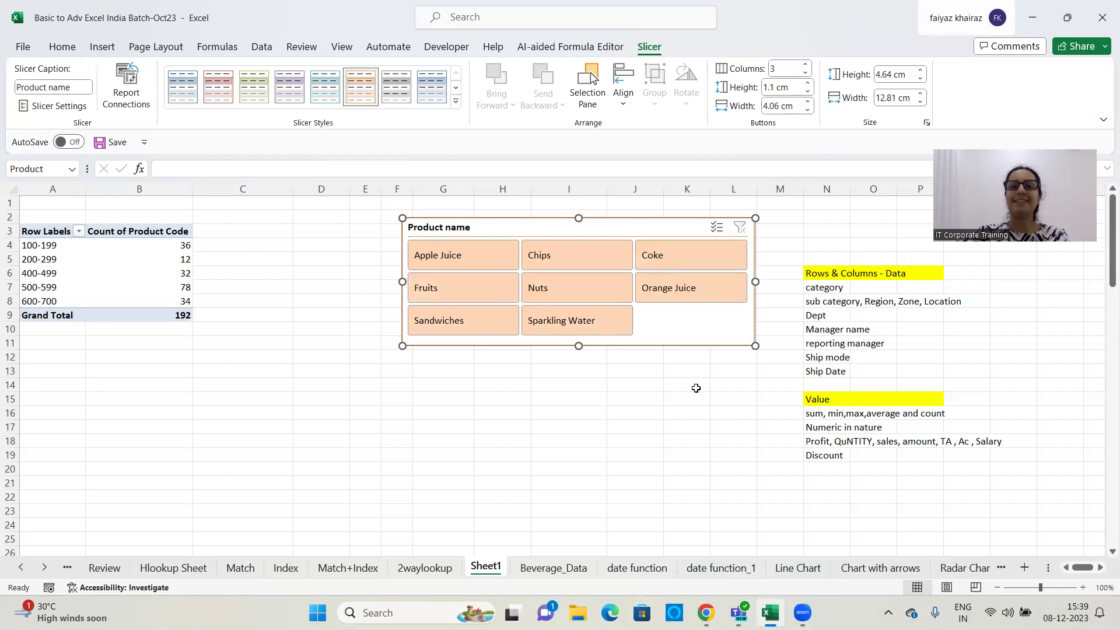
Turn on the slicer's Multi-Select mode, exclude only Fruits from the pivot table, and clear the slicer filter.
click(718, 227)
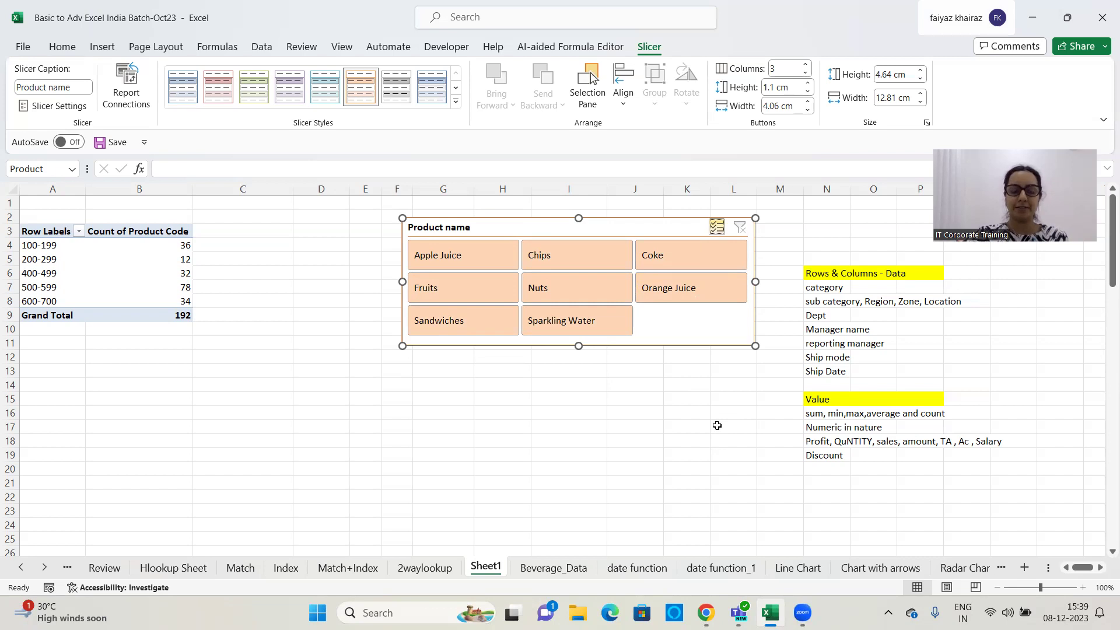
click(496, 289)
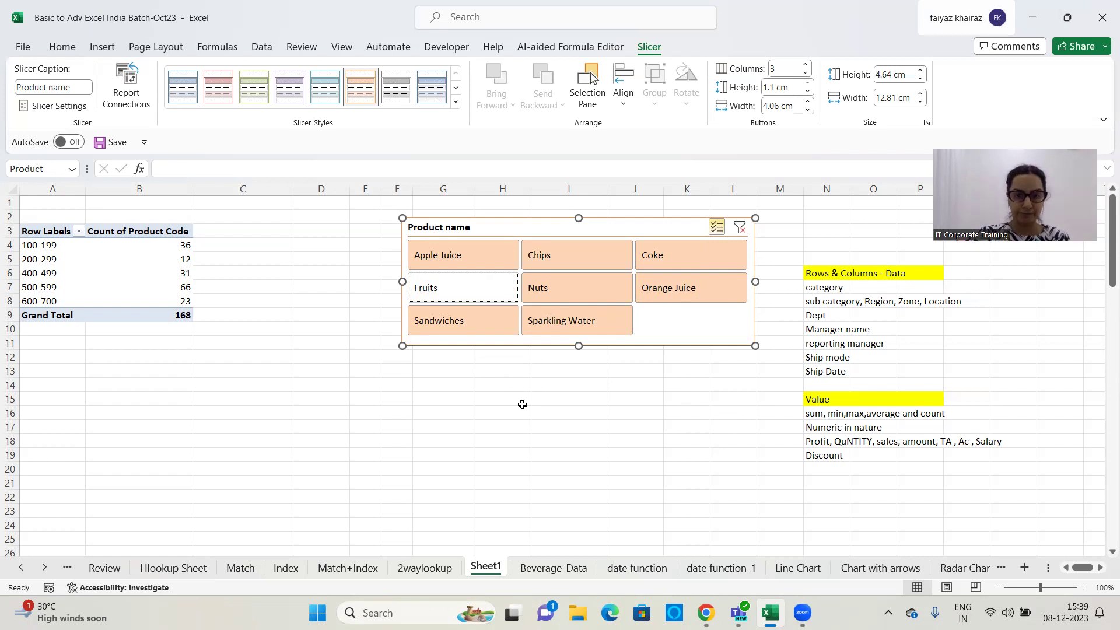
click(740, 227)
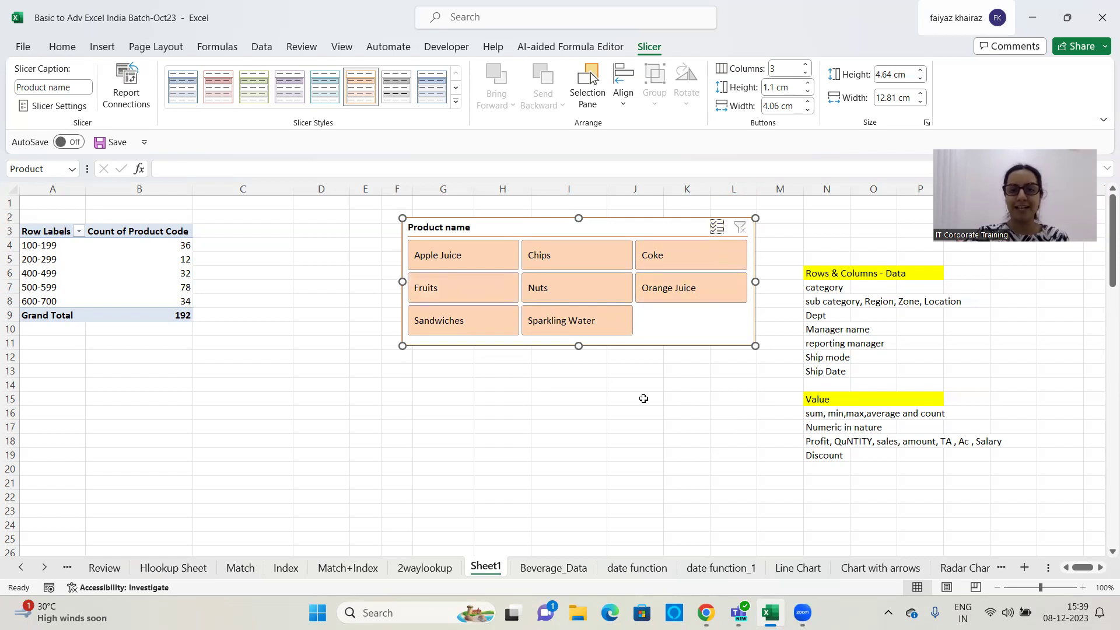
Enter the note "Ctrl to Multi select multiple items far placed" in cell G14.
click(446, 384)
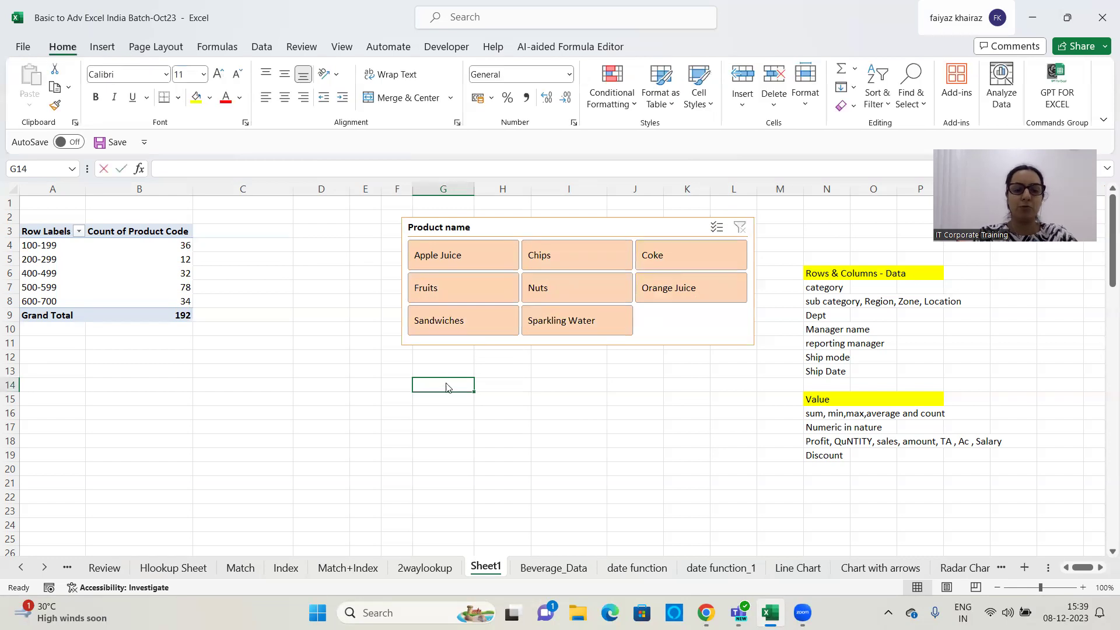
text(Ctrl to )
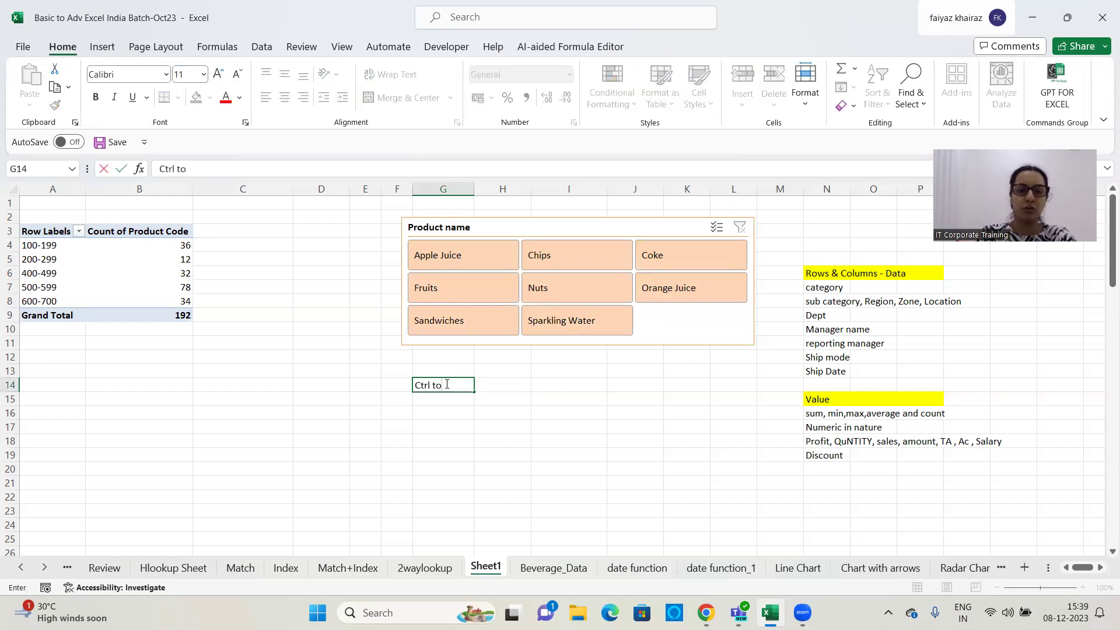
text(Multi select m)
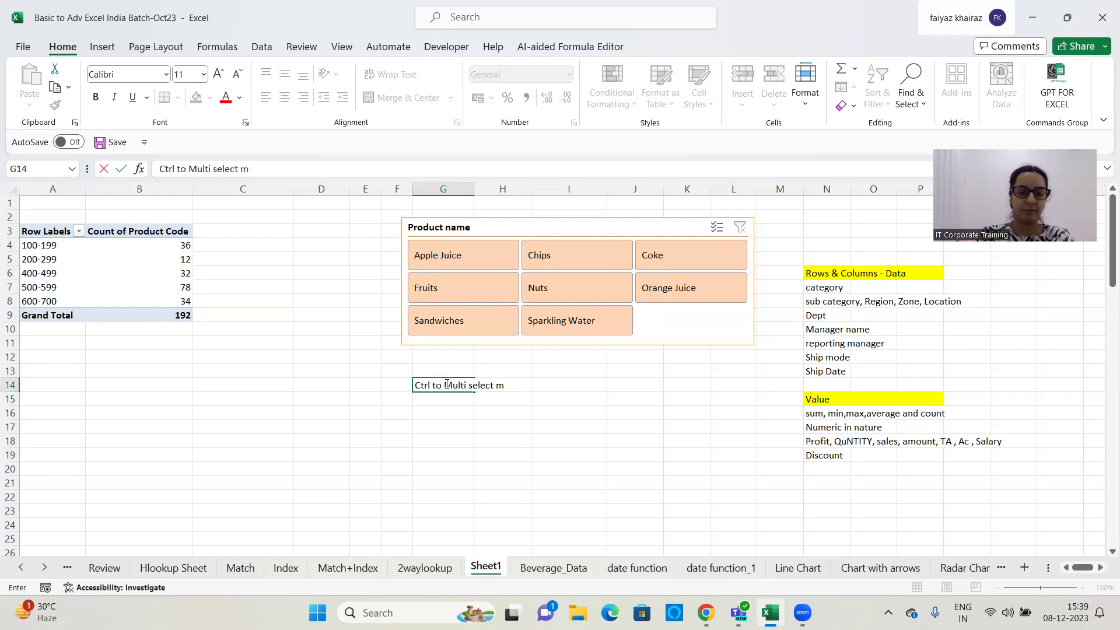
text(ultiple ite)
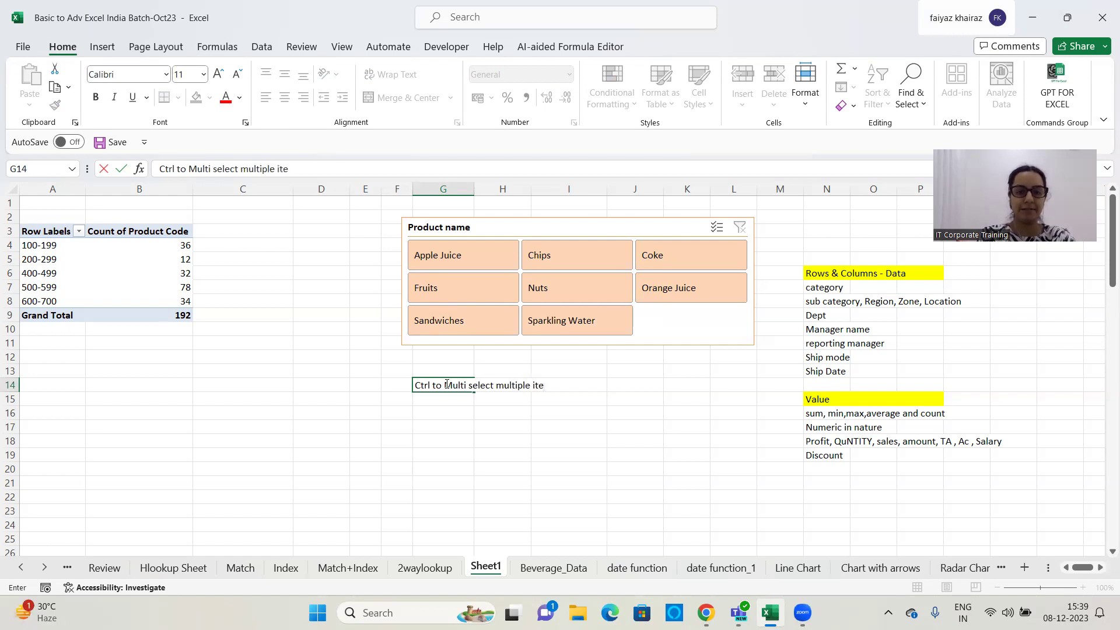
text(ms far placed)
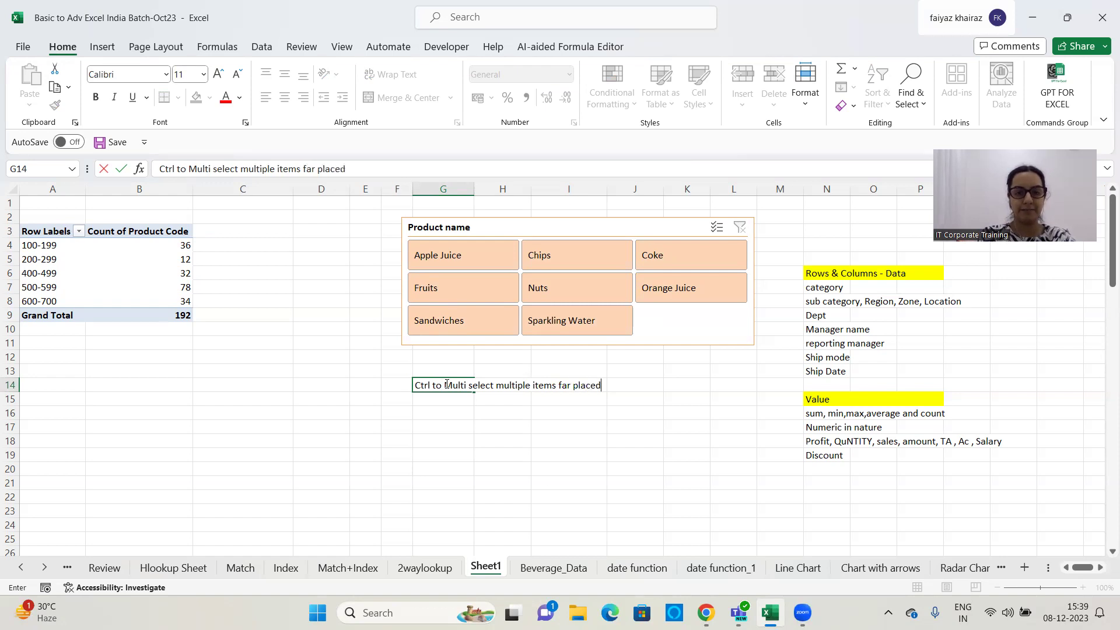
key(Return)
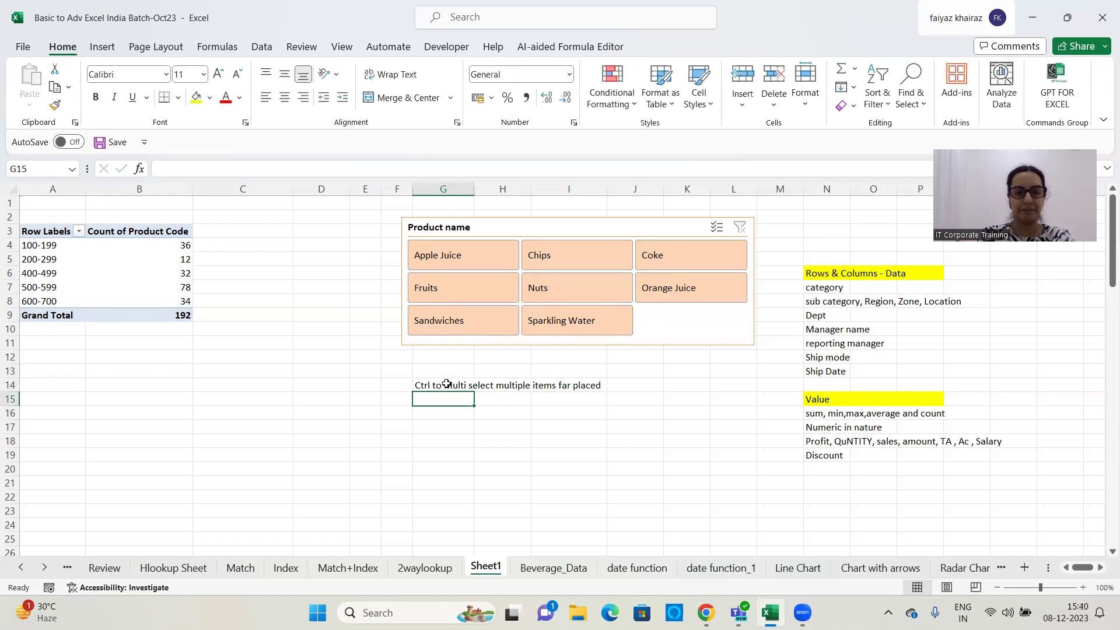
Enter the note "Shift to multiselect One after the other" in cell G15.
text(Shift to multiselect One af)
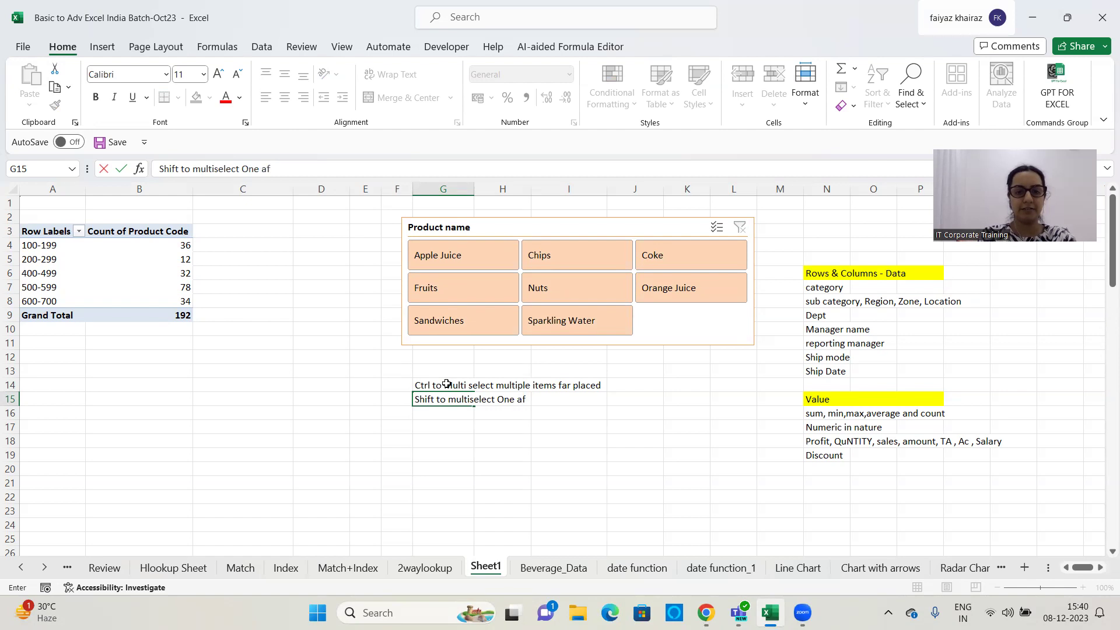
text(ter the otehr)
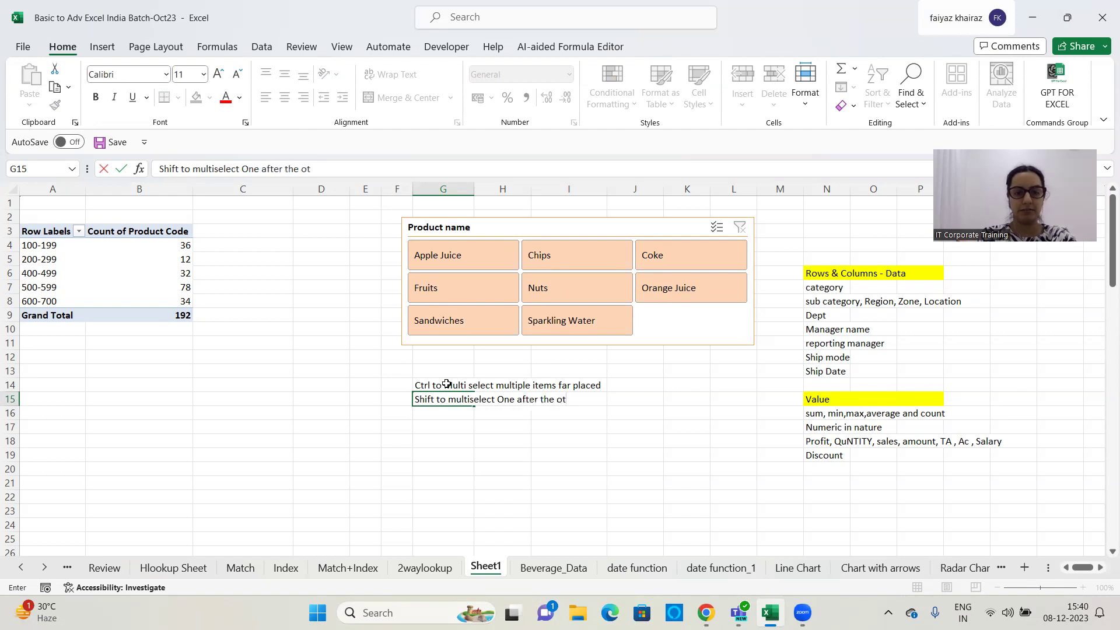
key(BackSpace)
key(BackSpace)
key(BackSpace)
key(BackSpace)
text(t)
key(BackSpace)
text(ther)
key(Return)
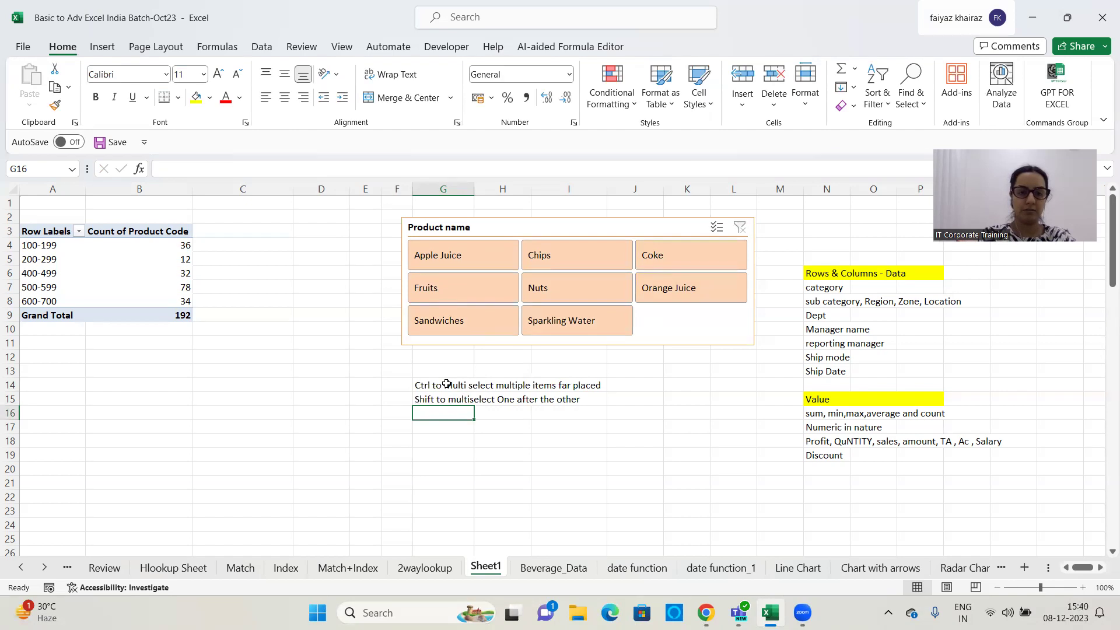
Enter the note "Multiselect to seelct all and exclude 1 item" in cell G16.
text(Multiselect to se)
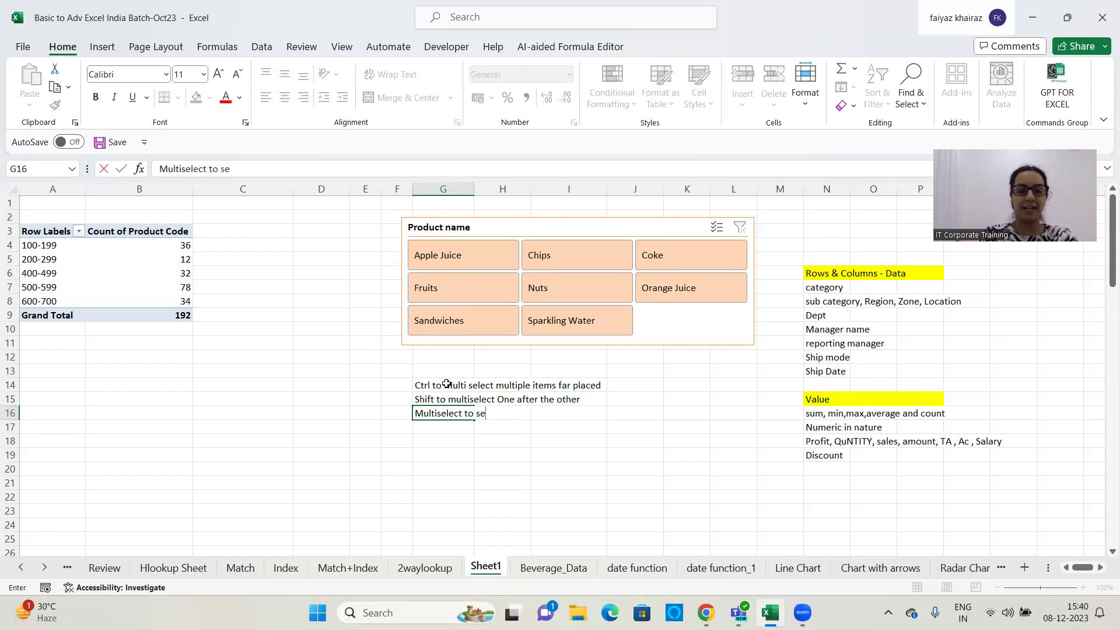
text(elct all and)
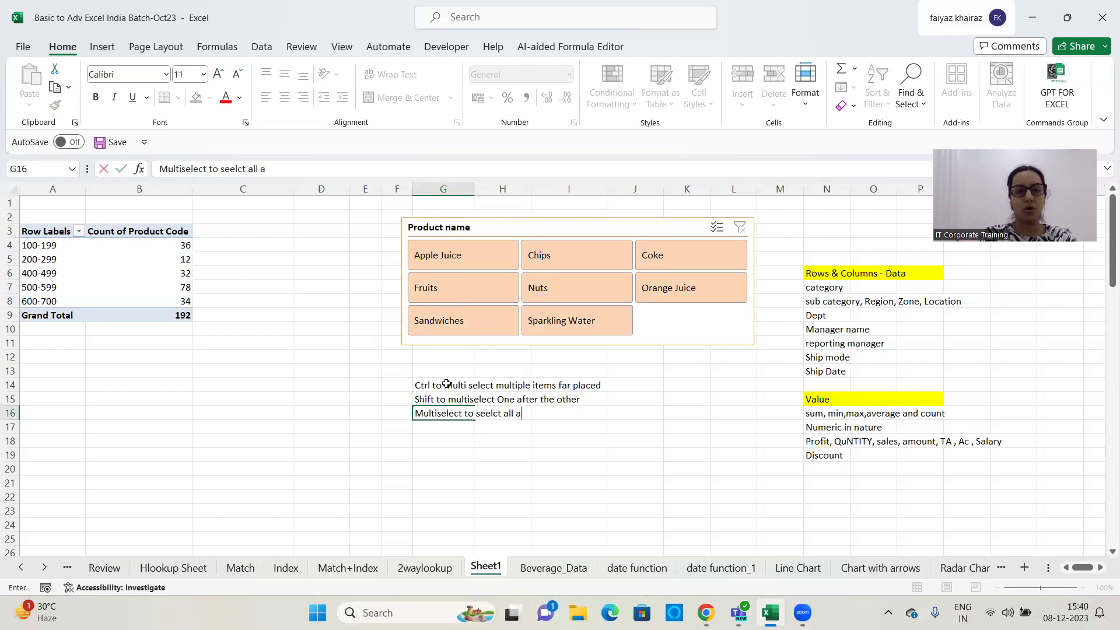
key(BackSpace)
key(BackSpace)
key(BackSpace)
text(and exclu)
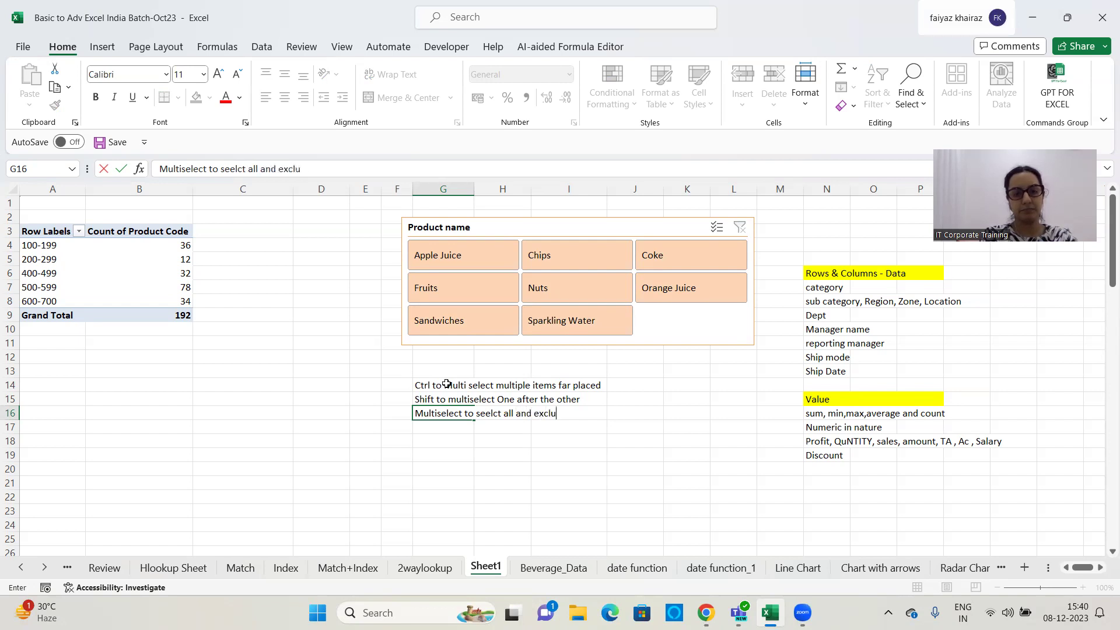
text(de 1 item)
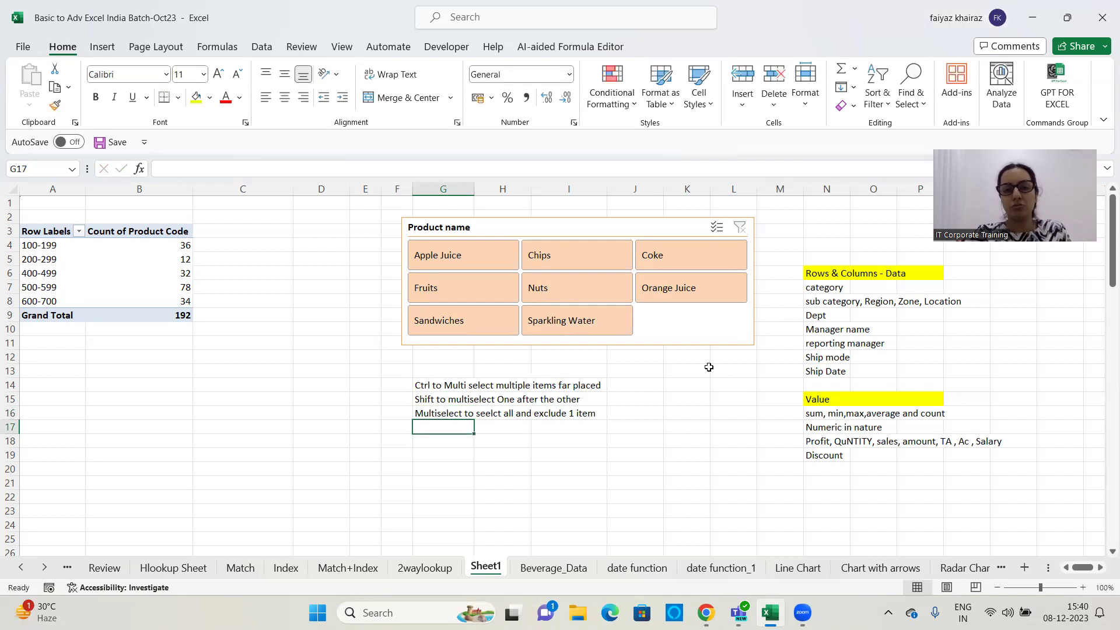
Move the Product name slicer so it starts at column D and widen it to about 21.5 cm.
drag(694, 229, 584, 223)
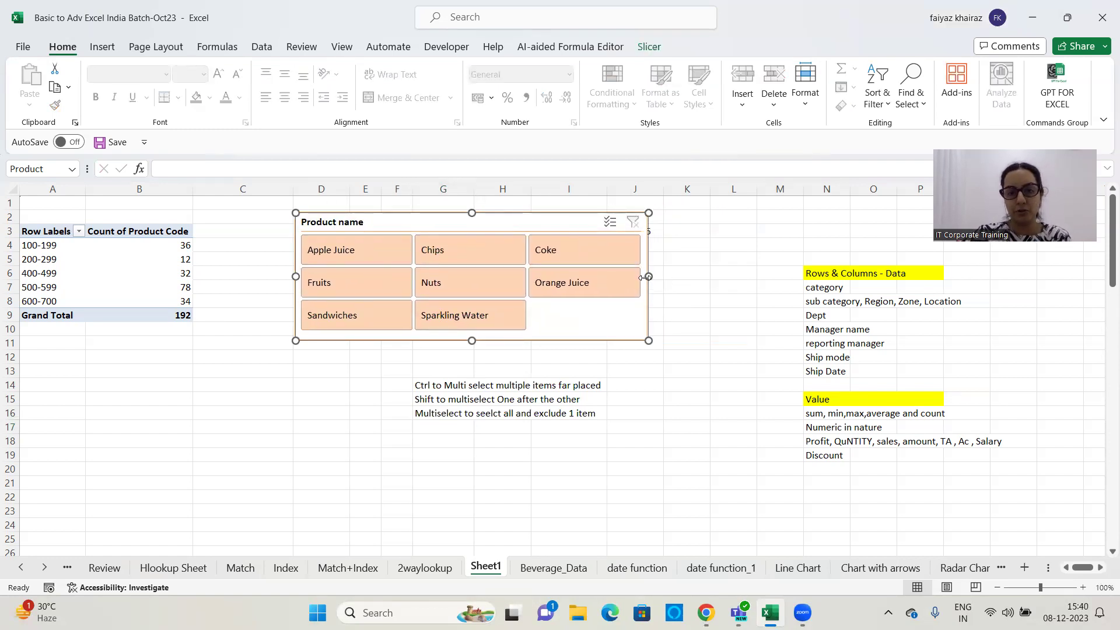
drag(649, 277, 889, 276)
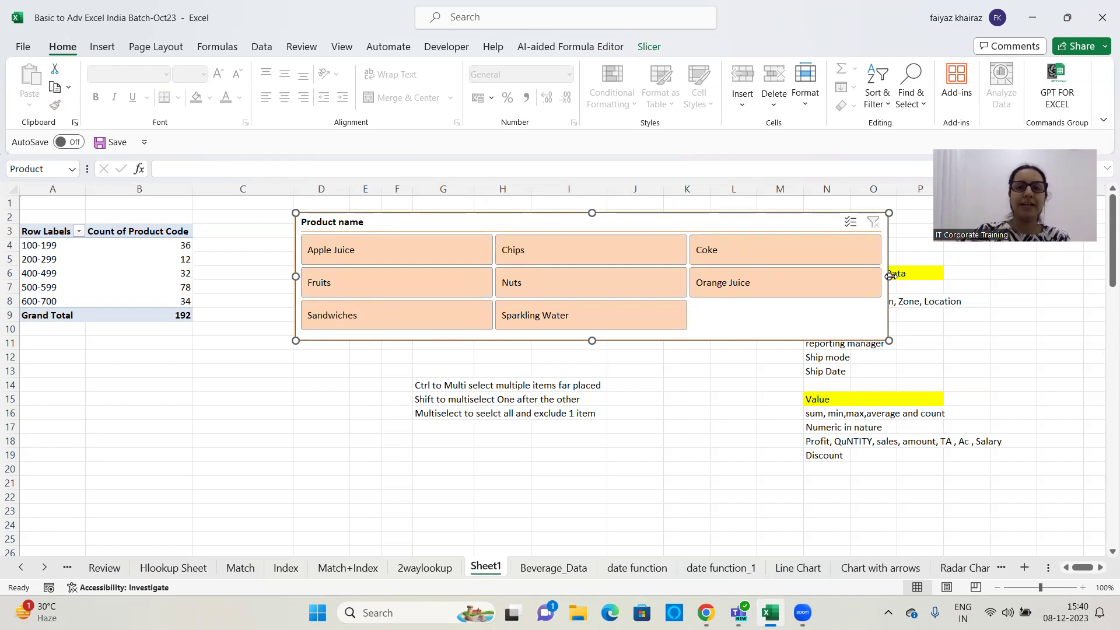
Arrange the Product name slicer's buttons in 8 columns.
click(648, 47)
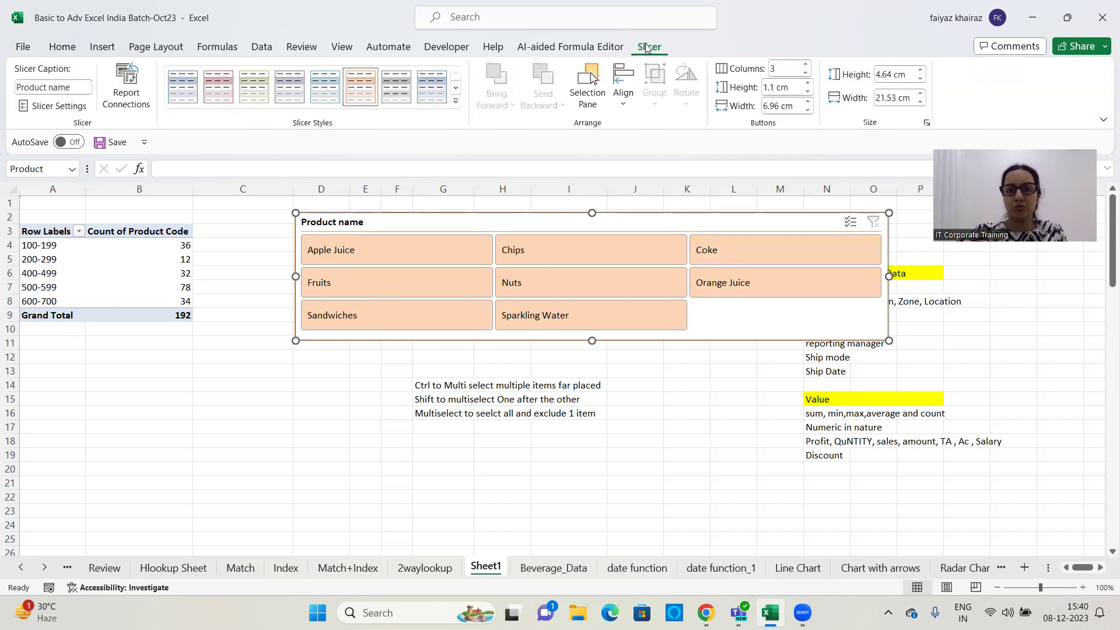
click(805, 66)
click(806, 66)
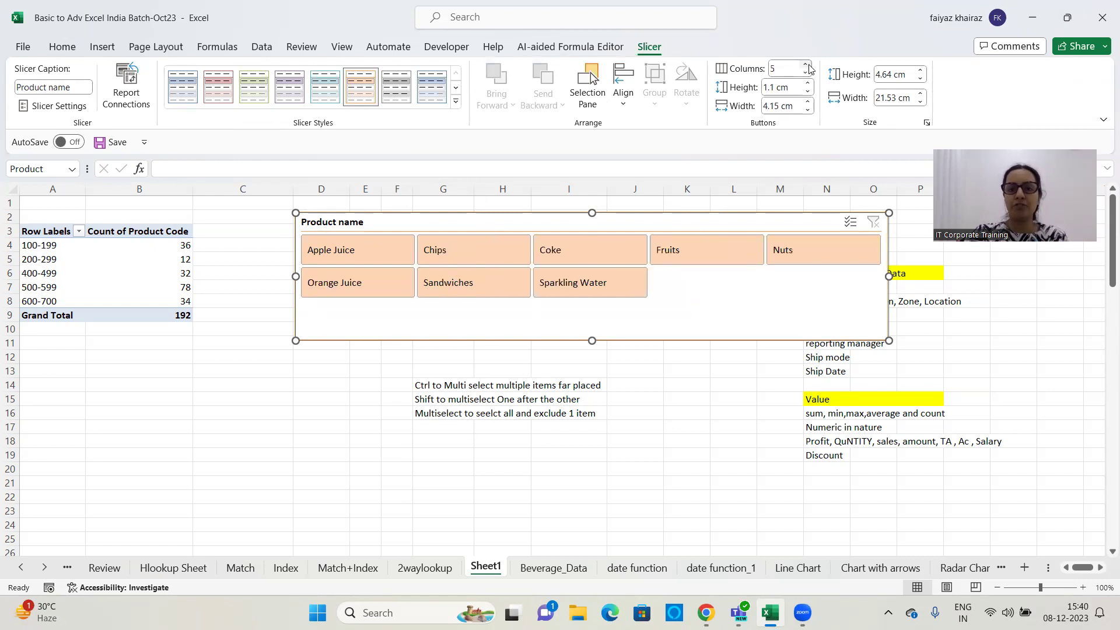
click(807, 66)
click(807, 66)
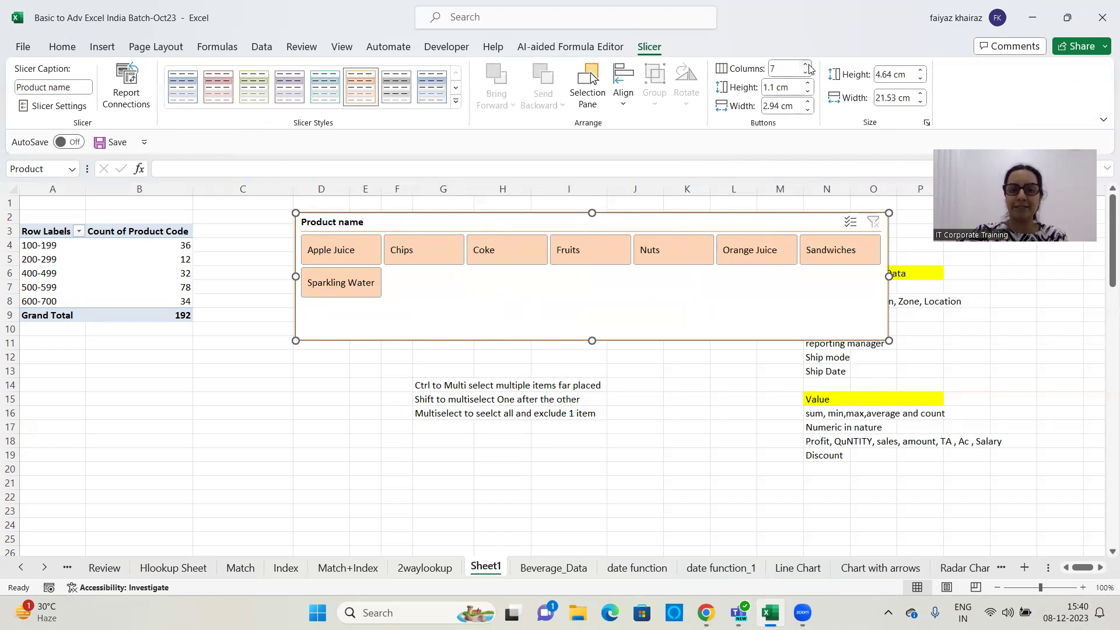
click(807, 66)
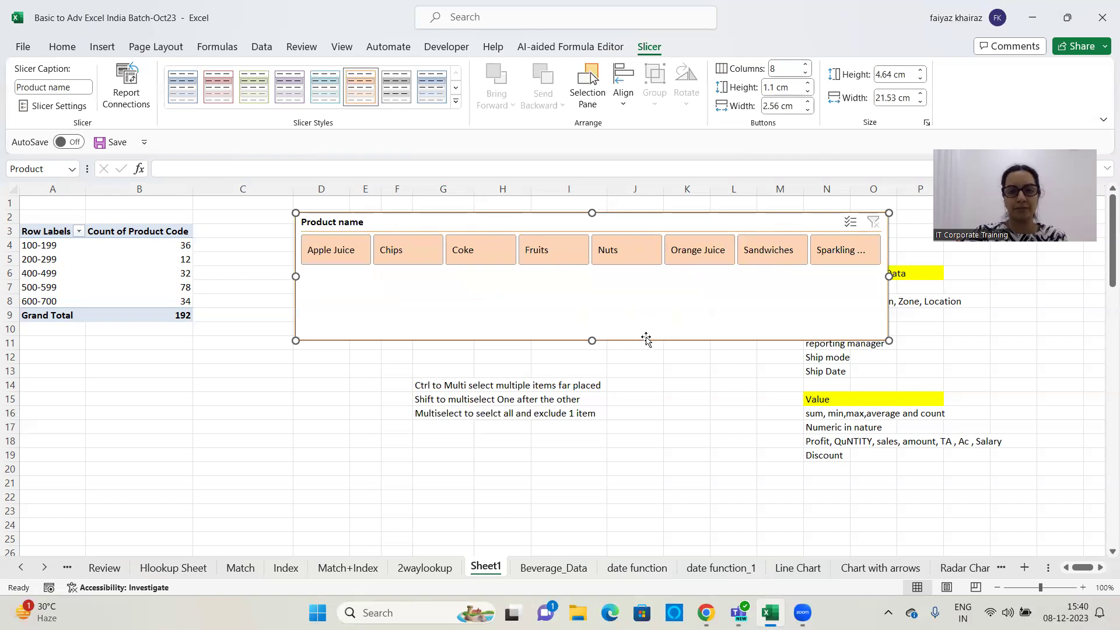
Shorten the slicer to fit a single row of buttons and move it up to start at column C.
drag(593, 340, 597, 273)
click(552, 297)
drag(557, 223, 498, 212)
click(502, 298)
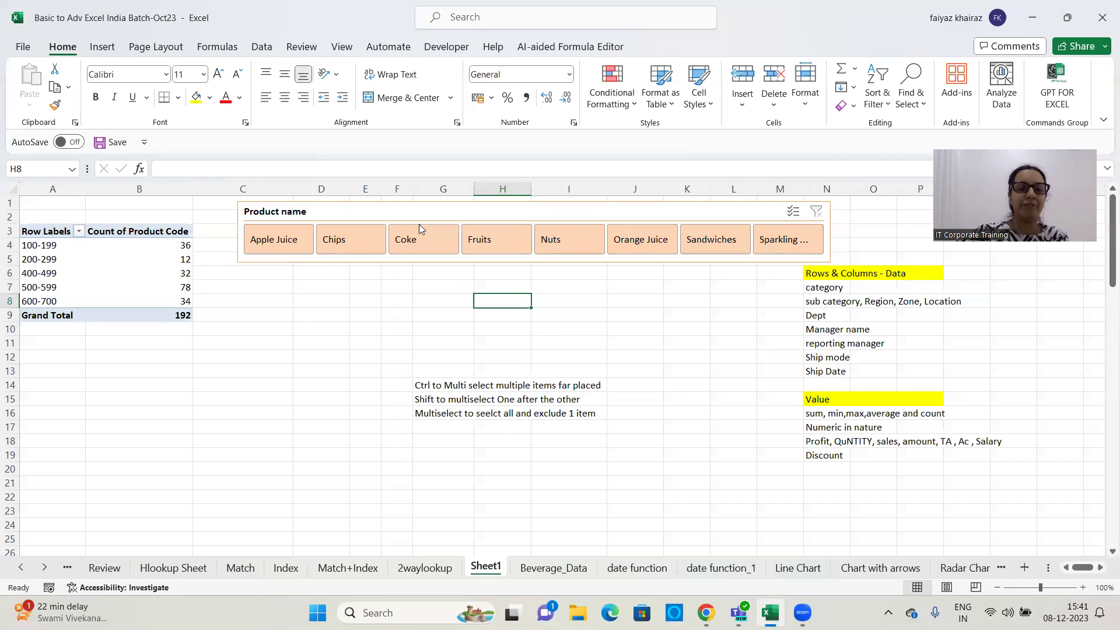
Filter the pivot table with the slicer by Fruits and then by Nuts only.
click(496, 243)
click(572, 246)
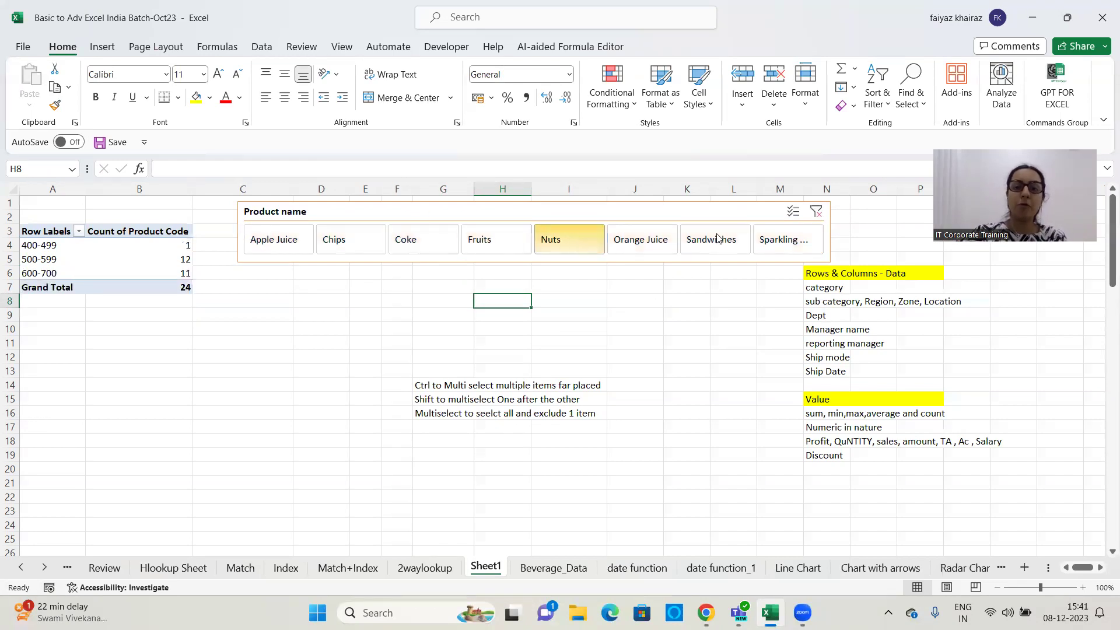
Delete the slicer, view the pivot table's row label filter options, and undo the slicer deletion.
click(656, 213)
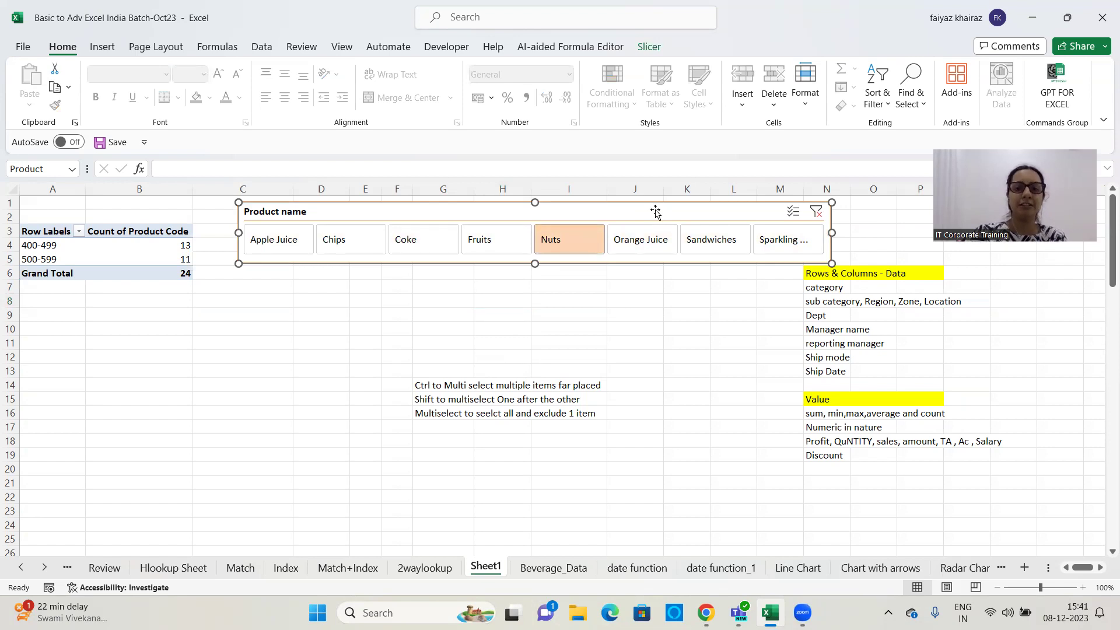
key(Delete)
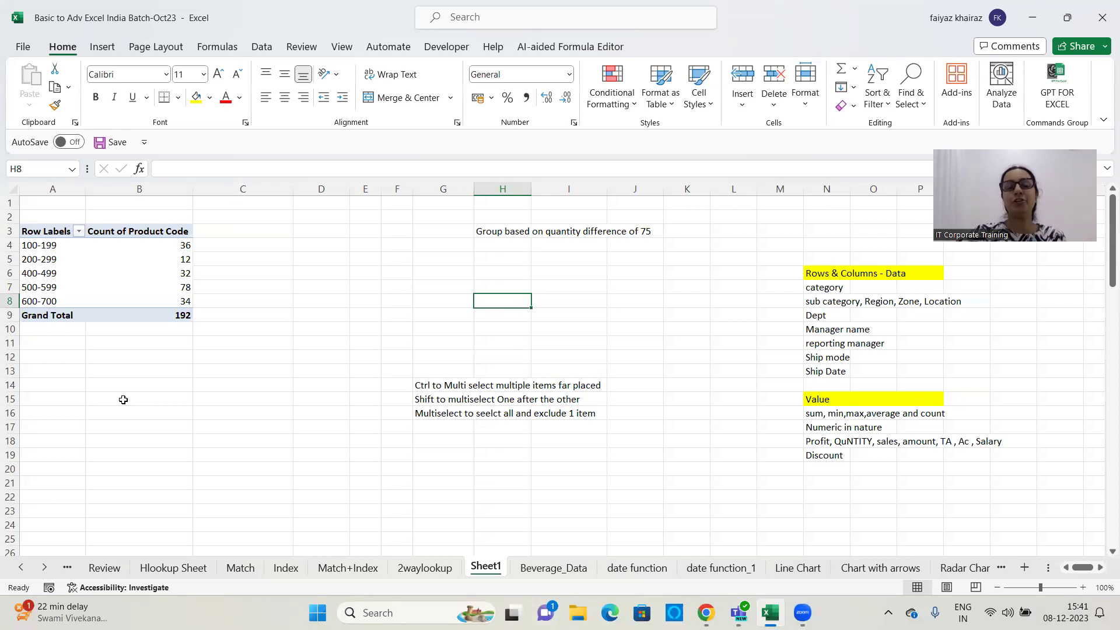
click(78, 232)
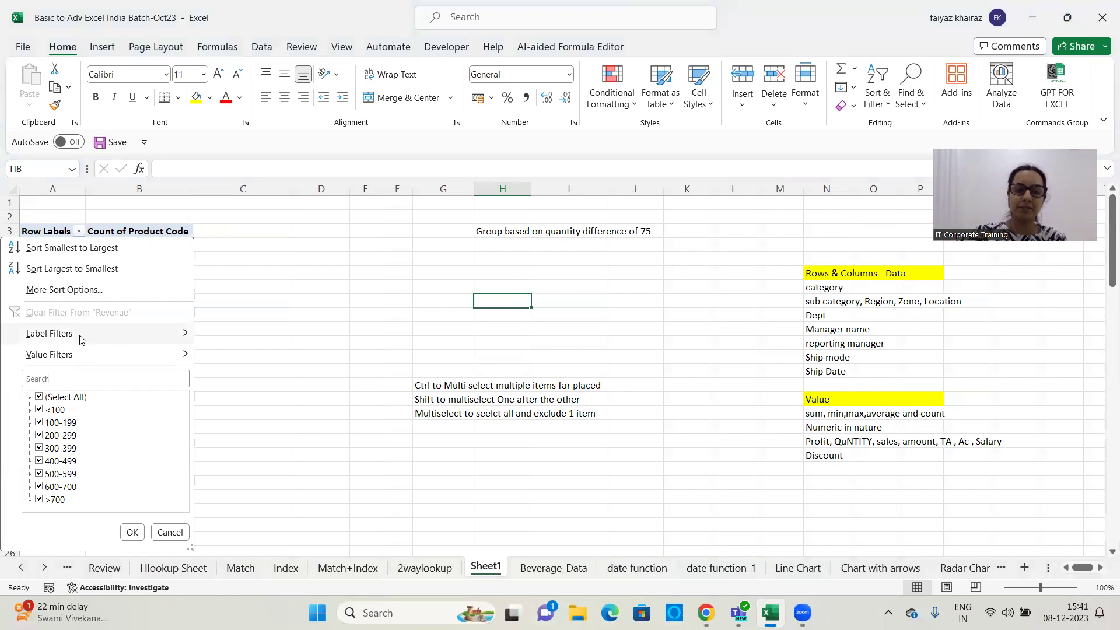
click(213, 228)
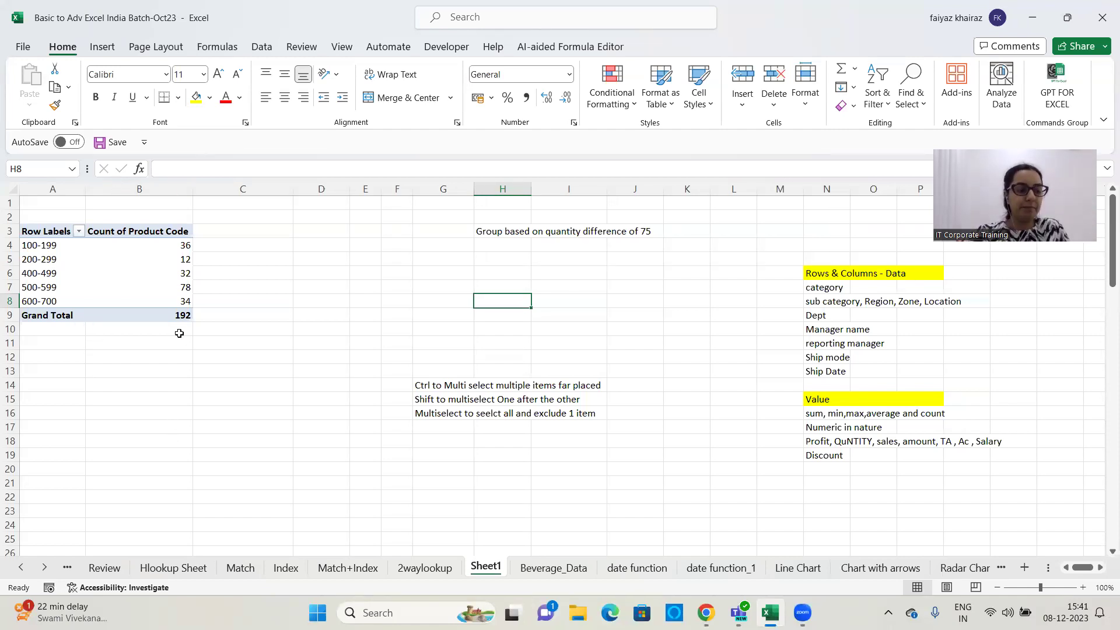
key(ctrl+z)
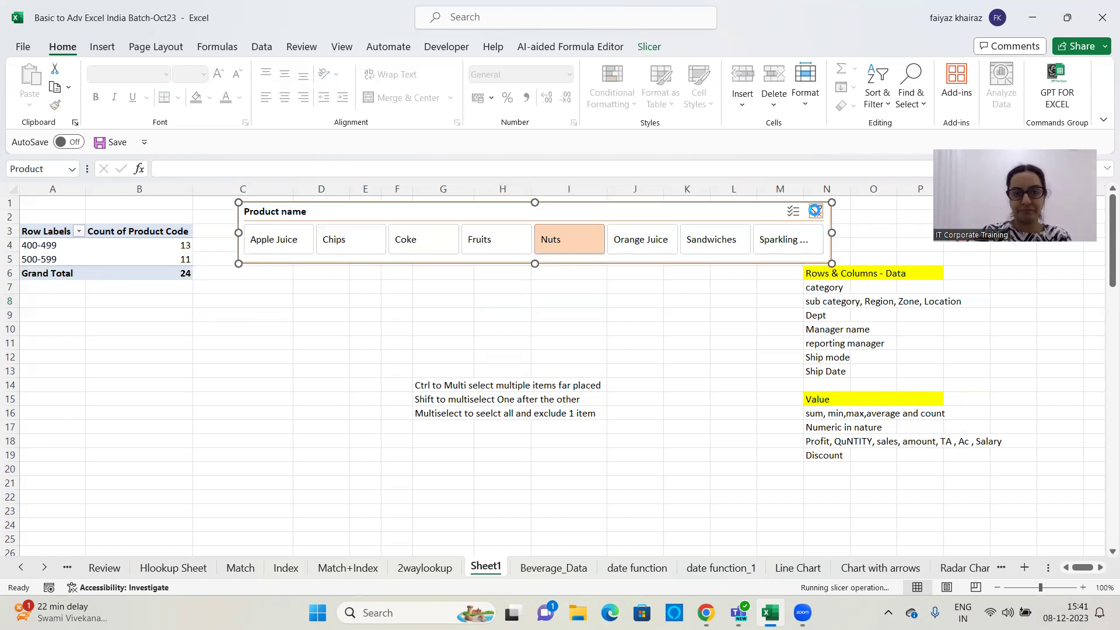
Clear the filter of the Product name slicer and delete the slicer from the sheet.
click(816, 212)
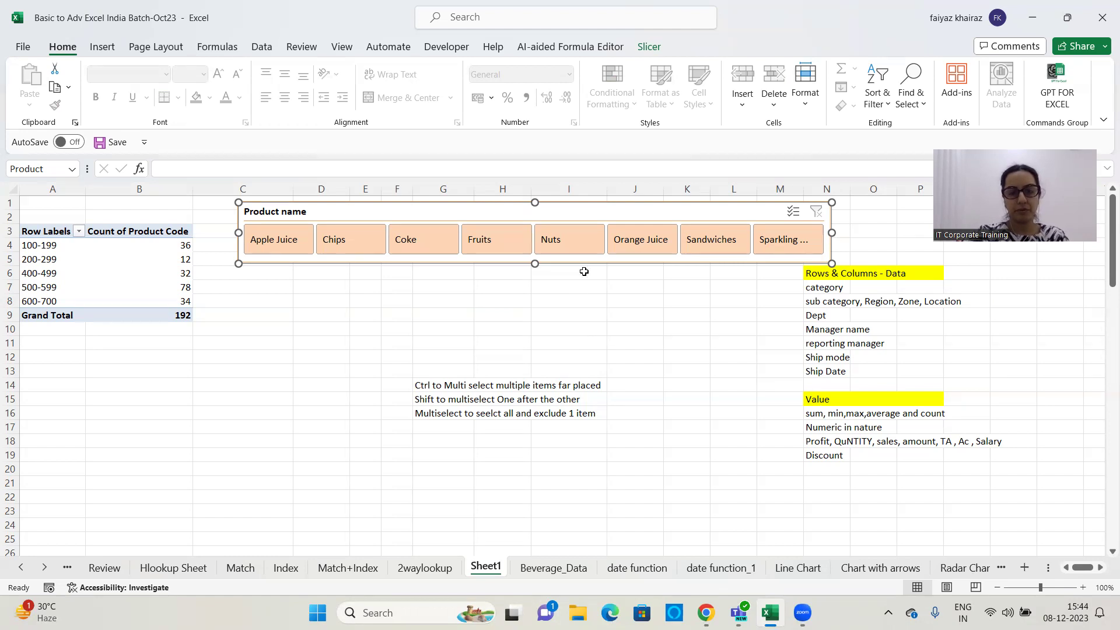
key(Delete)
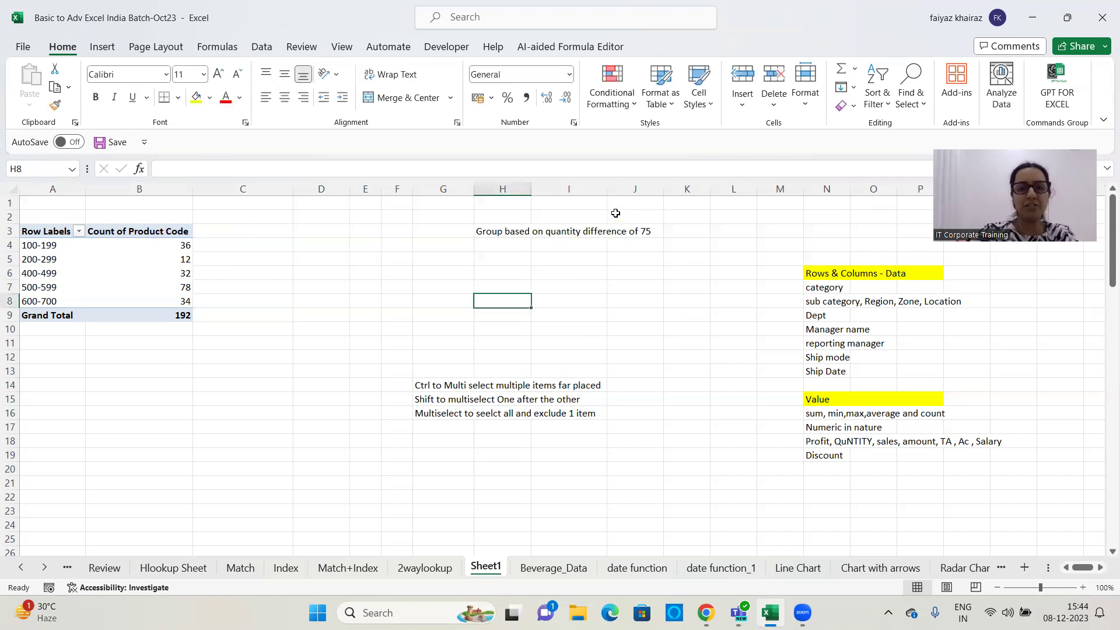
Try to insert a timeline for the pivot table on Sheet1.
click(93, 274)
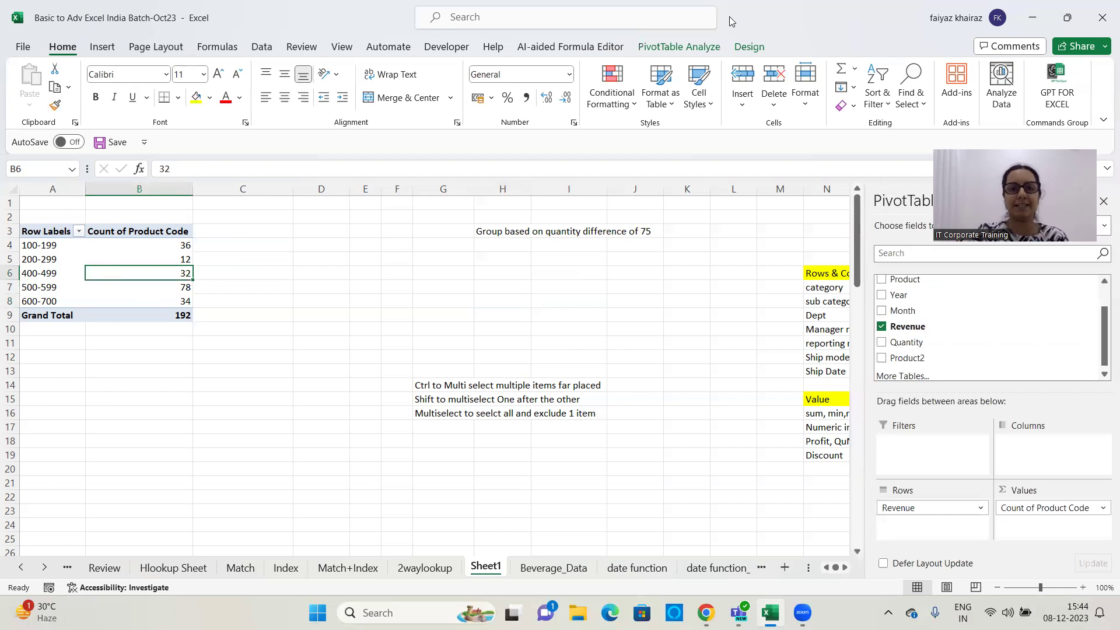
click(689, 46)
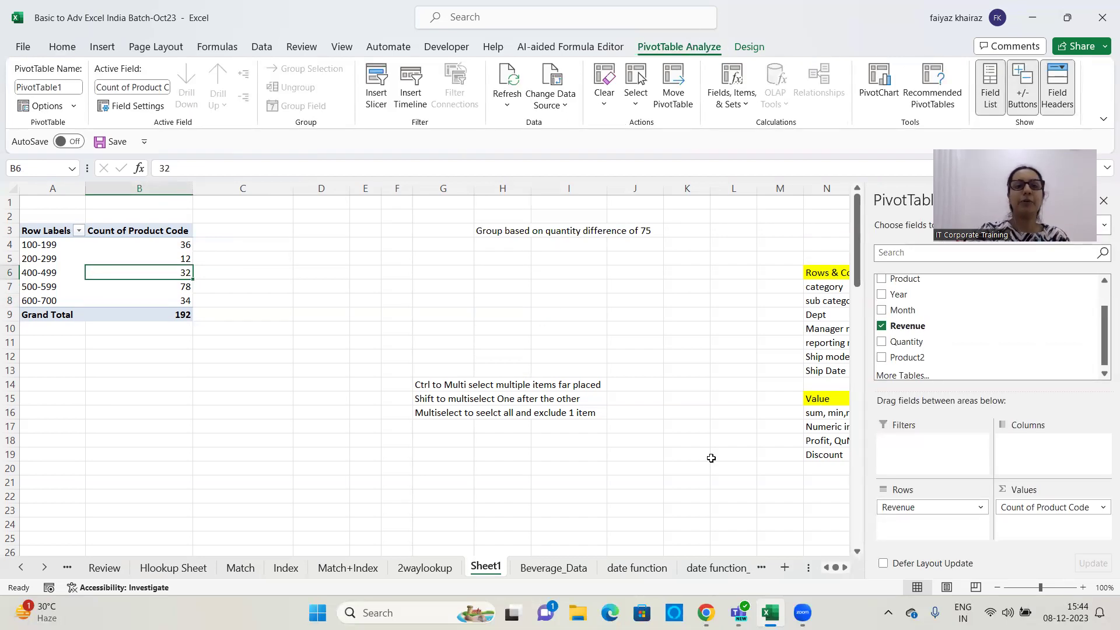
click(402, 105)
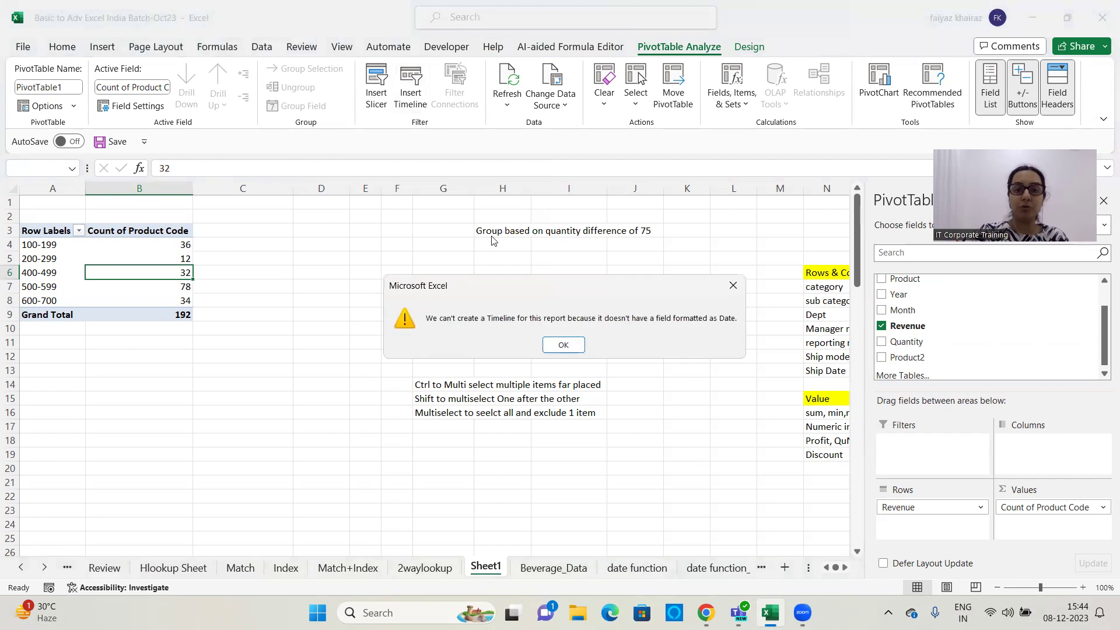
click(563, 343)
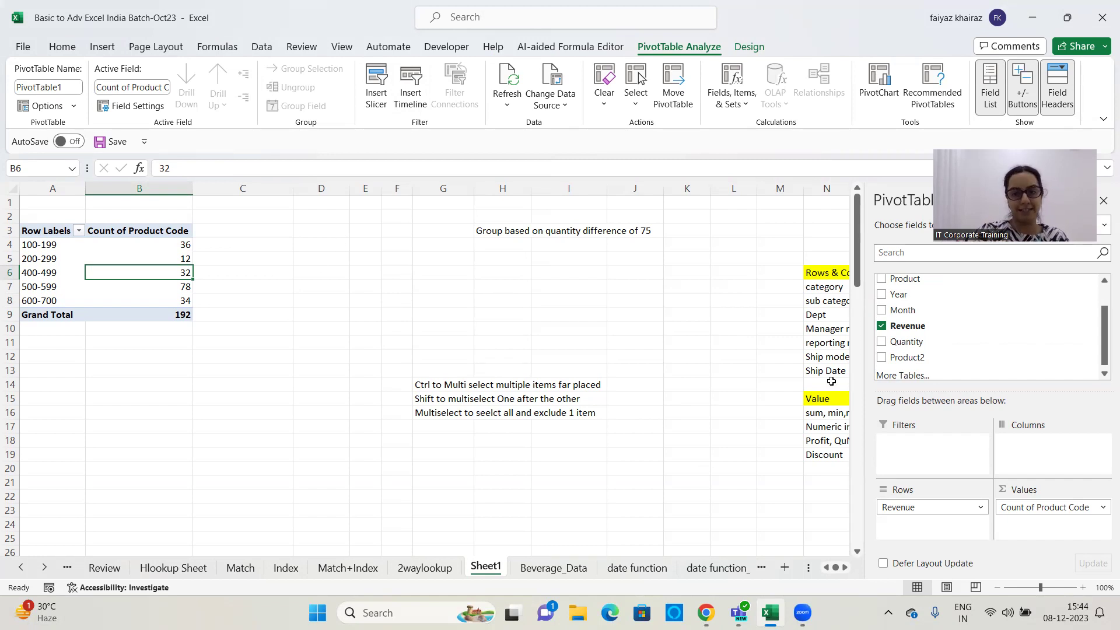
Examine how the Year and Month columns are stored in the Beverage_Data sheet.
click(554, 568)
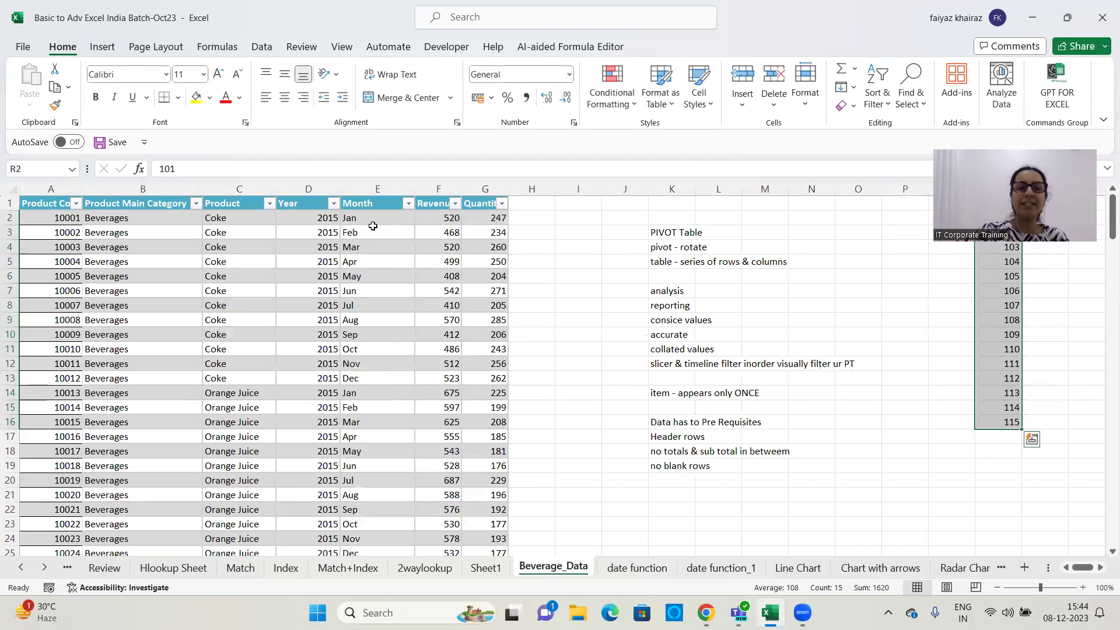
click(302, 259)
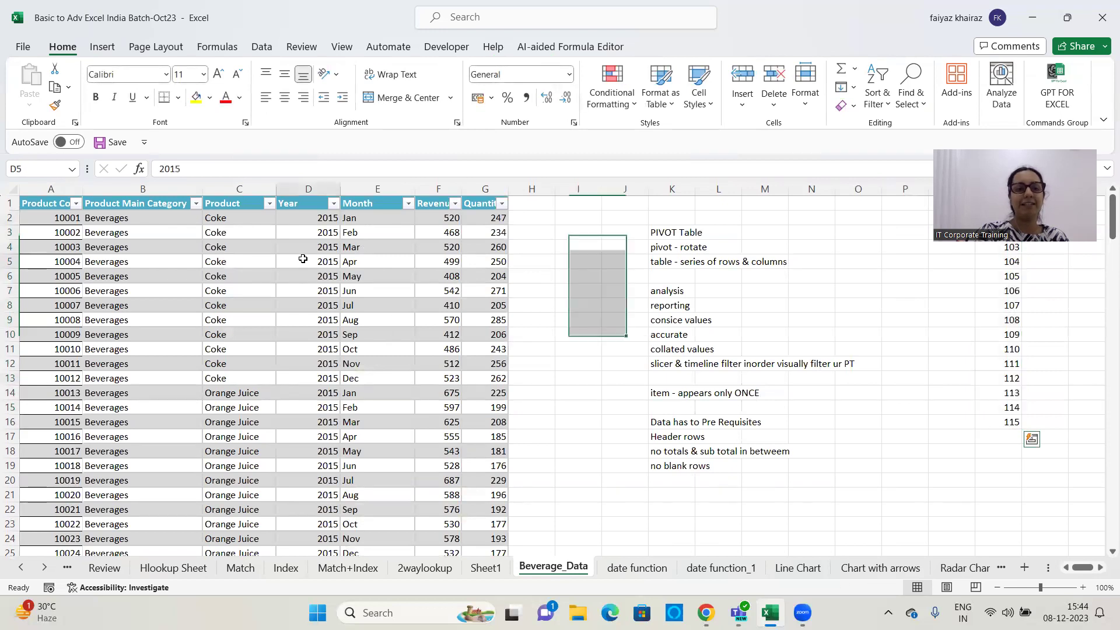
click(365, 263)
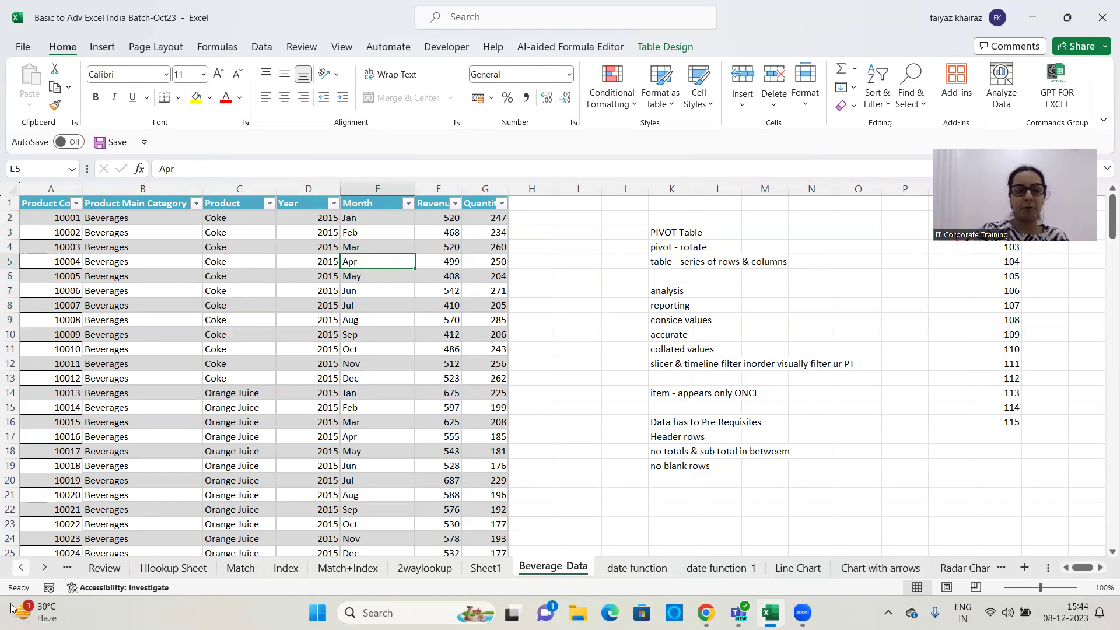
Convert the whole data range on the Sample Superstore sheet into a table with headers.
click(21, 568)
click(21, 568)
click(21, 568)
click(21, 567)
click(313, 574)
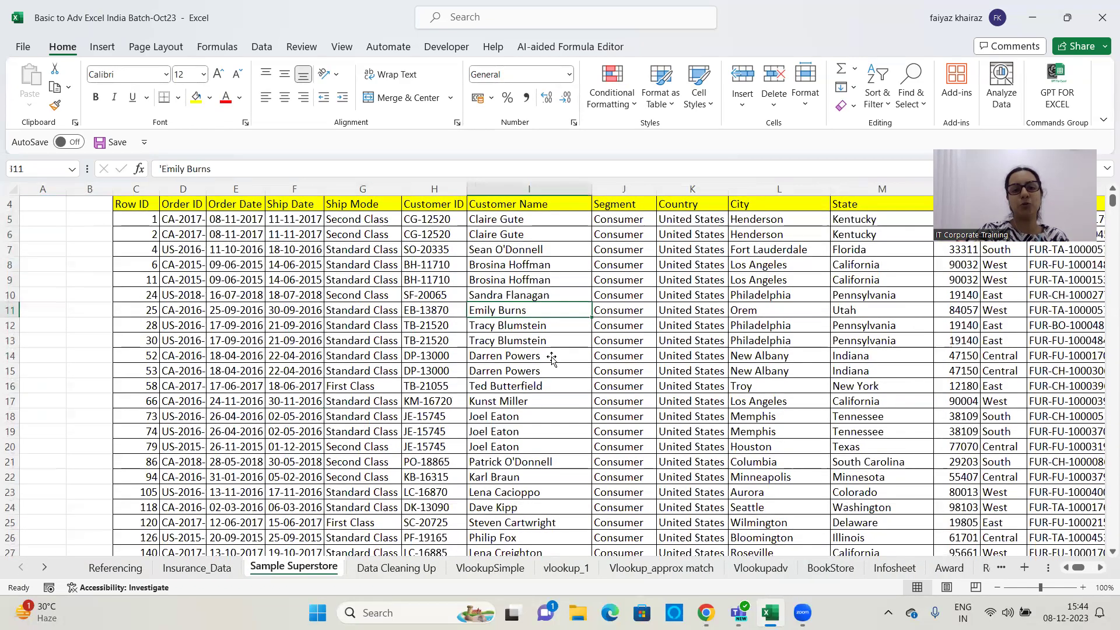
scroll(551, 358, up, 1)
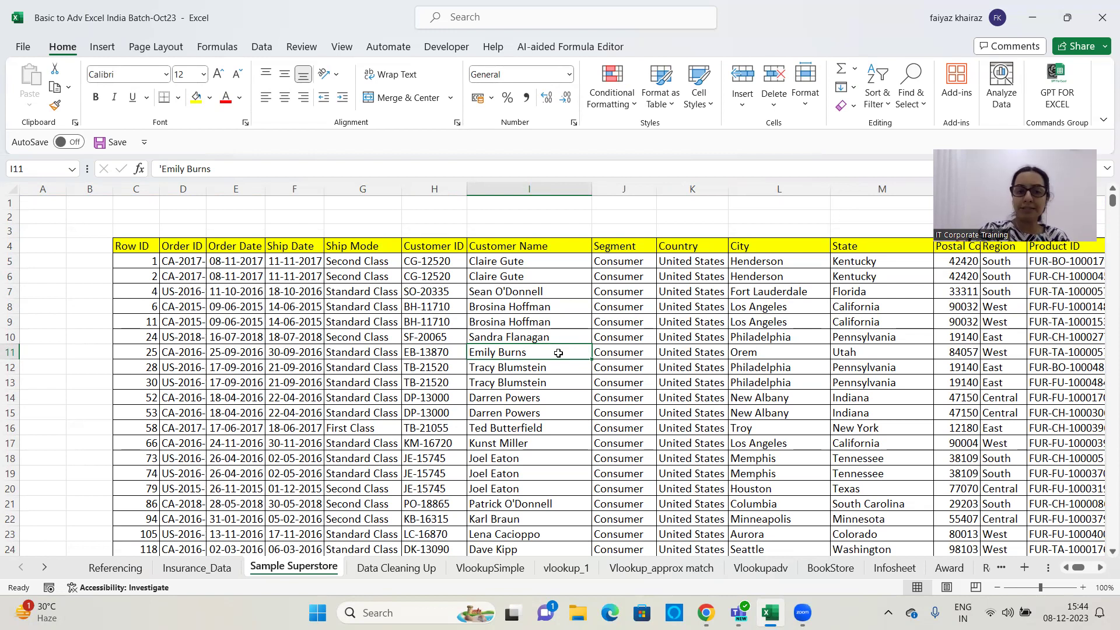
key(ctrl+a)
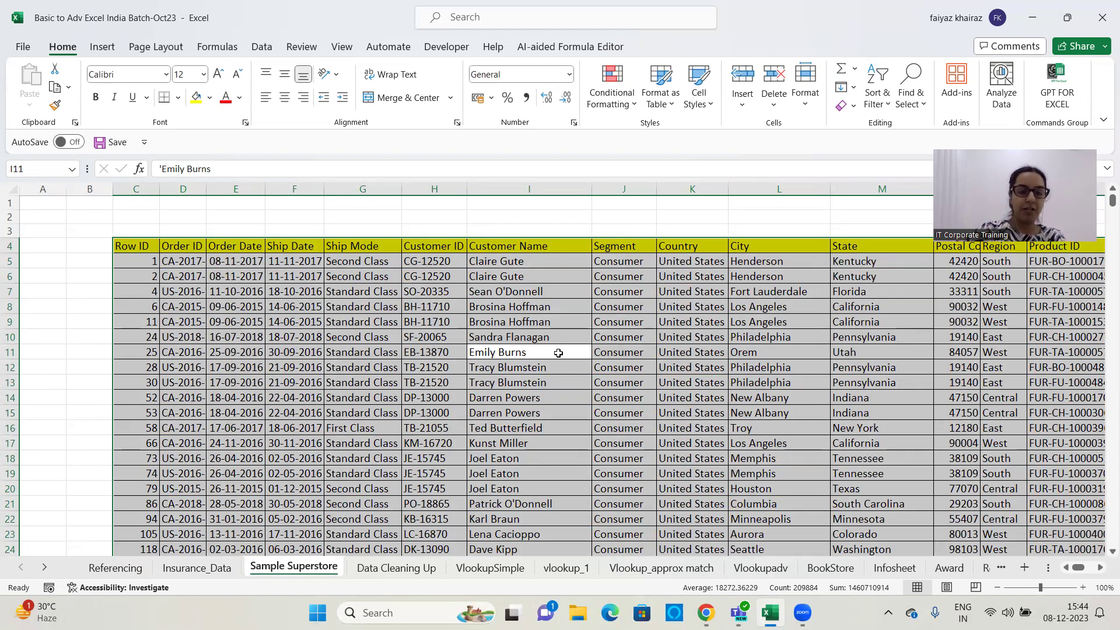
key(ctrl+t)
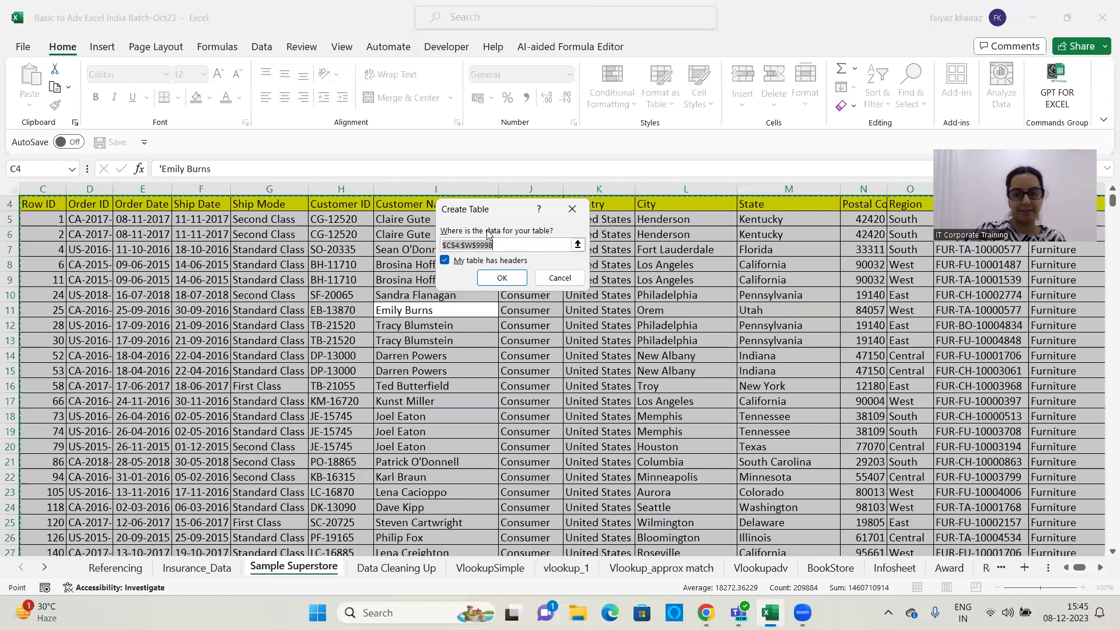
click(497, 282)
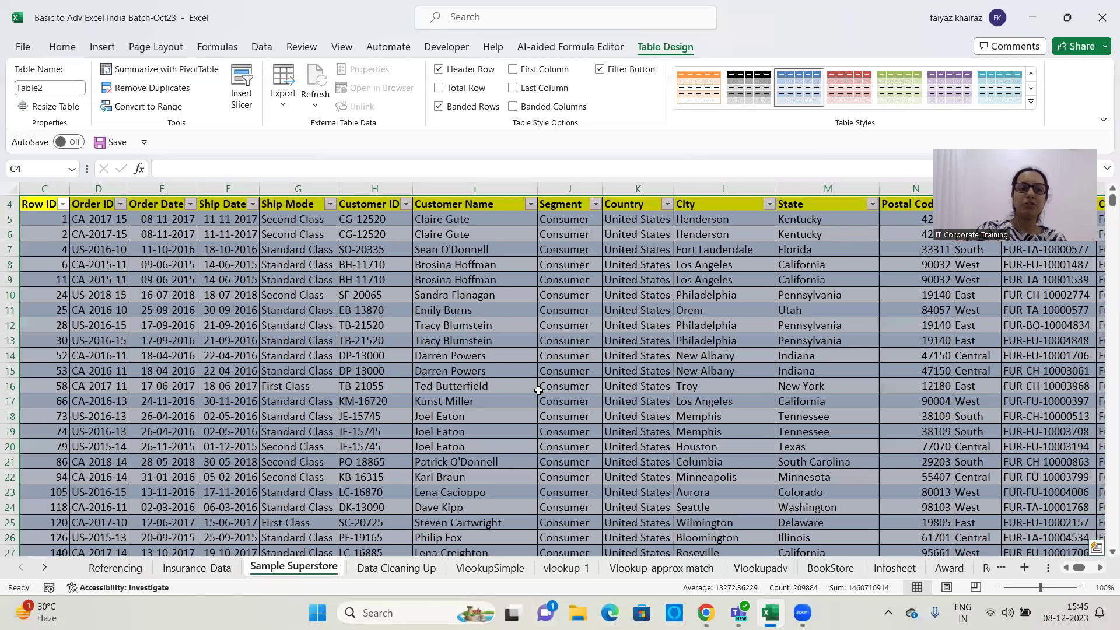
scroll(539, 380, up, 1)
scroll(539, 380, down, 2)
scroll(539, 380, up, 2)
scroll(538, 380, down, 1)
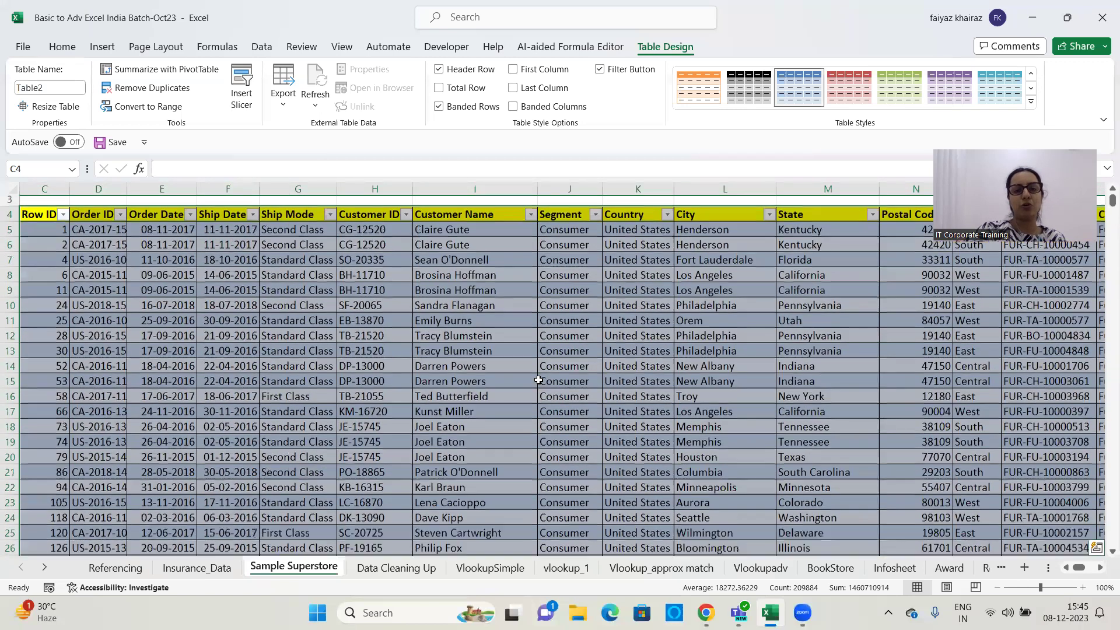
scroll(539, 379, up, 1)
scroll(539, 380, down, 1)
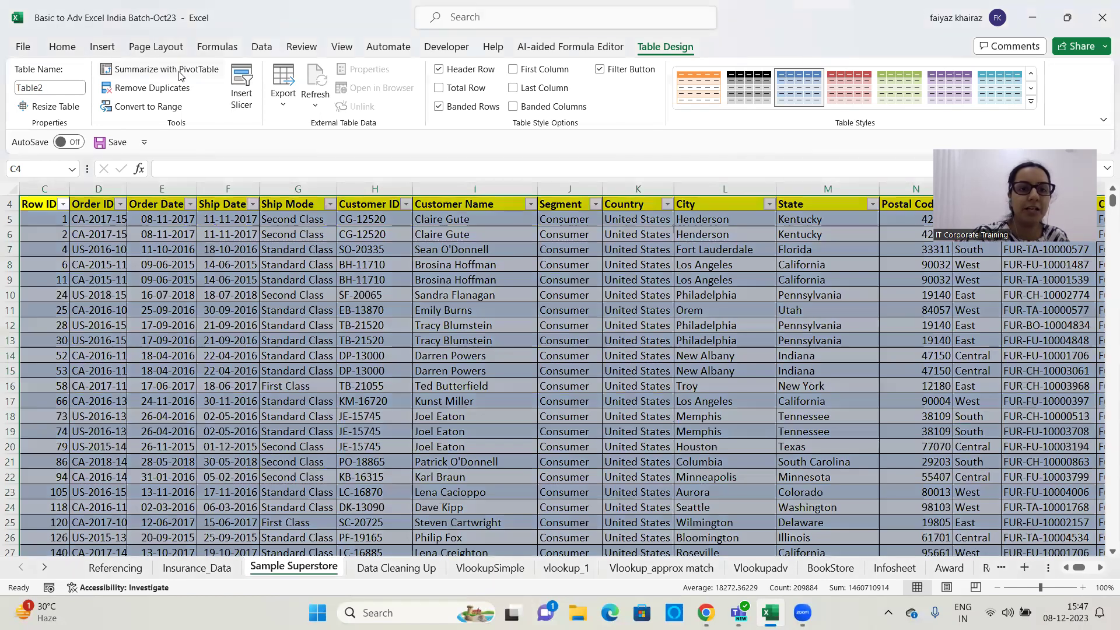
Create a pivot table from the Sample Superstore table on a new worksheet, with Segment in Rows and Sales summed in Values.
click(181, 74)
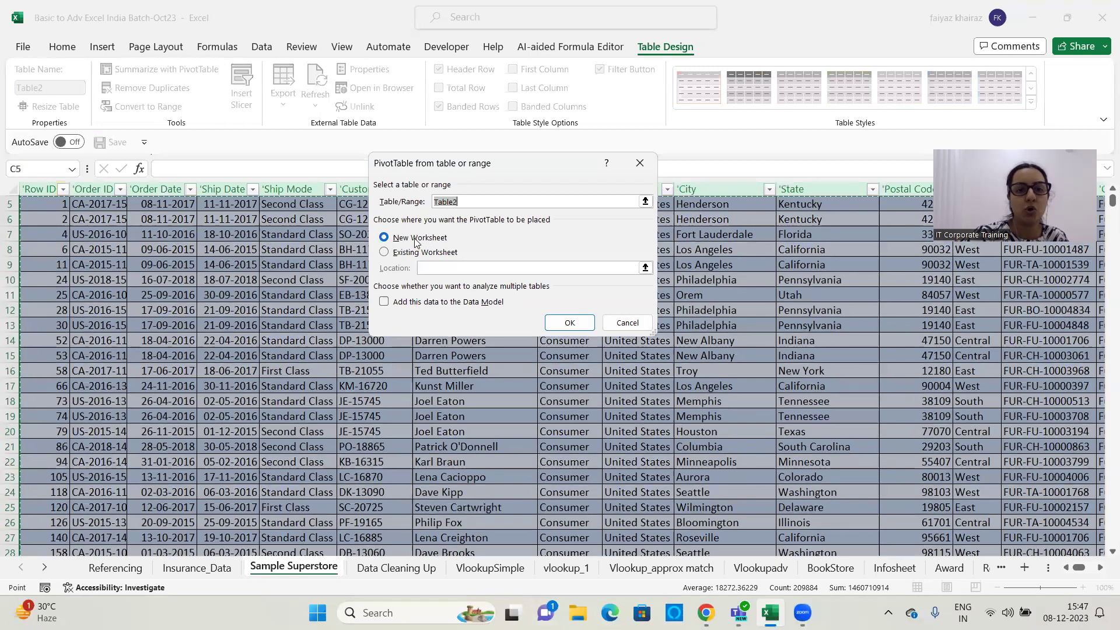
click(562, 325)
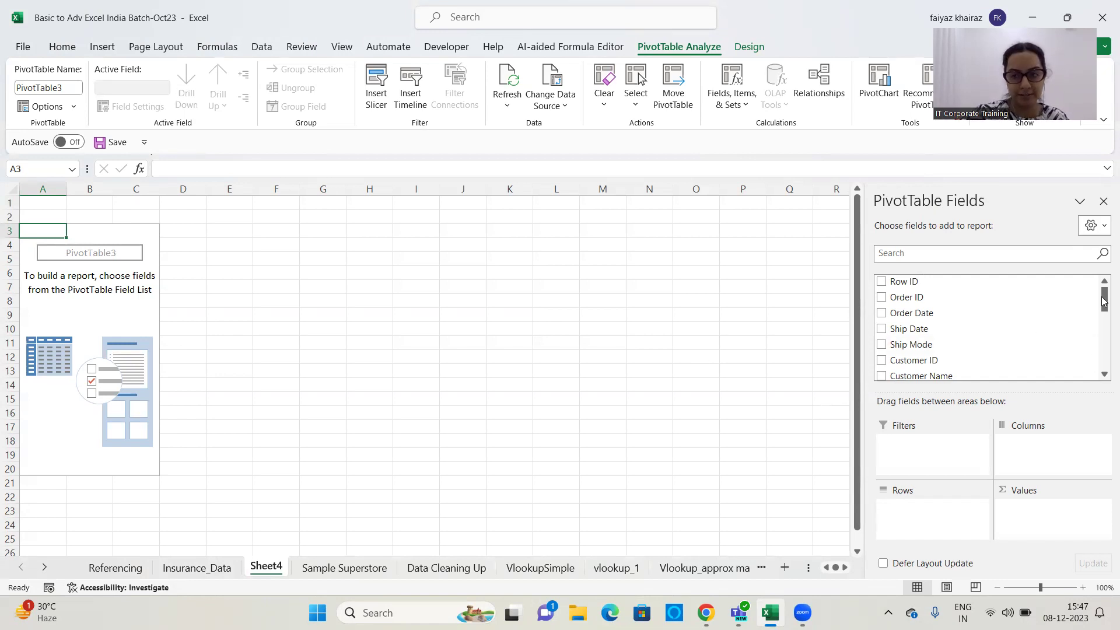
mouse_move(1101, 305)
mouse_down()
mouse_move(1101, 320)
mouse_move(1101, 294)
mouse_move(1100, 310)
mouse_up()
drag(994, 328, 948, 464)
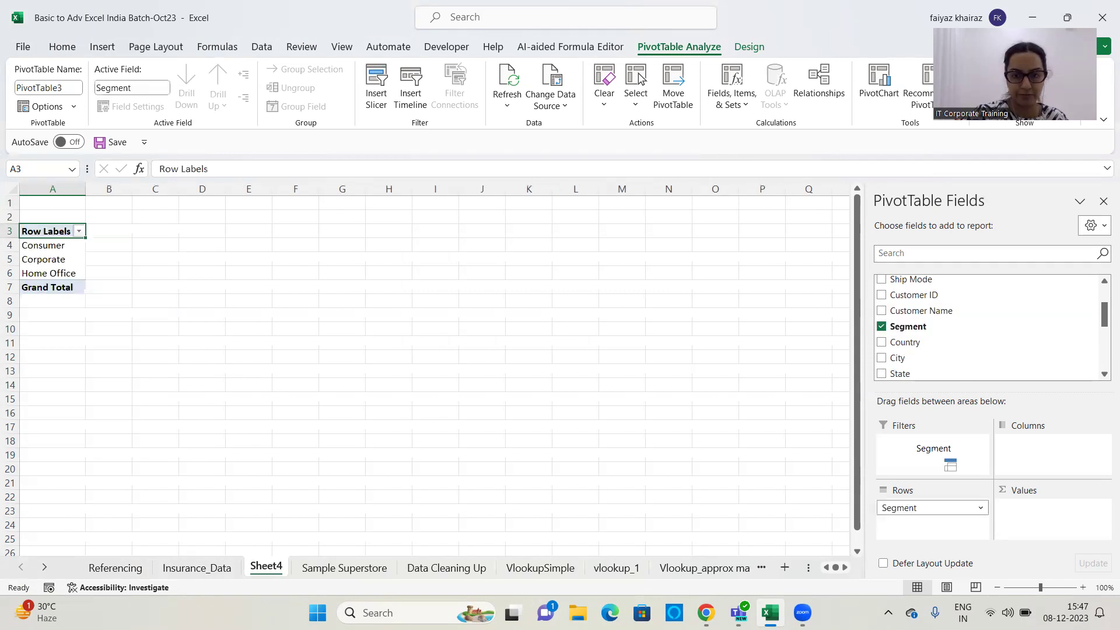
drag(1103, 314, 1103, 351)
drag(916, 326, 1060, 531)
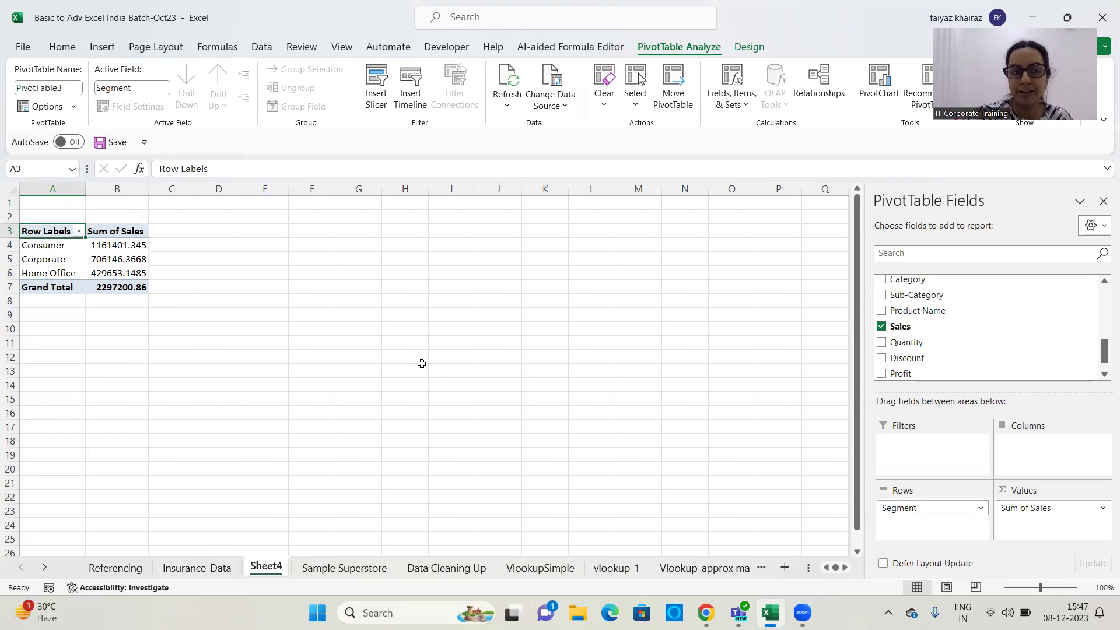
Add Region above Segment in the pivot table's Rows and widen column B slightly.
drag(1104, 353, 1103, 317)
scroll(1103, 316, up, 1)
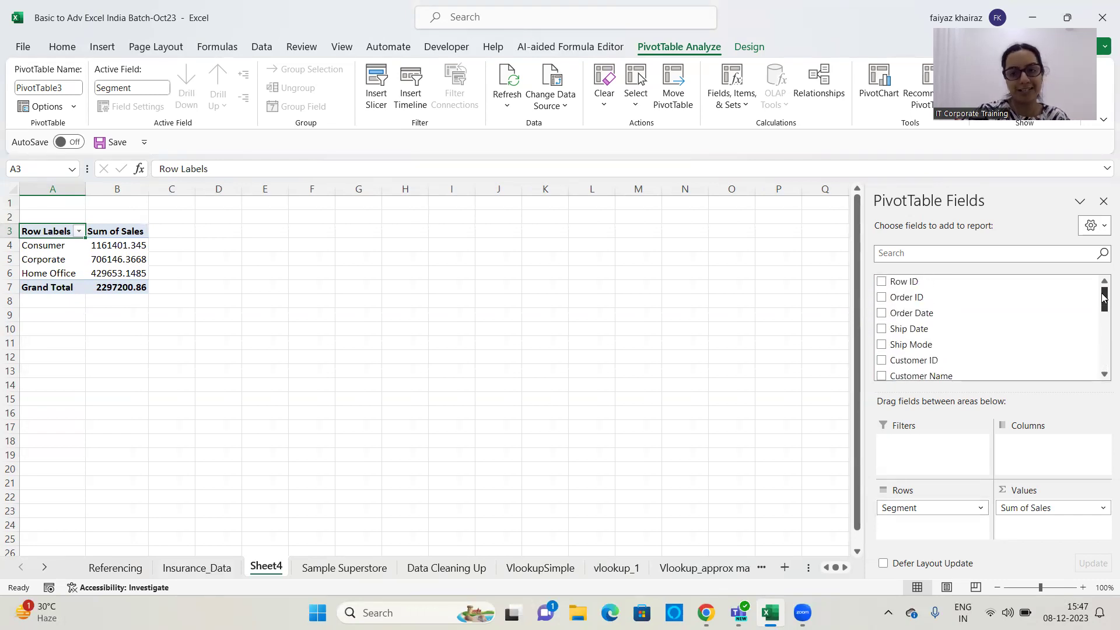
scroll(1103, 316, down, 2)
scroll(1103, 321, up, 1)
scroll(1103, 321, down, 2)
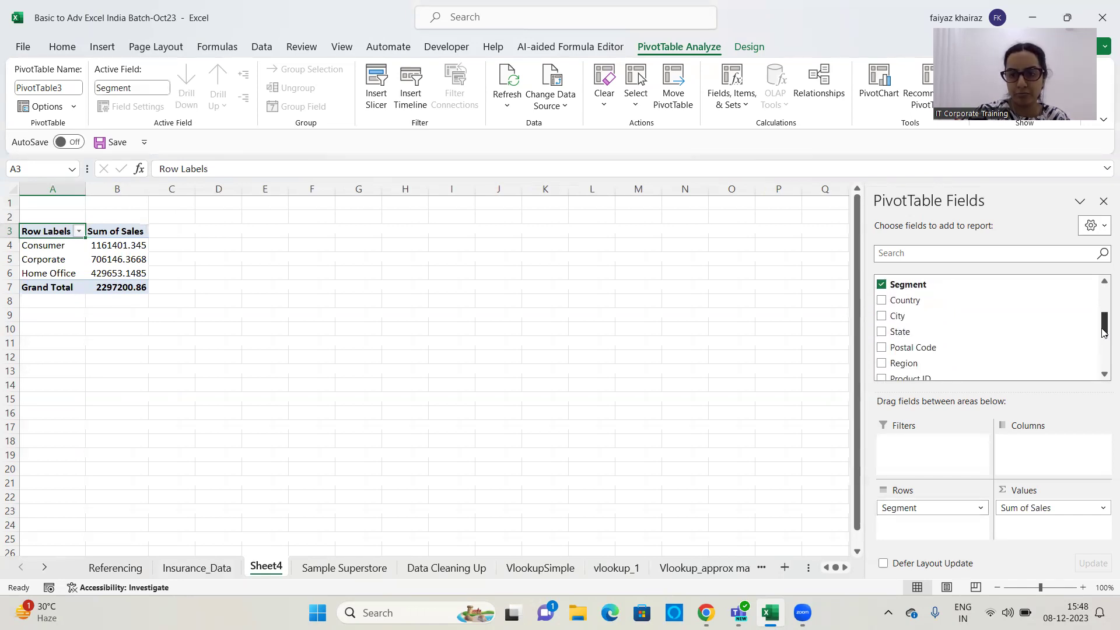
drag(917, 333, 524, 283)
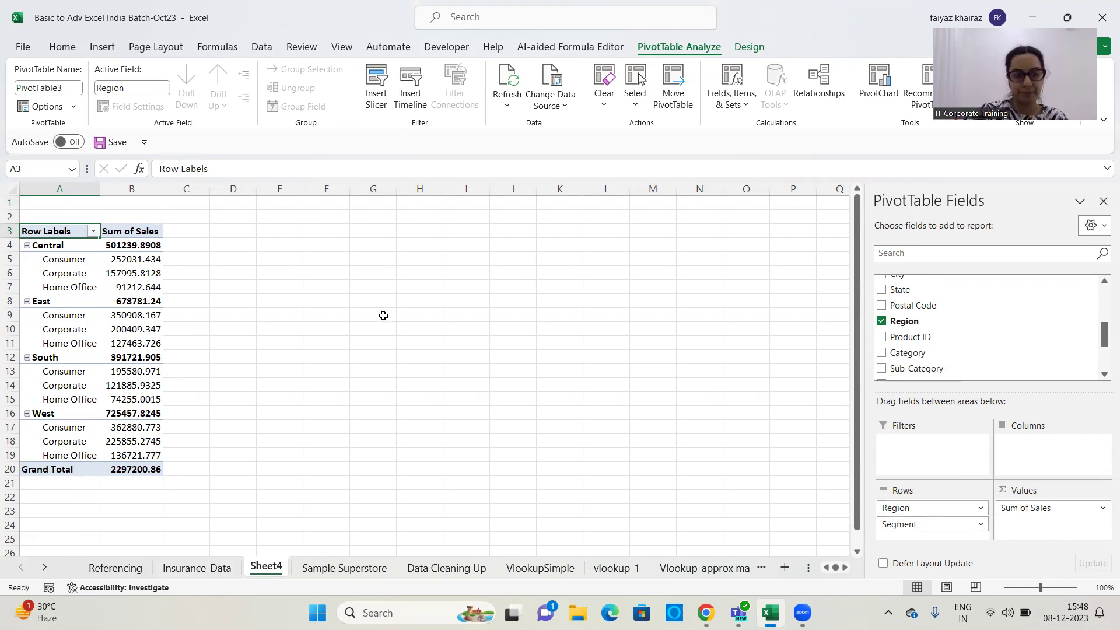
drag(164, 191, 188, 193)
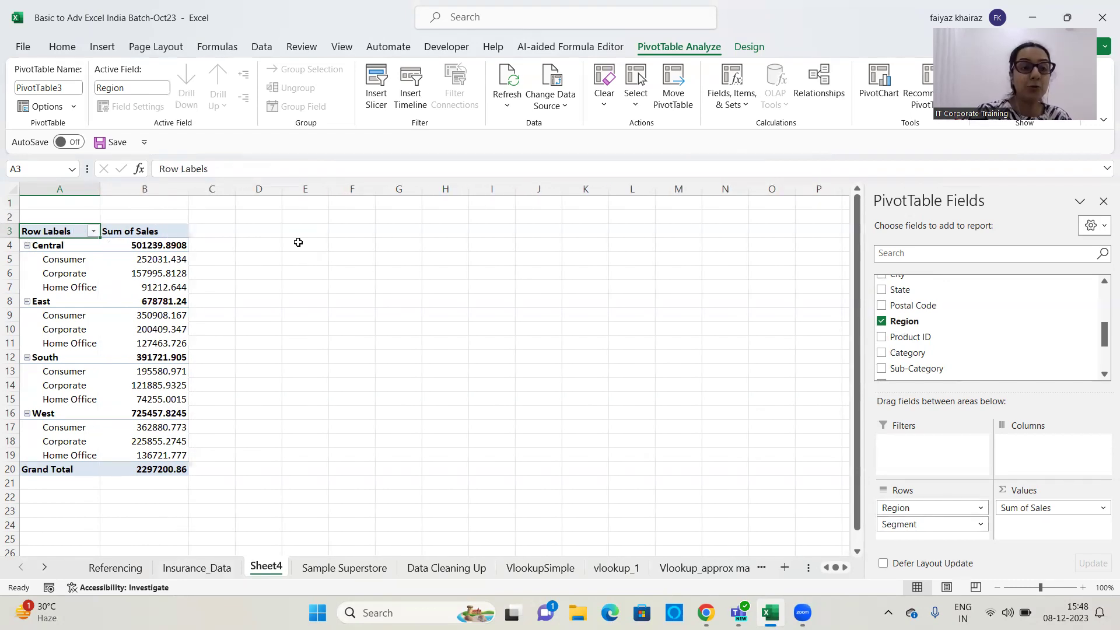
Show the Sum of Sales values as % of Grand Total and widen columns A and B slightly.
click(126, 231)
double_click(126, 231)
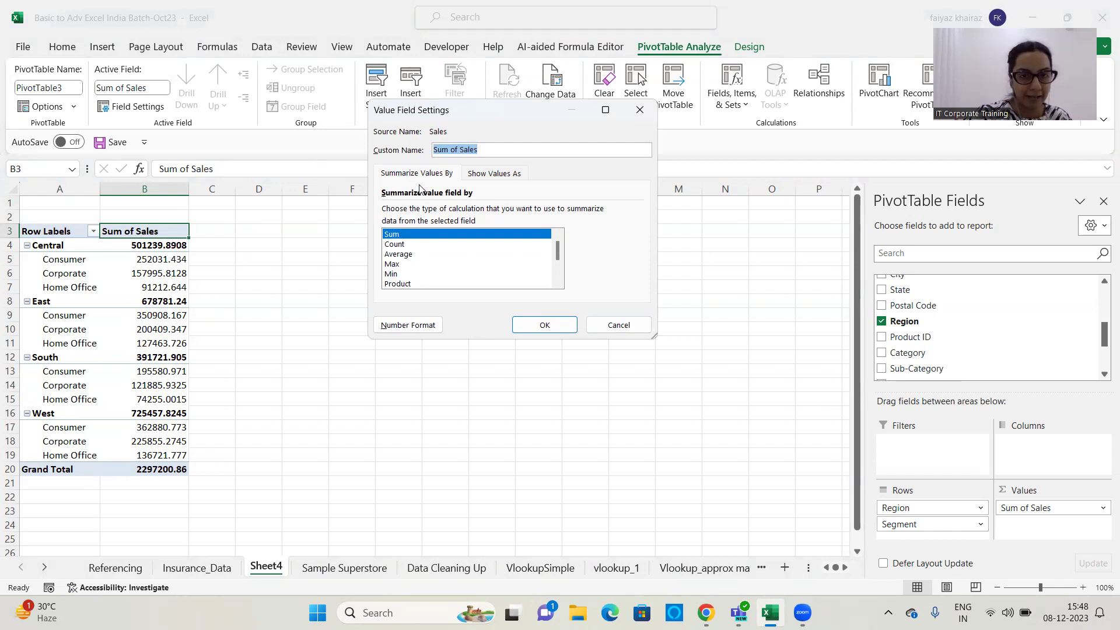
click(487, 176)
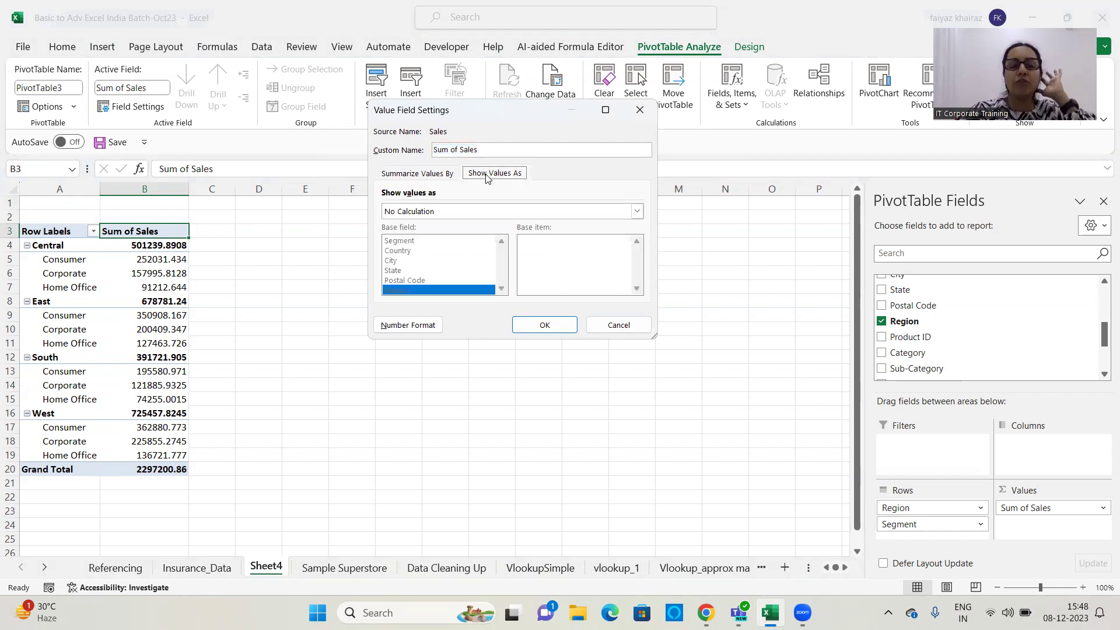
click(445, 178)
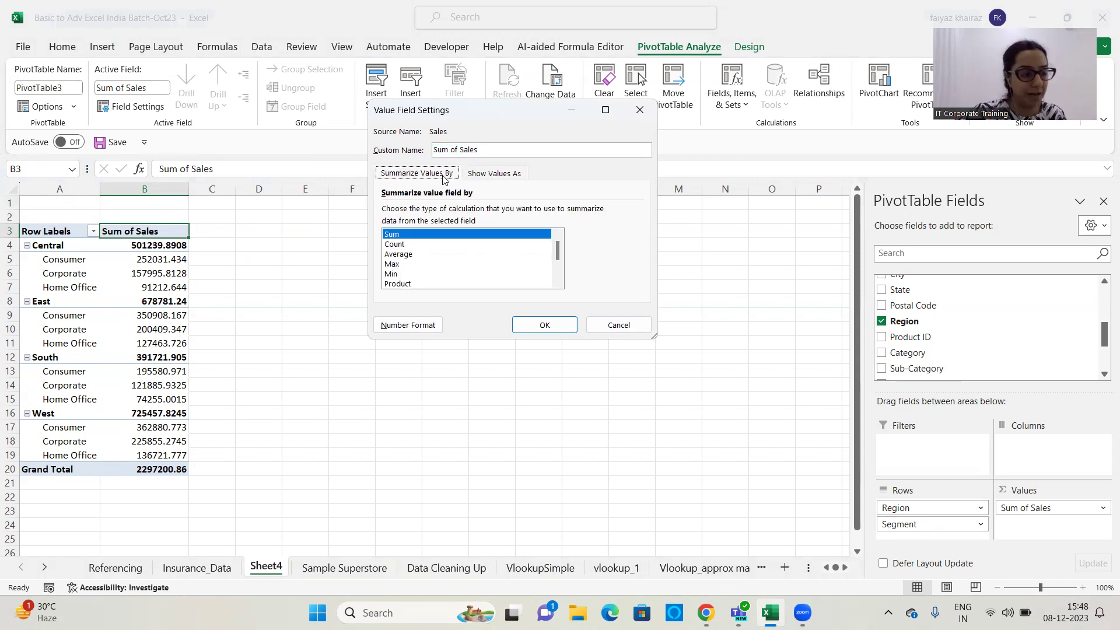
click(470, 181)
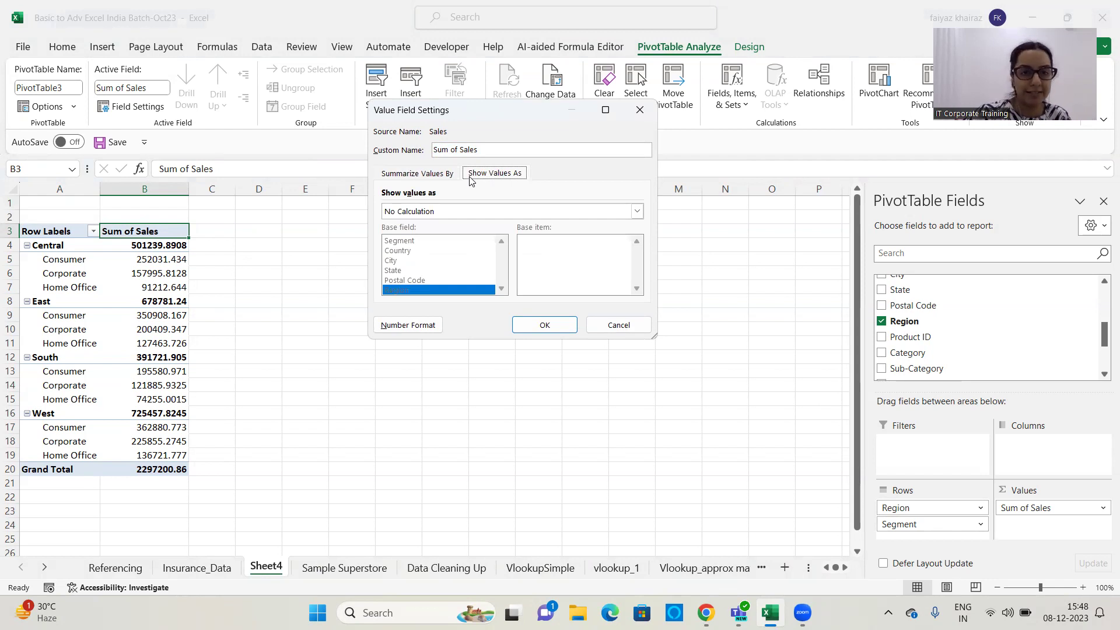
click(637, 211)
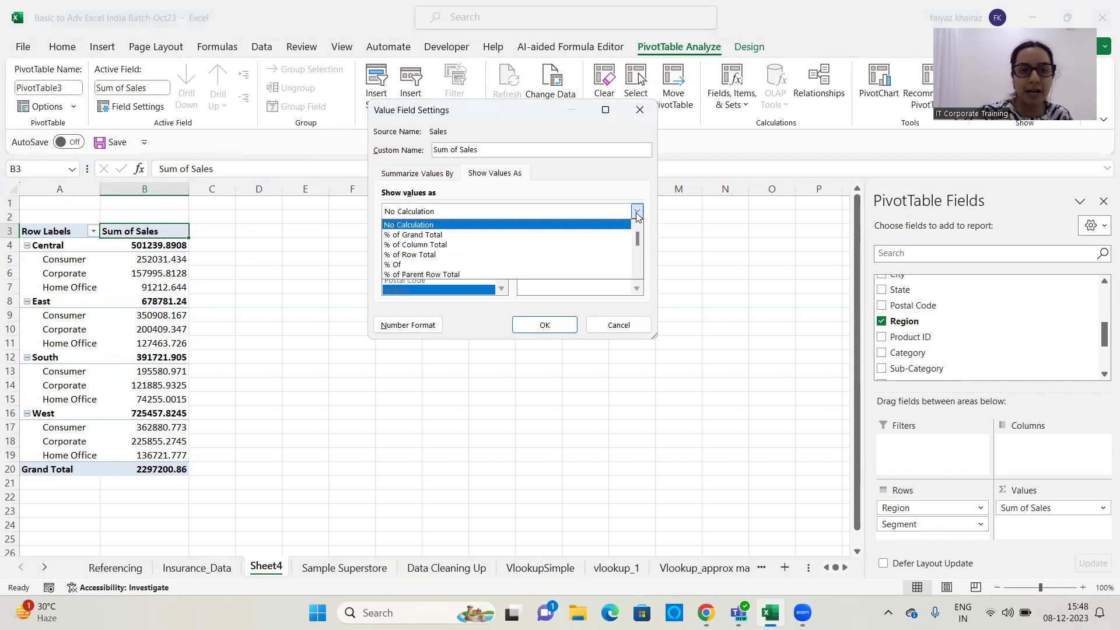
click(467, 235)
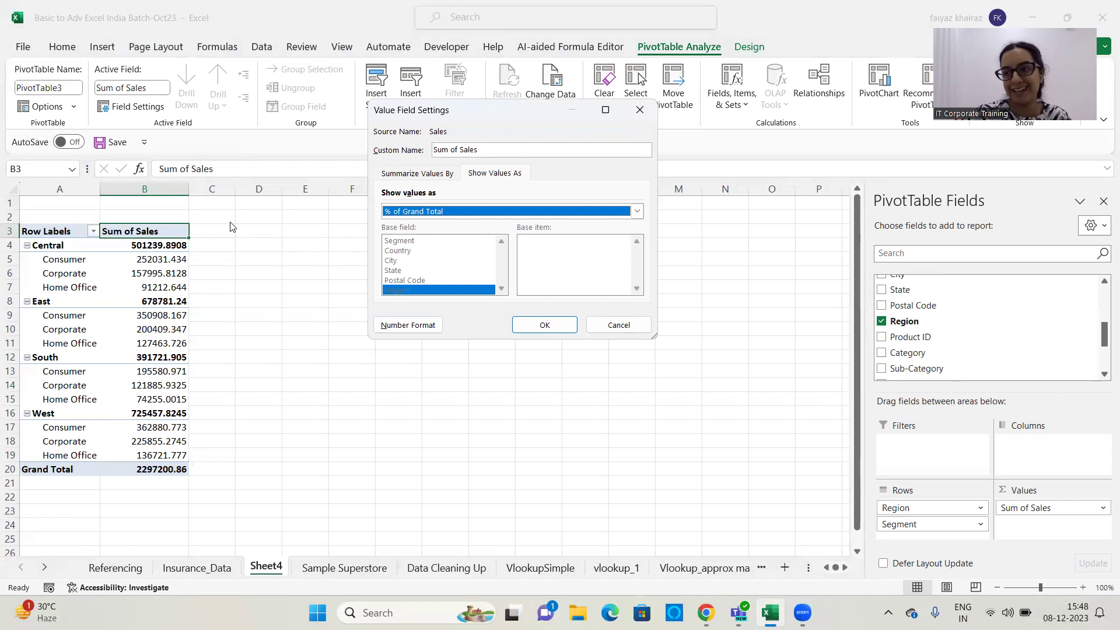
click(550, 327)
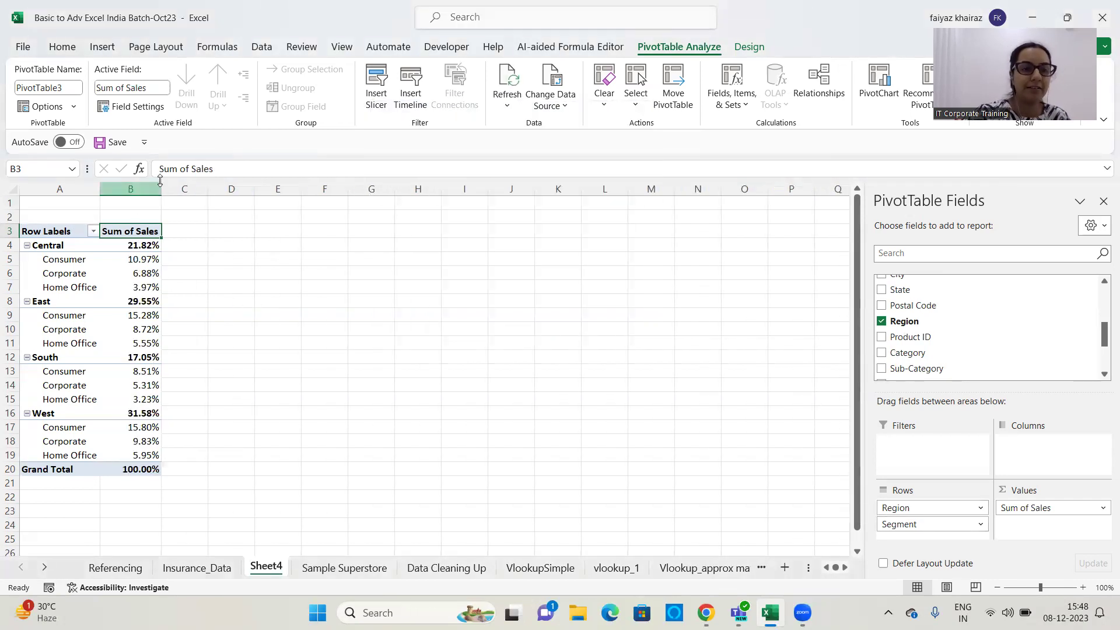
drag(162, 188, 180, 187)
drag(100, 189, 117, 192)
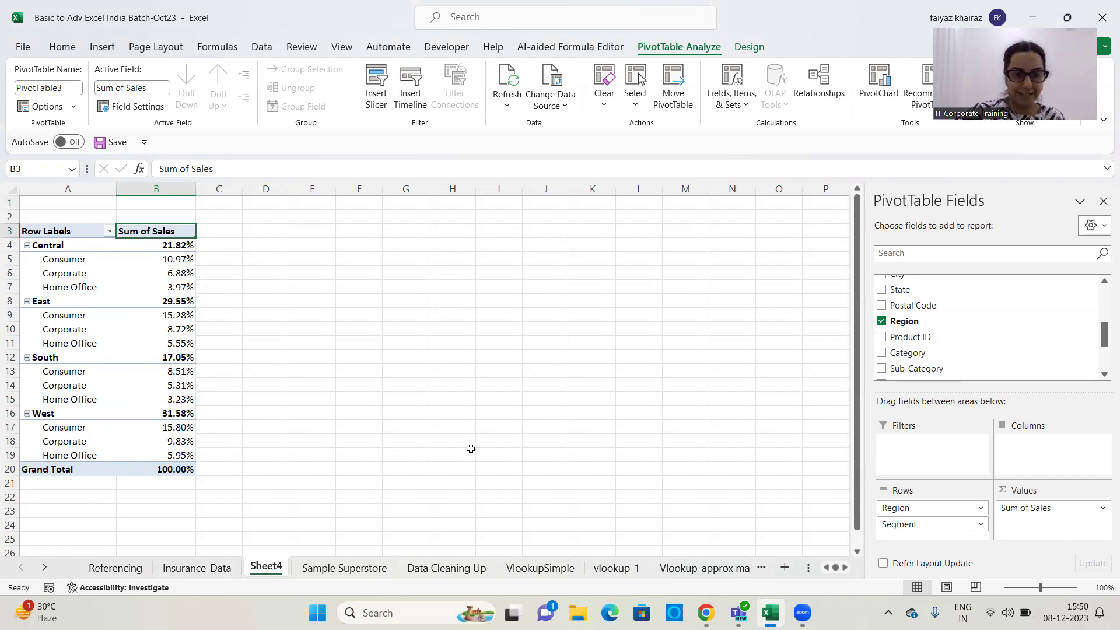
Insert Category and Sub-Category slicers for the pivot table and place them side by side on the empty cells beside it.
click(1031, 250)
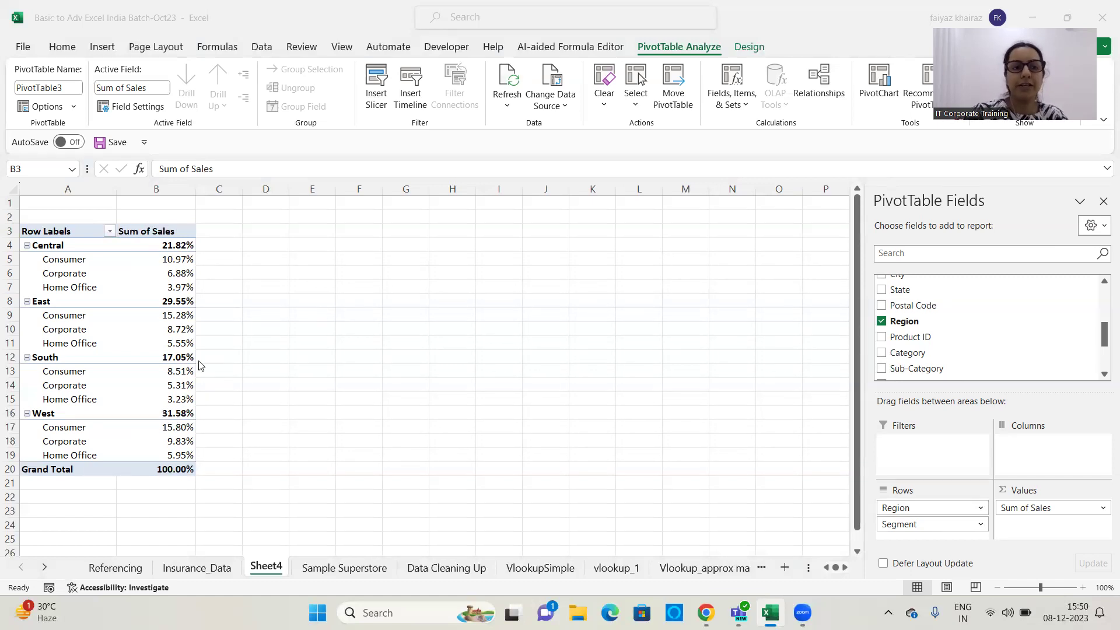
click(375, 87)
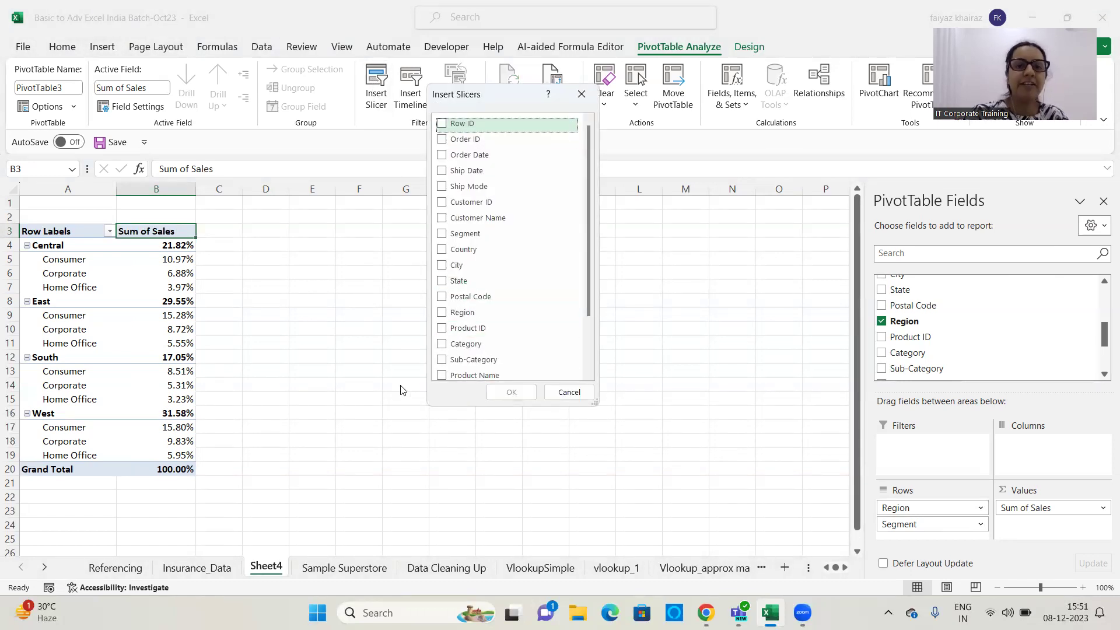
drag(588, 276, 586, 337)
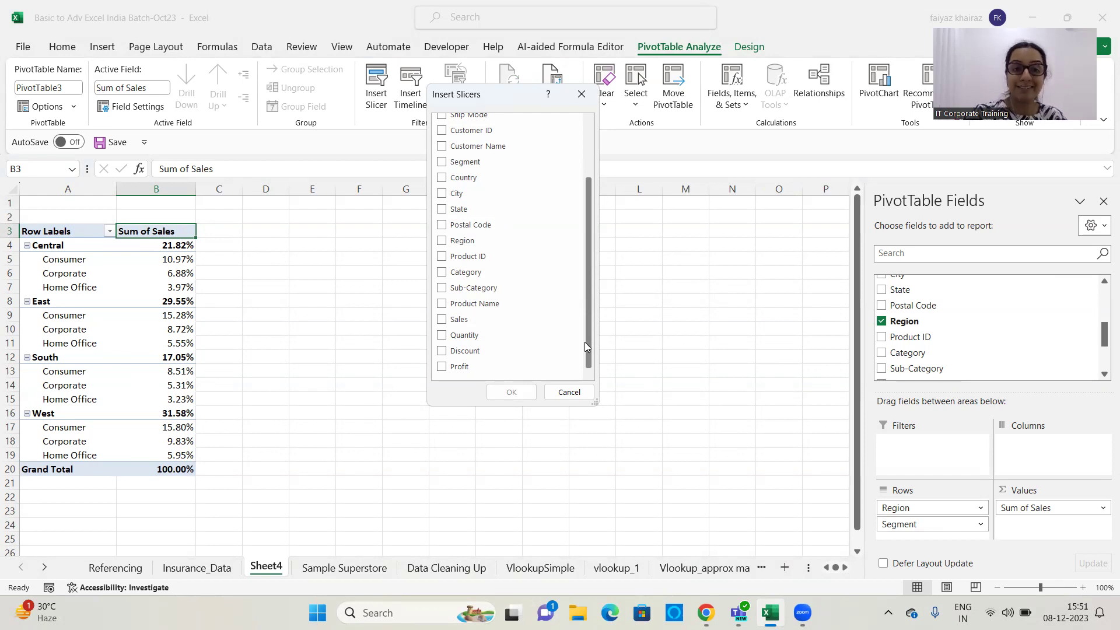
click(443, 272)
click(442, 288)
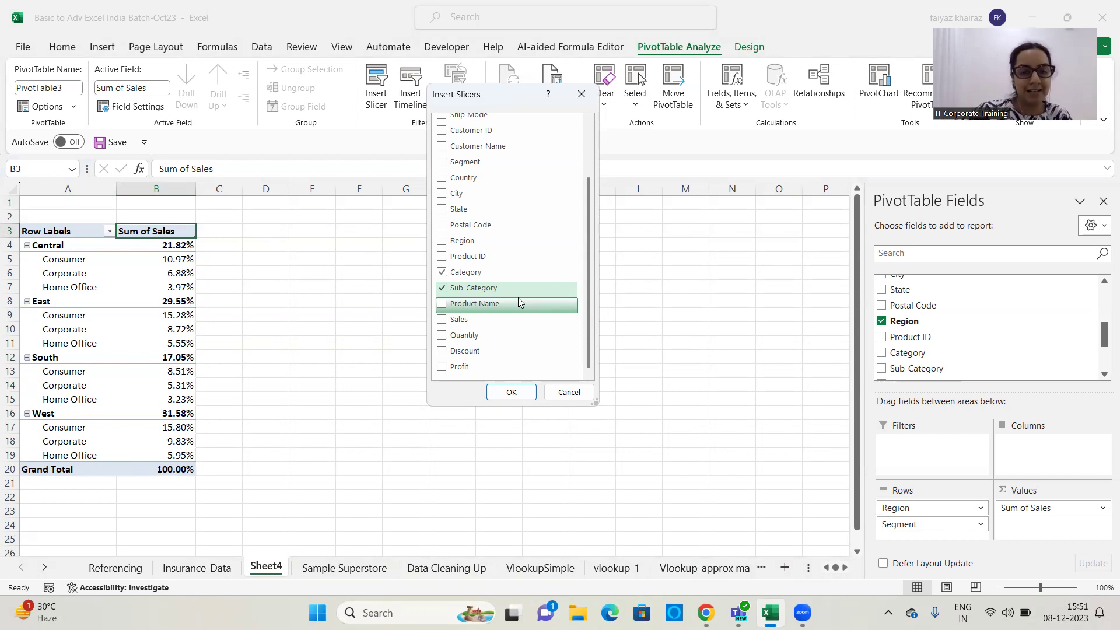
click(513, 393)
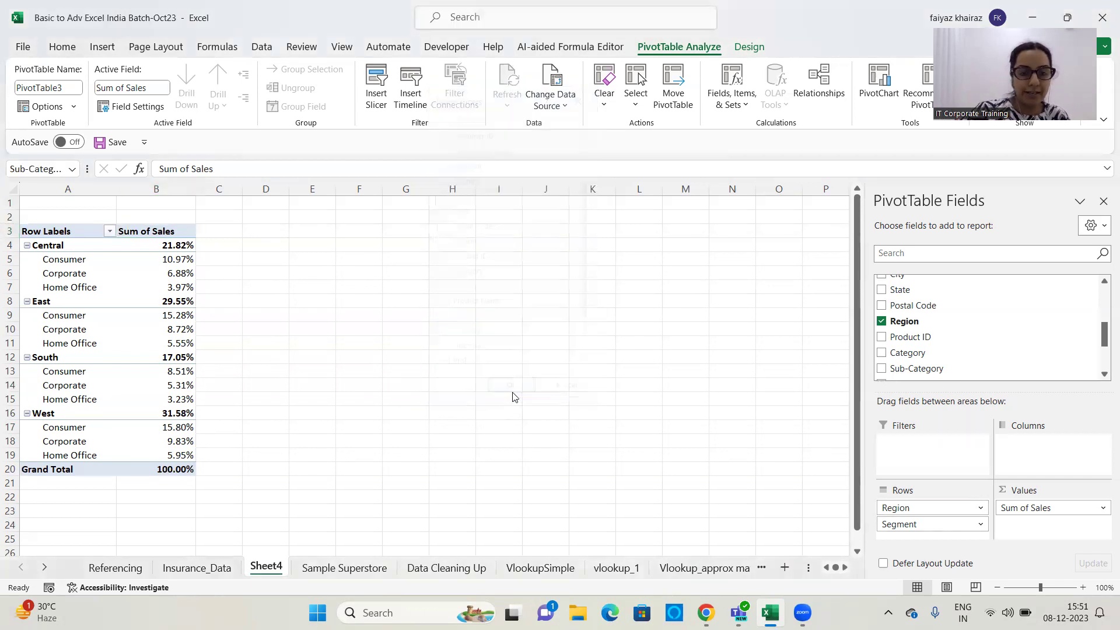
drag(422, 309, 601, 243)
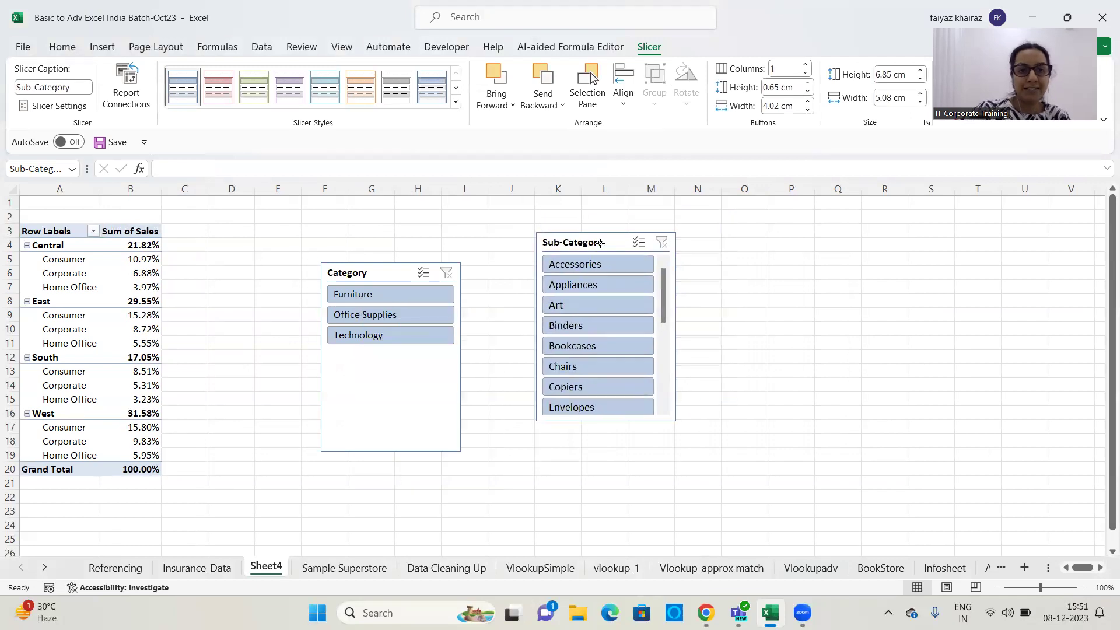
drag(412, 272, 470, 243)
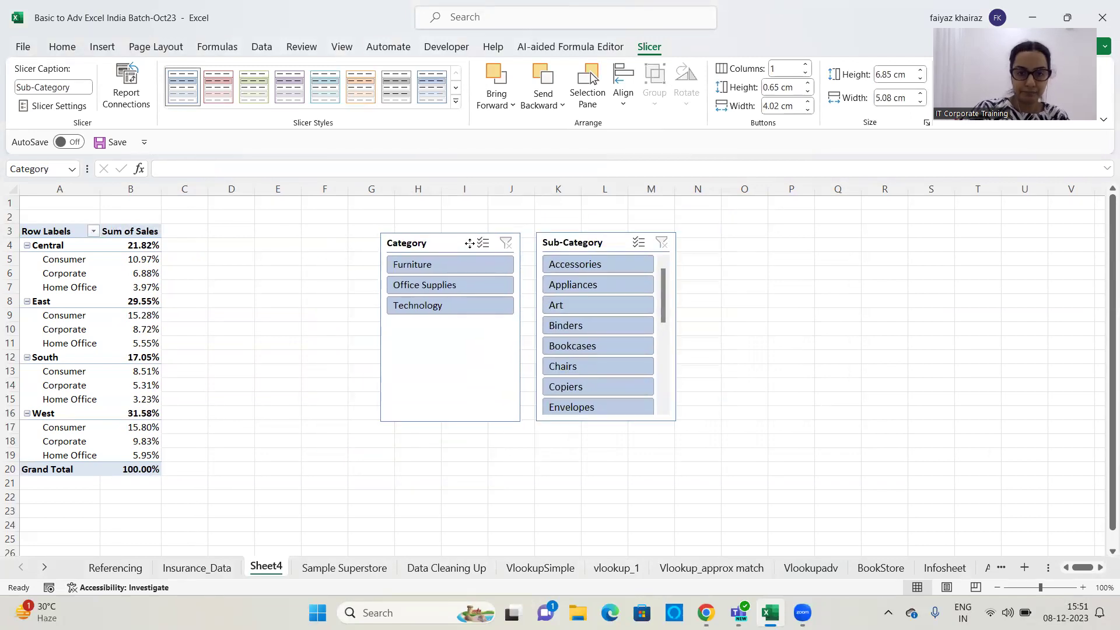
Widen the Sub-Category slicer to about 14.88 cm and arrange its buttons in 3 columns.
click(672, 350)
drag(676, 328, 947, 327)
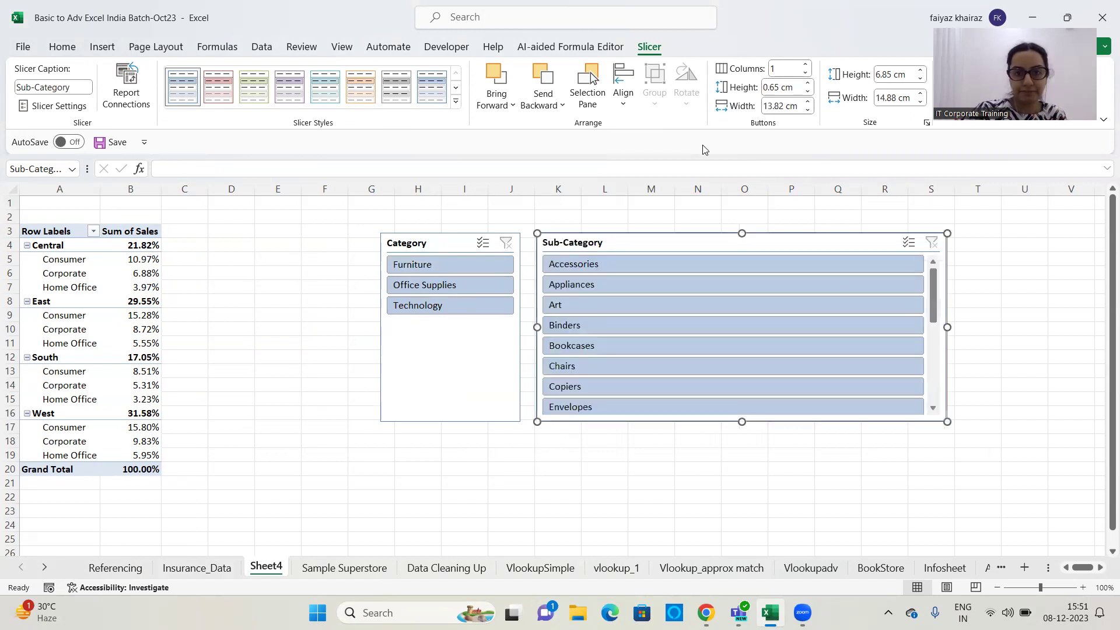
click(806, 66)
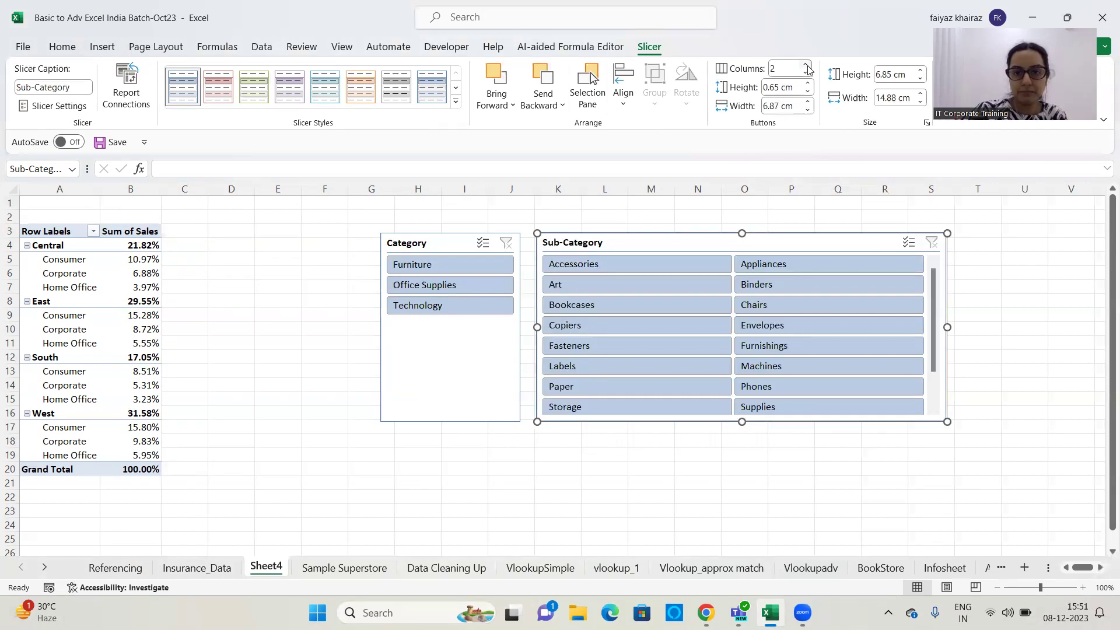
click(806, 66)
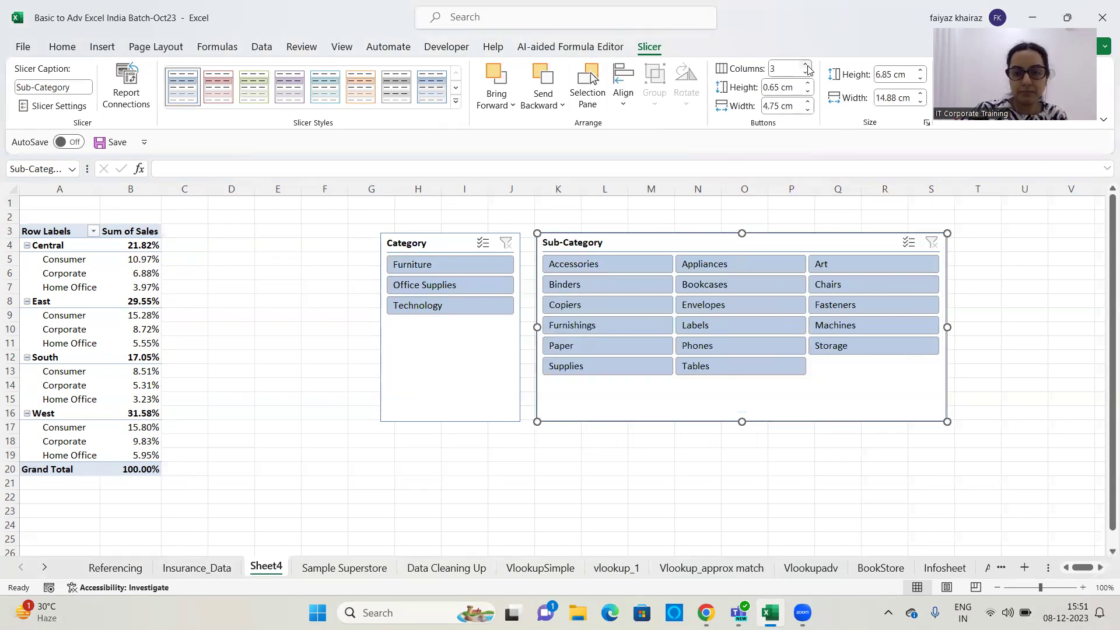
click(466, 239)
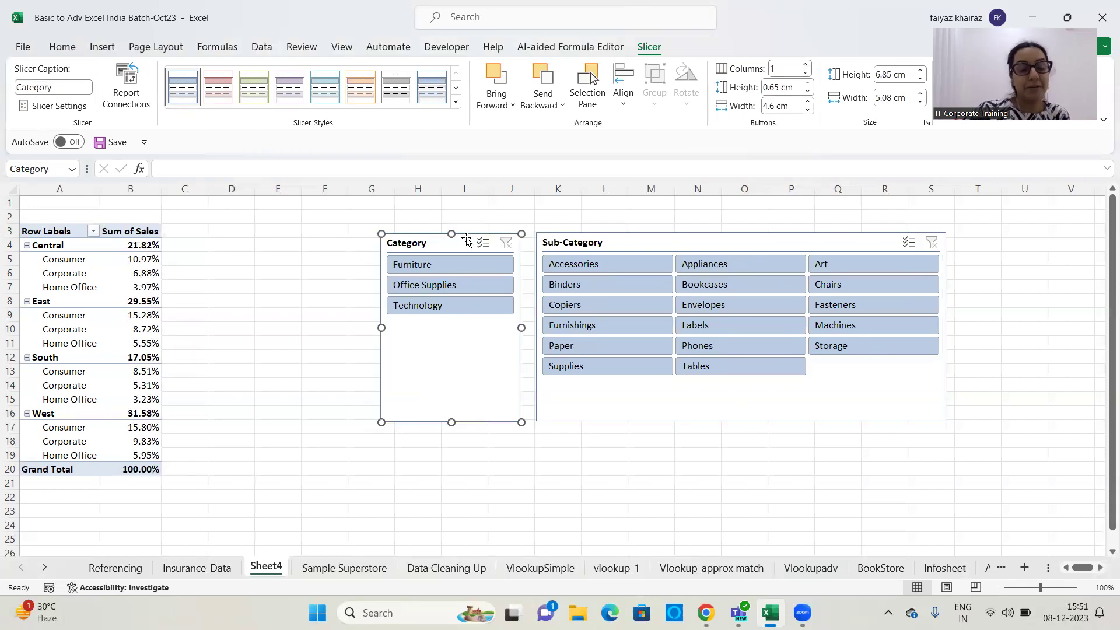
click(653, 250)
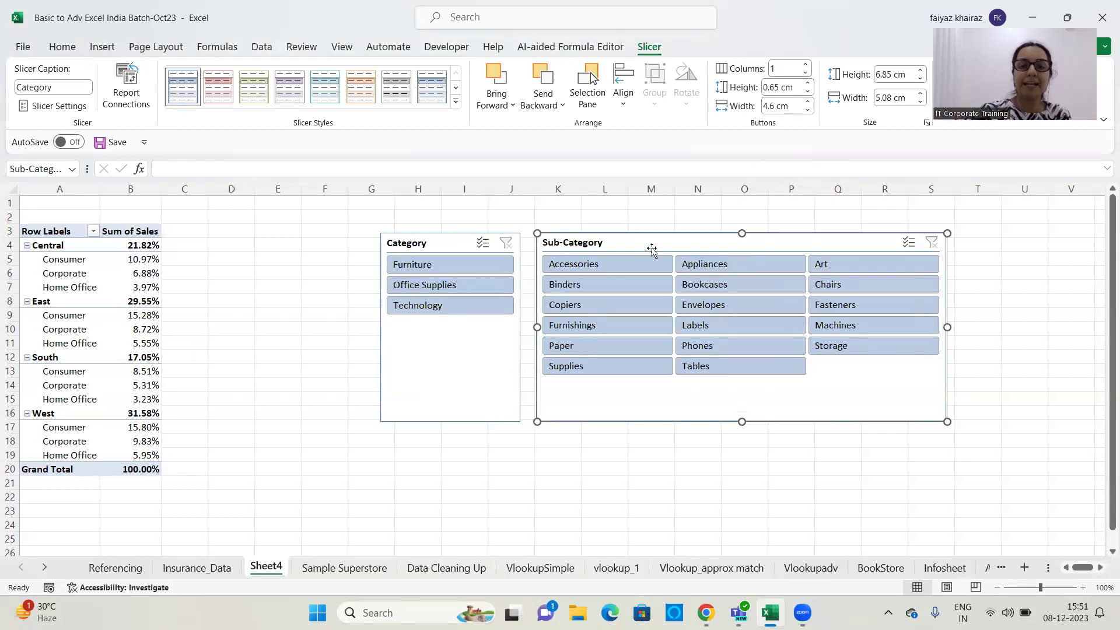
key(Escape)
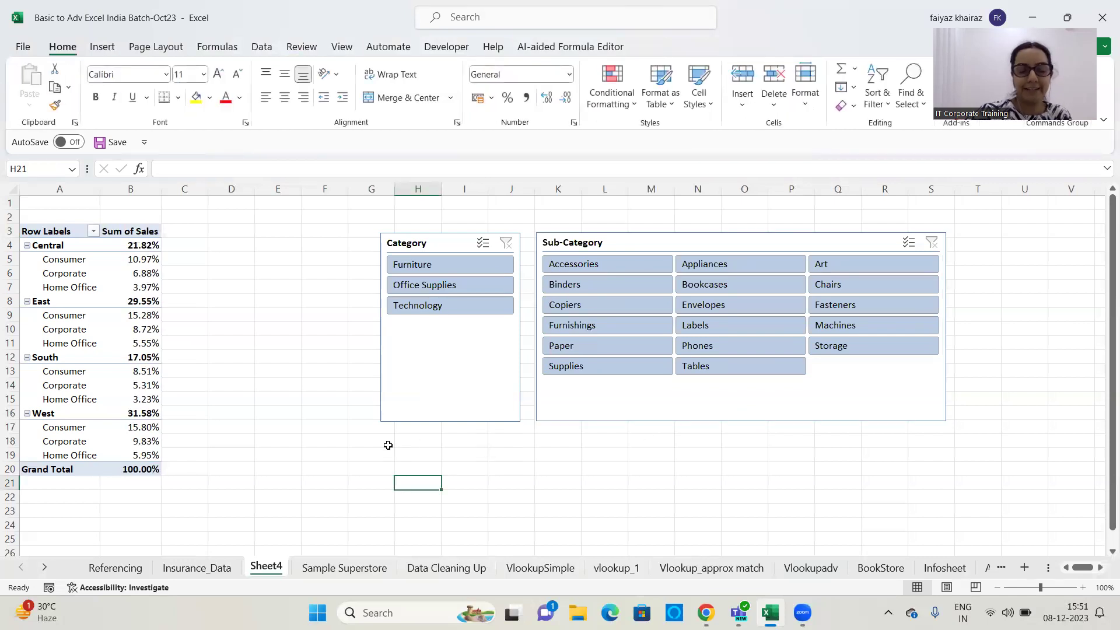
Filter the pivot table with the Category slicer by Furniture, Office Supplies and Technology in turn, clearing the filter after Furniture.
click(450, 268)
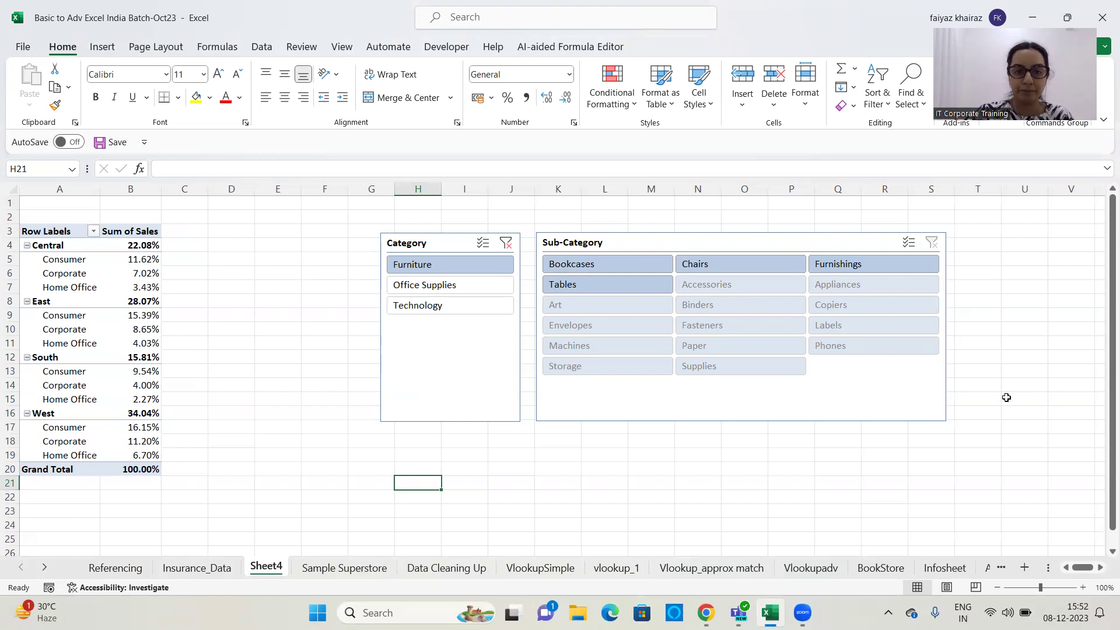
click(510, 243)
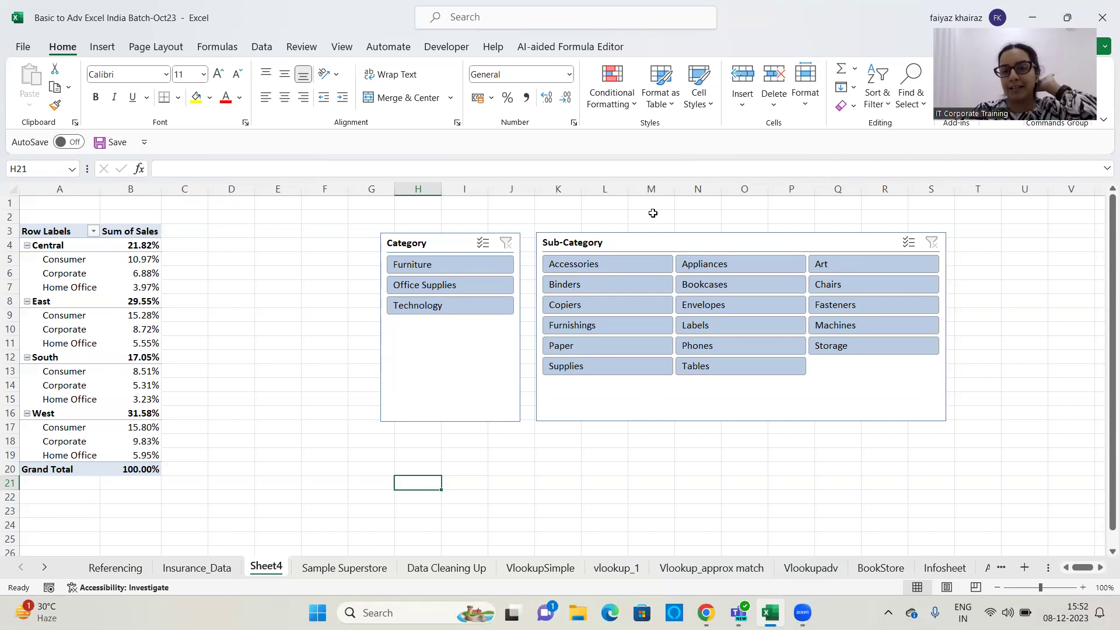
click(457, 286)
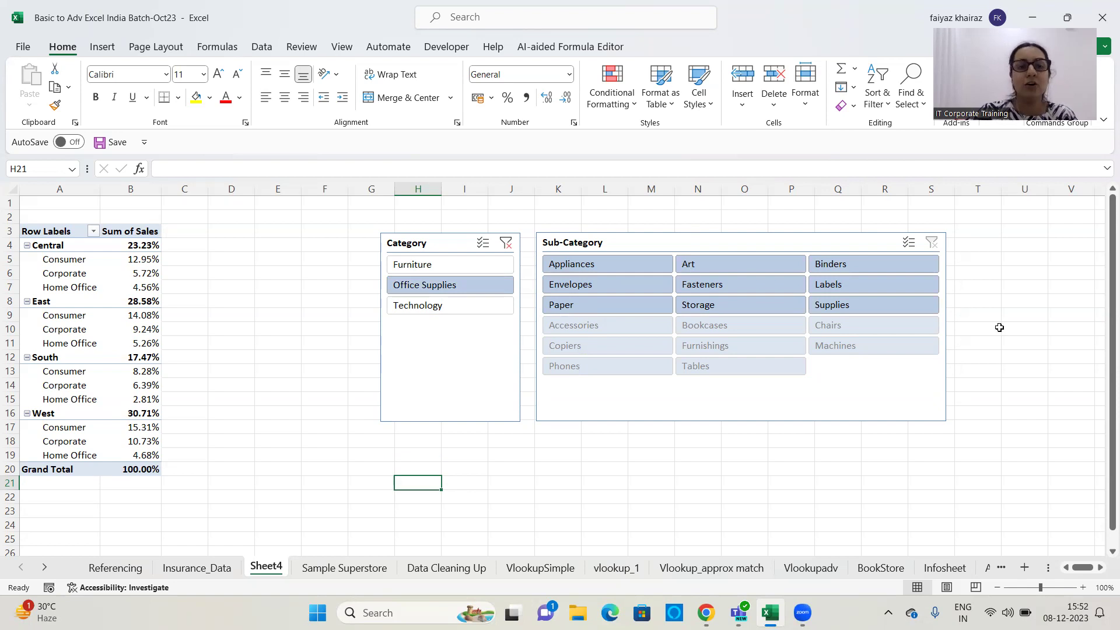
click(464, 313)
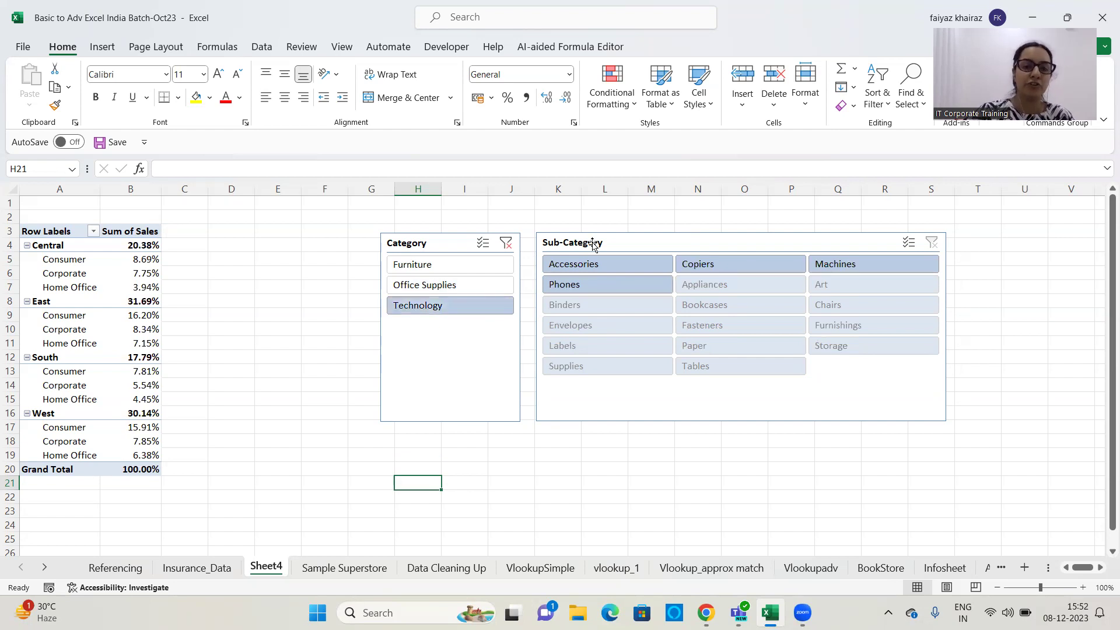
Filter the pivot table to the Copiers and Accessories sub-categories and clear the filters of both slicers.
click(715, 265)
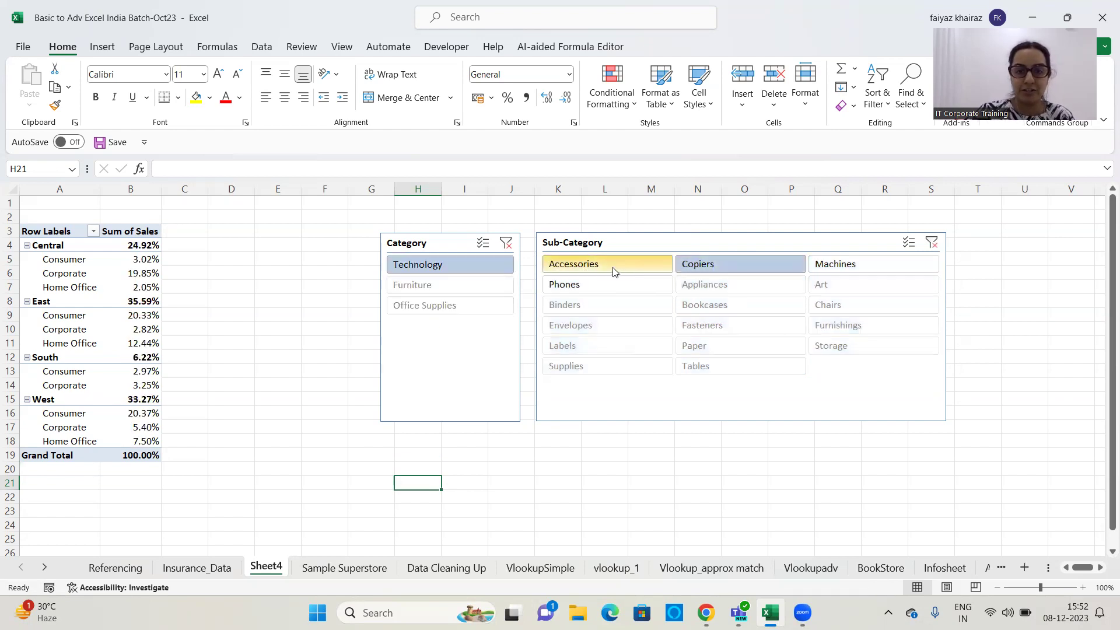
ctrl+click(613, 271)
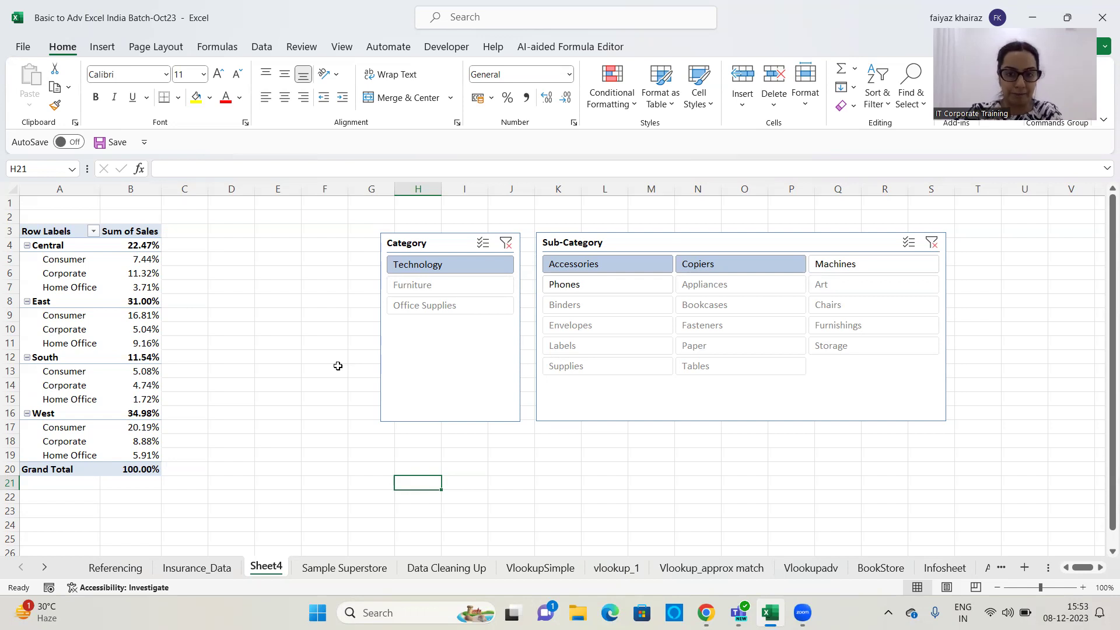
click(933, 244)
click(505, 244)
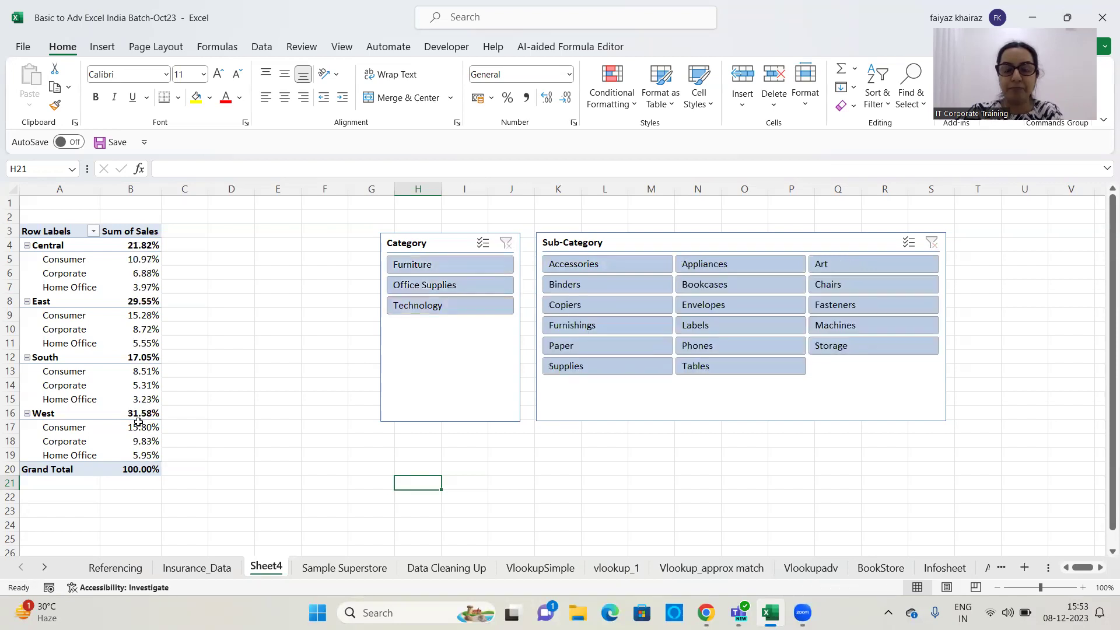
Enter the note "ALT + C" in cell H2 above the Category slicer.
click(430, 204)
click(429, 216)
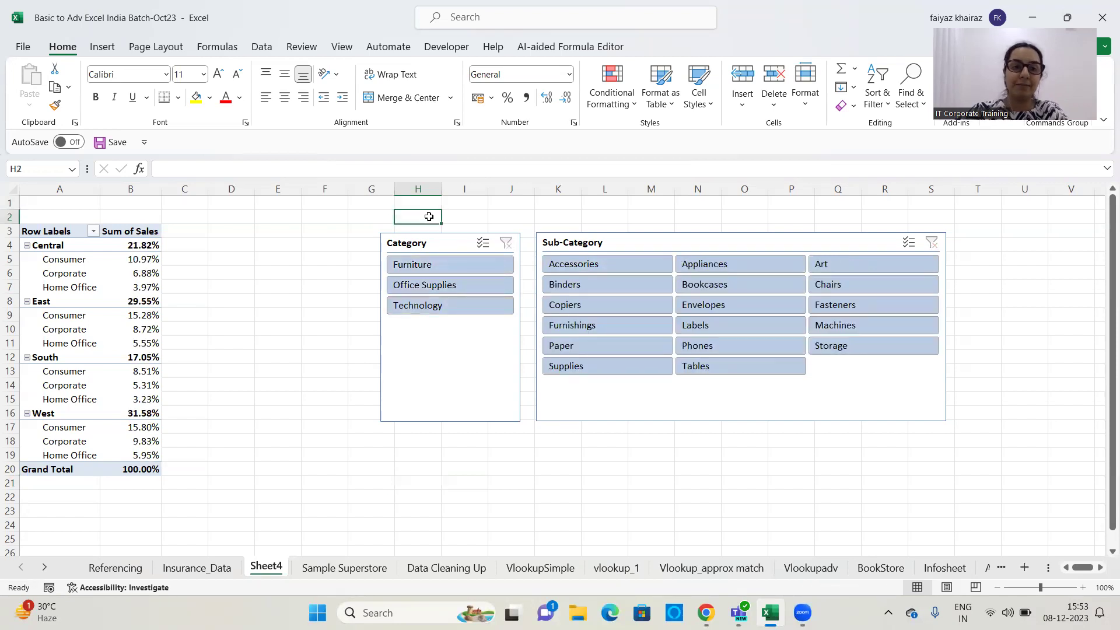
text(ALT + C)
click(321, 308)
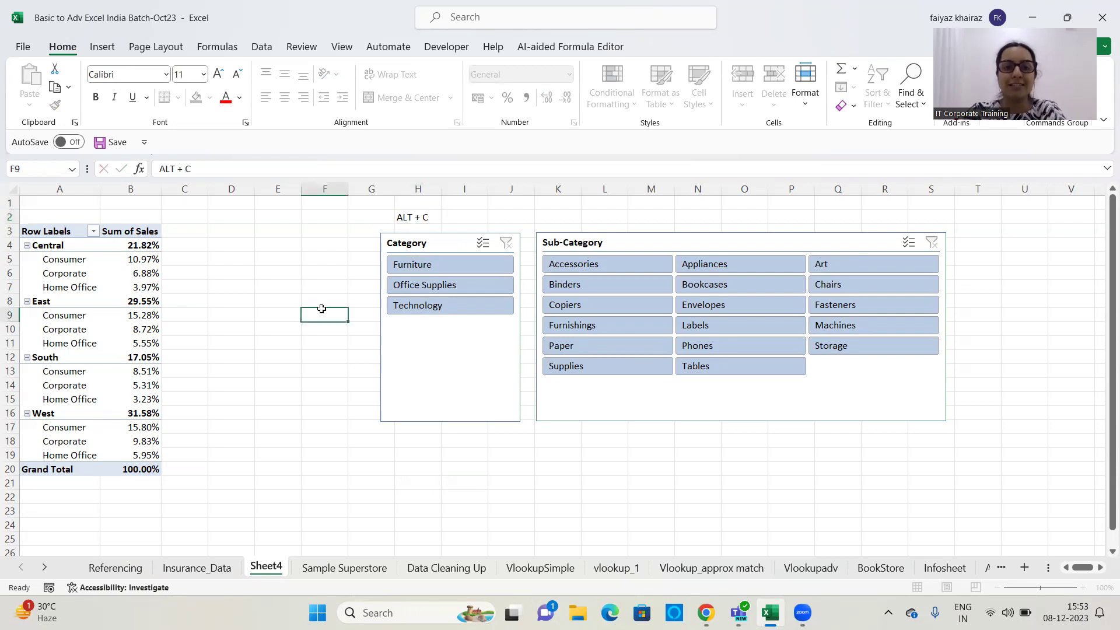
click(430, 217)
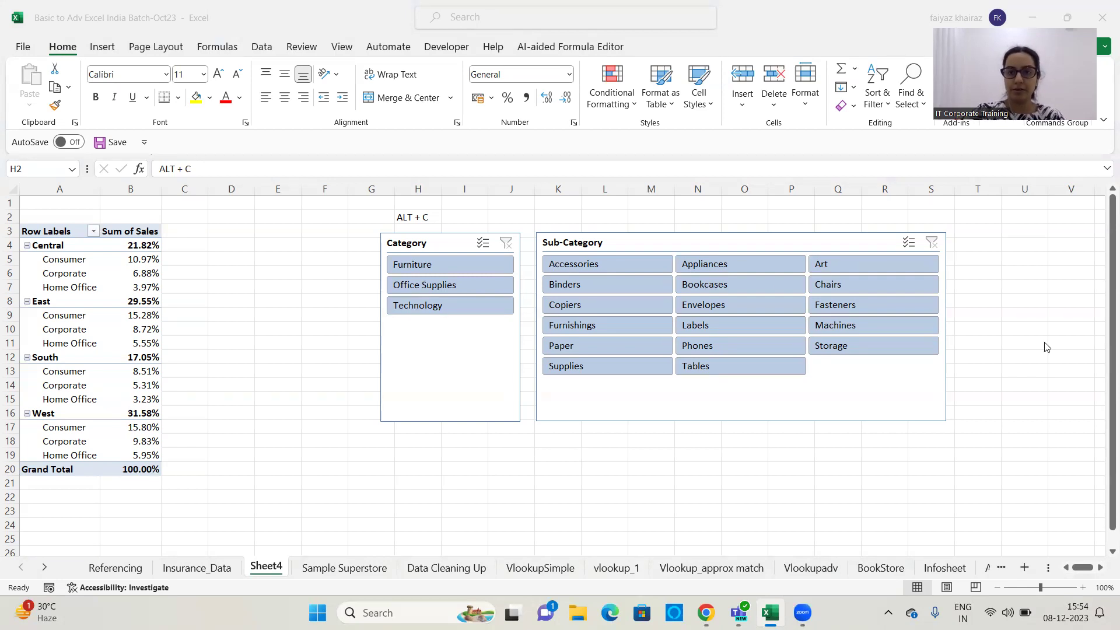
Delete the Sub-Category and Category slicers from the sheet.
click(795, 240)
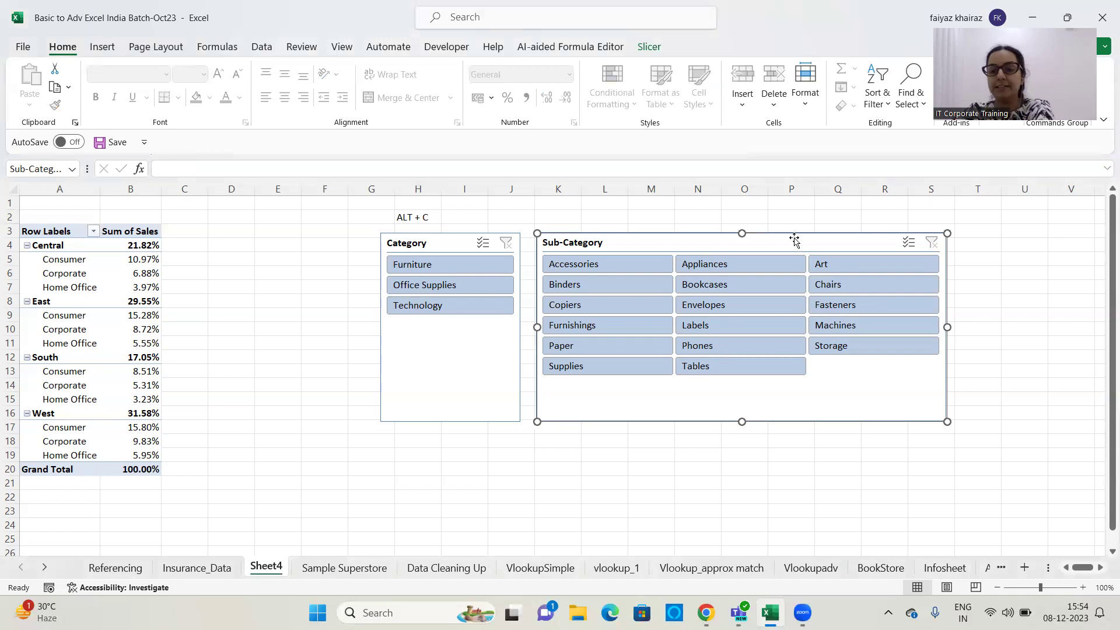
key(Delete)
click(449, 242)
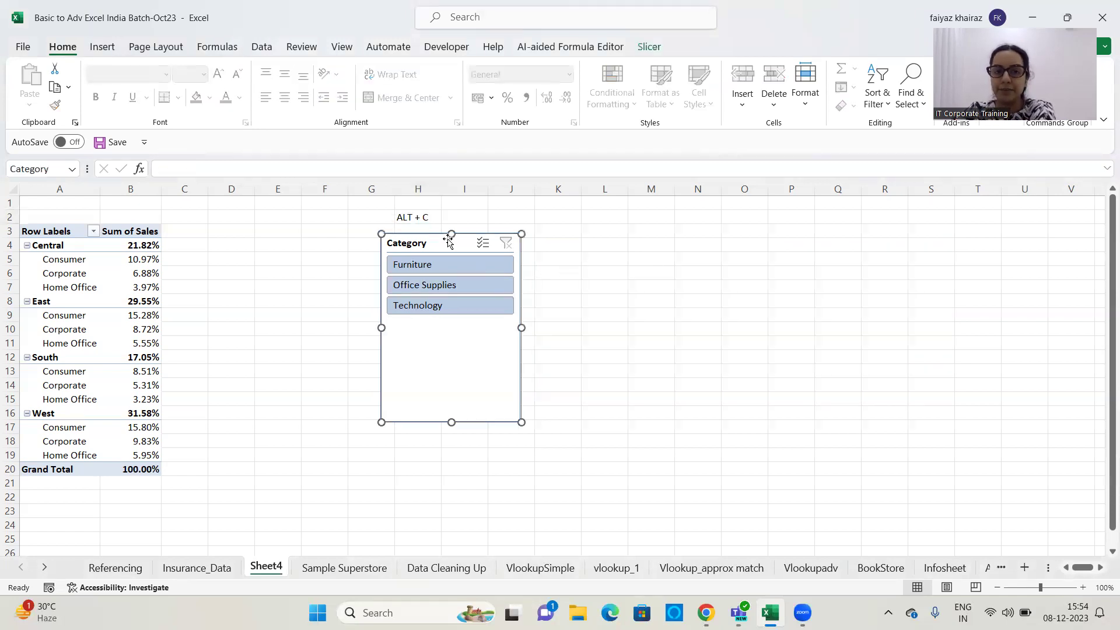
key(Delete)
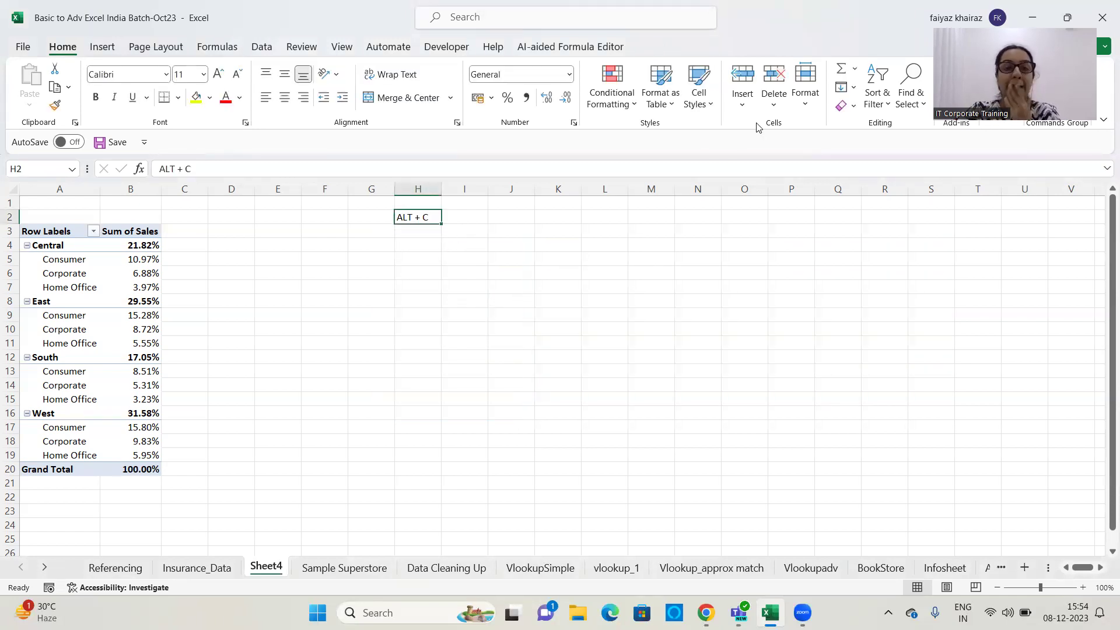
Compare the fields offered for a pivot table timeline with those offered for a slicer, without inserting either.
click(146, 315)
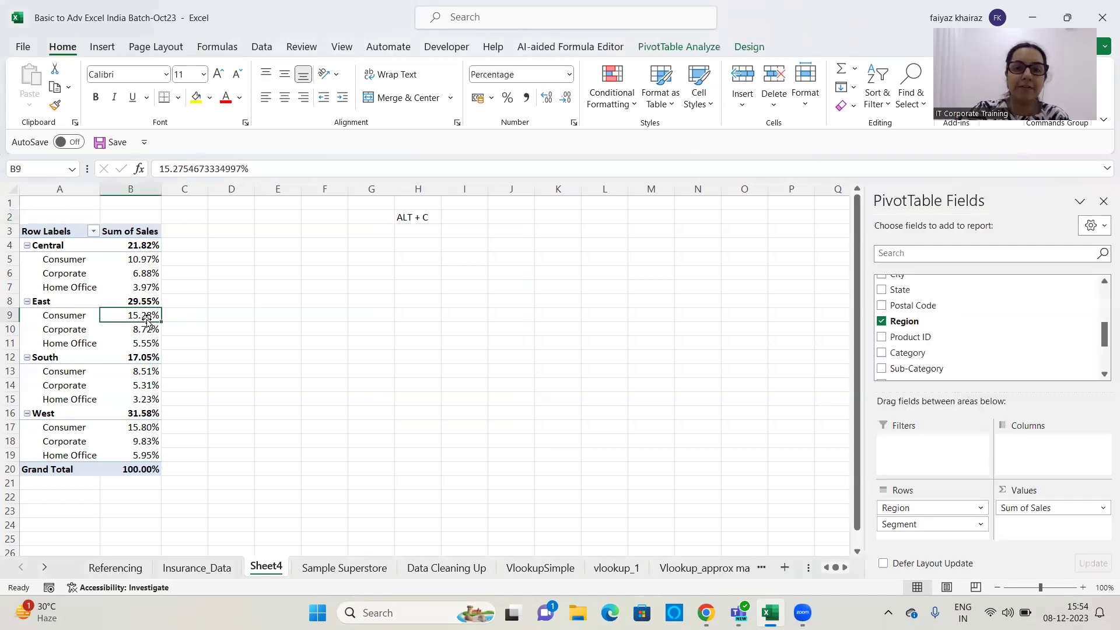
click(682, 49)
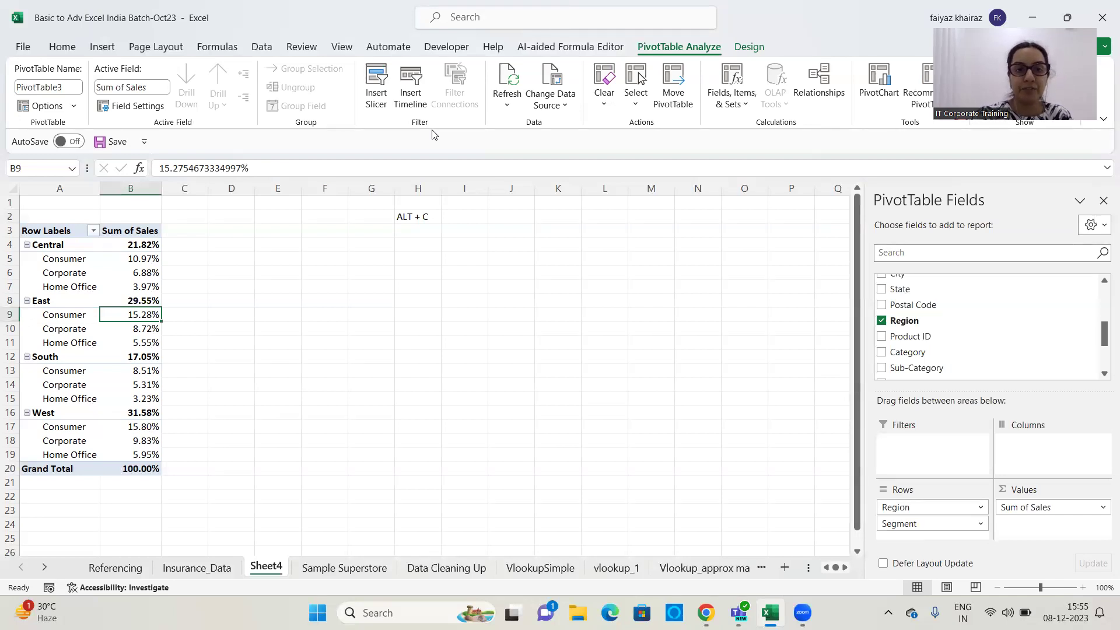
click(410, 97)
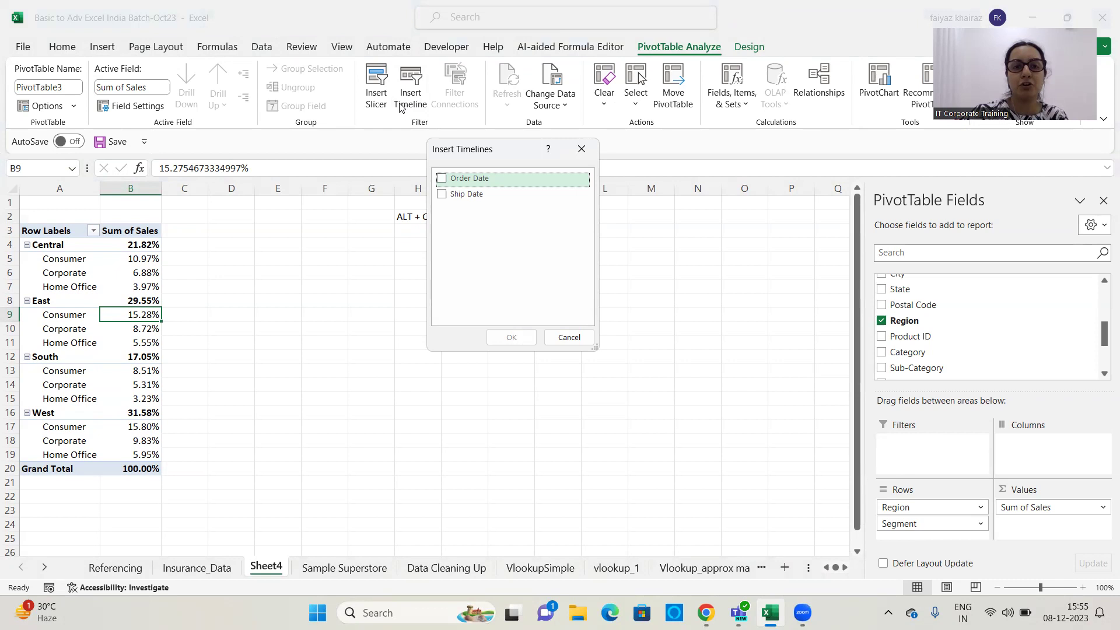
click(582, 150)
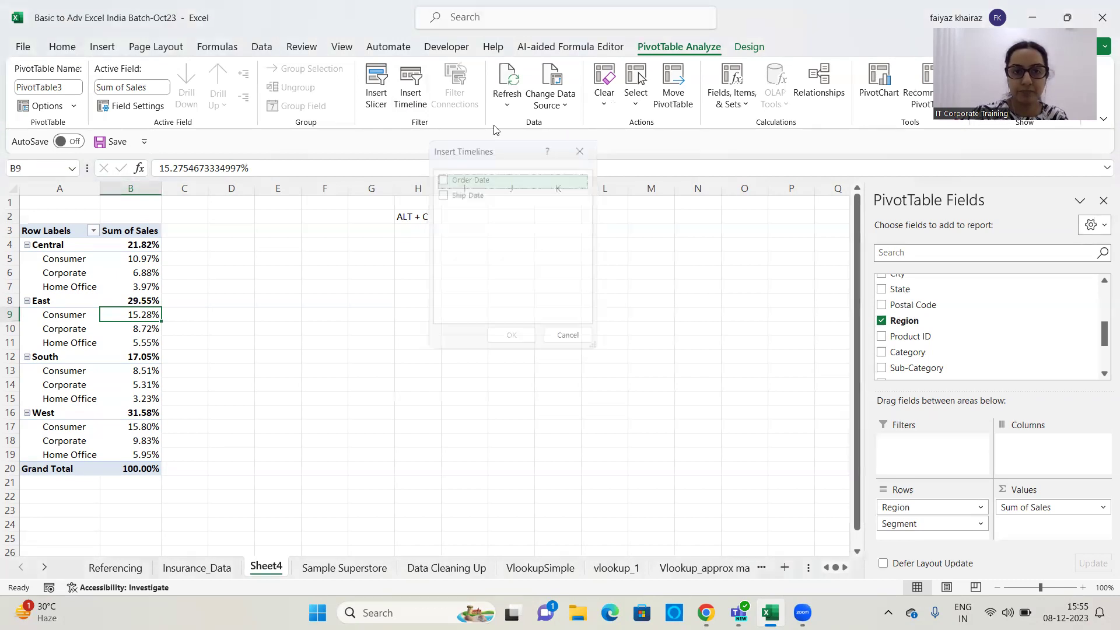
click(376, 85)
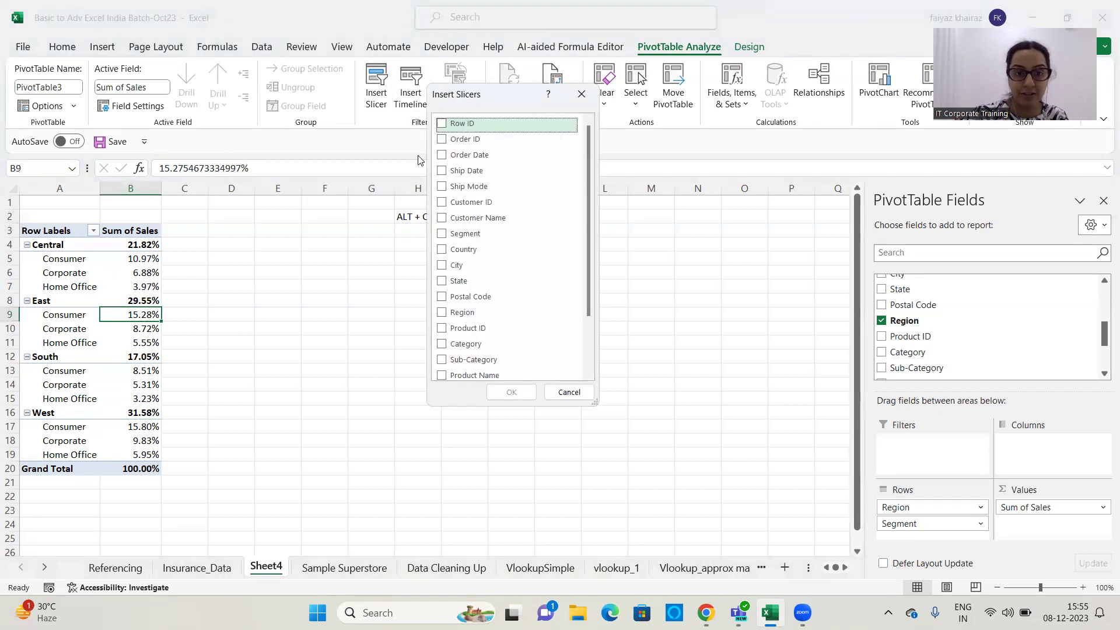
click(581, 94)
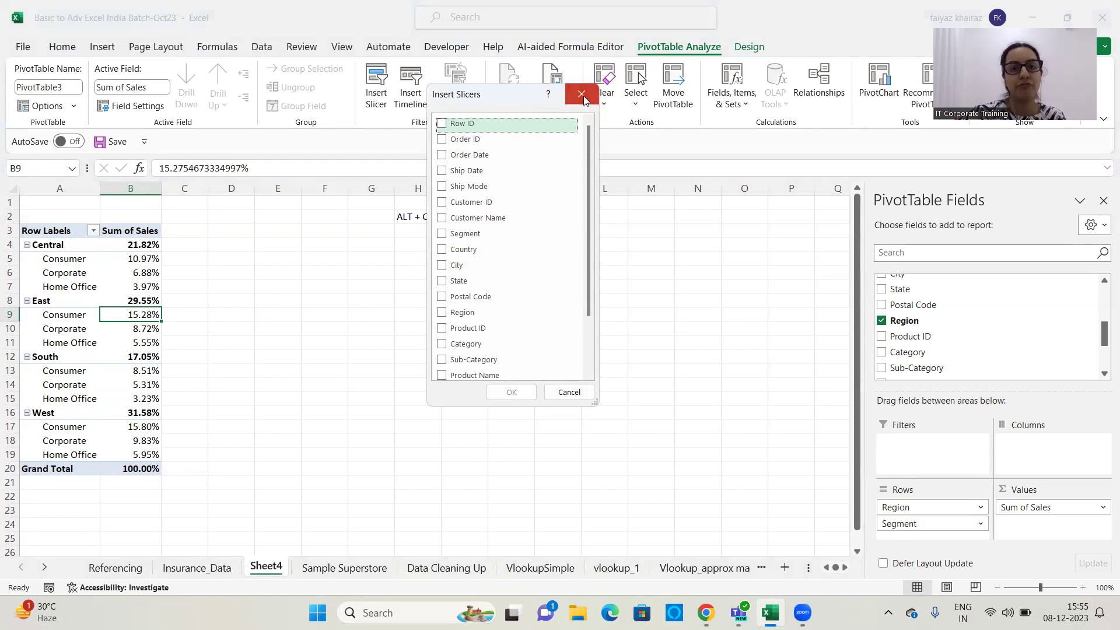
Insert an Order Date timeline for the pivot table and place it just beside the "ALT + C" note, starting at column I.
click(420, 98)
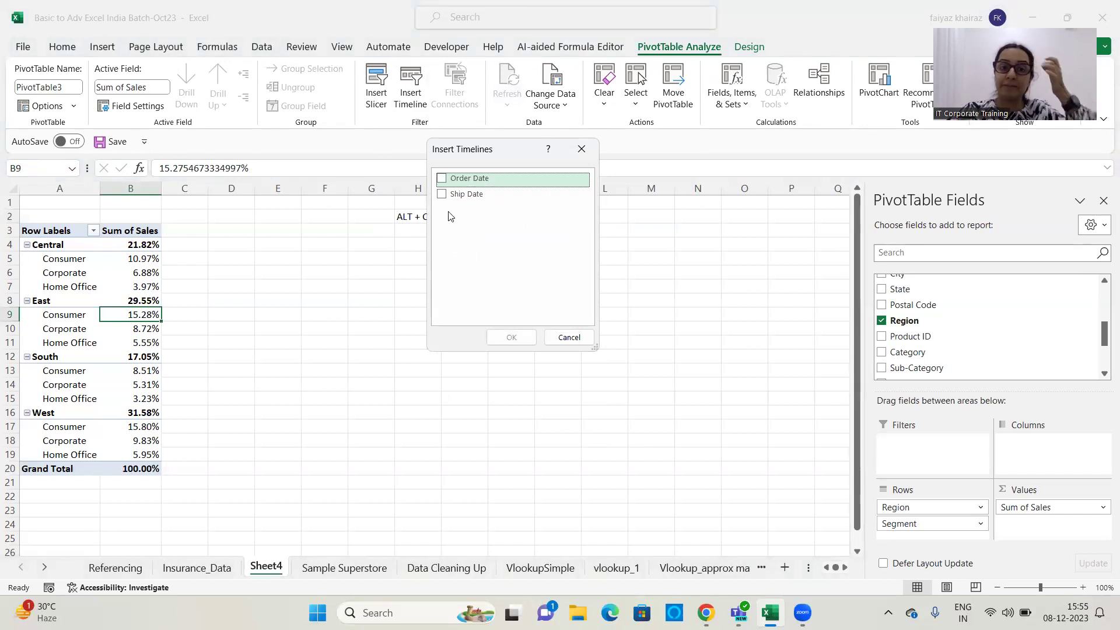
click(443, 184)
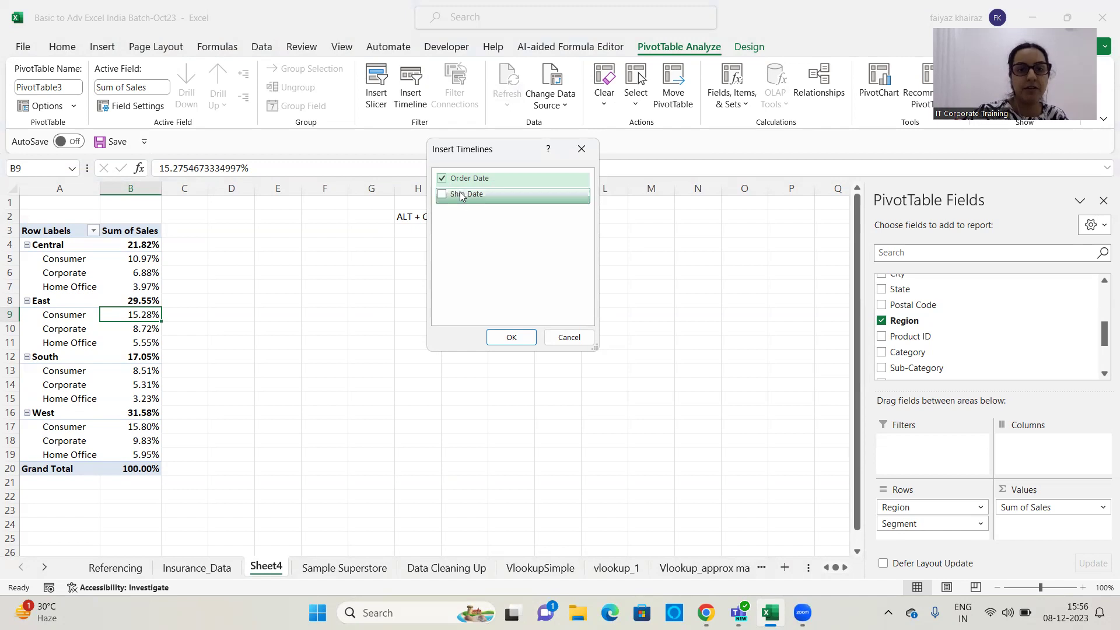
click(507, 337)
drag(458, 341, 592, 225)
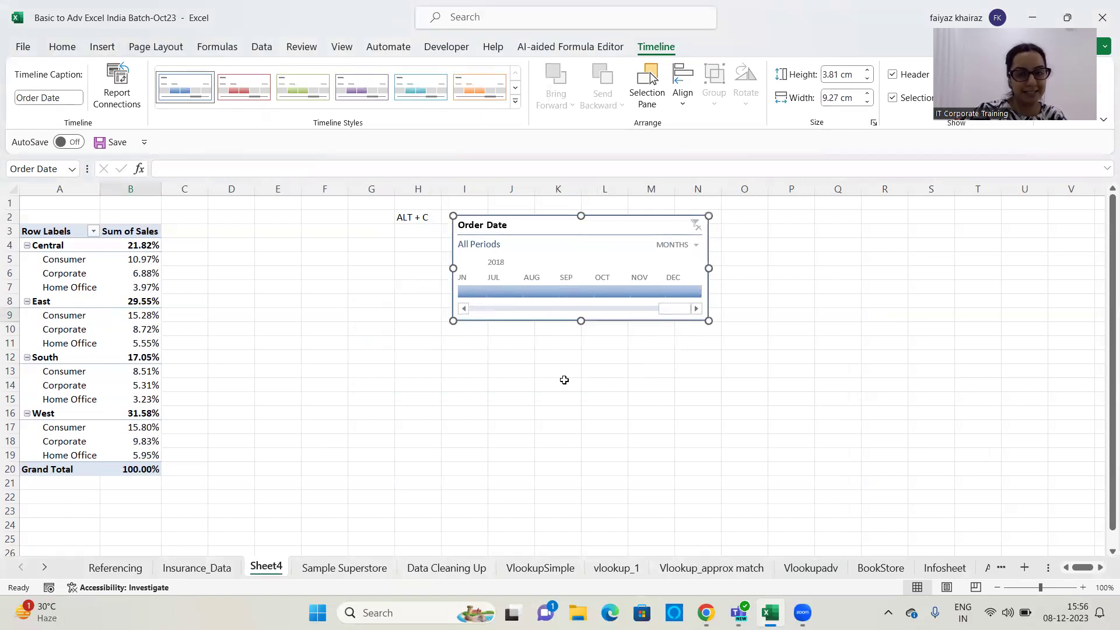
Resize the Order Date timeline to 3.9 cm high and 16.7 cm wide.
drag(709, 268, 956, 268)
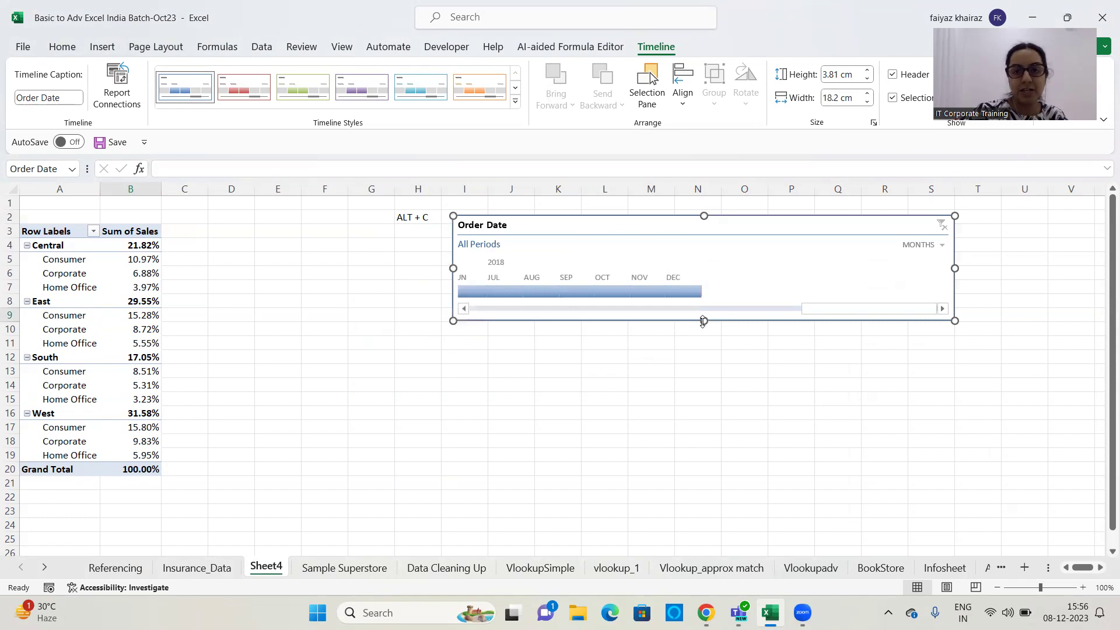
drag(704, 320, 708, 390)
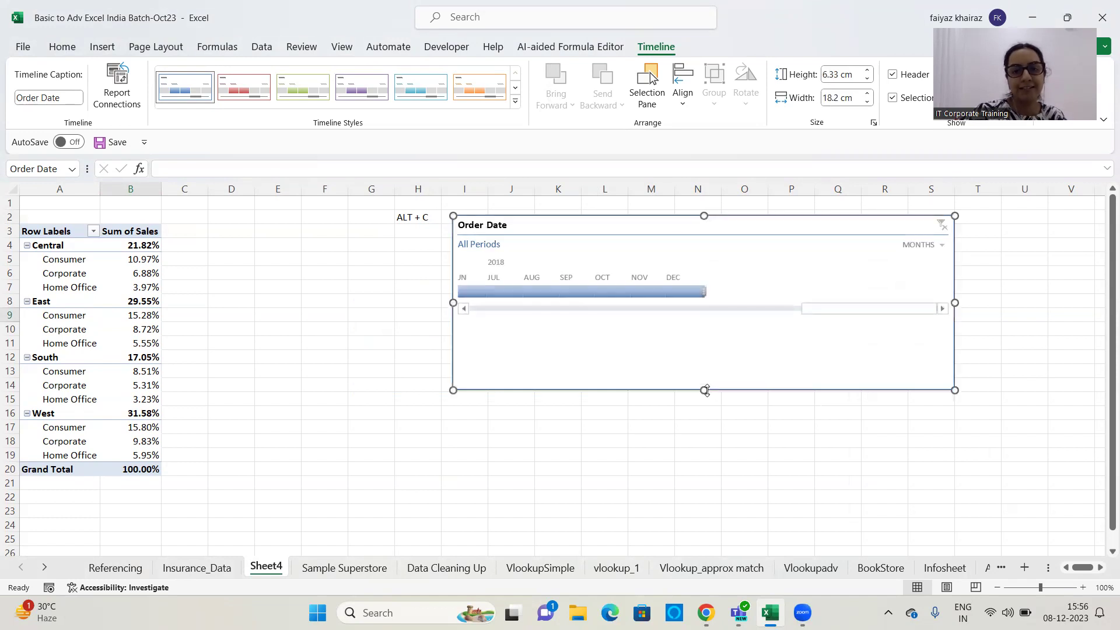
drag(710, 335, 712, 328)
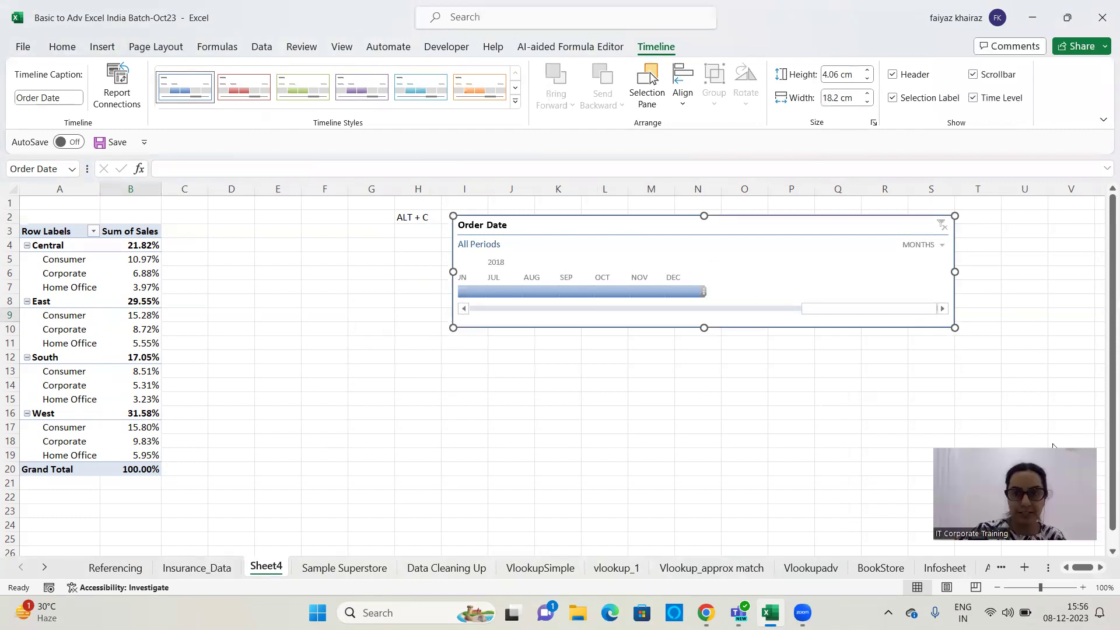
click(867, 99)
click(867, 99)
click(868, 101)
click(867, 69)
click(867, 70)
click(867, 70)
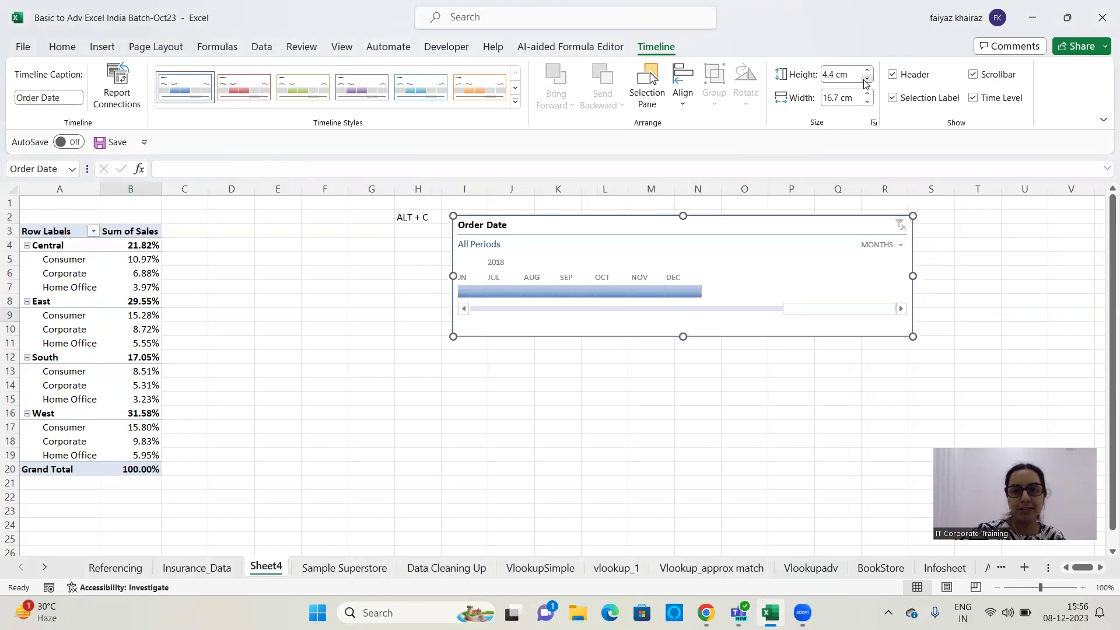
click(867, 79)
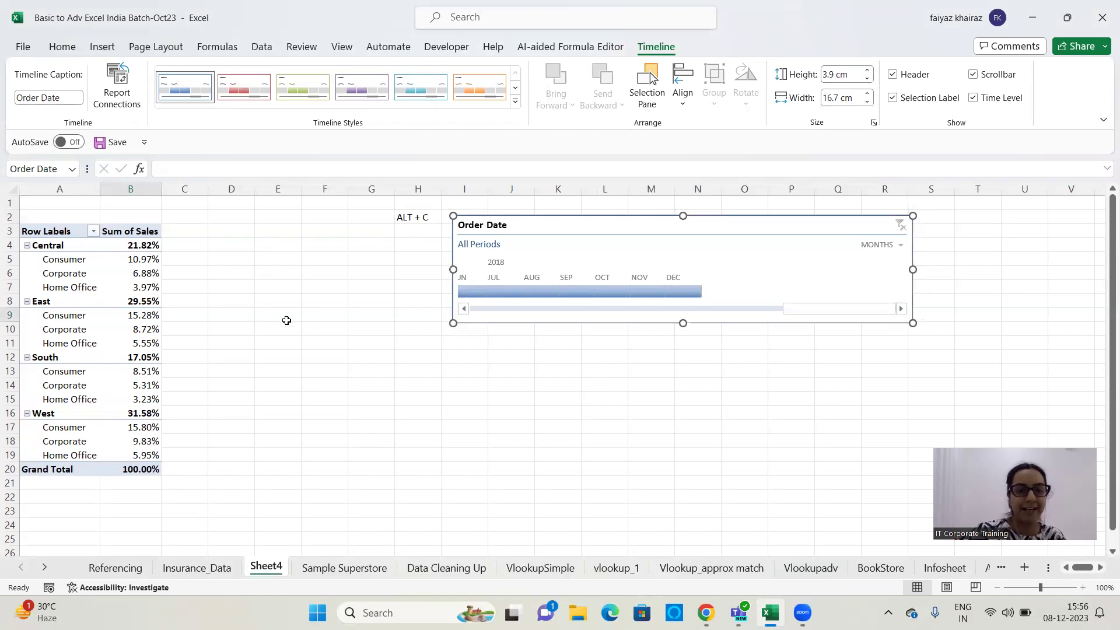
click(311, 315)
click(520, 226)
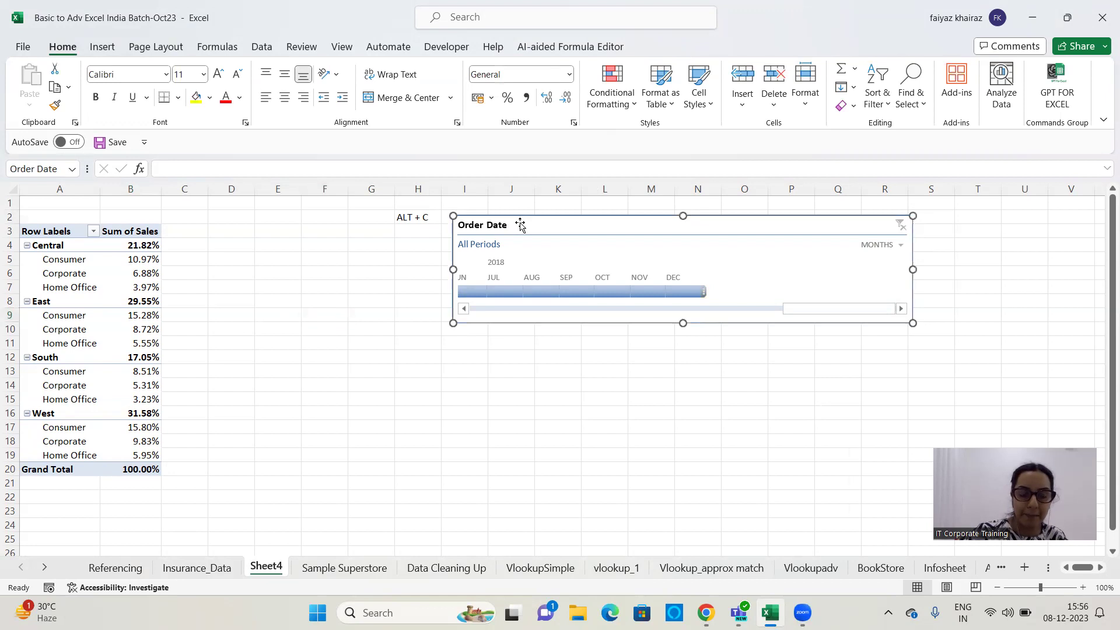
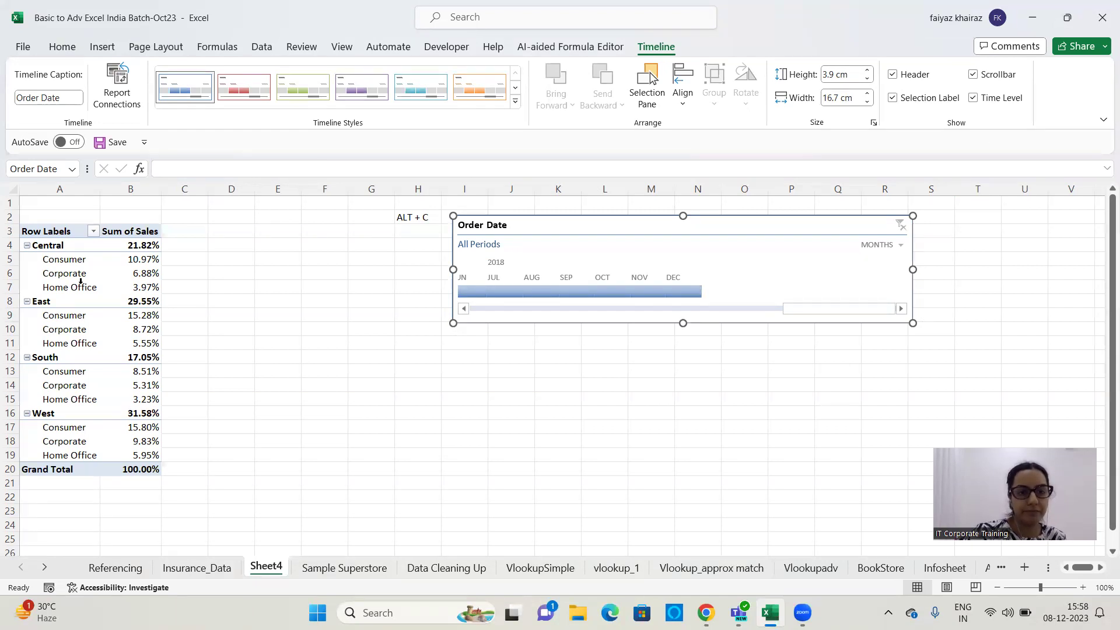
Move the timeline below the H2 note and try the light purple, light orange and dark green styles, ending with dark blue.
drag(628, 244, 577, 249)
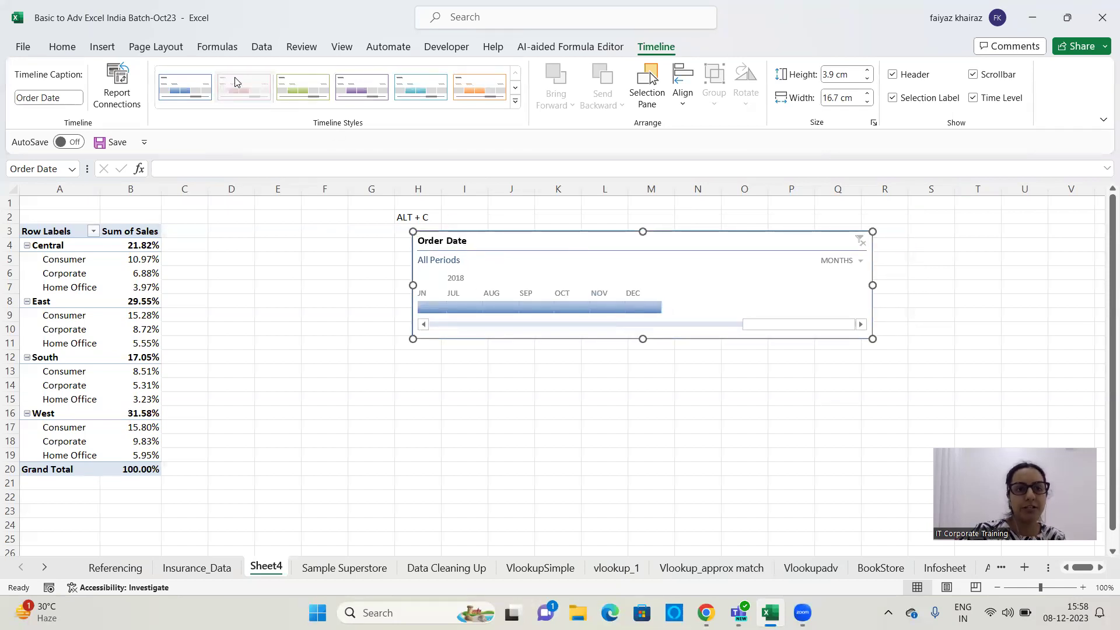
click(362, 88)
click(459, 95)
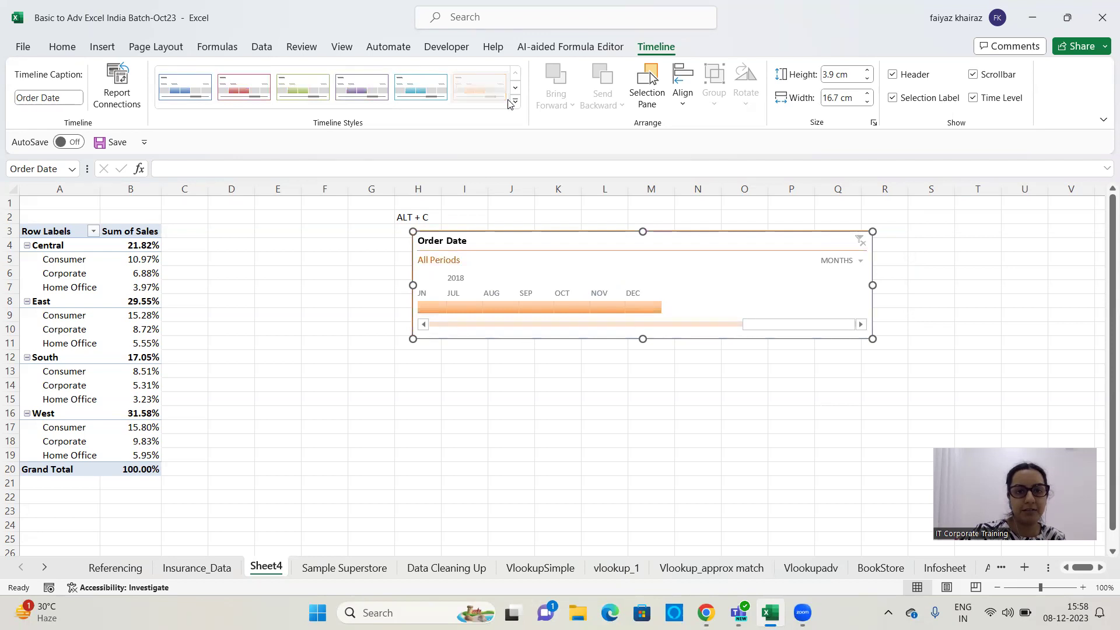
click(515, 101)
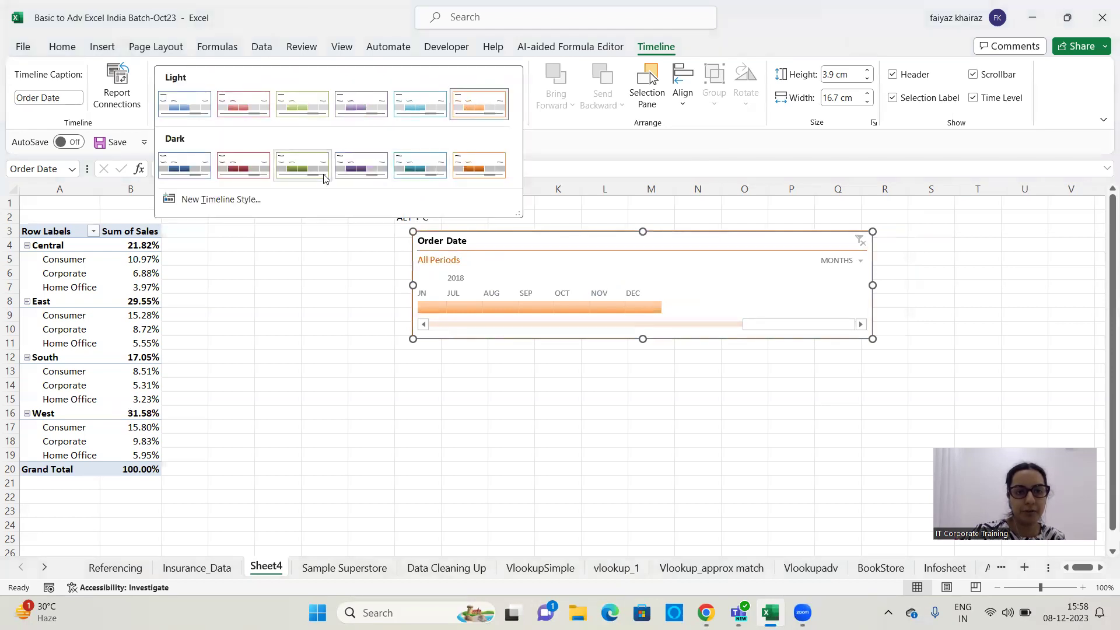
click(303, 171)
click(173, 96)
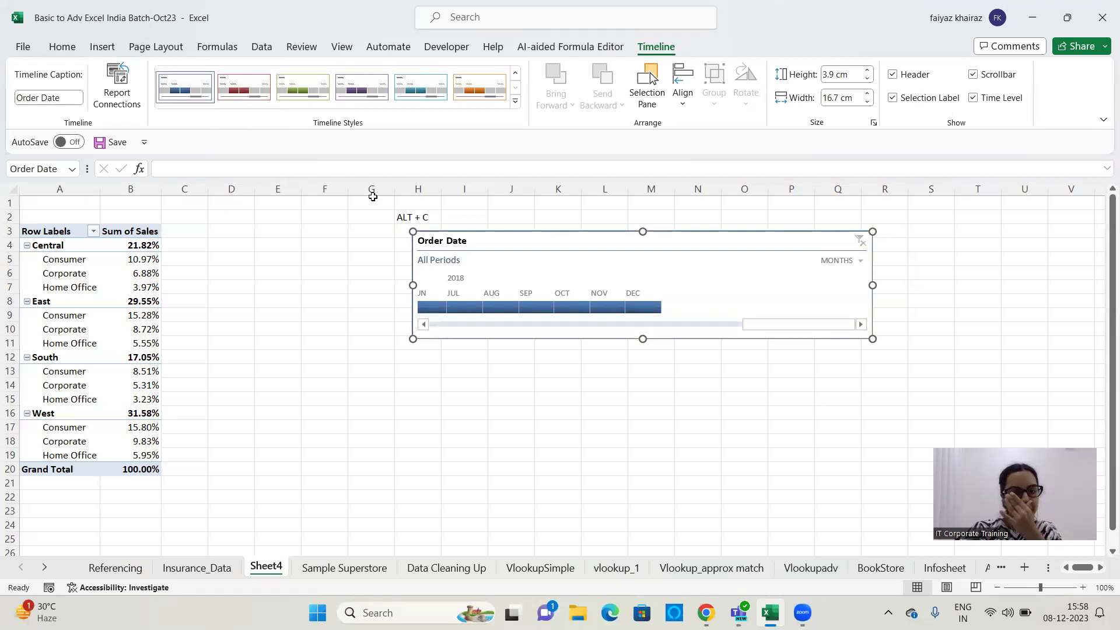
Narrow the timeline to about 12.19 cm nearer the pivot table, and switch its header off and back on.
drag(873, 286, 748, 283)
drag(588, 245, 543, 248)
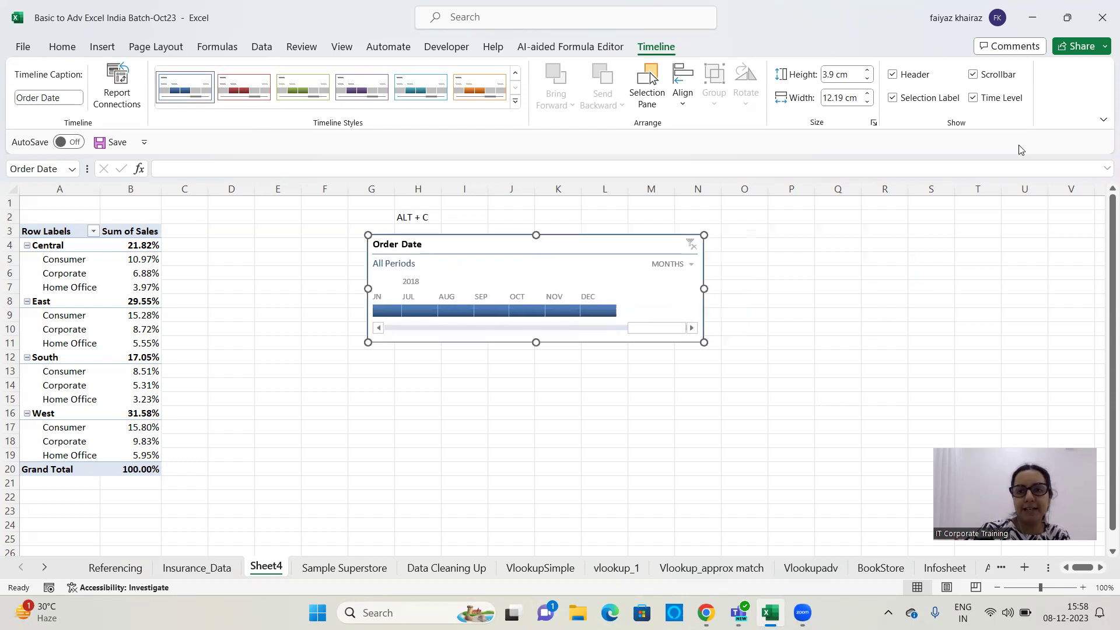
click(894, 76)
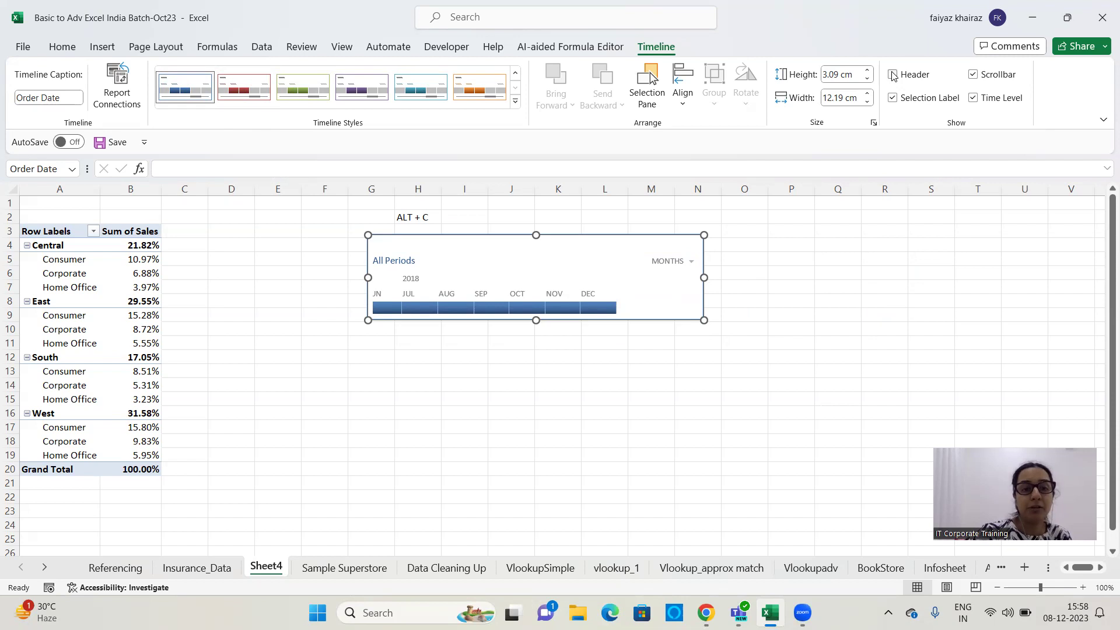
click(893, 75)
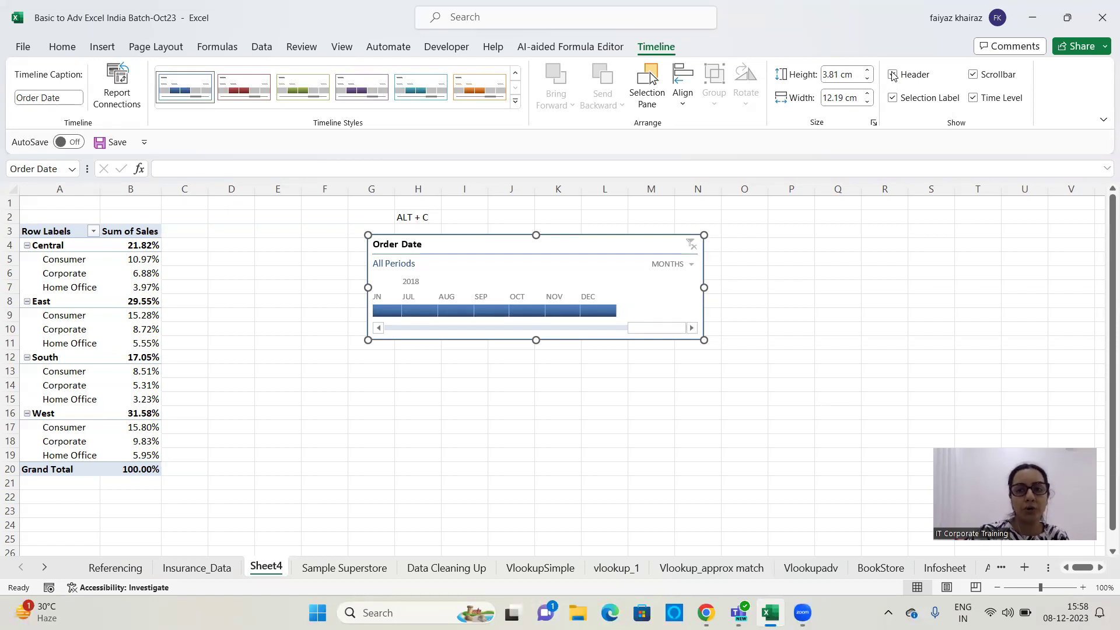
Browse the months of the Order Date timeline back and forth using its scrollbar.
click(521, 330)
mouse_move(520, 328)
mouse_down()
mouse_move(353, 325)
mouse_move(724, 328)
mouse_move(321, 341)
mouse_move(792, 345)
mouse_move(320, 345)
mouse_move(511, 344)
mouse_up()
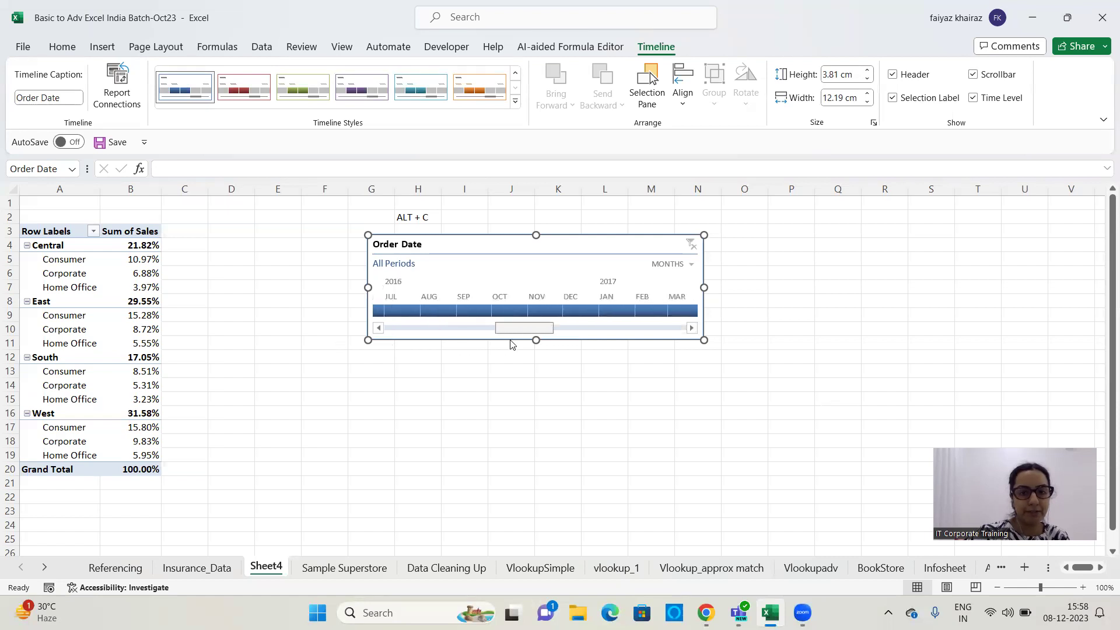
click(378, 328)
click(378, 328)
click(377, 329)
click(691, 329)
click(691, 329)
click(691, 329)
mouse_move(500, 330)
mouse_down()
mouse_move(642, 330)
mouse_move(478, 333)
mouse_up()
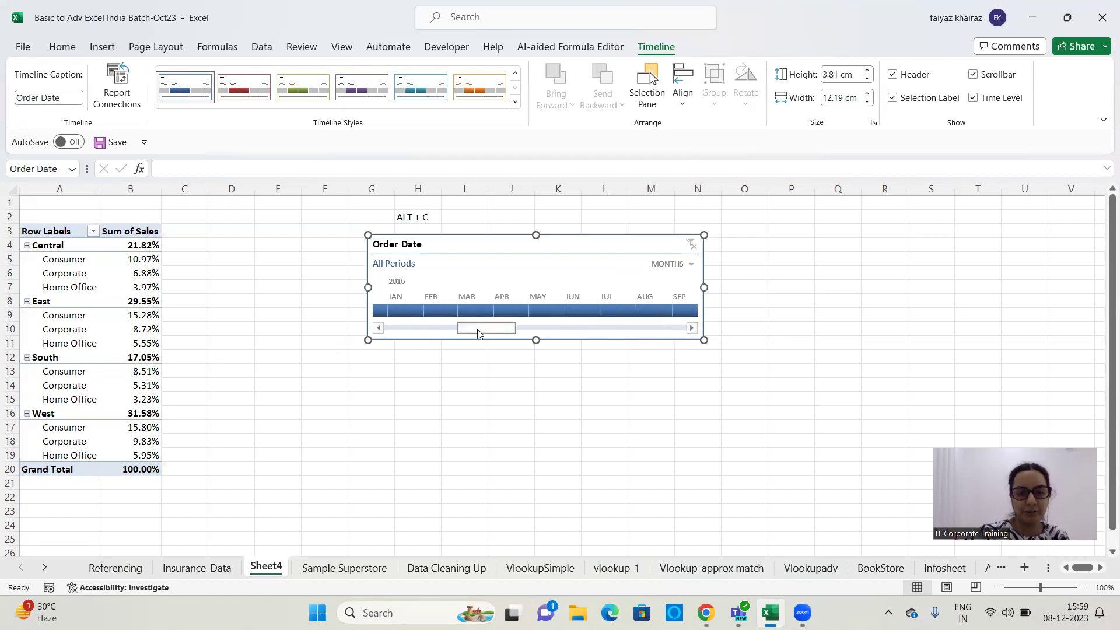
Hide the timeline's scrollbar, step through the 2015 and 2016 months without it, and show the scrollbar again.
click(974, 75)
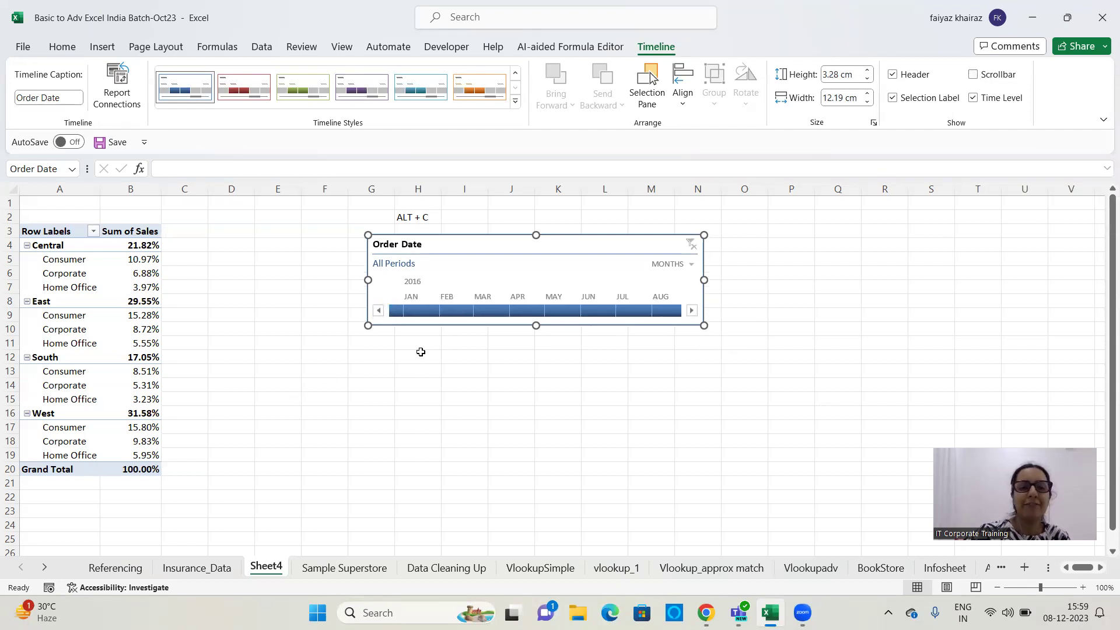
click(384, 312)
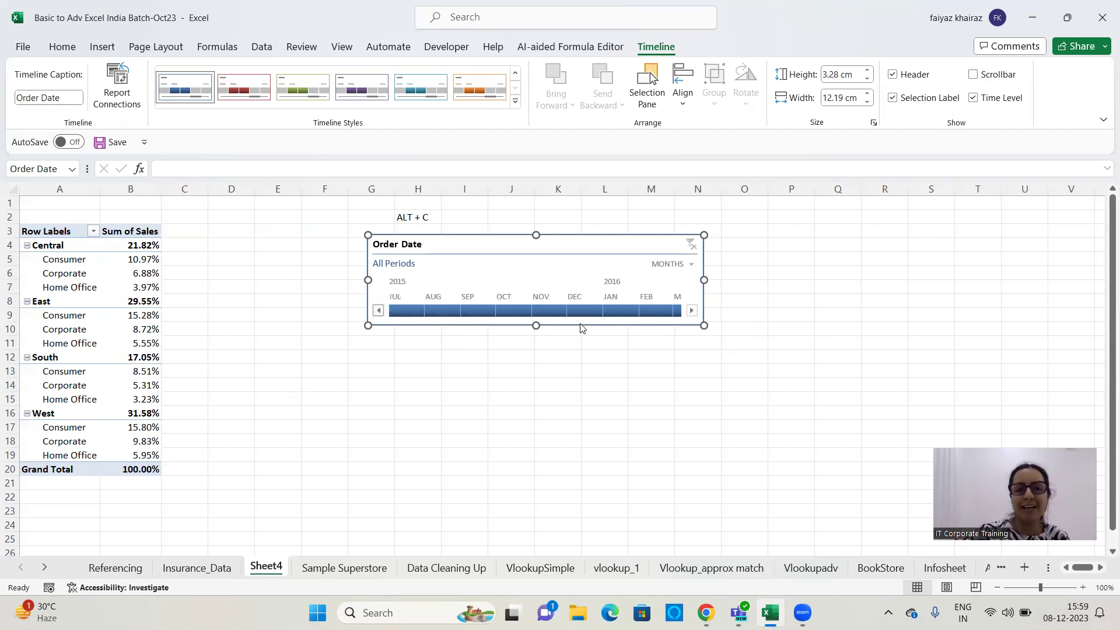
click(692, 311)
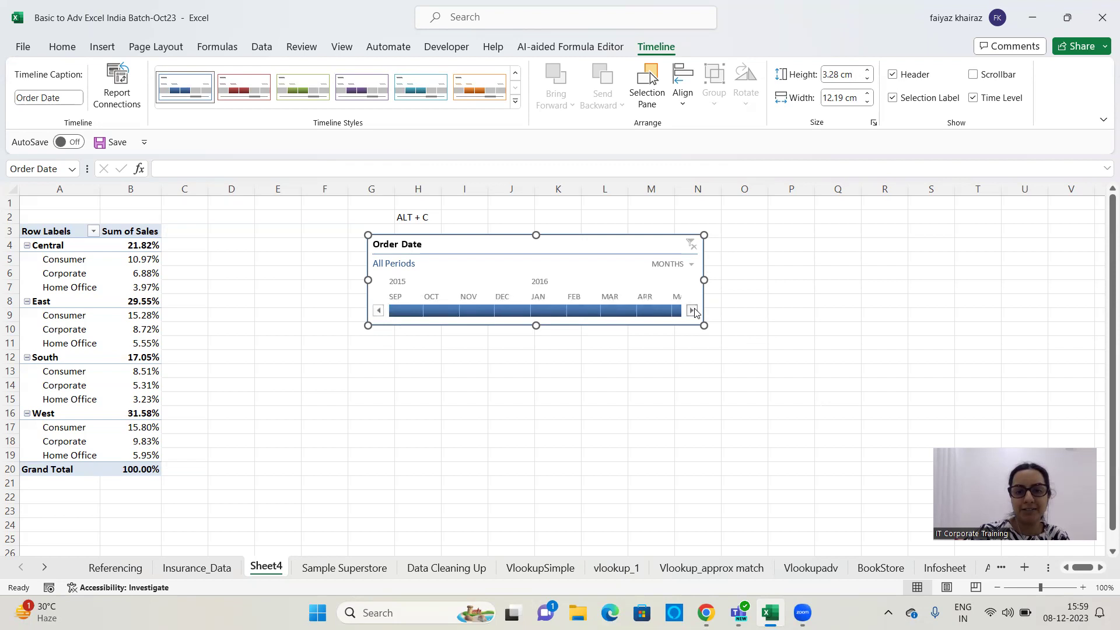
click(380, 316)
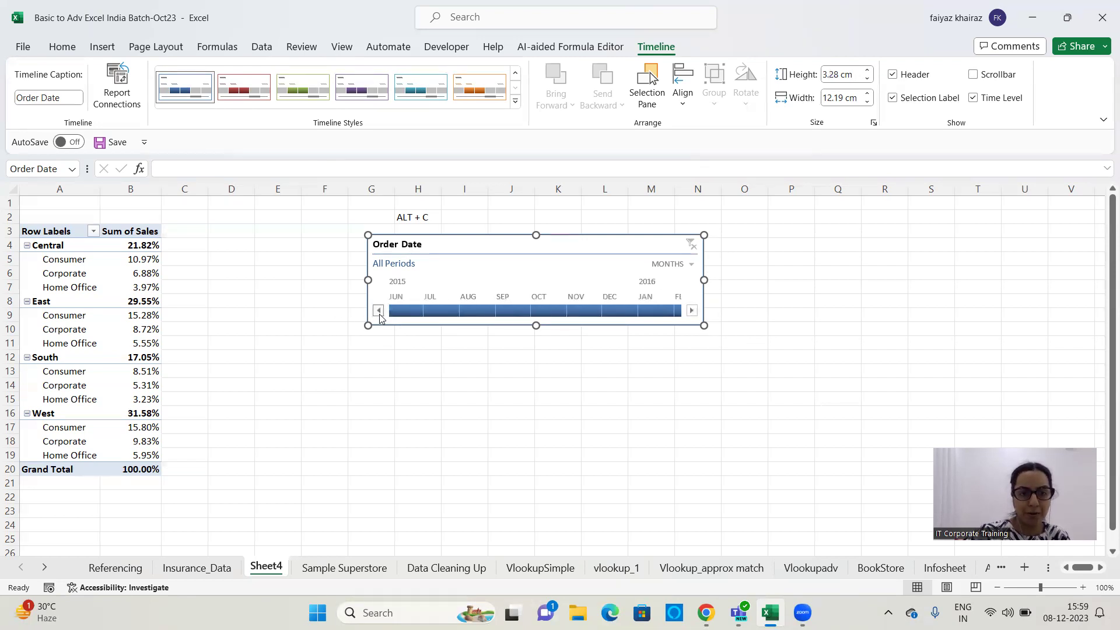
click(692, 311)
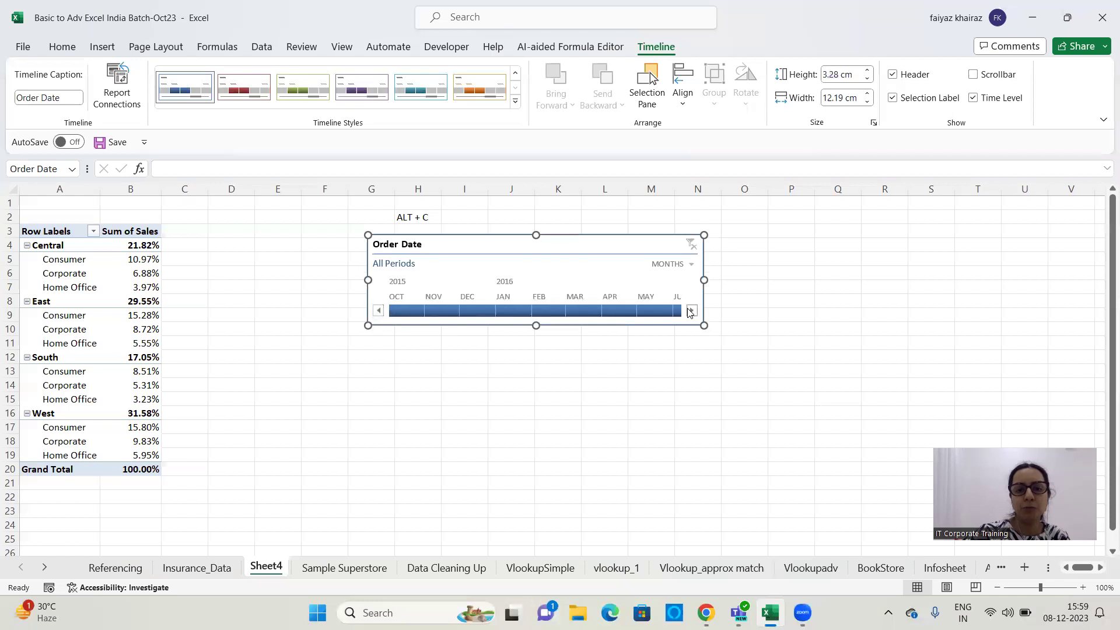
click(692, 311)
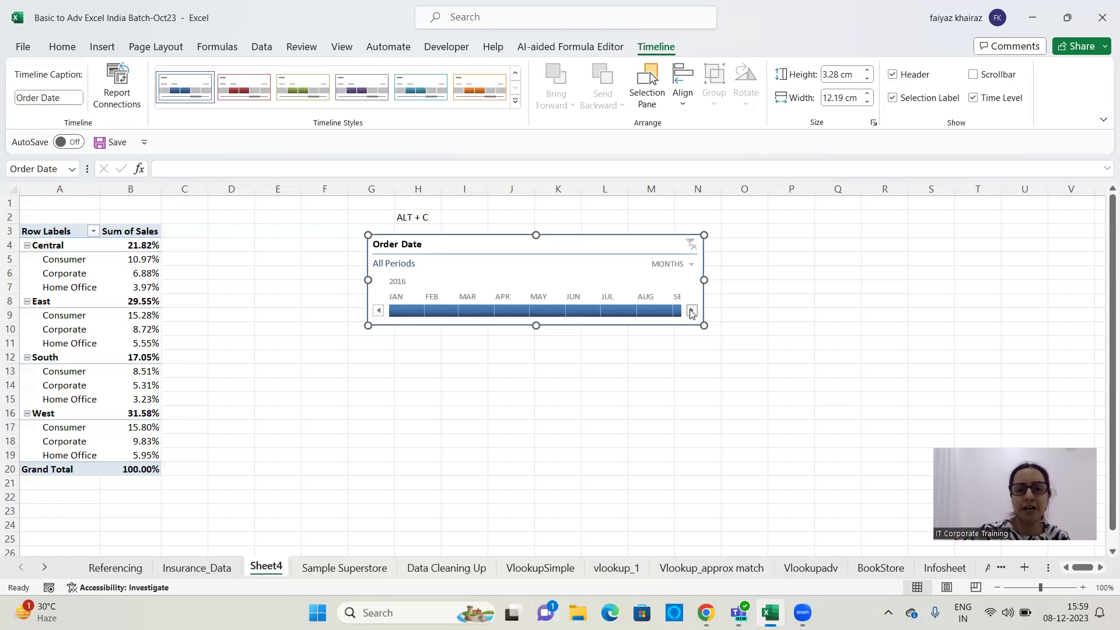
click(972, 75)
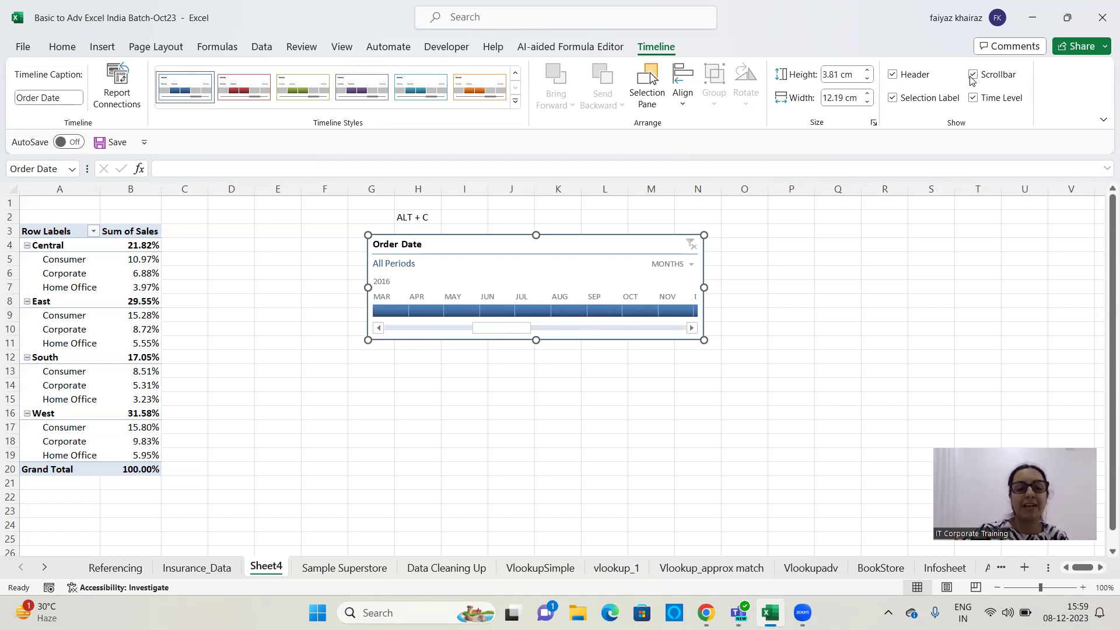
Bring the late 2017 and early 2018 months into the timeline and switch its selection label off and back on twice.
drag(513, 328, 622, 330)
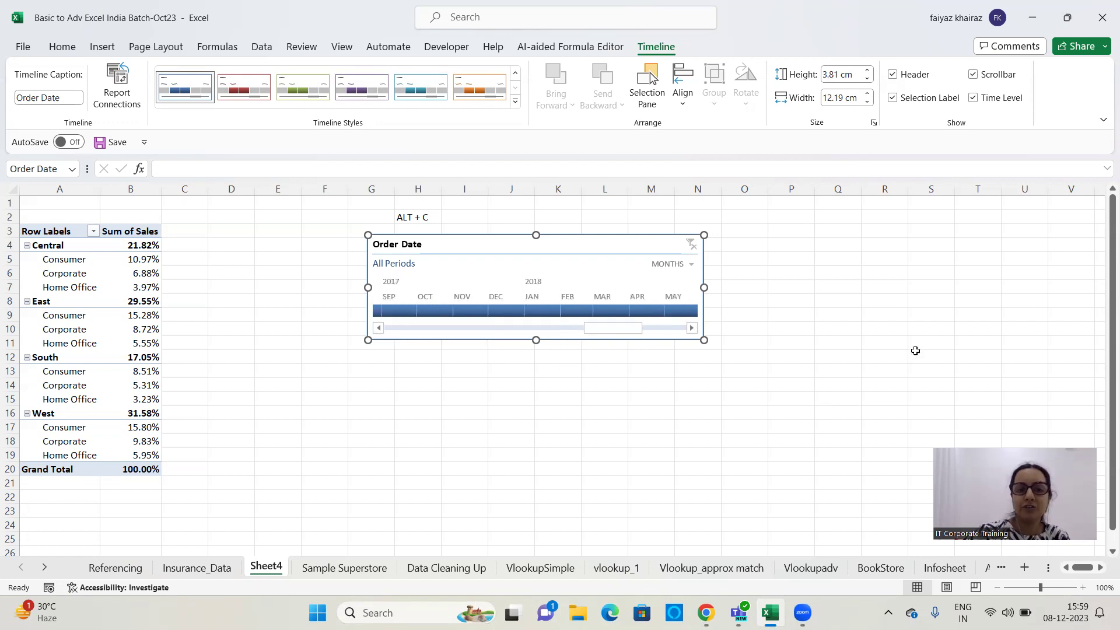
click(893, 99)
click(892, 99)
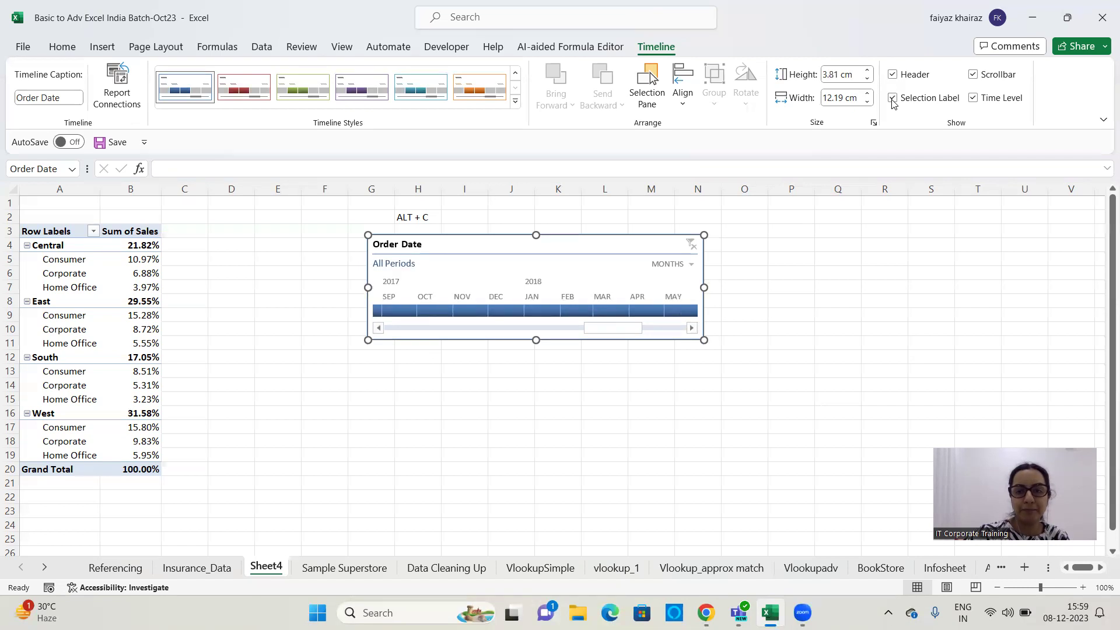
click(890, 100)
click(890, 101)
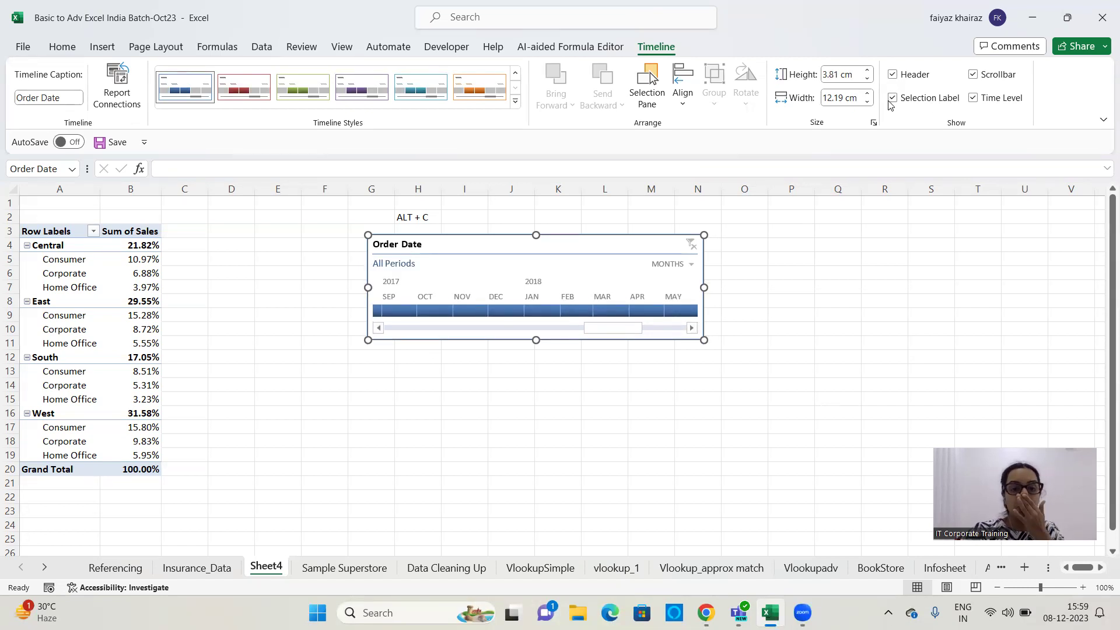
Filter the pivot table to Nov 2017 - Mar 2018 with the Order Date timeline and clear that filter again.
click(470, 311)
drag(489, 310, 645, 308)
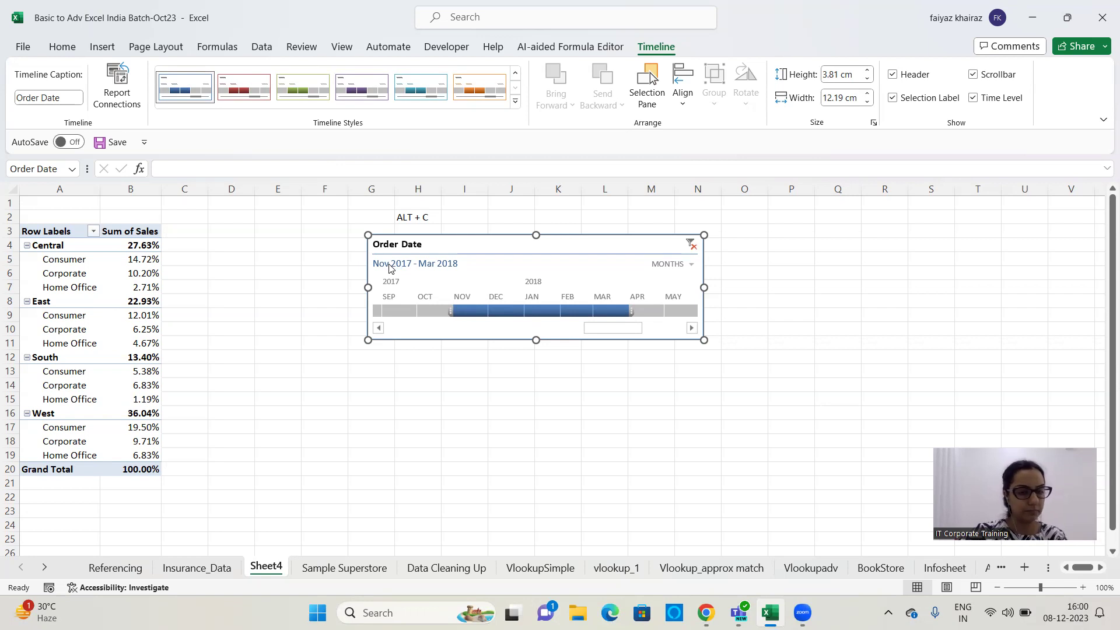
click(691, 248)
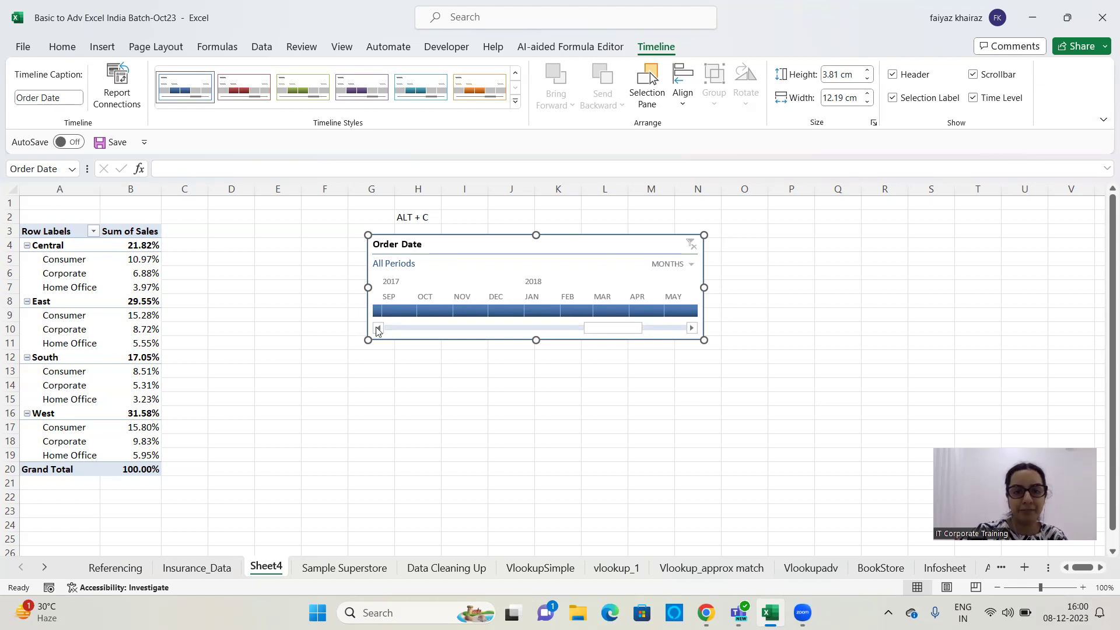
Select a period on the timeline and extend it at both ends to cover Oct 2017 - Apr 2018.
click(469, 309)
drag(635, 314, 666, 313)
drag(453, 310, 416, 311)
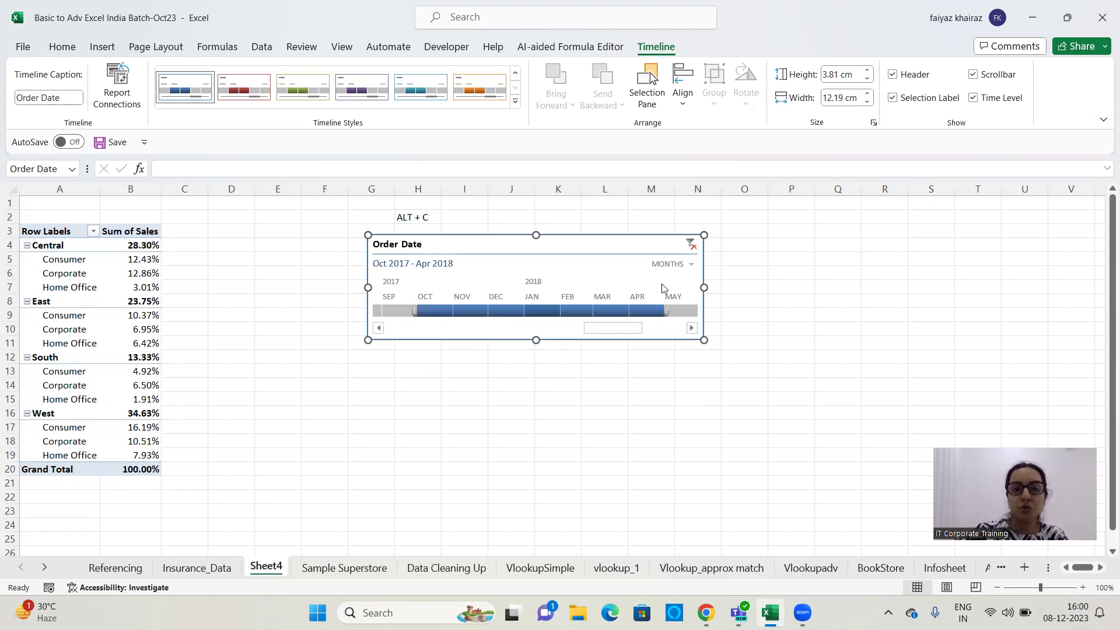
Switch the timeline's time level to quarters, to years and back to months.
click(676, 265)
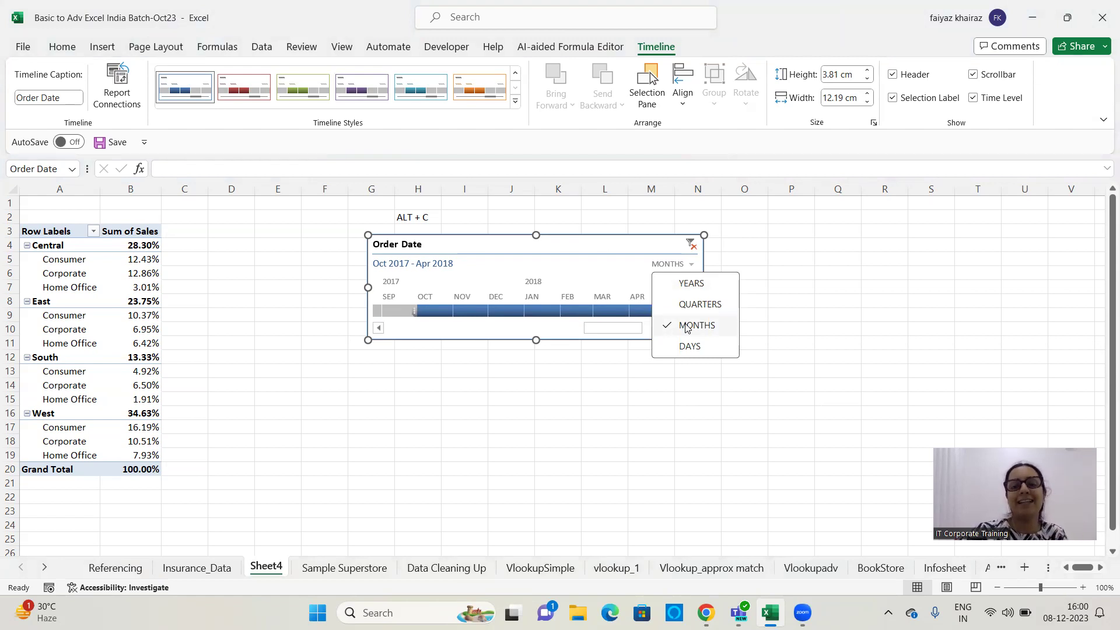
click(694, 304)
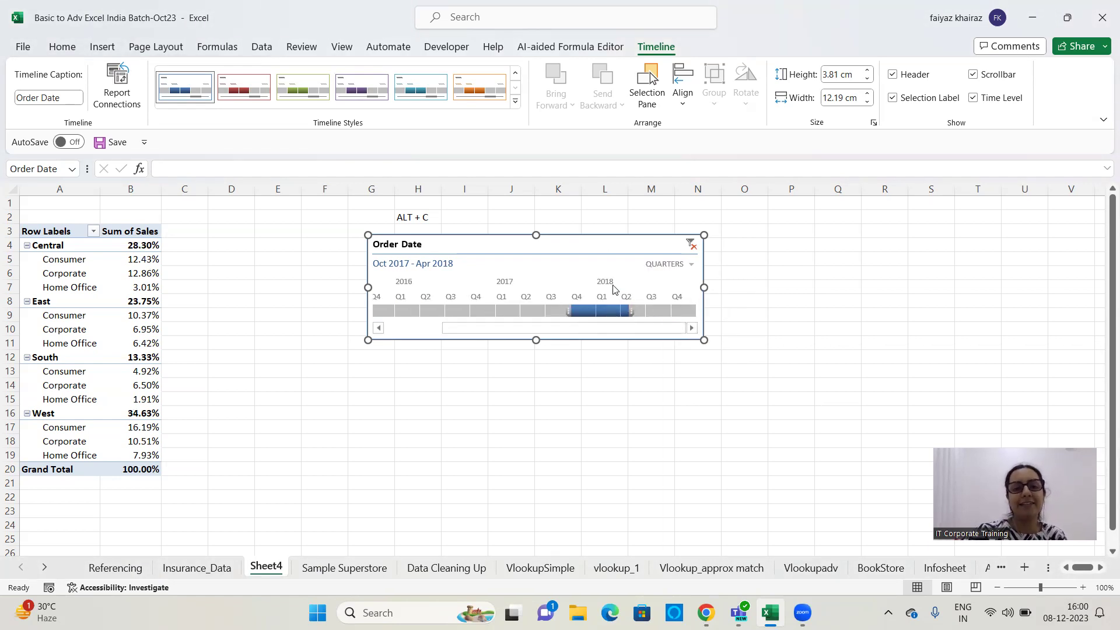
click(691, 264)
click(685, 282)
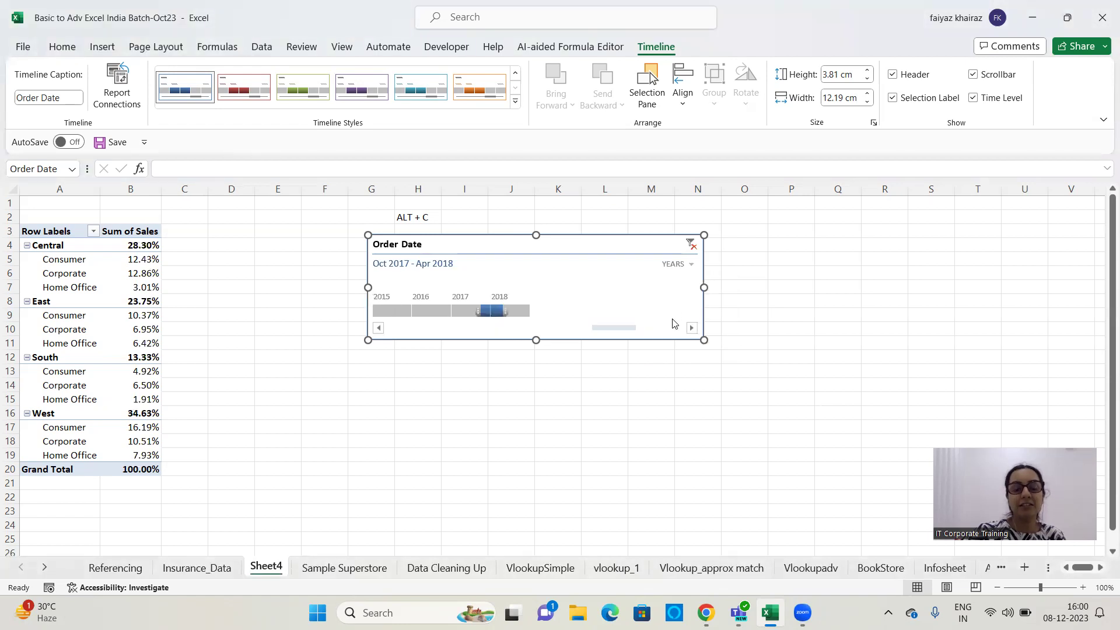
click(679, 265)
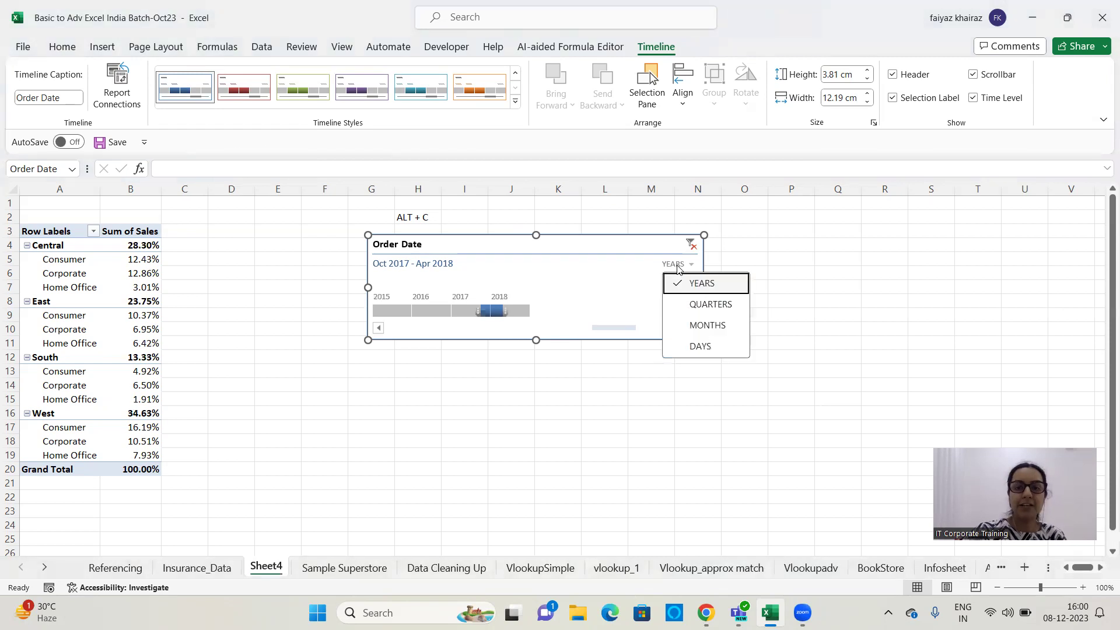
click(685, 325)
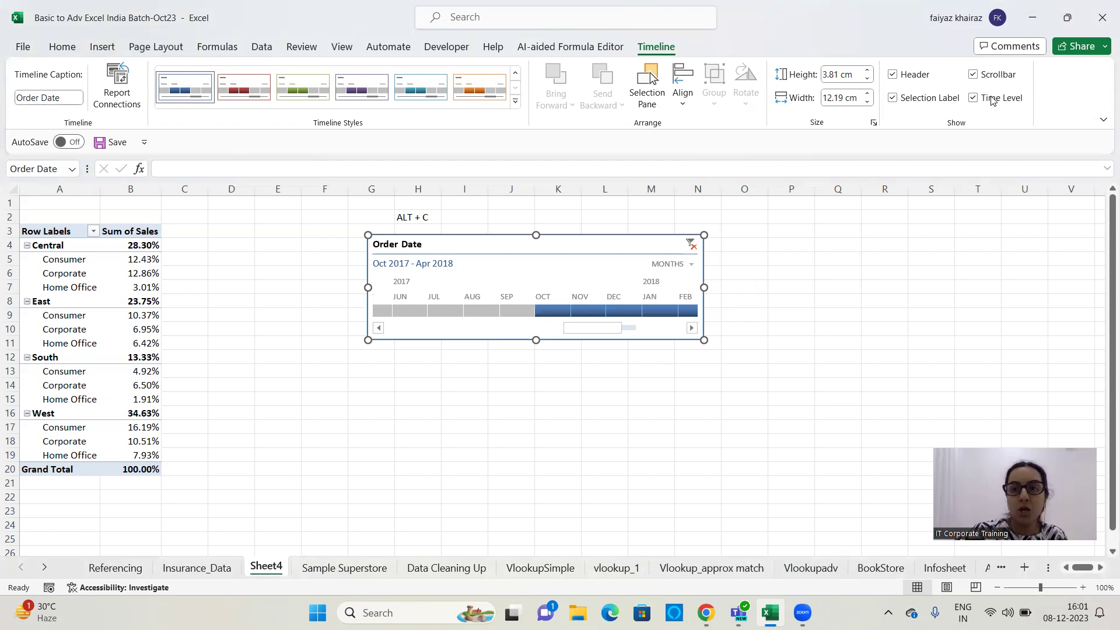
Hide and restore the timeline's time level selector, and clear the timeline's date filter.
click(973, 98)
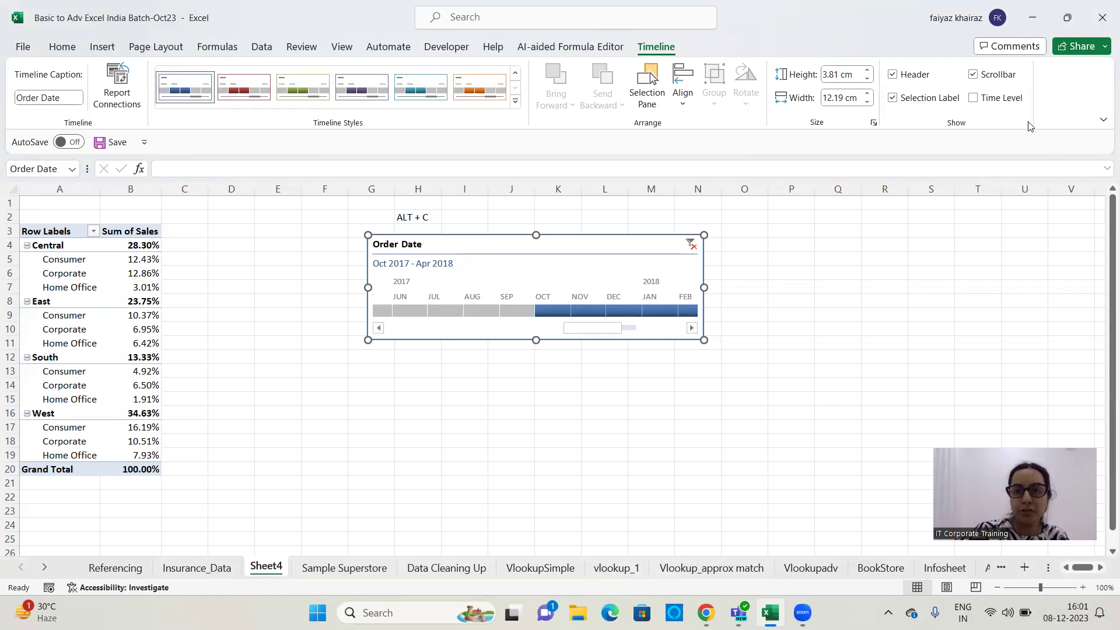
click(973, 98)
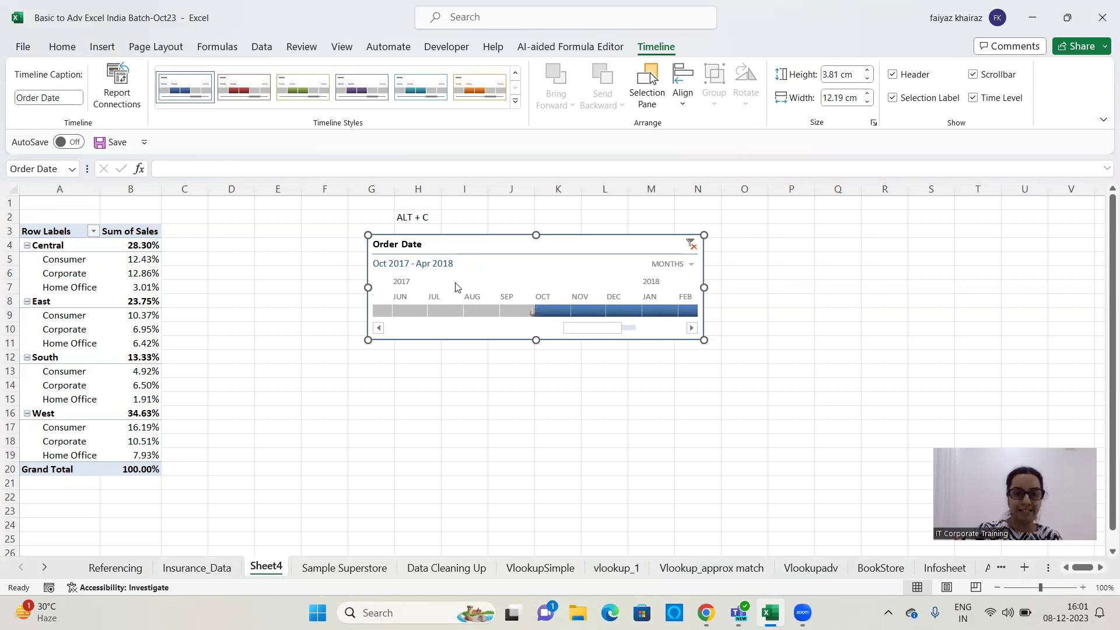
click(691, 246)
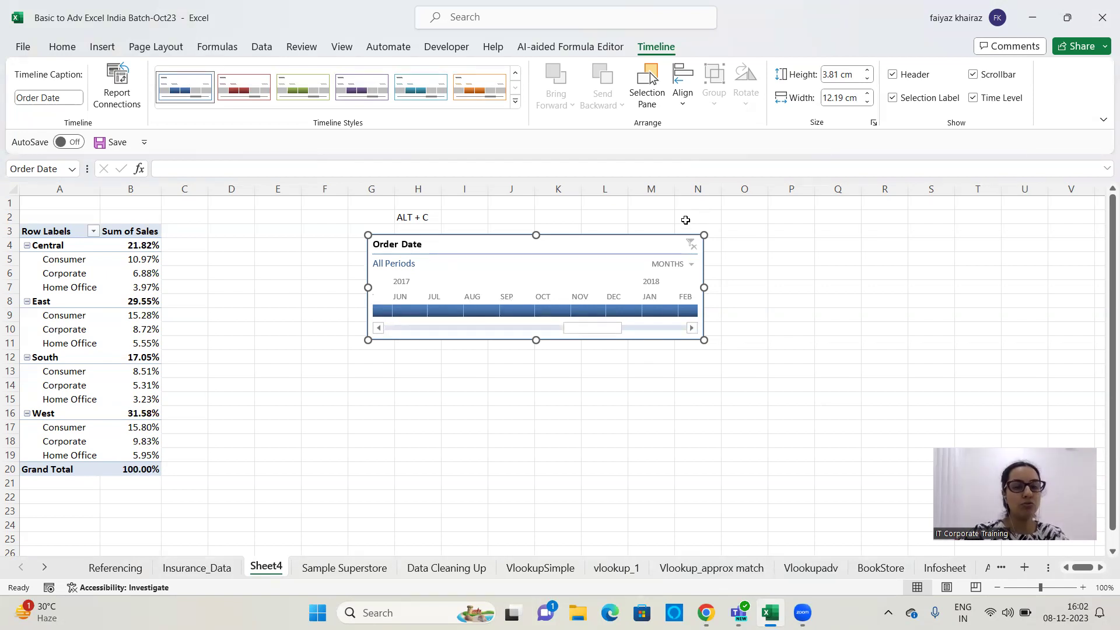
Delete the Order Date timeline and clear the ALT + C note from cell H2.
drag(576, 246, 589, 221)
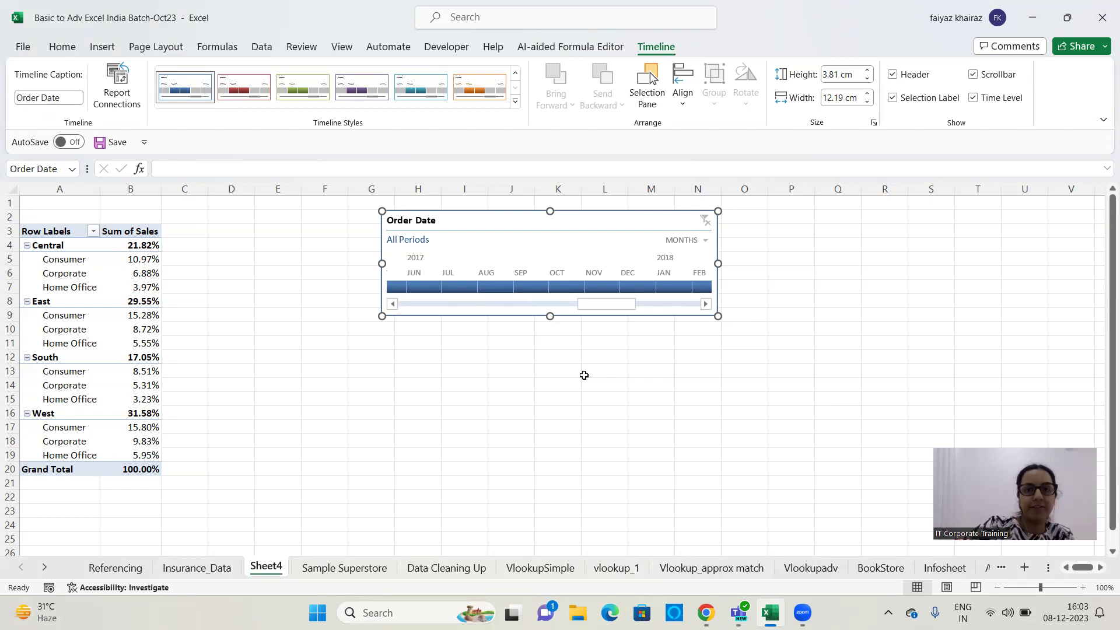
click(130, 301)
click(719, 49)
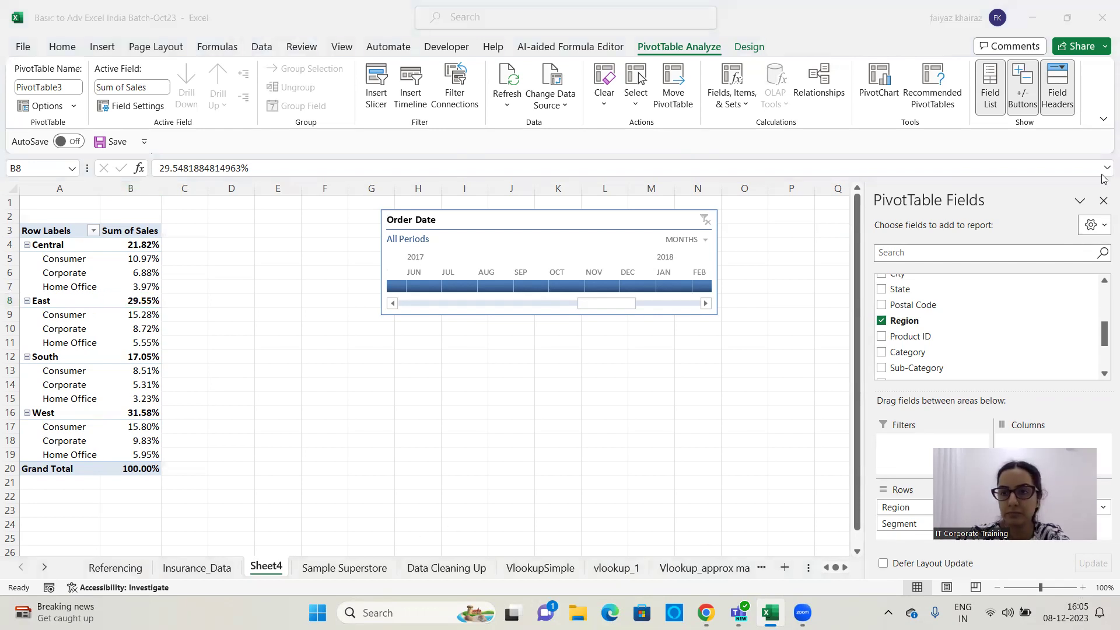
click(598, 223)
key(Delete)
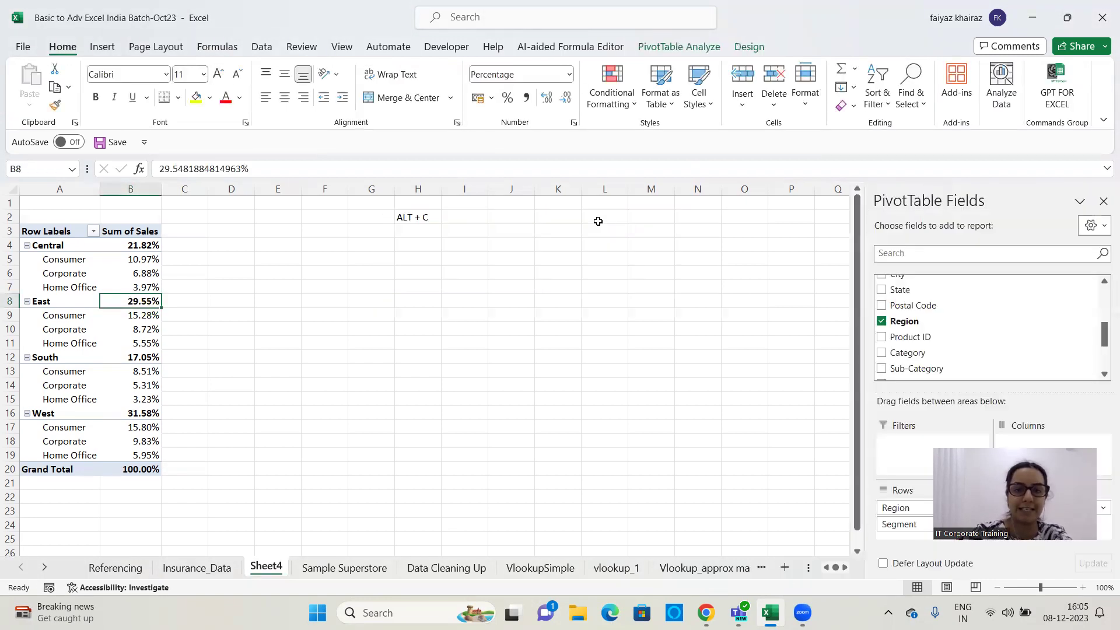
click(420, 218)
key(Delete)
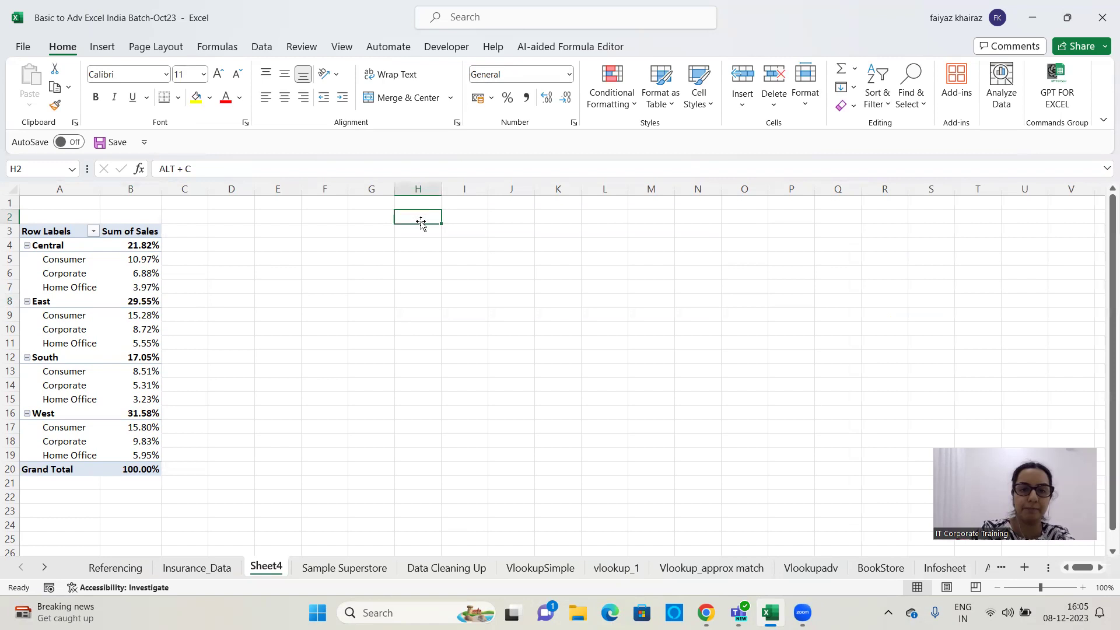
Browse the PivotTable styles and try the medium blue, purple and teal ones on the regional sales pivot table.
click(130, 287)
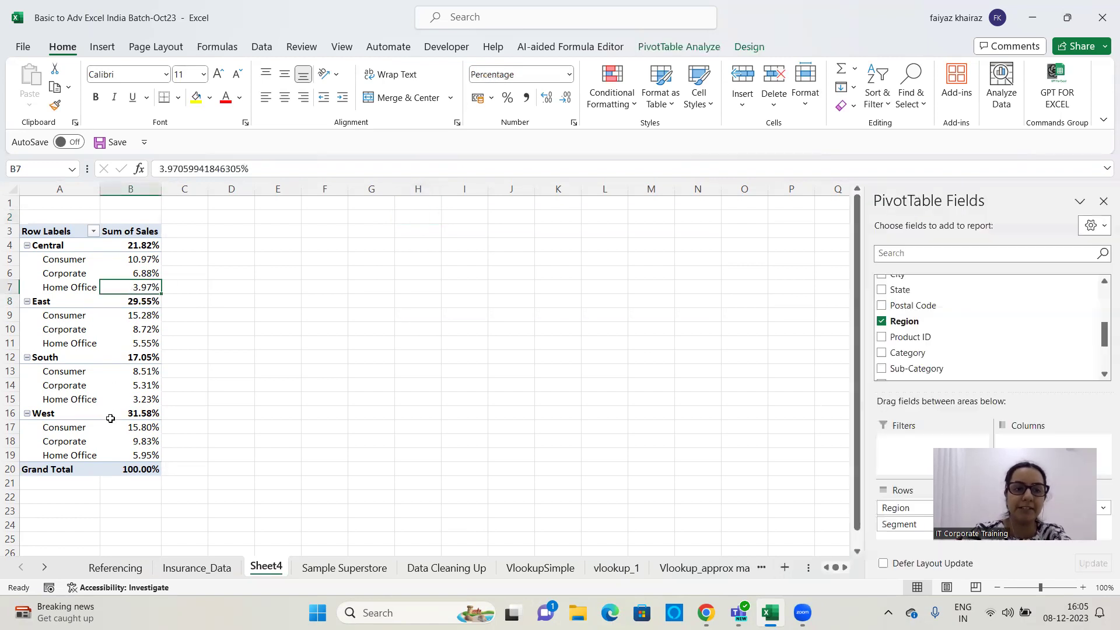
click(752, 54)
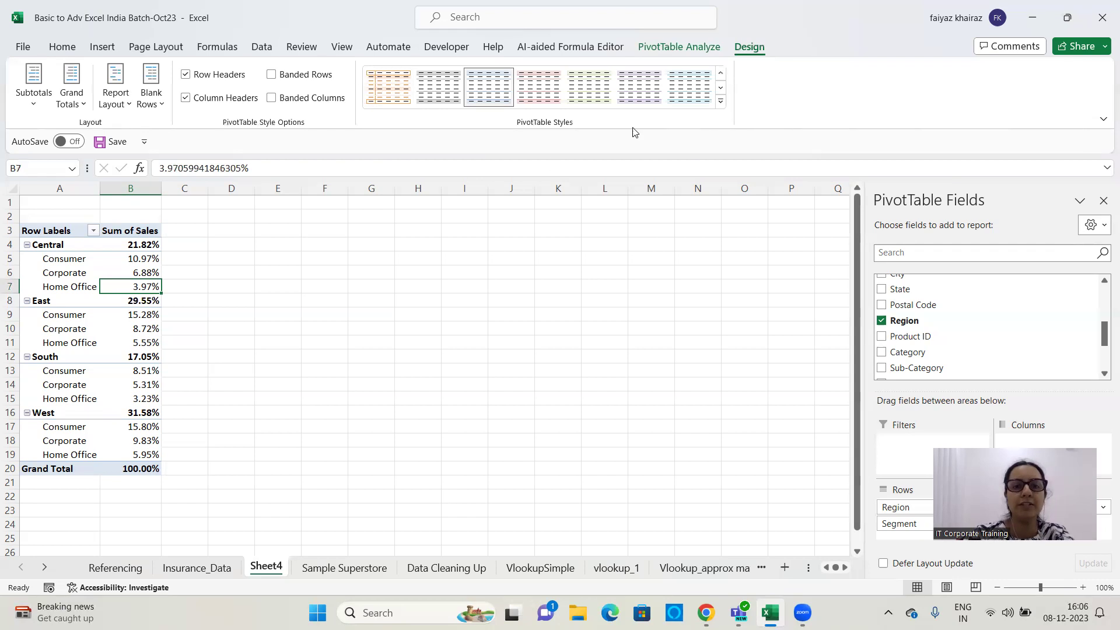
click(721, 101)
scroll(742, 278, down, 5)
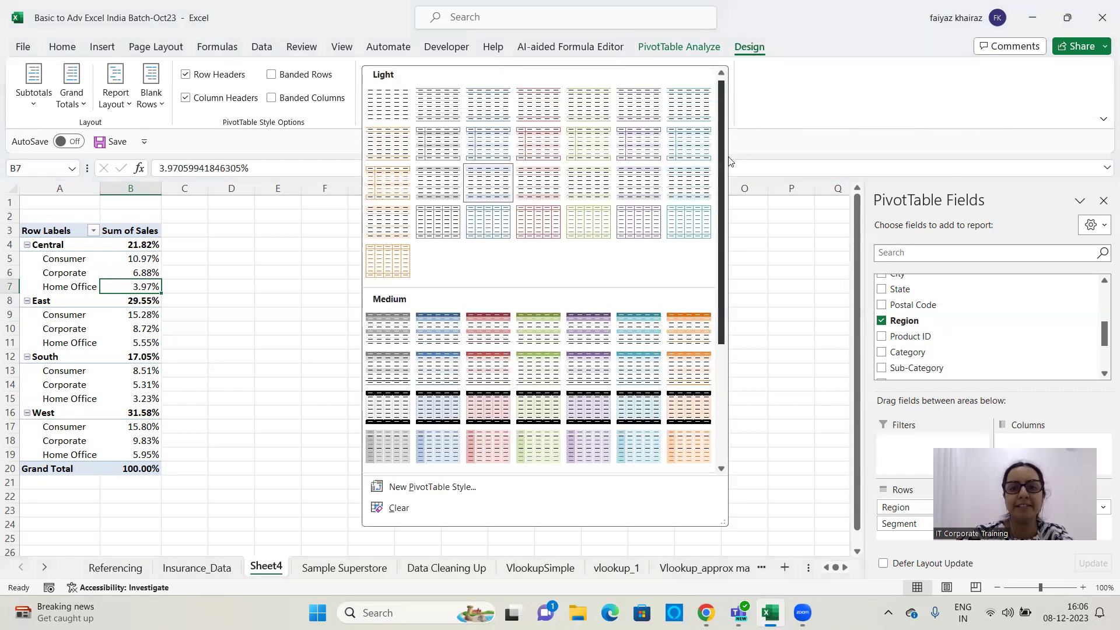
scroll(739, 223, up, 5)
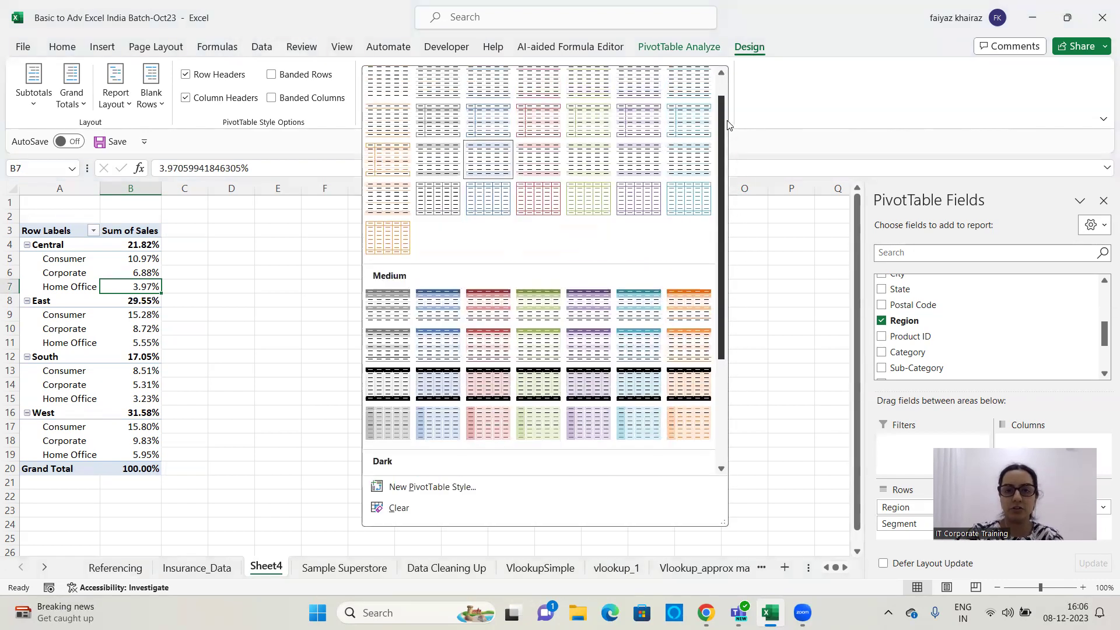
drag(726, 117, 725, 289)
scroll(554, 402, up, 5)
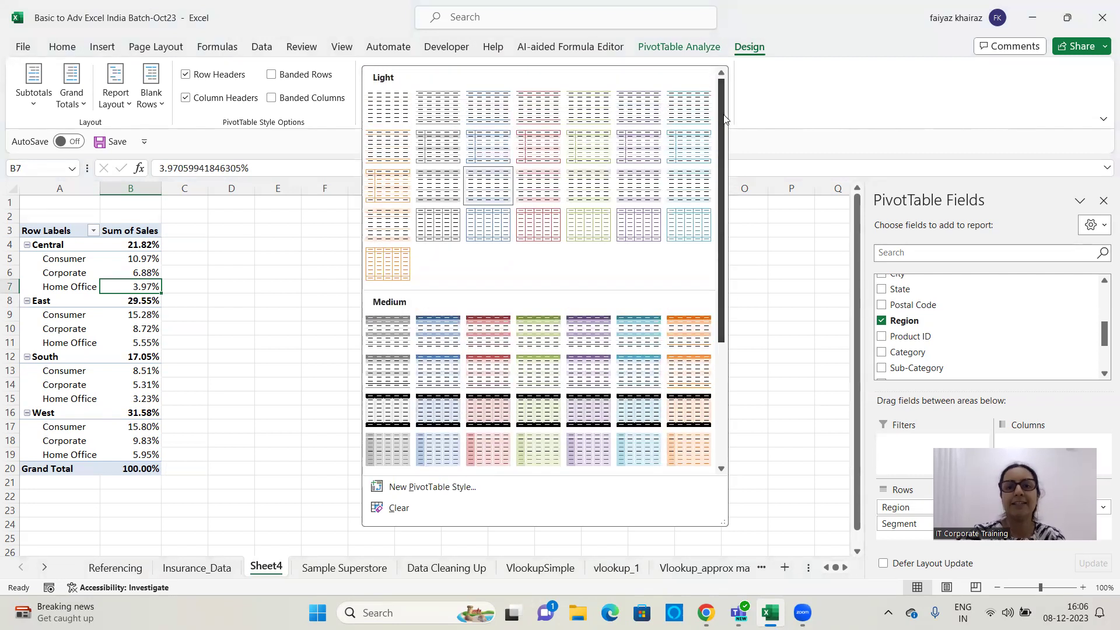
click(423, 334)
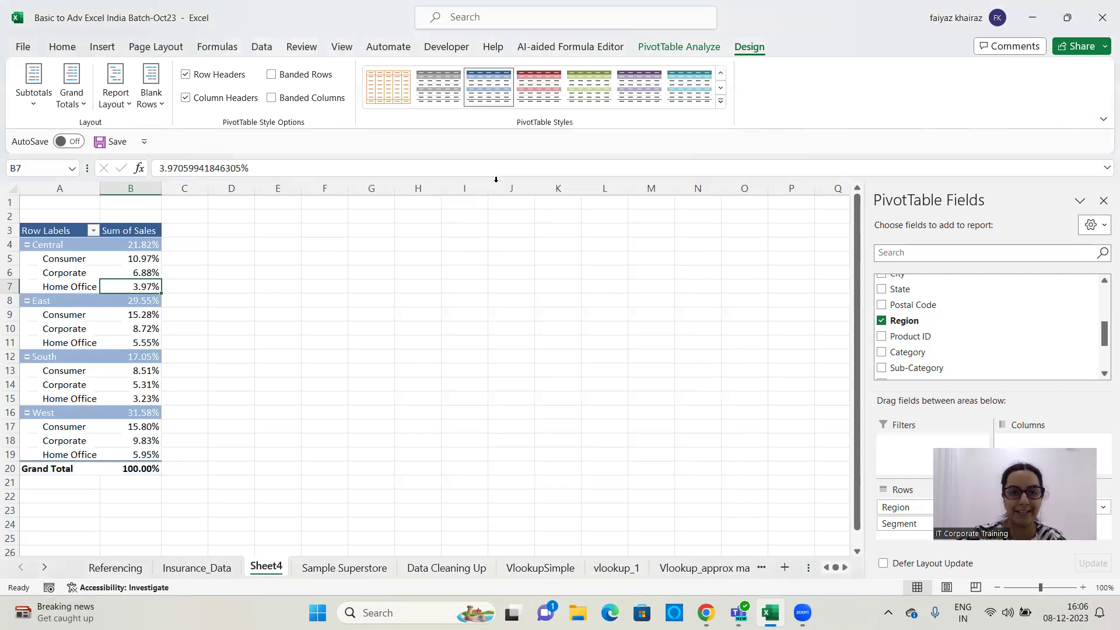
click(639, 88)
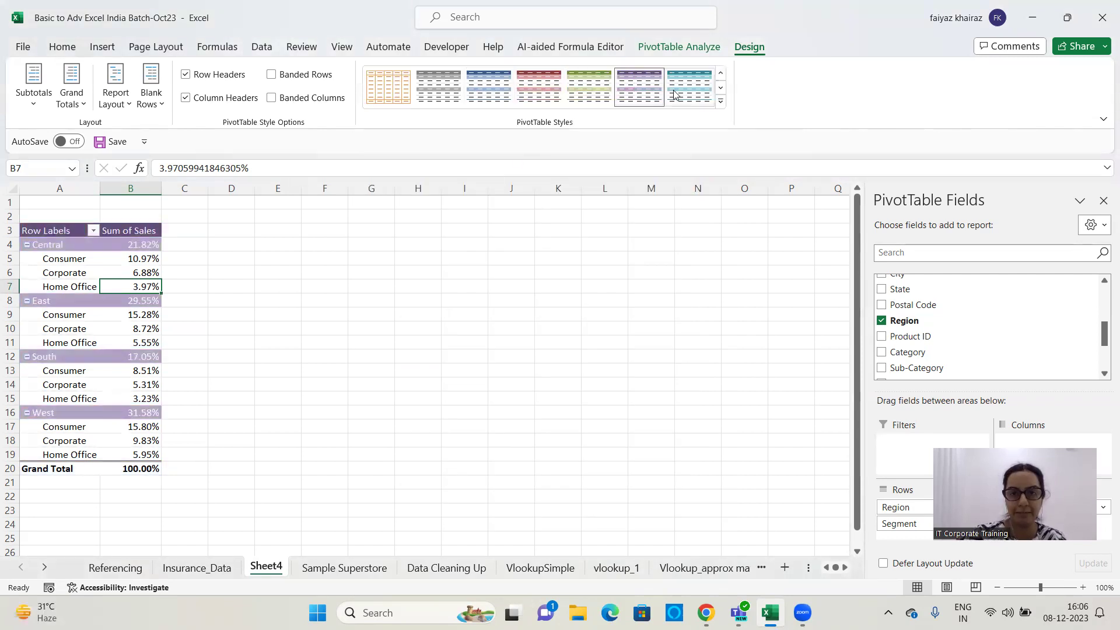
click(706, 97)
Try the dark grey PivotTable style on the pivot table.
click(720, 101)
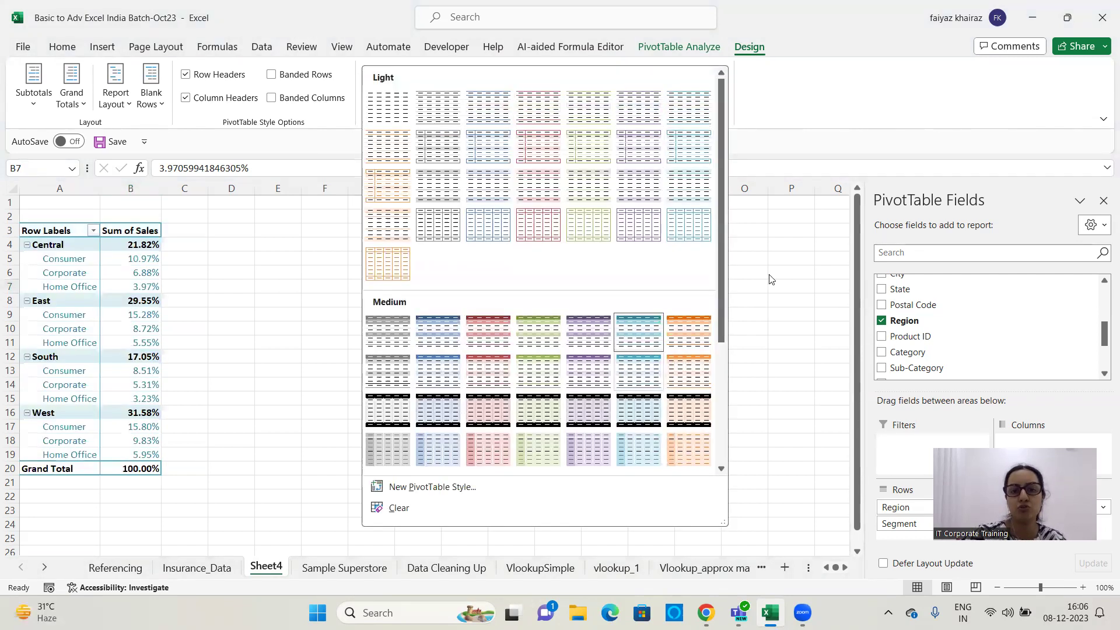
scroll(718, 303, down, 4)
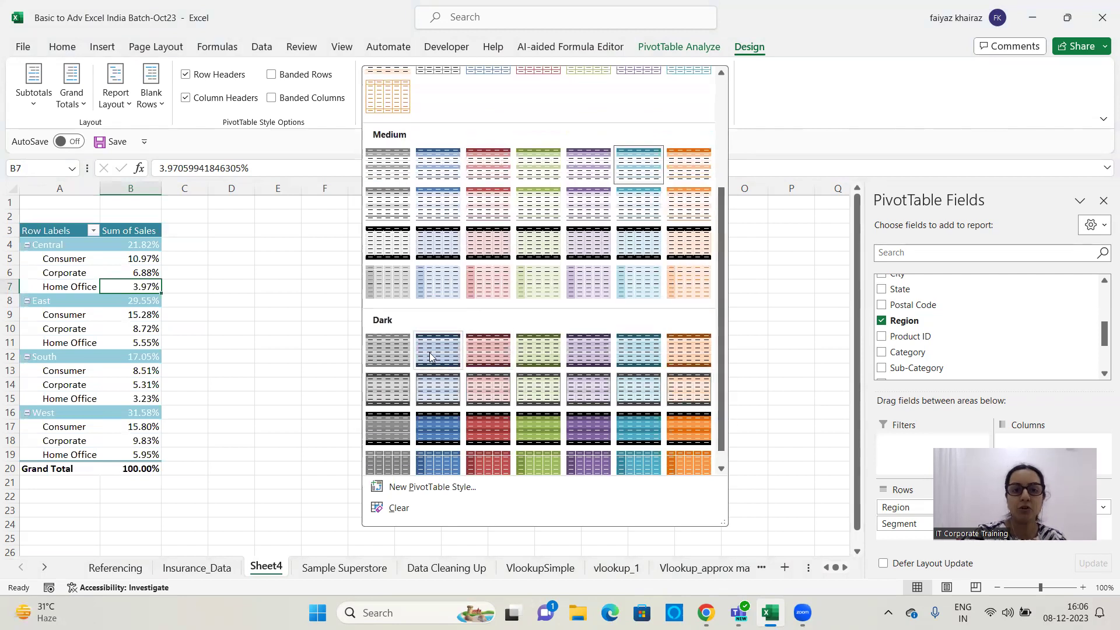
click(429, 352)
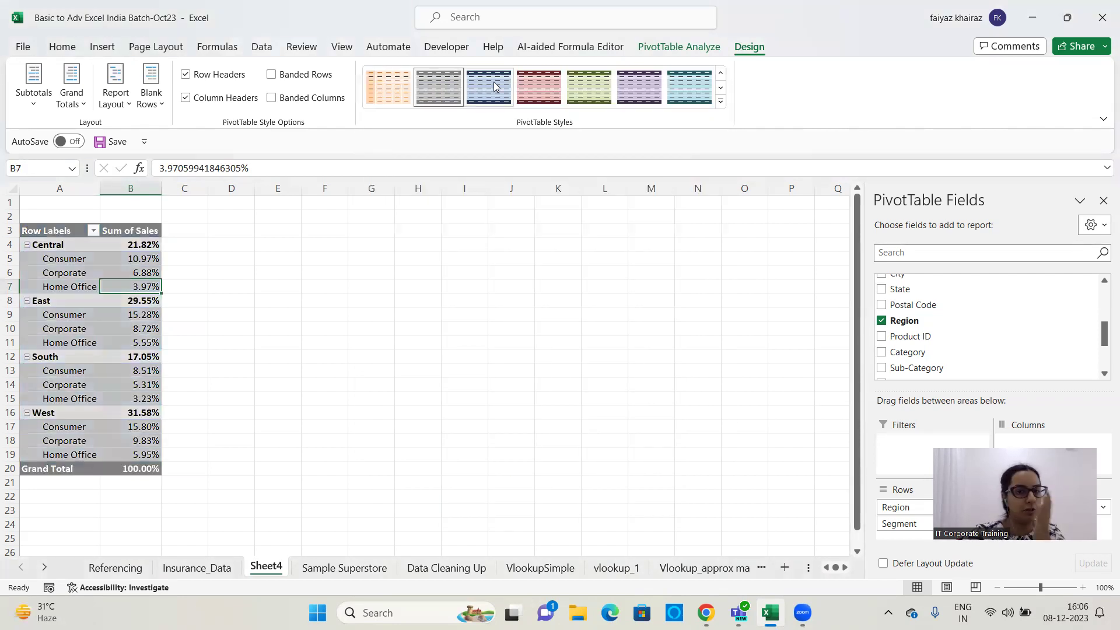
click(438, 87)
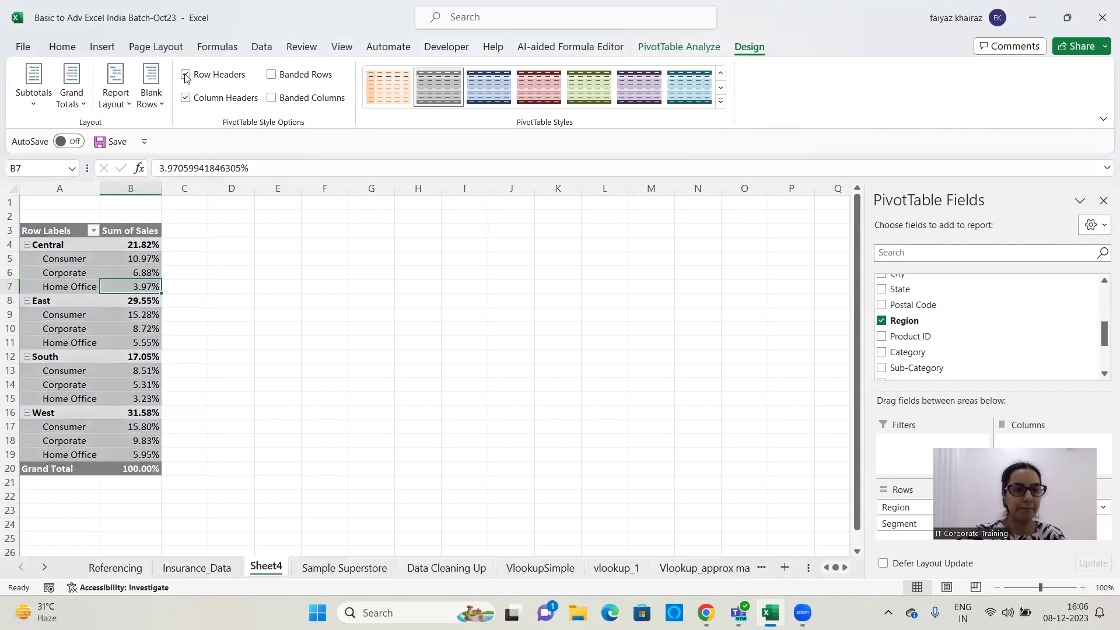
Toggle the pivot table's column headers, leaving them on, and switch banded rows on and back off.
click(186, 98)
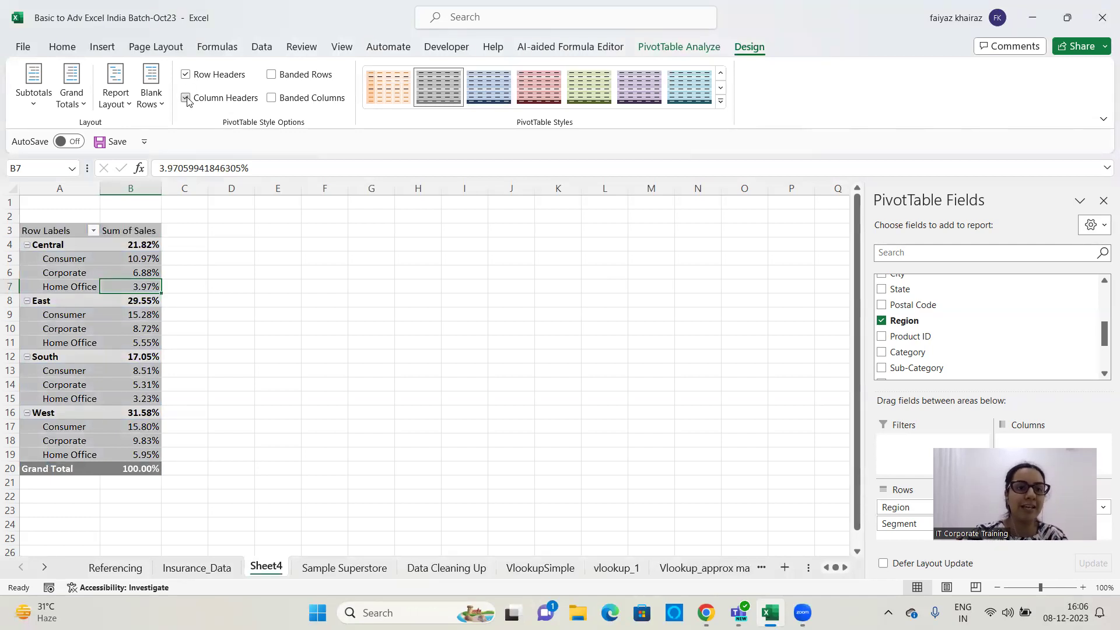
click(187, 98)
click(186, 98)
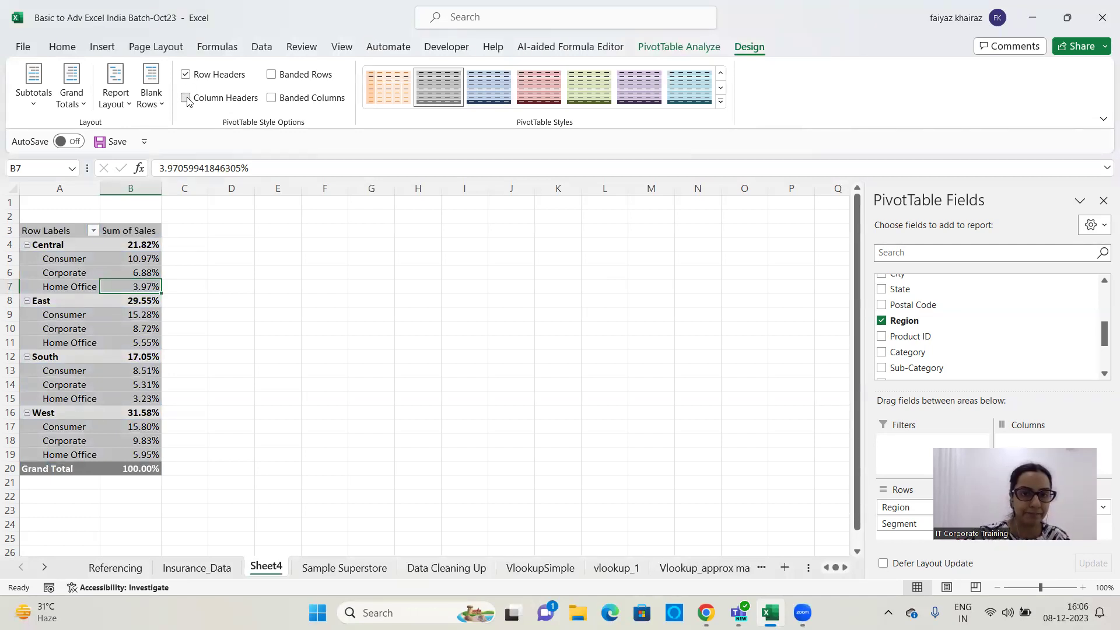
click(271, 76)
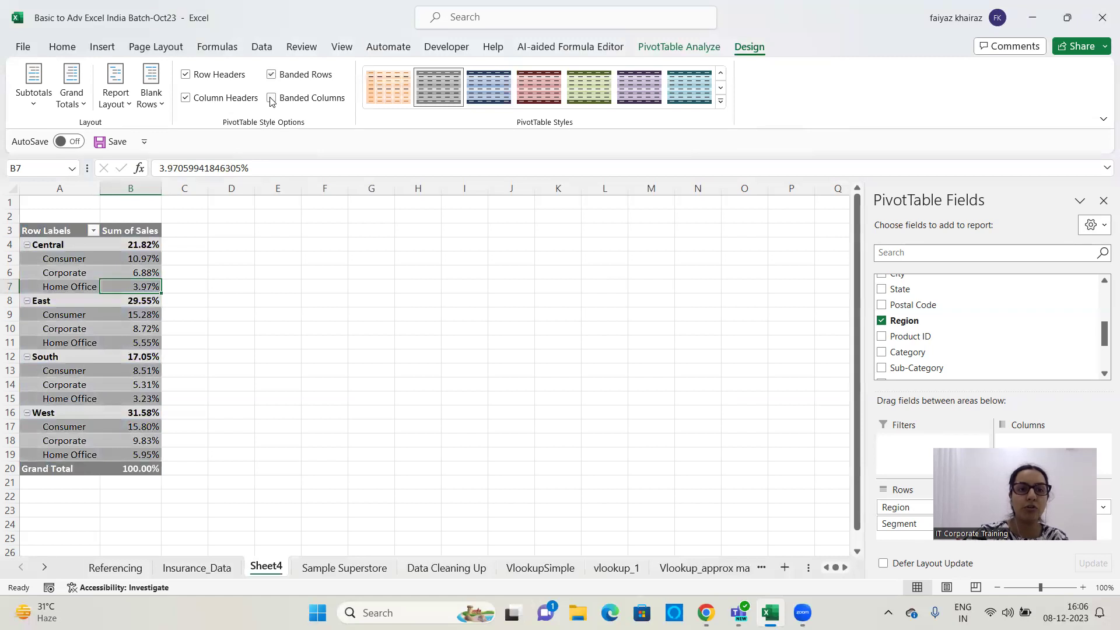
click(271, 75)
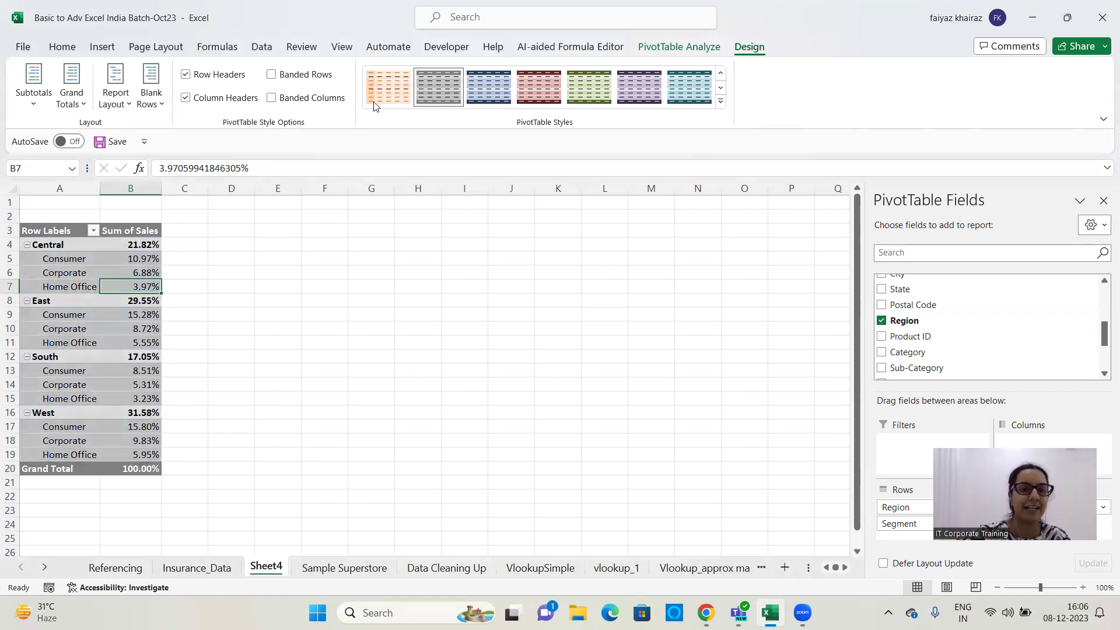
Apply the dark blue PivotTable style, and try banded columns and banded rows, leaving both switched off.
click(486, 94)
click(273, 97)
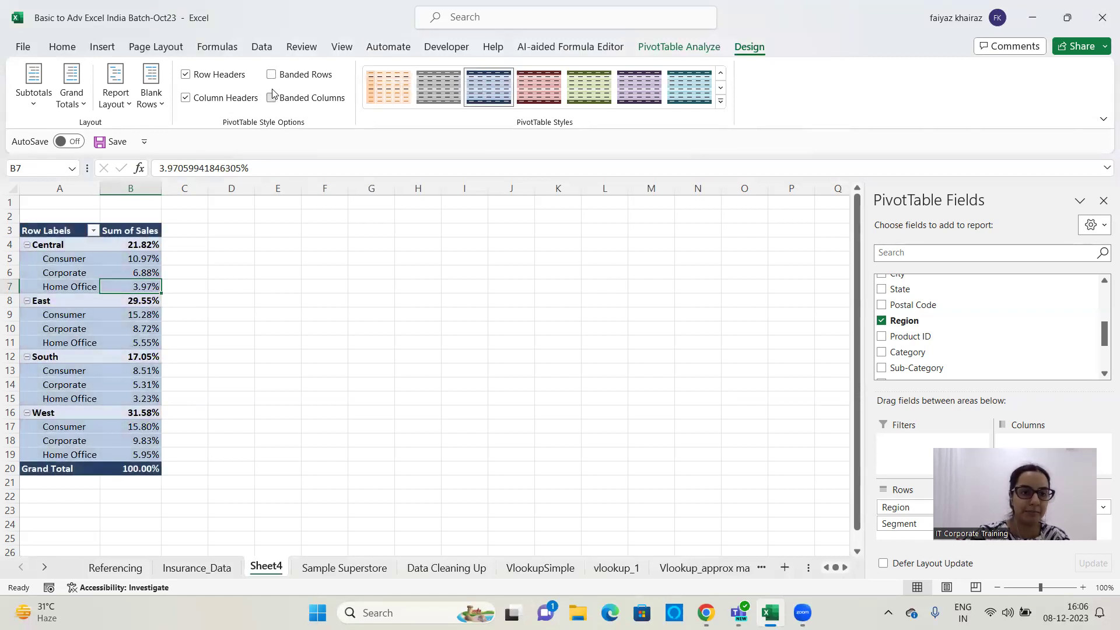
click(271, 76)
click(272, 98)
click(271, 75)
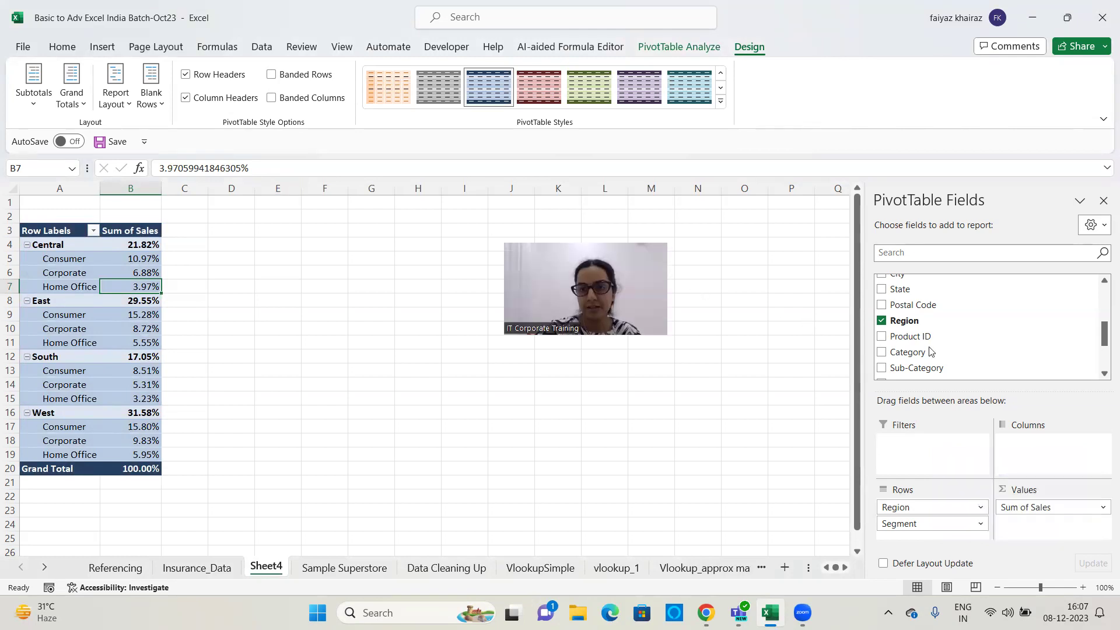
Add the Category field to the pivot table's columns and switch on banded rows and banded columns.
drag(1064, 455, 1056, 451)
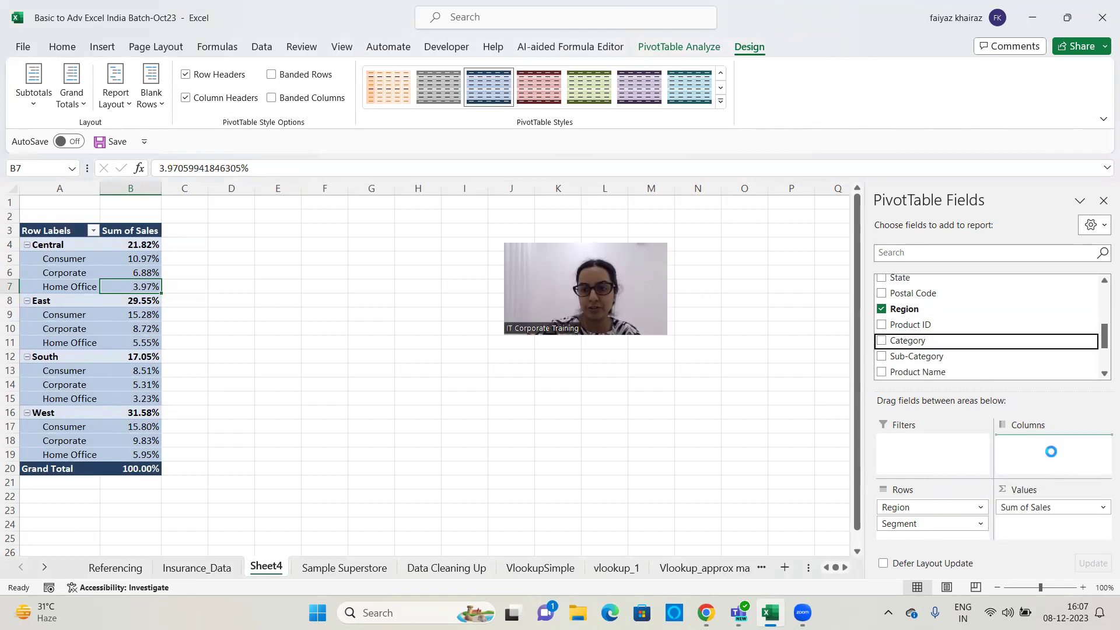
click(271, 75)
click(271, 98)
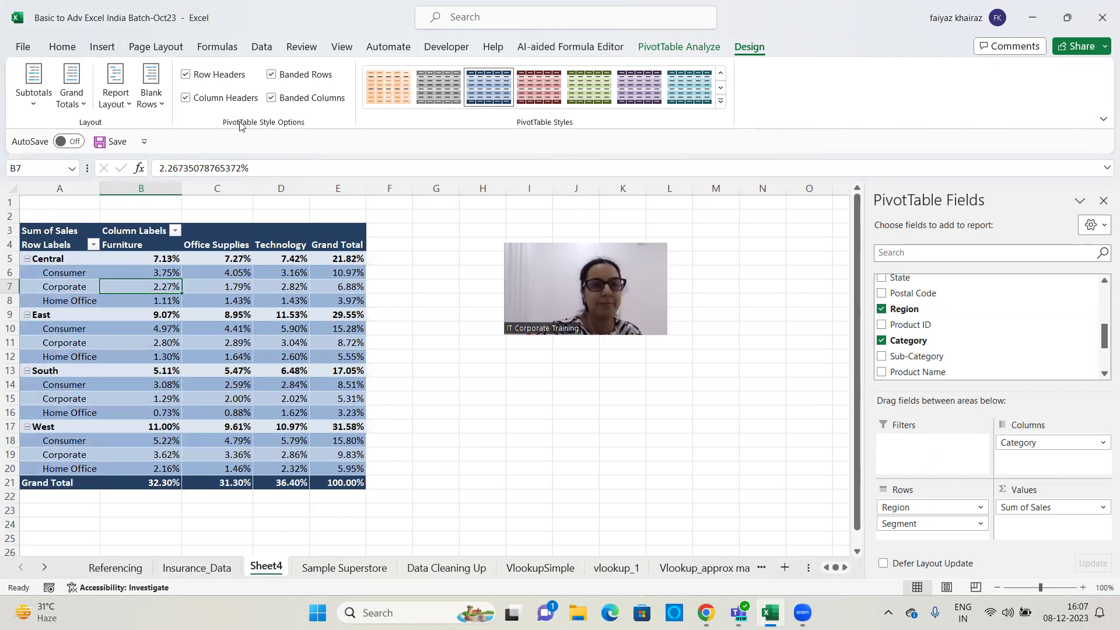
click(271, 98)
click(271, 98)
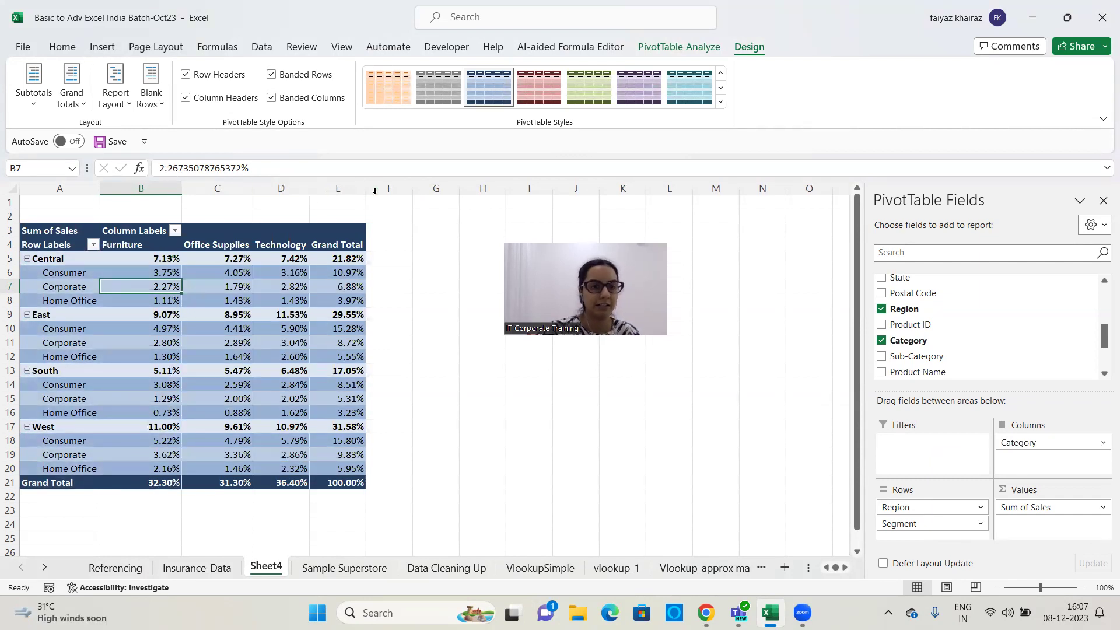
Switch the pivot table's column headers off and back on, and do the same with the row headers.
click(186, 98)
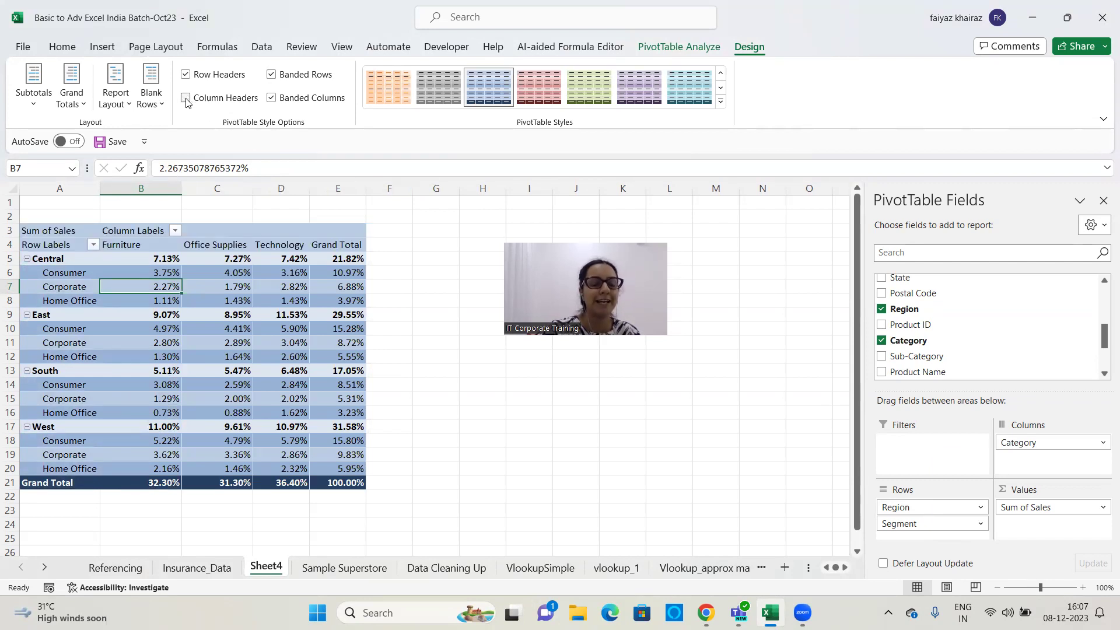
click(186, 98)
click(187, 75)
click(186, 76)
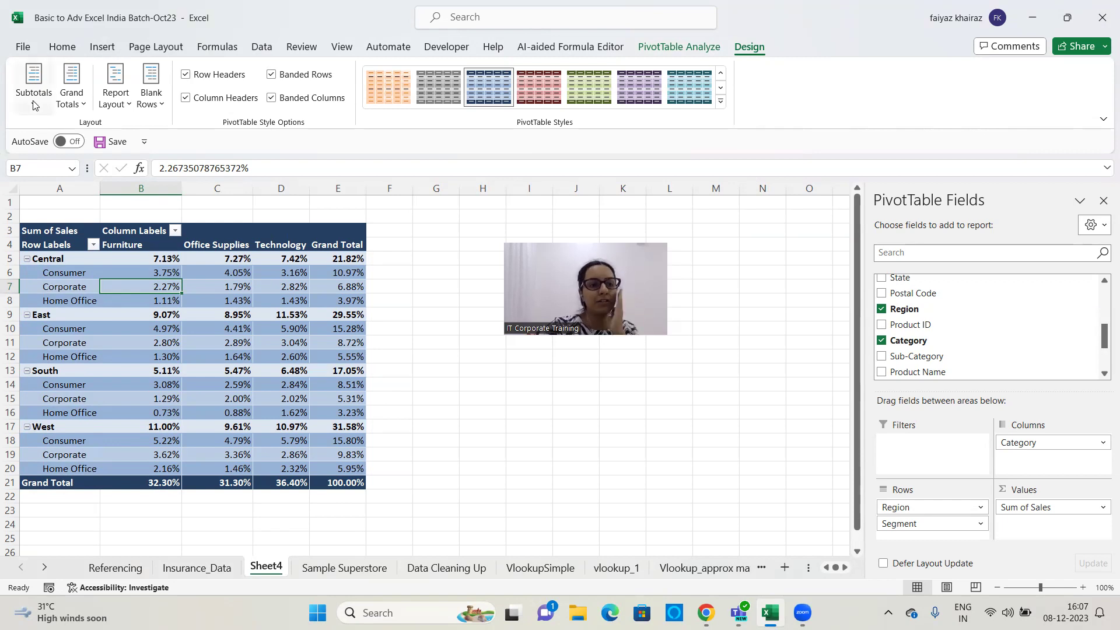
Select the Central region's row across all categories to examine its subtotals.
click(432, 245)
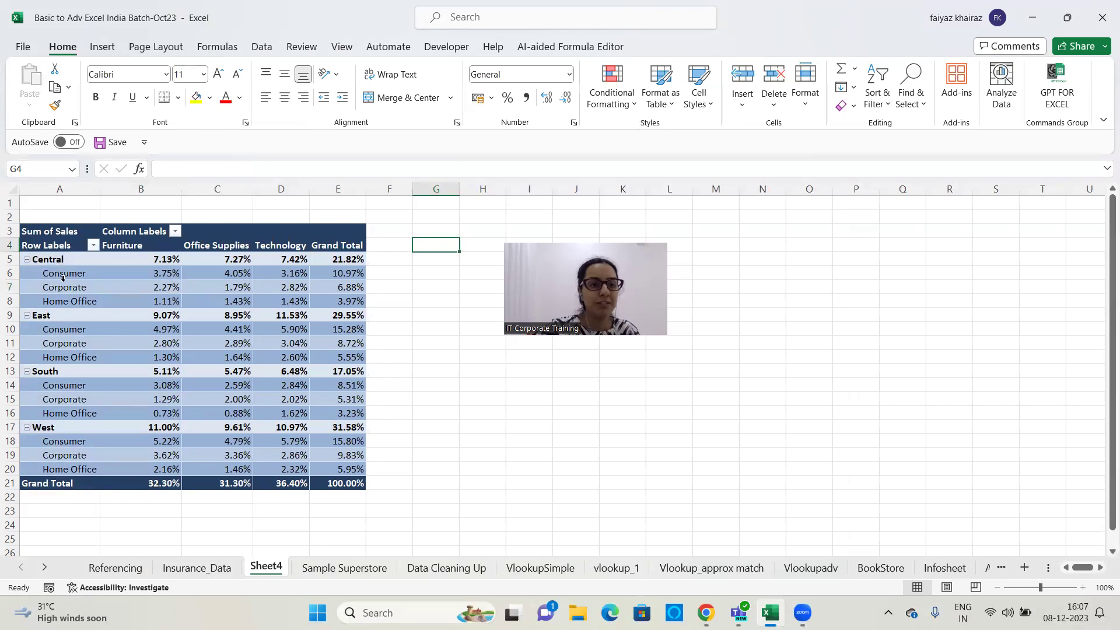
drag(58, 263, 343, 258)
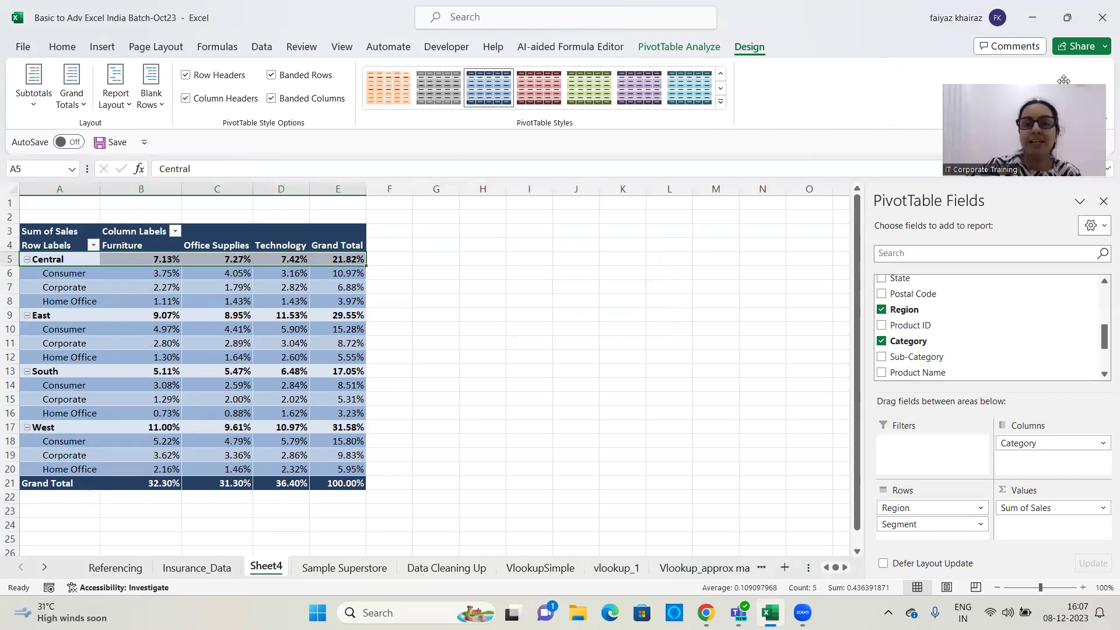
click(306, 282)
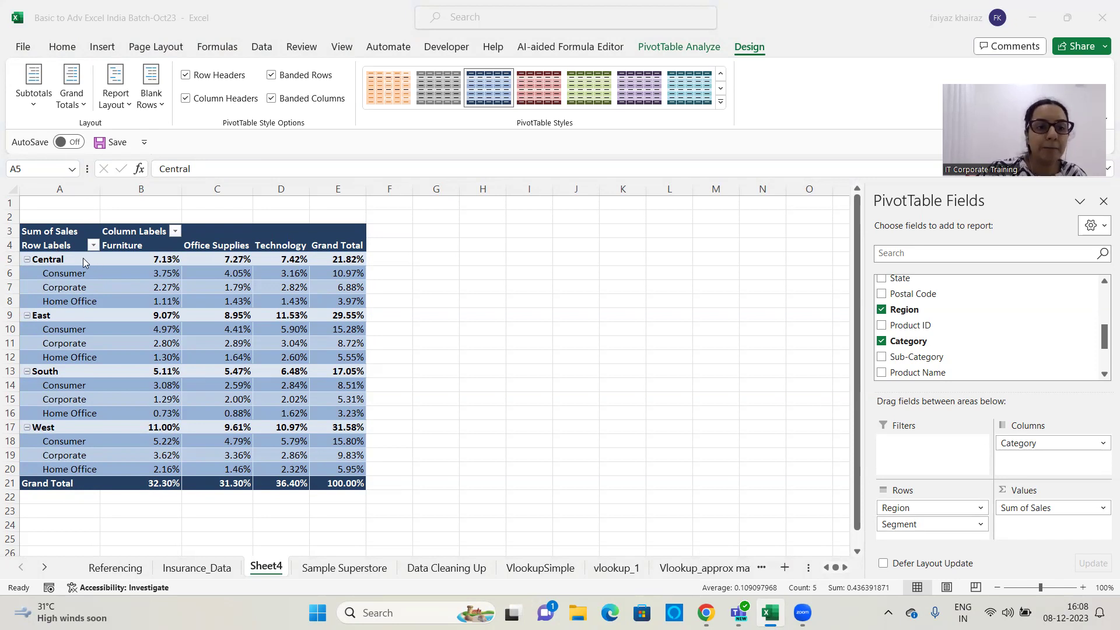
click(22, 263)
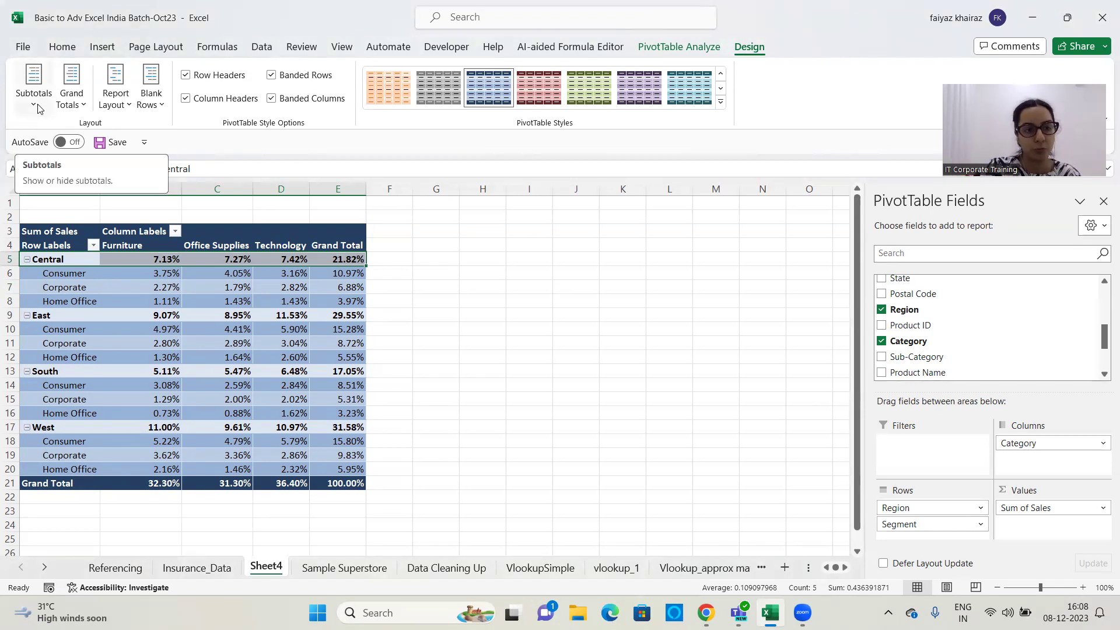
Fill the Central region's Furniture and Office Supplies subtotals with yellow.
drag(157, 273, 164, 307)
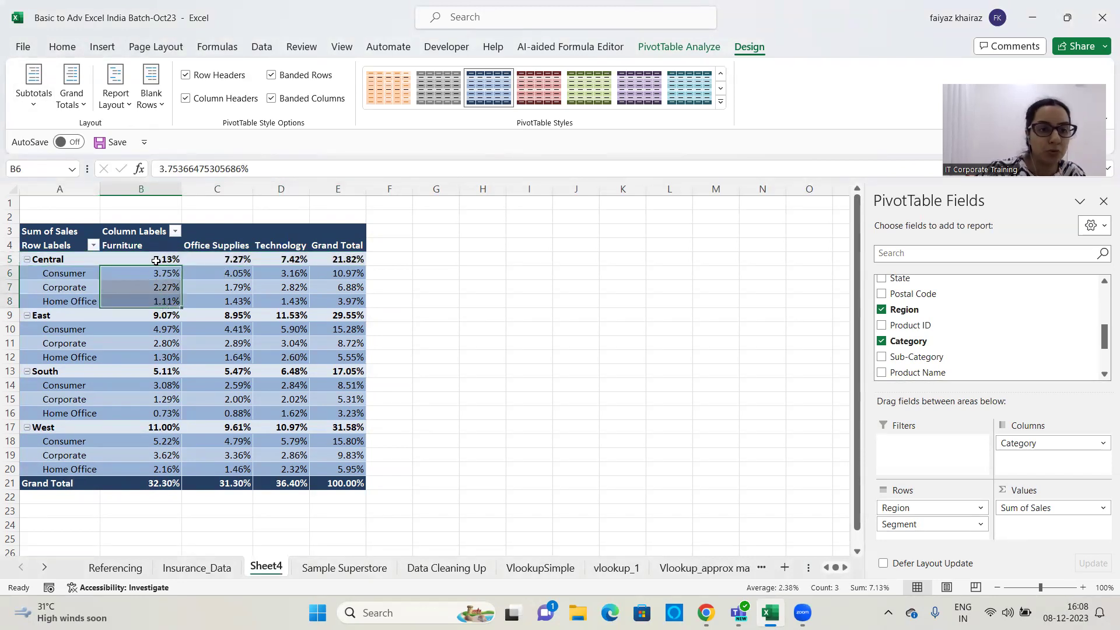
click(156, 261)
click(62, 46)
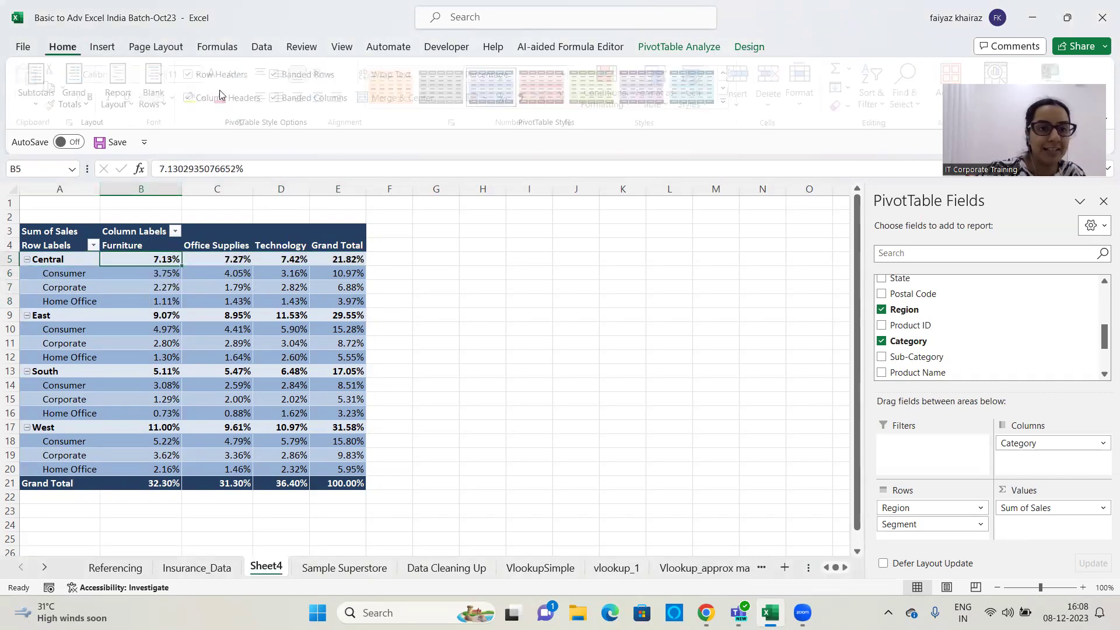
click(196, 97)
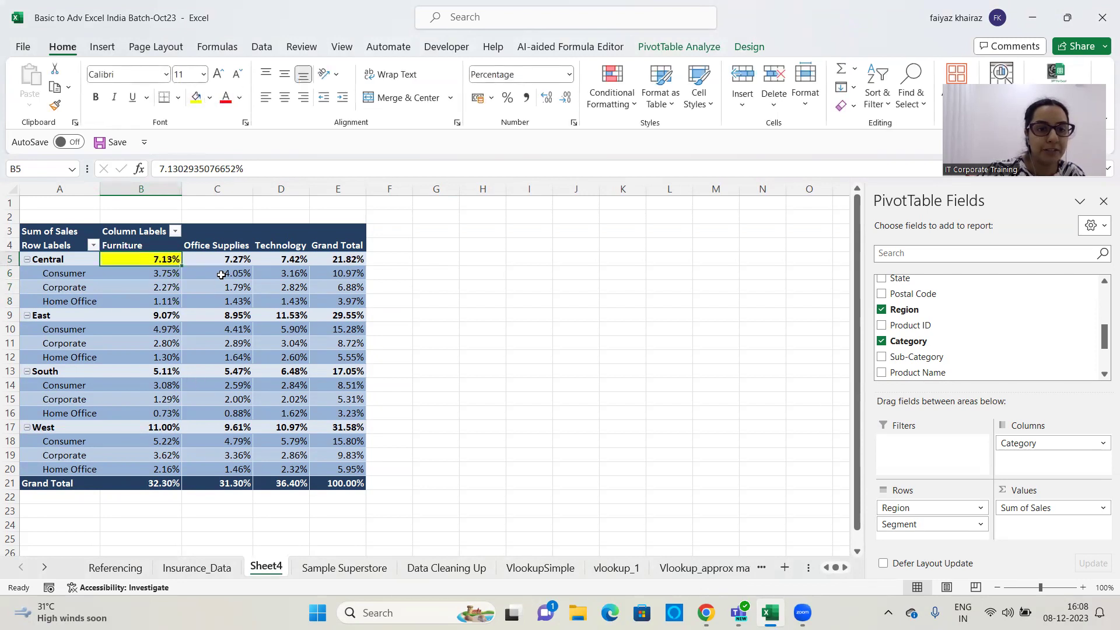
drag(221, 275, 223, 302)
click(231, 257)
key(F4)
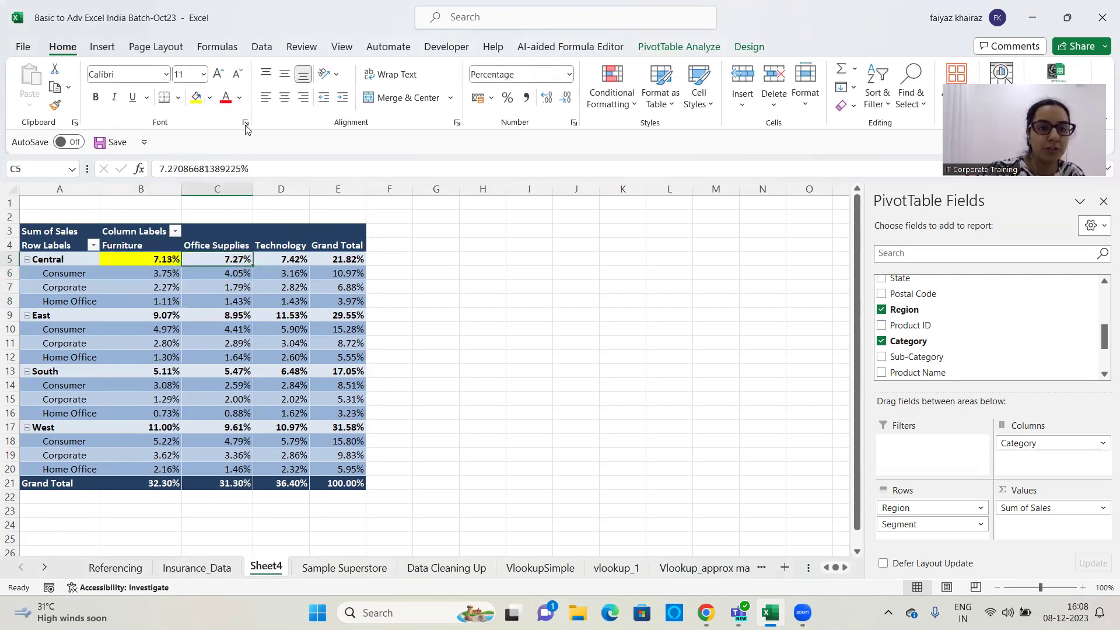
Colour the Central region's Furniture and Office Supplies values for the three segments red.
drag(166, 273, 166, 301)
click(230, 103)
drag(220, 274, 221, 304)
click(226, 98)
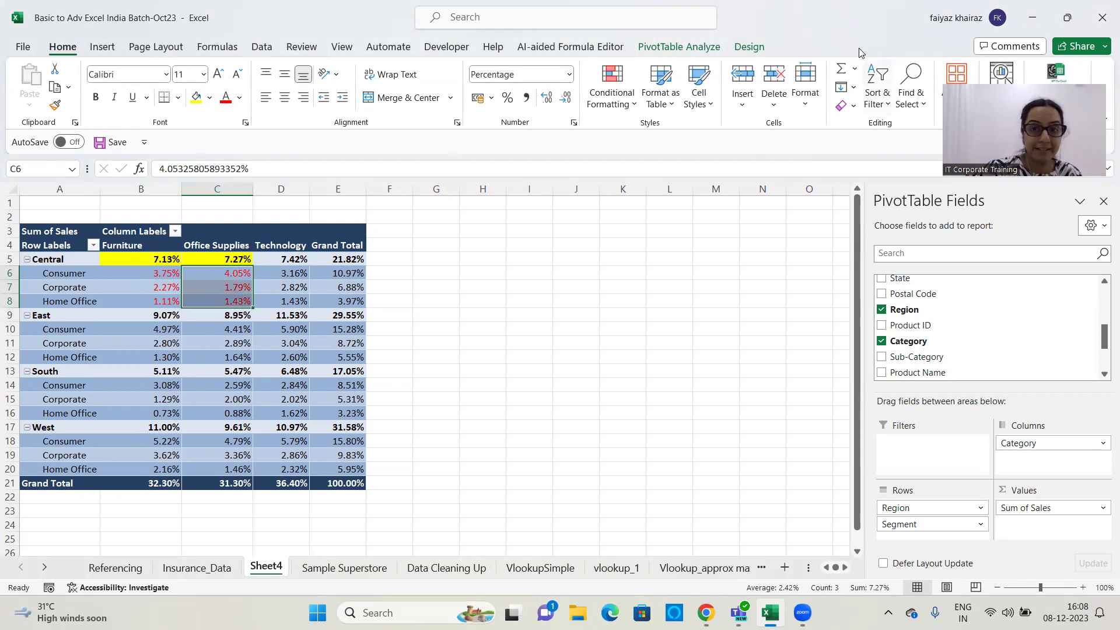
Show all subtotals at the bottom of each region group.
click(750, 48)
click(35, 107)
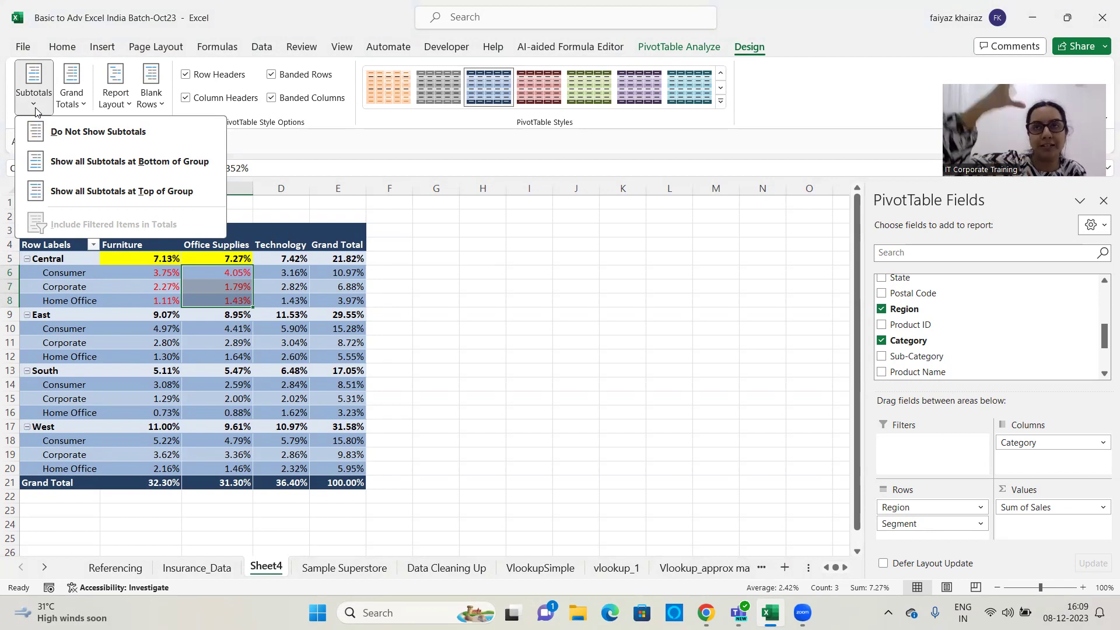
click(127, 162)
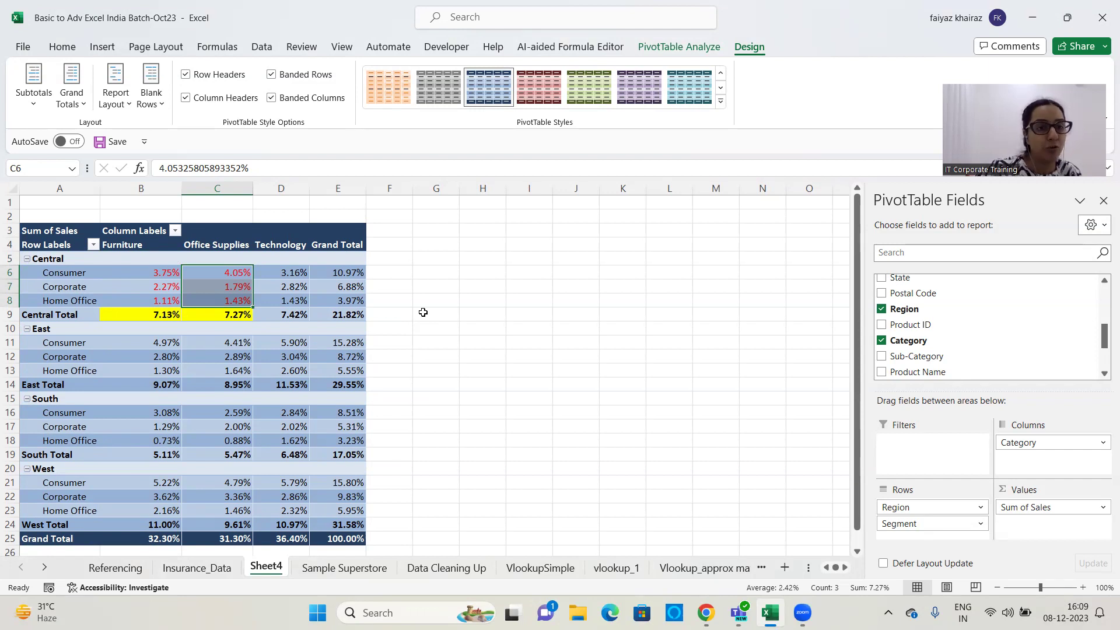
Hide all subtotals and go through the Grand Total row from Furniture to the overall total.
click(33, 105)
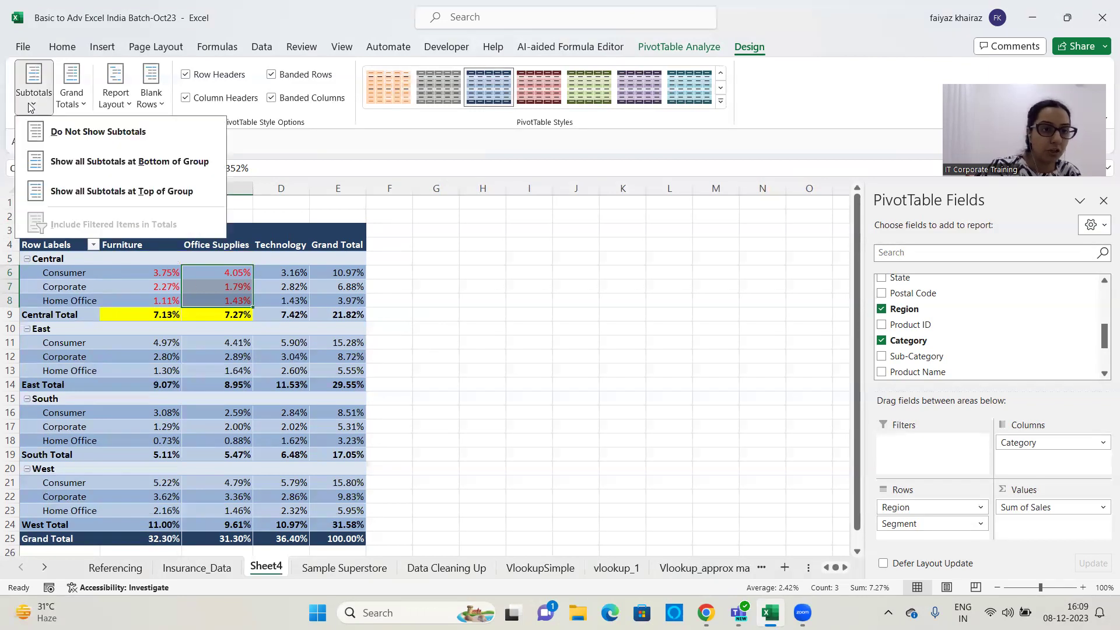
click(95, 133)
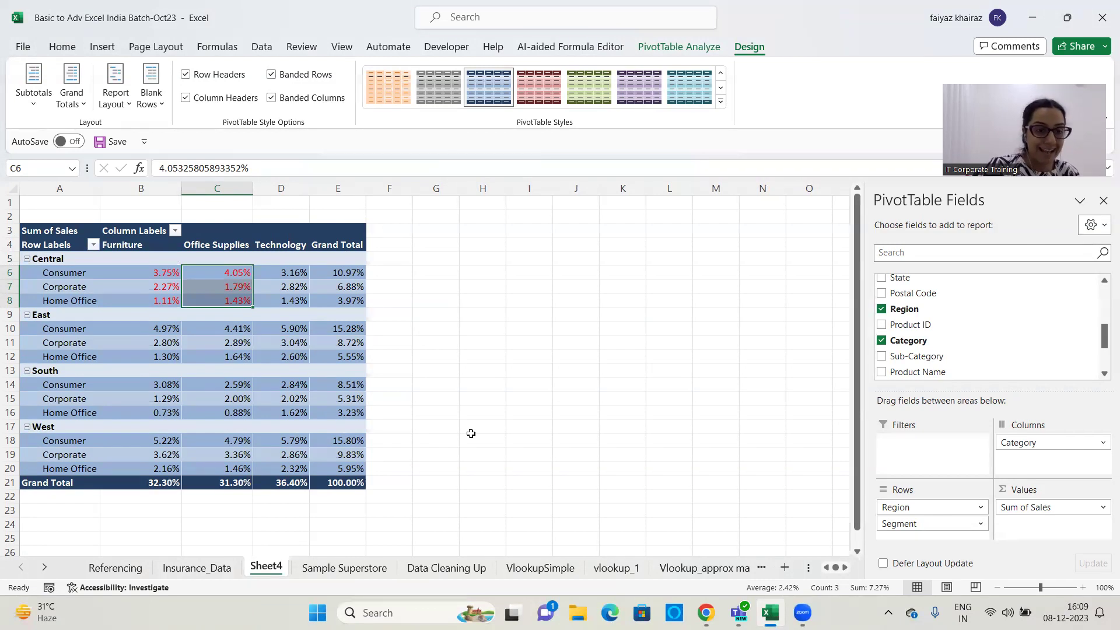
click(169, 482)
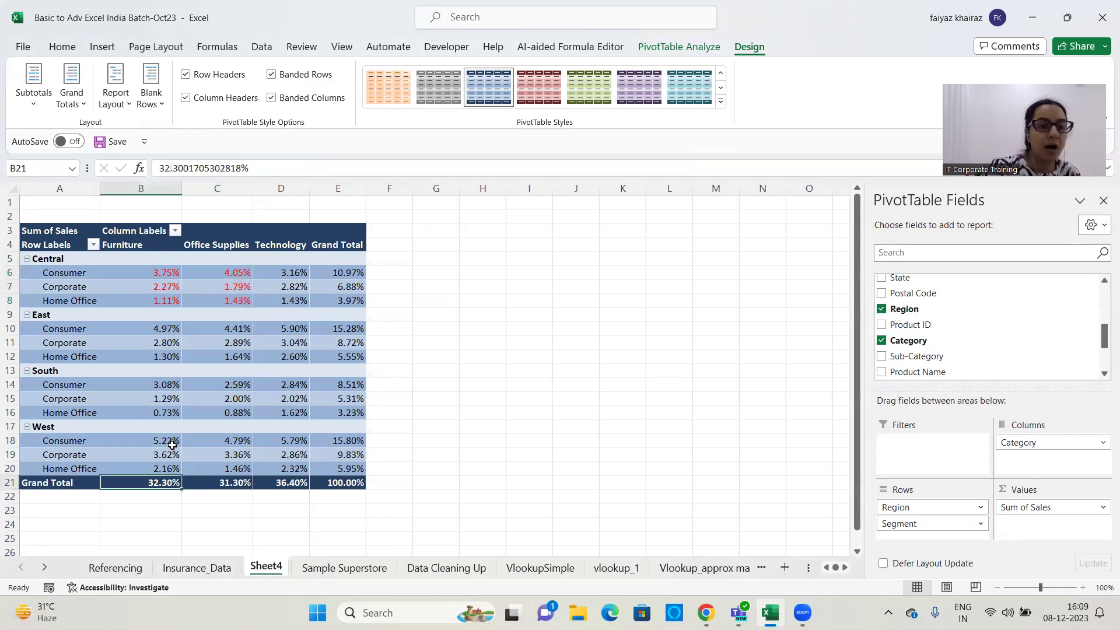
key(Right)
key(Right)
key(Right)
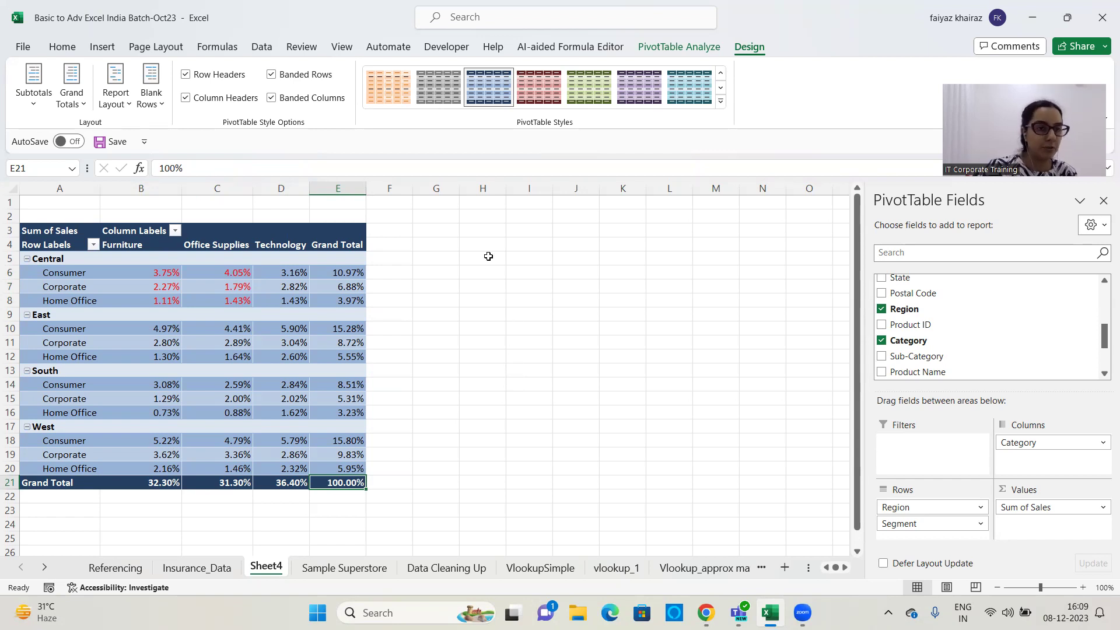
Show all subtotals at the top of each group, then move them to the bottom of the group.
click(43, 102)
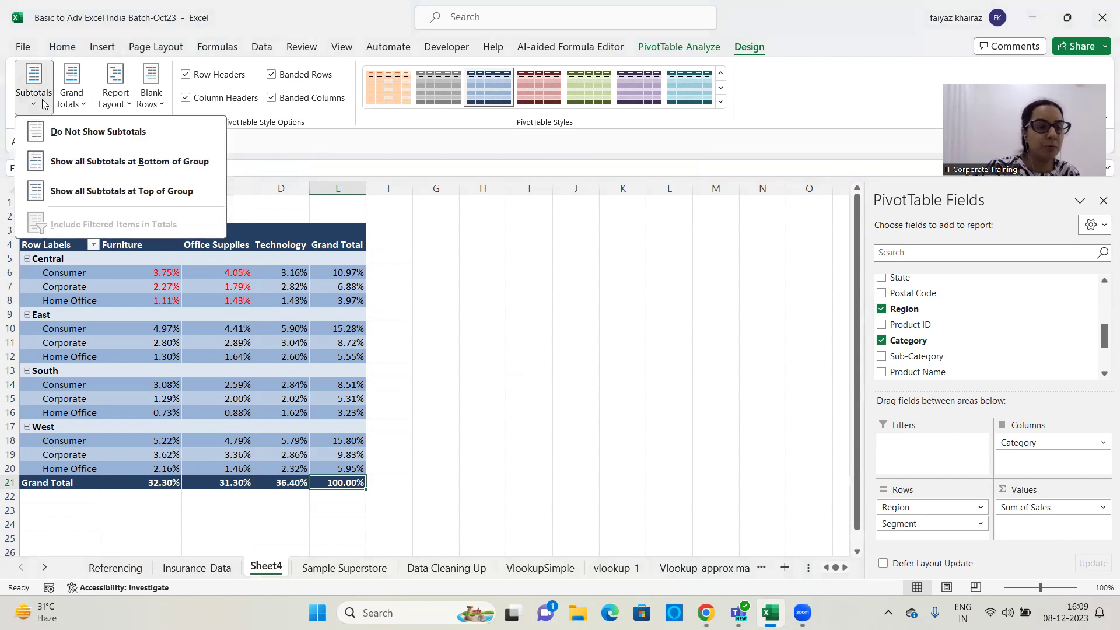
click(799, 396)
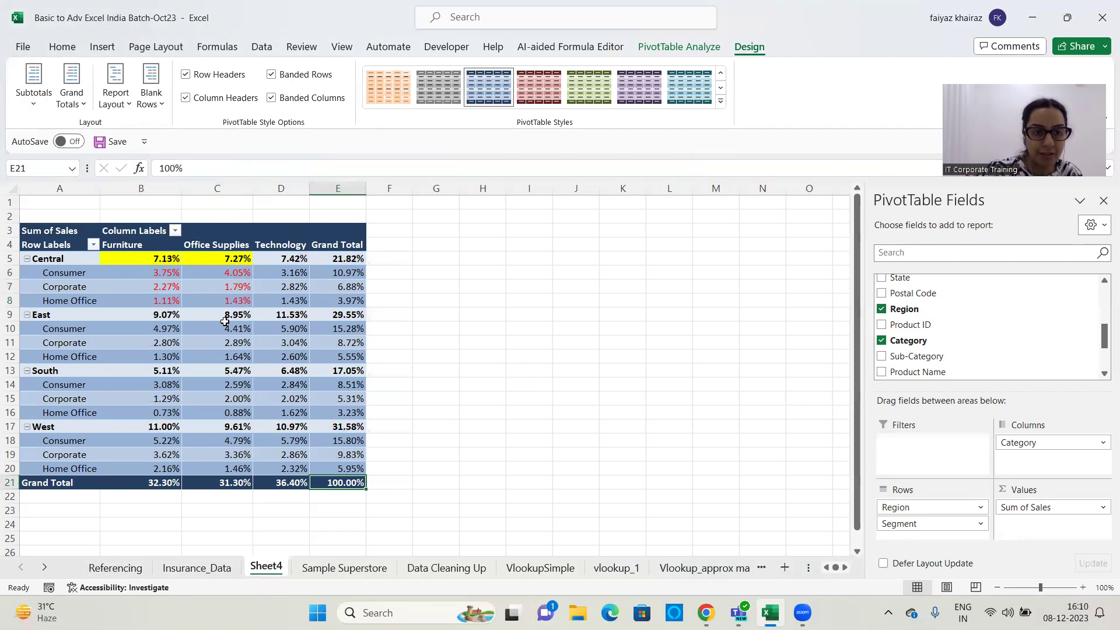
click(44, 106)
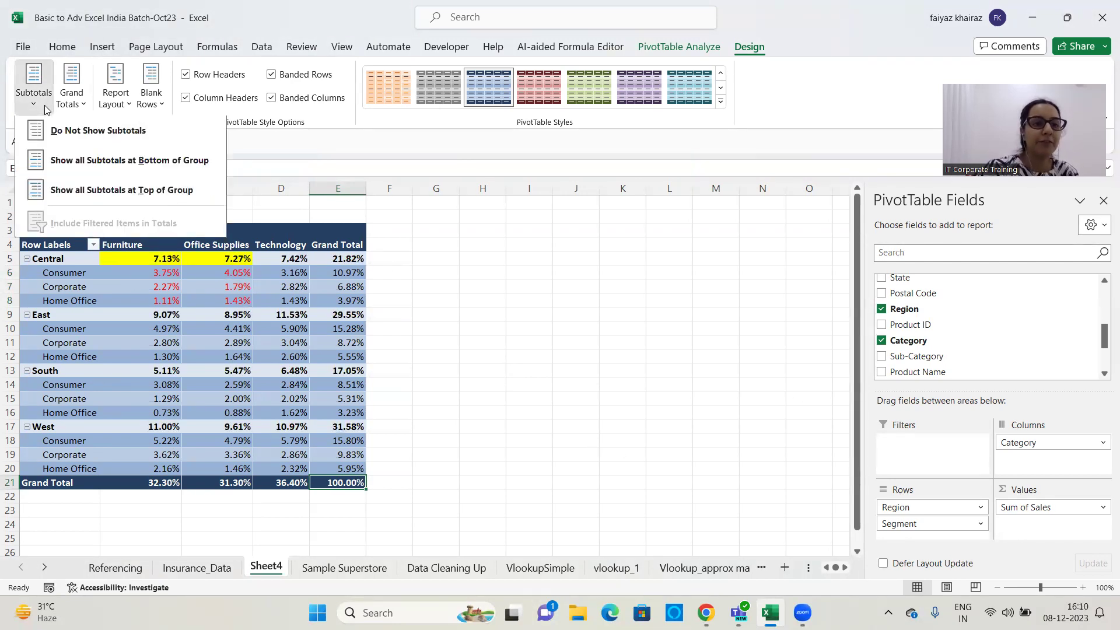
click(116, 169)
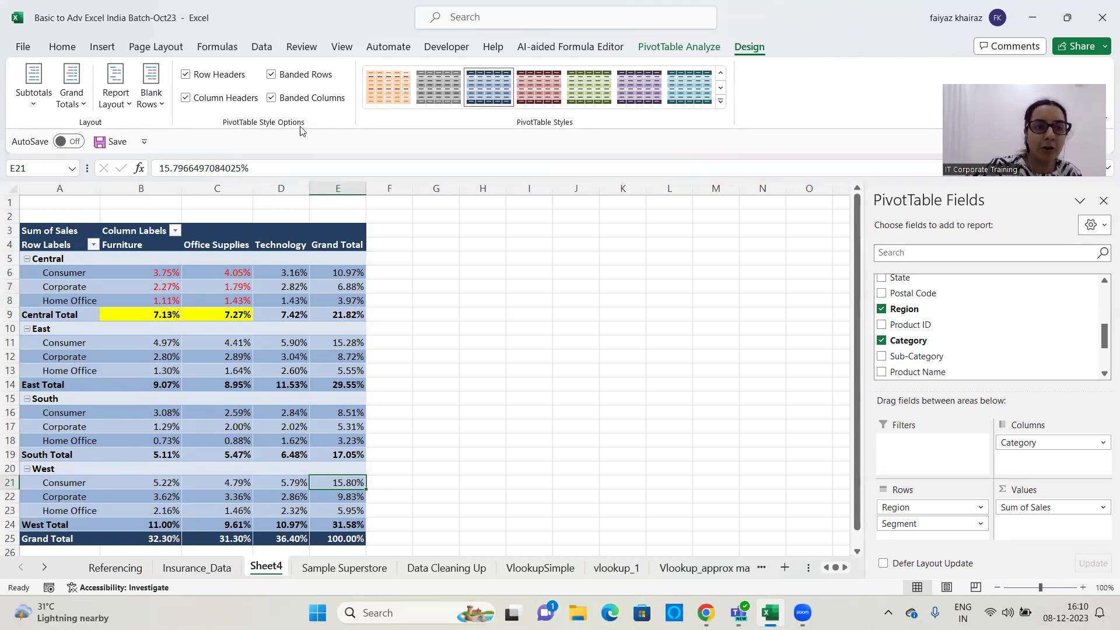
click(34, 108)
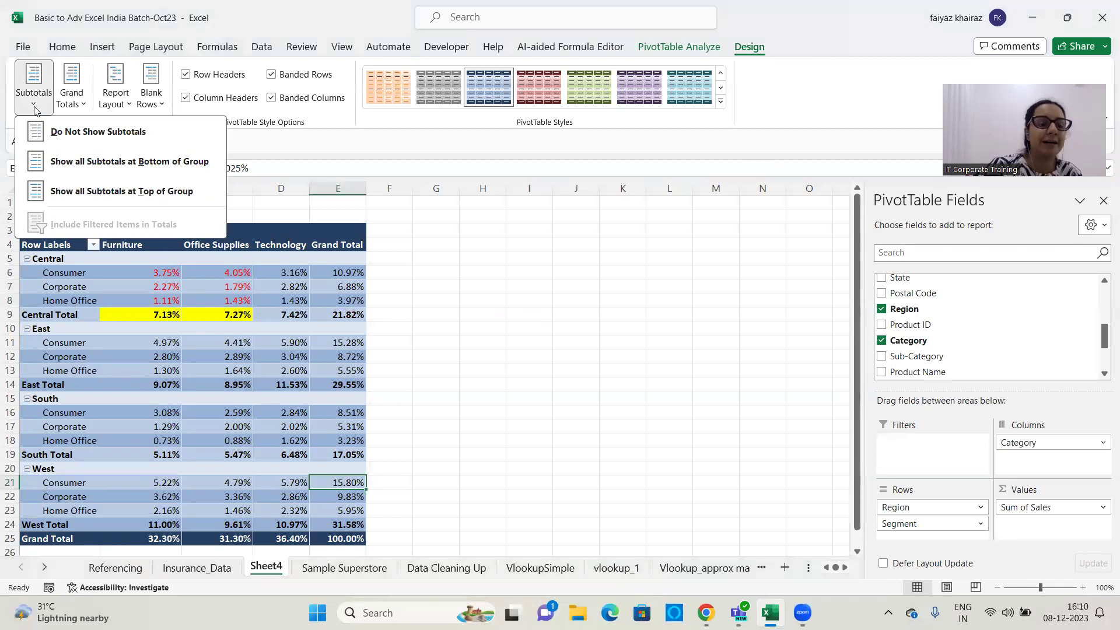
click(34, 108)
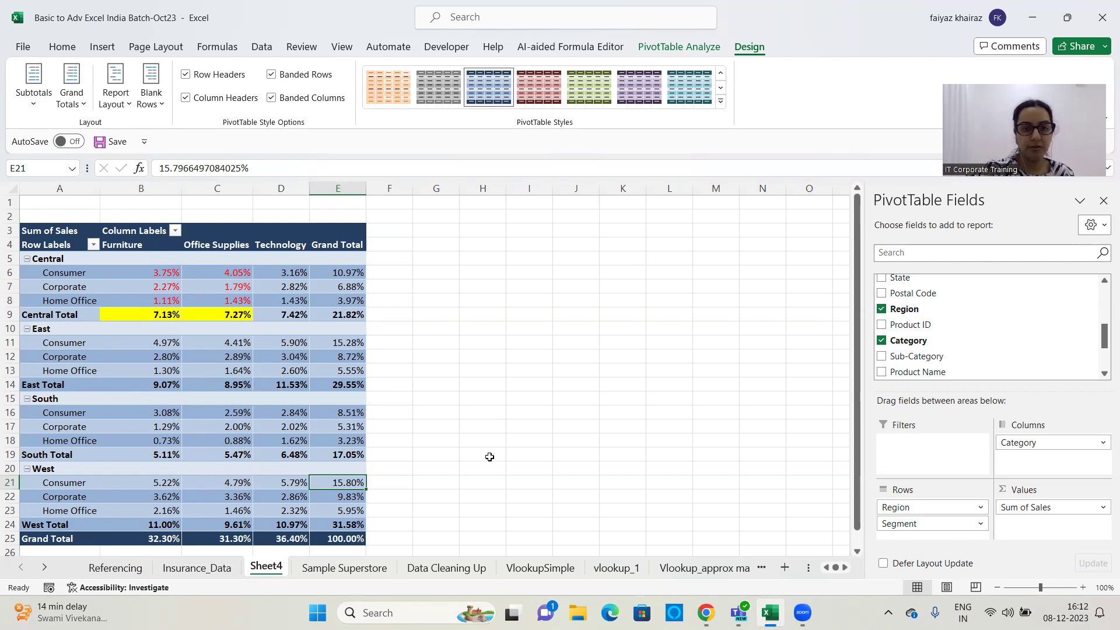
Turn grand totals off for rows and columns and check the end of the pivot table.
click(69, 105)
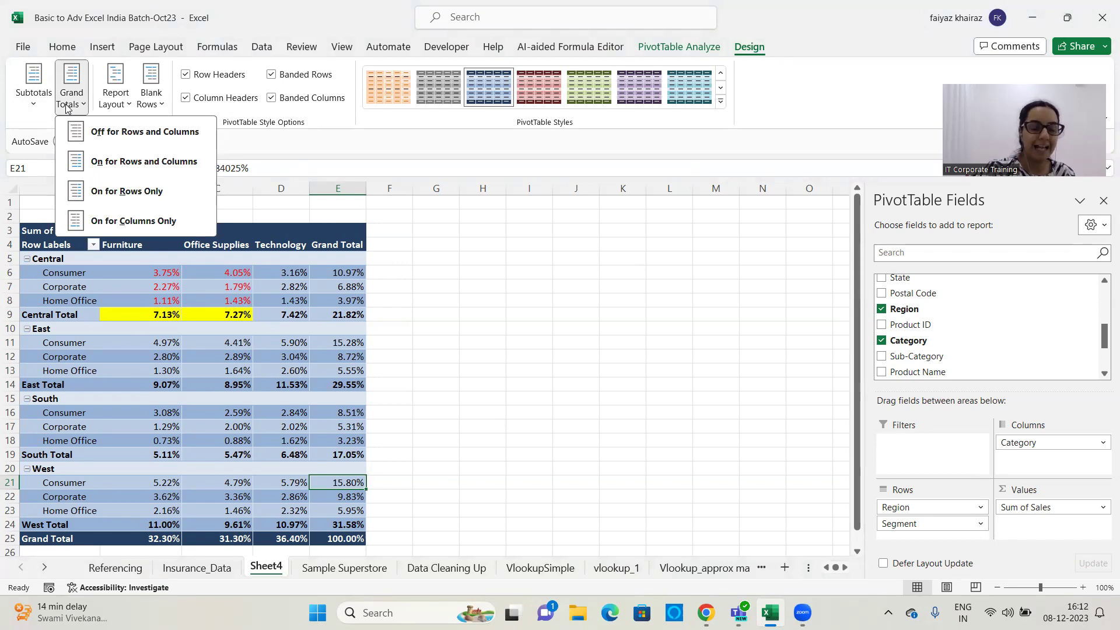
click(137, 135)
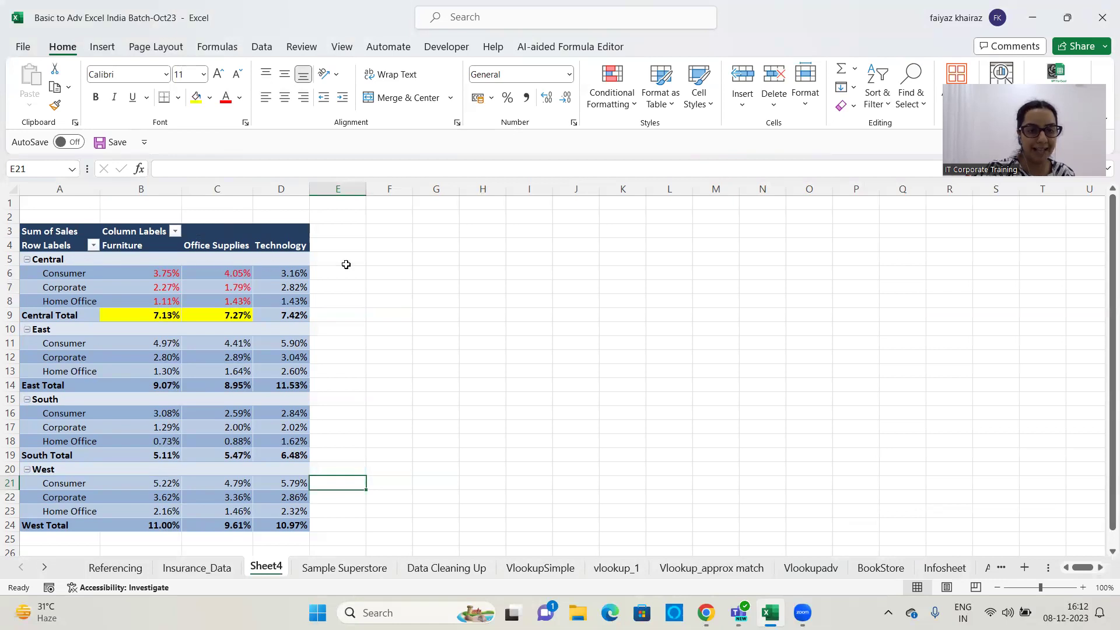
scroll(357, 265, down, 1)
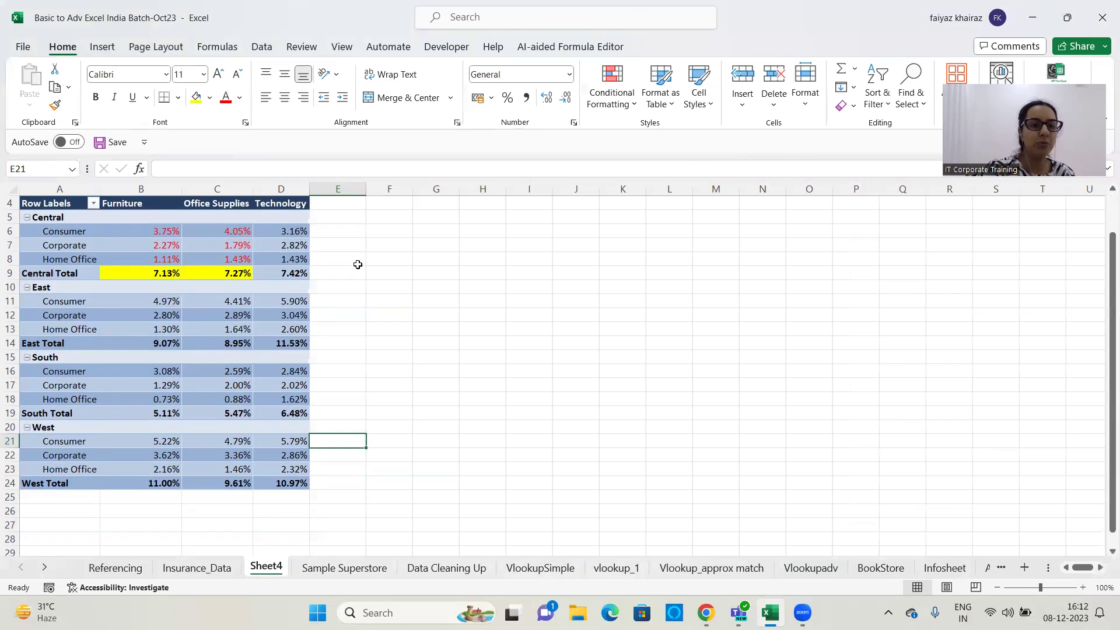
Turn grand totals on for columns only in the regional sales pivot table.
click(146, 301)
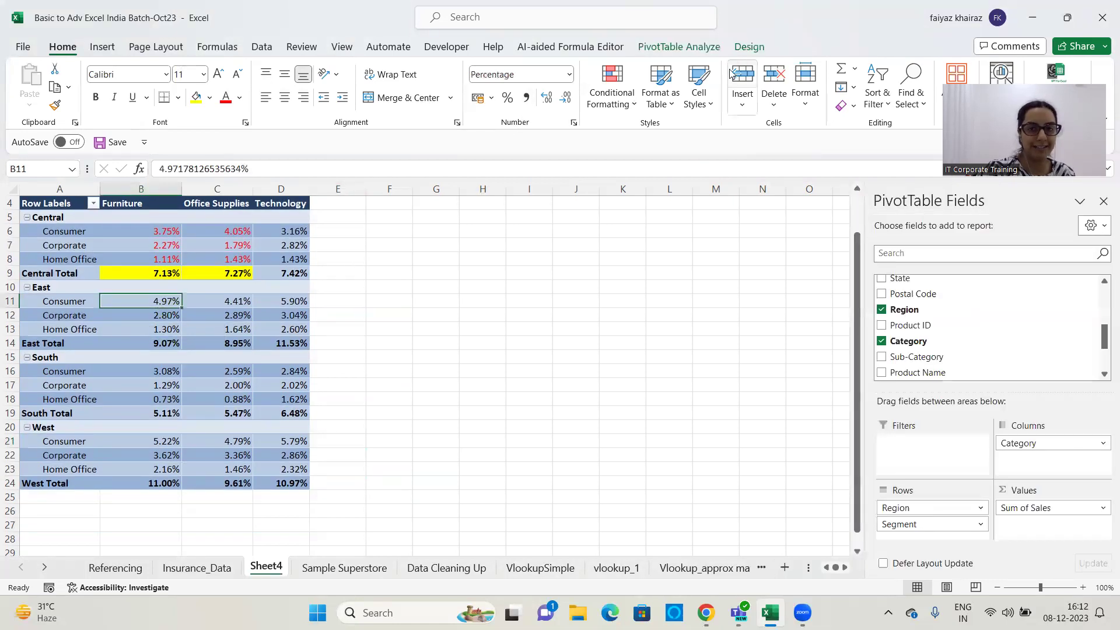
click(721, 48)
click(741, 49)
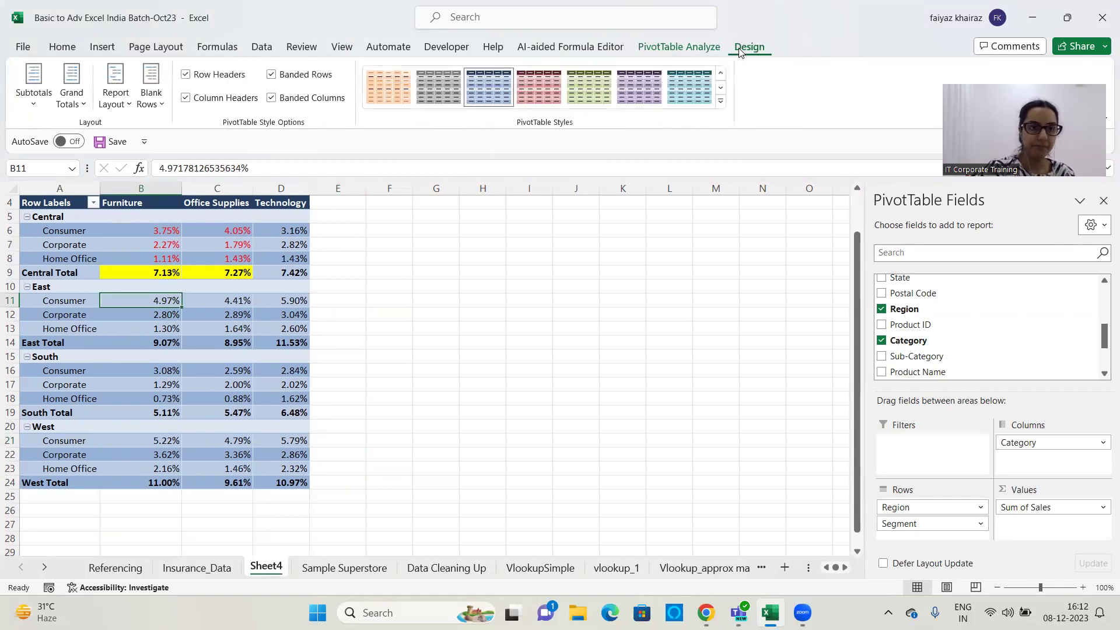
click(73, 104)
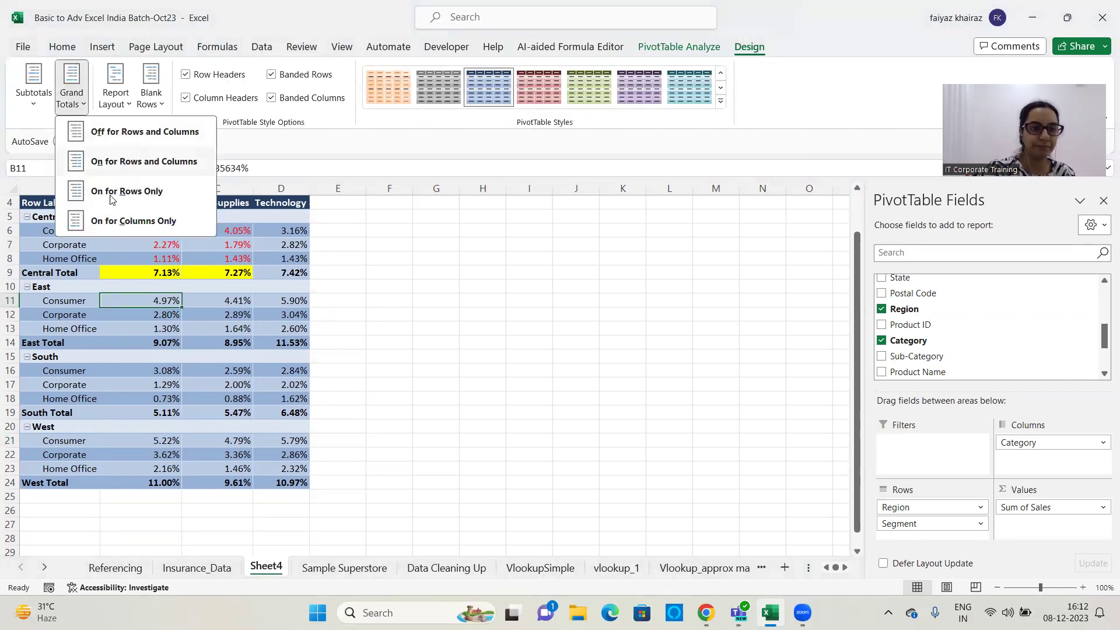
click(115, 220)
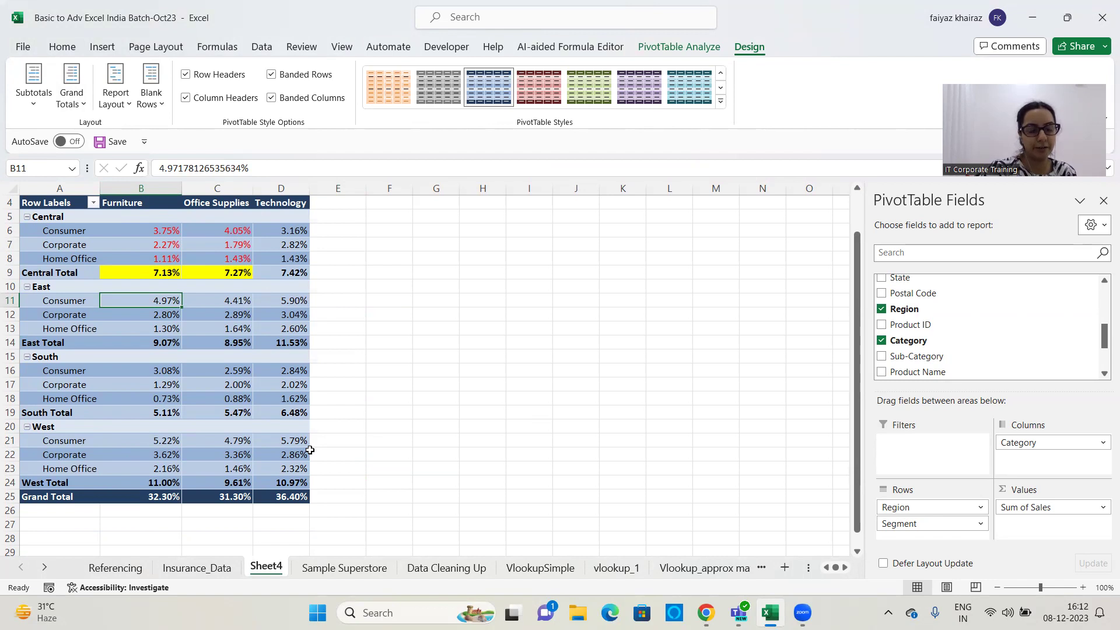
Turn grand totals on for rows only in the regional sales pivot table.
click(115, 103)
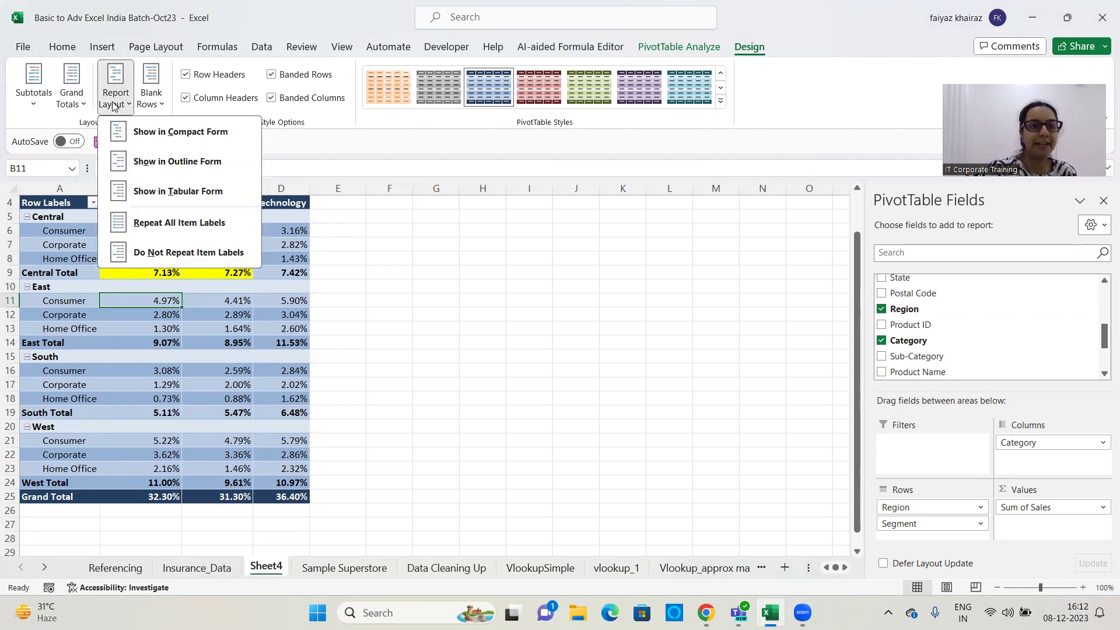
click(79, 104)
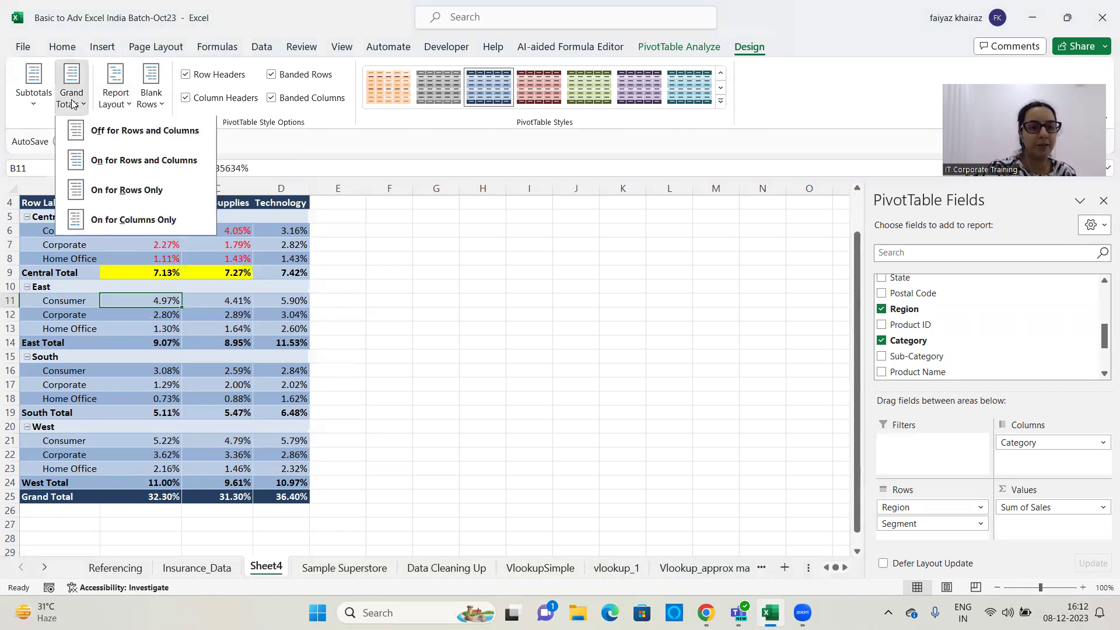
click(115, 193)
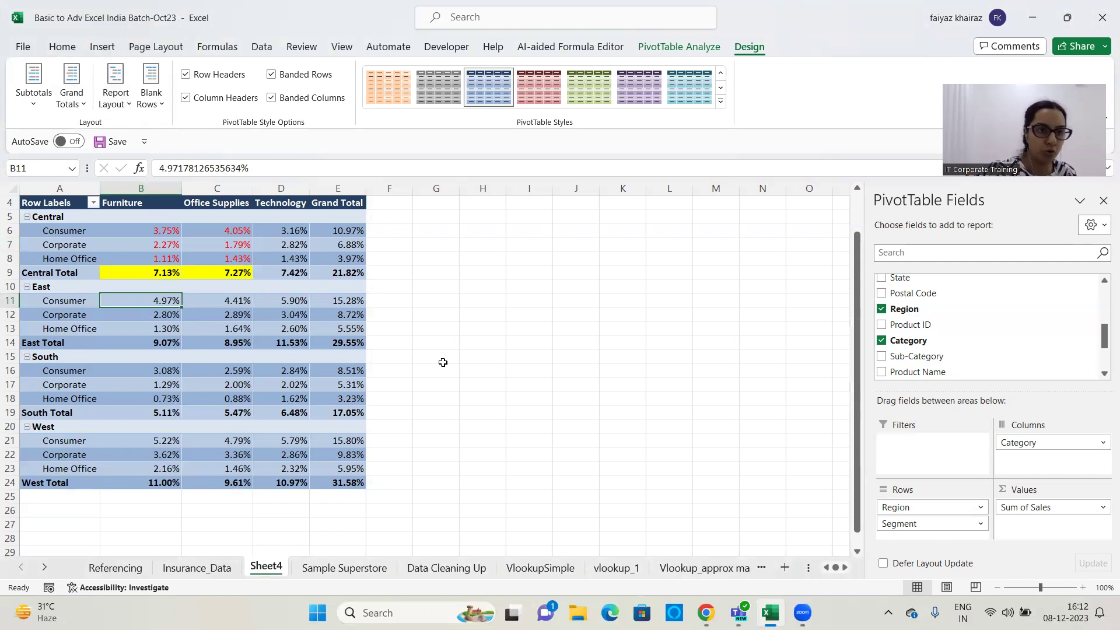
Turn the pivot table's grand totals off, then turn them on for both rows and columns.
click(82, 104)
click(73, 136)
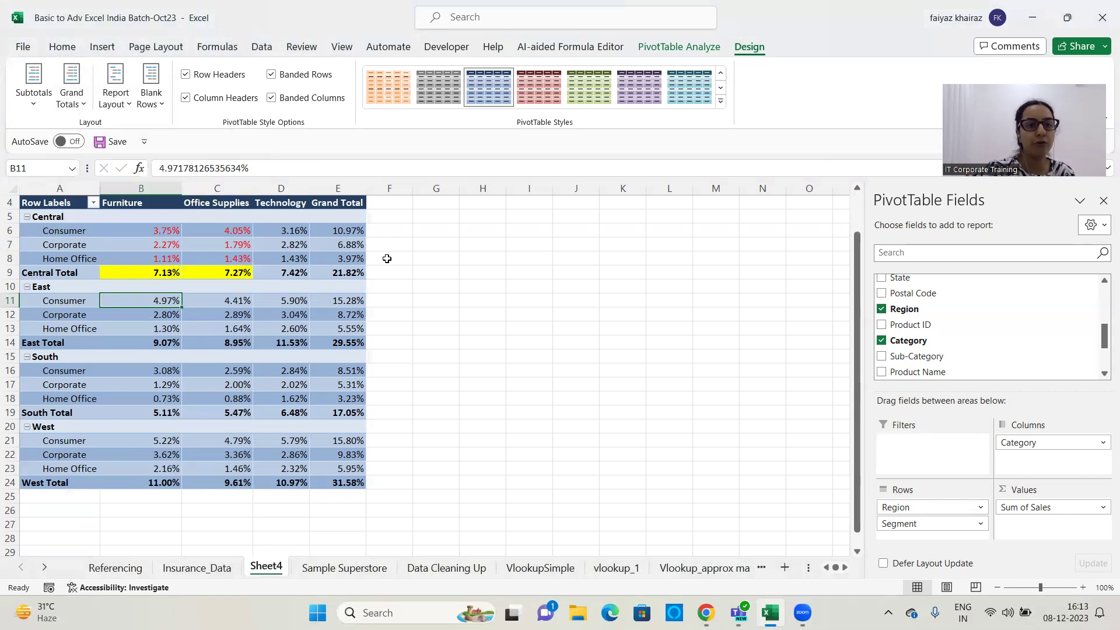
click(75, 105)
click(82, 160)
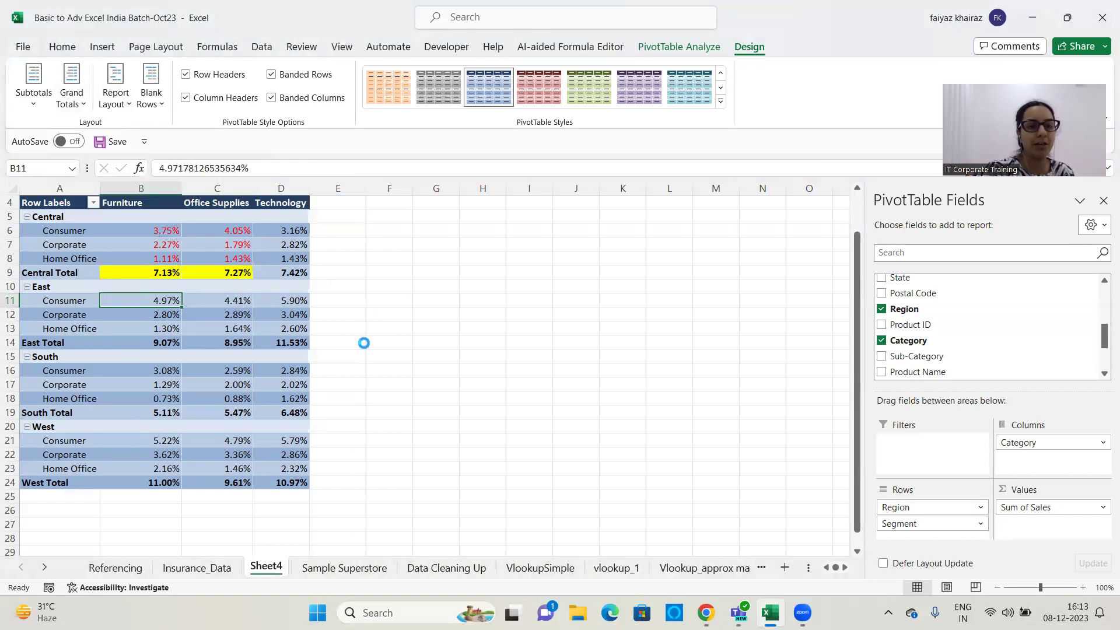
click(85, 105)
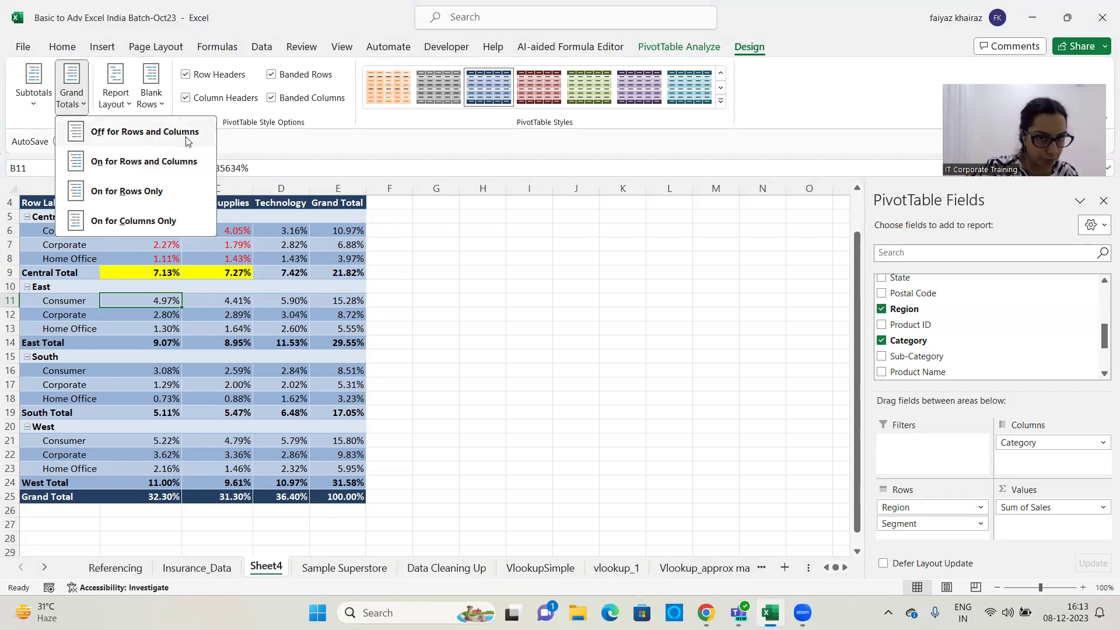
click(466, 234)
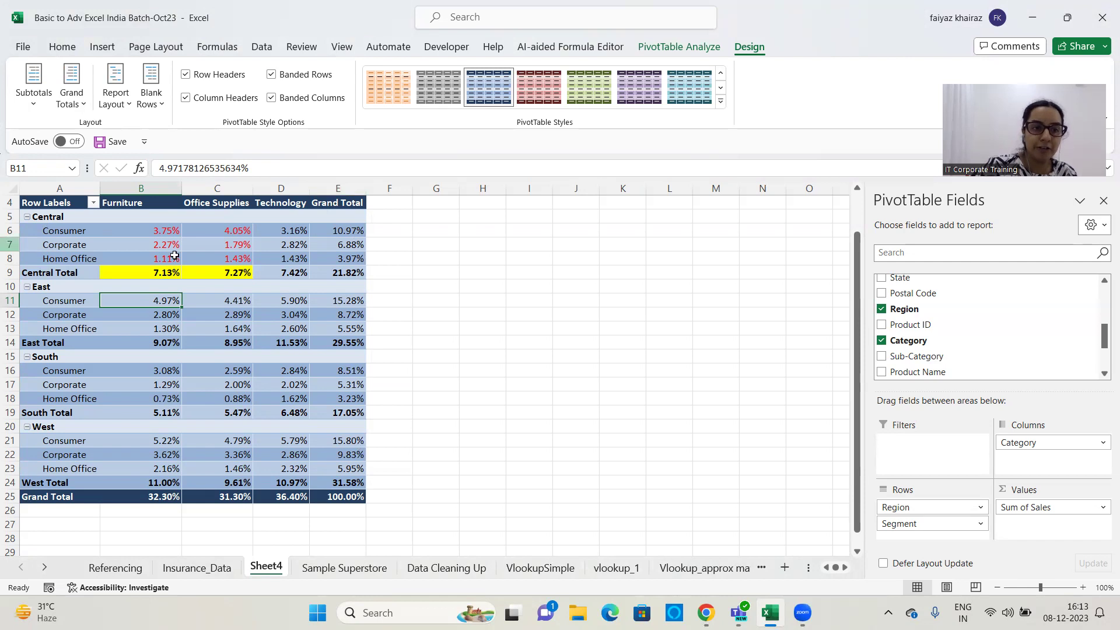
Examine the combined row labels filter for Region and keep all regions selected.
mouse_move(278, 260)
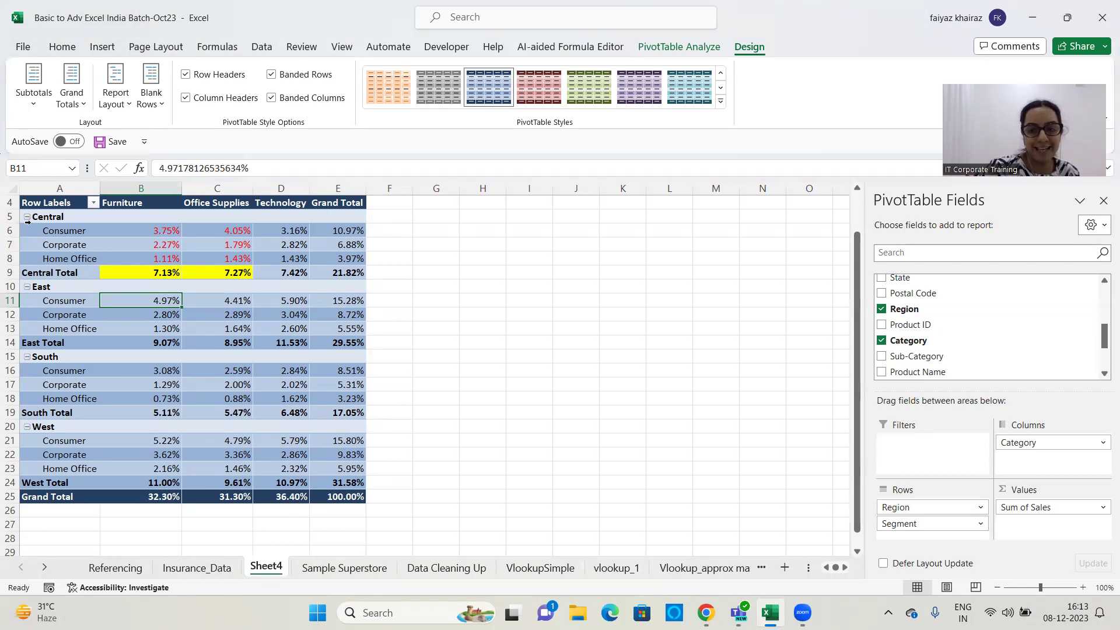
click(93, 203)
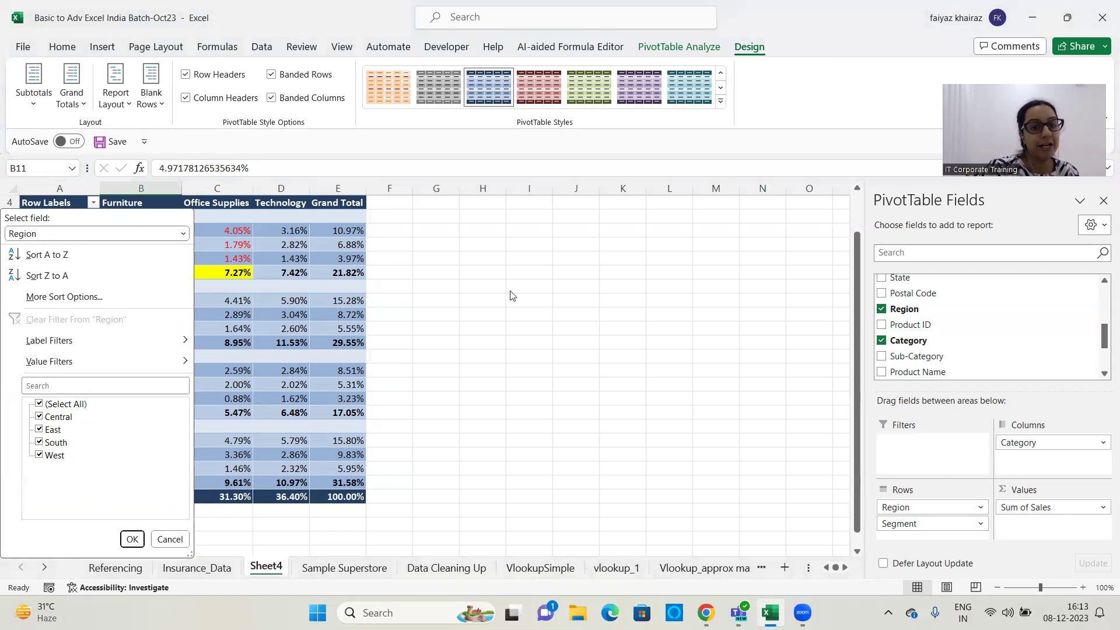
click(132, 539)
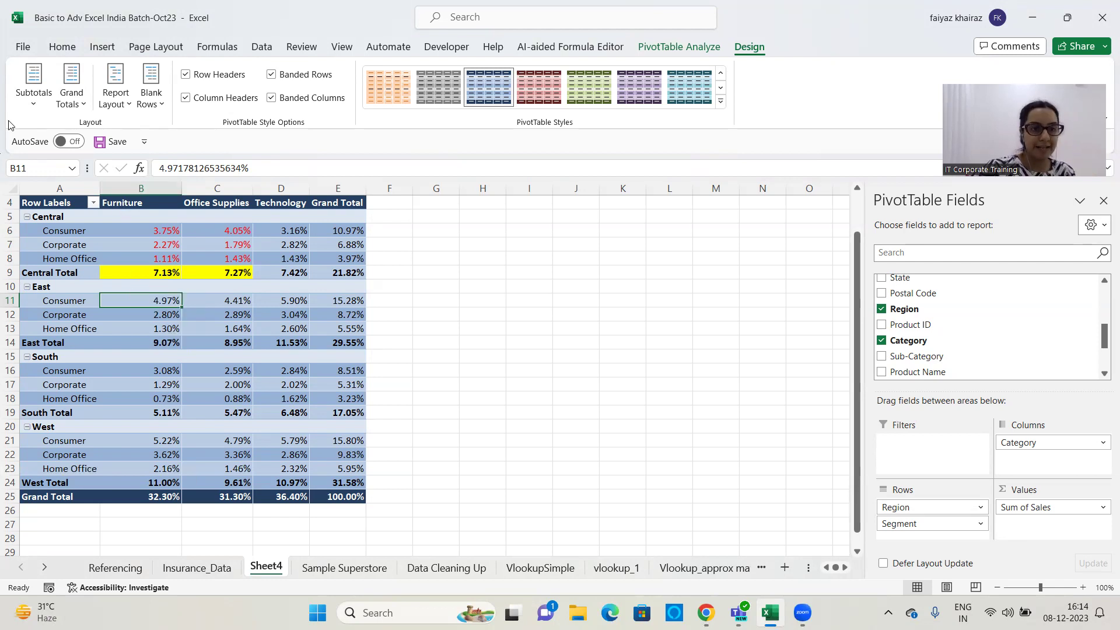
Show the pivot table in outline form, then switch its report layout to tabular form.
click(122, 105)
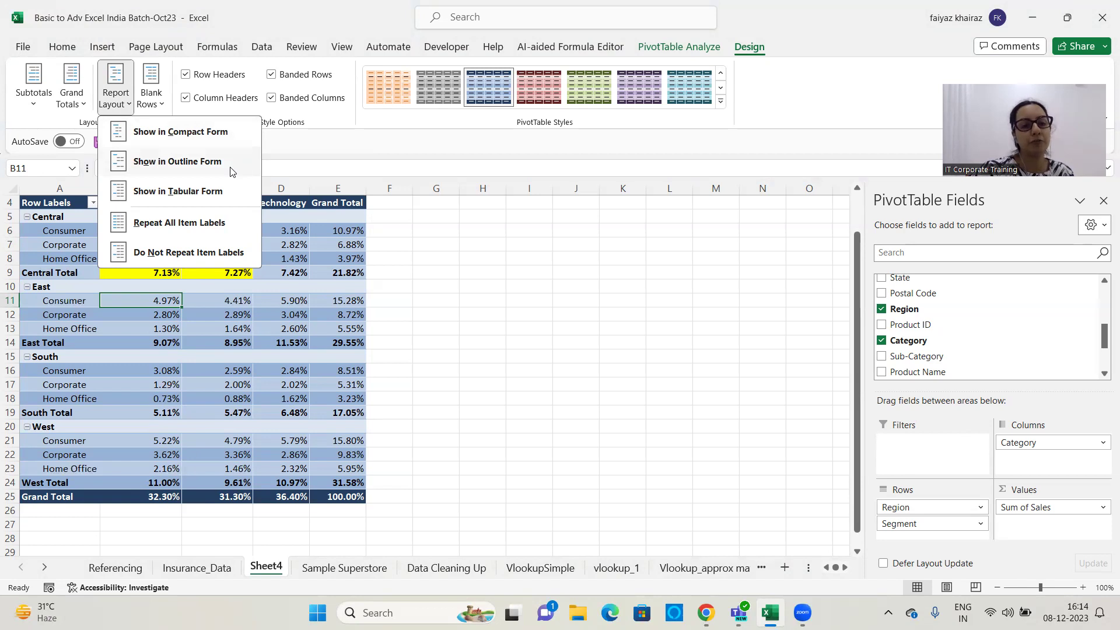
click(175, 162)
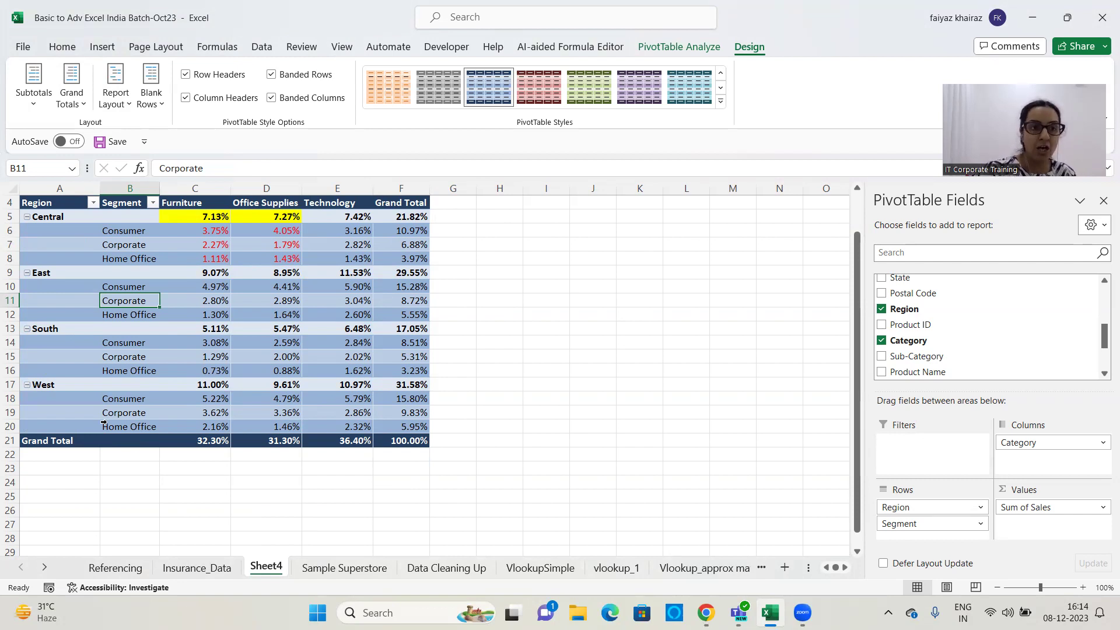
click(128, 105)
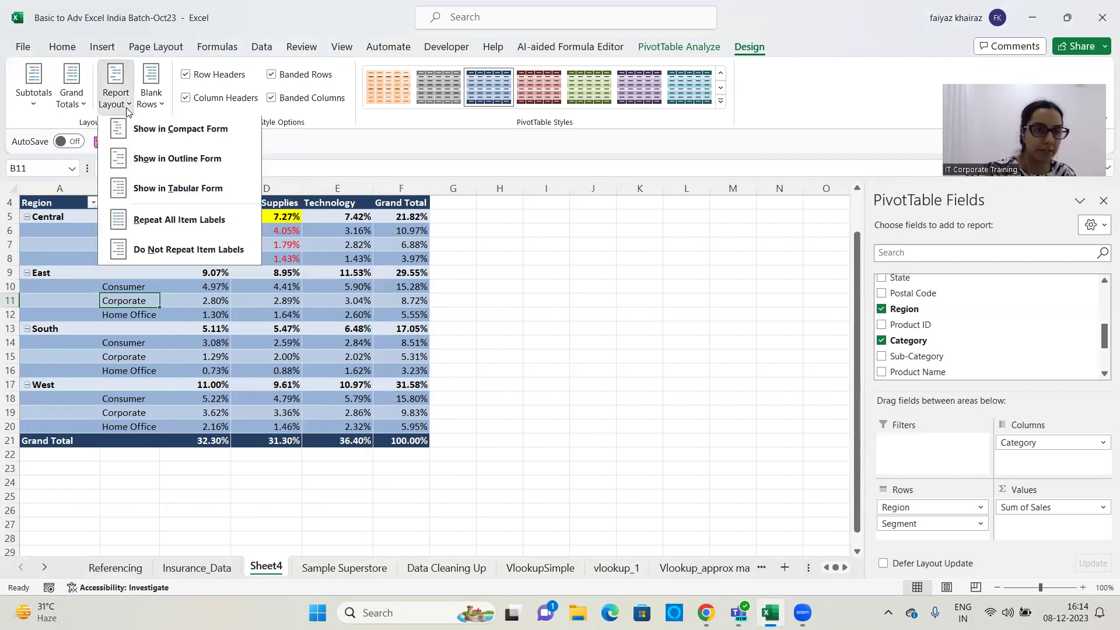
click(178, 191)
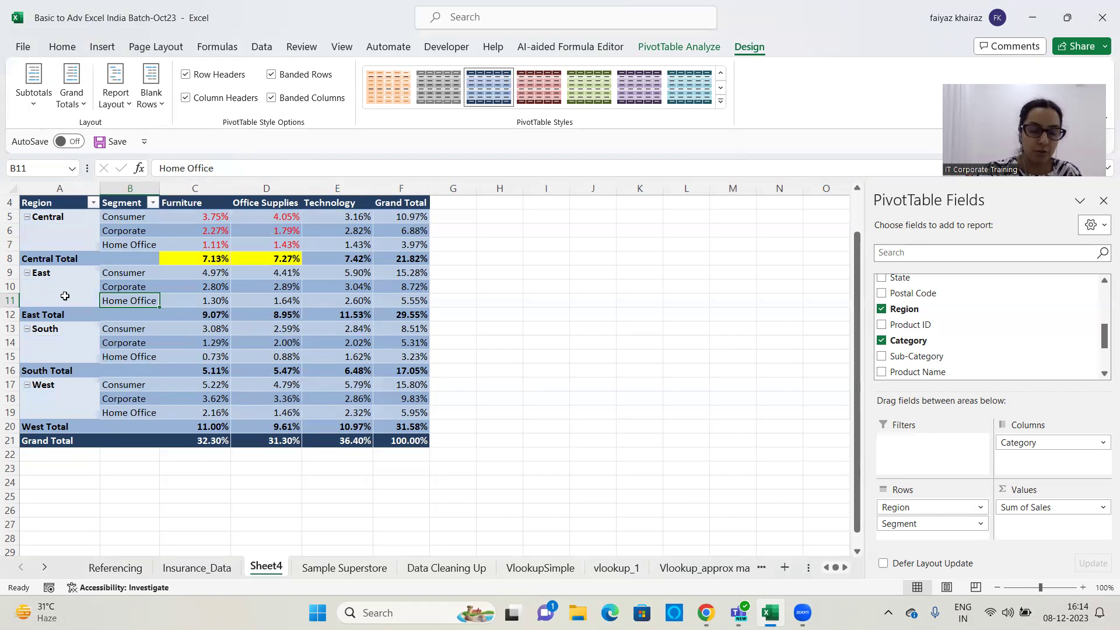
Check the separate filter lists of the Region and Segment columns without changing them.
click(92, 203)
click(91, 207)
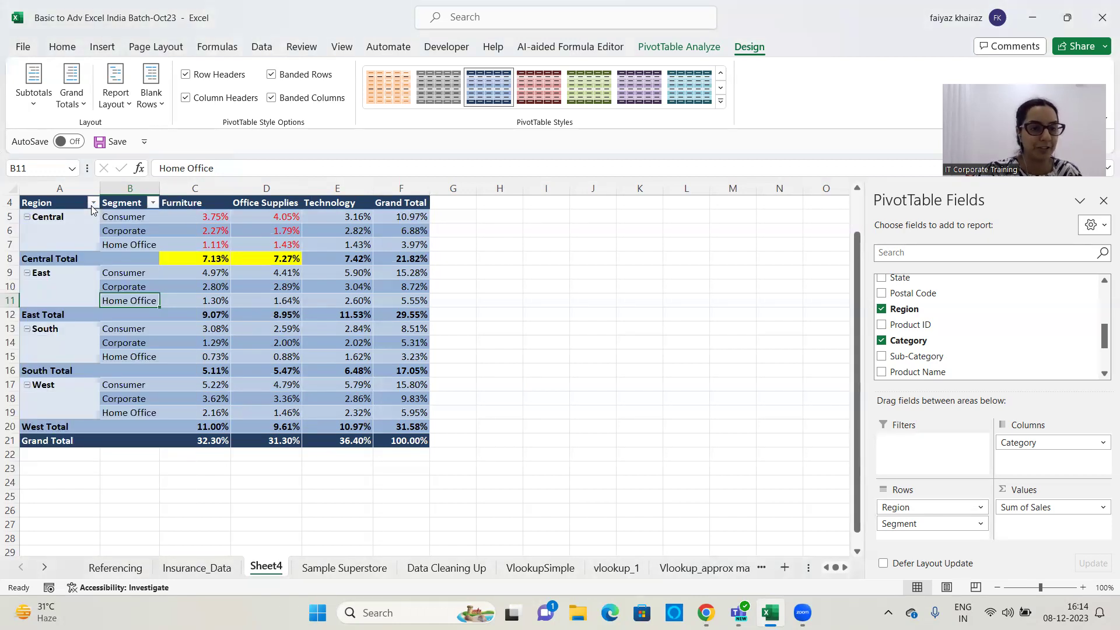
click(151, 203)
click(151, 213)
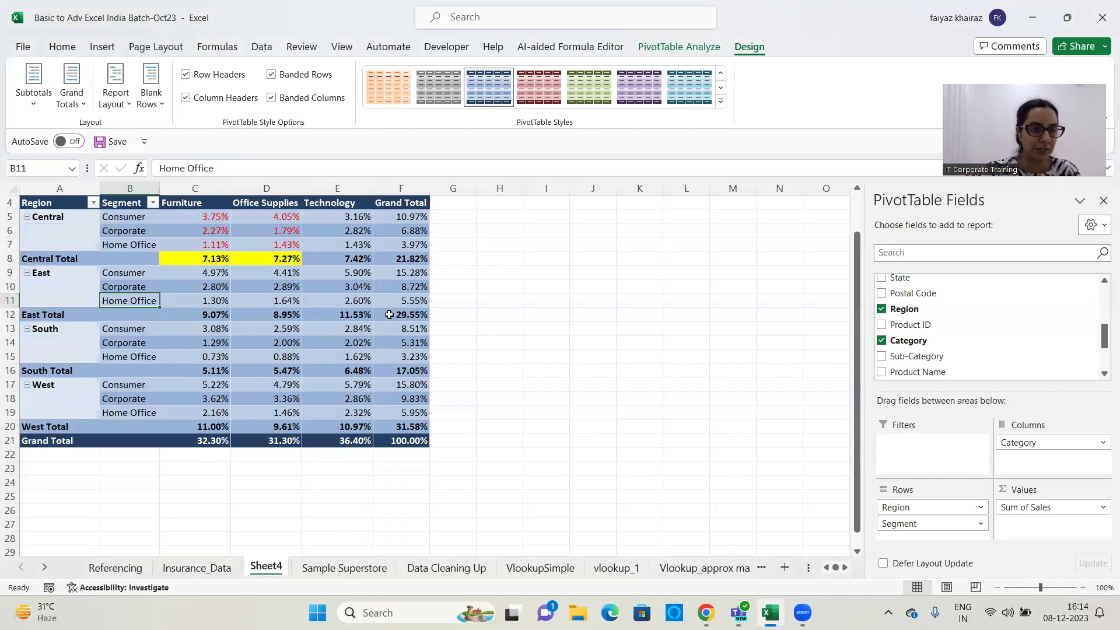
Repeat all item labels in the Region column, then set them not to repeat.
click(129, 103)
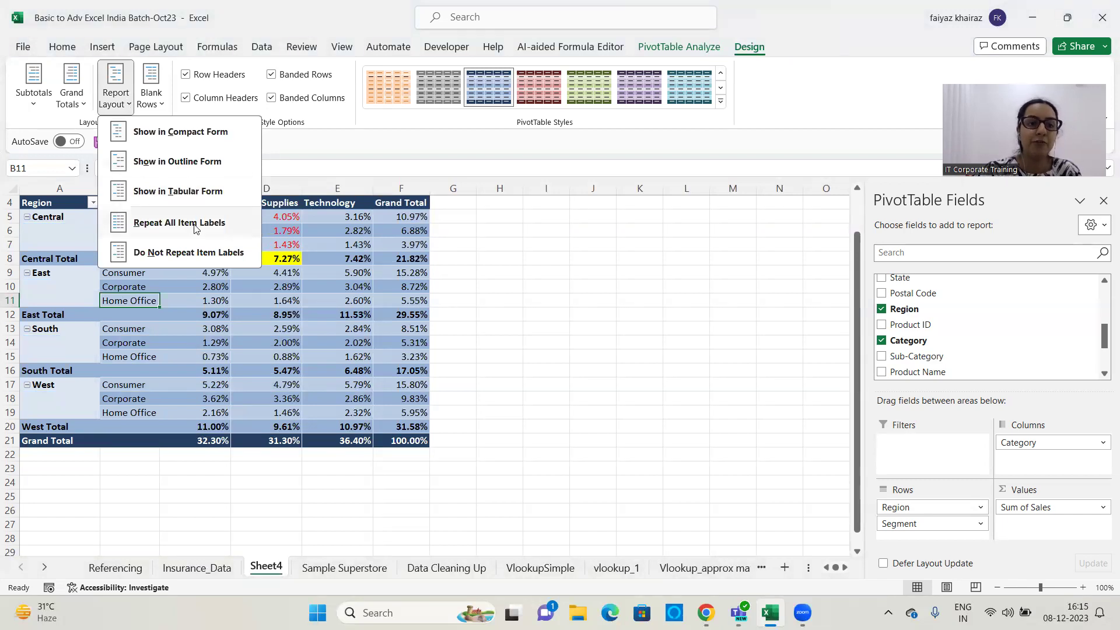
click(537, 256)
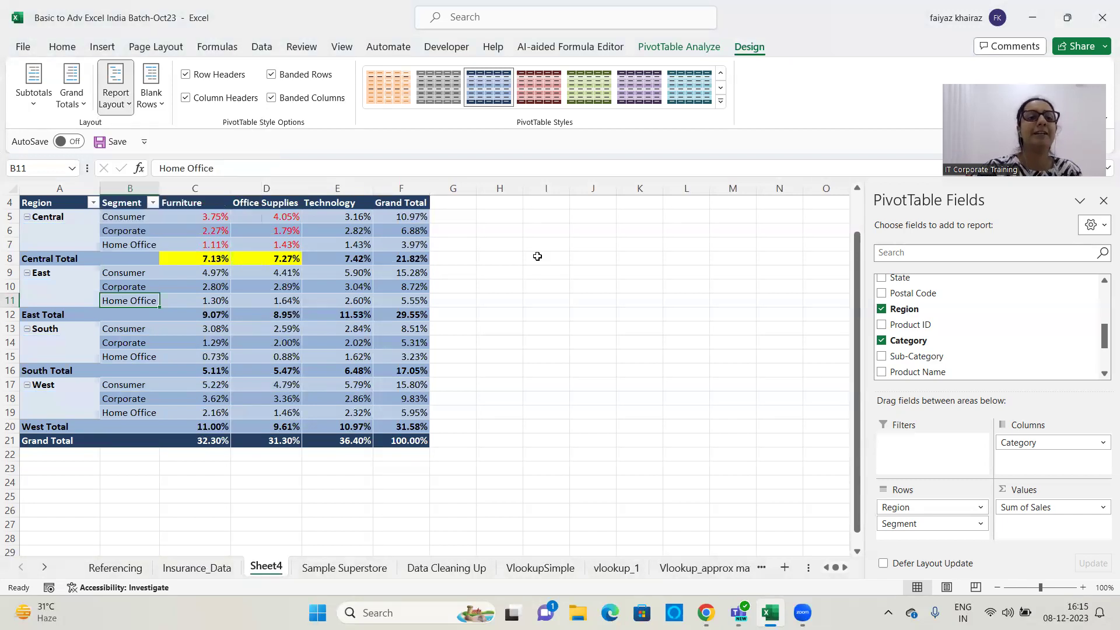
click(36, 216)
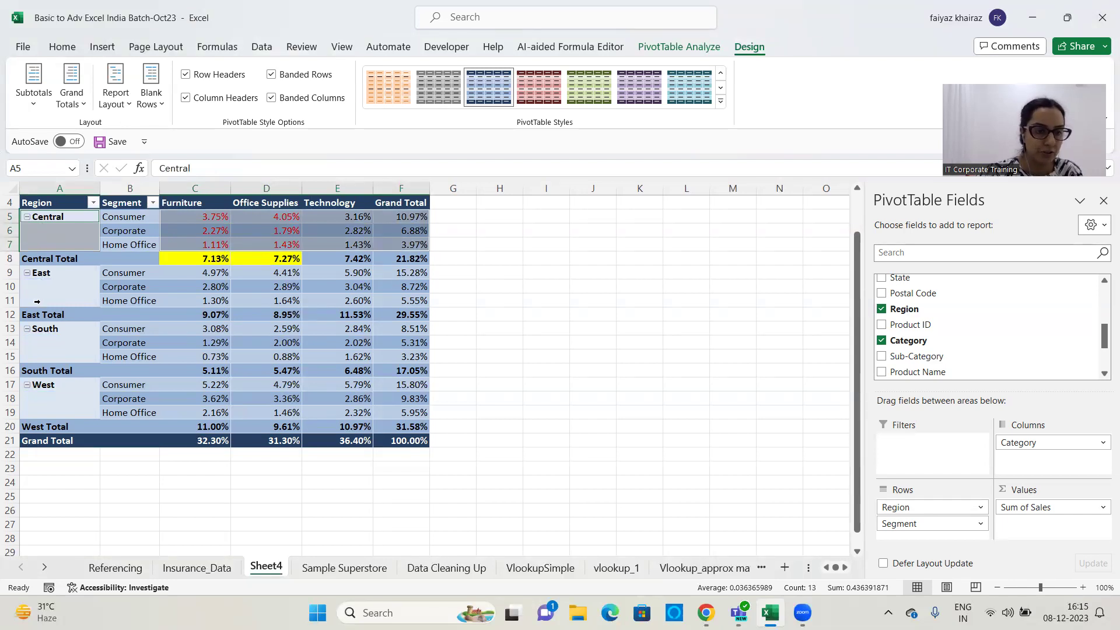
click(58, 216)
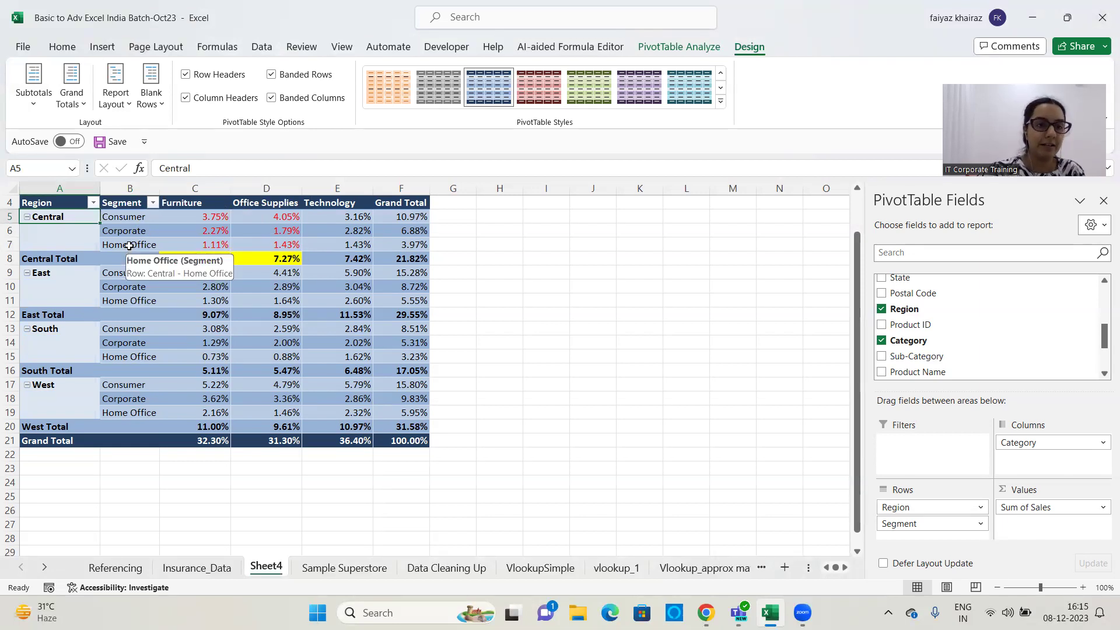
click(128, 107)
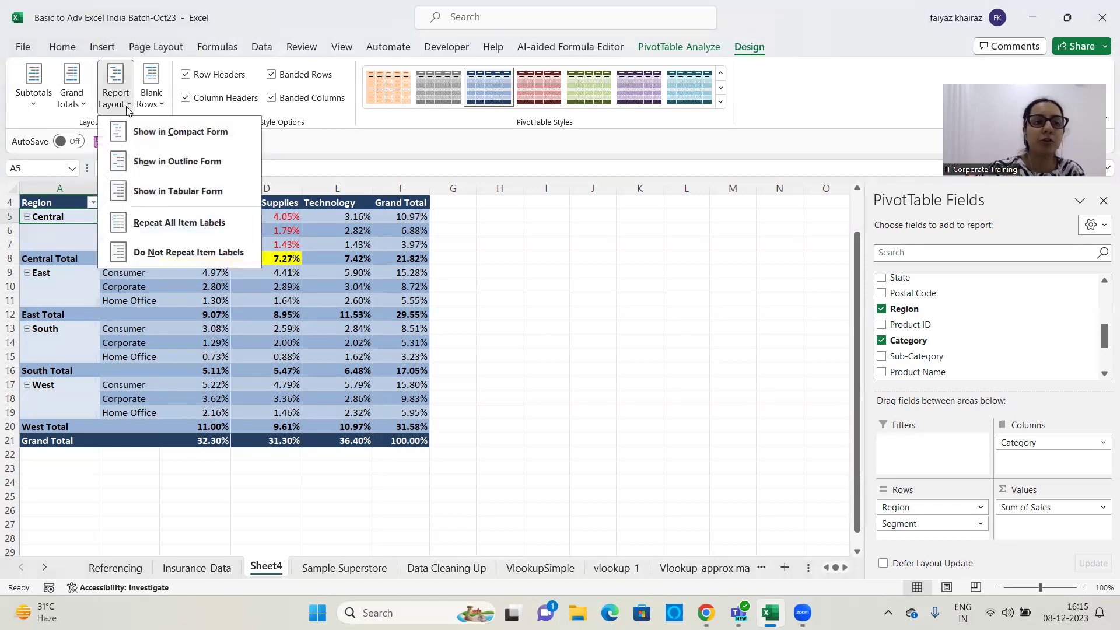
click(177, 223)
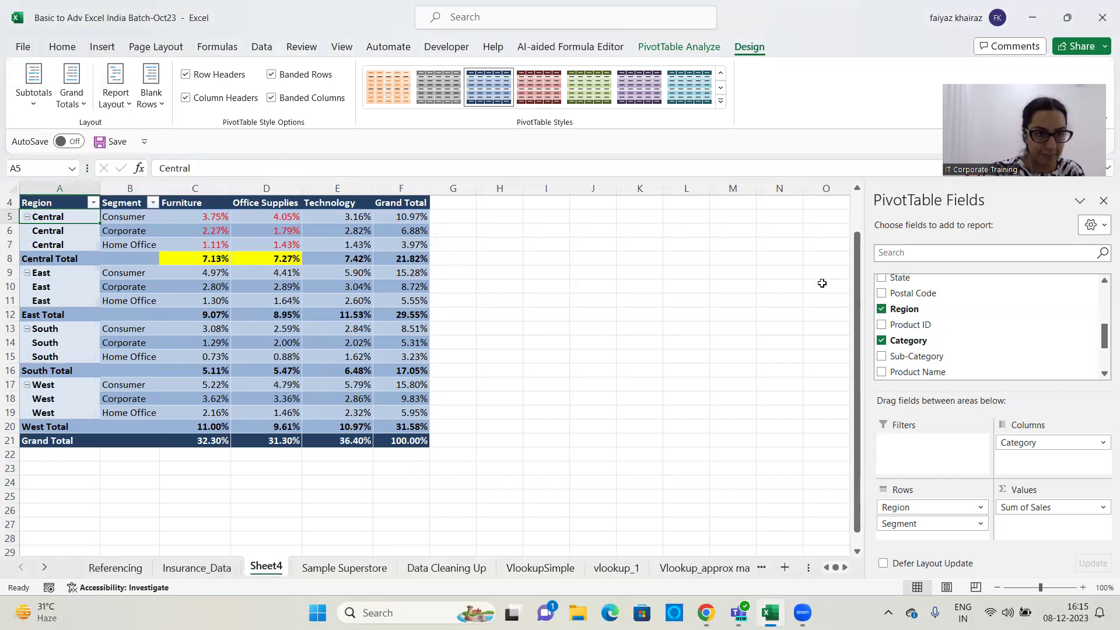
click(123, 104)
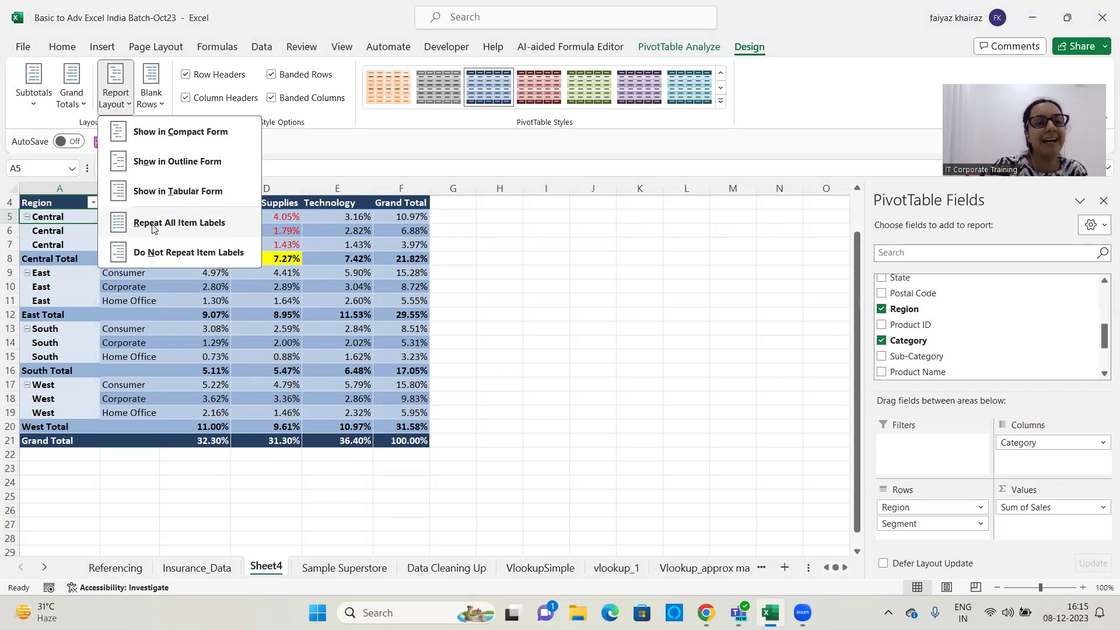
click(157, 253)
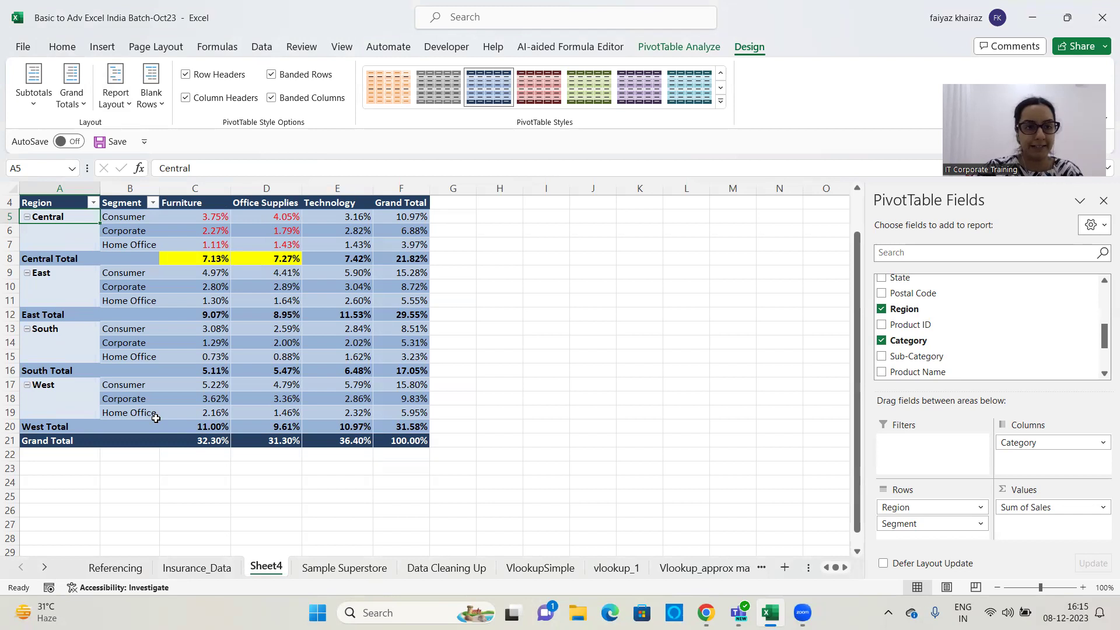
Demonstrate the repeated region labels once more and set the labels back to non-repeating.
click(128, 104)
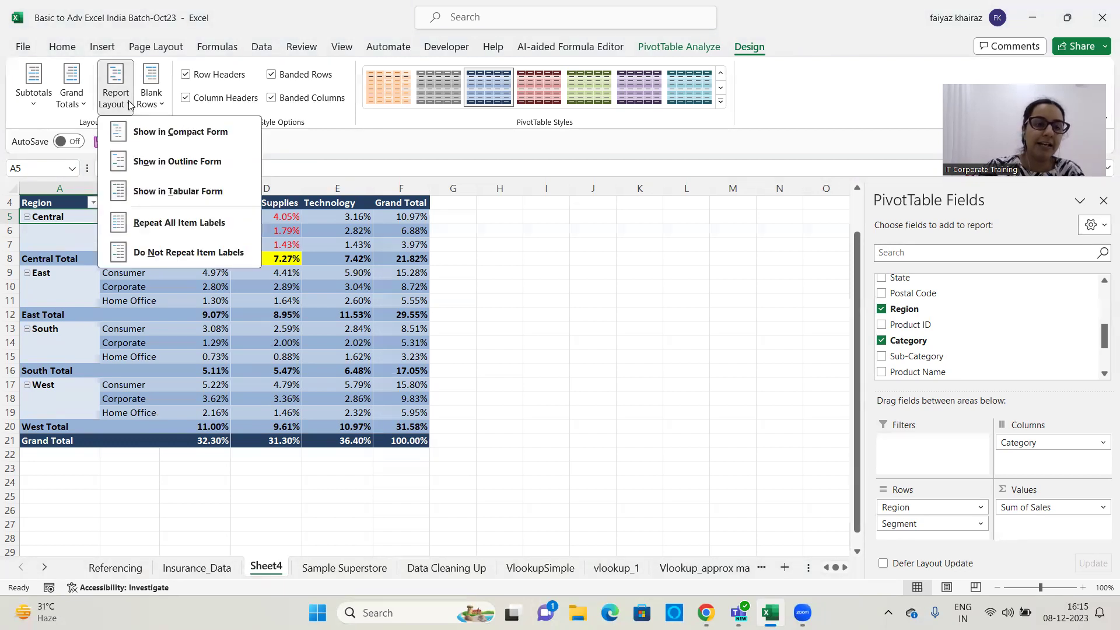
click(180, 223)
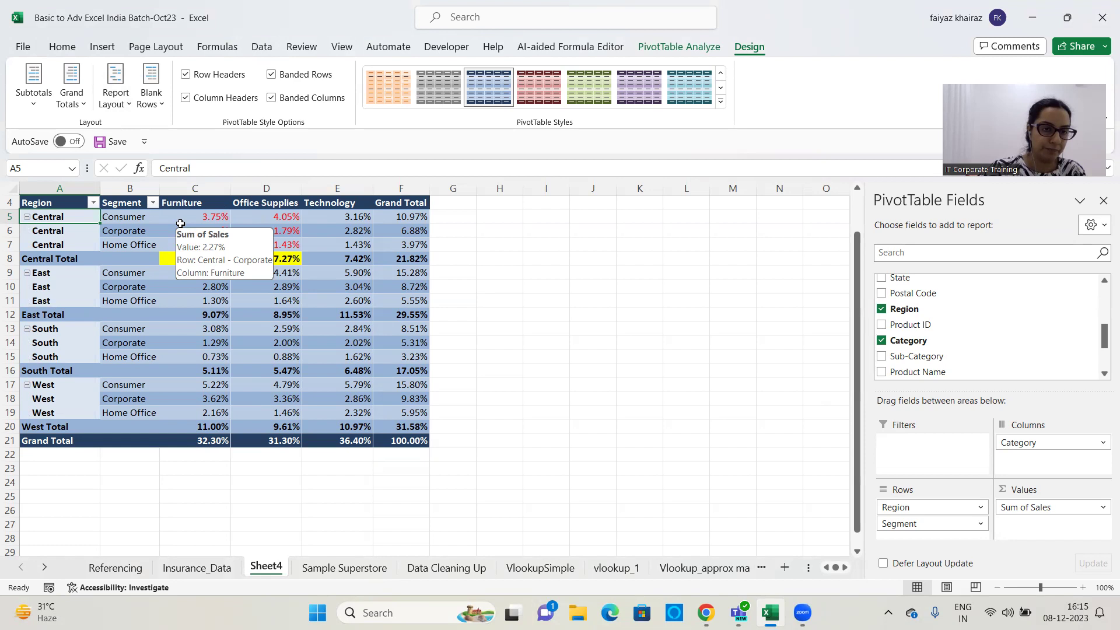
click(115, 102)
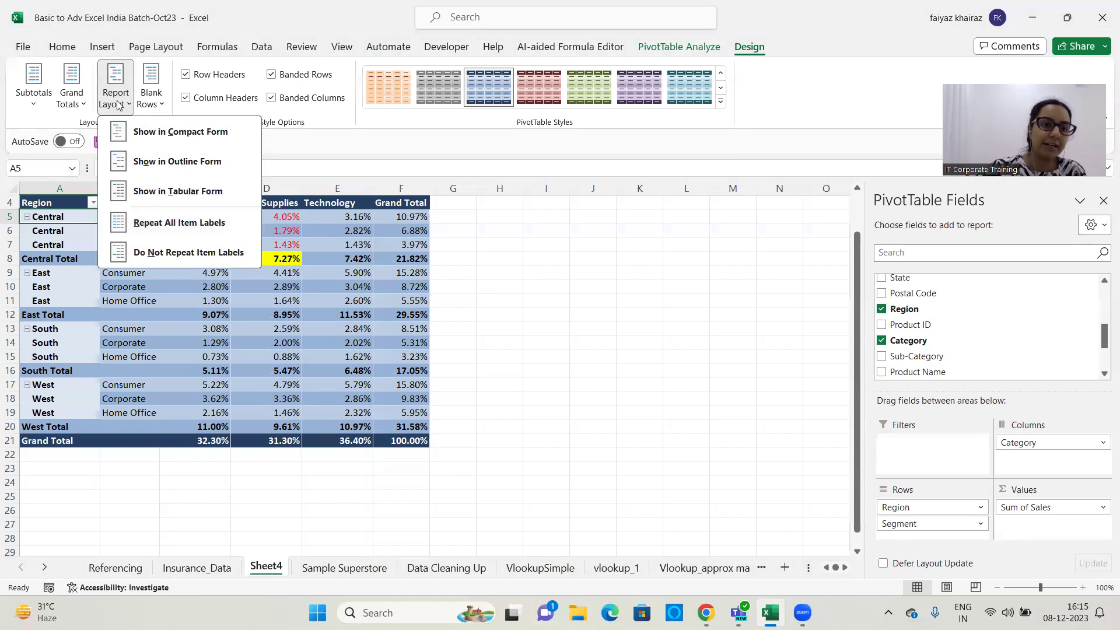
click(147, 253)
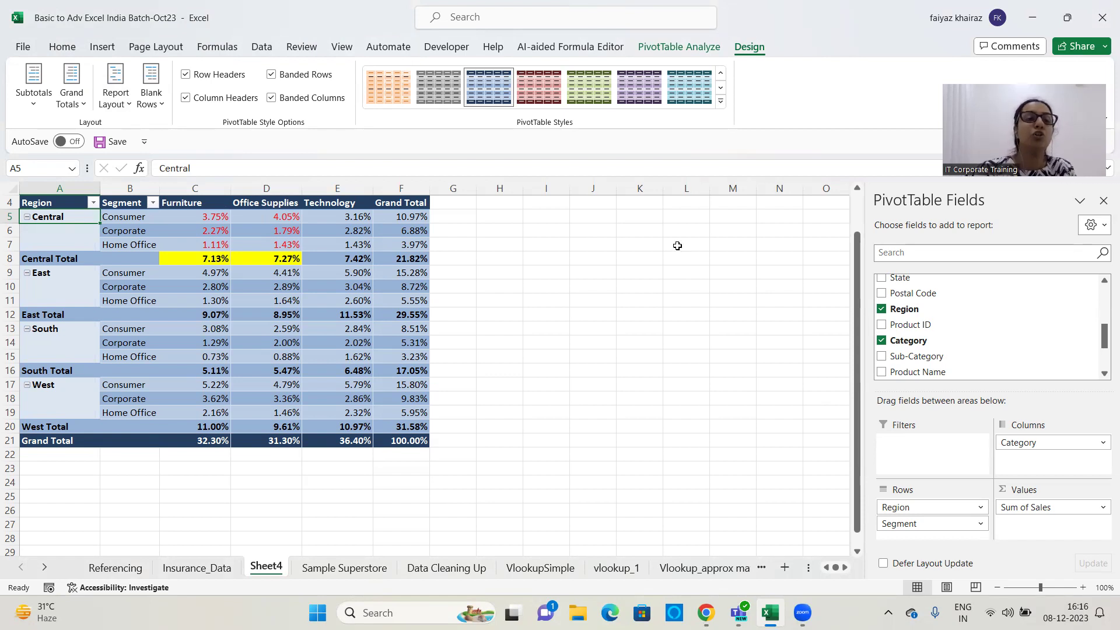
Insert a blank line after each region group in the pivot table, then remove those blank lines.
click(150, 105)
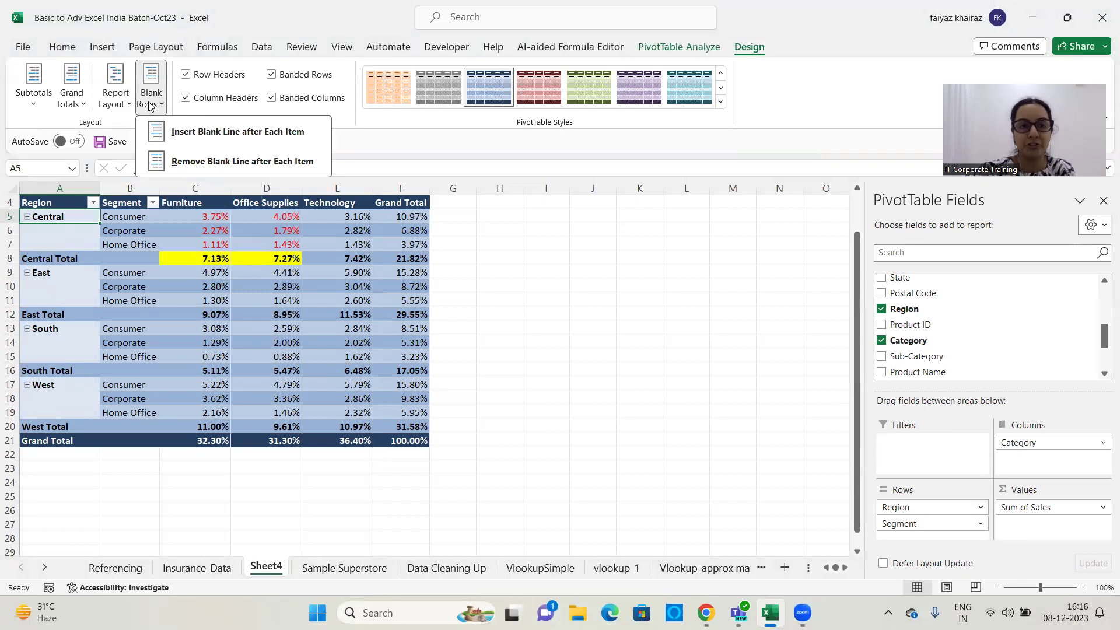
click(189, 137)
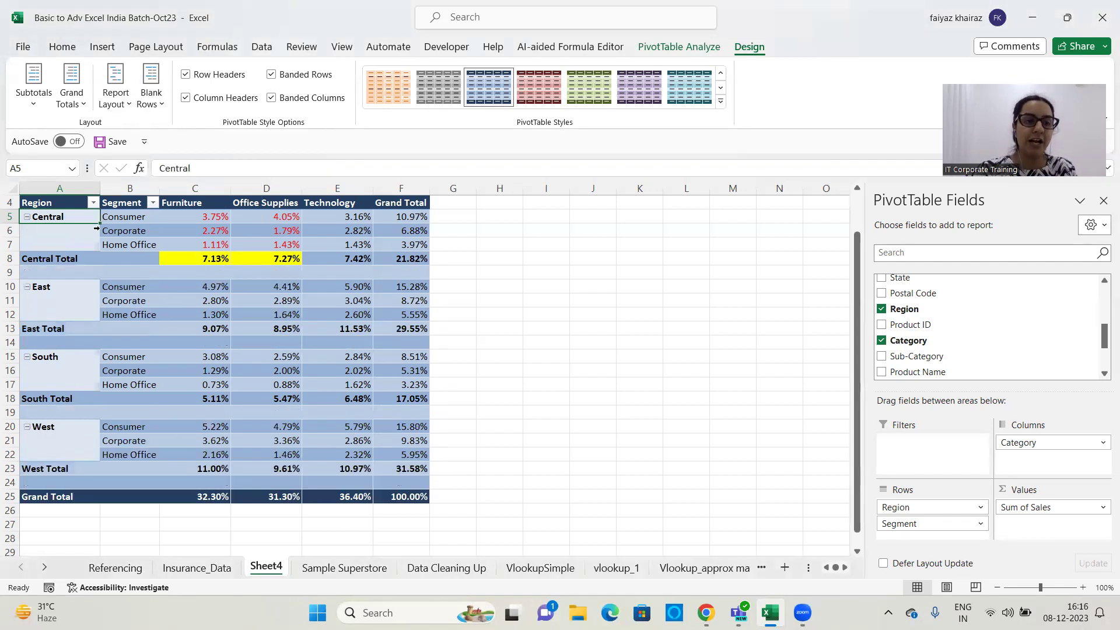
click(578, 275)
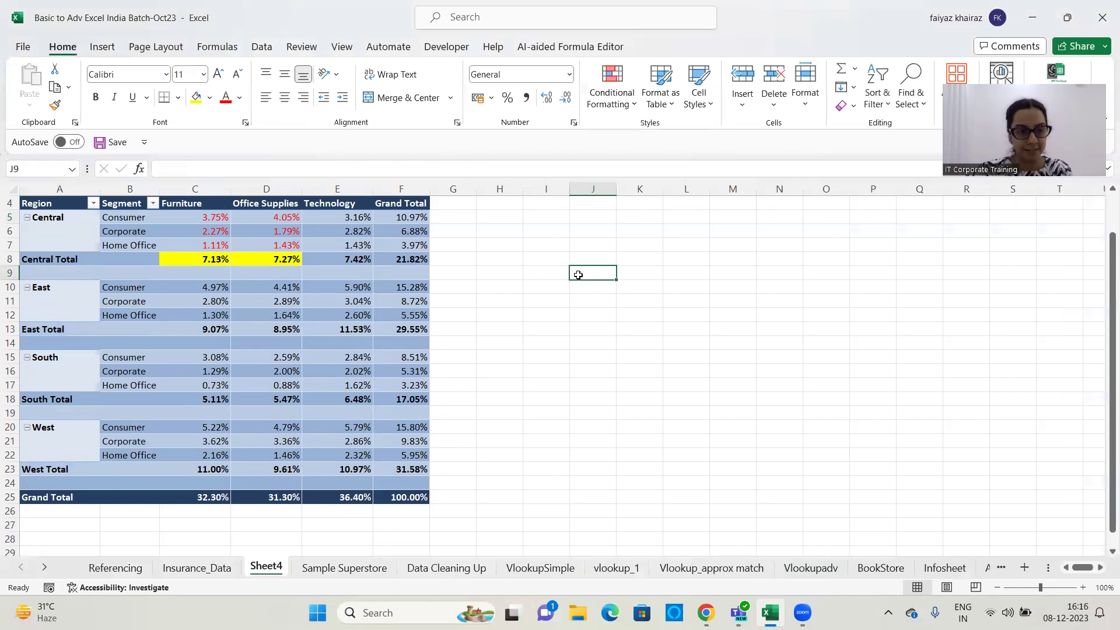
click(250, 318)
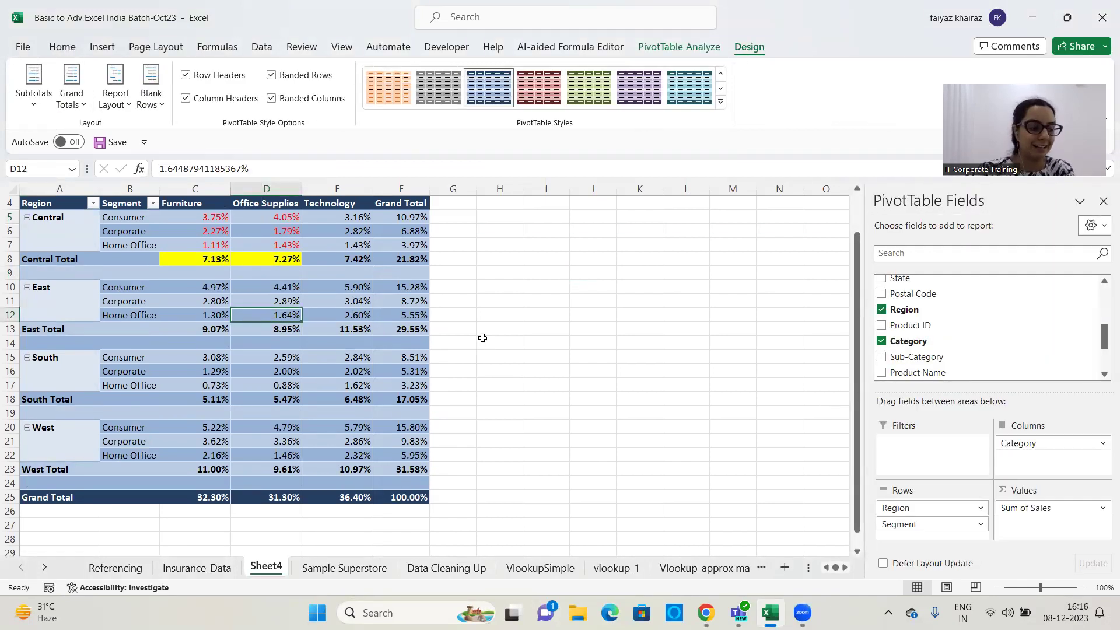
click(160, 106)
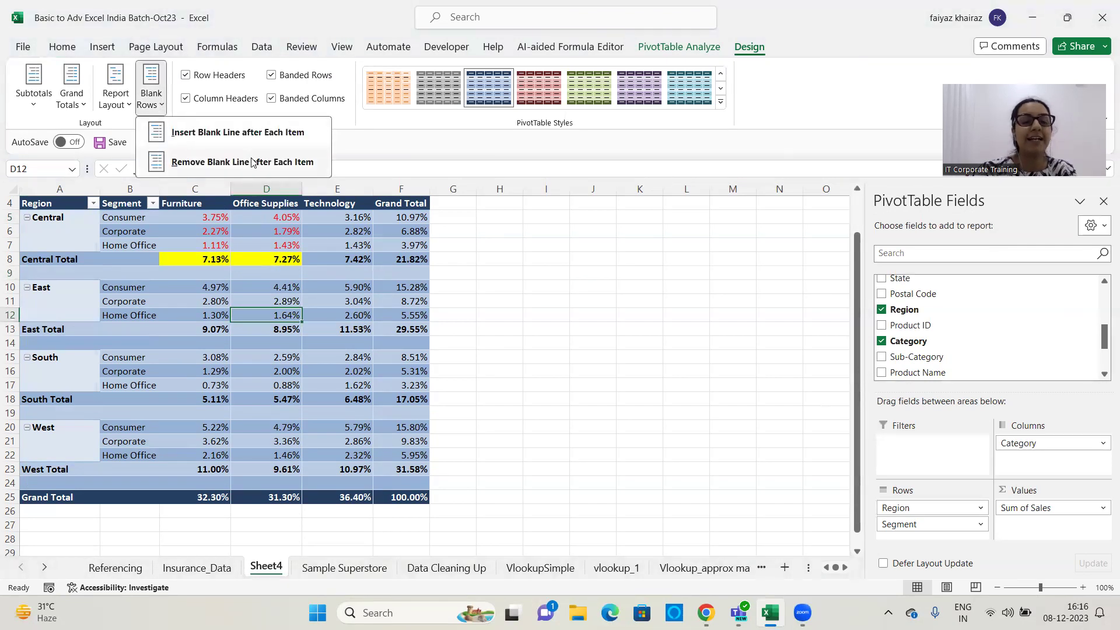
click(307, 175)
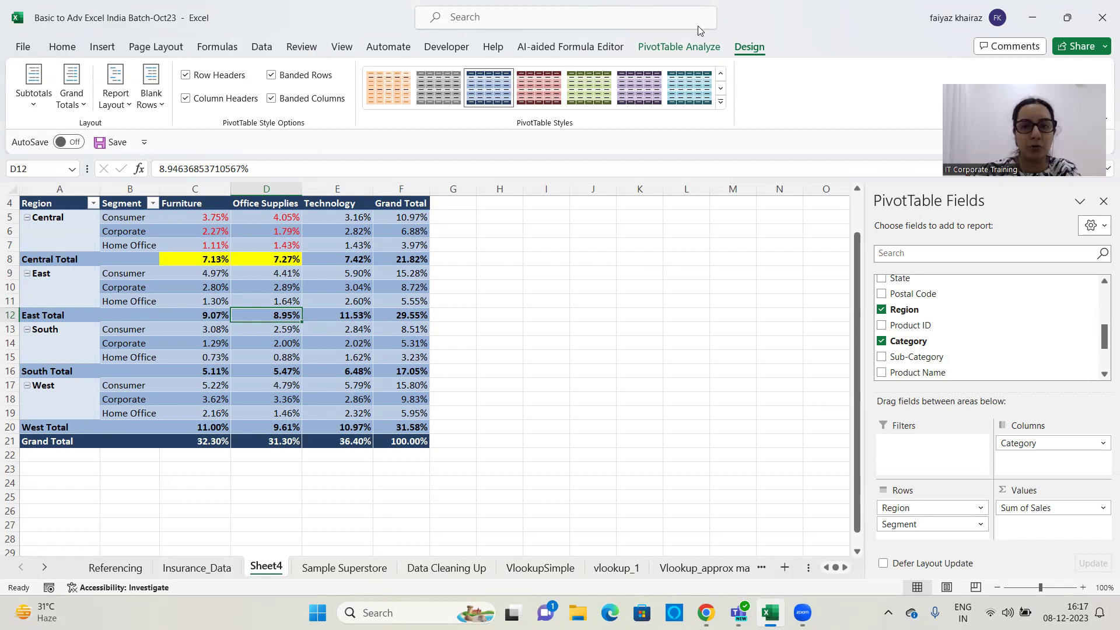
Open the pivot table's analysis tools and rename the pivot table as RegionwiseSegment.
click(697, 48)
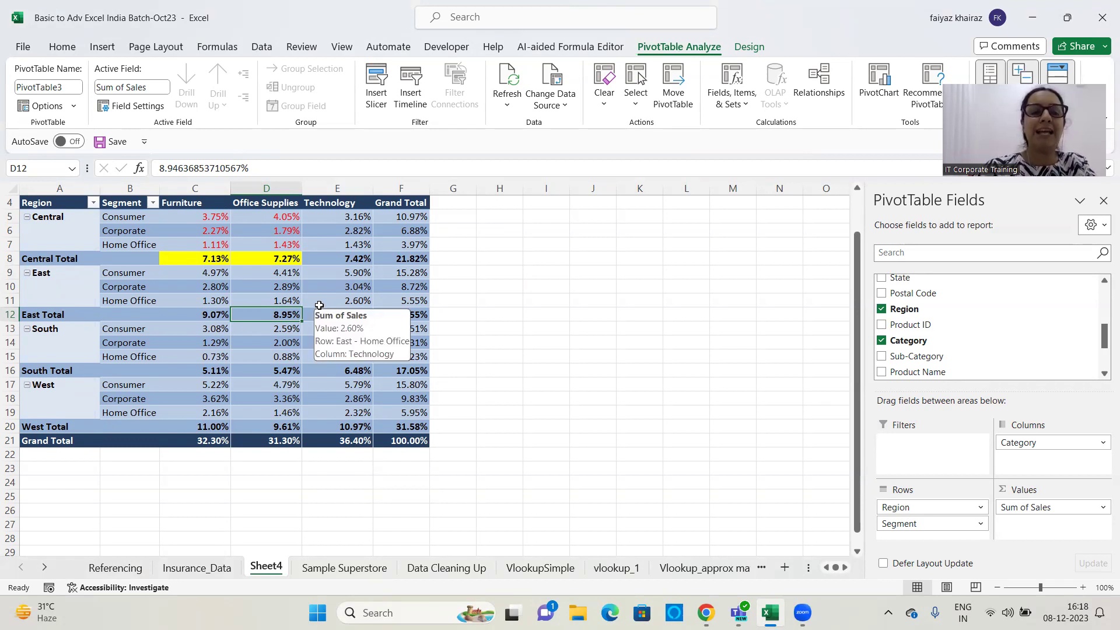
click(66, 87)
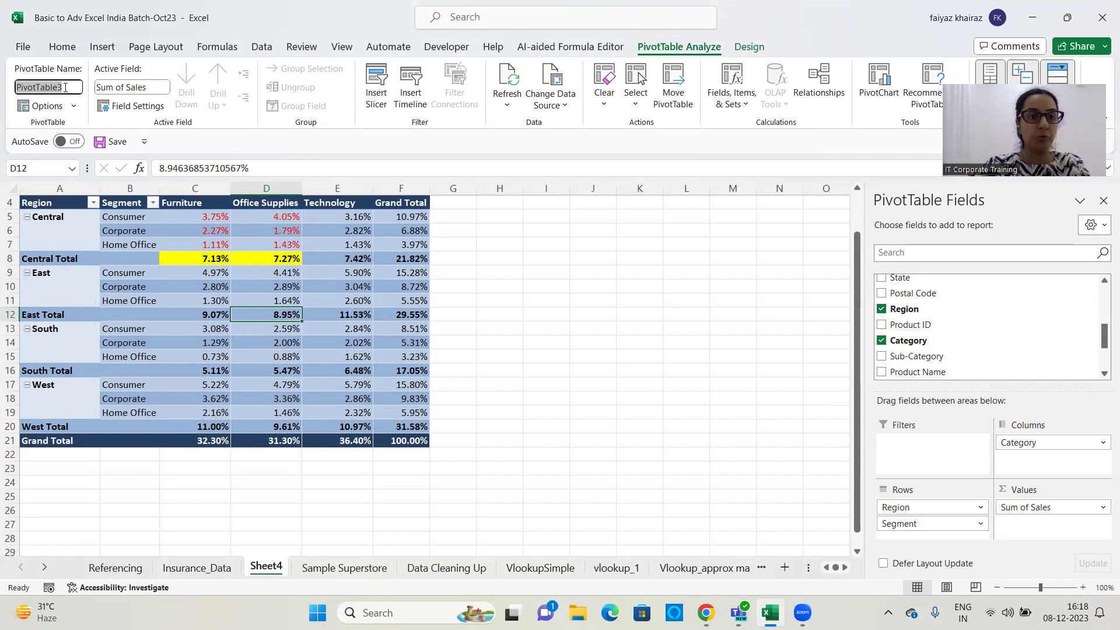
key(BackSpace)
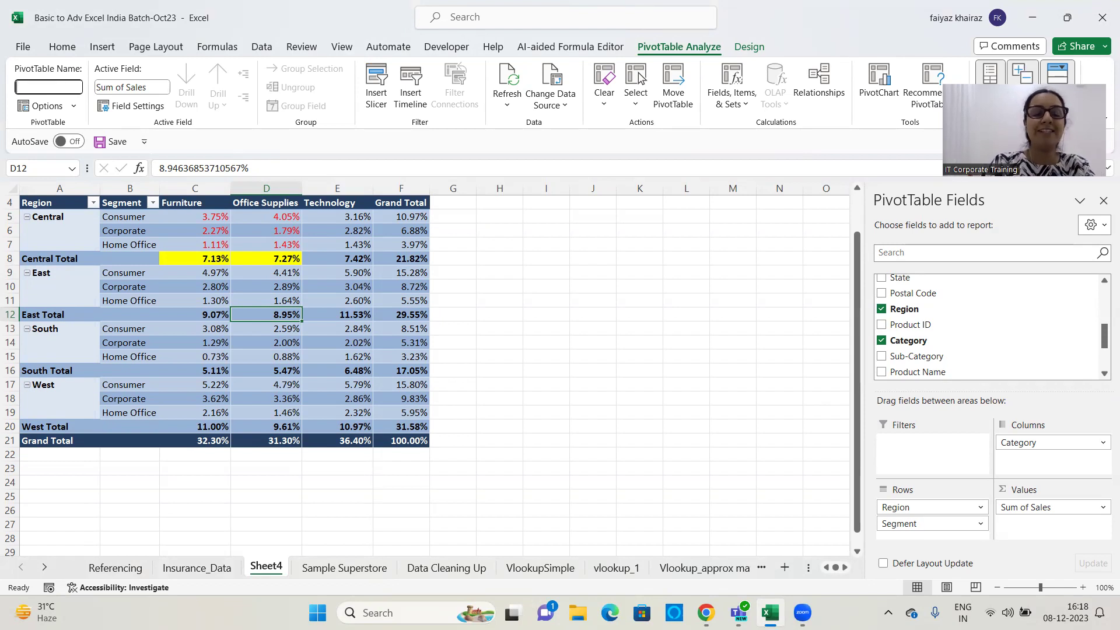
text(Reg)
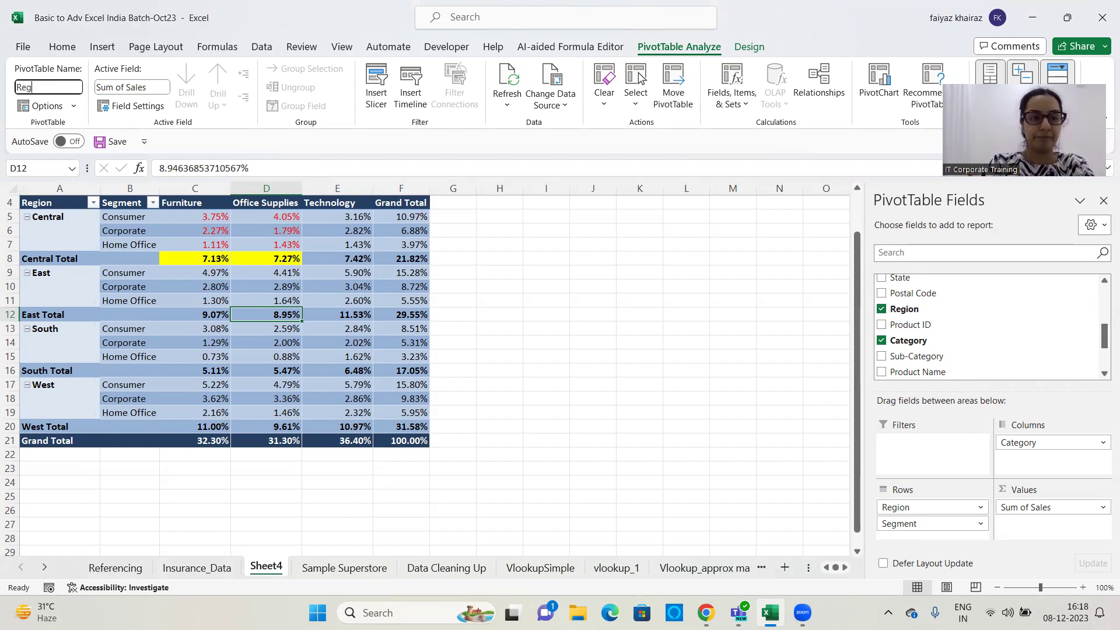
text(ionwise)
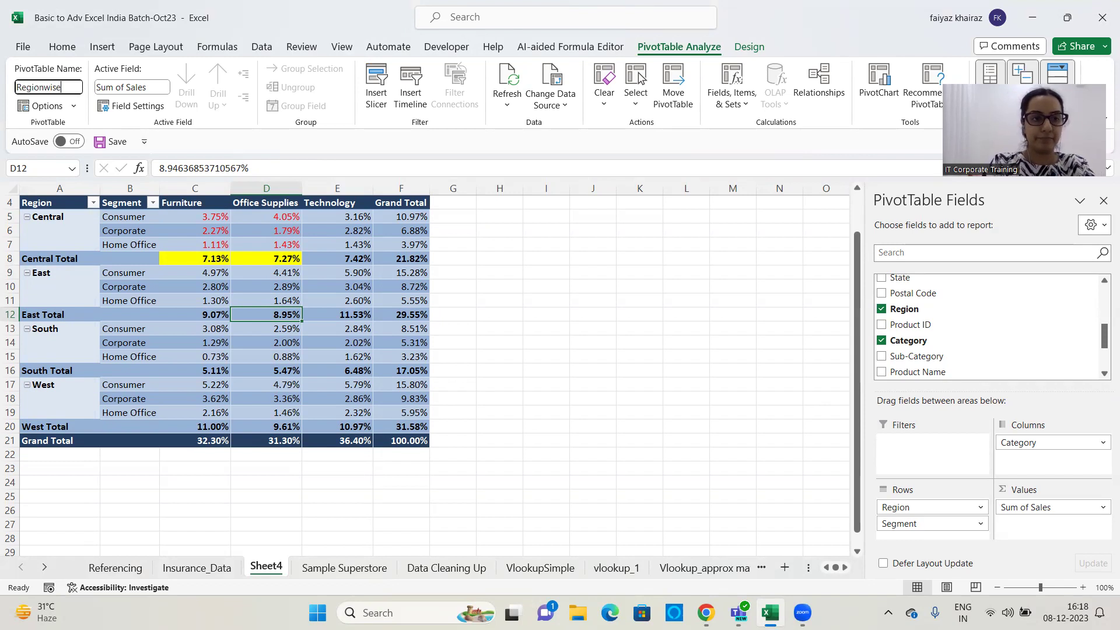
text(Segment)
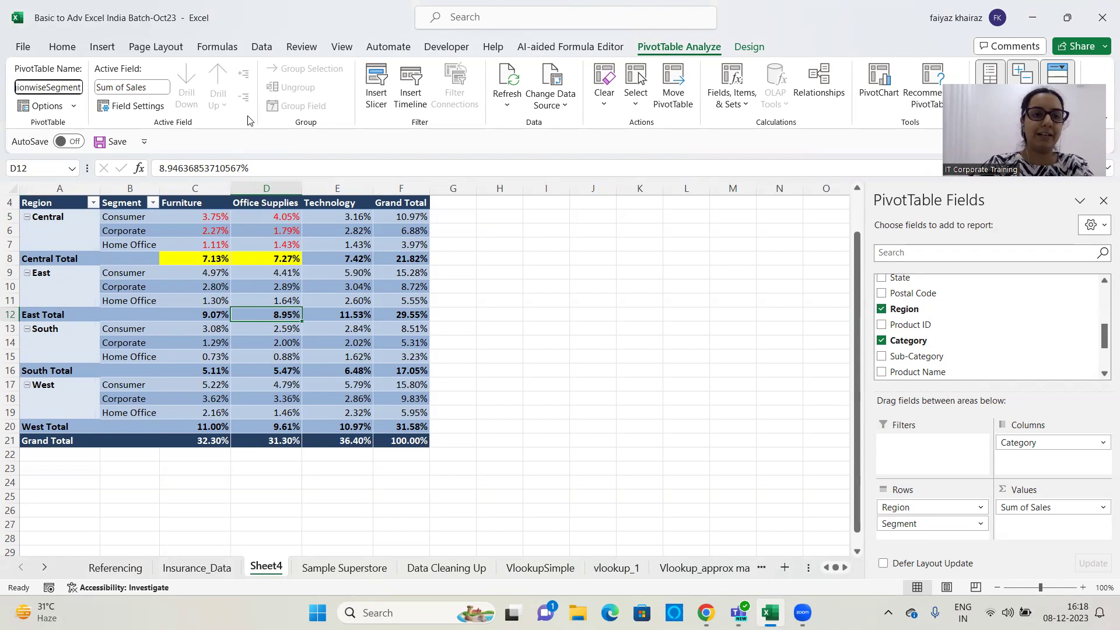
key(Return)
click(584, 314)
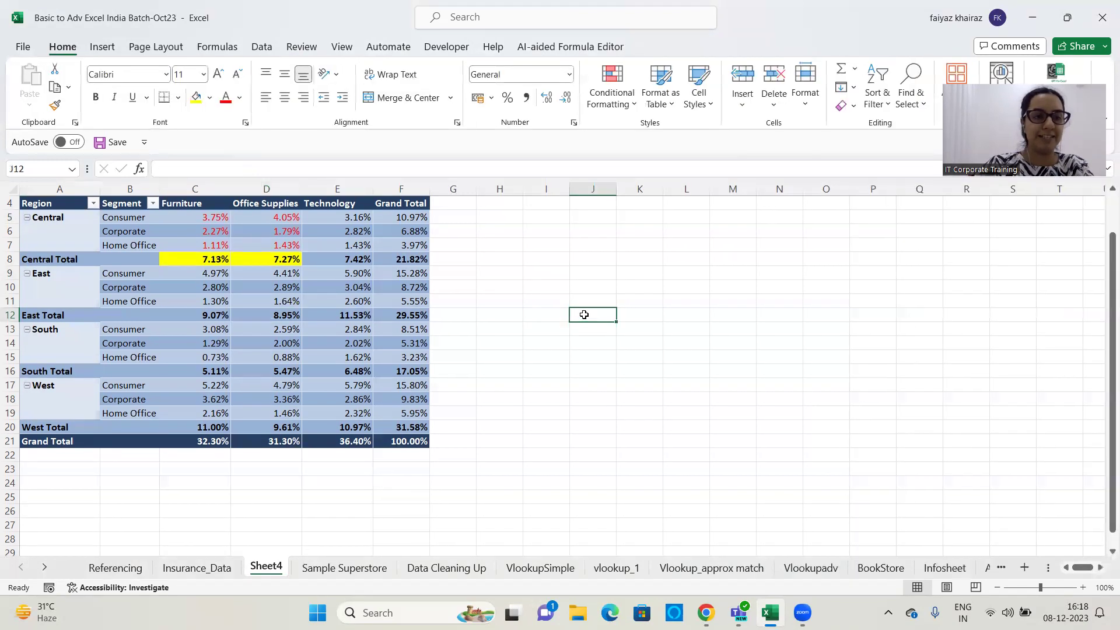
Add the Profit field to the pivot table's values alongside Sum of Sales.
click(273, 301)
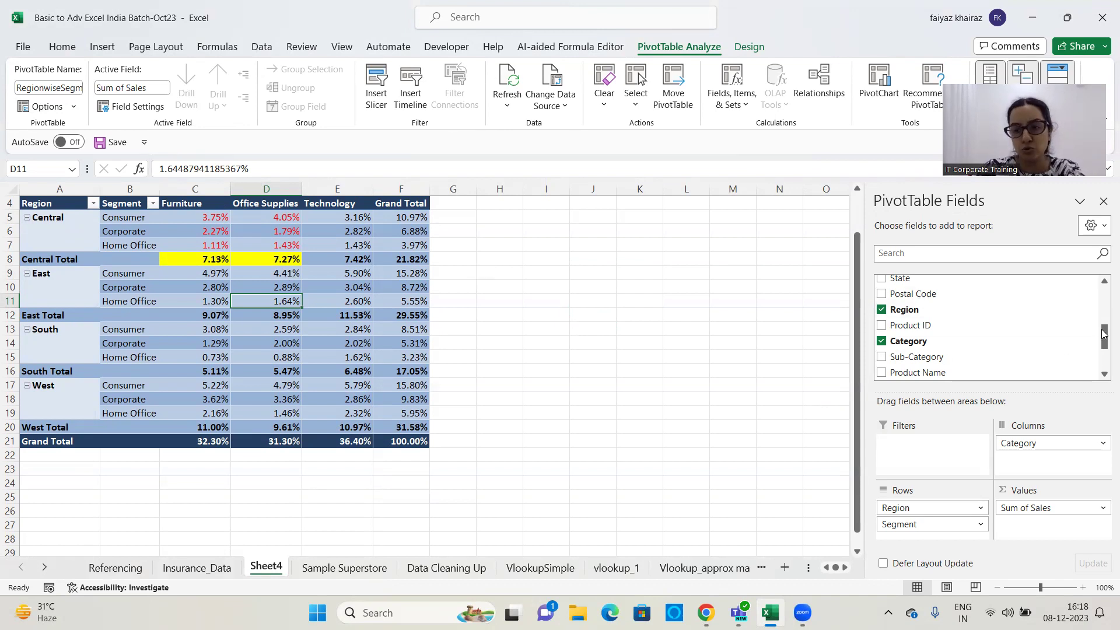
scroll(934, 348, down, 3)
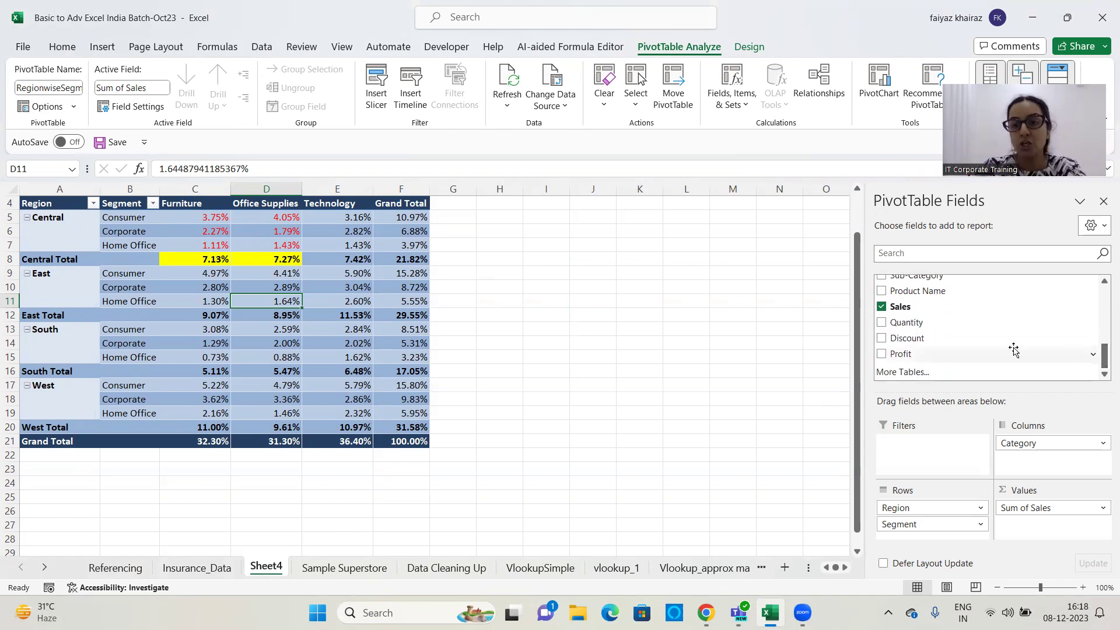
drag(893, 354, 1043, 532)
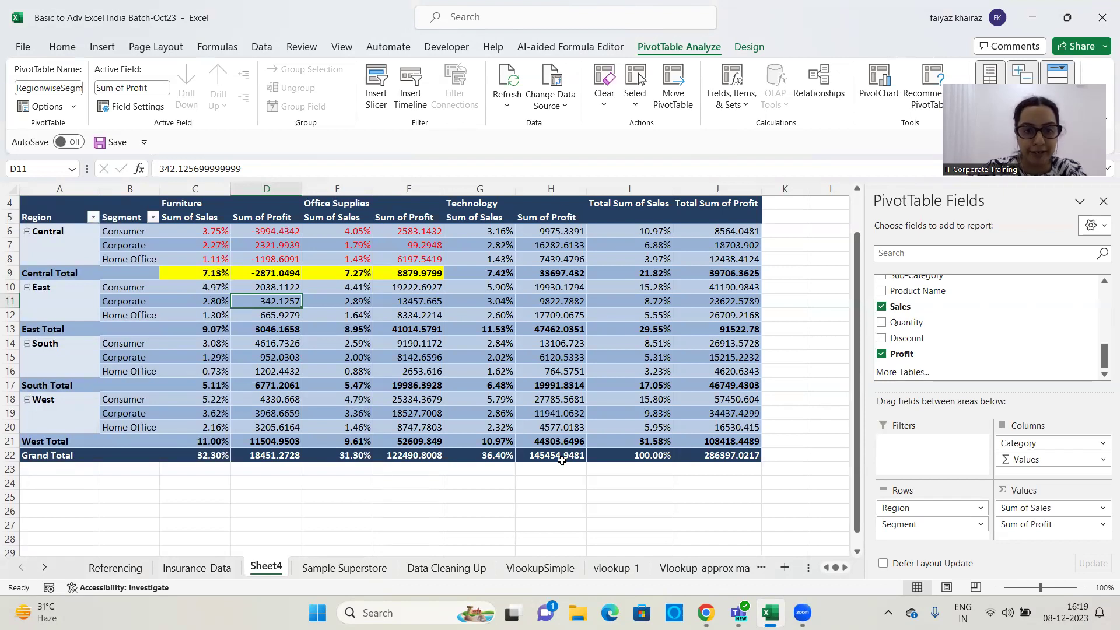
mouse_move(561, 460)
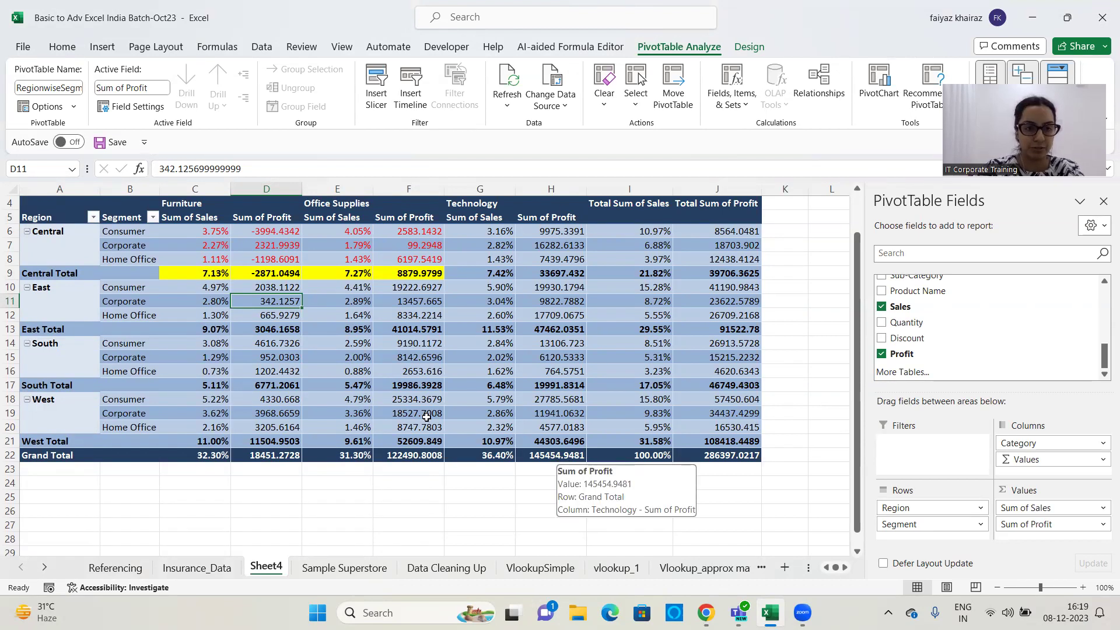
Rename the Sum of Sales header under Furniture as Percent Sales and check the matching headers under Office Supplies and Technology.
click(195, 219)
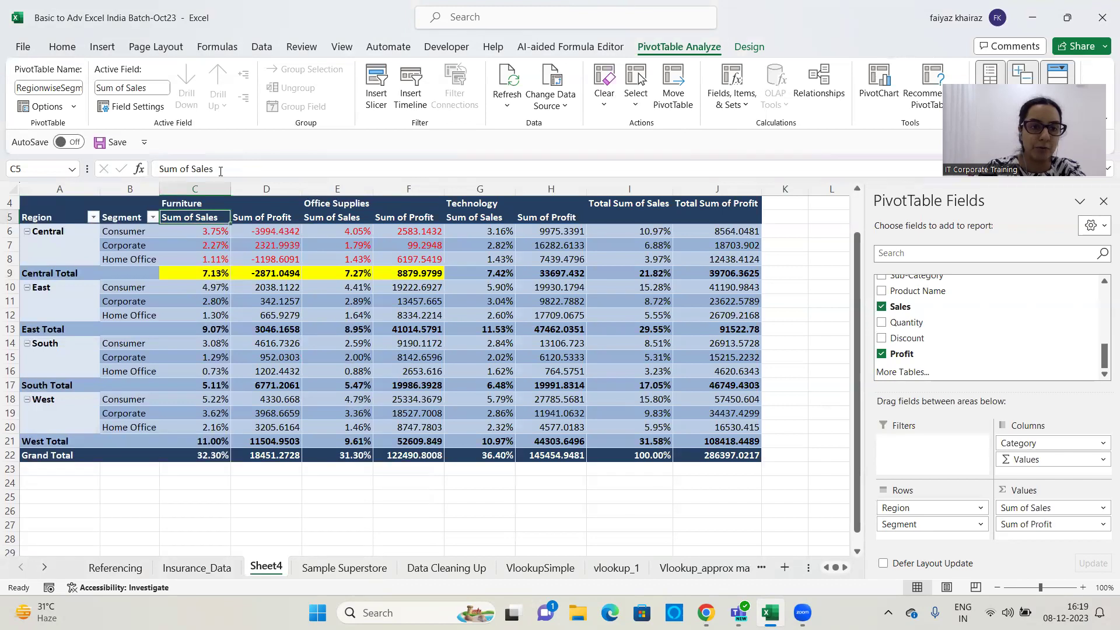
drag(220, 170, 133, 158)
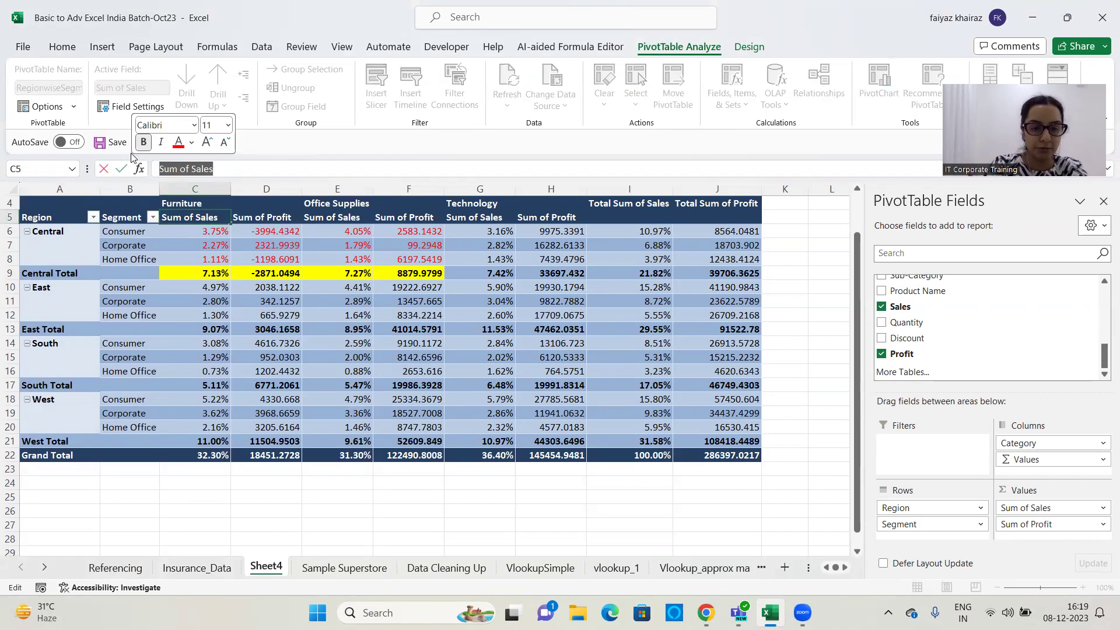
text(Percent Sale)
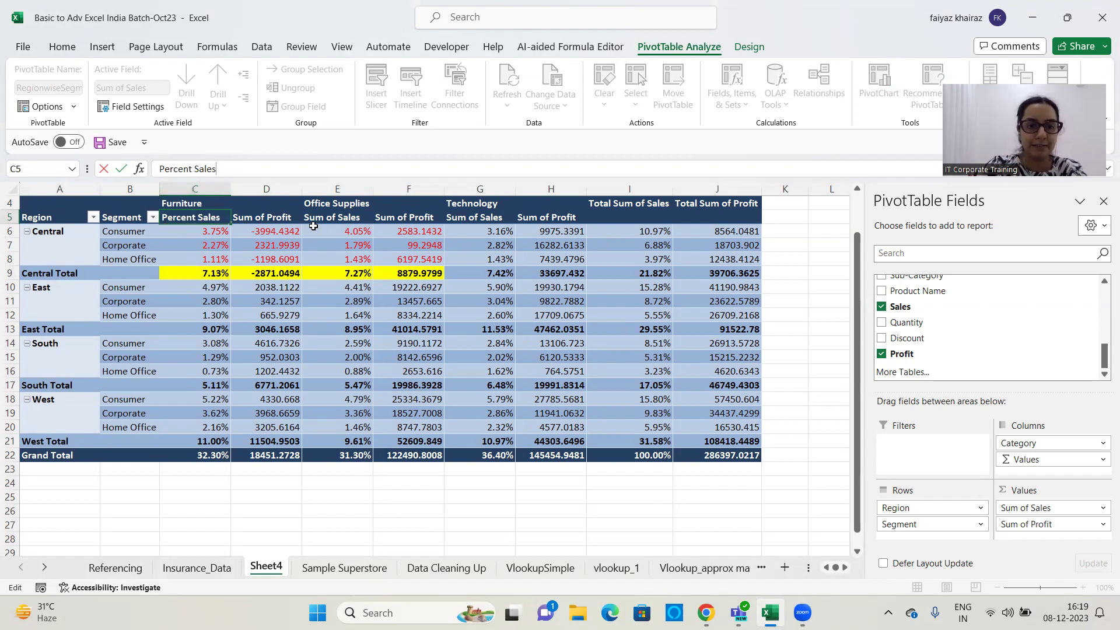
click(333, 218)
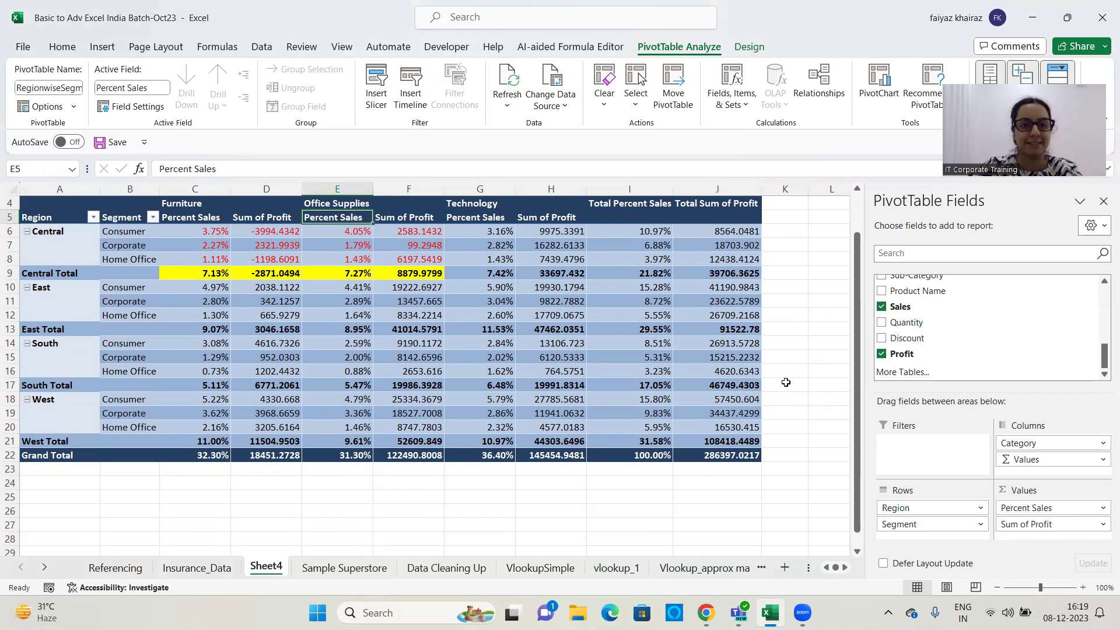
click(186, 217)
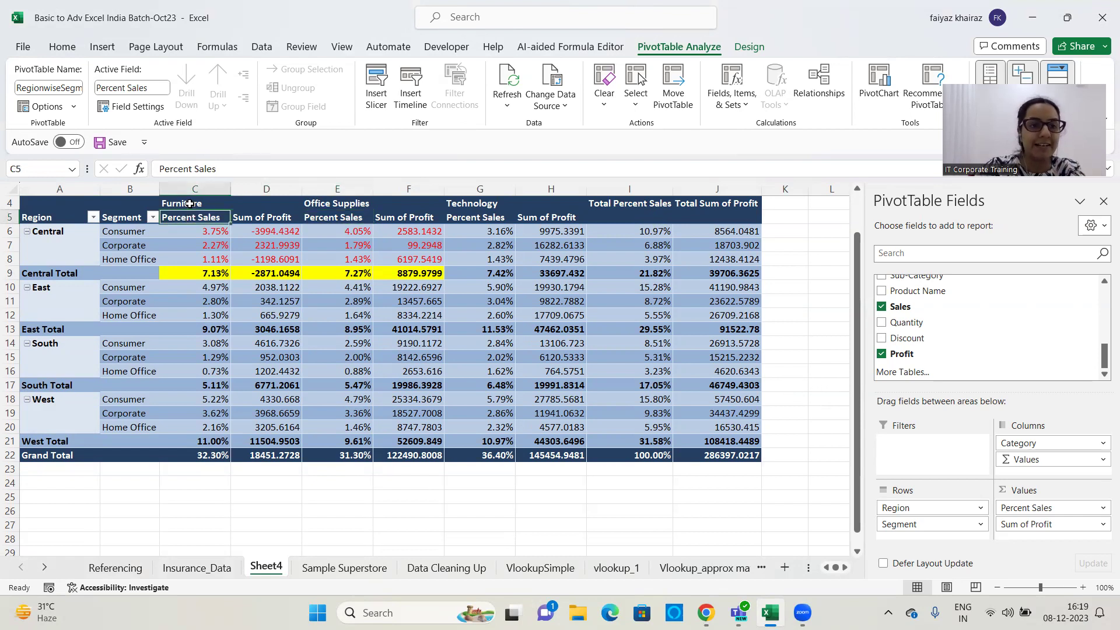
click(345, 215)
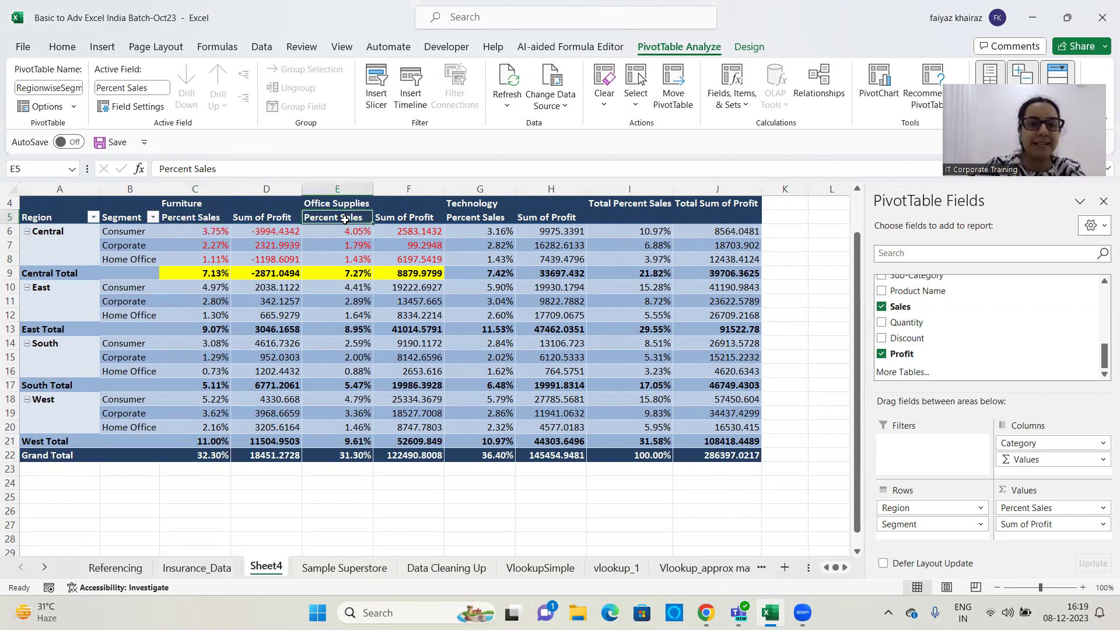
click(344, 204)
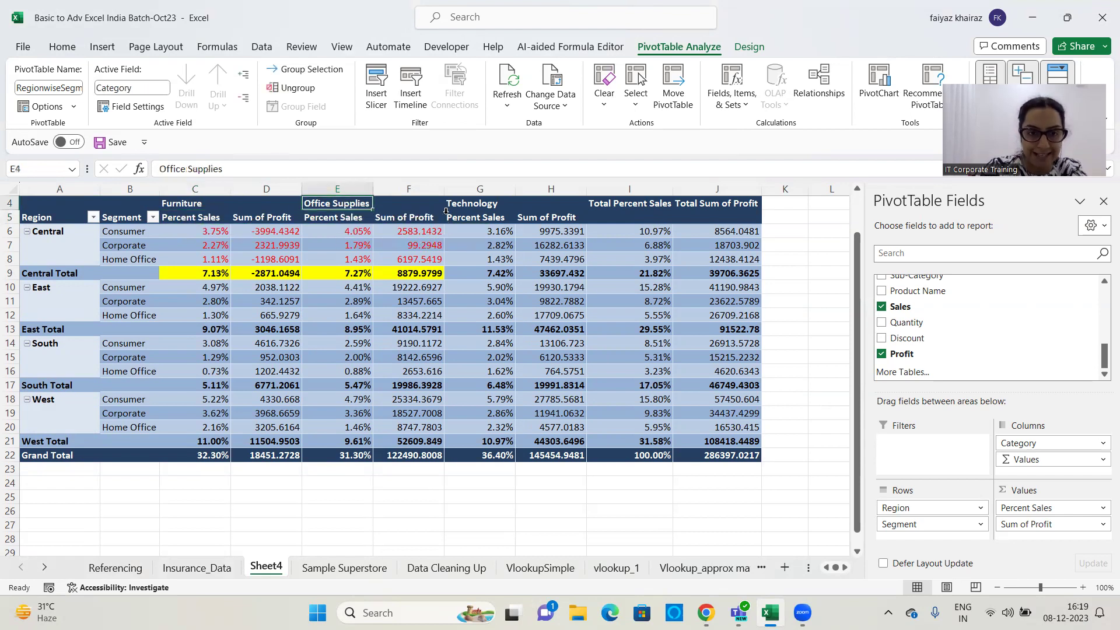
click(464, 219)
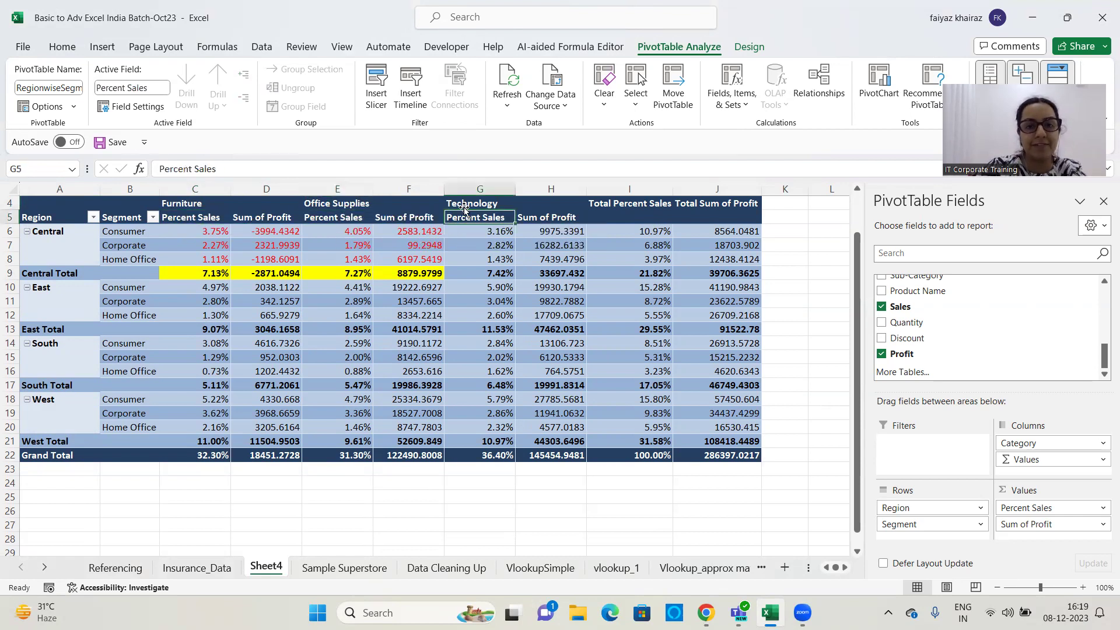